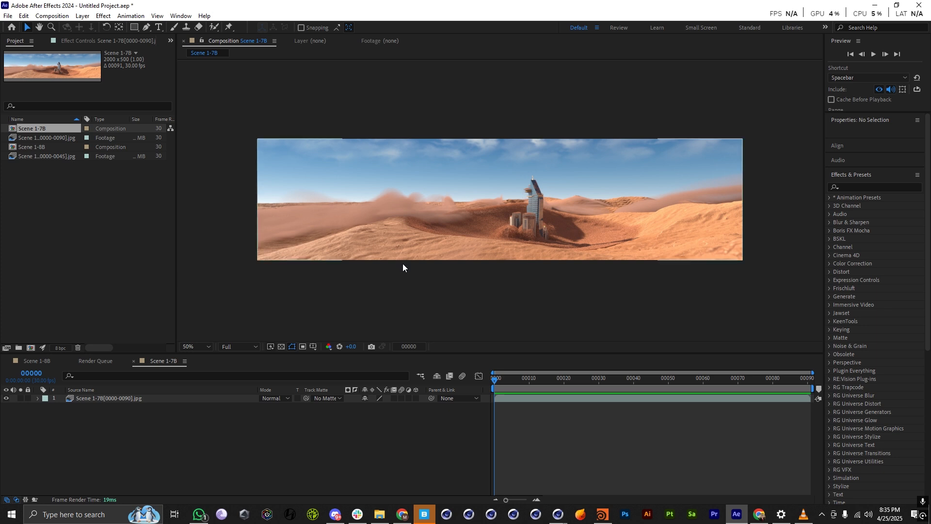
Play back the Scene 1-7B composition from its first frame, stop it, and preview Scene 1-8B.
mouse_move(498, 377)
mouse_down()
mouse_move(556, 380)
mouse_move(494, 377)
mouse_up()
key(space)
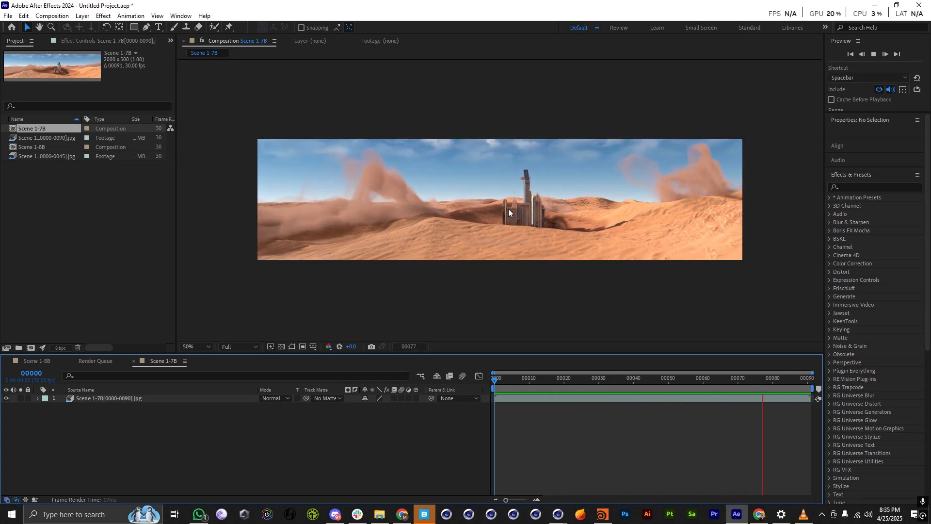
key(space)
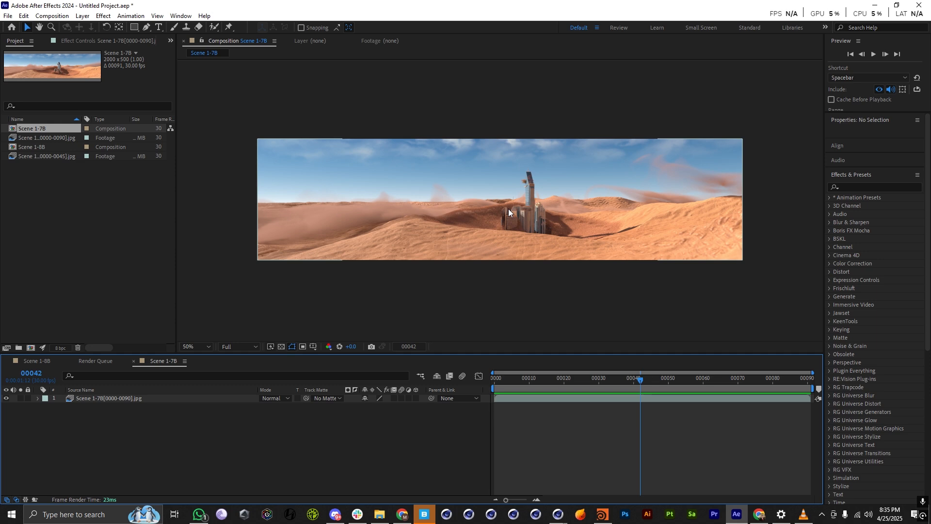
click(32, 361)
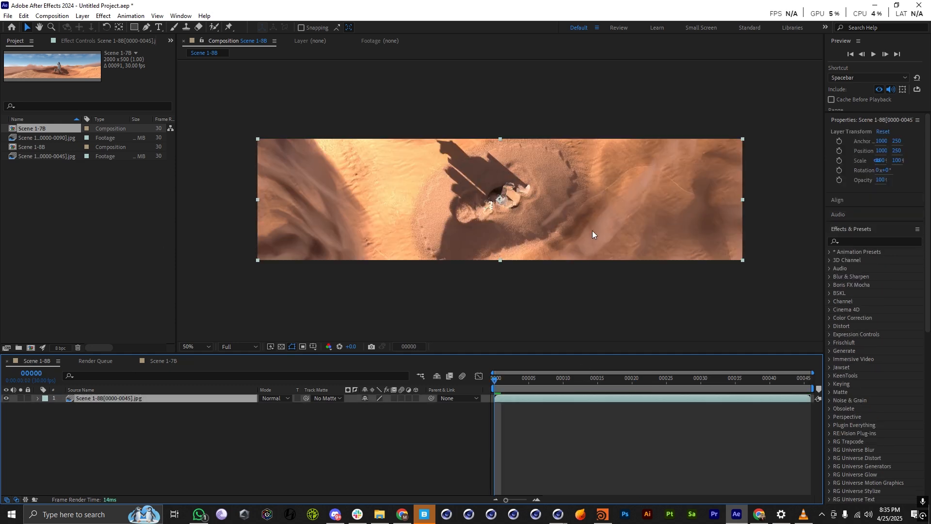
key(space)
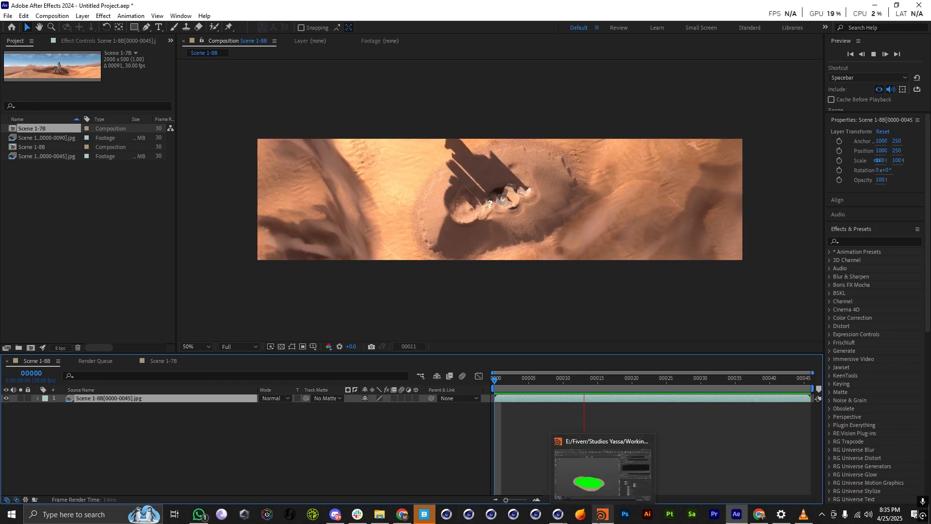
Switch to Houdini and display the file1 node with Desert Patch.fbx in the box1 network, showing its parameters.
click(601, 517)
scroll(726, 361, down, 8)
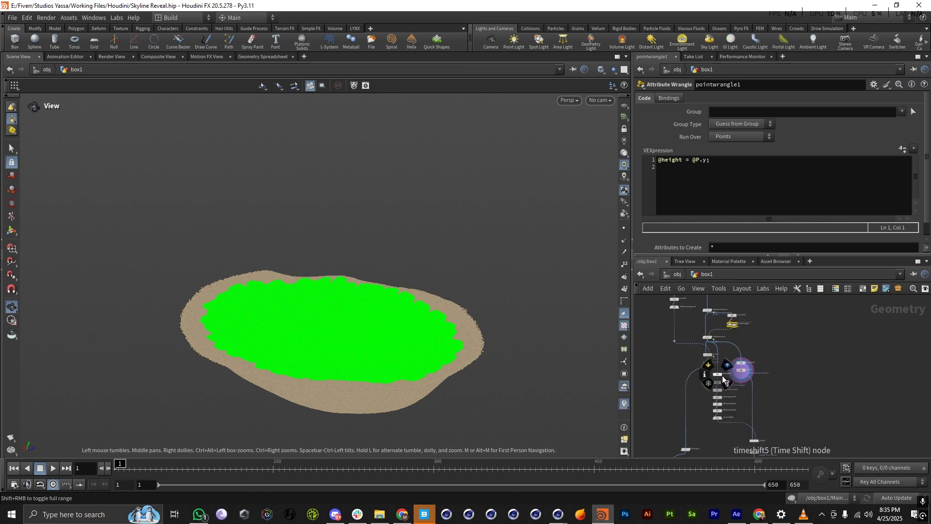
scroll(726, 353, up, 5)
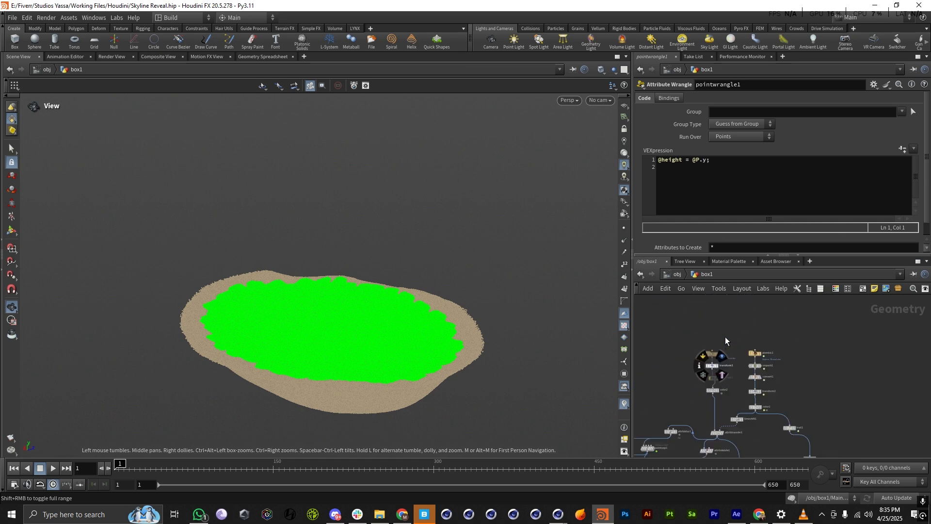
drag(364, 270, 349, 296)
scroll(743, 368, up, 3)
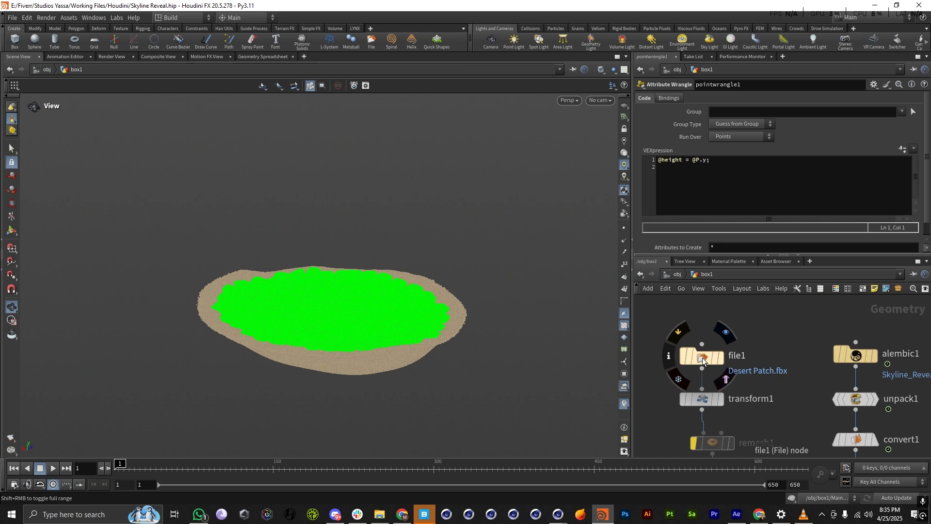
key(u)
double_click(783, 377)
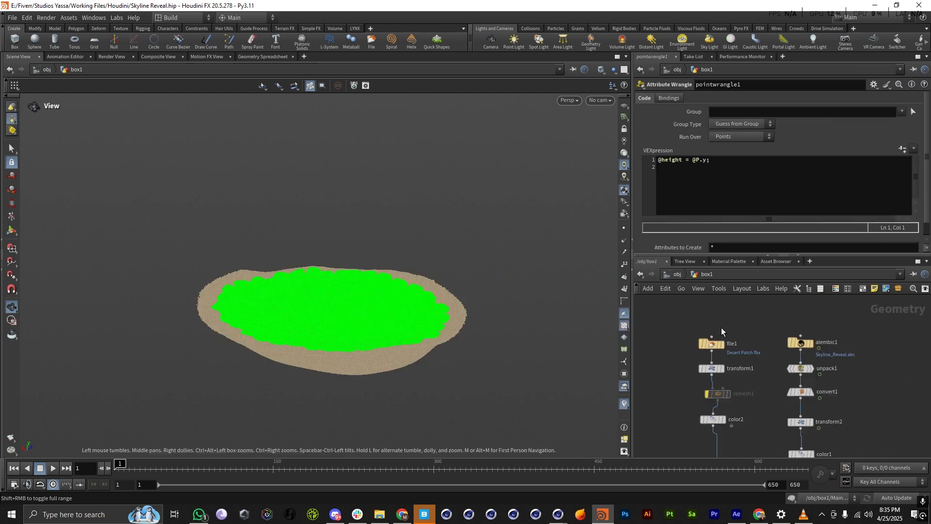
scroll(721, 327, down, 5)
scroll(722, 331, up, 10)
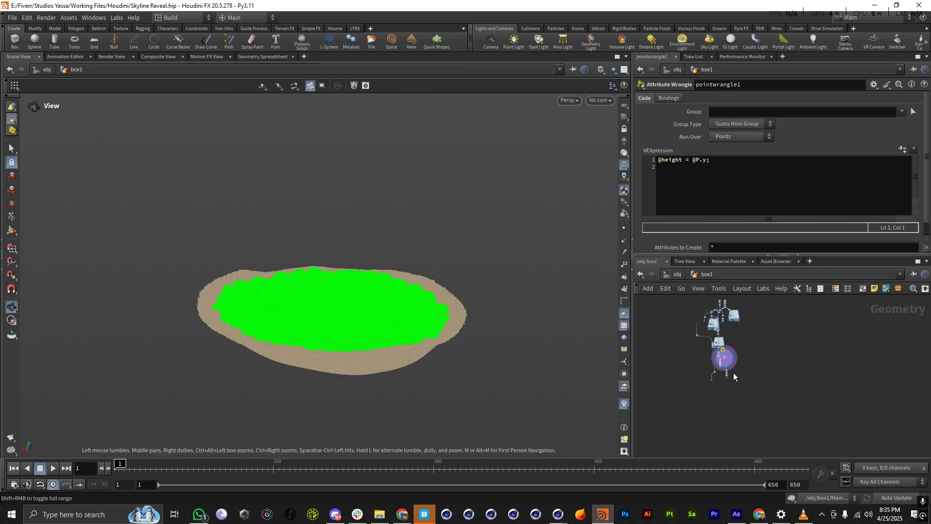
scroll(731, 359, up, 5)
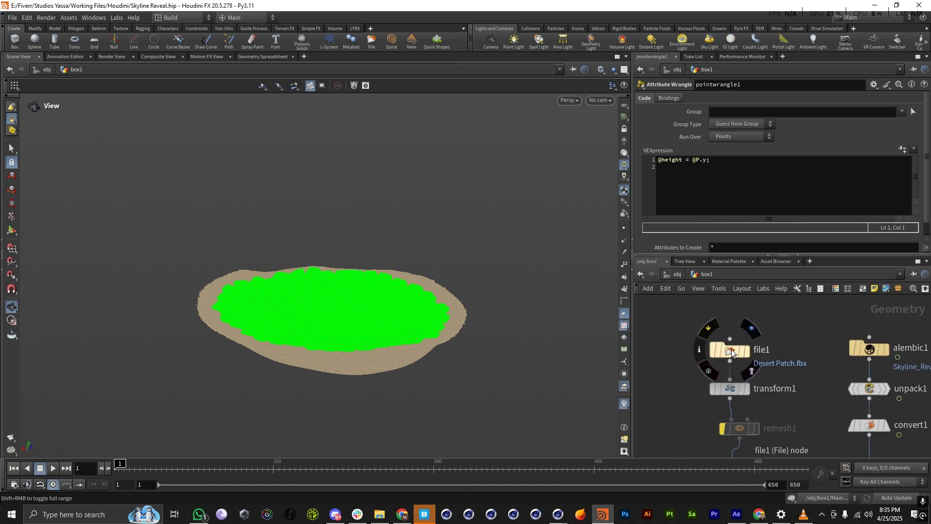
click(731, 349)
click(746, 354)
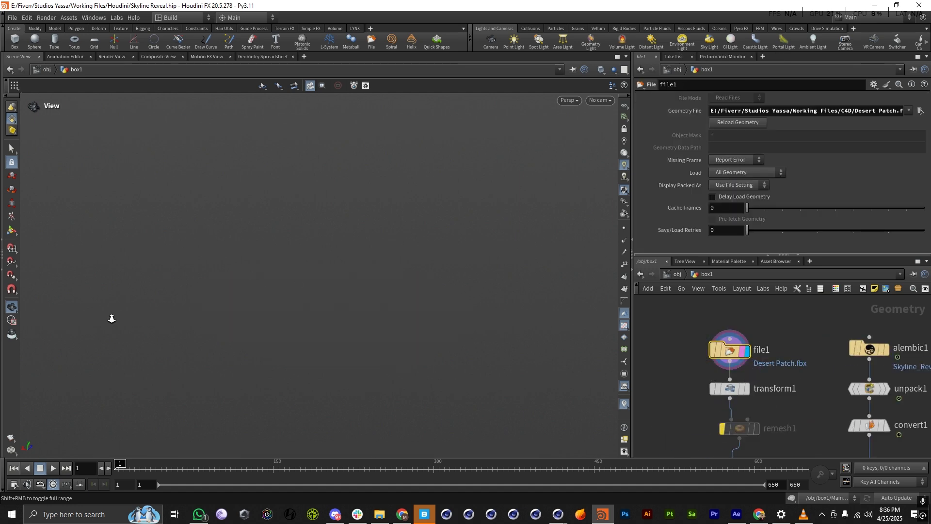
Frame the Desert Patch terrain in the viewport and examine its surface and extent from several angles and distances.
key(space+g)
drag(312, 361, 359, 247)
scroll(321, 270, up, 6)
scroll(323, 270, down, 4)
scroll(314, 222, down, 4)
right_drag(359, 248, 391, 330)
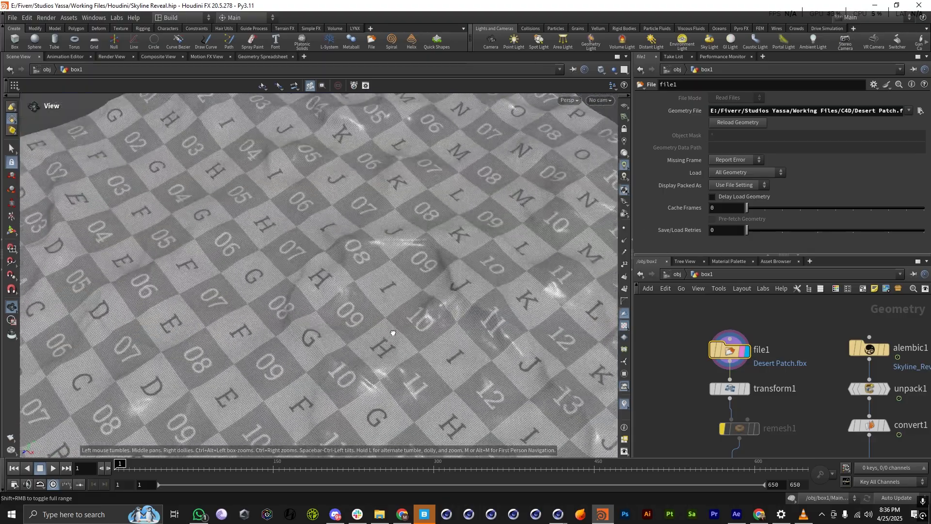
drag(391, 330, 437, 310)
right_drag(436, 310, 138, 323)
drag(383, 330, 336, 337)
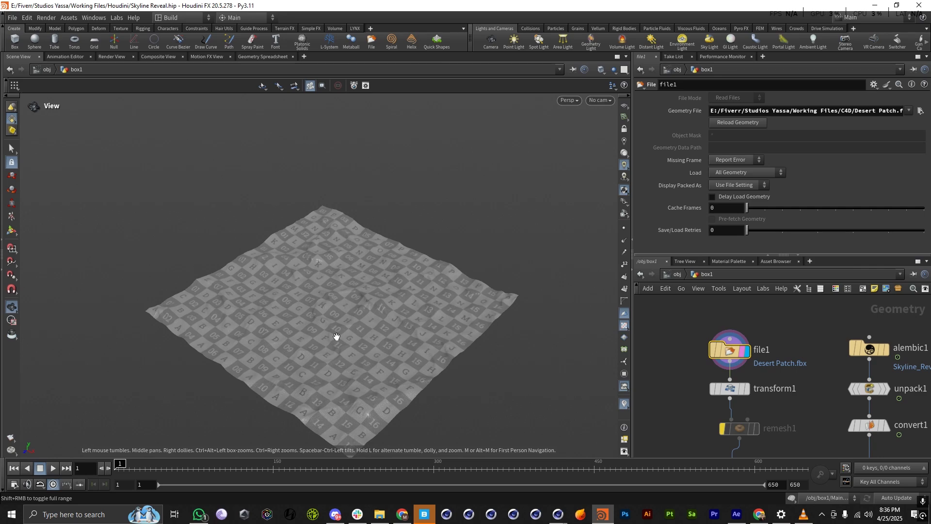
scroll(334, 322, up, 5)
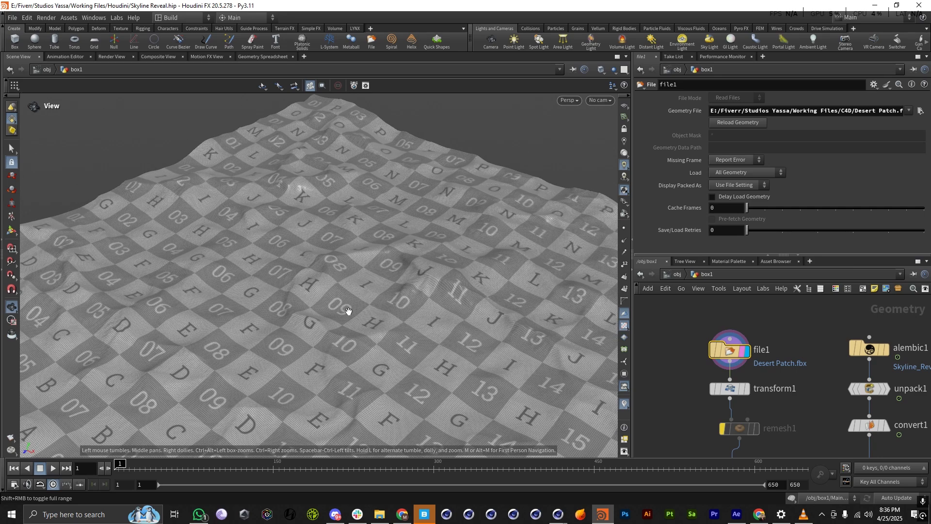
scroll(227, 338, down, 3)
drag(347, 310, 339, 268)
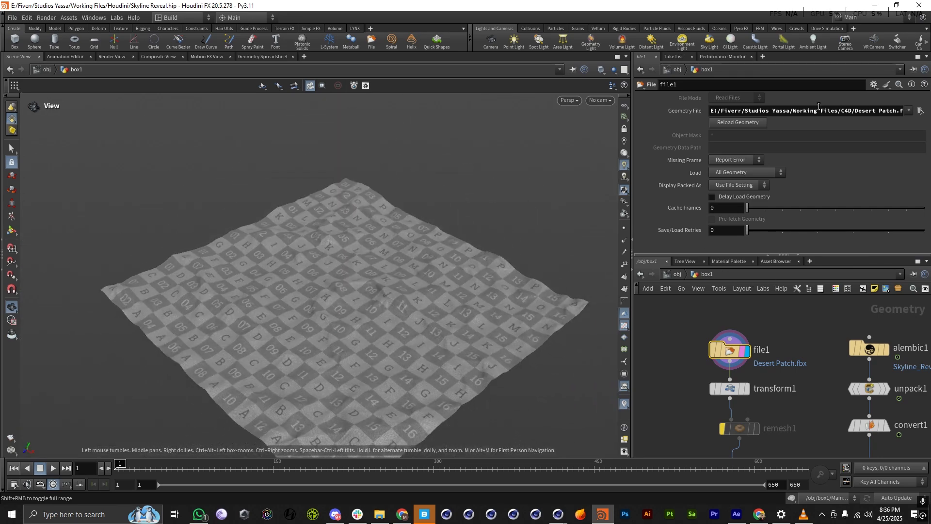
drag(333, 275, 318, 325)
scroll(376, 299, down, 4)
scroll(424, 315, up, 4)
scroll(312, 303, down, 3)
scroll(741, 364, down, 3)
scroll(805, 375, up, 3)
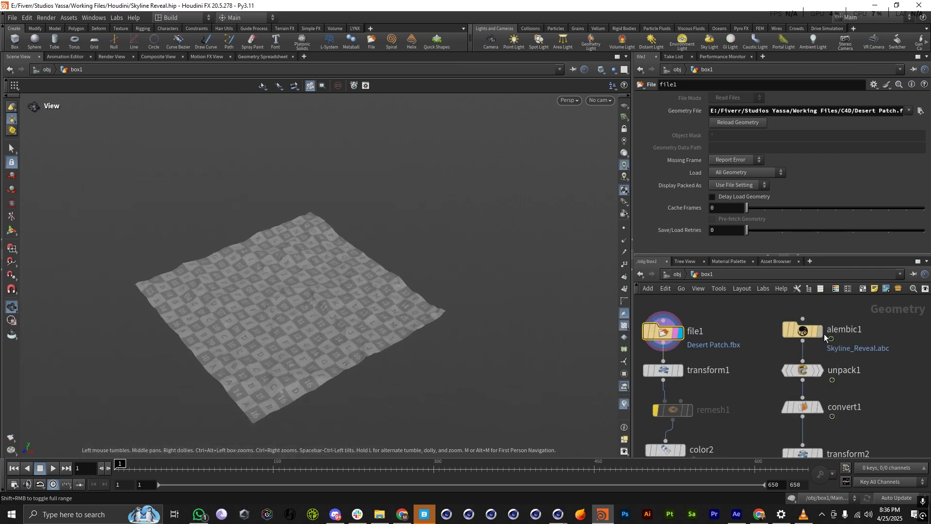
Display the alembic1 node with Skyline_Reveal.abc and examine the skyline buildings from several angles.
click(818, 330)
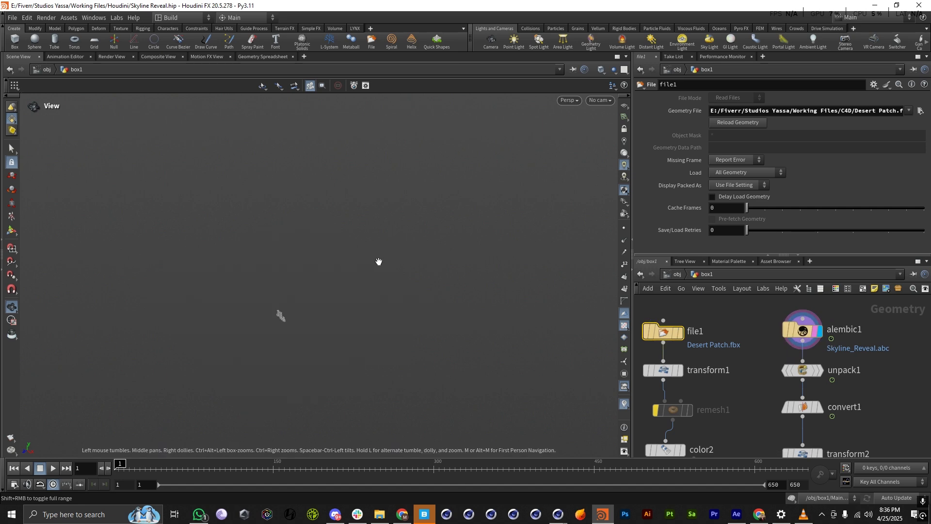
right_drag(343, 296, 717, 297)
drag(301, 294, 424, 319)
middle_drag(424, 318, 305, 315)
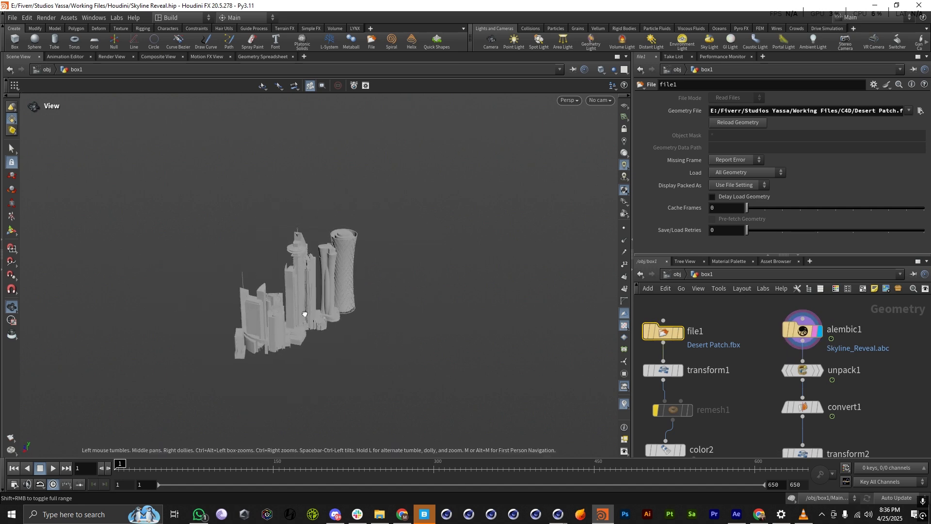
drag(305, 315, 376, 299)
right_drag(377, 299, 600, 297)
drag(365, 275, 407, 291)
right_drag(408, 291, 334, 296)
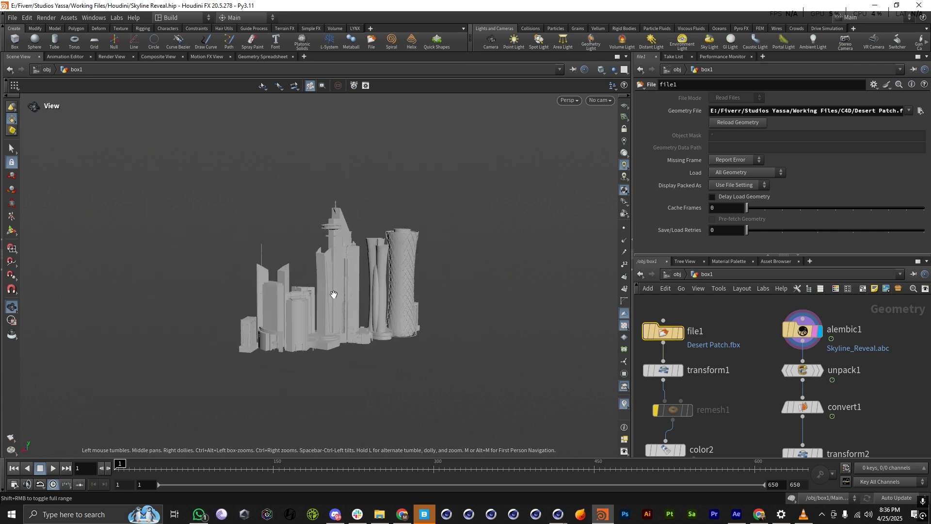
drag(360, 257, 371, 296)
right_drag(371, 296, 301, 299)
mouse_move(371, 287)
mouse_down()
mouse_move(401, 295)
mouse_move(369, 303)
mouse_up()
right_drag(370, 303, 477, 297)
drag(299, 308, 296, 303)
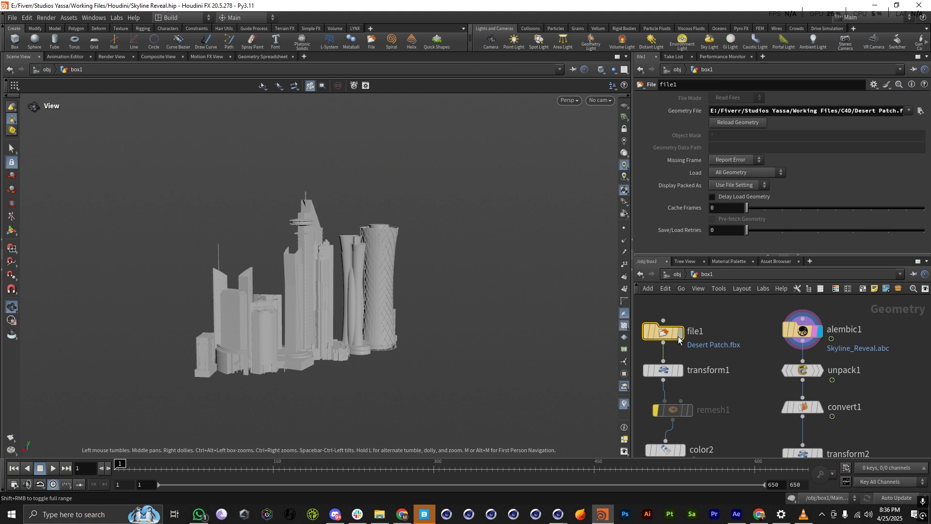
mouse_move(676, 337)
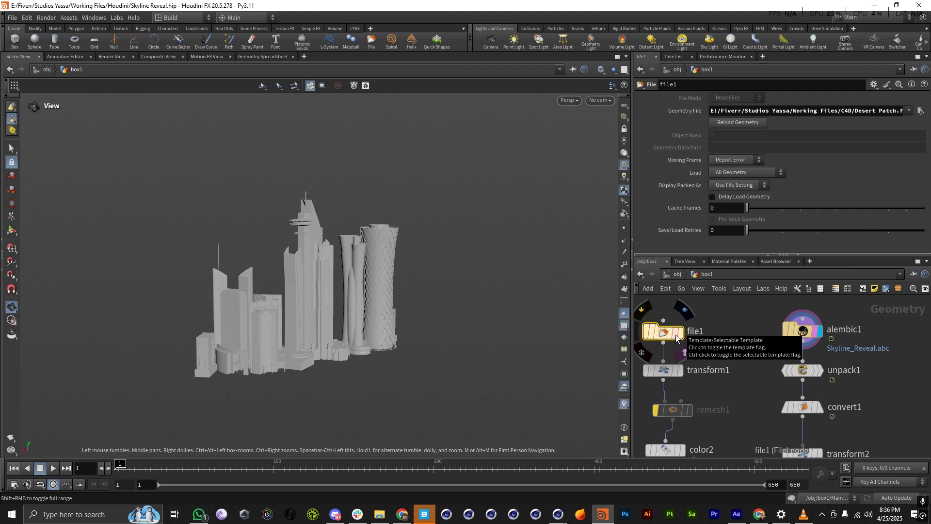
drag(324, 269, 337, 274)
Play the skyline animation, stop it partway, and return to the first frame.
click(53, 469)
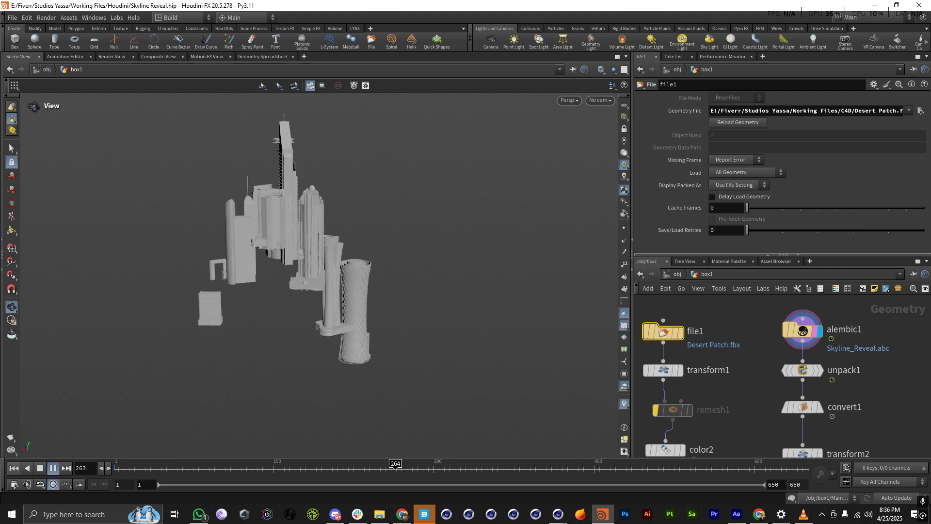
click(52, 468)
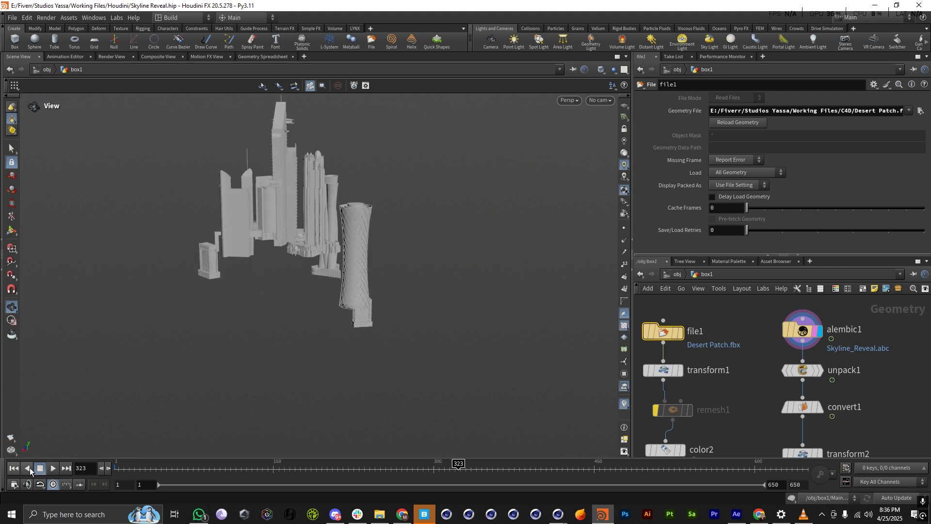
click(15, 468)
Display the transform1 node below file1, examine the scaled terrain in the viewport, and show the node's parameters.
scroll(708, 345, down, 8)
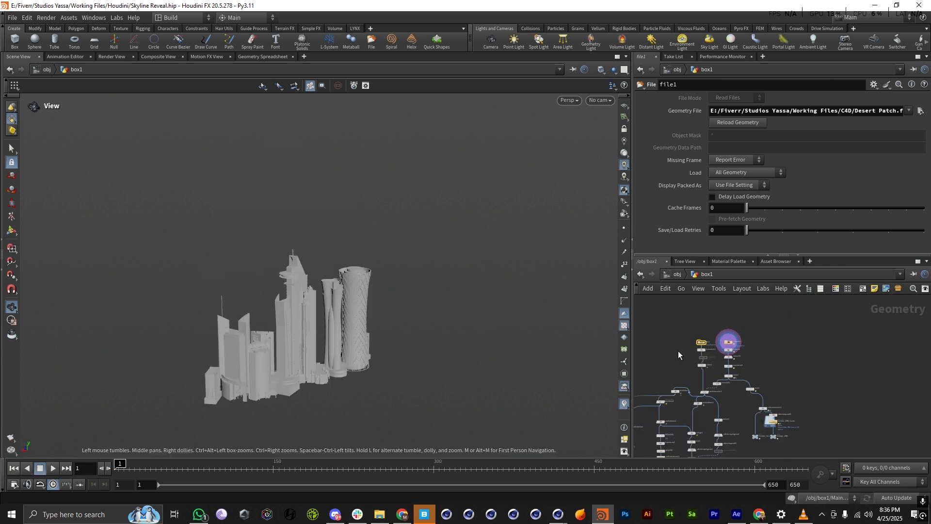
scroll(678, 351, up, 5)
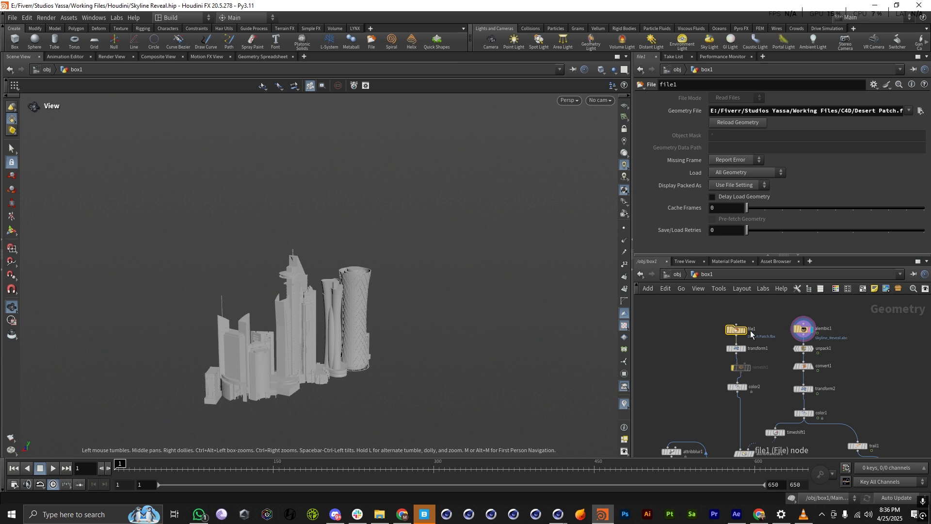
drag(741, 368, 735, 373)
scroll(734, 349, up, 3)
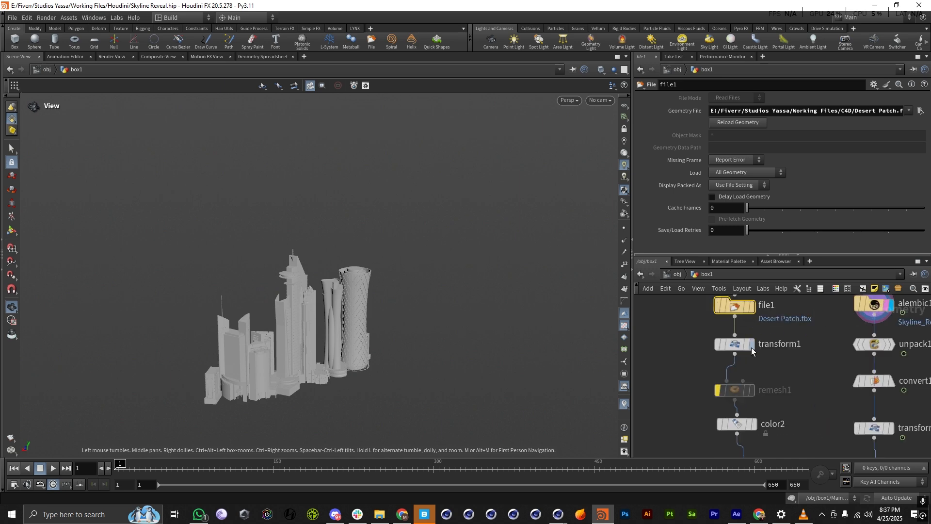
click(752, 344)
middle_drag(540, 329, 301, 314)
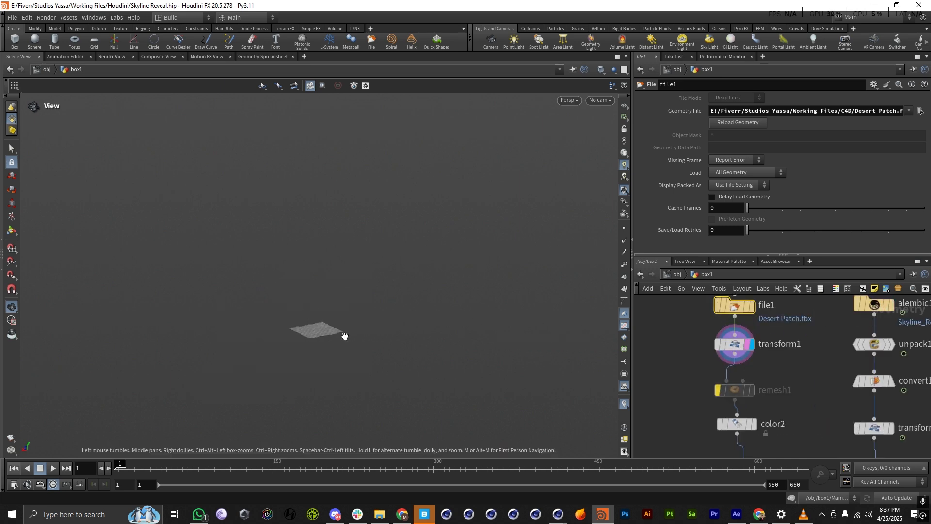
drag(345, 336, 369, 332)
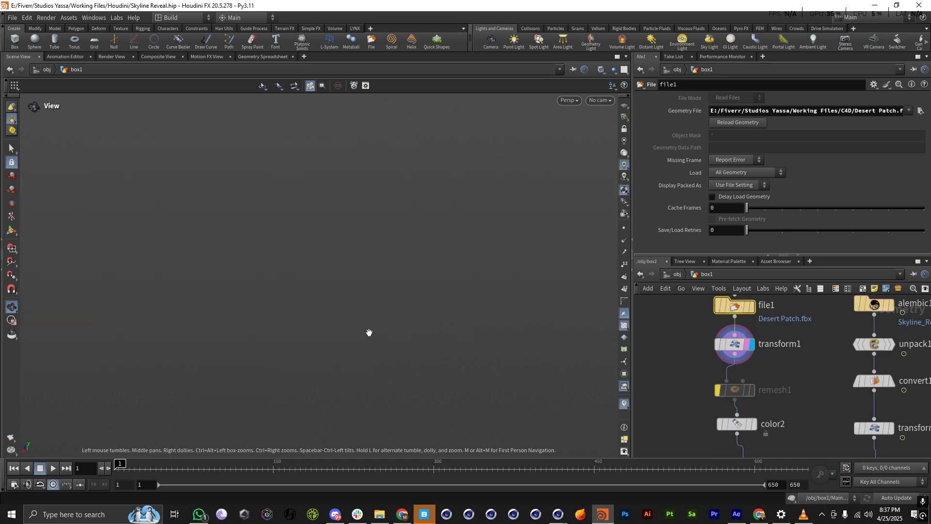
right_drag(334, 328, 279, 333)
middle_drag(422, 335, 351, 304)
drag(351, 304, 377, 309)
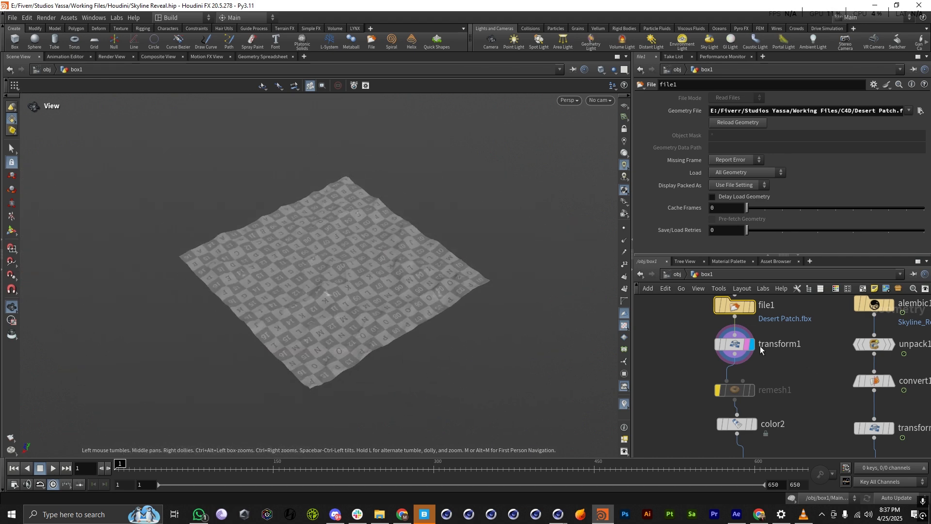
click(734, 347)
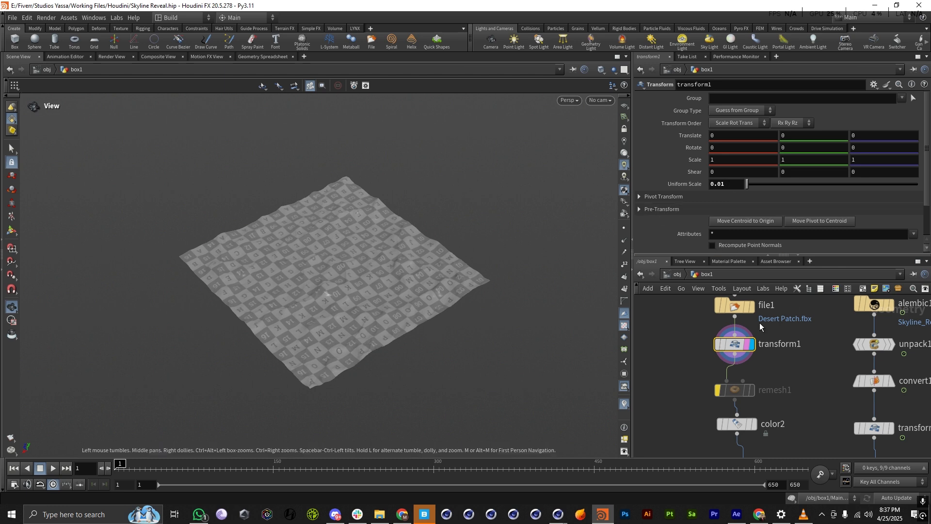
mouse_move(732, 350)
Display the color2 node and examine the coloured terrain from several angles.
scroll(733, 336, down, 4)
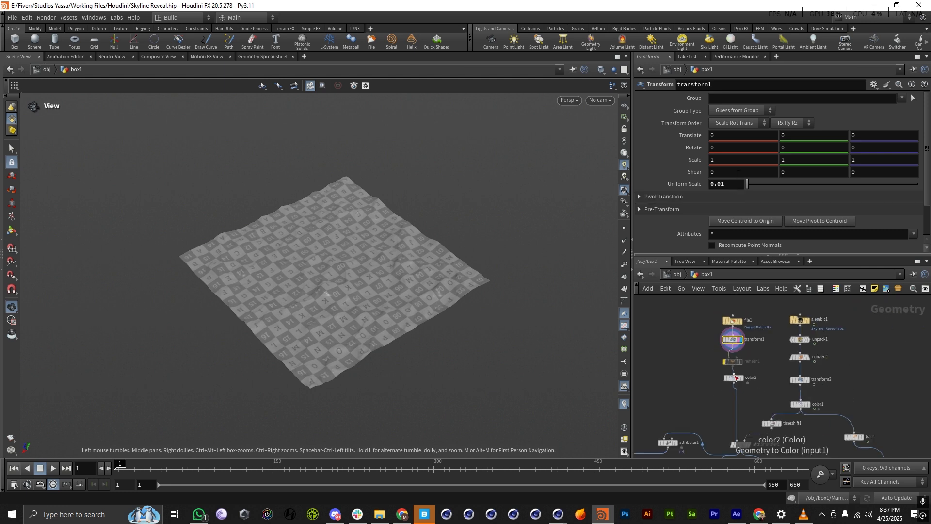
scroll(735, 377, up, 5)
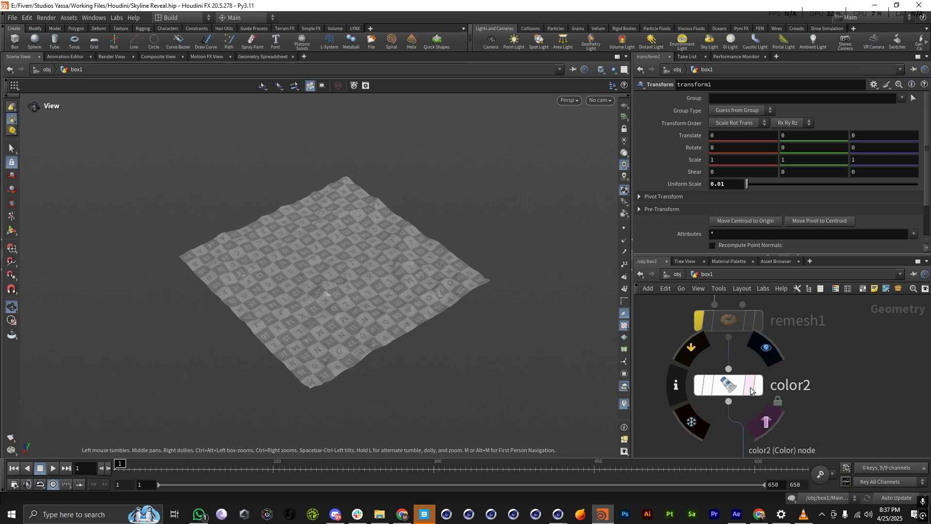
click(751, 388)
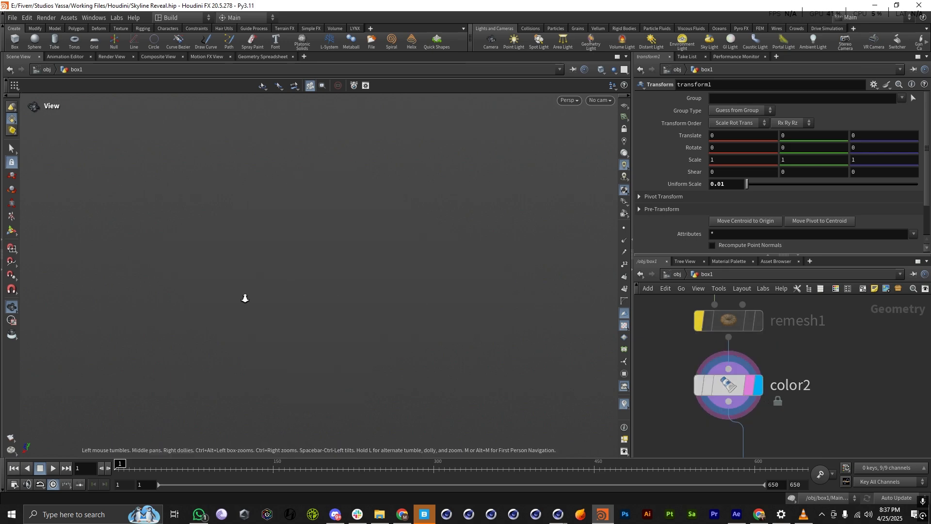
key(h)
drag(353, 281, 335, 305)
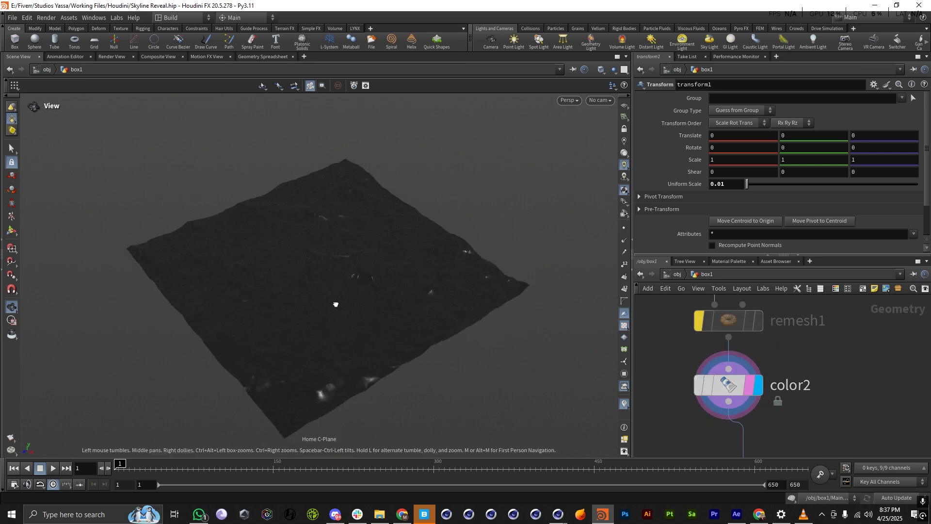
right_drag(334, 305, 383, 314)
drag(383, 314, 363, 310)
right_drag(363, 310, 607, 278)
right_drag(475, 286, 29, 291)
drag(335, 252, 342, 279)
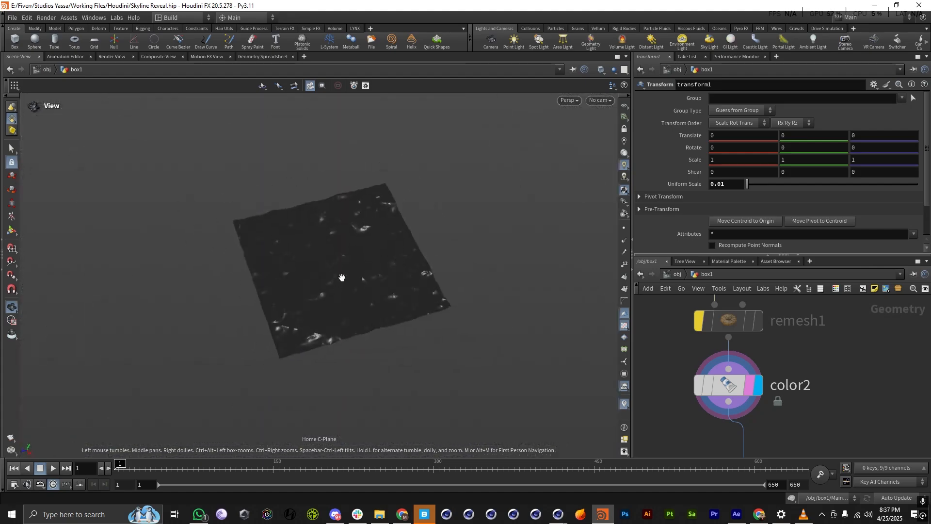
Display the unpack1 node below alembic1.
right_drag(343, 278, 388, 279)
scroll(732, 320, down, 8)
scroll(762, 408, down, 3)
scroll(769, 337, up, 4)
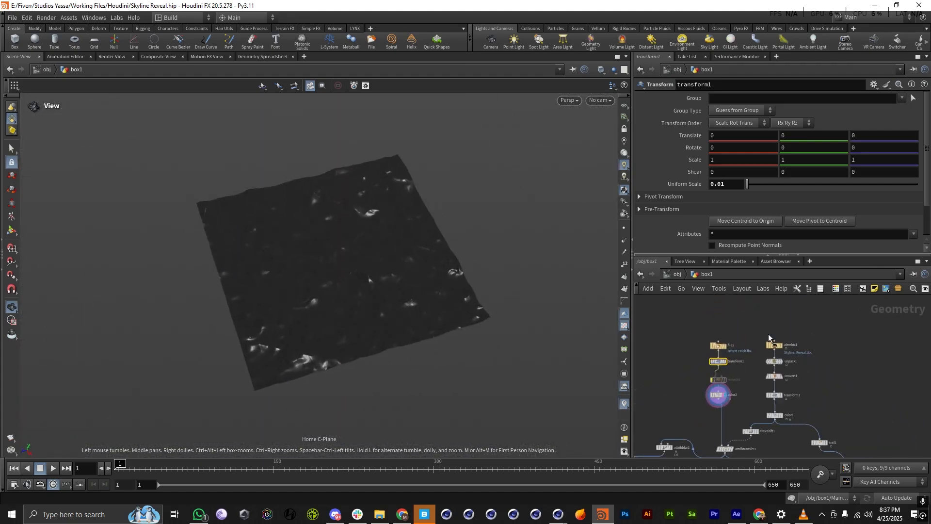
scroll(778, 370, up, 1)
scroll(776, 314, down, 2)
scroll(776, 343, up, 5)
scroll(778, 349, down, 3)
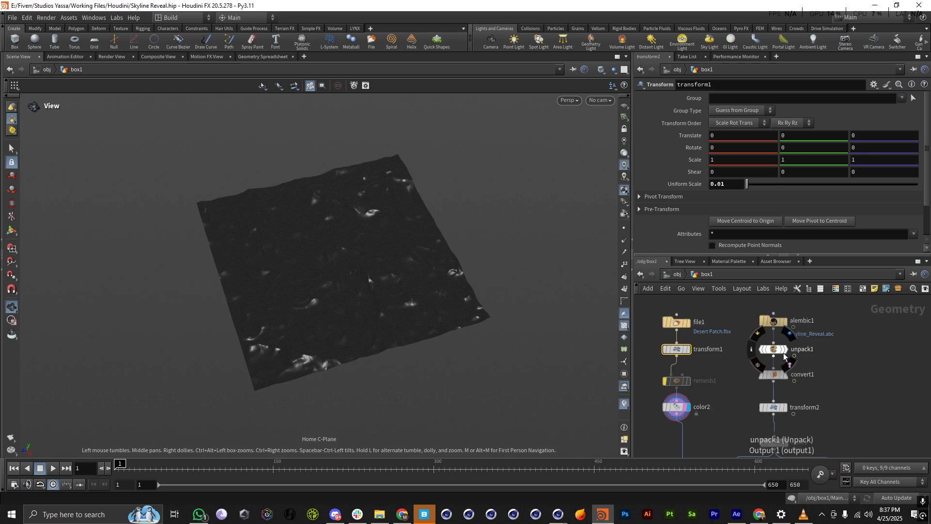
scroll(781, 354, up, 3)
click(785, 354)
scroll(785, 357, down, 5)
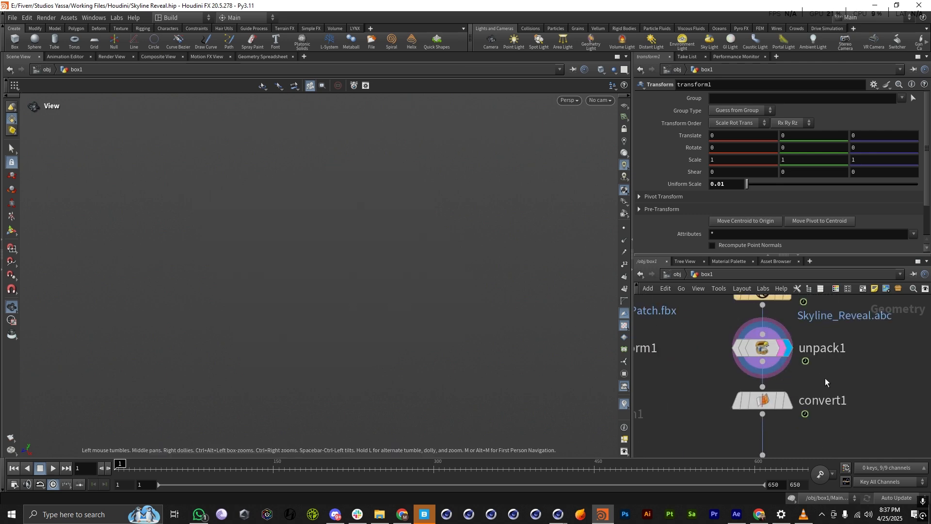
Examine the unpack1 node's information, including its point and primitive counts, and close the information window.
scroll(774, 340, down, 2)
scroll(771, 320, up, 4)
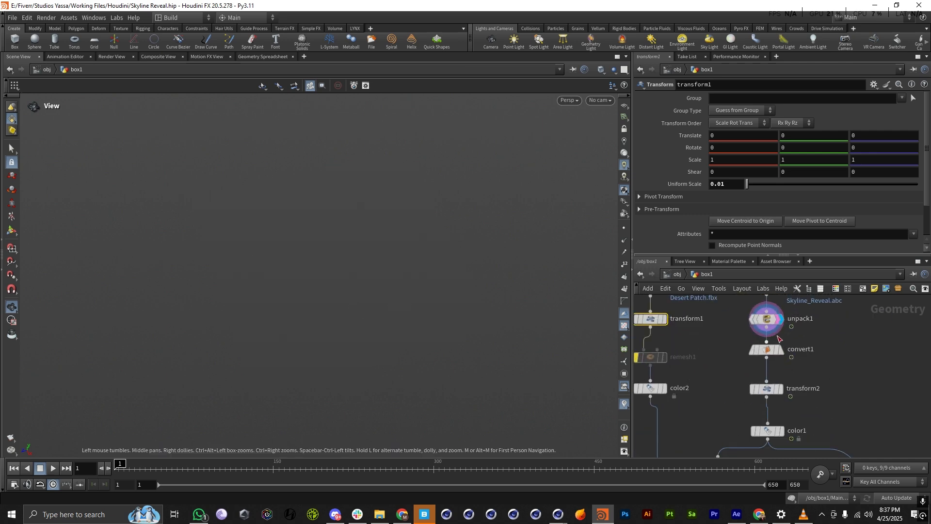
click(741, 321)
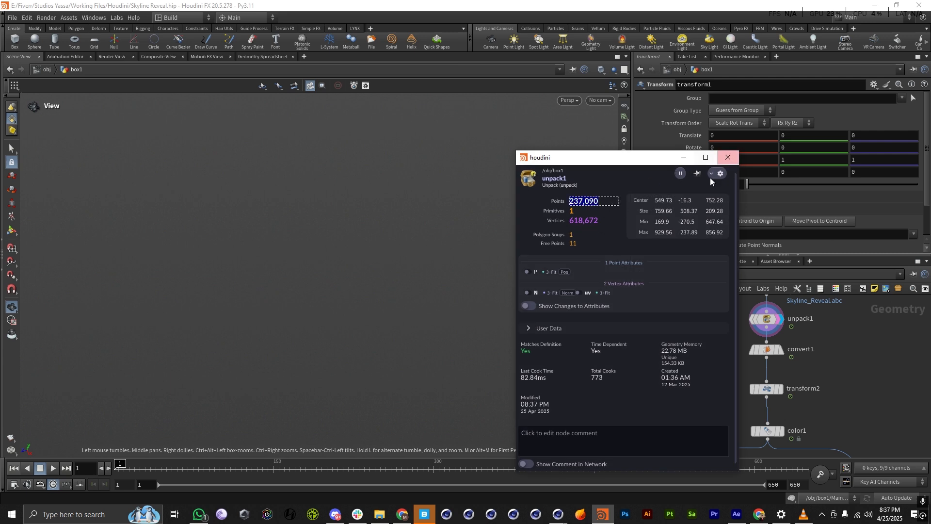
click(728, 157)
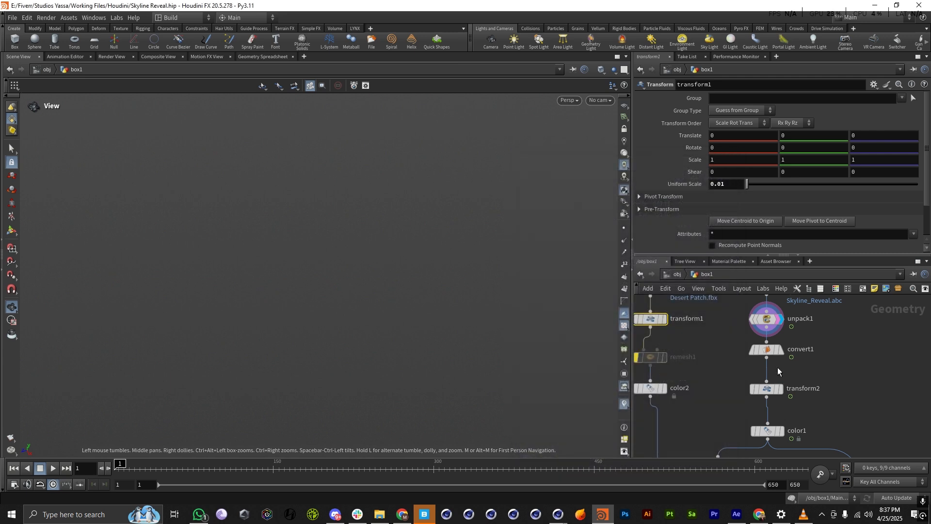
Display the convert1 node with its parameters and check its primitive count in the node information.
click(767, 350)
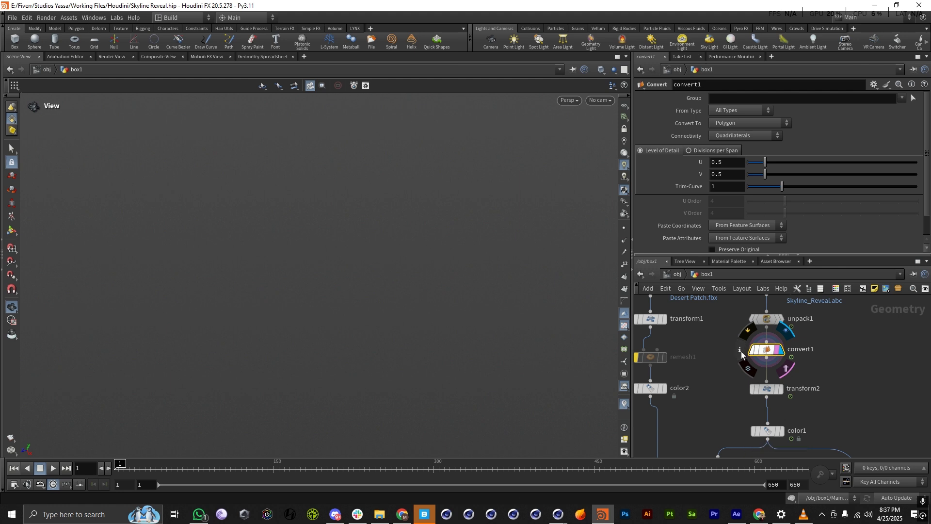
click(742, 349)
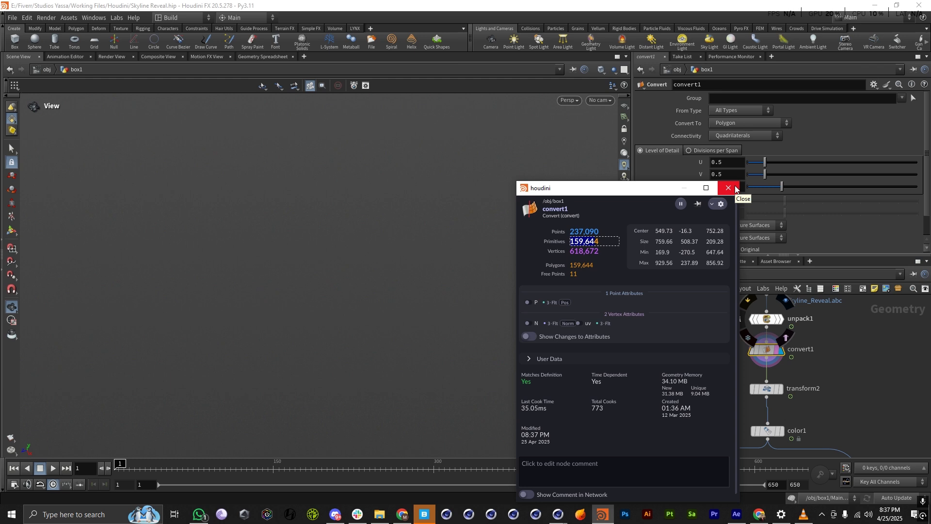
click(729, 189)
Display the transform2 node below convert1, show its parameters, and examine the scaled buildings in the viewport.
scroll(775, 362, down, 5)
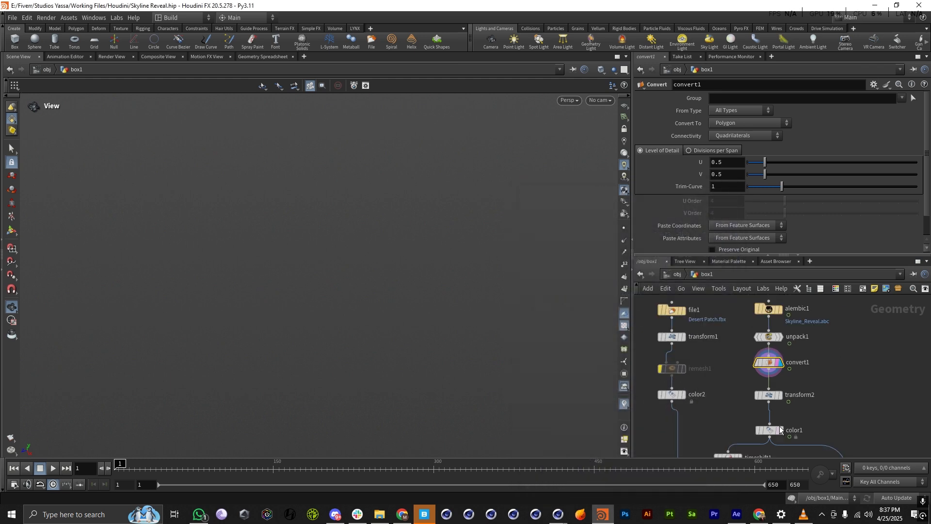
scroll(776, 429, up, 5)
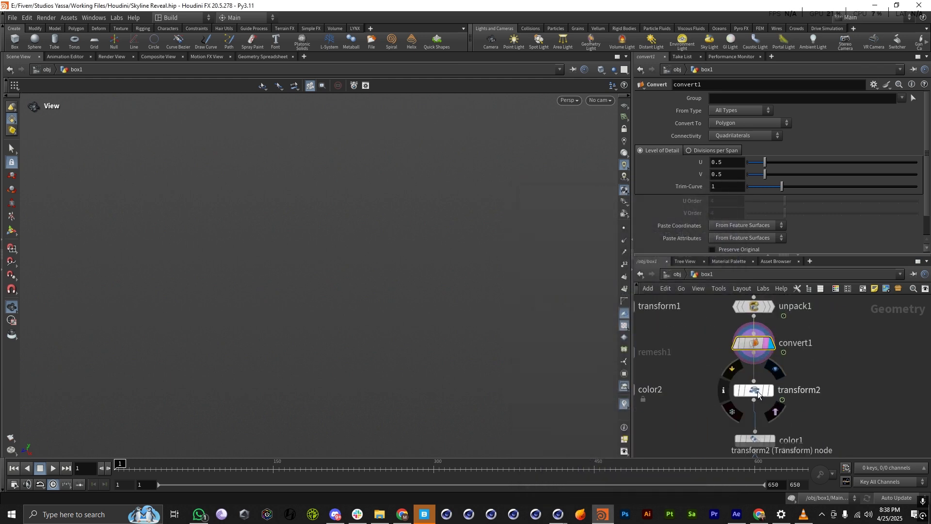
click(771, 394)
click(771, 392)
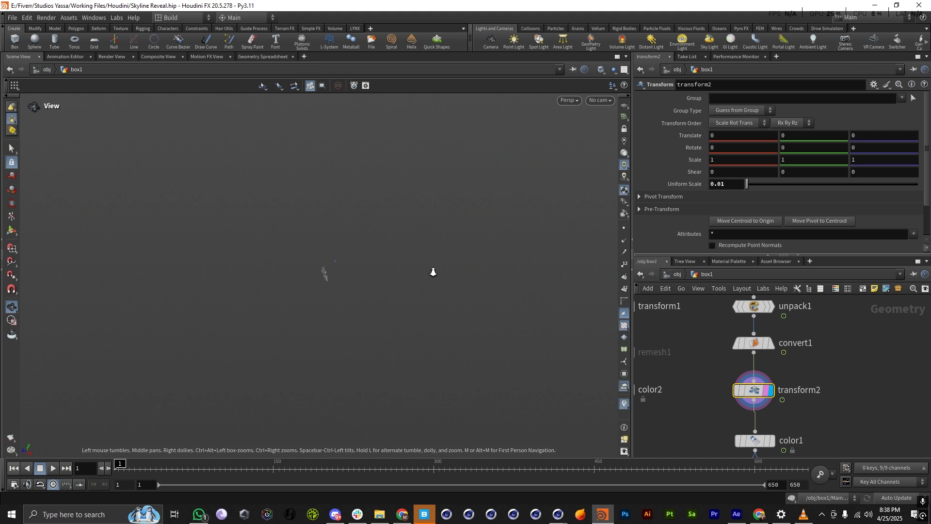
scroll(343, 242, up, 5)
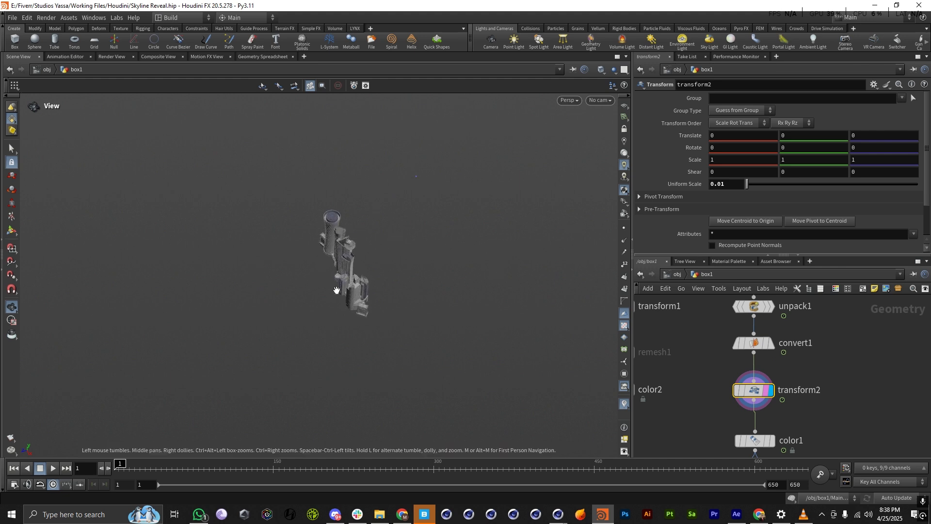
Display the color1 node, show its parameters, and examine the buildings up close from several angles.
scroll(336, 289, down, 6)
scroll(731, 383, down, 5)
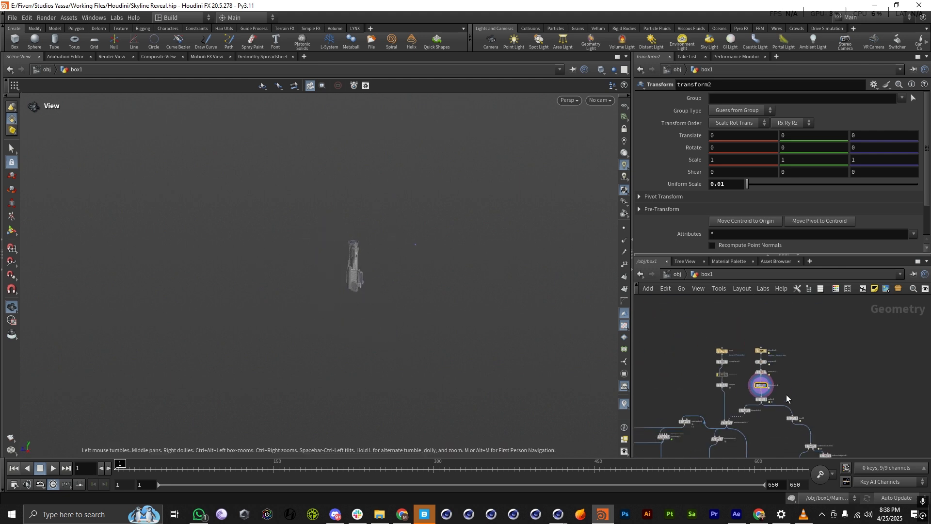
scroll(786, 394, up, 6)
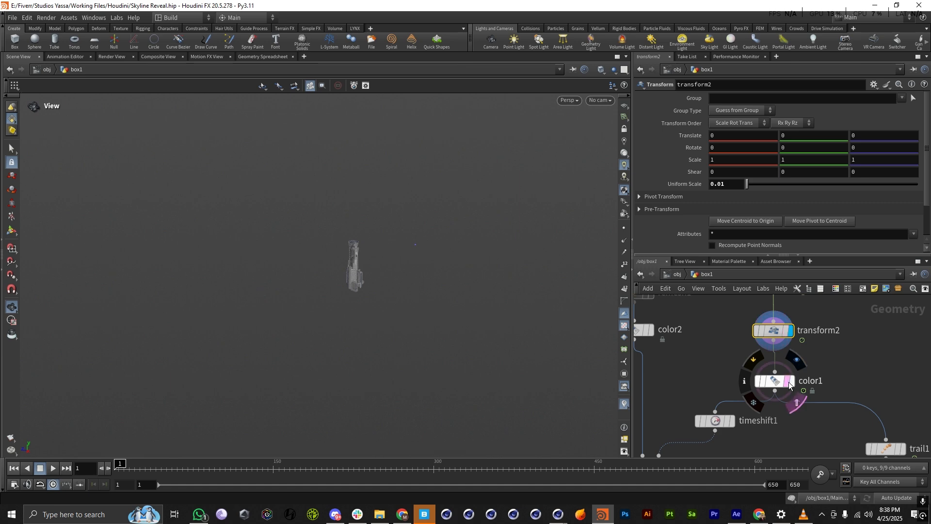
click(792, 382)
right_drag(356, 256, 582, 252)
drag(355, 281, 435, 254)
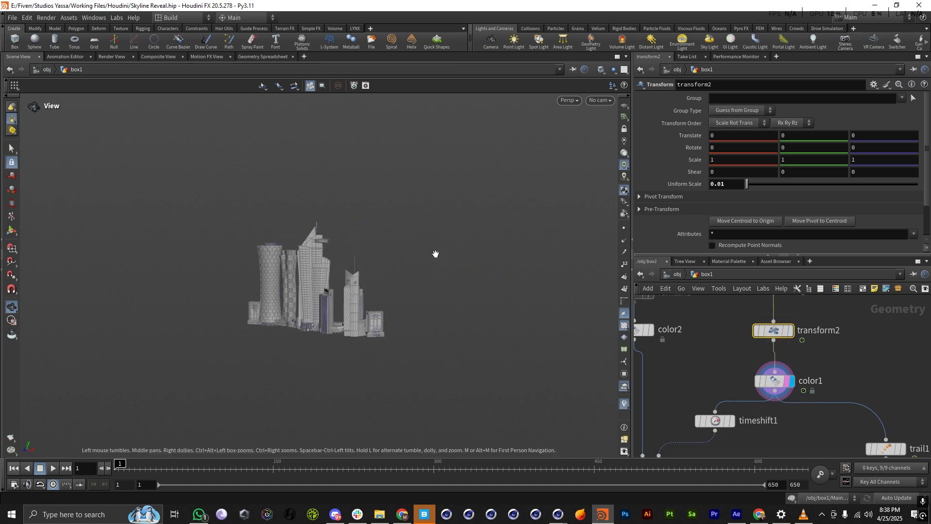
right_drag(332, 297, 549, 303)
click(773, 379)
drag(327, 305, 188, 303)
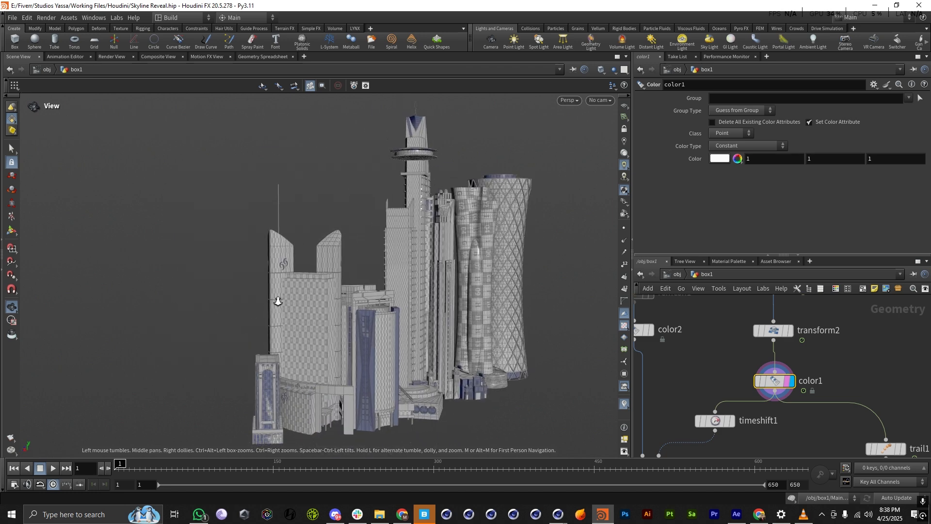
right_drag(318, 305, 194, 310)
right_drag(354, 315, 376, 301)
Display the timeshift1 node below color1 and show its parameters.
scroll(750, 381, down, 3)
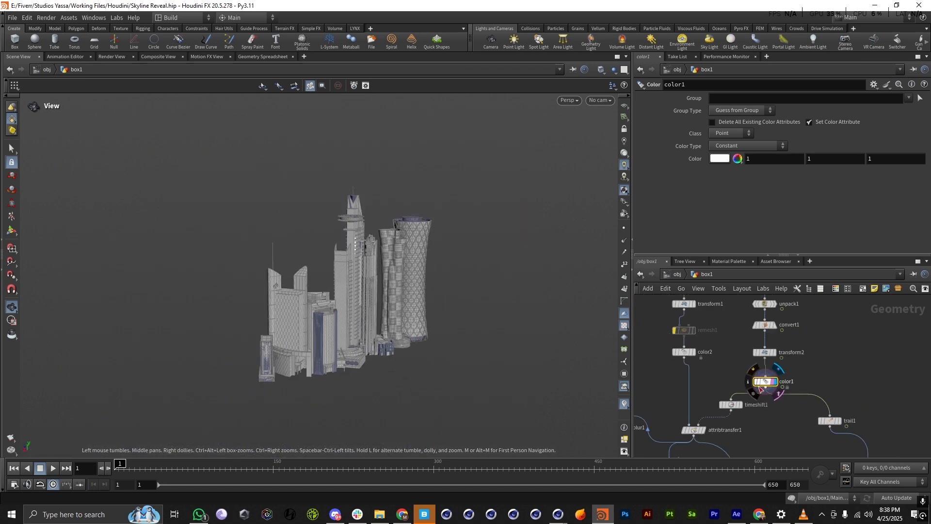
scroll(760, 391, down, 2)
scroll(758, 394, up, 3)
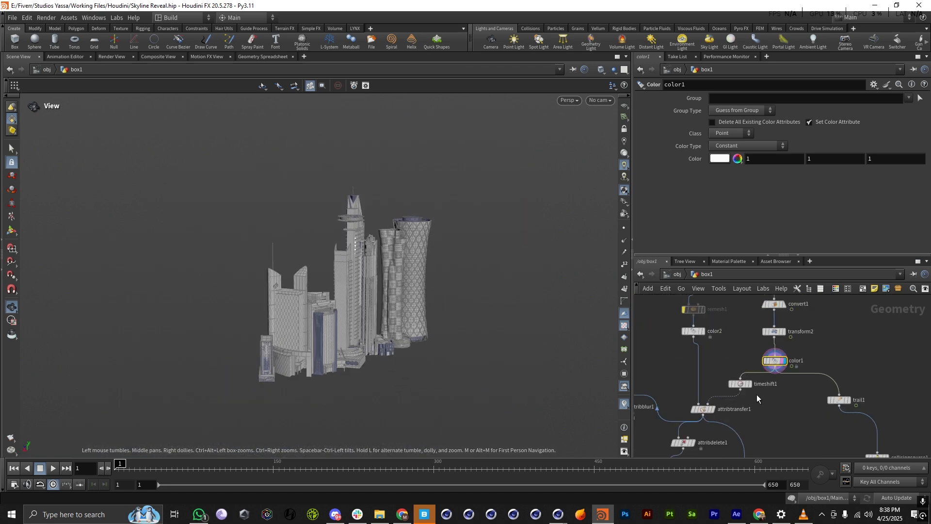
scroll(743, 383, up, 3)
click(736, 377)
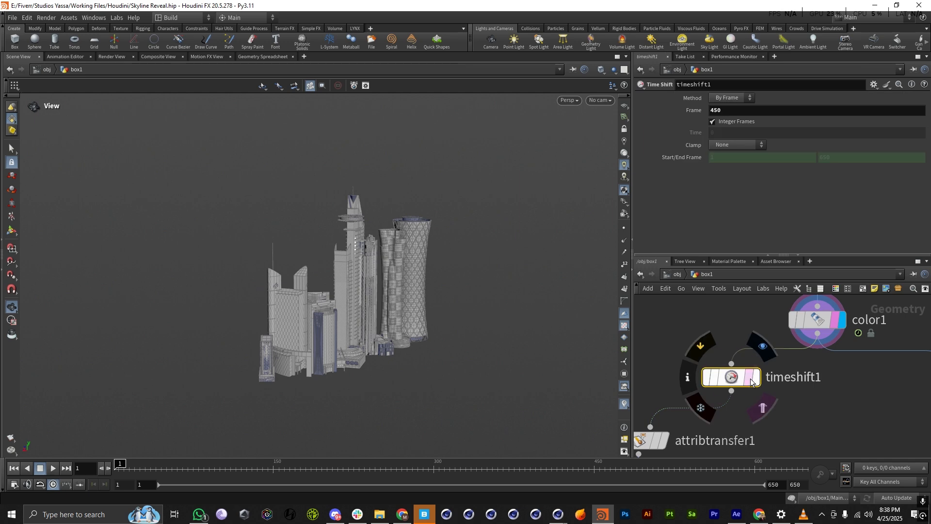
click(756, 377)
scroll(299, 258, down, 5)
scroll(349, 195, up, 7)
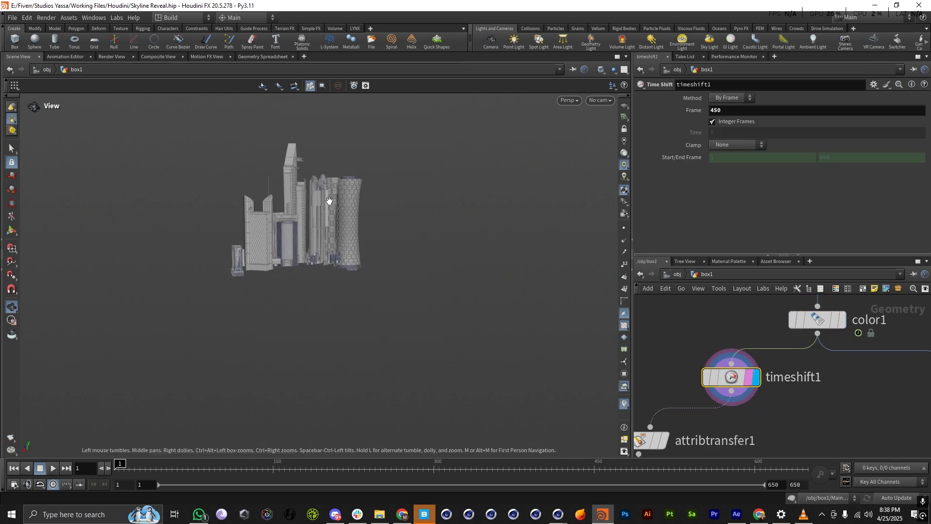
Examine the time-shifted buildings and scrub the timeline to frame 119.
drag(365, 244, 328, 266)
scroll(326, 265, down, 4)
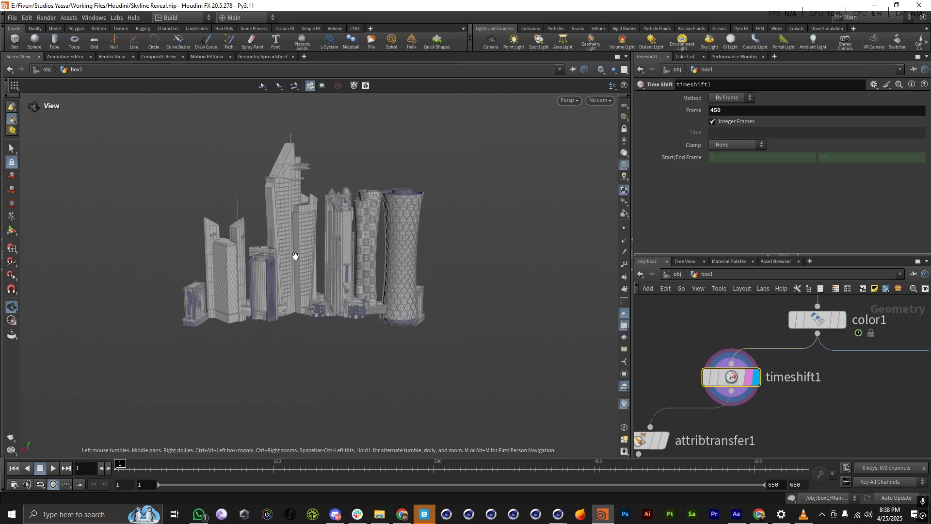
drag(130, 472, 32, 443)
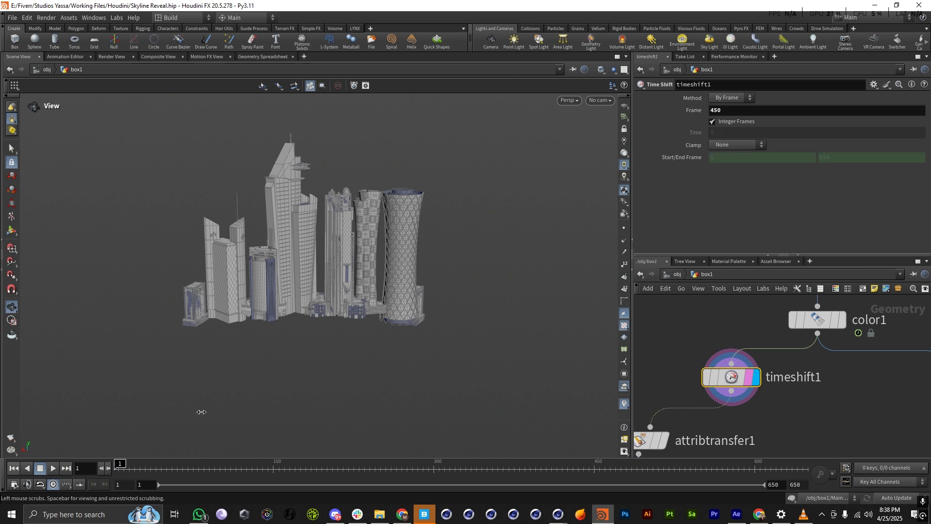
drag(3, 382, 240, 385)
Display the attribtransfer1 node, show its conditions, and examine the patch of transferred colour on the terrain.
scroll(823, 369, down, 5)
scroll(736, 399, up, 5)
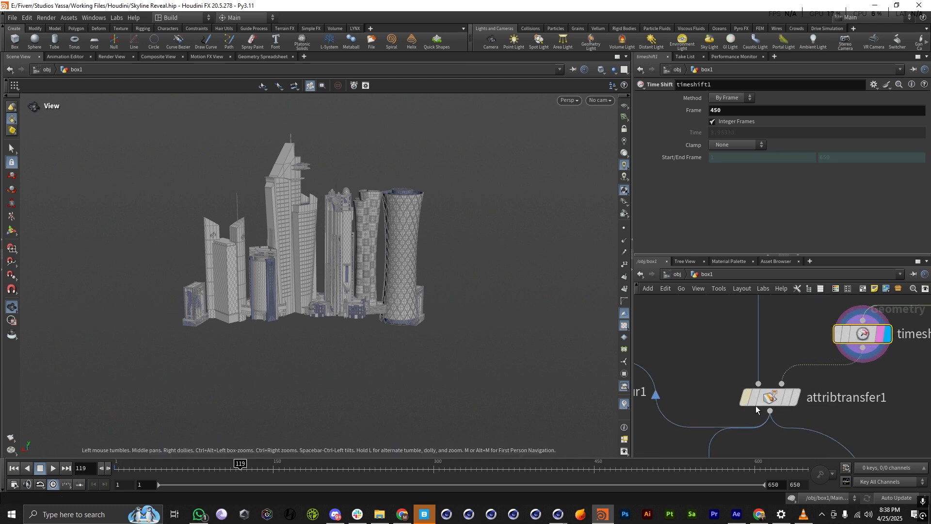
click(774, 400)
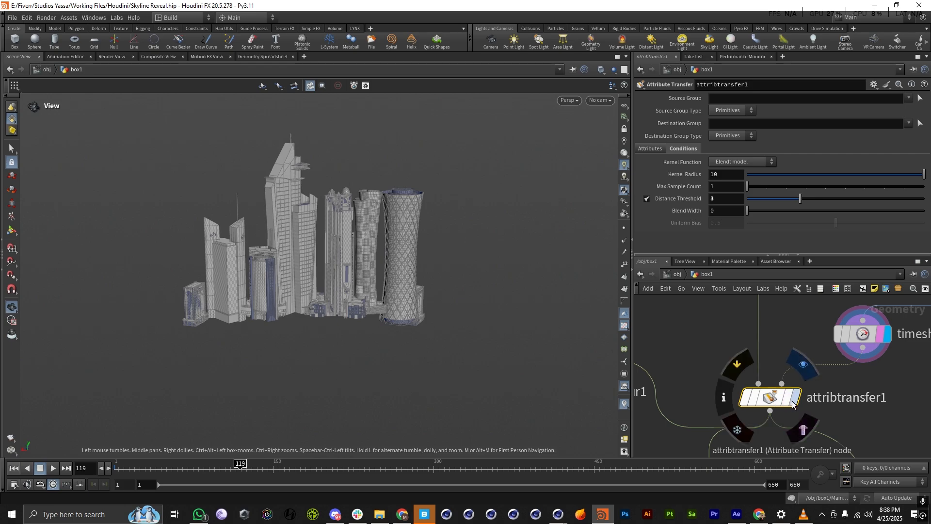
click(801, 430)
click(802, 366)
drag(307, 255, 365, 297)
right_drag(365, 297, 347, 320)
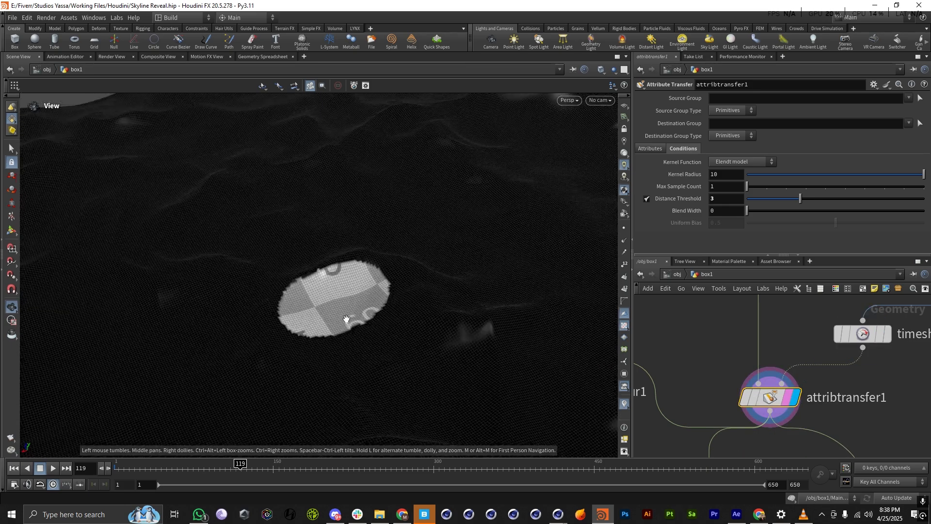
drag(347, 320, 287, 289)
right_drag(287, 289, 552, 245)
drag(553, 245, 345, 288)
right_drag(344, 288, 305, 277)
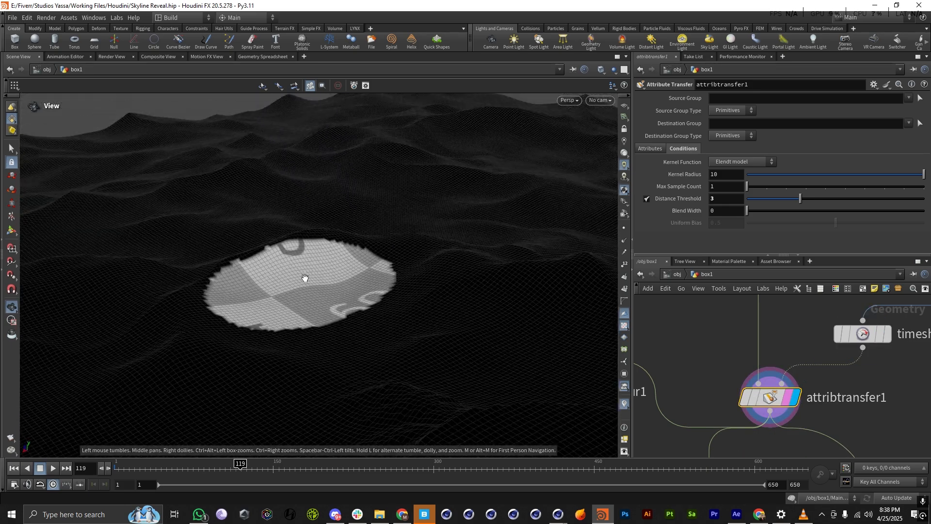
drag(307, 275, 312, 330)
scroll(764, 379, down, 3)
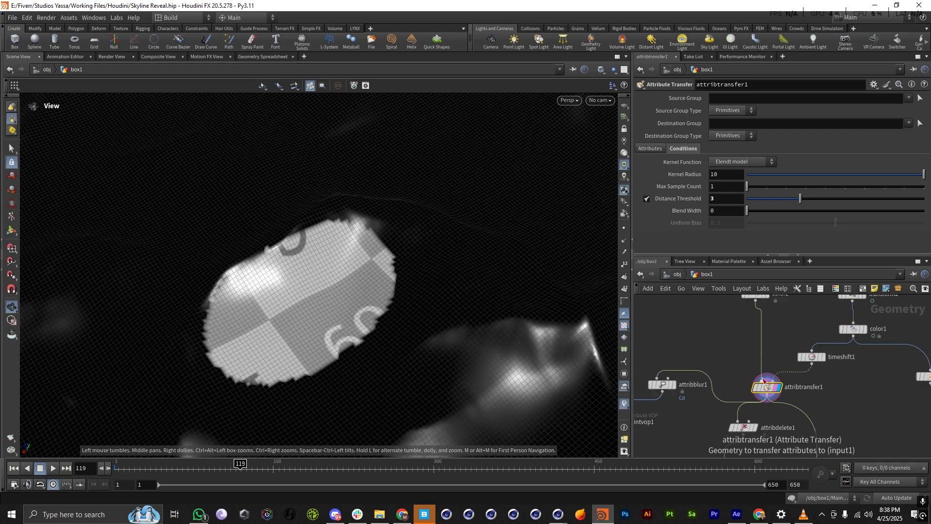
Examine the whole terrain from above to see where the transferred colour patch lies.
right_drag(353, 313, 395, 314)
drag(394, 313, 410, 277)
scroll(821, 418, down, 5)
right_drag(406, 275, 104, 322)
drag(357, 277, 366, 355)
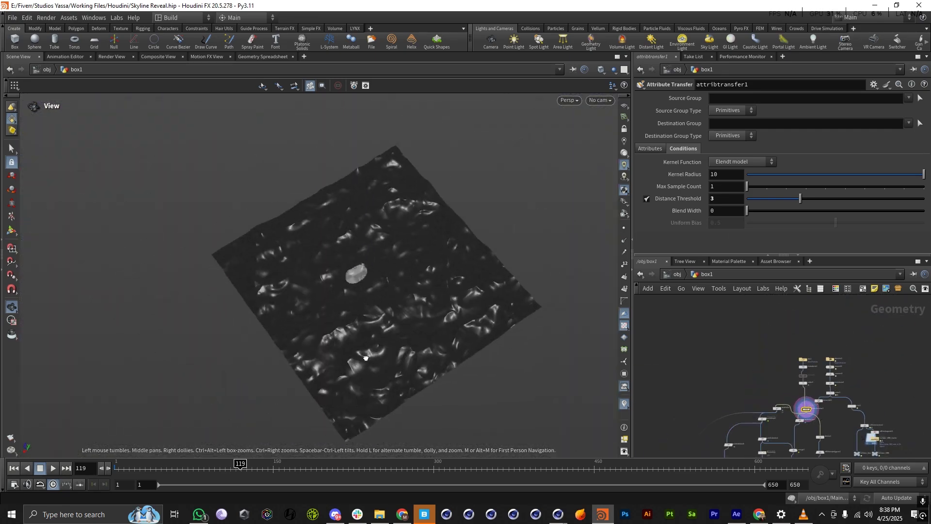
right_drag(339, 335, 325, 280)
drag(325, 280, 393, 263)
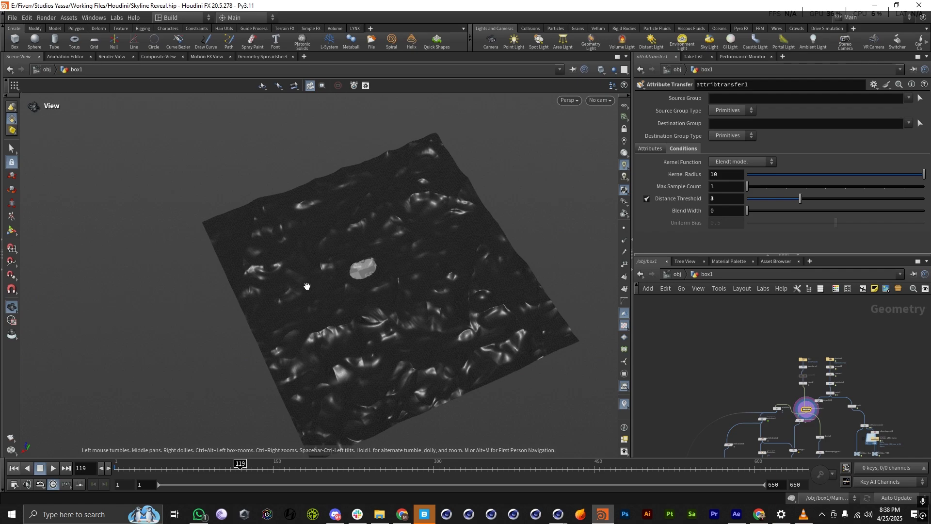
Examine the colour patch's jagged edge up close and at low angles across the terrain.
right_drag(347, 272, 457, 291)
drag(457, 291, 437, 246)
right_drag(257, 290, 333, 272)
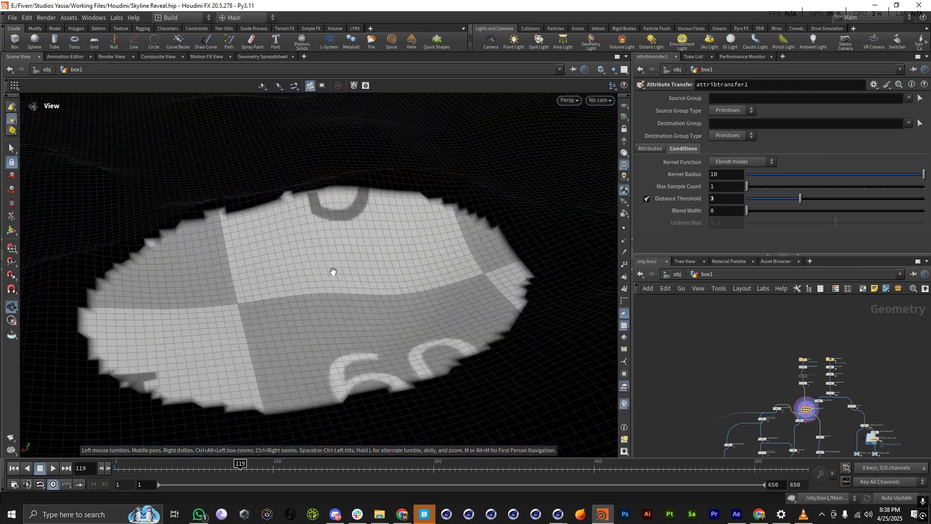
drag(332, 272, 354, 251)
right_drag(353, 252, 219, 289)
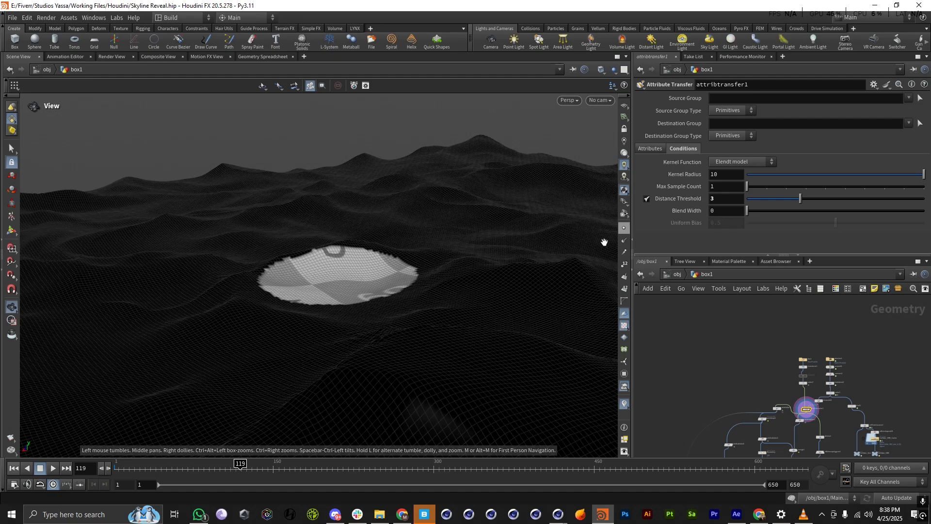
drag(336, 288, 345, 299)
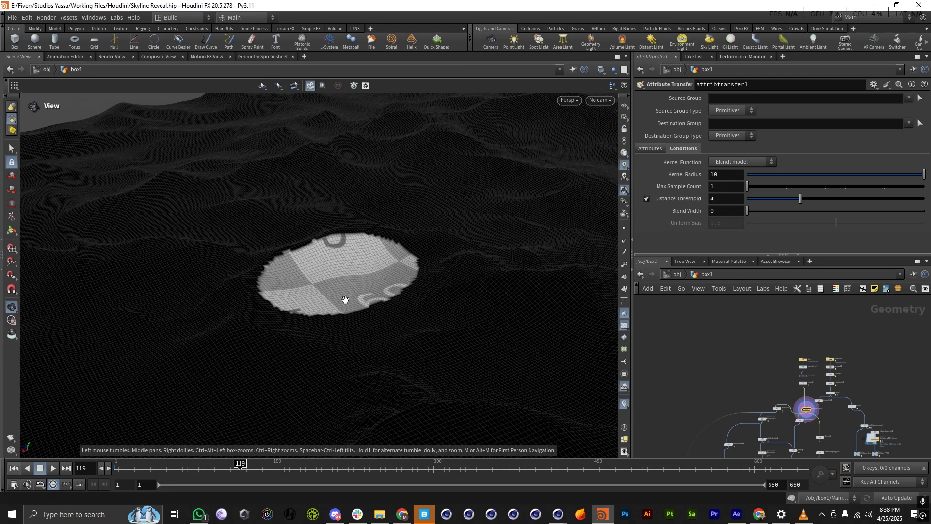
right_drag(345, 299, 310, 291)
drag(334, 288, 379, 251)
Look over the network branches that lead out of attribtransfer1.
scroll(810, 397, up, 5)
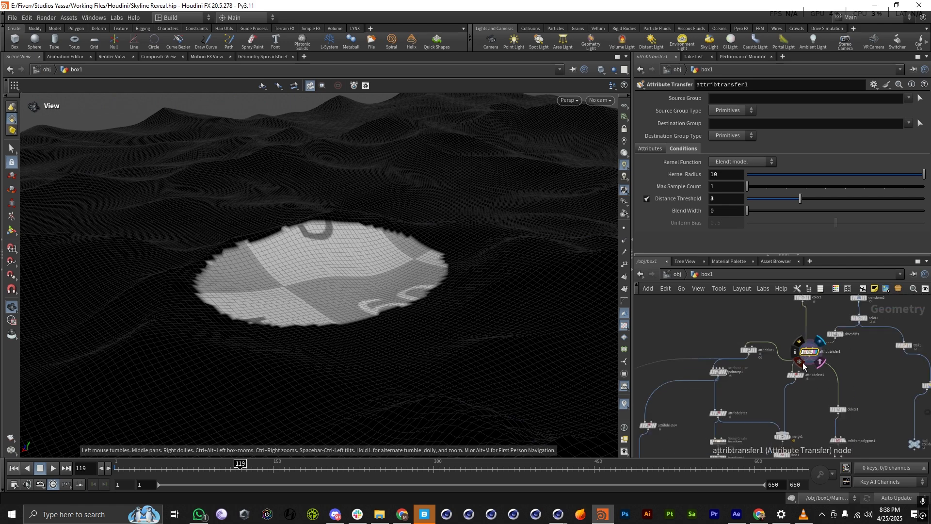
scroll(802, 362, down, 4)
scroll(771, 357, up, 4)
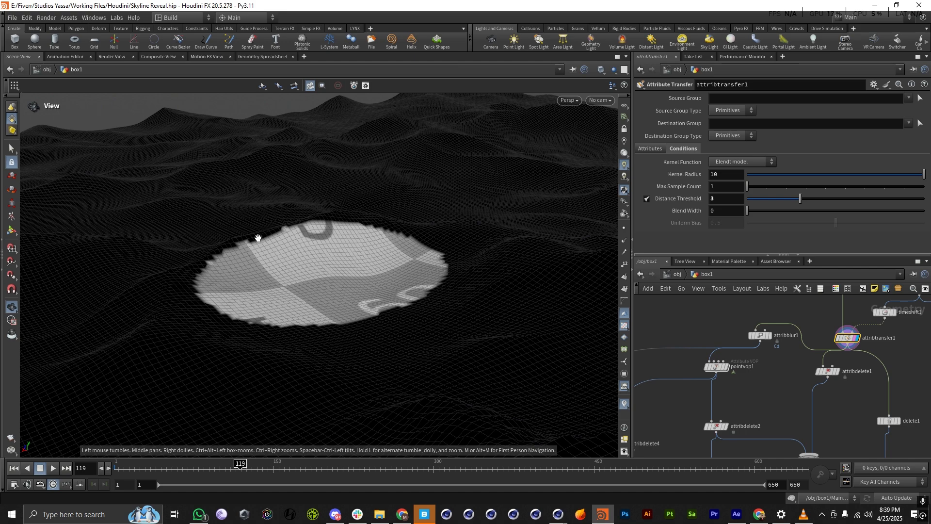
scroll(787, 363, down, 4)
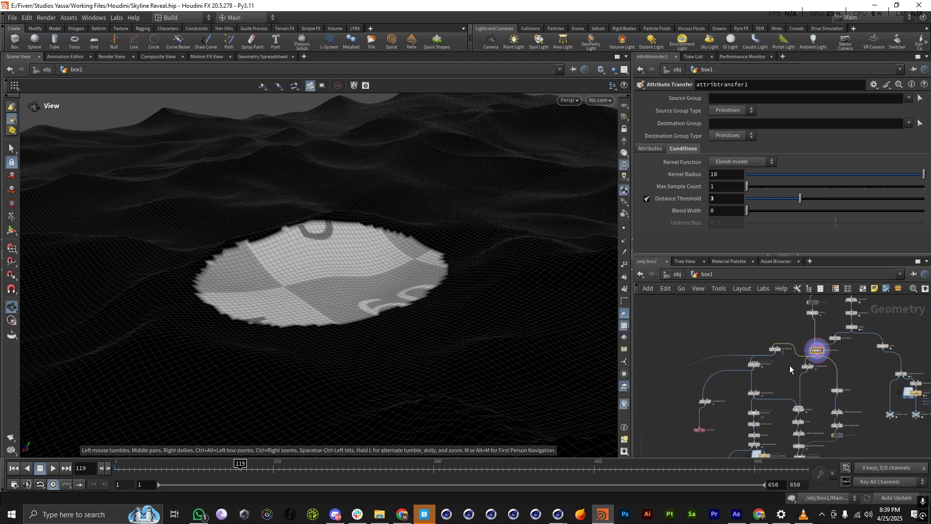
Limit the point attributes that attribtransfer1 transfers to Cd.
scroll(784, 368, up, 5)
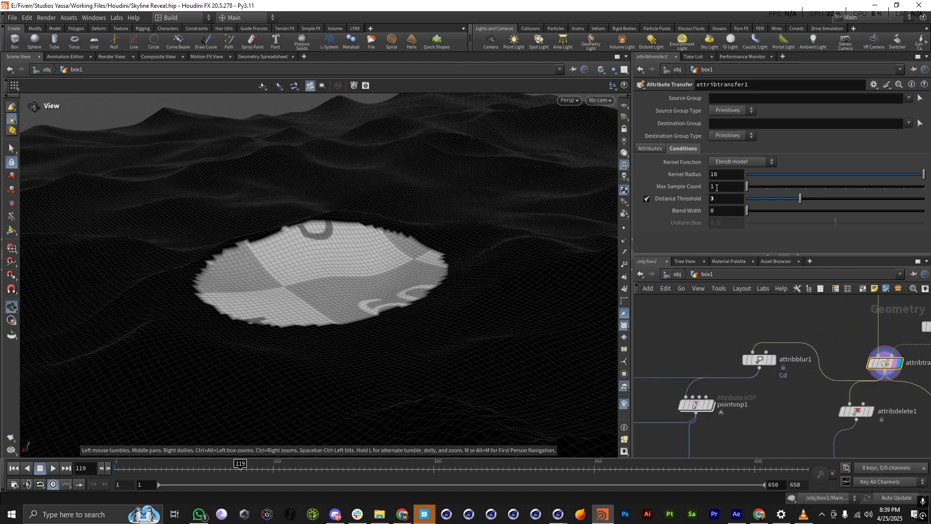
drag(254, 319, 255, 341)
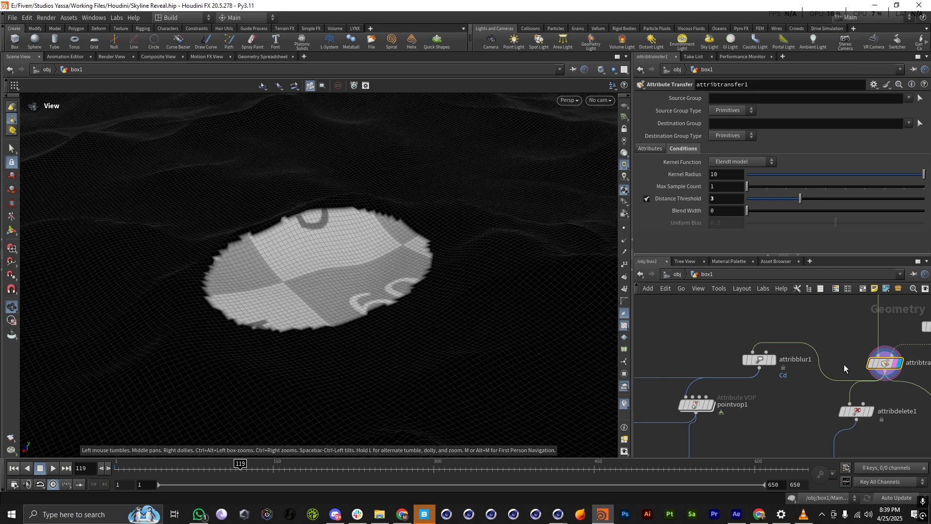
scroll(758, 383, down, 4)
scroll(817, 377, up, 5)
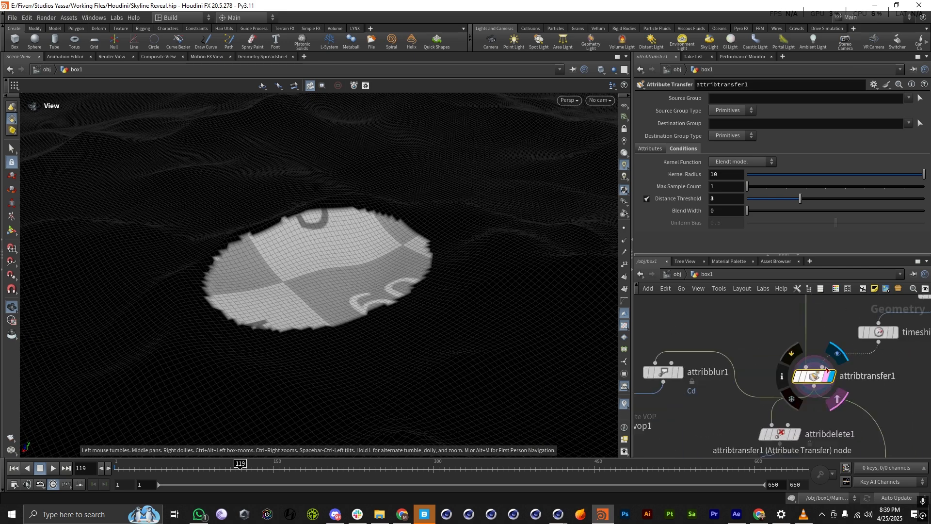
click(650, 149)
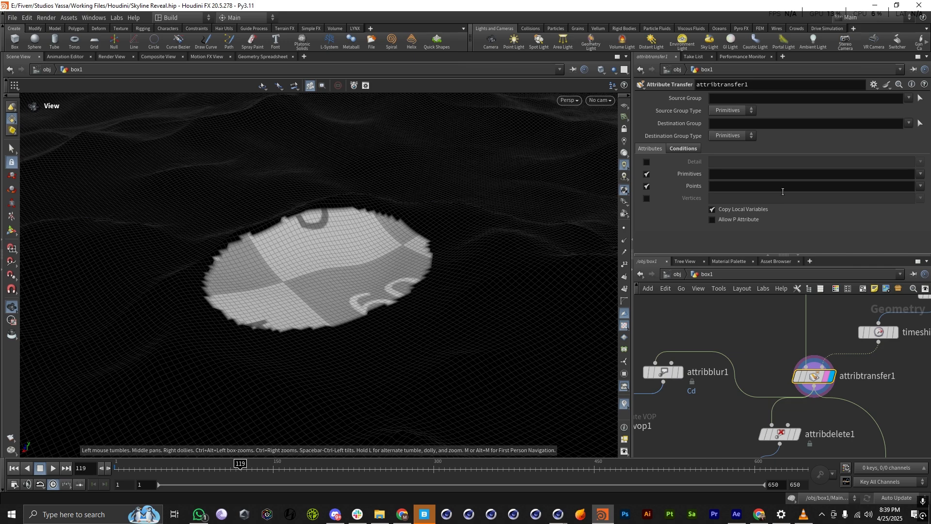
click(920, 187)
click(911, 199)
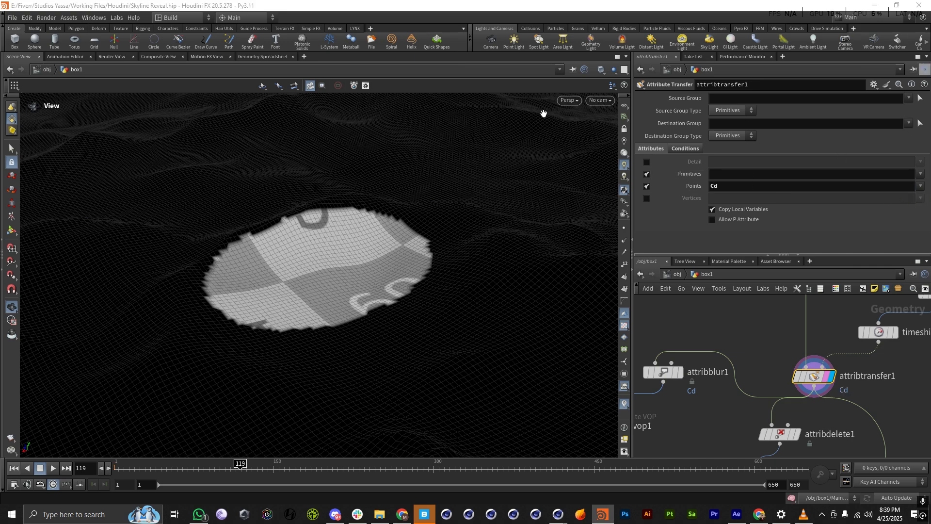
Try a blend width of 0.05 in the conditions of attribtransfer1, and undo the change.
click(687, 150)
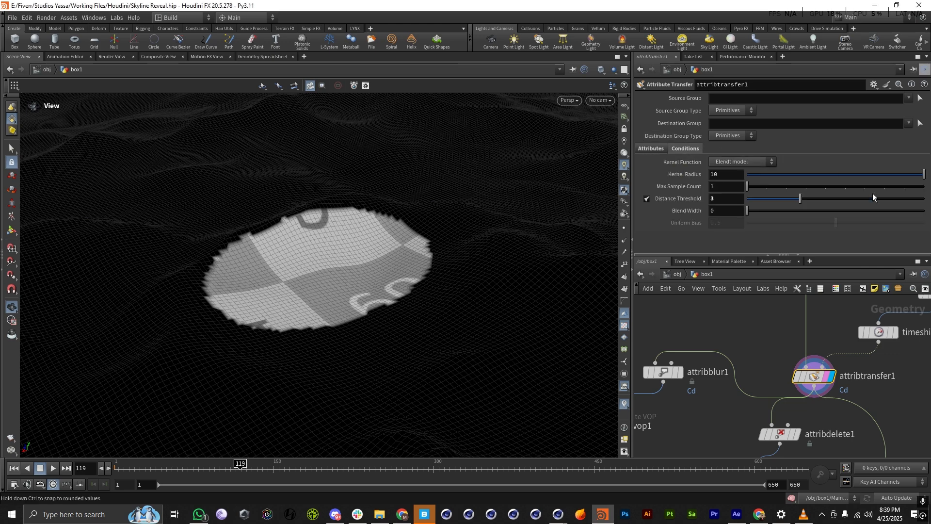
drag(274, 303, 342, 284)
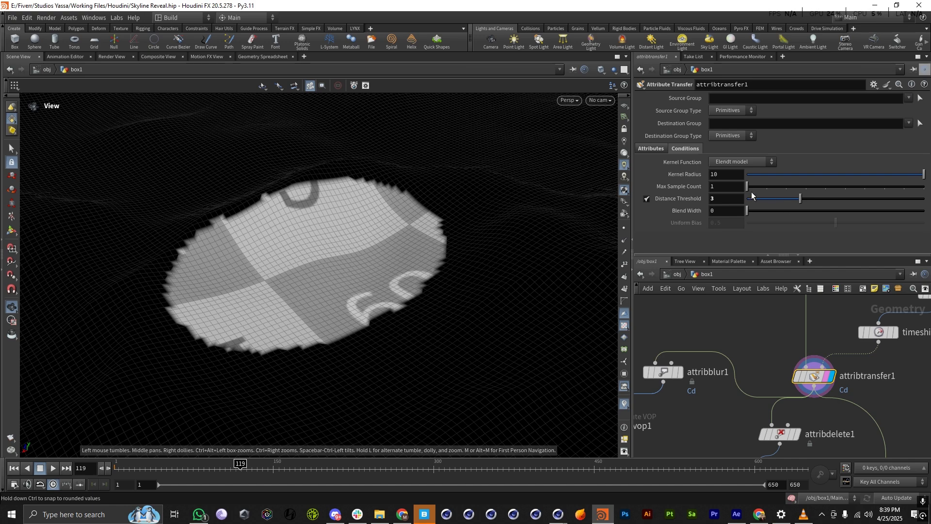
drag(799, 197, 747, 205)
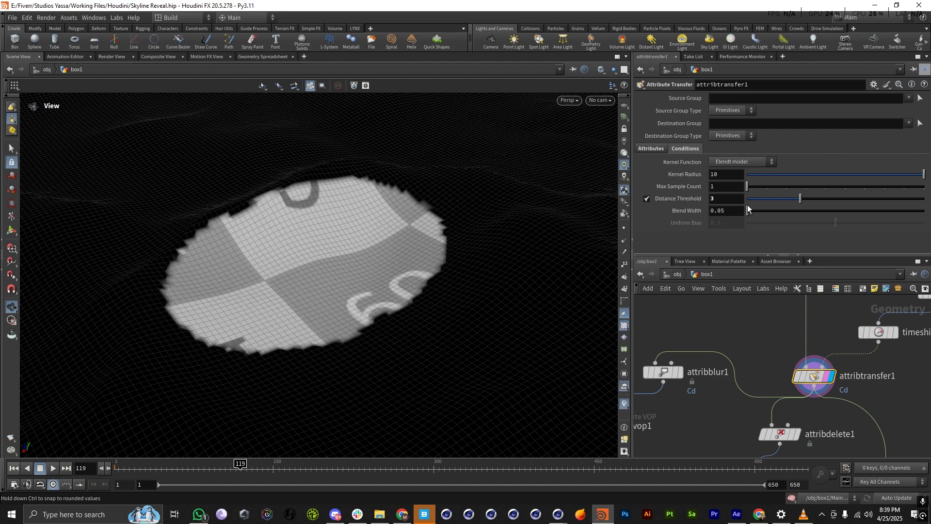
key(ctrl+z)
scroll(249, 264, down, 2)
drag(249, 264, 252, 281)
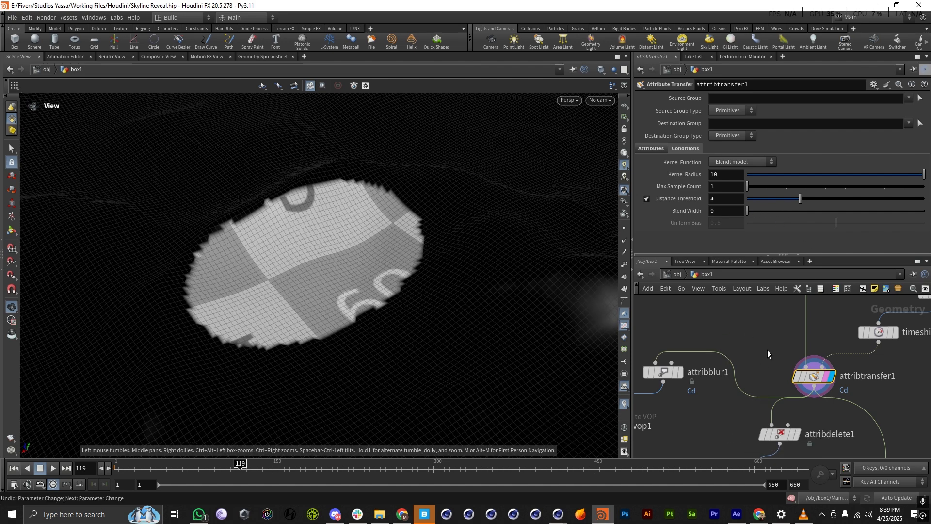
Display the attribblur1 node and examine the edge of the blurred colour patch on the terrain.
scroll(756, 358, down, 4)
scroll(705, 375, up, 5)
scroll(737, 358, down, 4)
scroll(747, 354, up, 4)
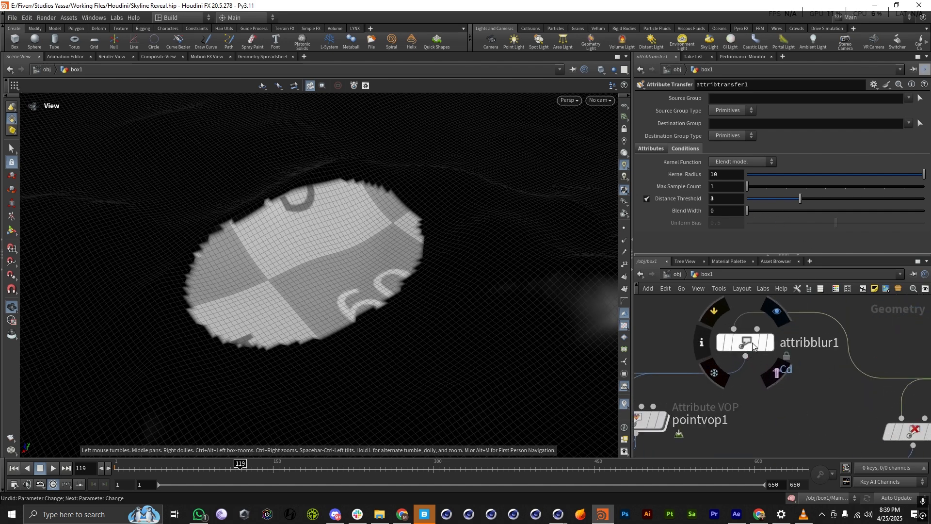
click(761, 345)
scroll(784, 361, down, 3)
scroll(784, 361, down, 3)
scroll(801, 355, up, 4)
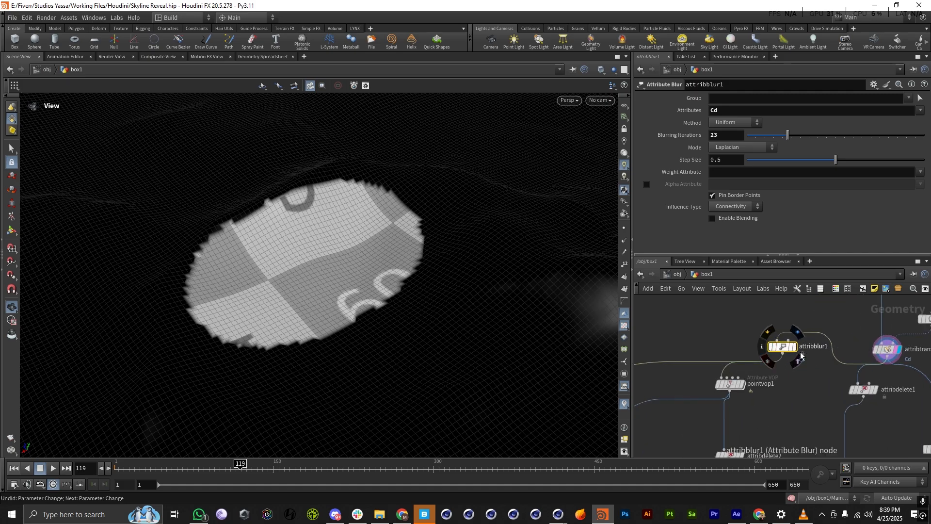
click(791, 347)
click(795, 347)
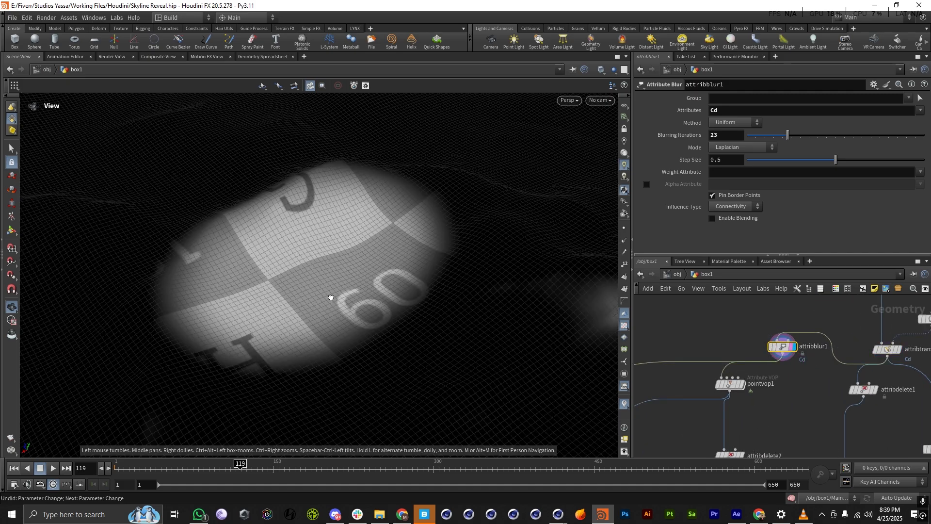
drag(330, 299, 343, 272)
drag(234, 218, 263, 259)
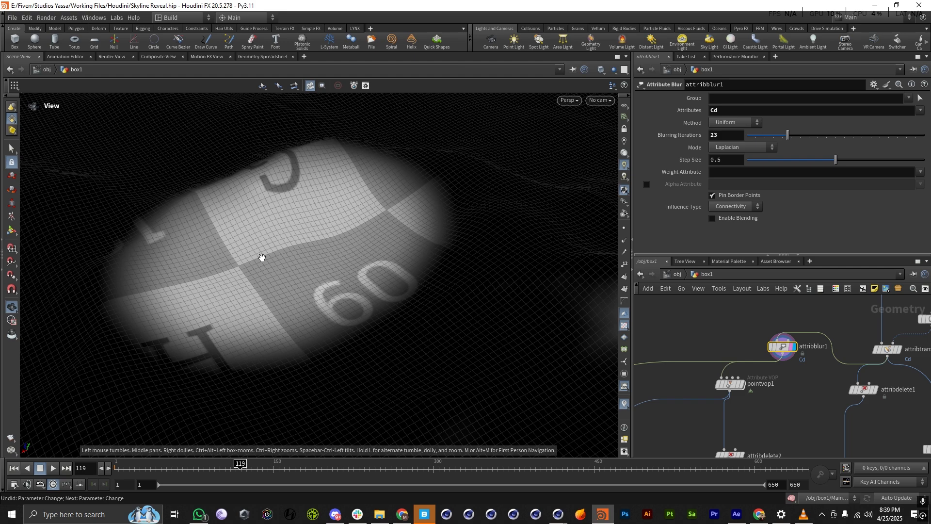
Select the pointvop1 Attribute VOP below attribblur1 and display its result.
scroll(731, 315, down, 5)
scroll(740, 370, up, 6)
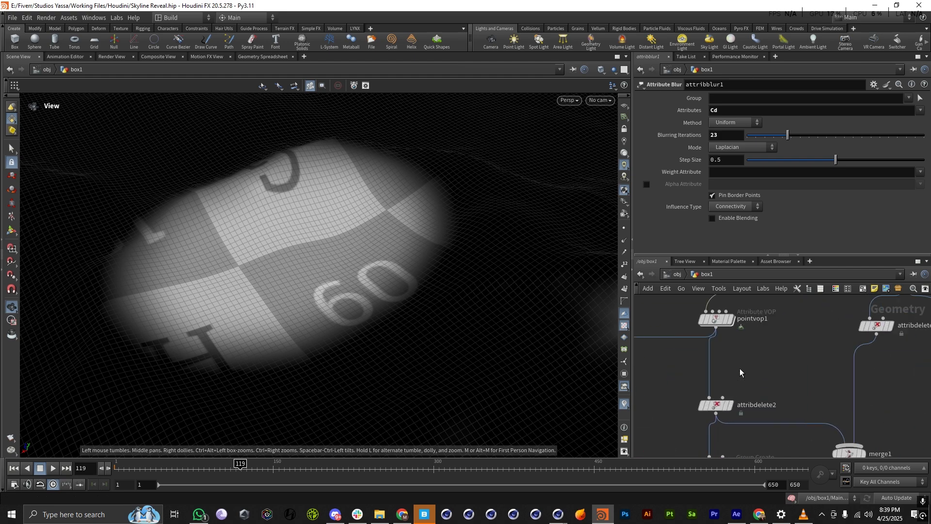
scroll(774, 389, down, 3)
scroll(774, 390, up, 8)
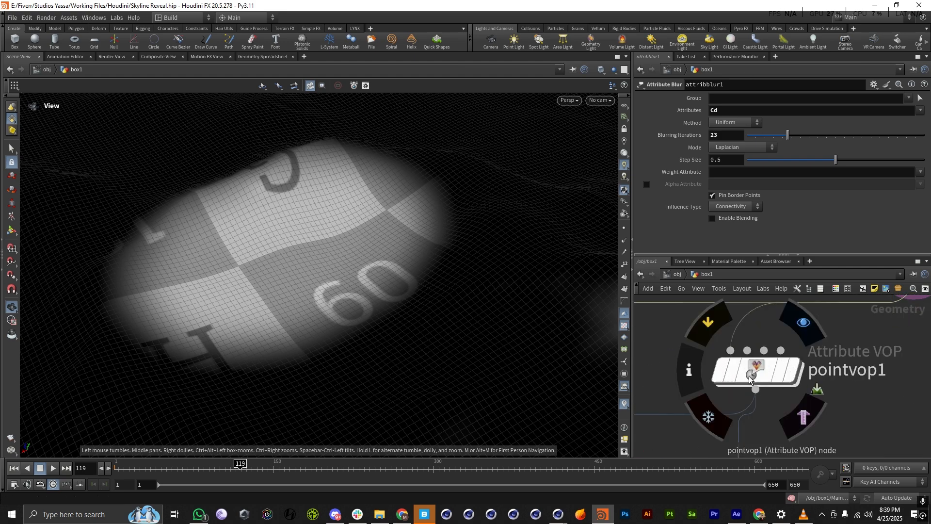
click(752, 375)
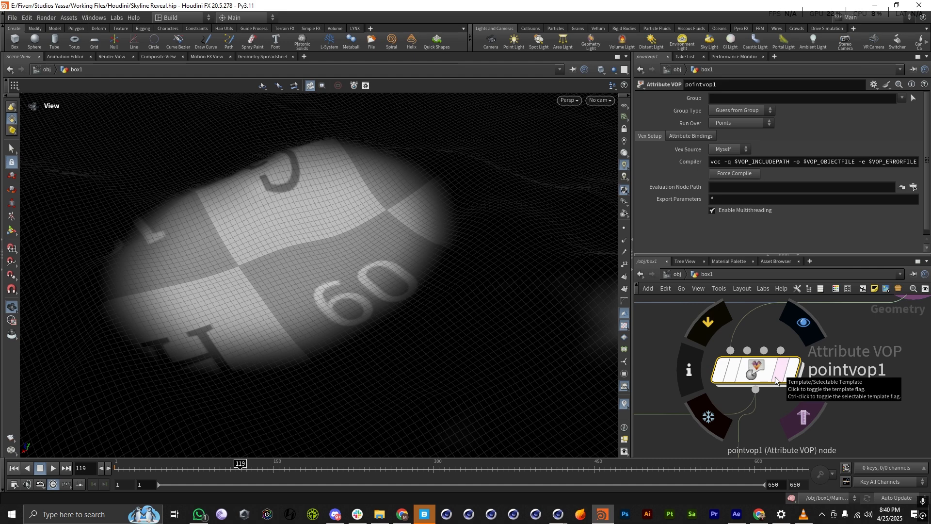
click(777, 378)
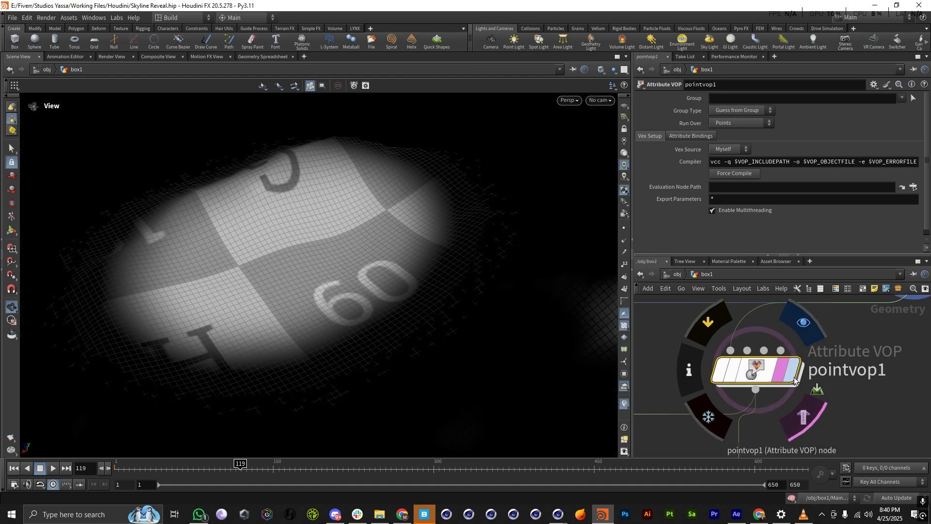
click(793, 378)
Go inside pointvop1 and look over its global parameters, multiply, add and output nodes.
double_click(762, 374)
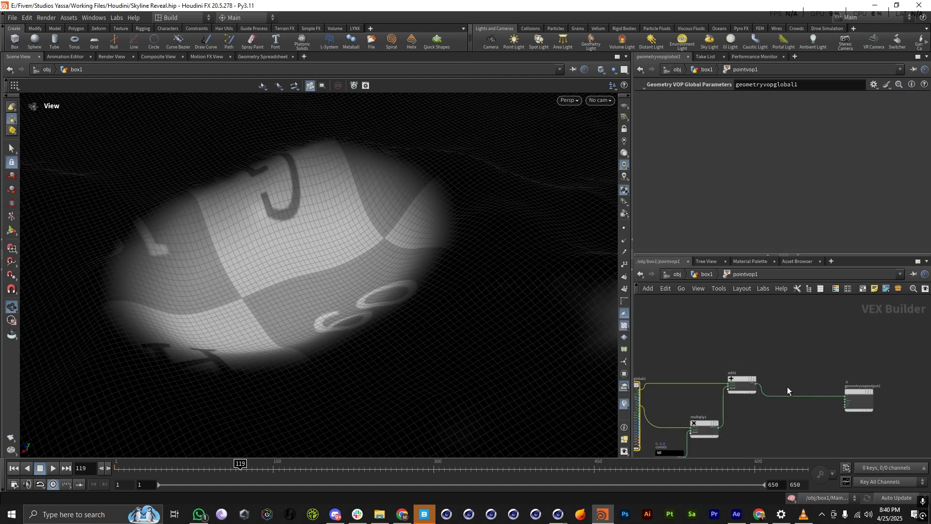
scroll(839, 401, up, 5)
scroll(867, 375, down, 5)
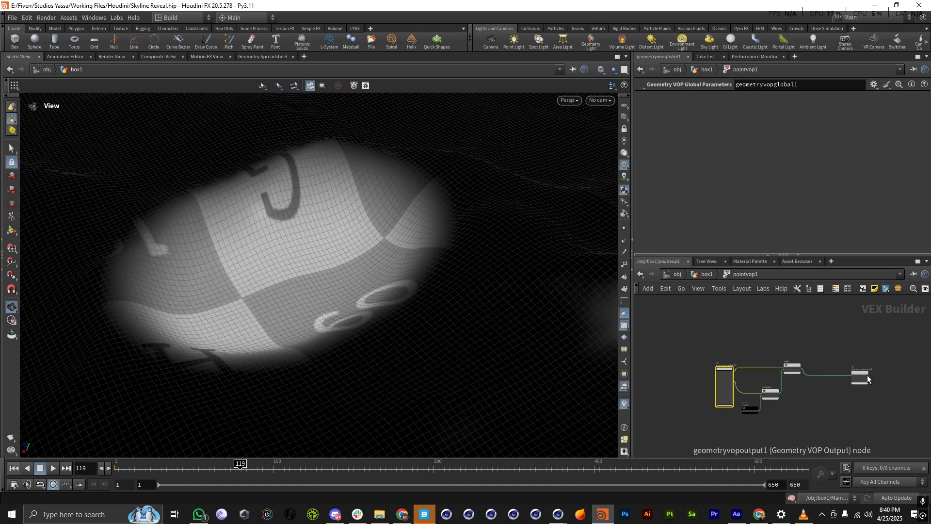
scroll(769, 372, up, 3)
scroll(763, 336, down, 4)
scroll(781, 380, up, 4)
scroll(795, 450, down, 4)
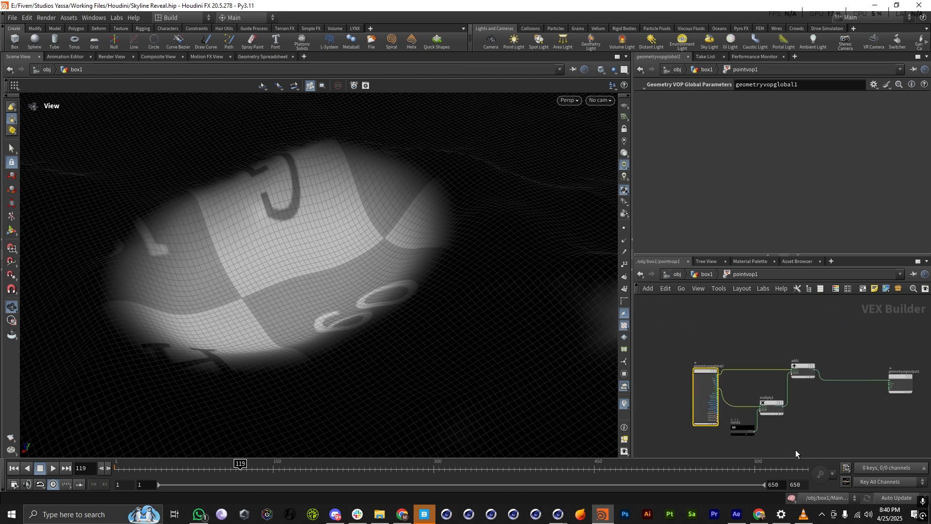
scroll(730, 385, up, 4)
scroll(723, 386, up, 2)
scroll(682, 358, down, 6)
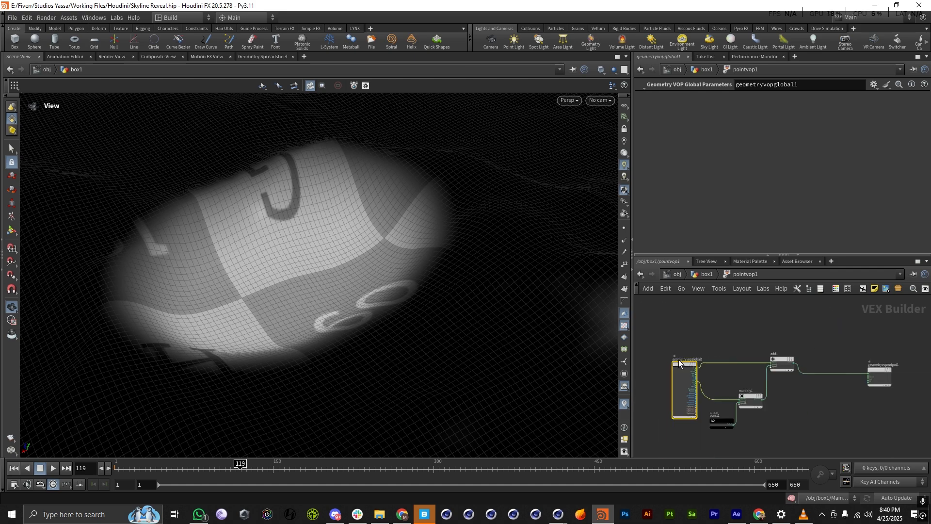
scroll(673, 365, up, 3)
middle_drag(712, 359, 737, 368)
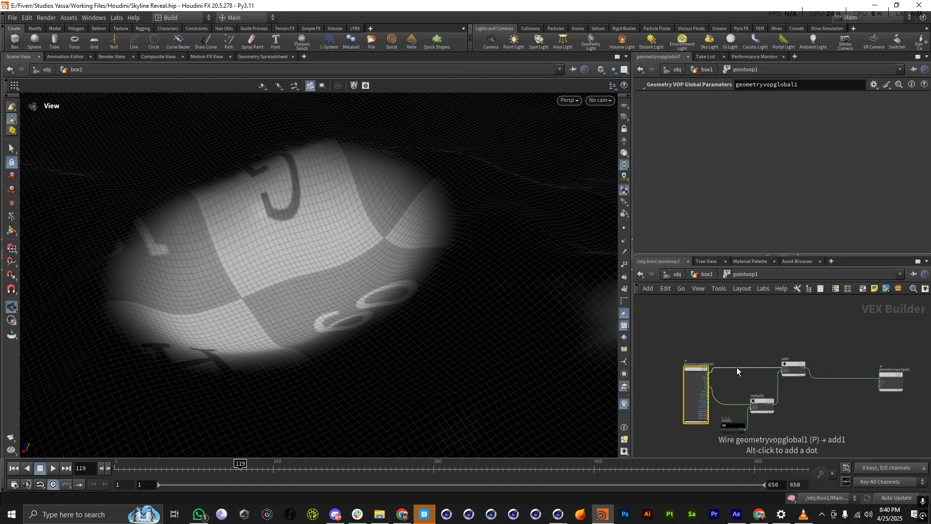
Rearrange geometryvopglobal1, geometryvopoutput1 and add1 into a row above multiply1.
drag(697, 368, 692, 323)
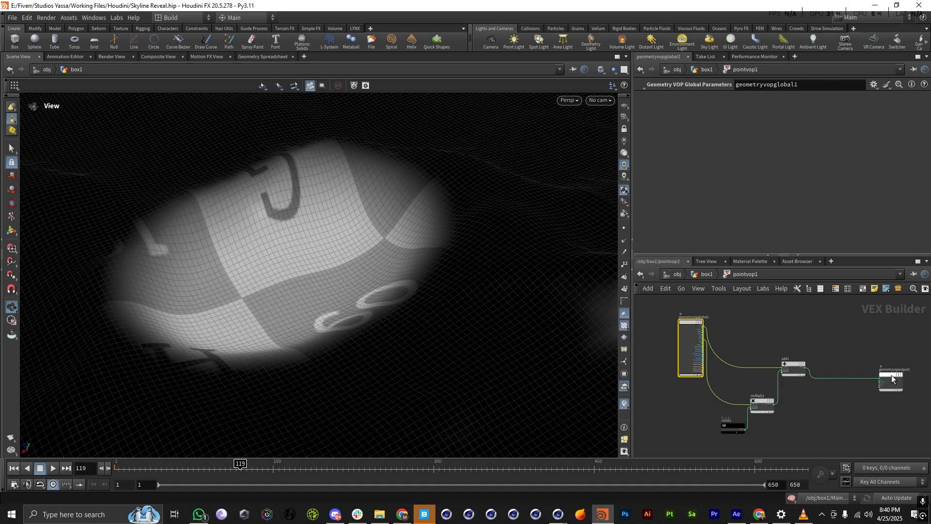
drag(891, 377, 866, 318)
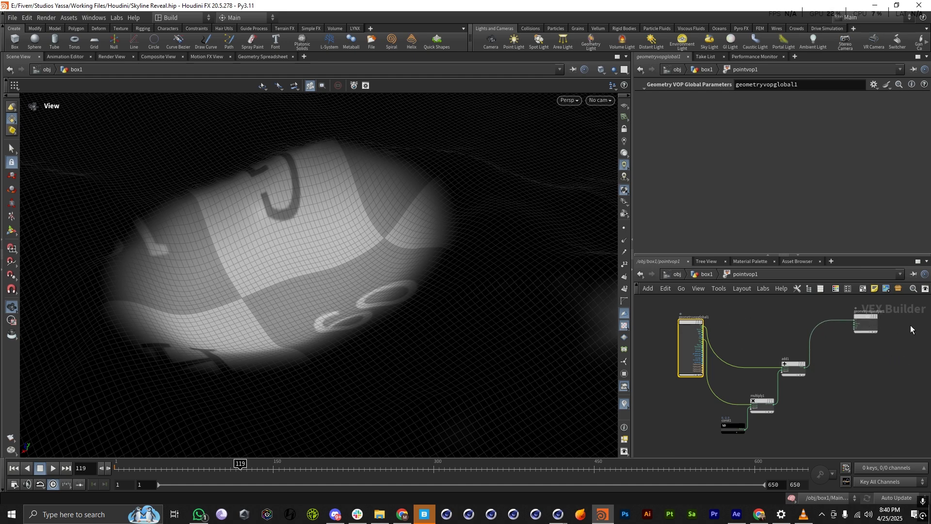
drag(789, 366, 757, 324)
Trace the P connection from geometryvopglobal1 through add1 to geometryvopoutput1.
scroll(725, 332, up, 8)
scroll(727, 339, down, 6)
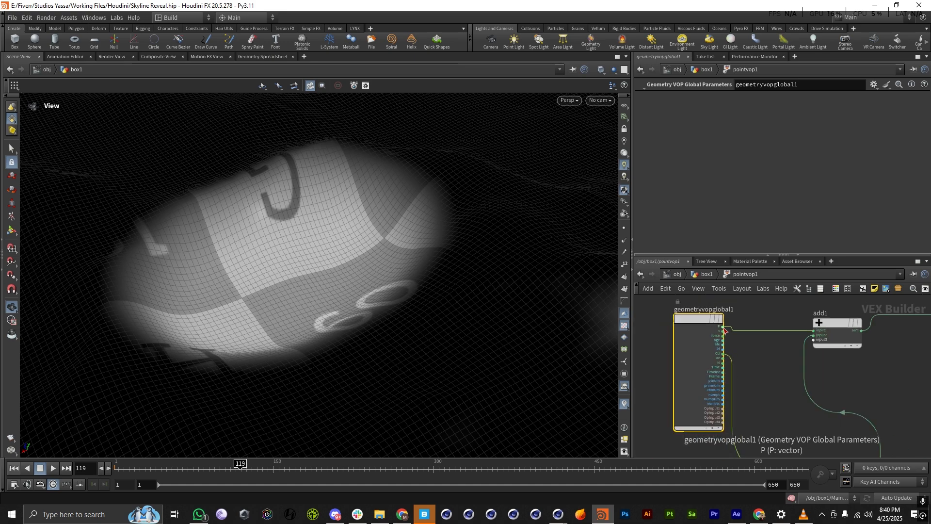
scroll(820, 327, up, 6)
scroll(752, 369, down, 5)
scroll(738, 345, up, 5)
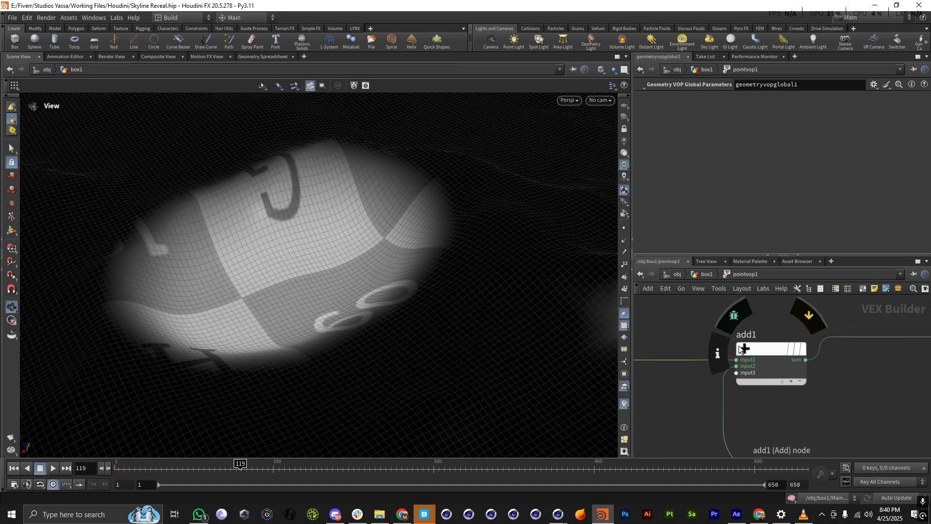
scroll(827, 318, down, 5)
scroll(776, 336, down, 4)
scroll(843, 335, up, 5)
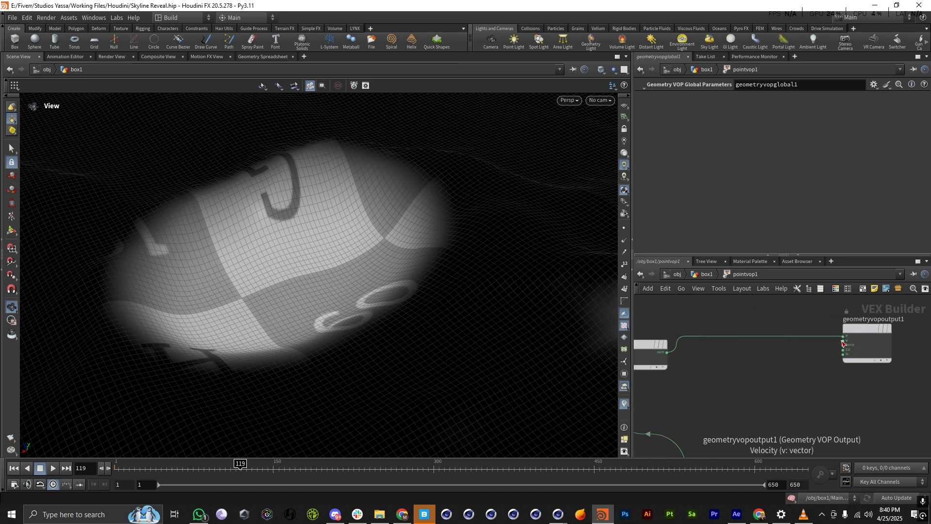
scroll(868, 335, down, 4)
Cut the wires linking multiply1 to geometryvopglobal1 and to add1.
key(y)
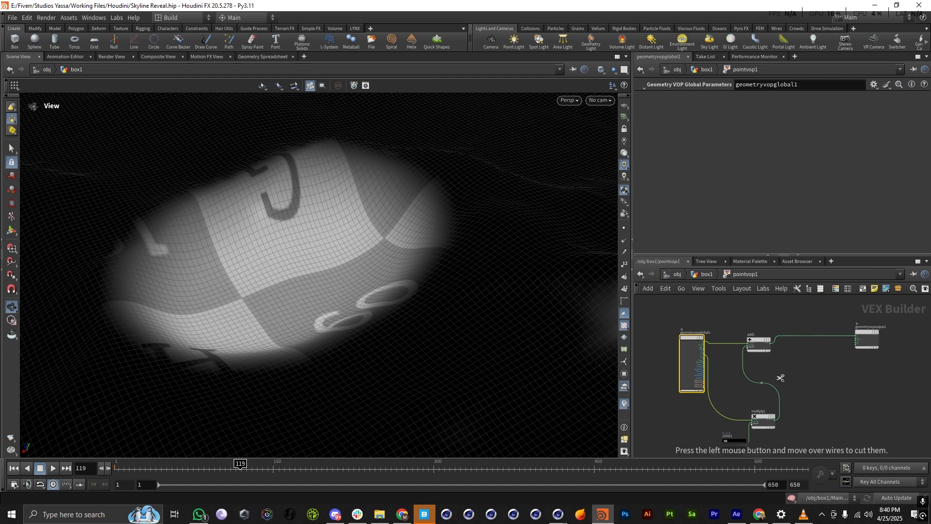
drag(778, 377, 694, 413)
drag(775, 395, 763, 385)
scroll(780, 328, up, 2)
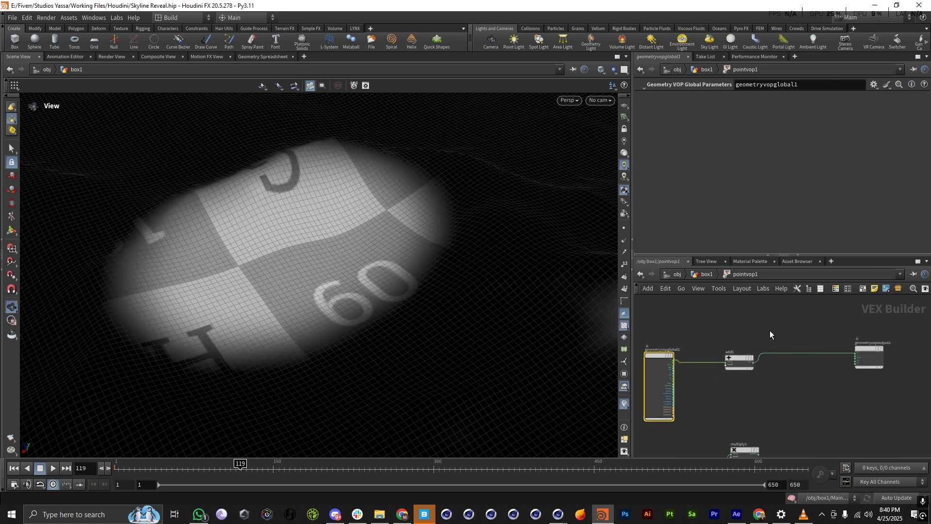
Examine the remaining position wiring through add1 into the P input of geometryvopoutput1.
scroll(651, 358, up, 3)
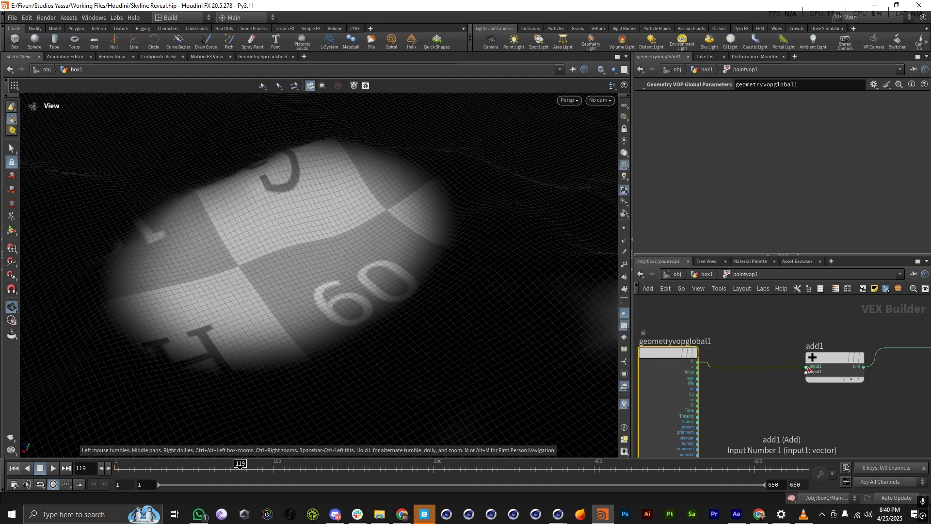
scroll(705, 381, down, 2)
scroll(713, 377, down, 2)
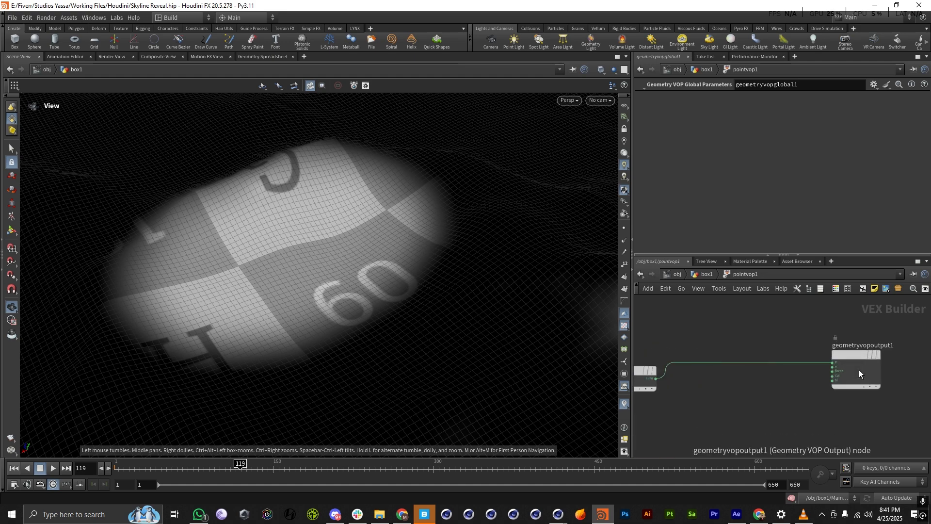
scroll(868, 354, up, 4)
scroll(880, 339, down, 3)
scroll(877, 356, up, 1)
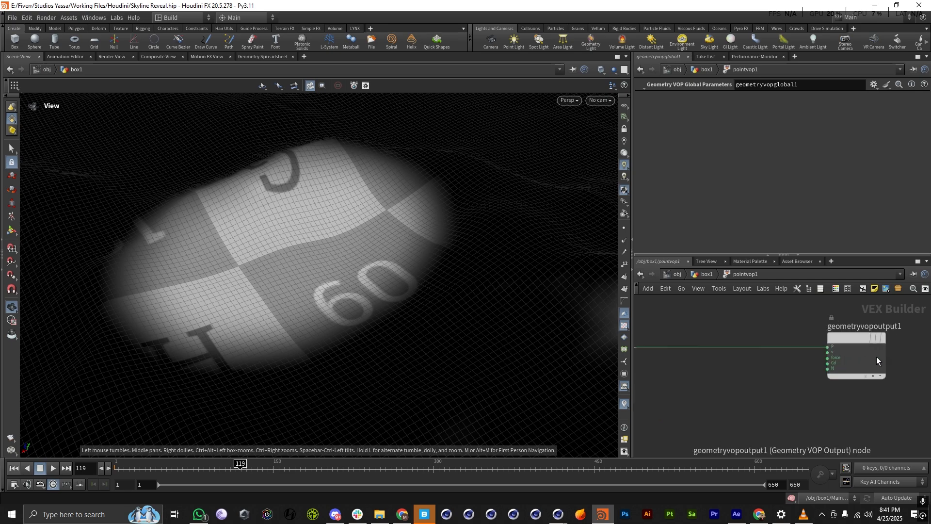
scroll(873, 356, down, 2)
Examine the colour patch on the terrain from above and at a low angle with multiply1 disconnected.
drag(231, 308, 183, 215)
scroll(241, 301, down, 5)
scroll(285, 301, up, 6)
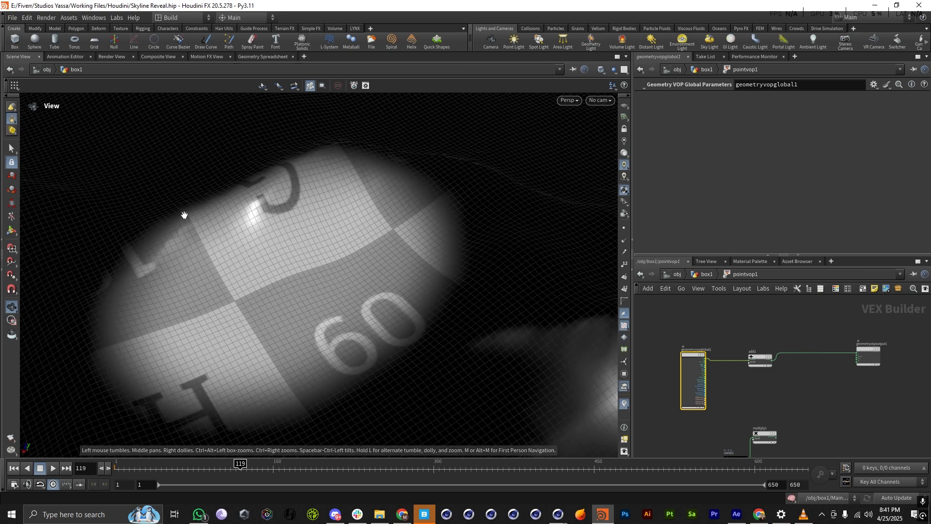
drag(382, 241, 324, 307)
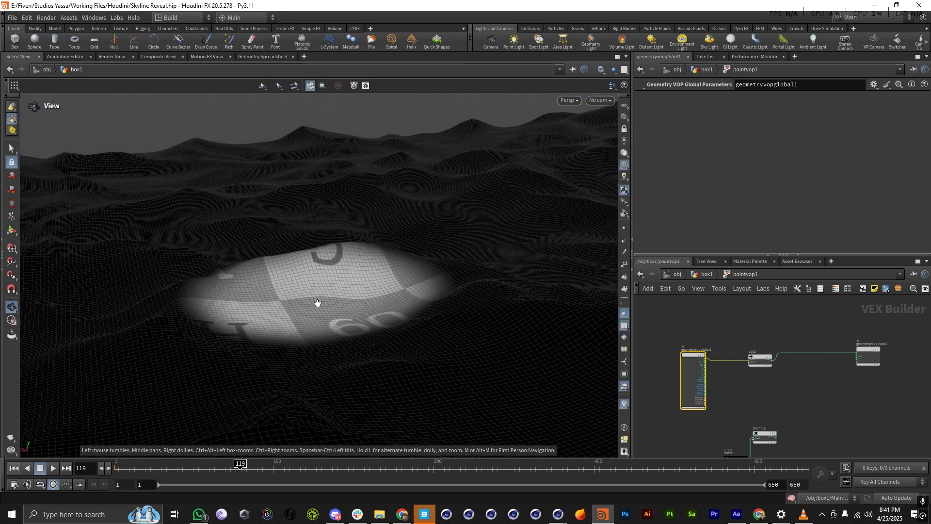
scroll(717, 394, down, 3)
scroll(742, 417, up, 5)
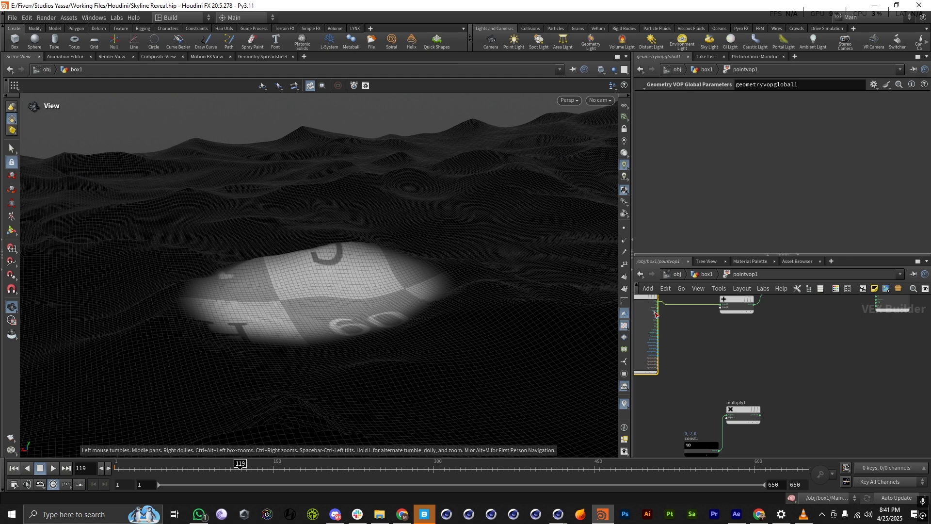
Wire the Cd output of geometryvopglobal1 into multiply1's second input and multiply1's product into add1's second input.
scroll(660, 325, up, 3)
scroll(658, 308, down, 3)
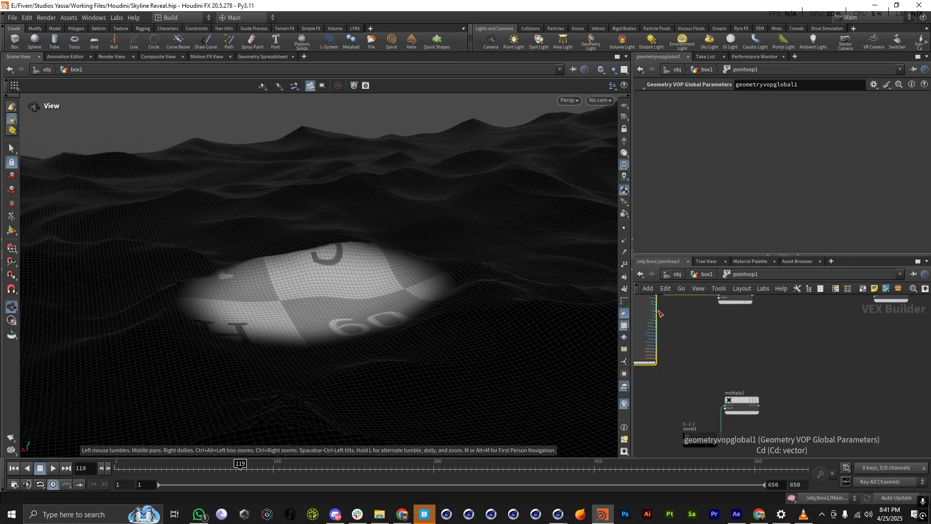
click(657, 314)
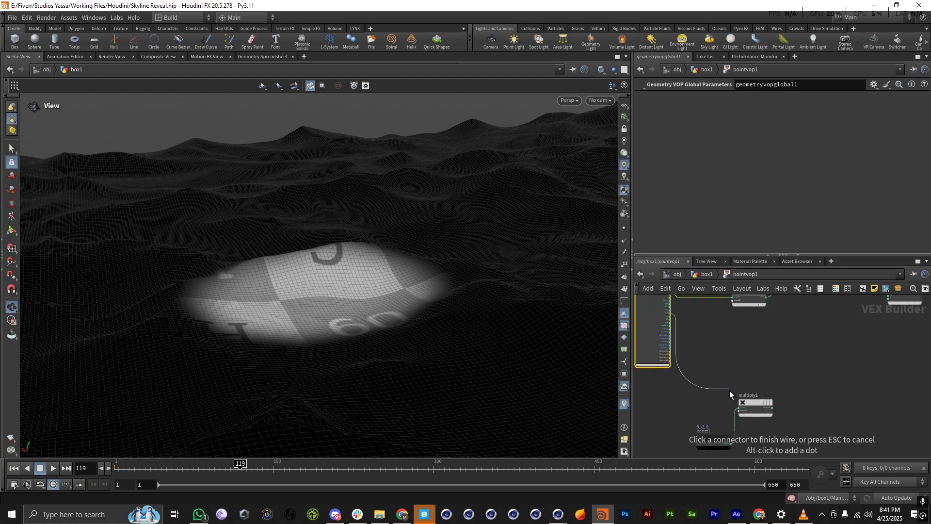
click(739, 410)
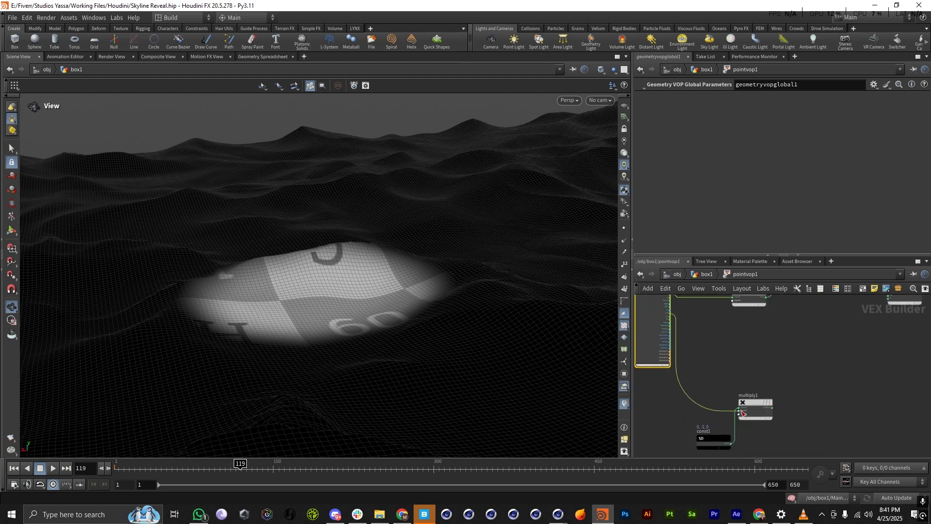
click(772, 411)
click(732, 302)
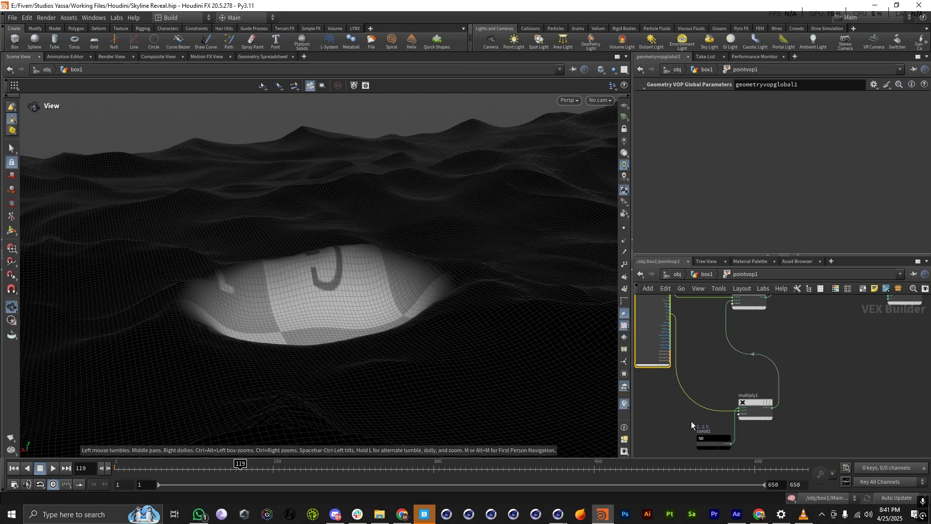
Examine the reconnected multiply1 wiring and the colour patch on the terrain.
scroll(692, 424, up, 3)
drag(752, 406, 724, 360)
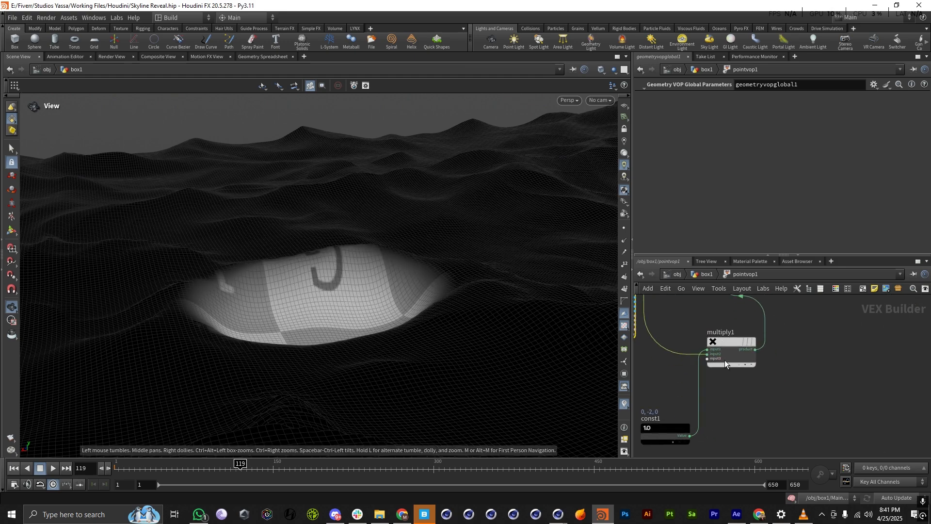
scroll(724, 360, down, 4)
scroll(691, 340, up, 4)
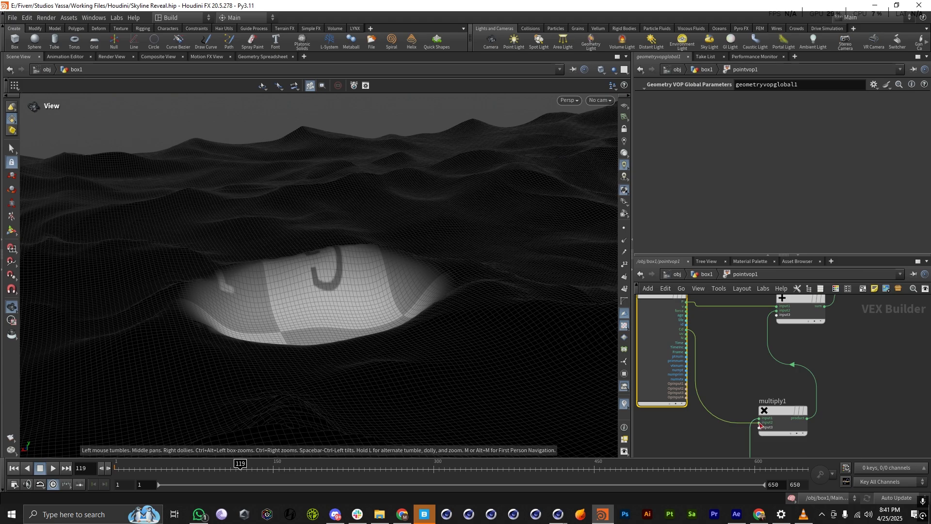
drag(294, 316, 331, 309)
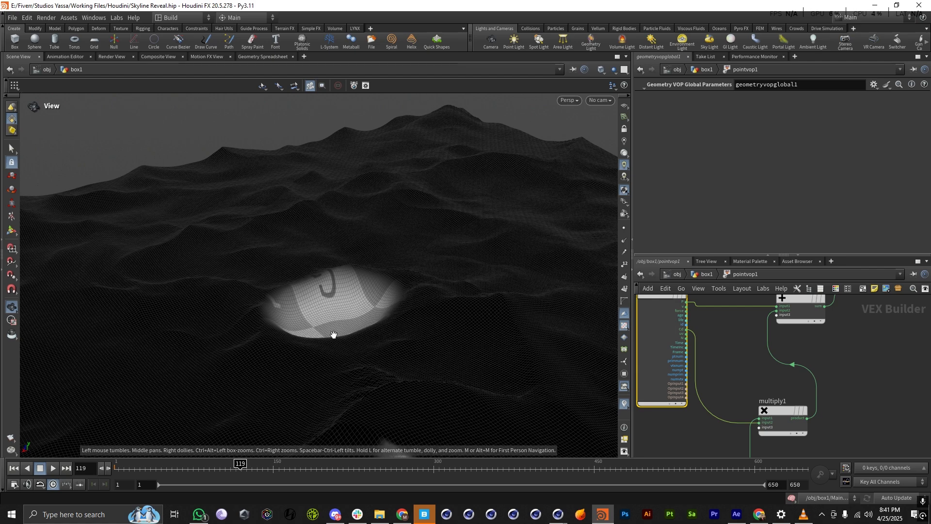
Inspect const1's vector settings and trace how its value and Cd feed through multiply1 into add1.
scroll(798, 381, down, 4)
scroll(766, 426, up, 5)
drag(735, 440, 703, 375)
click(702, 375)
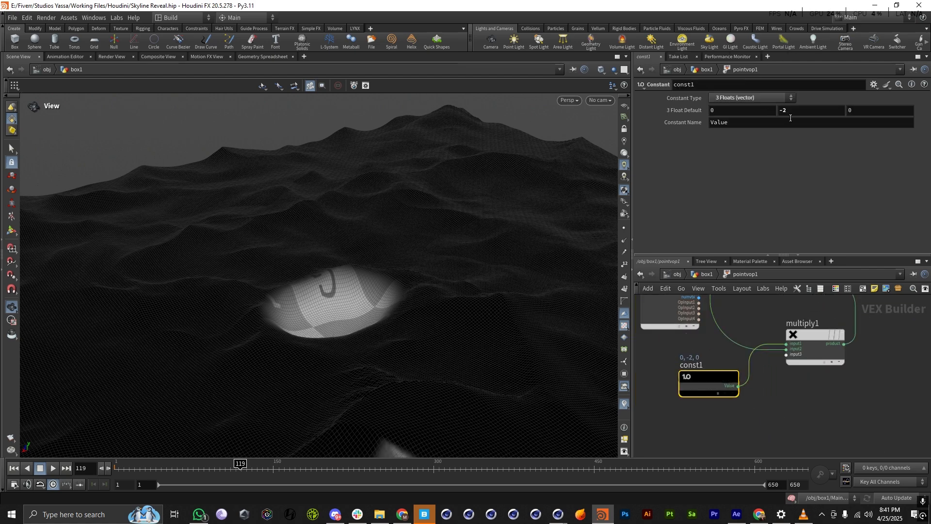
scroll(748, 412, down, 4)
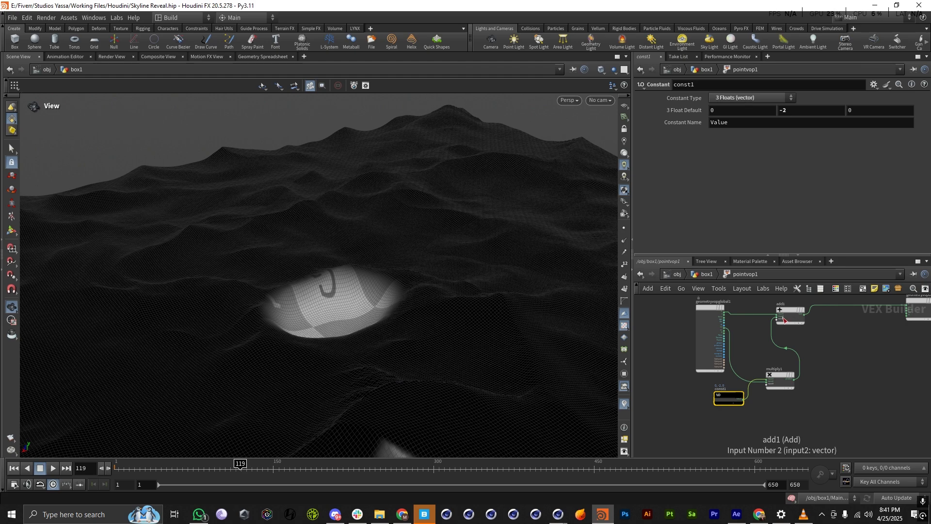
scroll(726, 319, up, 6)
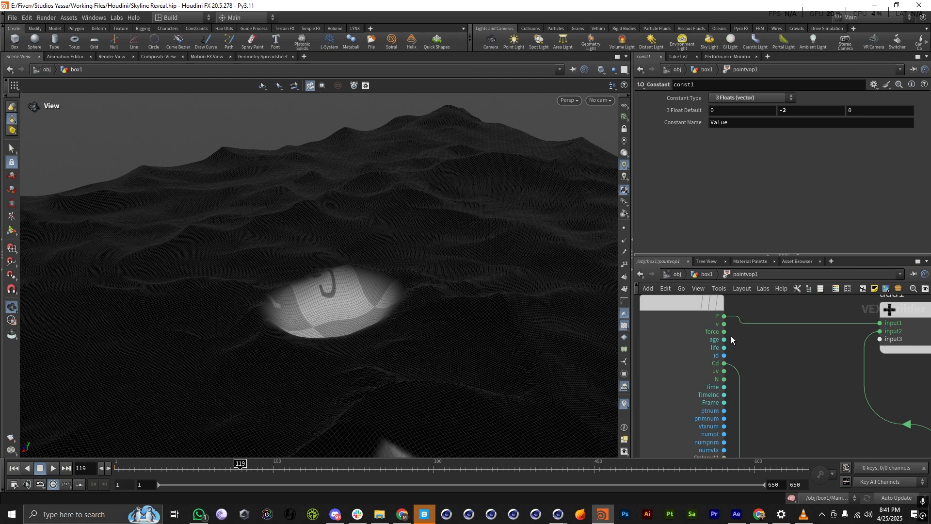
scroll(731, 336, down, 5)
scroll(721, 343, up, 5)
scroll(732, 345, down, 5)
scroll(840, 416, up, 4)
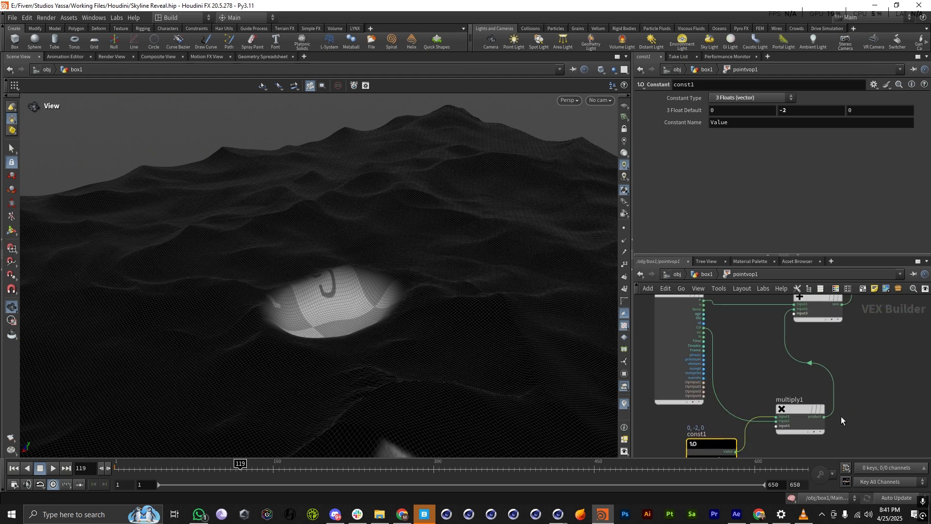
scroll(802, 348, down, 4)
scroll(704, 404, up, 5)
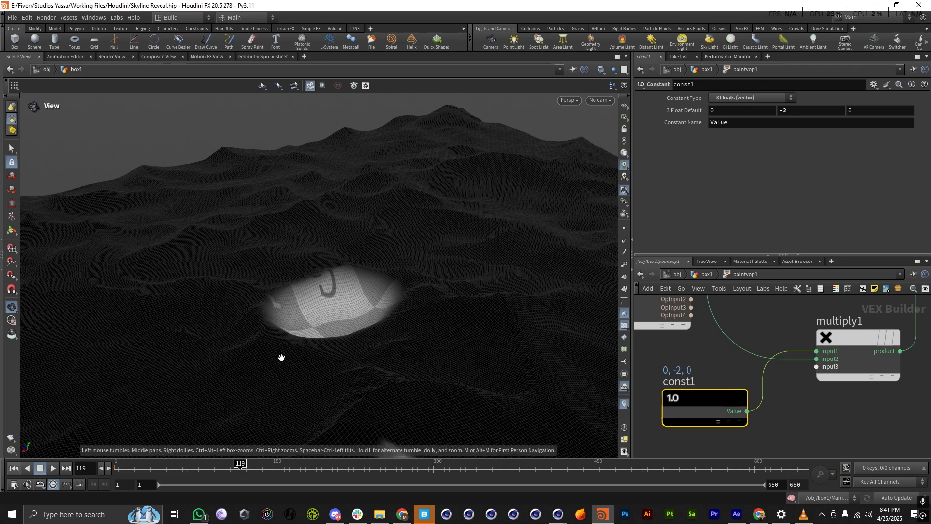
Set the second component of const1's 3 Float Default to 0, viewing the patch from above.
drag(281, 358, 350, 348)
scroll(377, 306, up, 5)
scroll(367, 309, down, 3)
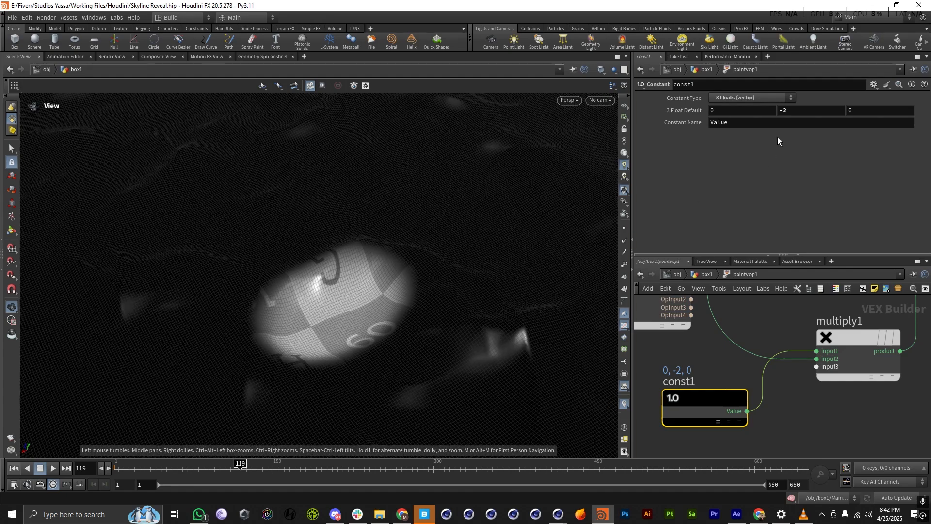
drag(795, 111, 697, 112)
text(0)
key(Return)
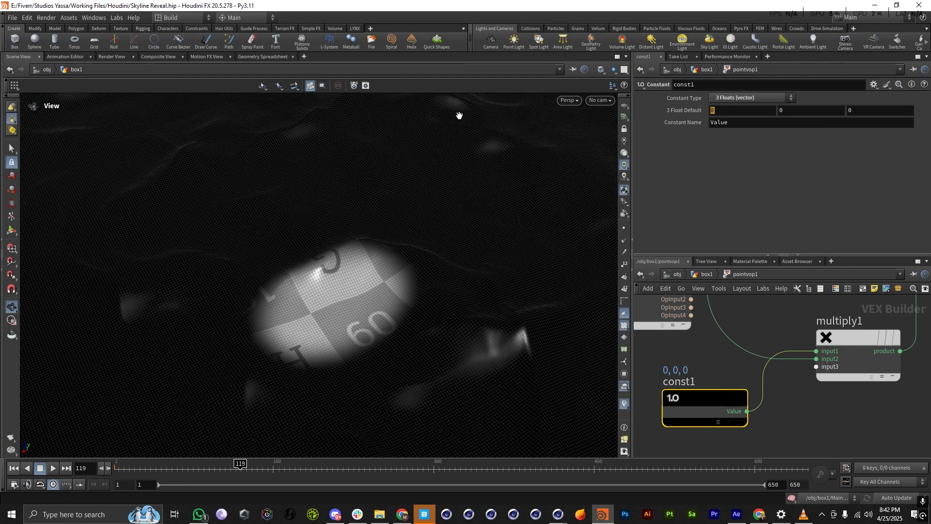
Set the first component of const1's 3 Float Default to 2 and inspect the patch on the terrain.
text(2)
key(Return)
drag(400, 108, 327, 332)
scroll(327, 333, up, 5)
scroll(324, 333, down, 4)
Set the second component of const1's 3 Float Default to -2 and view the patch from several angles.
drag(800, 112, 713, 116)
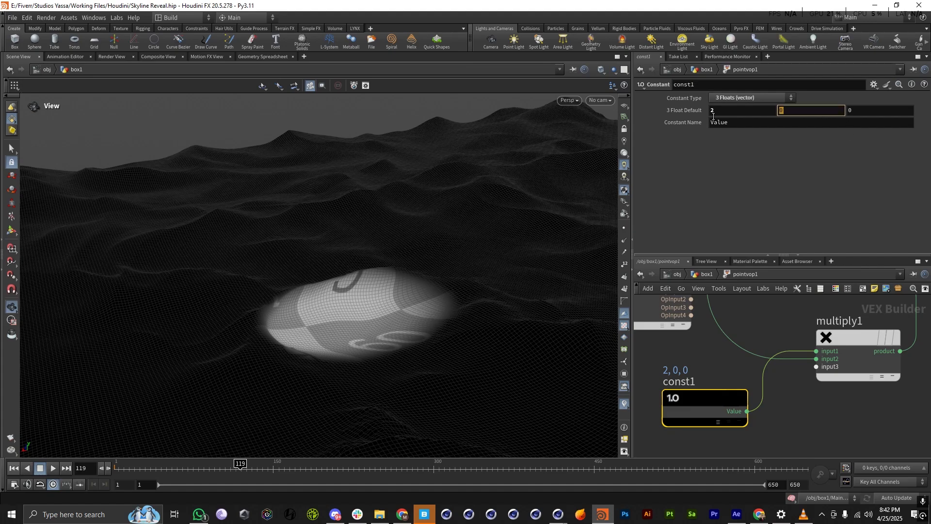
text(-2)
key(Return)
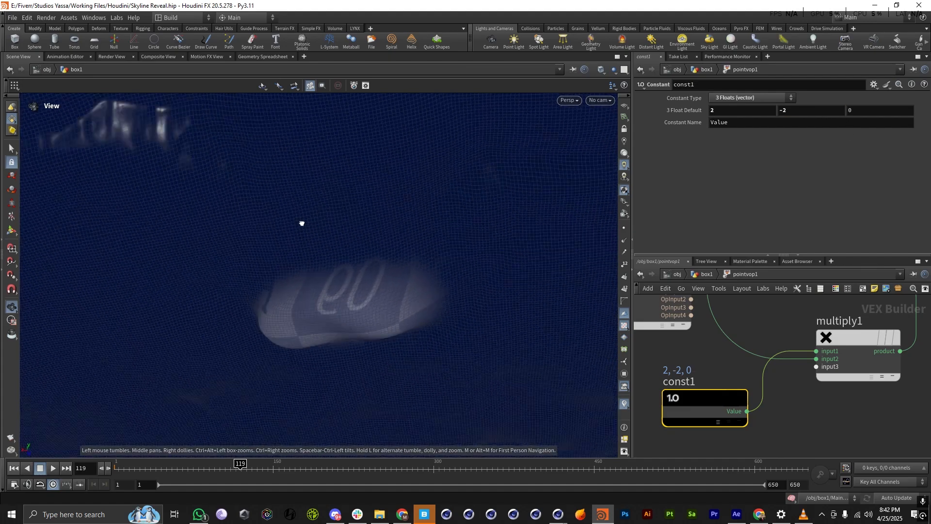
drag(318, 258, 163, 393)
scroll(364, 262, up, 4)
Switch the viewport to Smooth Shaded and examine the displaced patch from below and above.
click(600, 71)
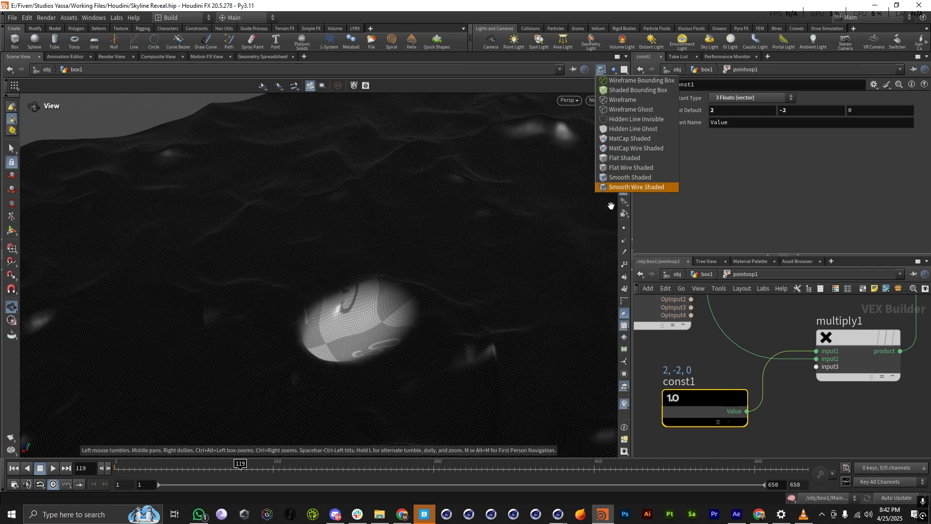
click(618, 178)
drag(388, 286, 371, 194)
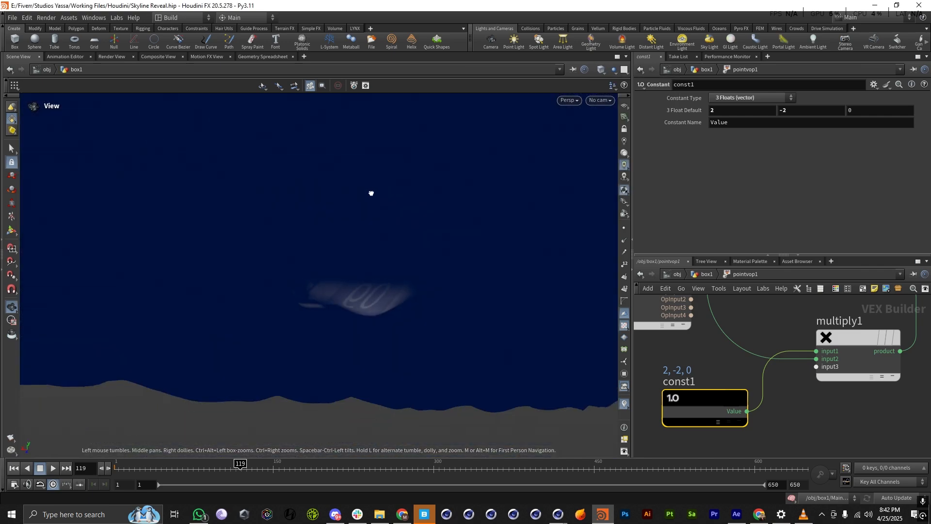
drag(418, 317, 361, 351)
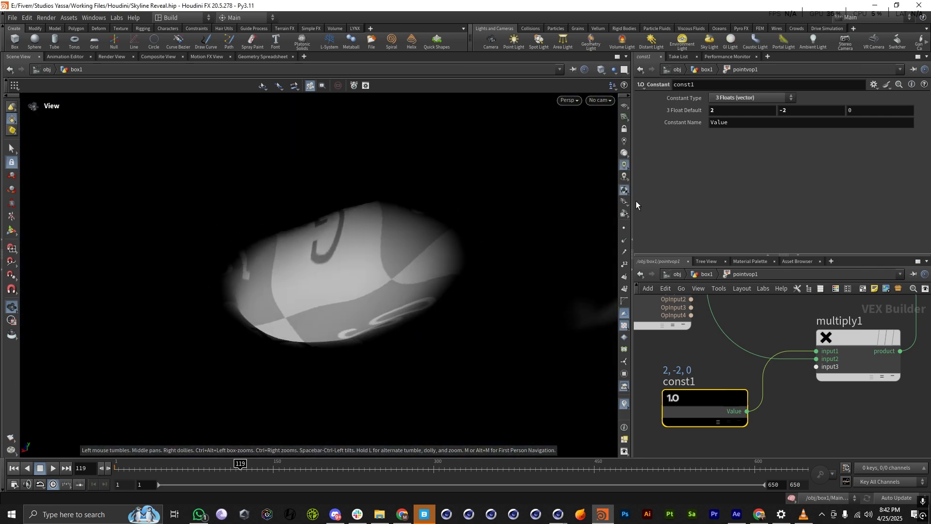
Set the first component of const1's 3 Float Default to 0 and review the patch and VOP network.
text(0)
key(Return)
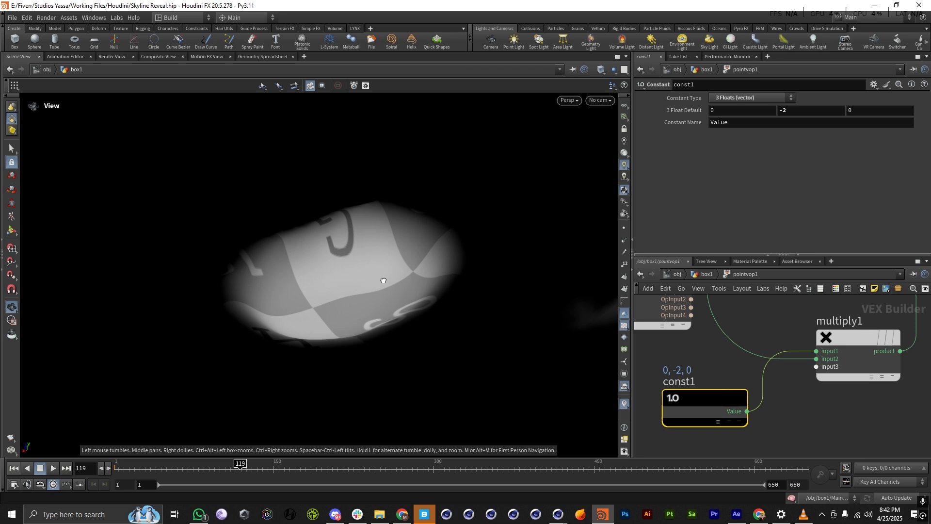
drag(383, 280, 204, 325)
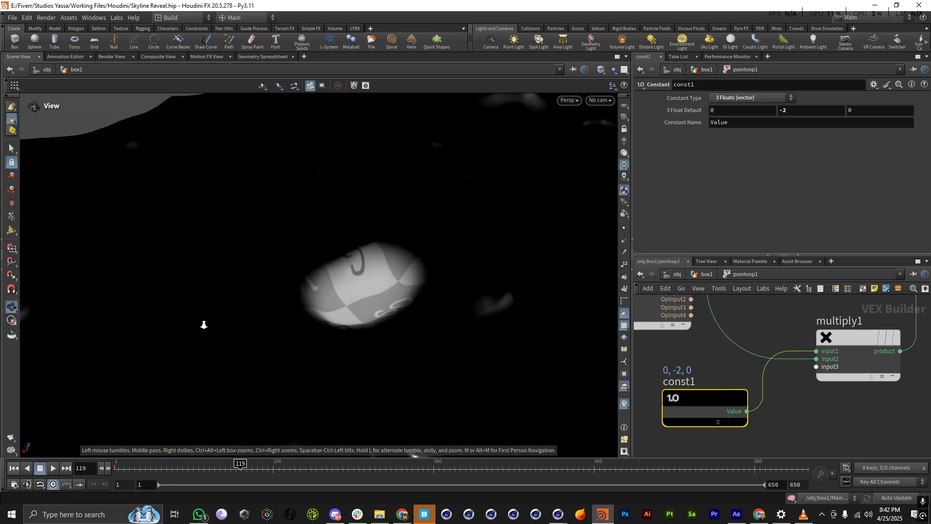
right_drag(203, 324, 195, 329)
scroll(736, 425, down, 3)
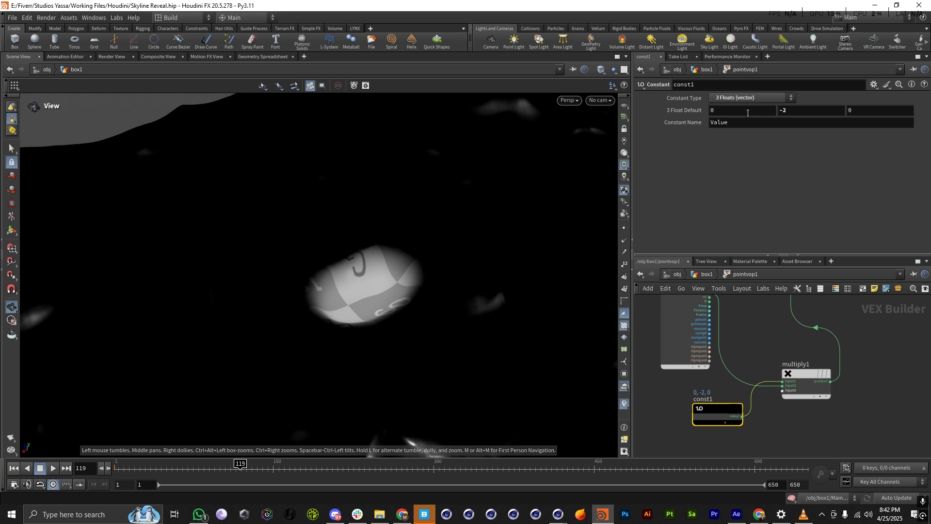
scroll(692, 416, down, 3)
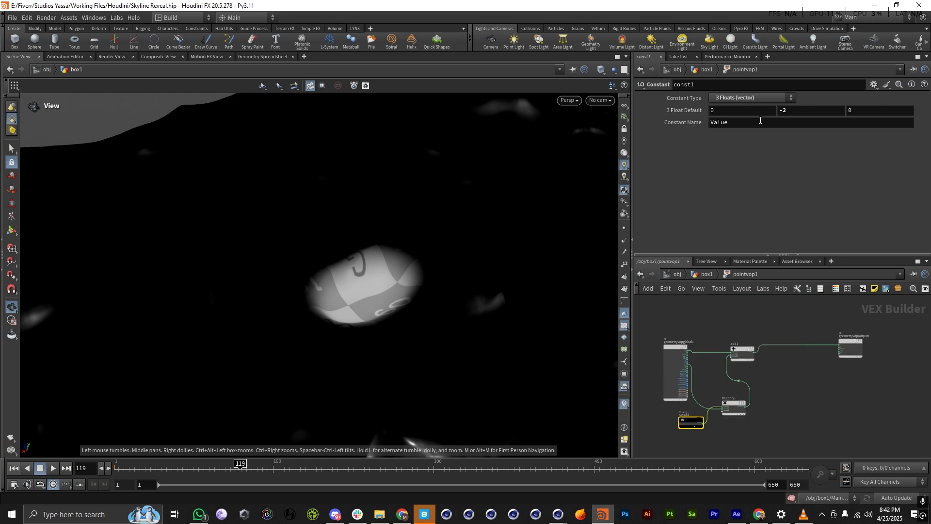
Examine the displaced patch up close, then inspect geometryvopoutput1 and the input operators of add1.
scroll(753, 356, up, 5)
drag(398, 287, 381, 270)
scroll(426, 307, up, 3)
scroll(776, 415, down, 3)
scroll(923, 374, up, 3)
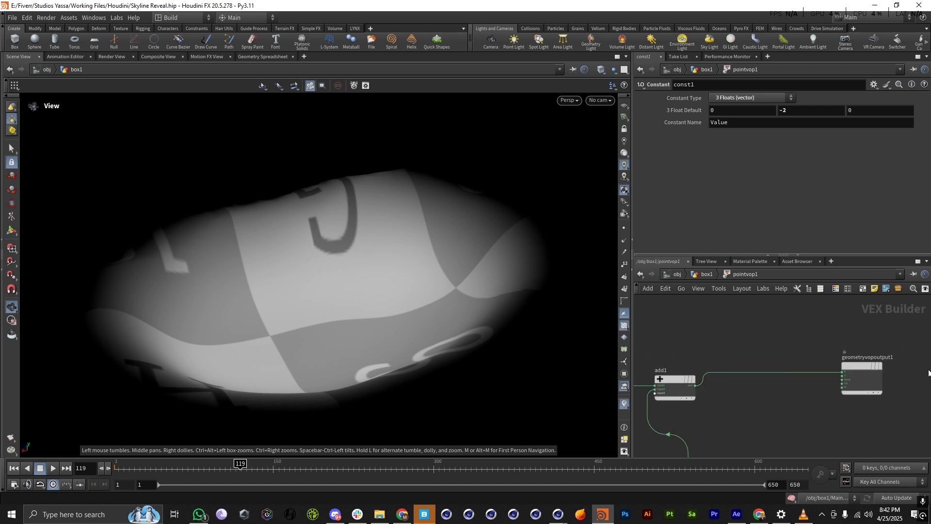
click(845, 368)
scroll(847, 366, down, 3)
scroll(703, 383, up, 3)
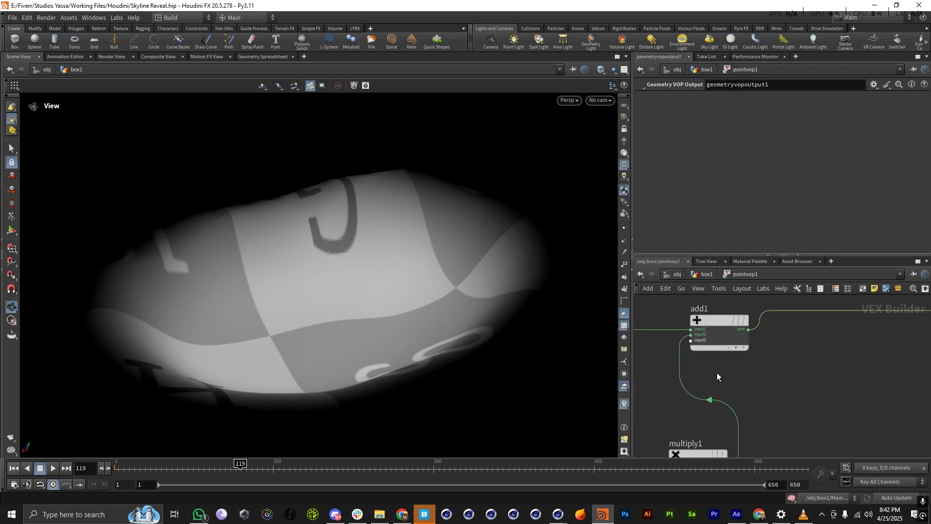
click(714, 321)
scroll(833, 375, down, 3)
scroll(834, 373, up, 3)
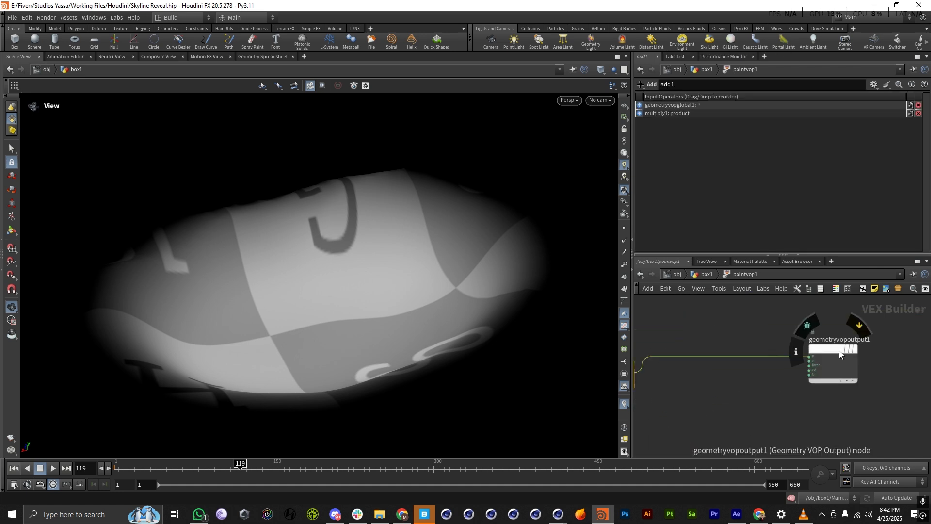
Return to the box1 network and view the pointvop1 displacement at a low angle.
click(706, 275)
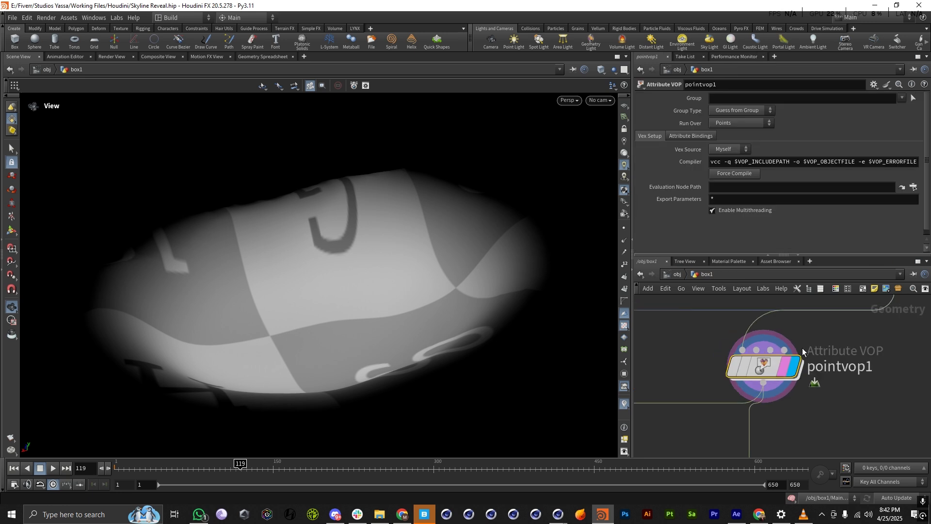
scroll(785, 364, down, 3)
drag(326, 264, 375, 263)
scroll(400, 310, down, 4)
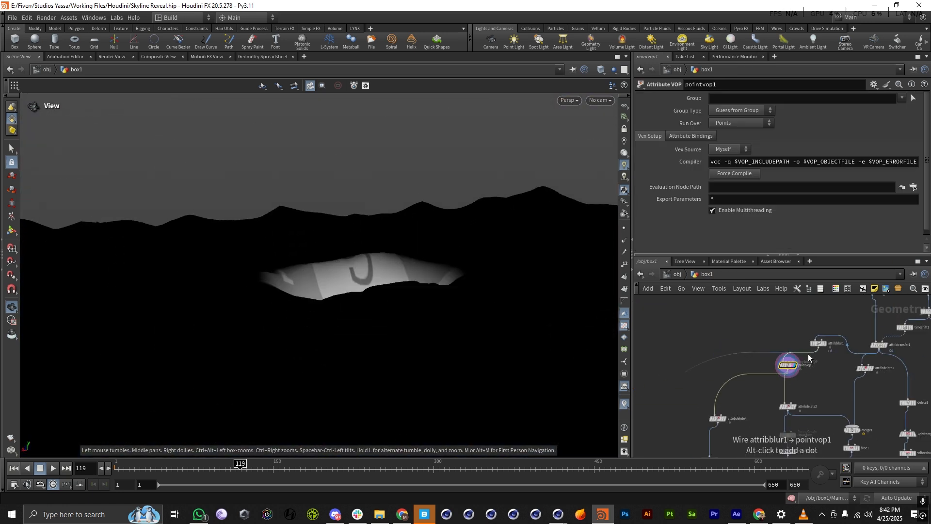
scroll(808, 357, up, 5)
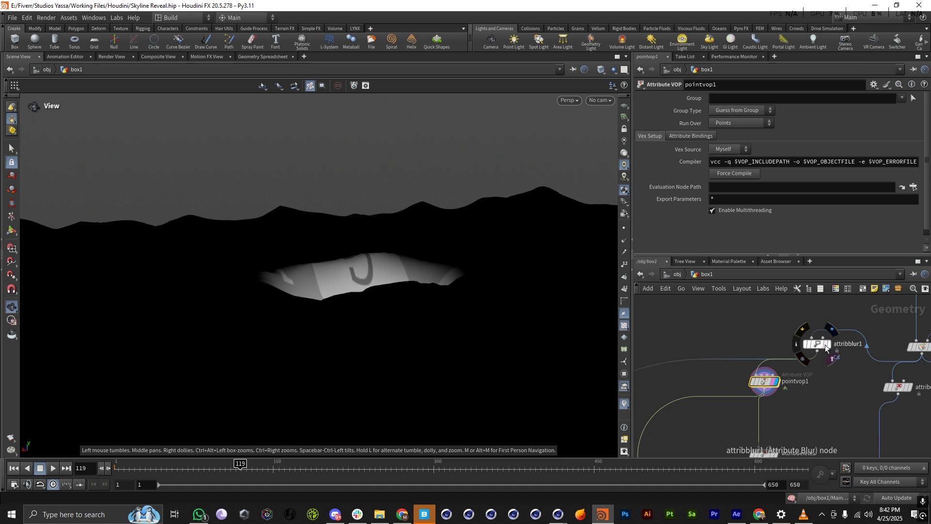
Display attribblur1's output in the viewport with Flat Wire Shaded shading.
click(825, 344)
drag(326, 260, 516, 128)
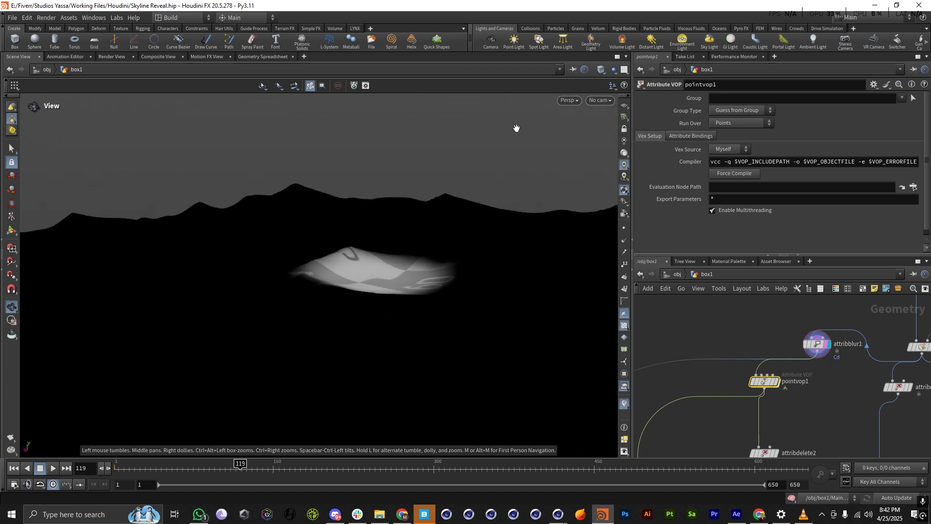
click(601, 69)
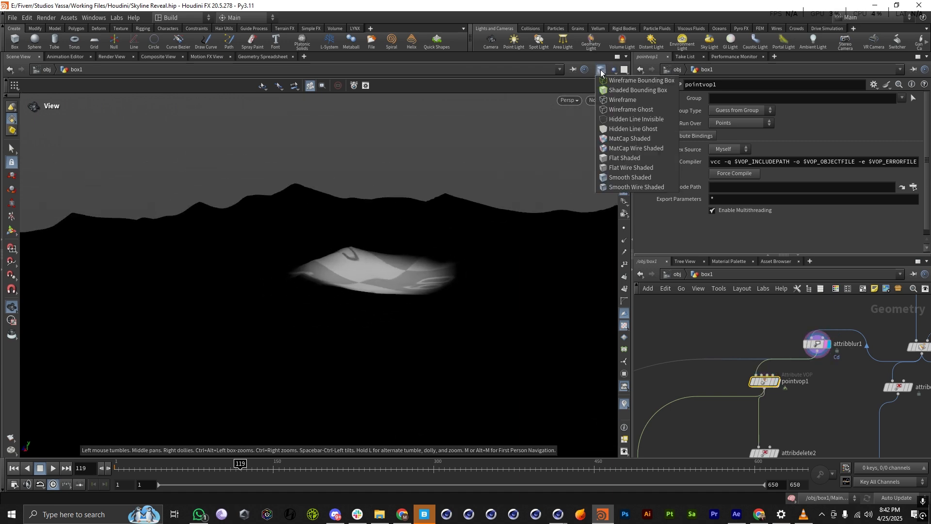
click(622, 168)
mouse_move(397, 282)
mouse_down()
mouse_move(326, 310)
mouse_move(399, 271)
mouse_up()
drag(393, 320, 464, 314)
scroll(777, 389, up, 3)
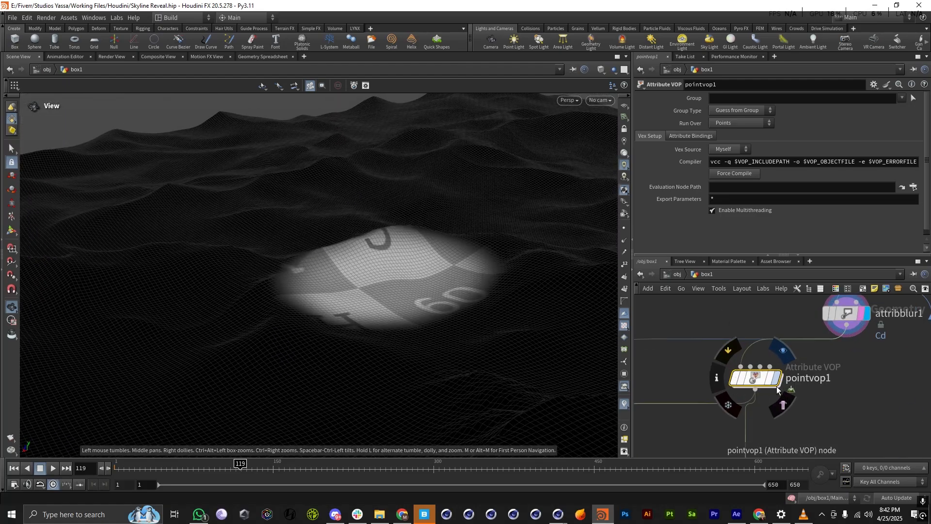
Display pointvop1's output and examine the displaced patch from above.
click(777, 379)
drag(402, 310, 504, 322)
scroll(785, 318, down, 6)
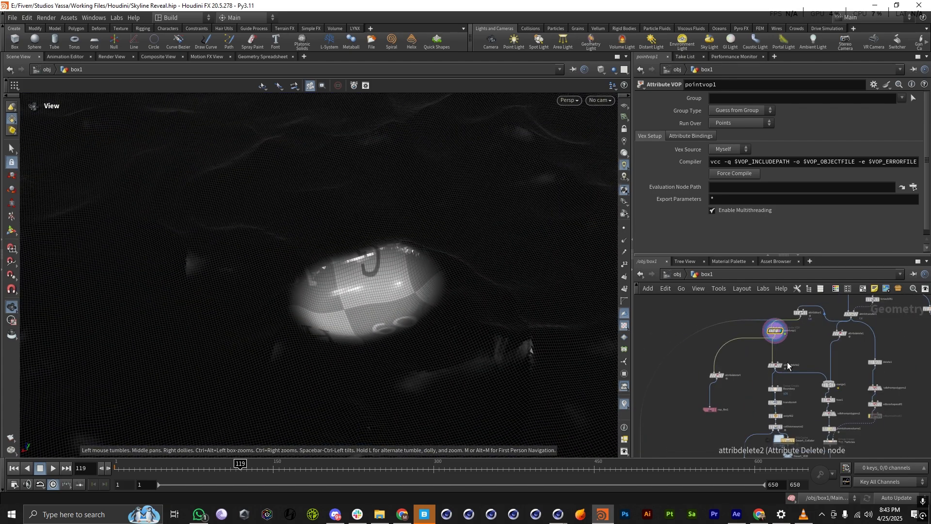
Display attribdelete2's output and view the terrain at a low angle.
scroll(778, 376, up, 5)
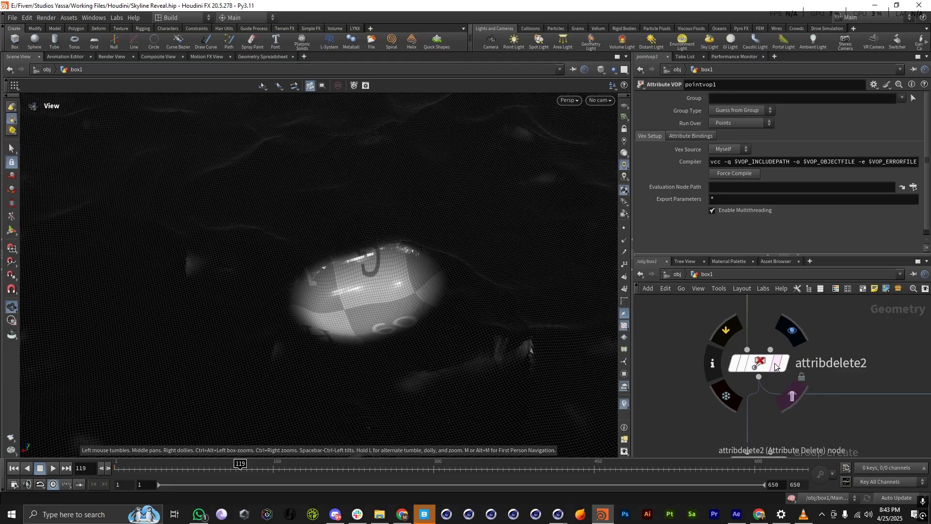
click(776, 365)
drag(305, 281, 407, 270)
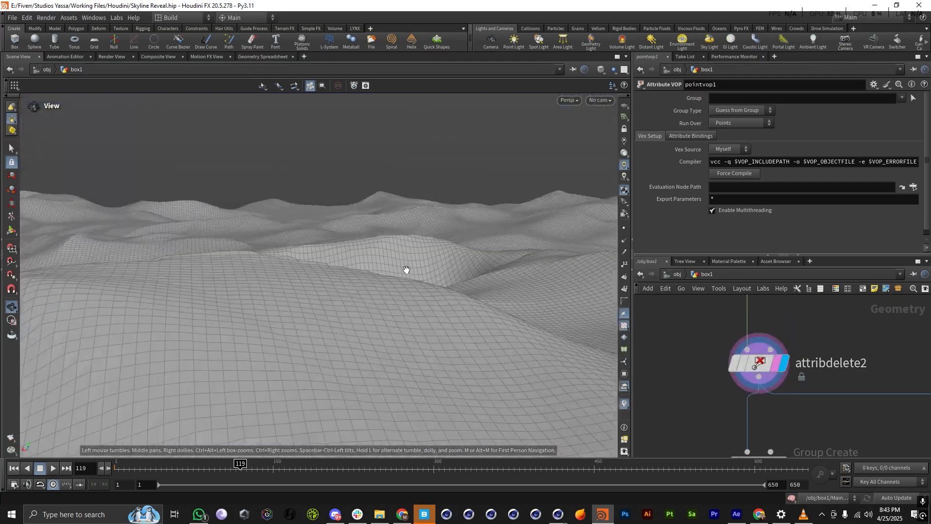
Examine attribdelete2's terrain from a higher angle and trace the nodes below it down to transform4.
right_drag(406, 270, 284, 301)
drag(284, 301, 363, 310)
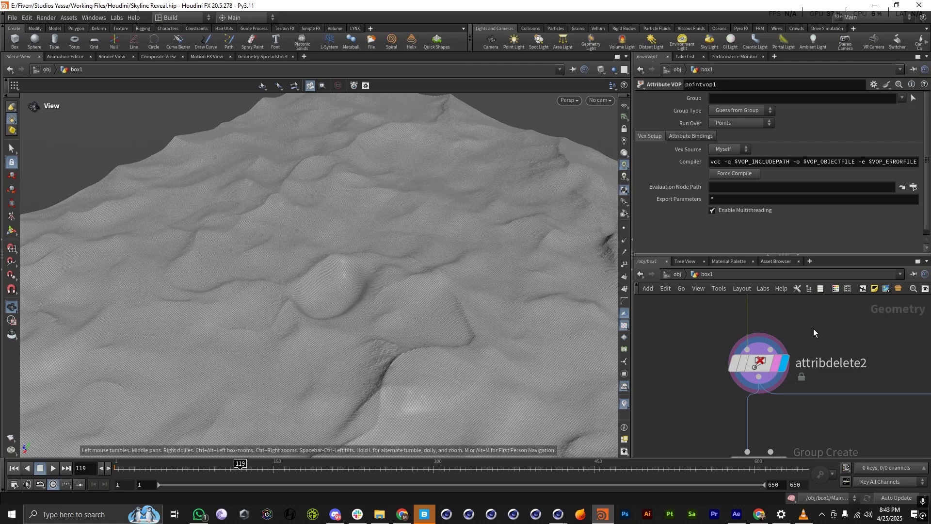
scroll(749, 330, down, 7)
scroll(749, 362, up, 6)
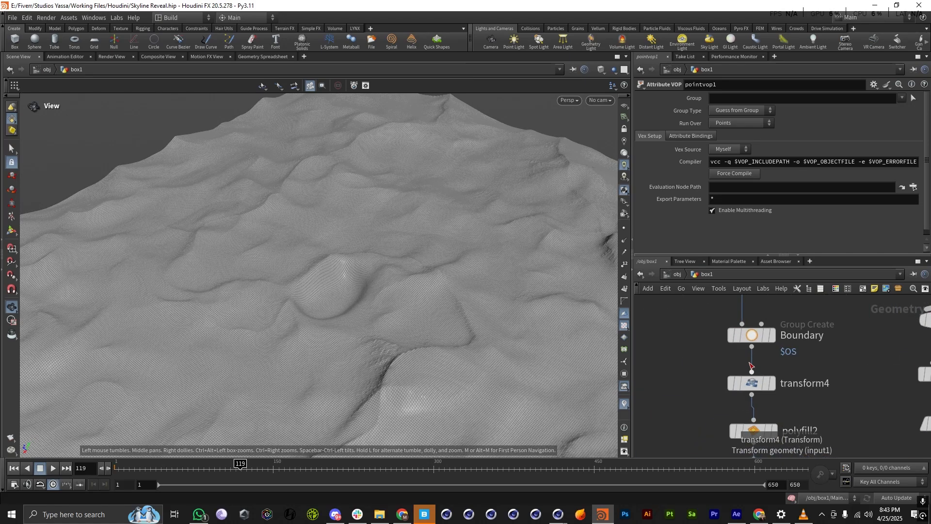
scroll(749, 364, down, 3)
scroll(752, 330, up, 2)
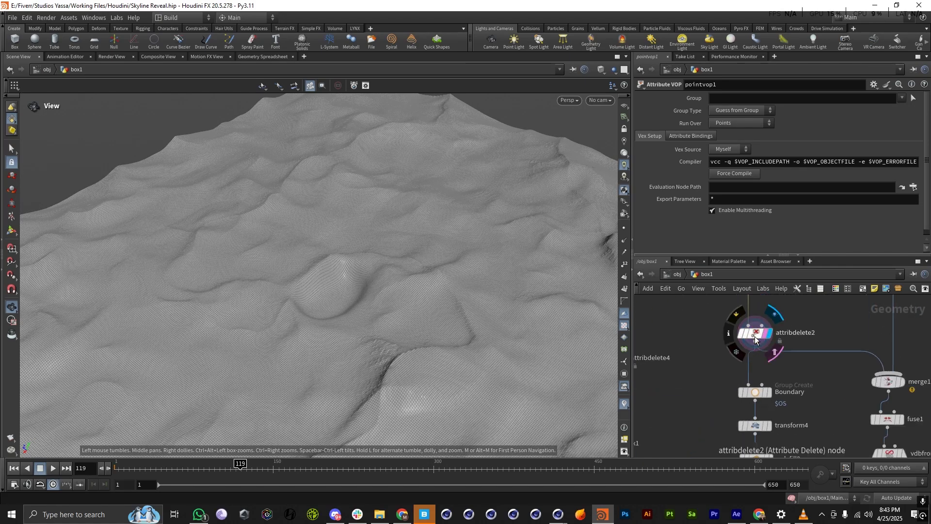
Show attribdelete2's parameters and inspect the displaced terrain both close up and as a whole.
click(754, 336)
right_drag(310, 333, 460, 334)
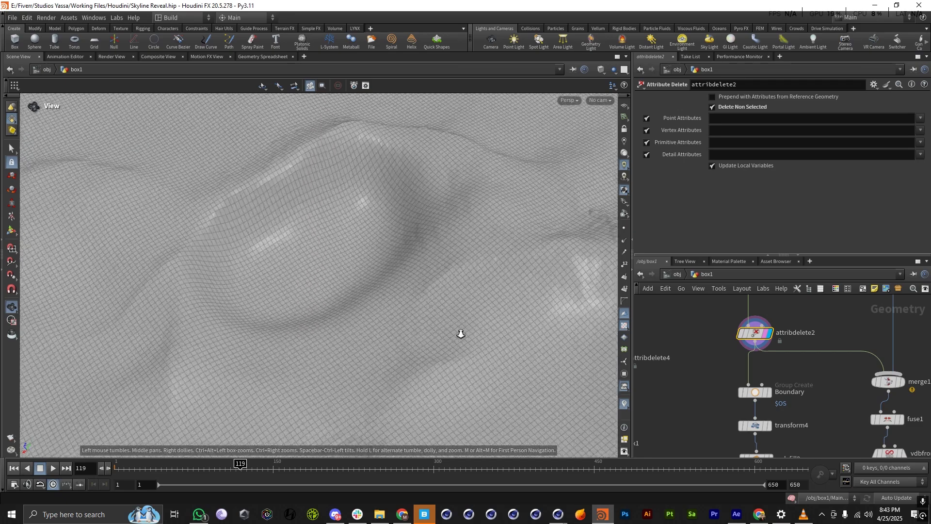
drag(461, 334, 376, 295)
right_drag(376, 295, 141, 340)
right_drag(461, 364, 395, 368)
drag(395, 368, 540, 325)
scroll(753, 354, down, 2)
scroll(765, 378, up, 3)
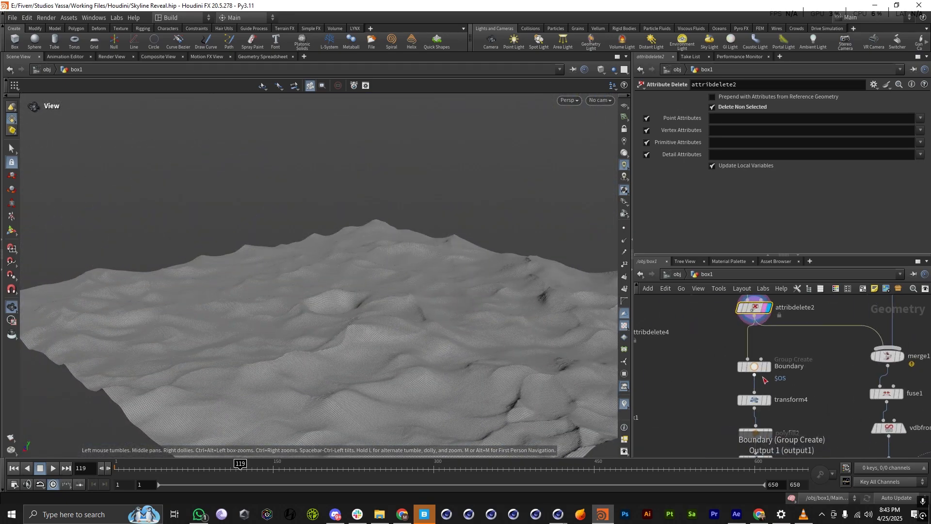
Display the Boundary group node's output and show its parameters.
click(771, 383)
scroll(326, 318, up, 3)
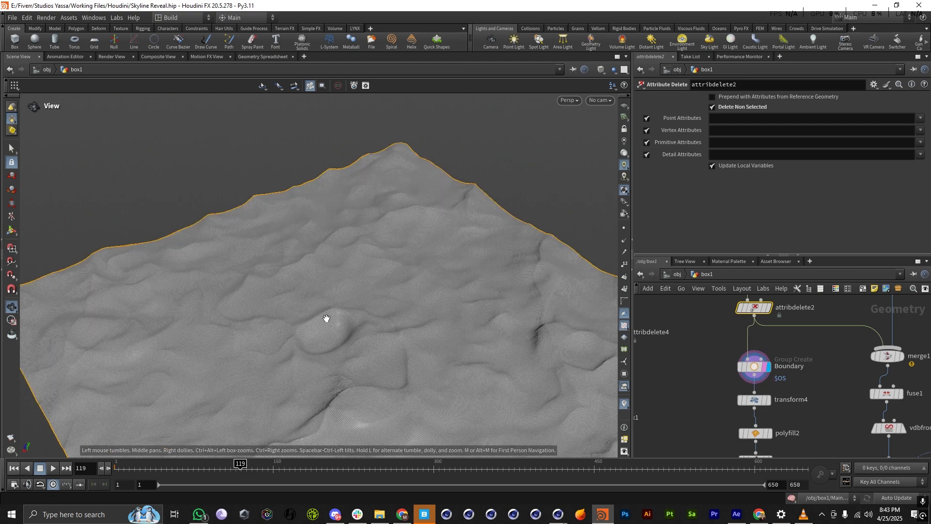
click(761, 367)
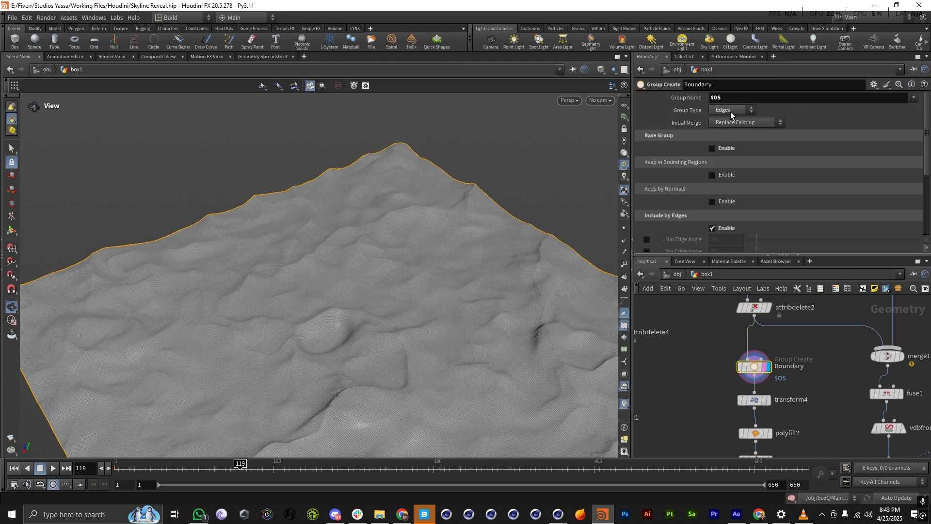
Review Boundary's Include by Edges settings, including Unshared Edges, and examine the highlighted outer edge of the terrain.
scroll(758, 185, down, 3)
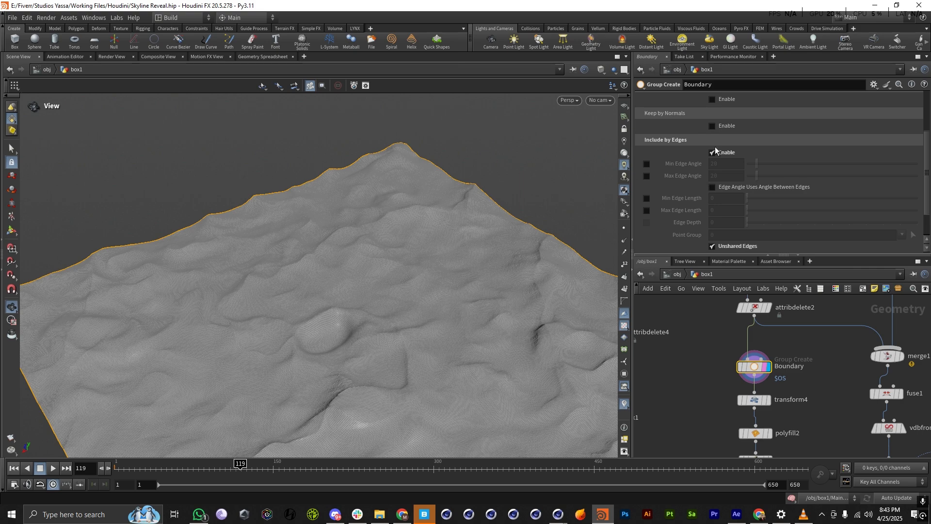
scroll(712, 160, down, 2)
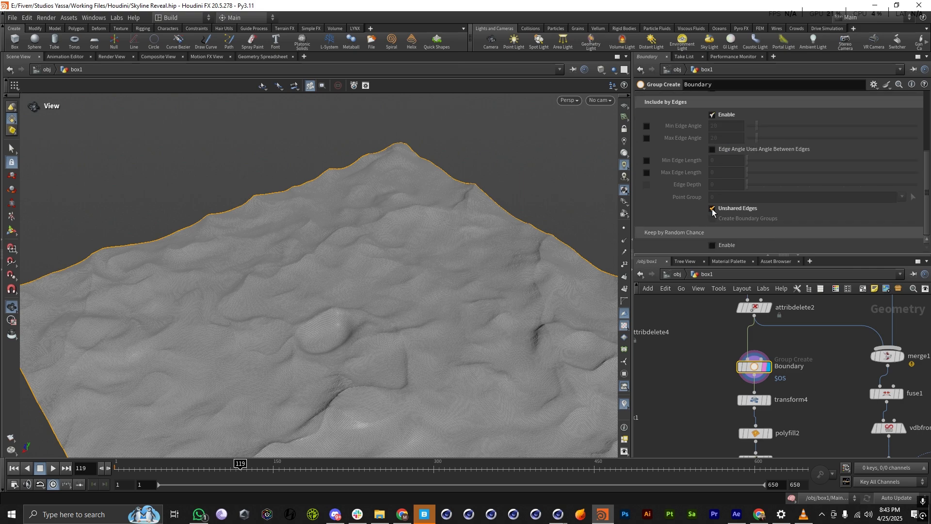
click(712, 208)
scroll(188, 218, down, 5)
drag(188, 218, 347, 322)
scroll(381, 300, up, 4)
scroll(757, 362, down, 5)
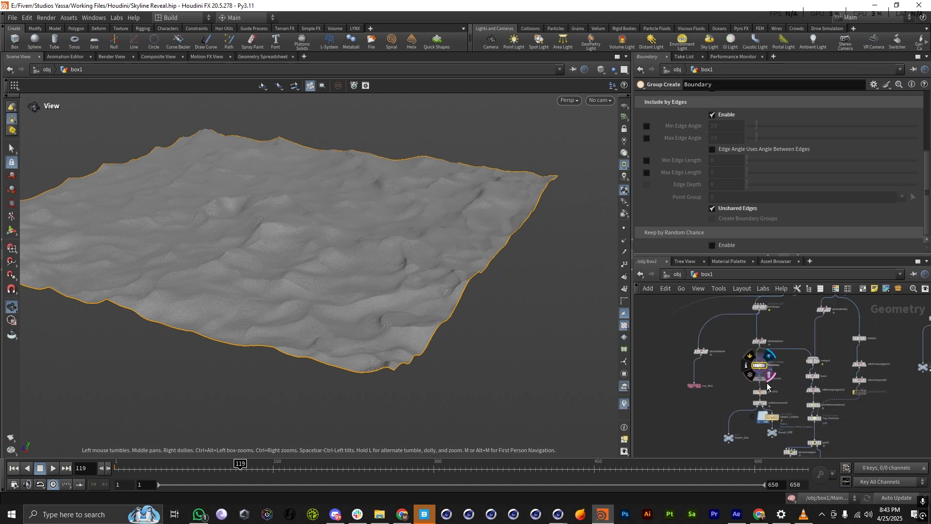
Display transform4's output with its parameters and view the terrain block from below.
scroll(762, 380, up, 5)
click(761, 372)
click(746, 372)
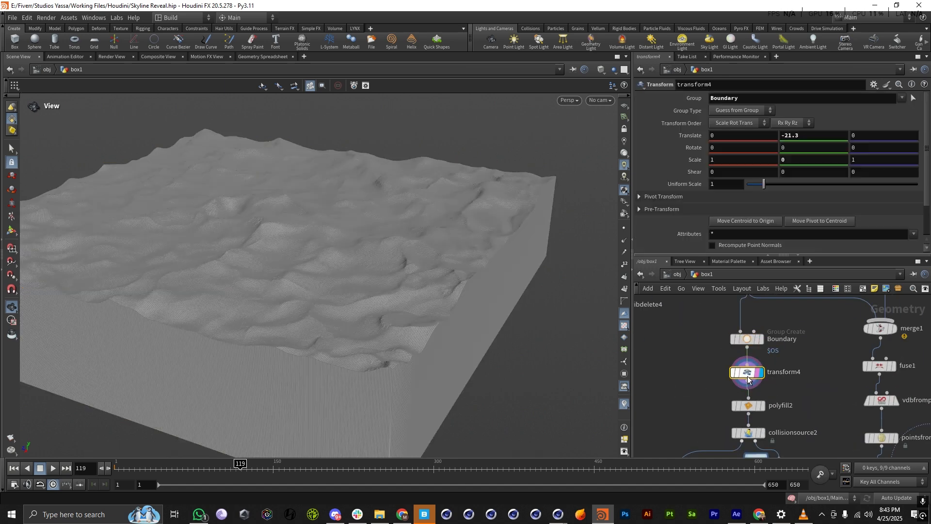
drag(408, 359, 379, 360)
scroll(295, 229, down, 4)
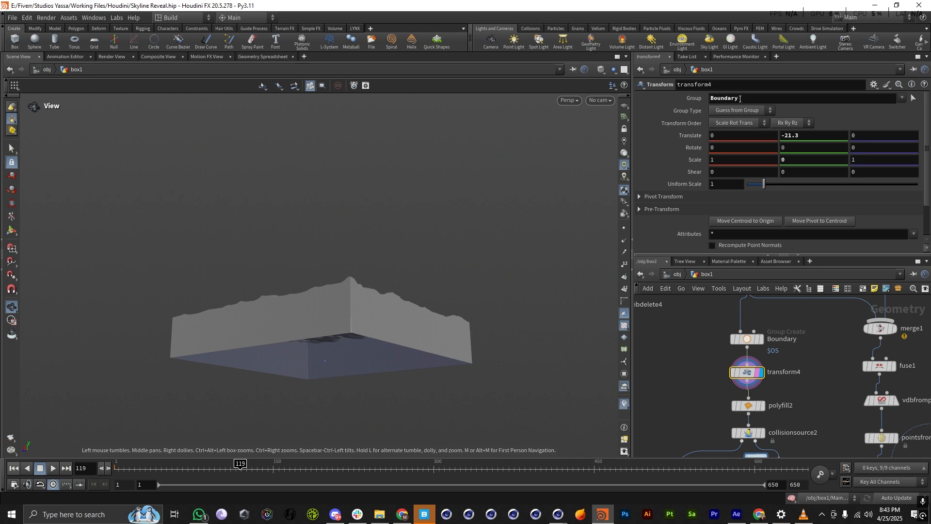
Examine the side walls that transform4 pulls down from the Boundary group, from several angles and distances.
drag(427, 297, 324, 324)
scroll(400, 295, up, 5)
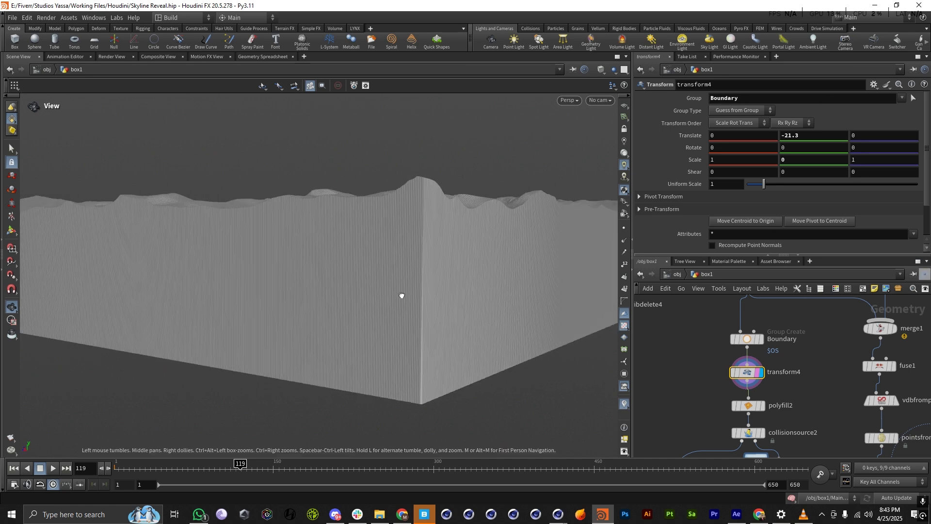
scroll(414, 299, down, 3)
drag(413, 299, 563, 257)
scroll(442, 256, down, 5)
drag(441, 256, 398, 315)
scroll(457, 318, up, 5)
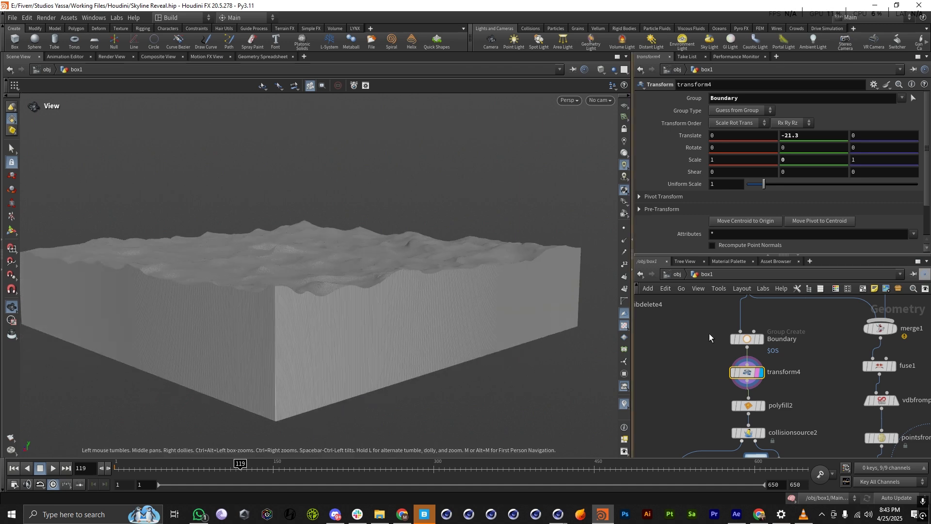
Display polyfill2's output and inspect the block's underside and side walls.
scroll(752, 407, down, 2)
scroll(758, 403, up, 4)
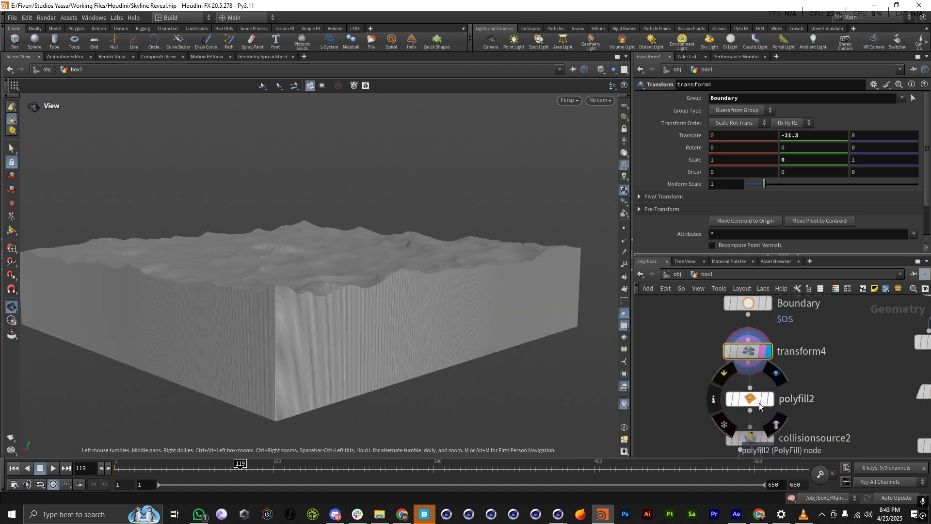
click(771, 399)
drag(278, 305, 319, 374)
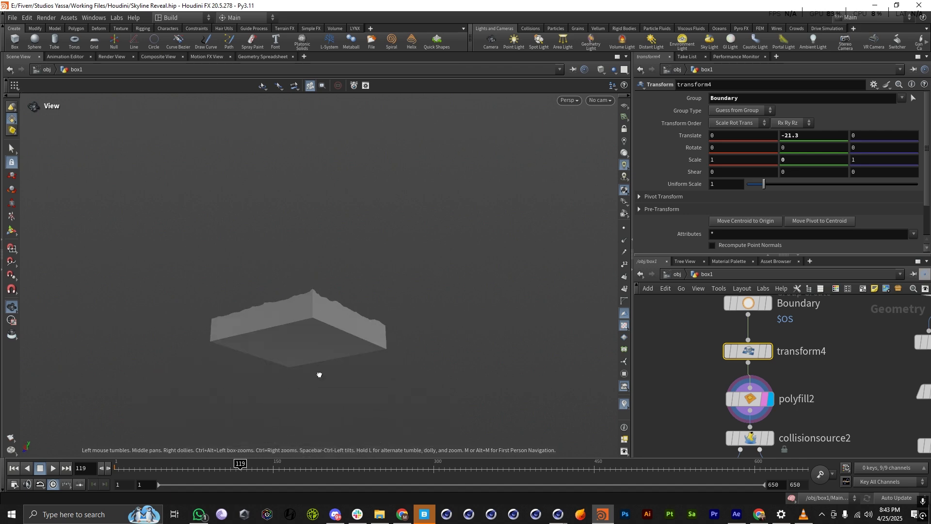
scroll(319, 375, up, 5)
drag(441, 326, 164, 341)
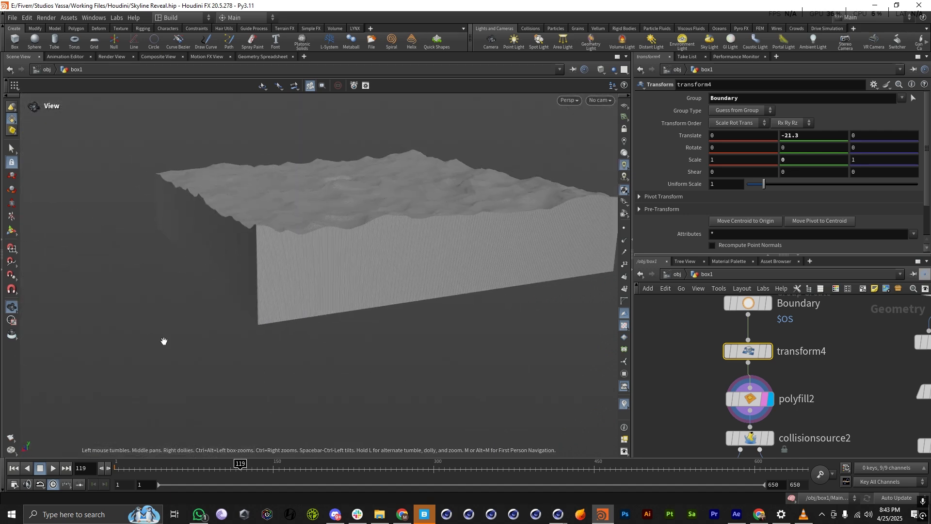
scroll(208, 284, down, 3)
Display the Desert_Geo null's output below collisionsource2 and view the terrain surface close up.
scroll(760, 310, down, 4)
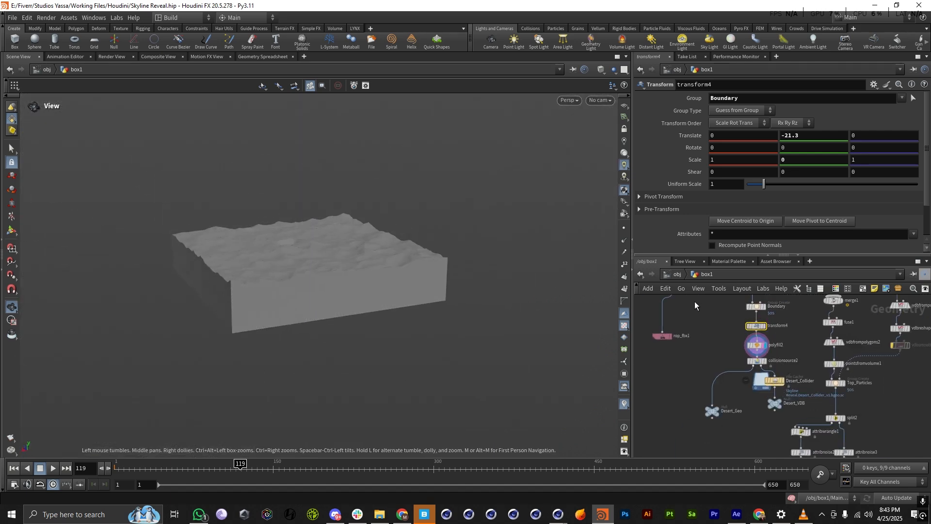
scroll(761, 371, up, 4)
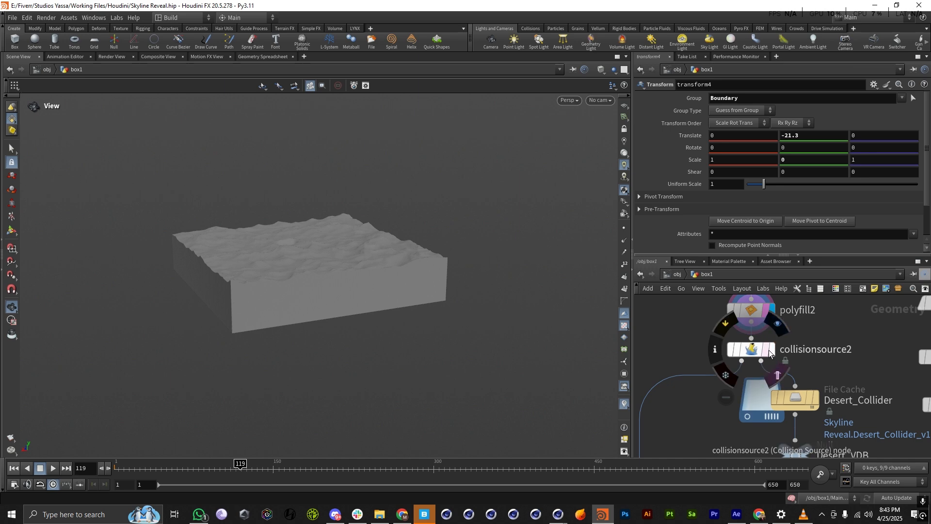
scroll(769, 350, down, 2)
middle_drag(768, 350, 811, 311)
scroll(726, 399, up, 1)
click(732, 391)
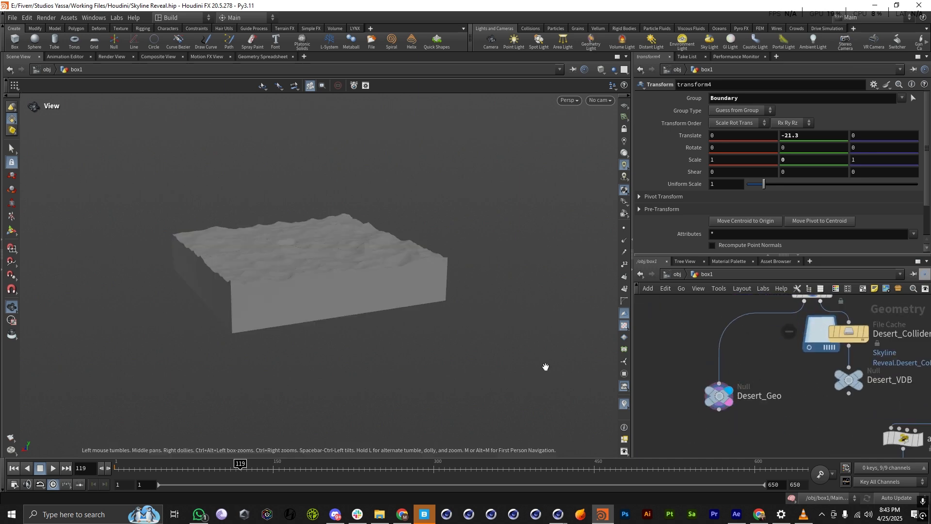
drag(277, 232, 260, 270)
right_drag(260, 270, 281, 307)
Display the Desert_VDB null's output and examine the collision volume from the side and from below.
middle_drag(901, 361, 840, 380)
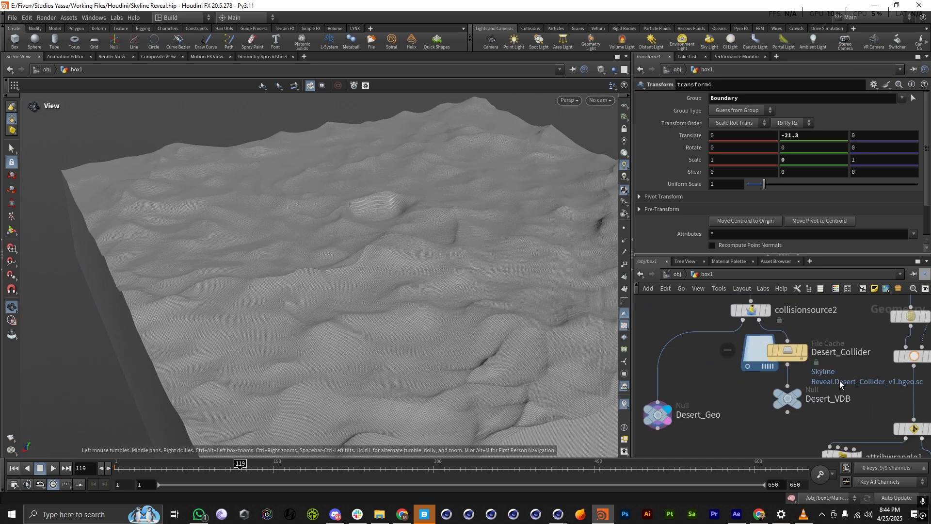
scroll(840, 381, up, 1)
click(792, 395)
drag(310, 332, 389, 313)
right_drag(389, 314, 332, 282)
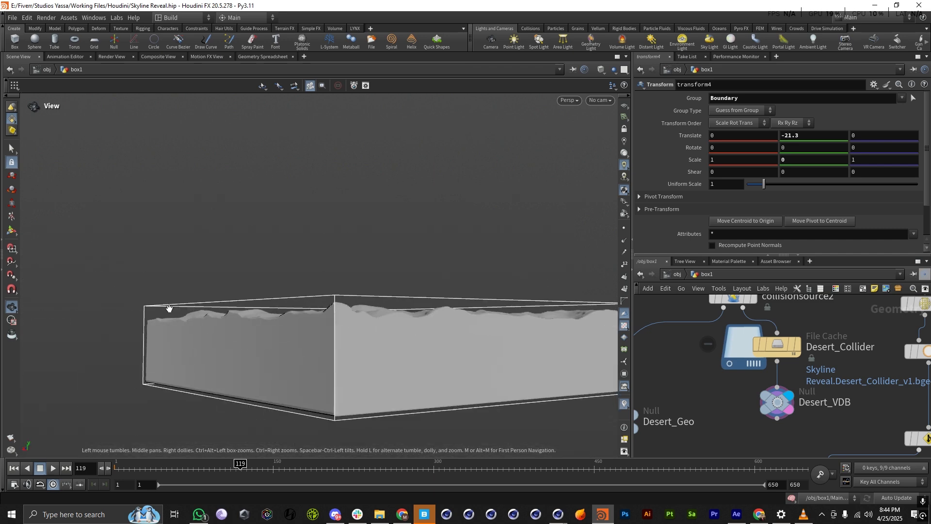
drag(332, 282, 489, 355)
scroll(759, 418, down, 2)
scroll(758, 415, down, 1)
Select the Boundary, transform4 and polyfill2 nodes together and view the Desert_VDB volume from above.
middle_drag(740, 309, 746, 351)
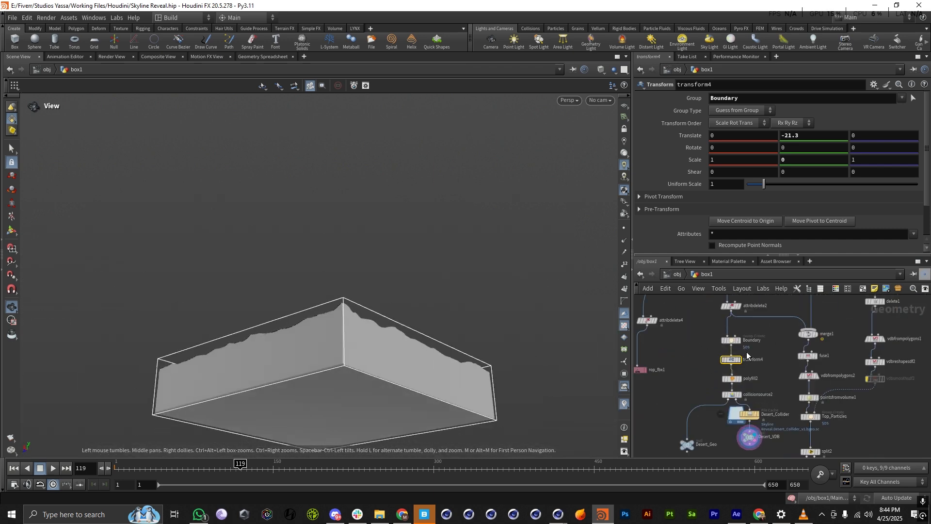
scroll(744, 349, up, 1)
drag(697, 326, 776, 394)
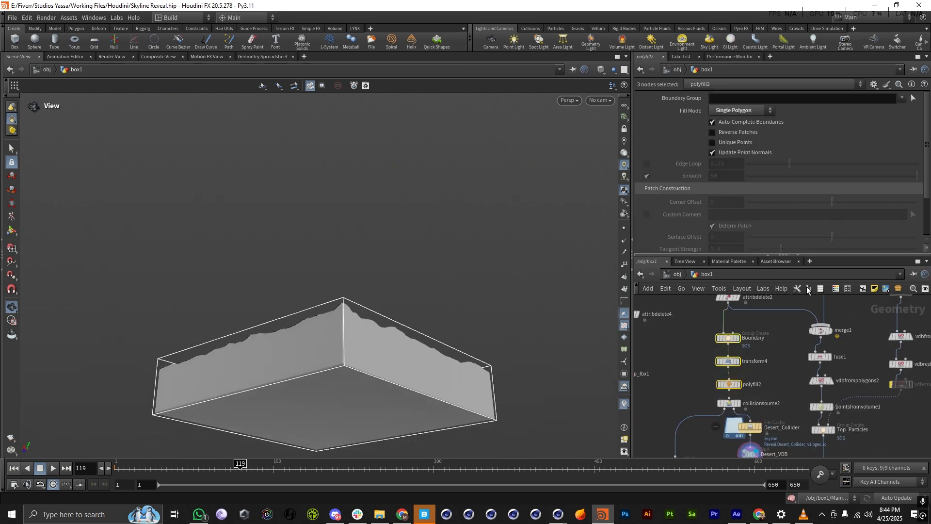
scroll(739, 402, up, 3)
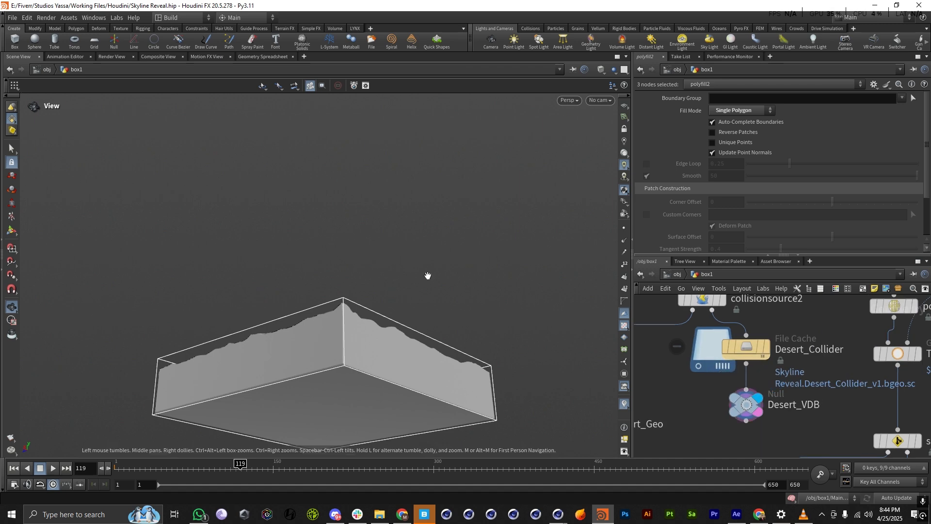
drag(426, 285, 342, 340)
scroll(302, 342, up, 5)
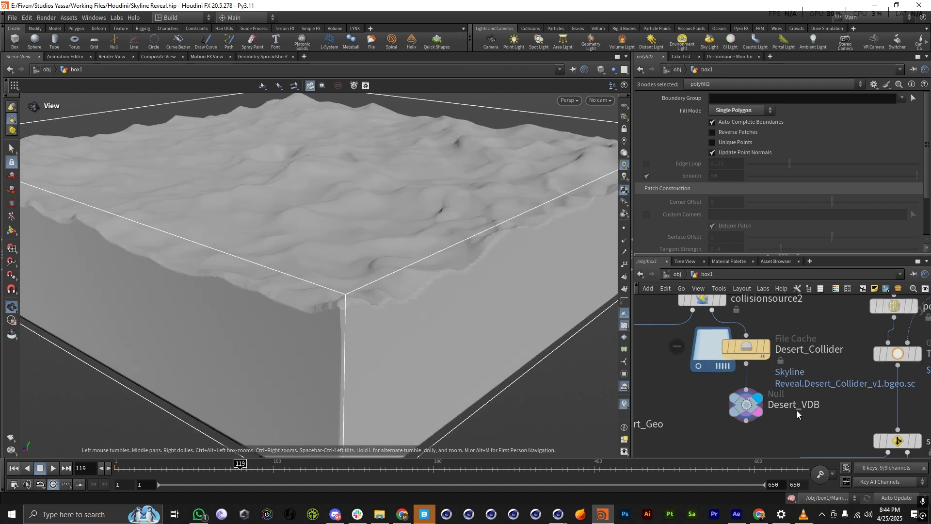
Bypass the Boundary, transform4 and polyfill2 nodes.
scroll(768, 413, down, 5)
middle_drag(748, 331, 750, 352)
scroll(749, 352, up, 3)
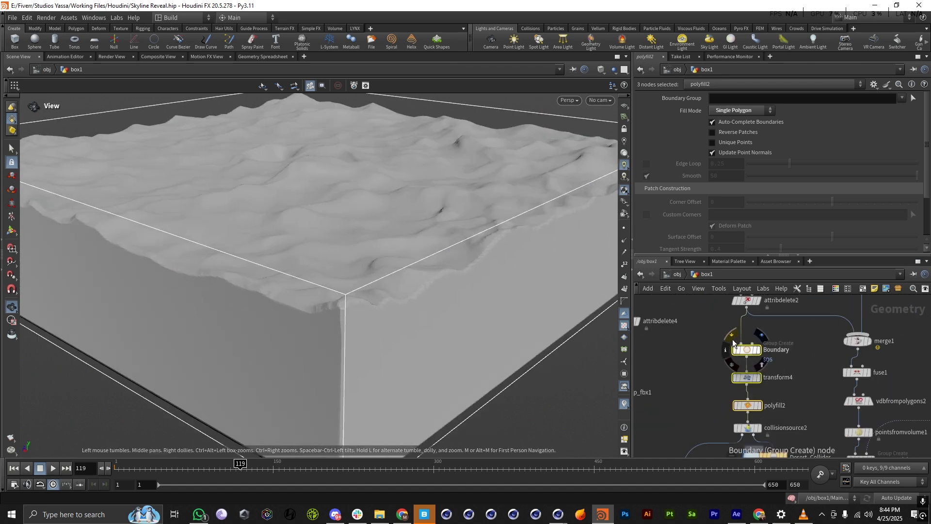
scroll(761, 340, down, 3)
scroll(757, 402, up, 3)
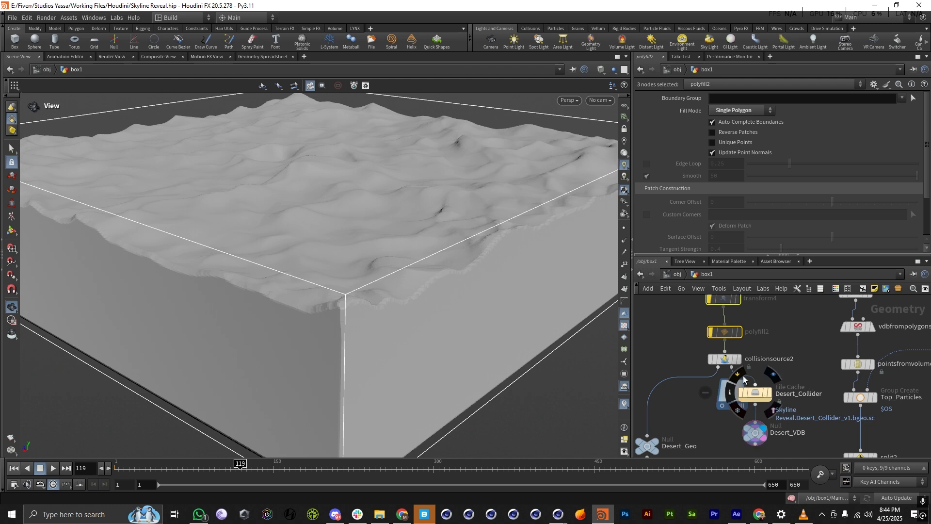
Bypass the Desert_Collider file cache and view the live collision volume in the viewport.
click(741, 374)
mouse_move(364, 266)
mouse_down()
mouse_move(370, 189)
mouse_move(370, 254)
mouse_up()
drag(284, 288, 294, 292)
scroll(732, 418, down, 2)
scroll(732, 417, down, 2)
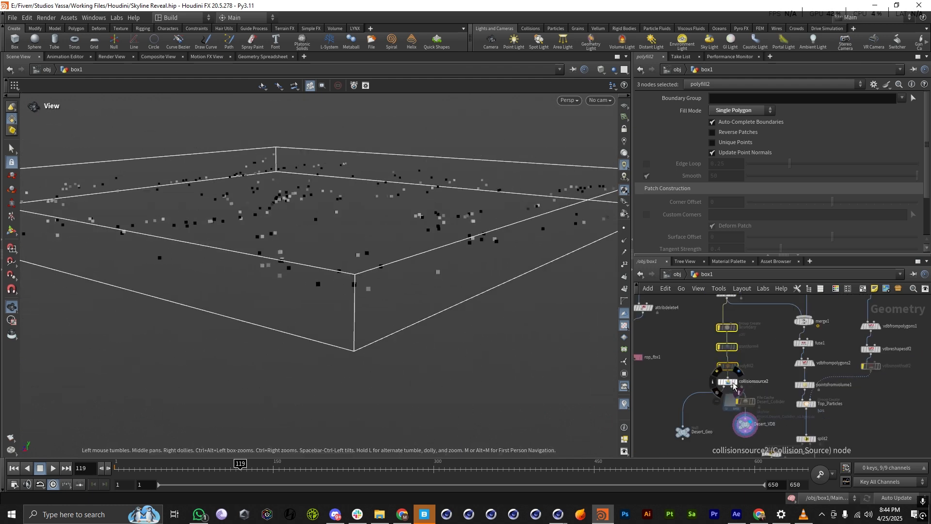
Turn off the bypass on Boundary, transform4 and polyfill2 and examine the collision volume from several angles.
mouse_move(733, 386)
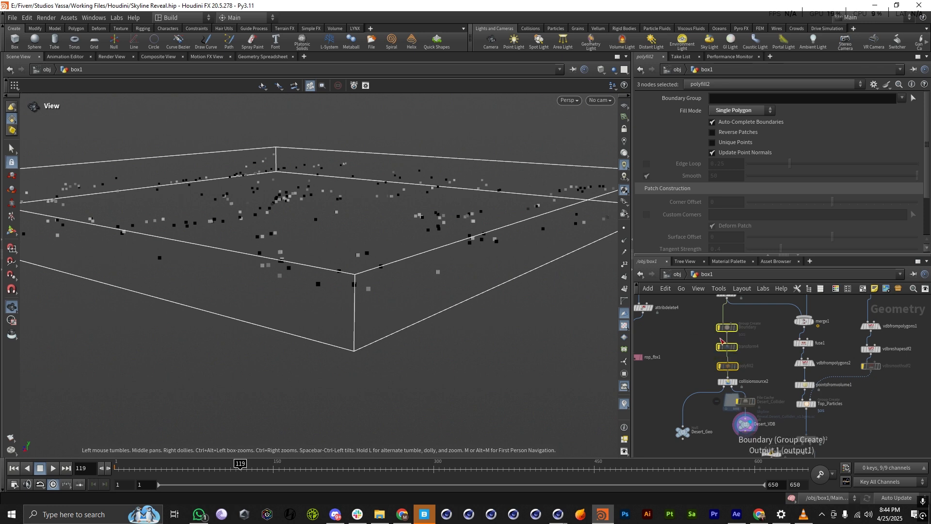
key(b)
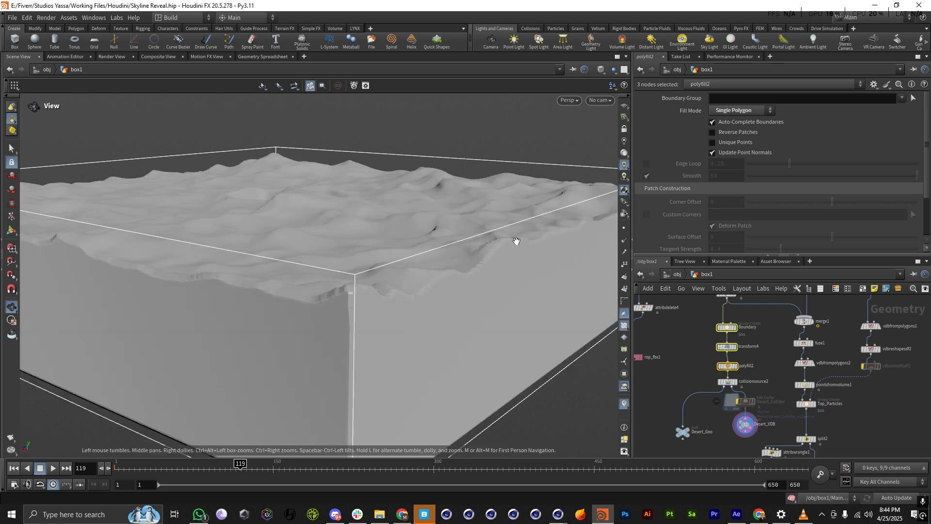
drag(315, 323, 330, 266)
right_drag(351, 299, 340, 255)
drag(341, 256, 329, 309)
right_drag(348, 327, 208, 313)
drag(209, 313, 202, 339)
scroll(697, 394, down, 3)
scroll(741, 404, up, 4)
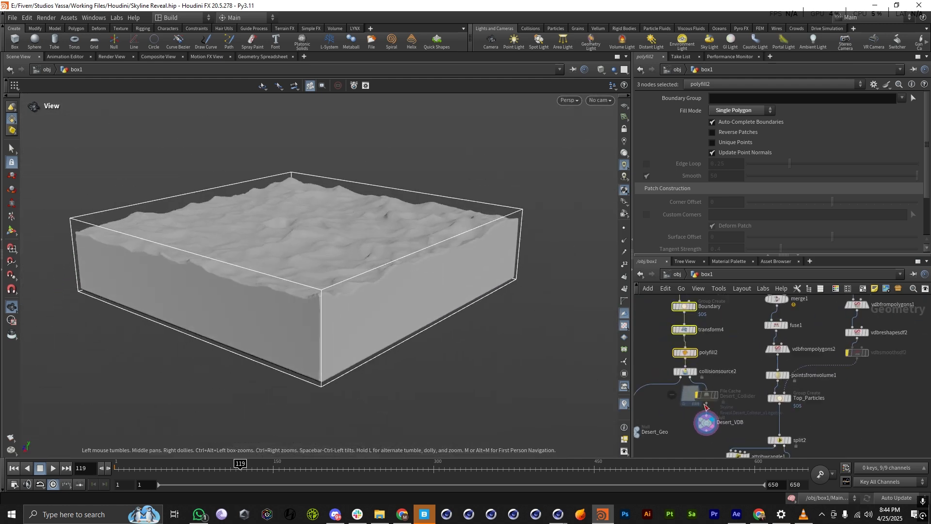
scroll(698, 378, down, 5)
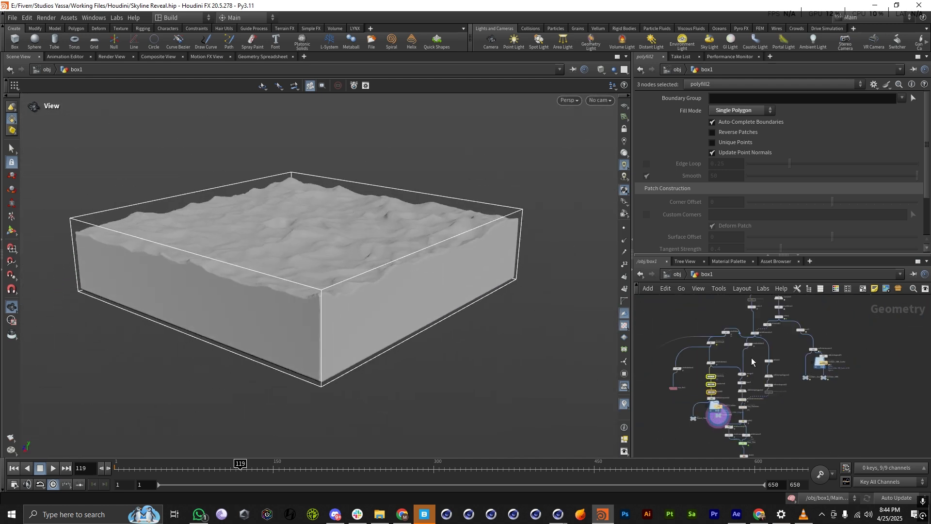
scroll(727, 369, up, 6)
scroll(737, 349, down, 3)
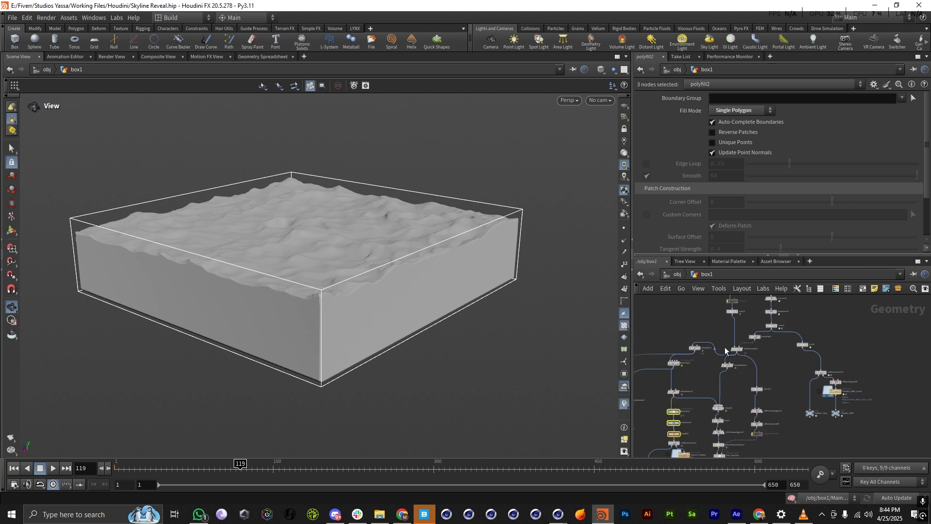
scroll(724, 347, down, 3)
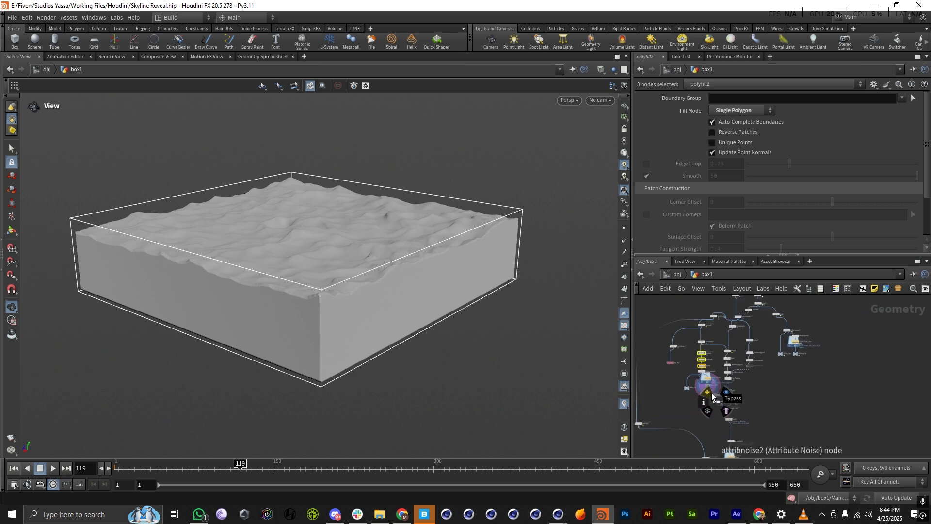
Display the attribdelete1 output and view the terrain surface in the viewport.
scroll(742, 349, up, 4)
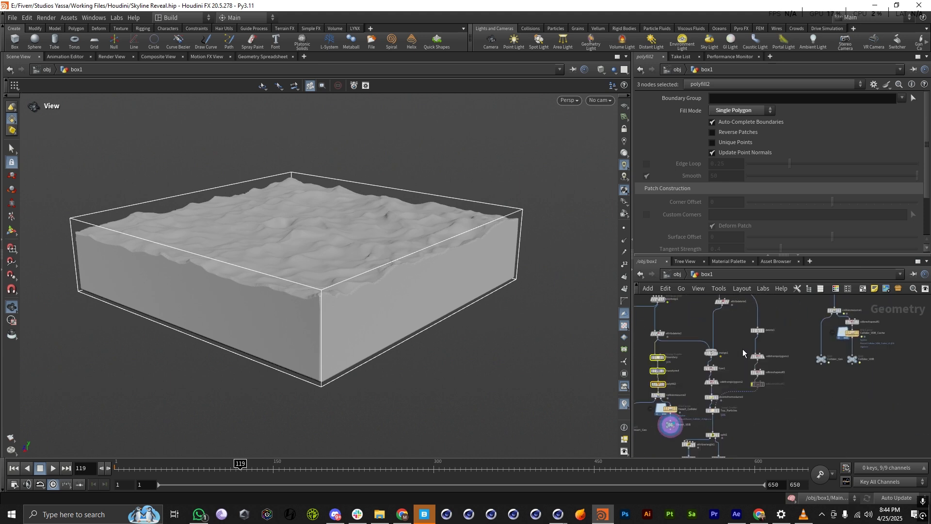
scroll(725, 330, down, 4)
scroll(720, 362, up, 4)
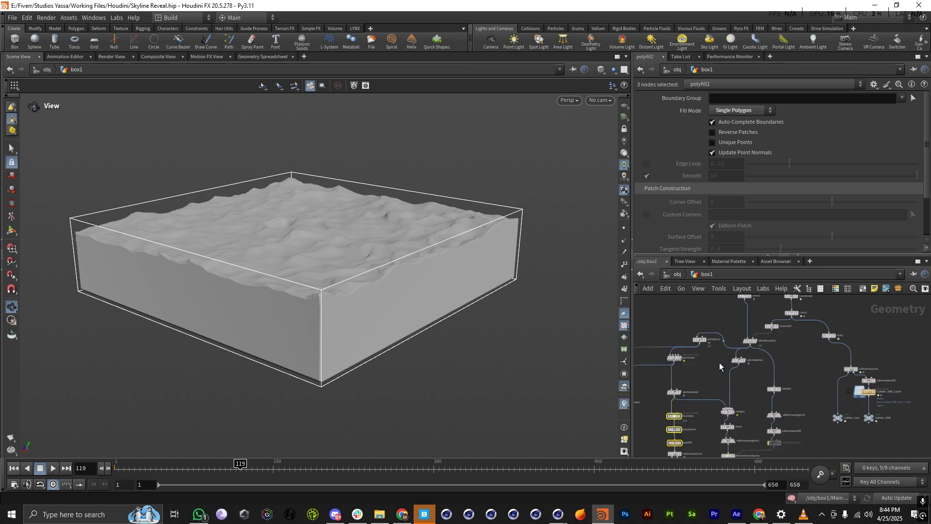
scroll(733, 365, up, 4)
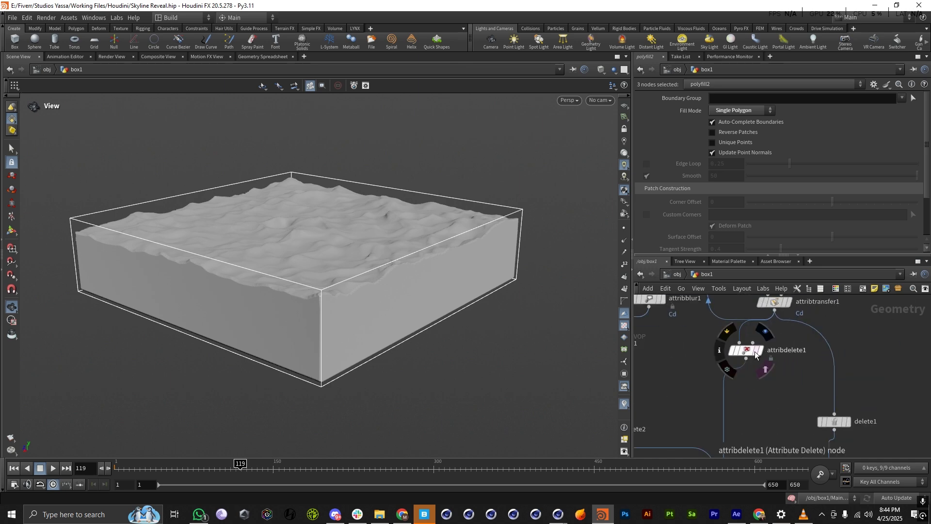
click(761, 351)
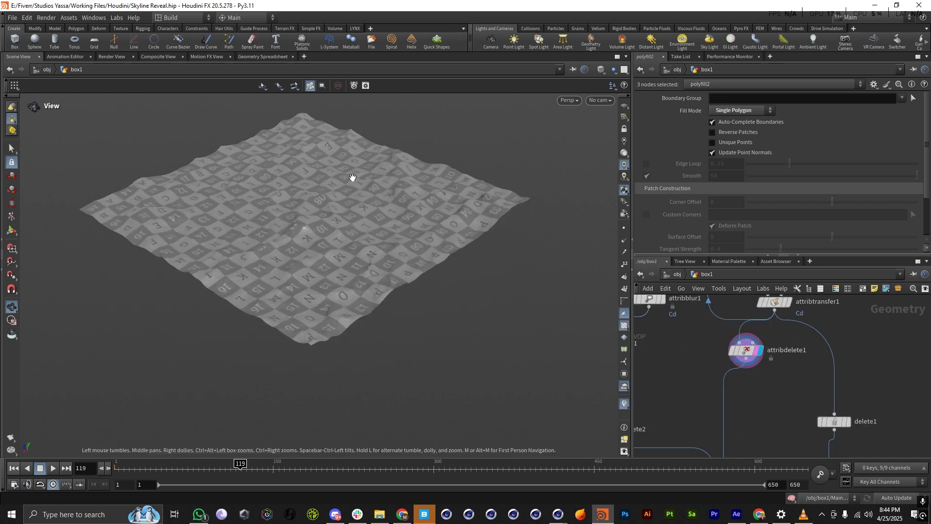
scroll(278, 284, up, 3)
scroll(729, 342, up, 5)
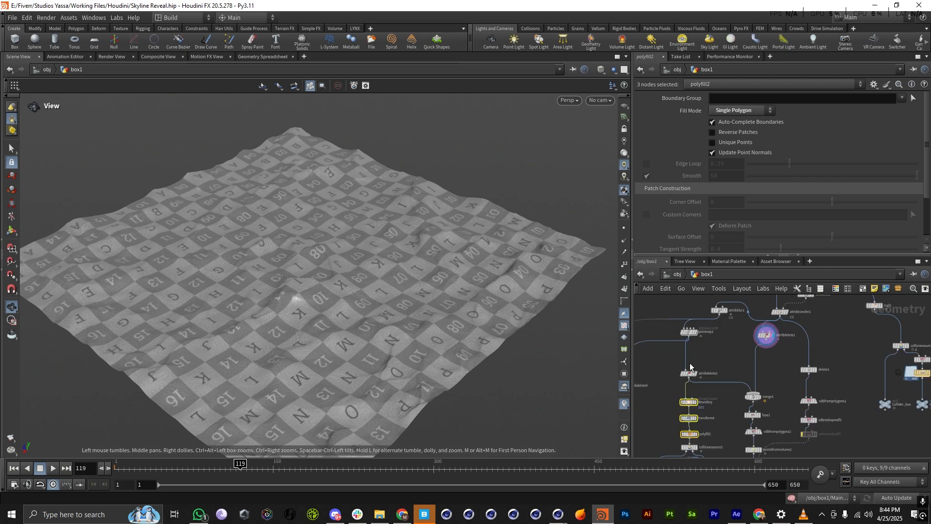
Display the attribdelete2 output and examine the displaced terrain mesh up close from several angles.
click(693, 383)
click(694, 385)
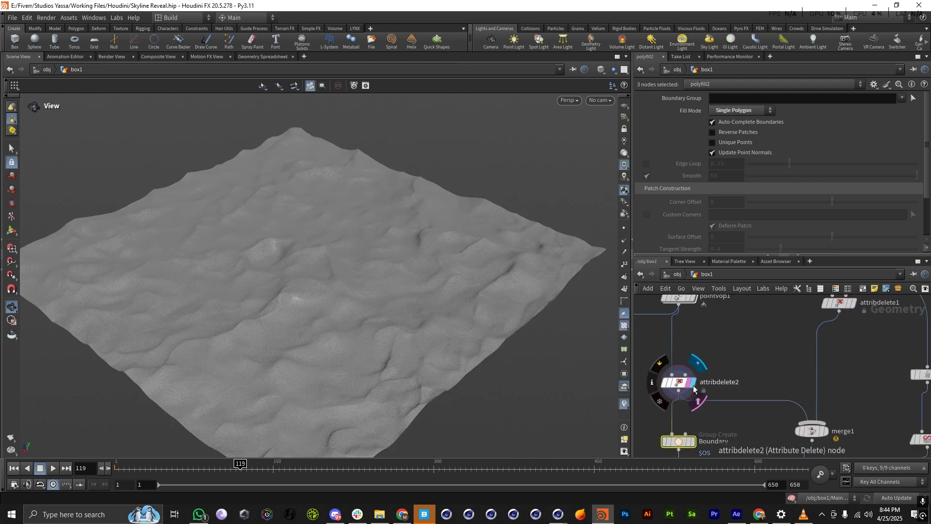
right_drag(542, 266, 245, 272)
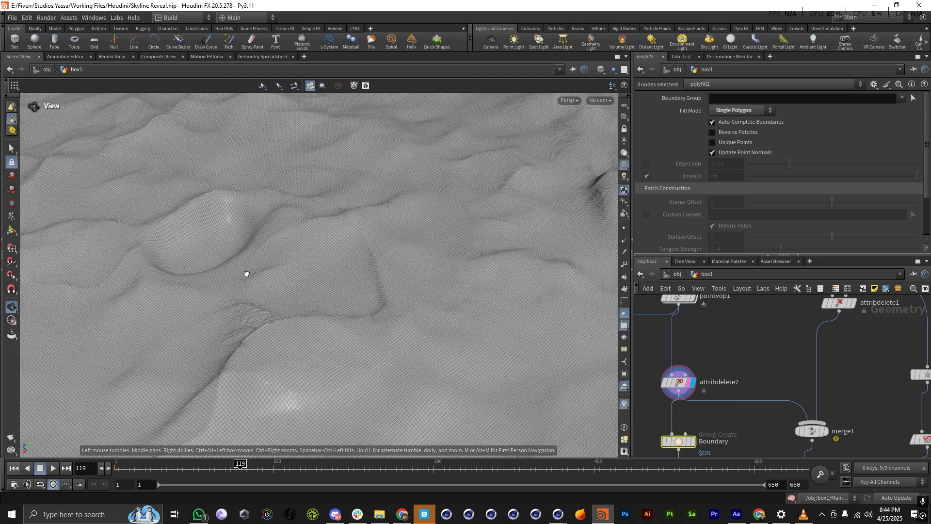
drag(246, 272, 325, 214)
right_drag(337, 238, 207, 274)
drag(208, 274, 369, 261)
scroll(783, 383, down, 3)
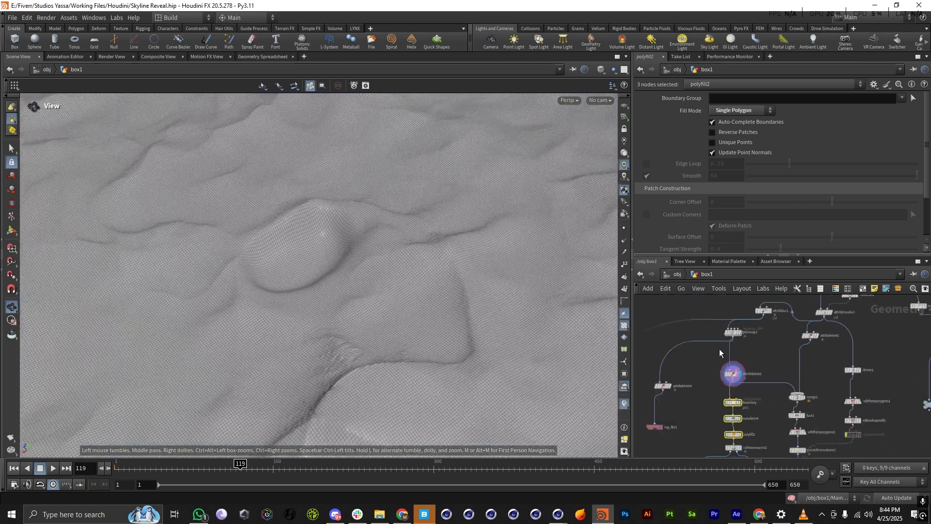
scroll(746, 353, up, 3)
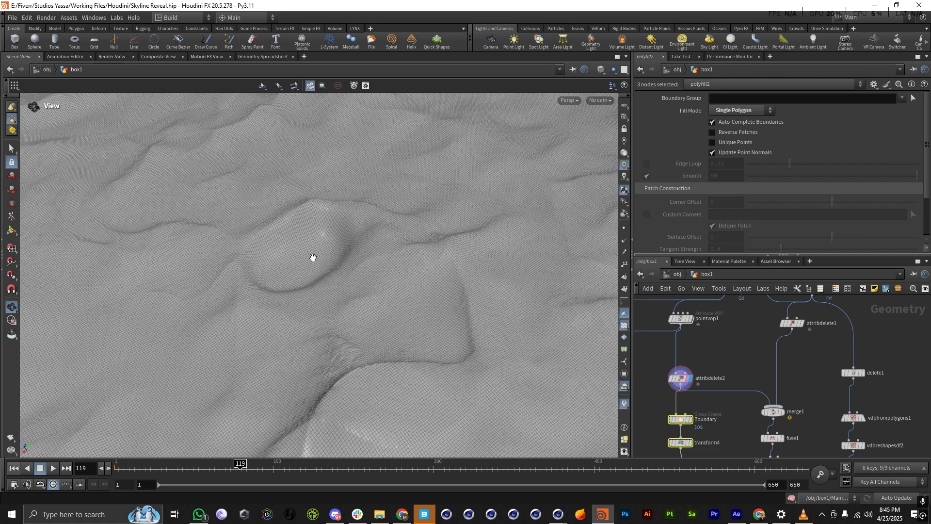
mouse_move(314, 274)
mouse_down()
mouse_move(326, 213)
mouse_move(320, 266)
mouse_up()
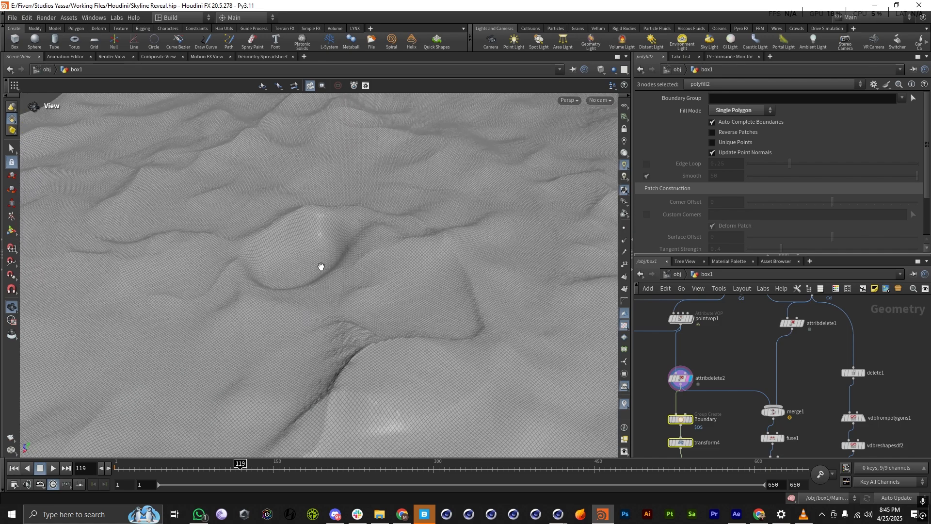
right_drag(320, 266, 362, 301)
drag(363, 301, 365, 275)
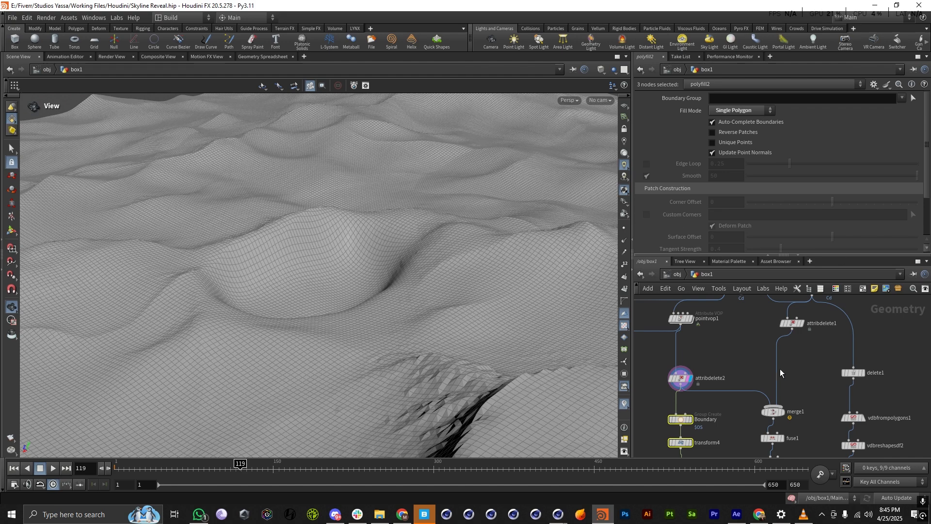
Add a Test Geometry: Rubber Toy node in empty network space and display it.
scroll(779, 369, down, 6)
click(847, 329)
key(Tab)
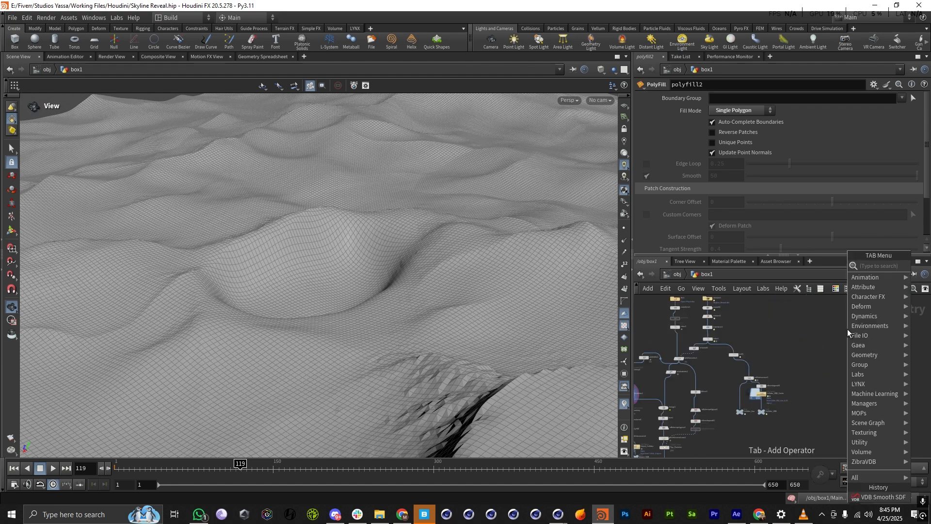
text(rubb)
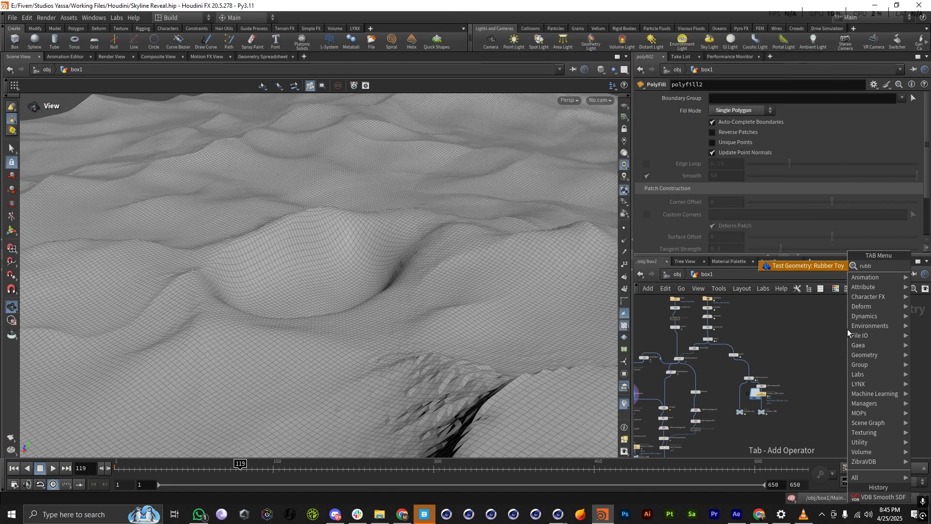
key(Return)
click(847, 329)
scroll(848, 329, up, 6)
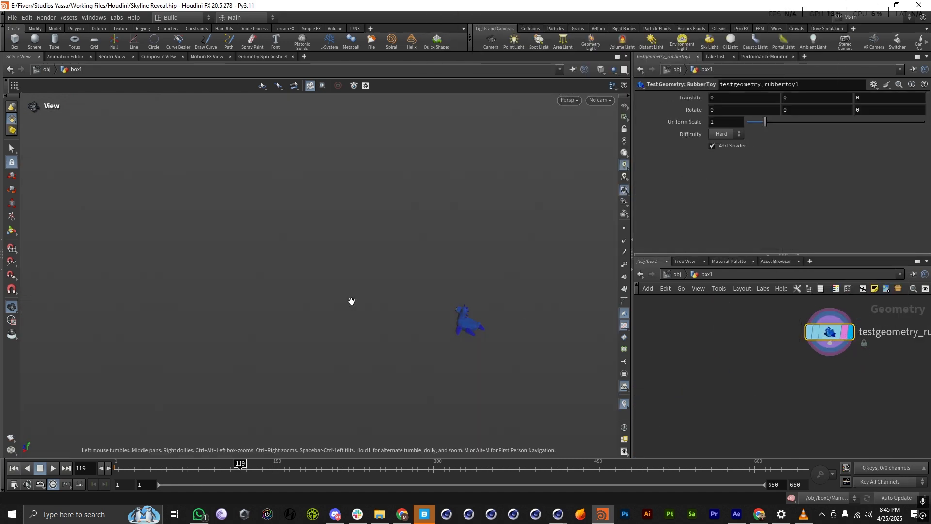
Examine the rubber toy model up close from several angles.
right_drag(351, 301, 259, 317)
right_drag(470, 310, 864, 266)
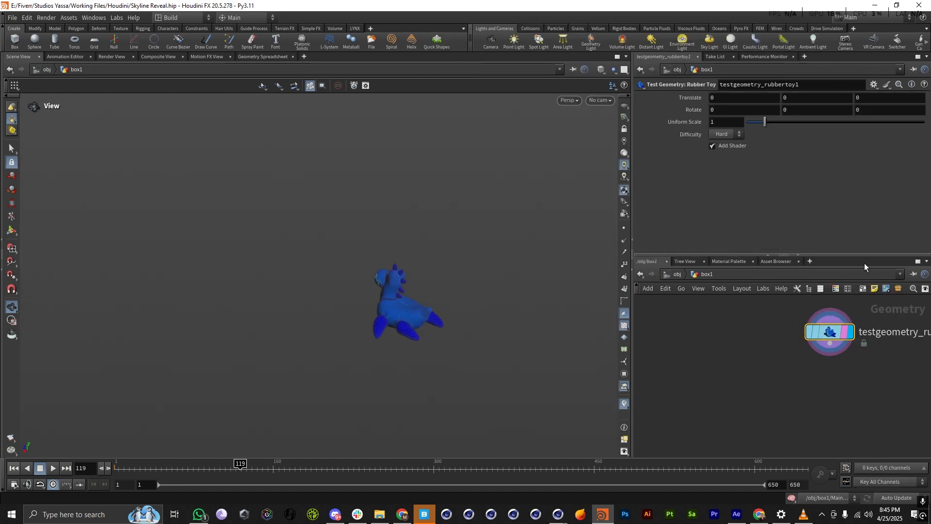
right_drag(435, 318, 572, 298)
right_drag(393, 301, 307, 306)
drag(308, 306, 362, 324)
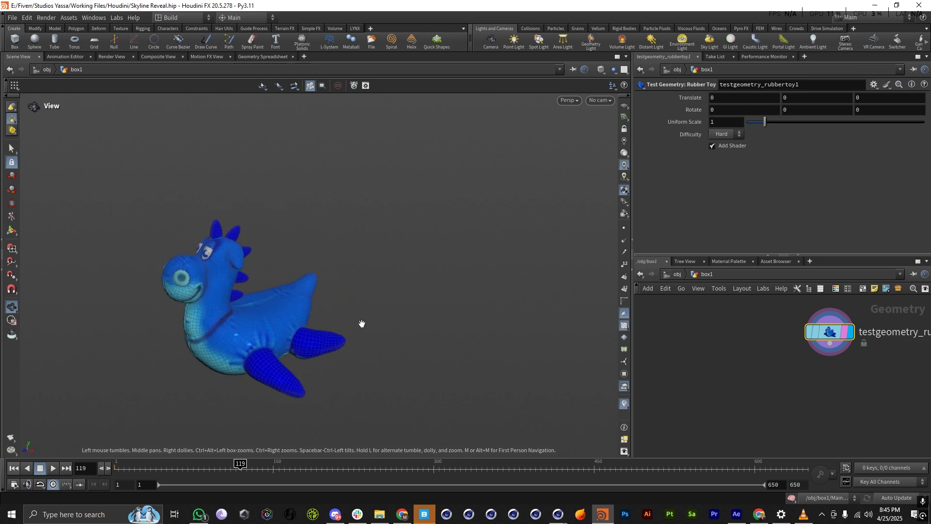
right_drag(361, 325, 299, 326)
drag(299, 327, 334, 330)
right_drag(335, 331, 311, 324)
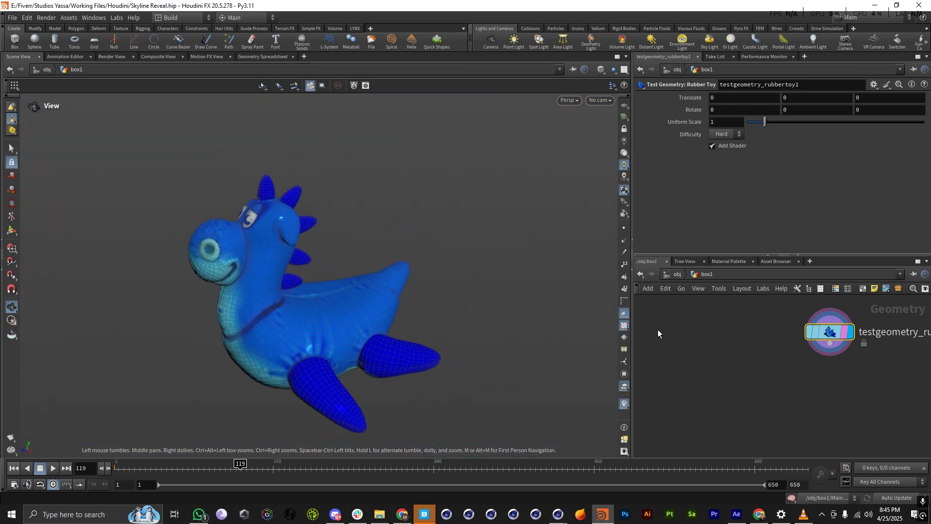
Connect a Points from Volume node after the rubber toy and display its generated points.
scroll(848, 330, down, 4)
scroll(843, 338, up, 4)
key(Tab)
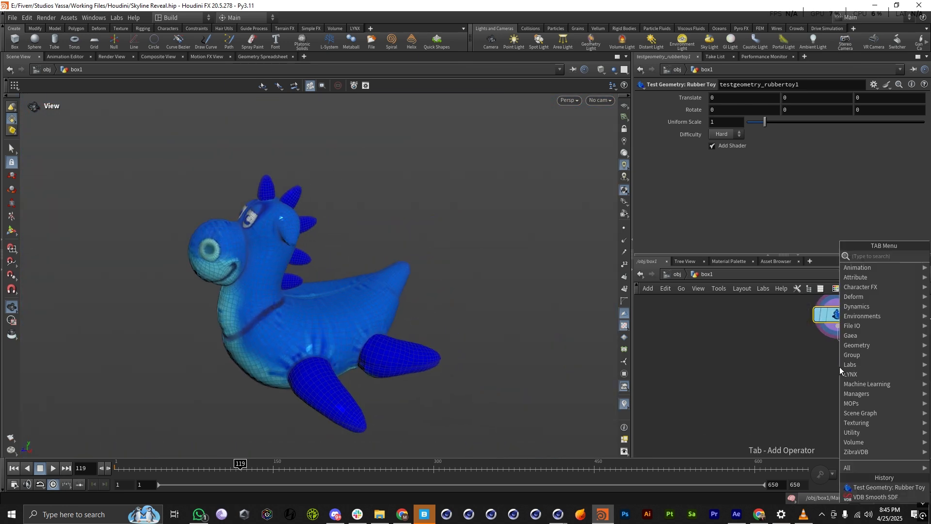
text(points f)
key(Return)
key(Return)
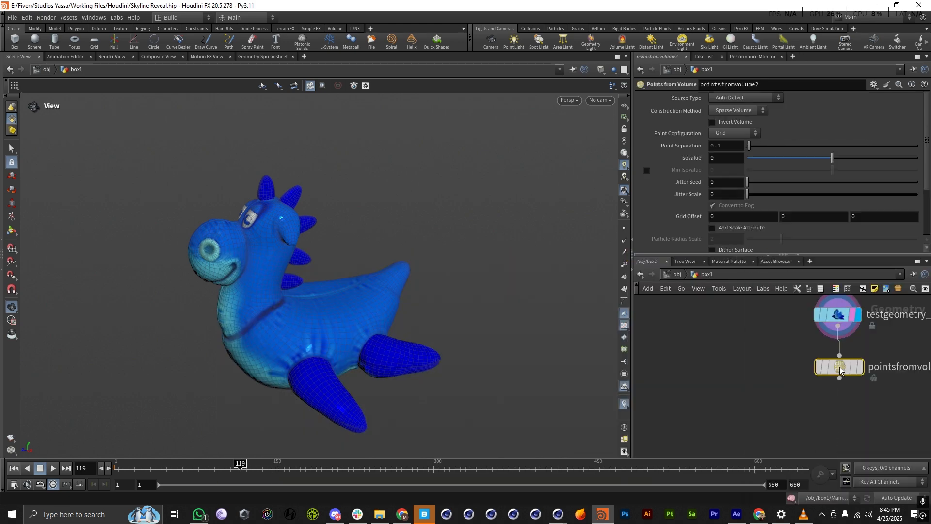
click(857, 367)
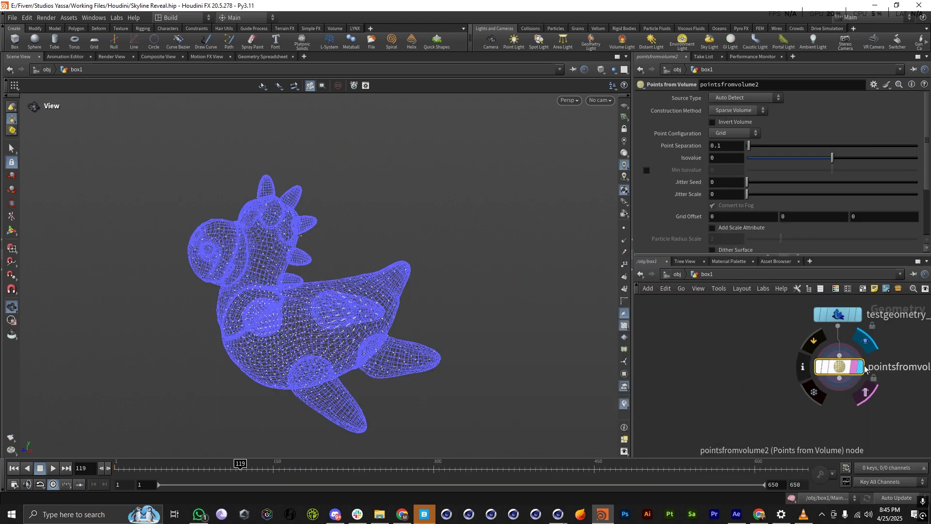
drag(252, 370, 311, 342)
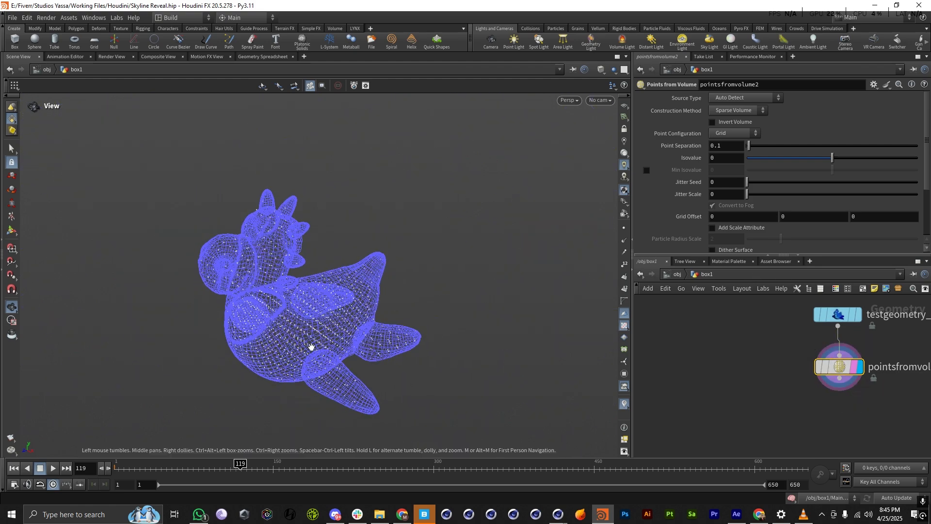
Set Point Separation to 0.06 and Jitter Scale to 10, and inspect the points filling the toy.
drag(748, 145, 748, 147)
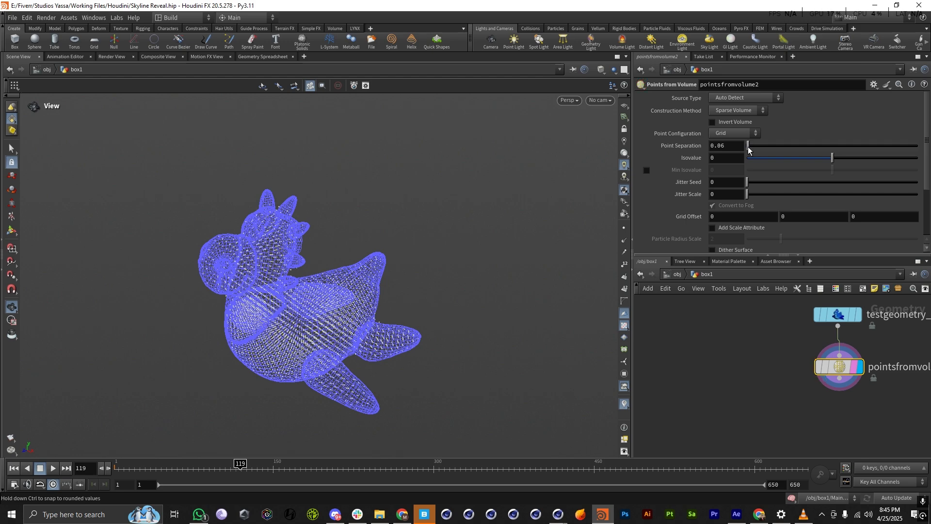
drag(746, 194, 920, 202)
drag(398, 247, 254, 237)
right_drag(295, 350, 520, 337)
right_drag(233, 325, 330, 301)
right_drag(317, 202, 366, 207)
drag(365, 207, 348, 281)
Delete the rubber toy node together with its Points from Volume node.
scroll(802, 395, down, 10)
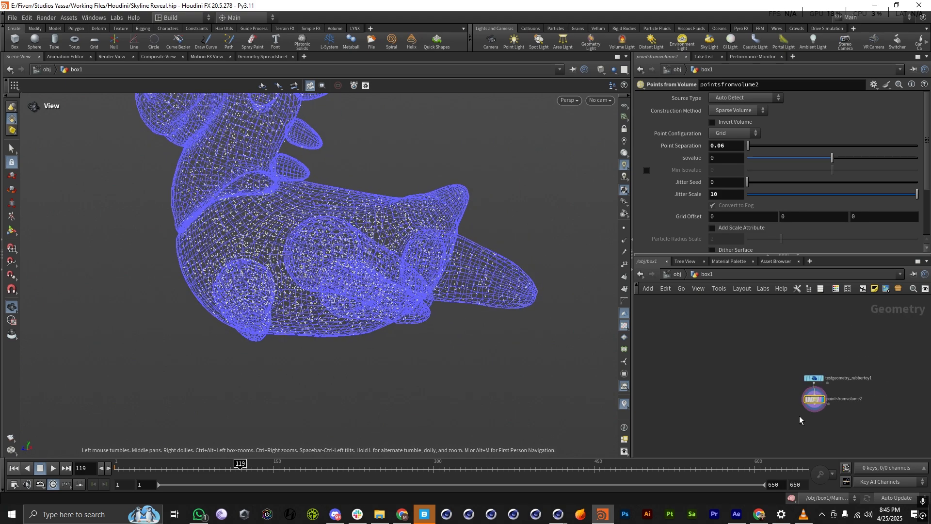
drag(802, 385, 833, 412)
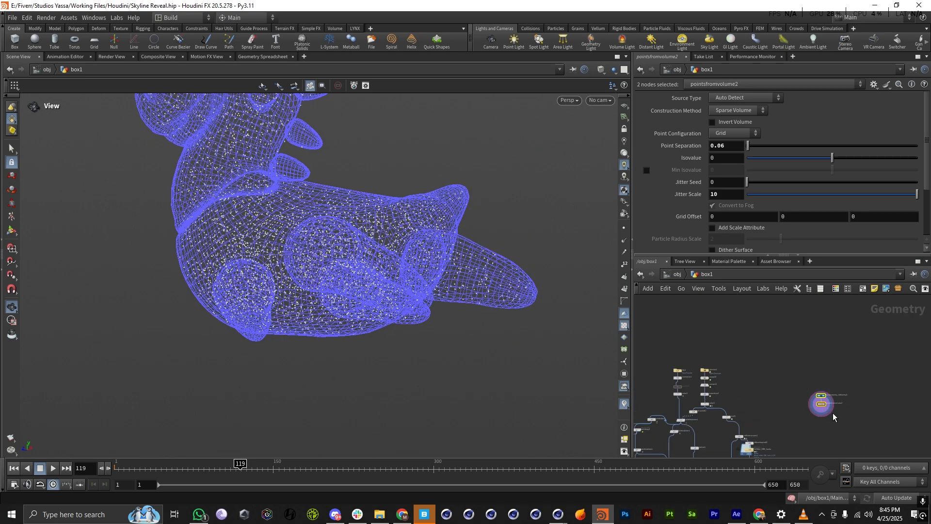
key(Delete)
Return to the terrain branch and display the attribdelete2 output again.
scroll(682, 419, up, 5)
scroll(702, 433, down, 4)
middle_drag(703, 433, 741, 392)
scroll(682, 381, up, 3)
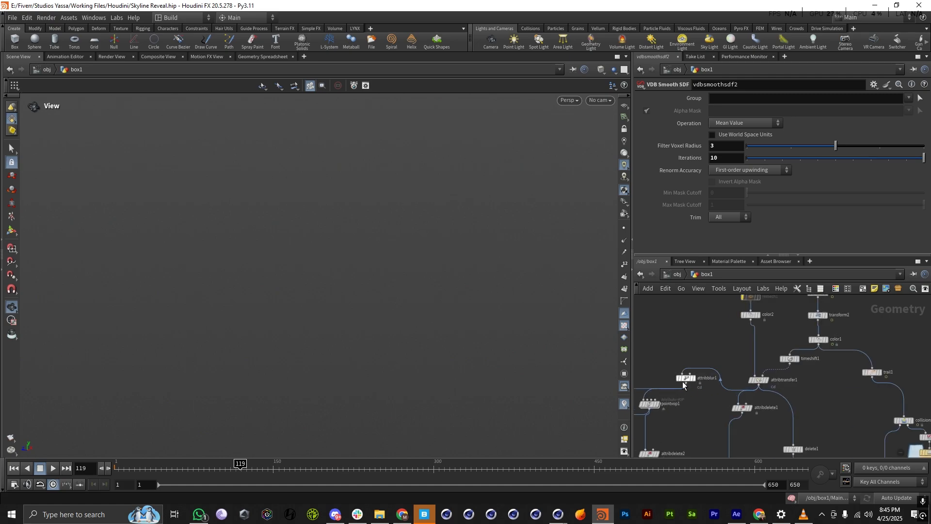
scroll(731, 372, down, 3)
scroll(683, 402, up, 5)
click(683, 403)
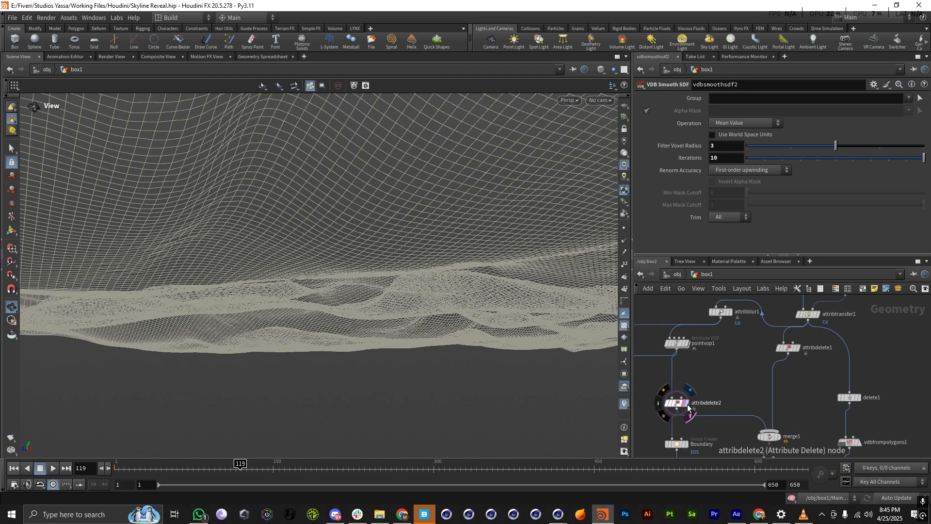
click(687, 403)
Examine the whole open terrain surface from several angles and distances.
drag(383, 296, 206, 356)
scroll(187, 347, down, 3)
drag(409, 335, 350, 401)
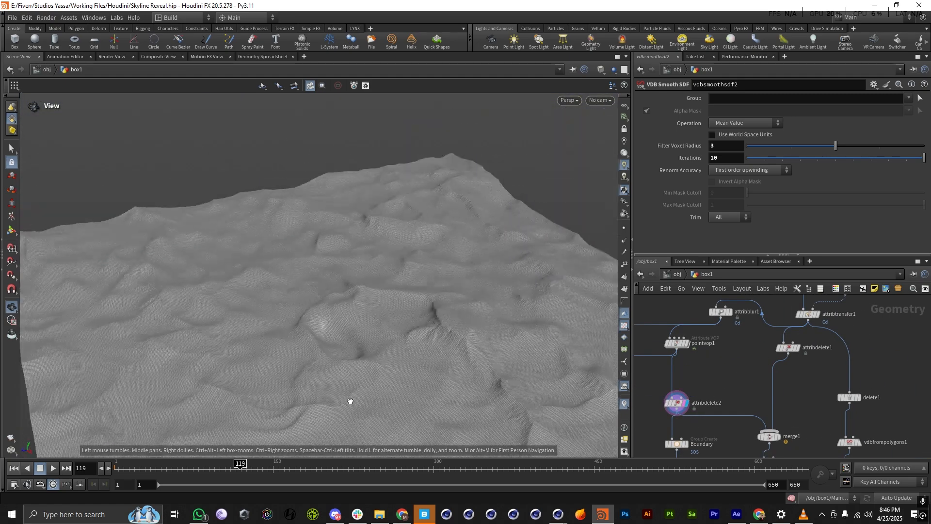
scroll(372, 355, up, 5)
drag(374, 353, 392, 295)
scroll(393, 295, down, 3)
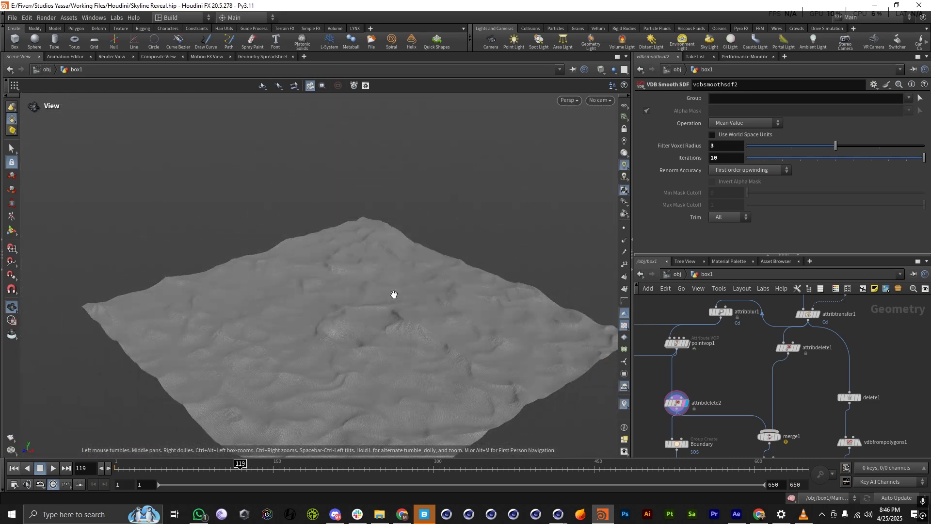
Add a Points from Volume node branching off attribdelete2.
scroll(697, 379, up, 5)
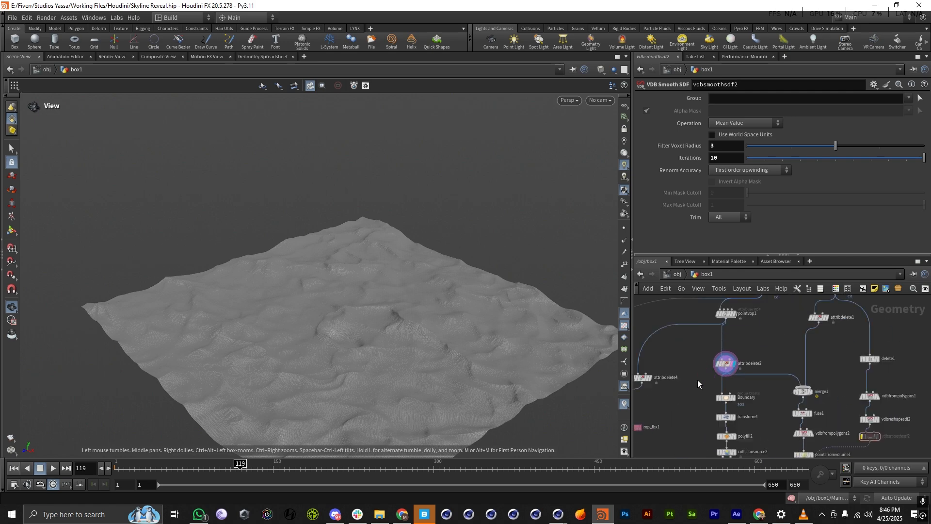
key(Tab)
text(points fr)
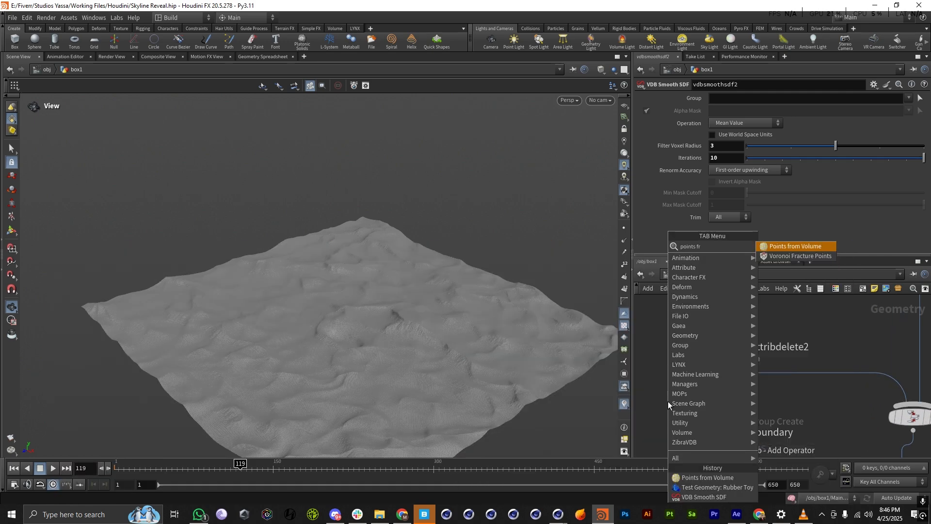
key(Return)
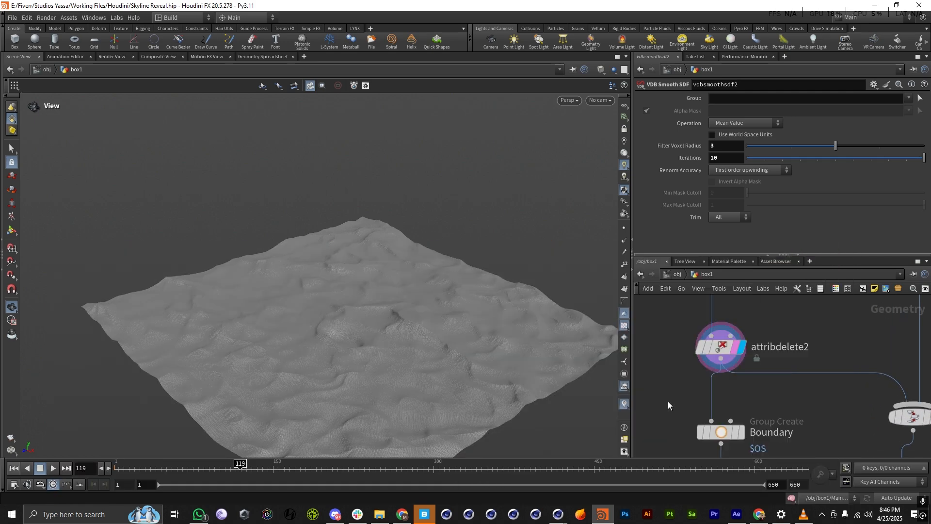
click(667, 400)
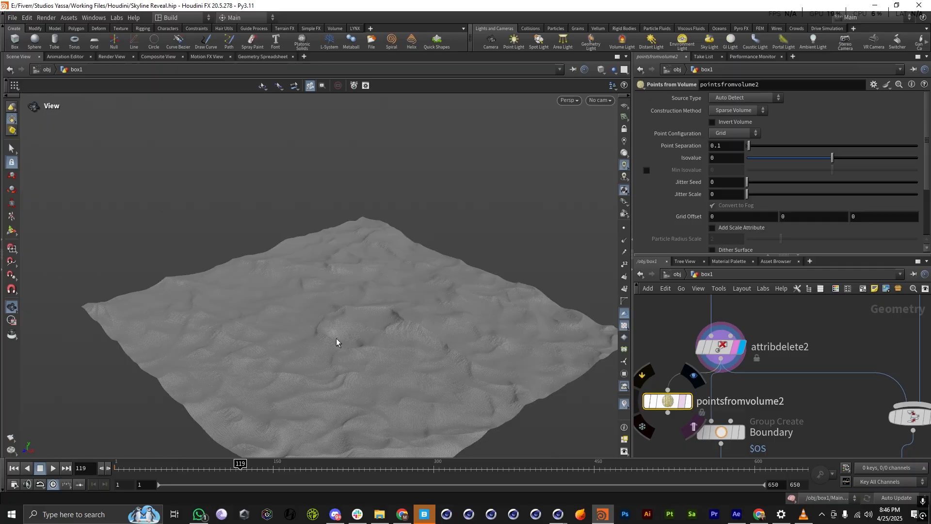
Display the points generated from the open terrain surface and examine them from below and above.
drag(367, 312, 362, 314)
right_drag(362, 315, 279, 332)
drag(279, 332, 281, 162)
right_drag(301, 299, 446, 294)
drag(310, 252, 297, 373)
right_drag(310, 364, 501, 308)
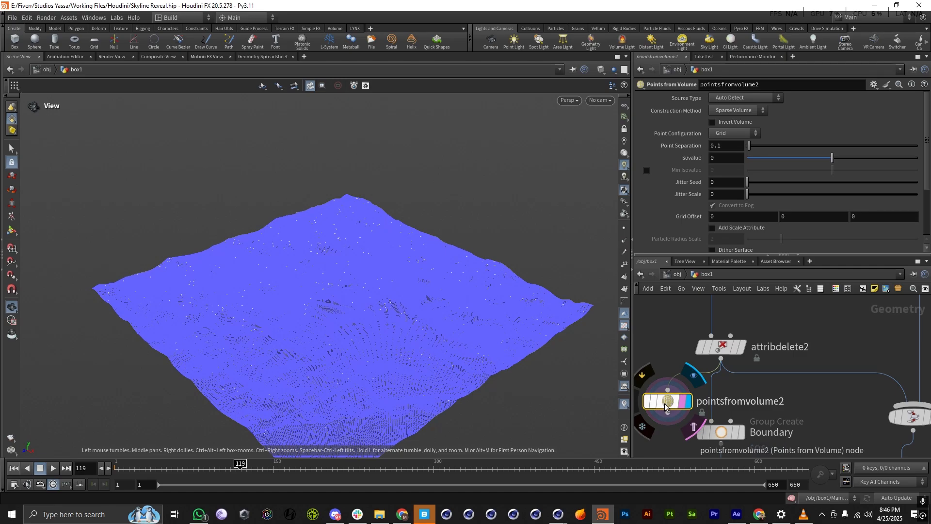
Delete the terrain's test Points from Volume node and view the attribdelete2 surface up close.
key(Delete)
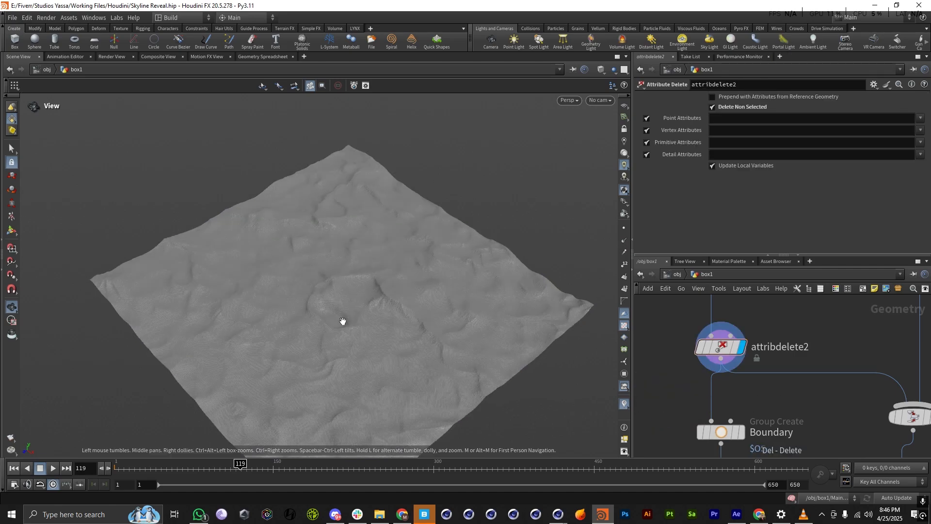
right_drag(343, 320, 431, 313)
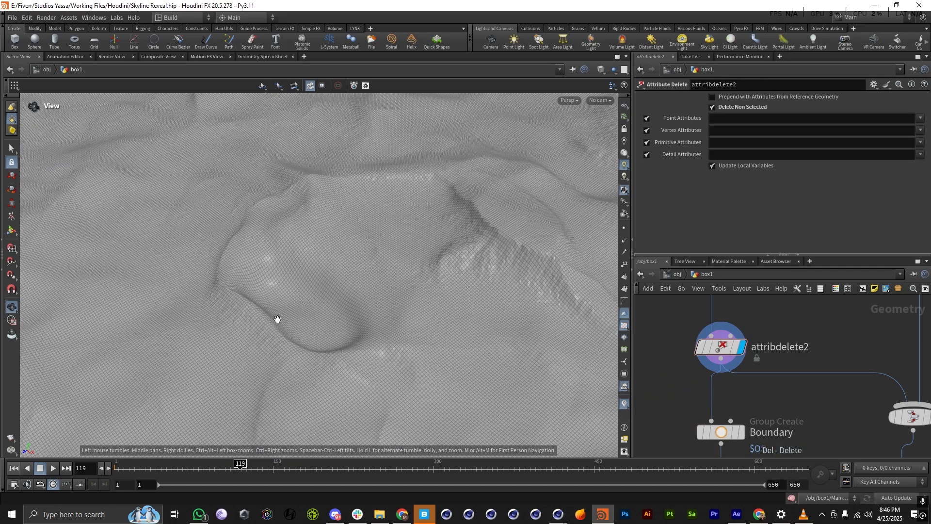
Display the attribdelete1 terrain surface in place of attribdelete2 and examine it from a low angle.
drag(277, 320, 249, 286)
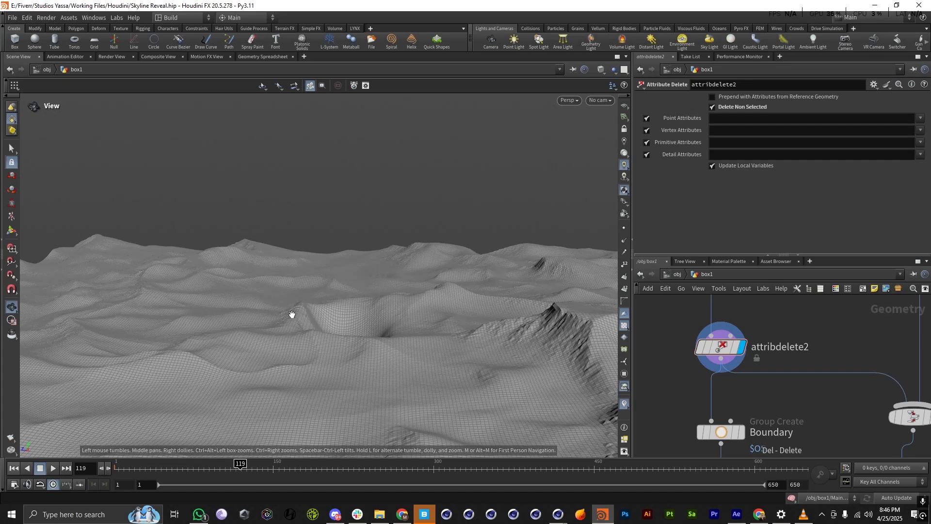
scroll(746, 394, down, 5)
scroll(801, 359, up, 6)
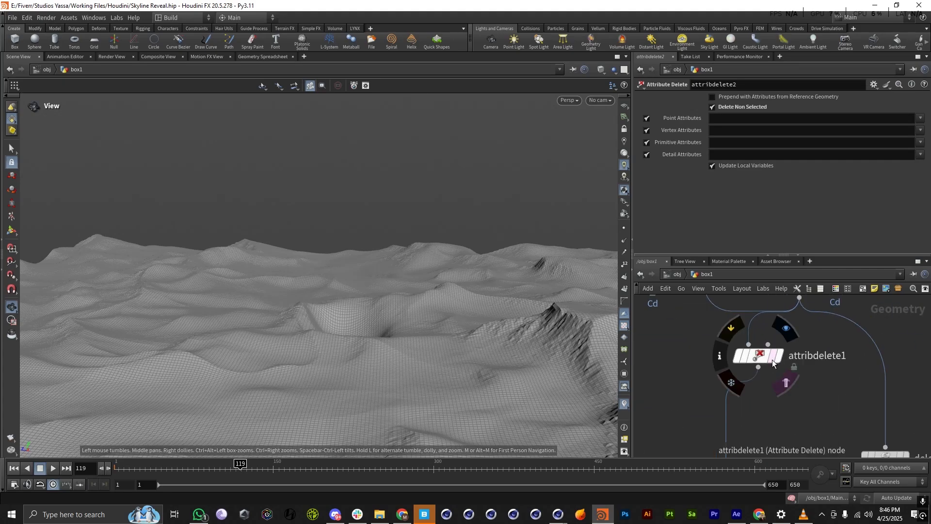
click(773, 360)
click(779, 357)
drag(318, 317, 377, 345)
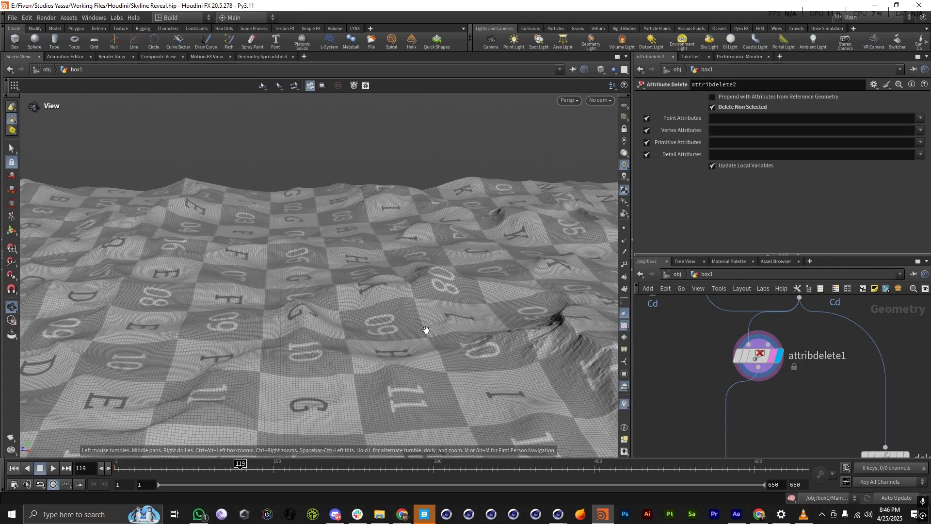
drag(426, 330, 491, 343)
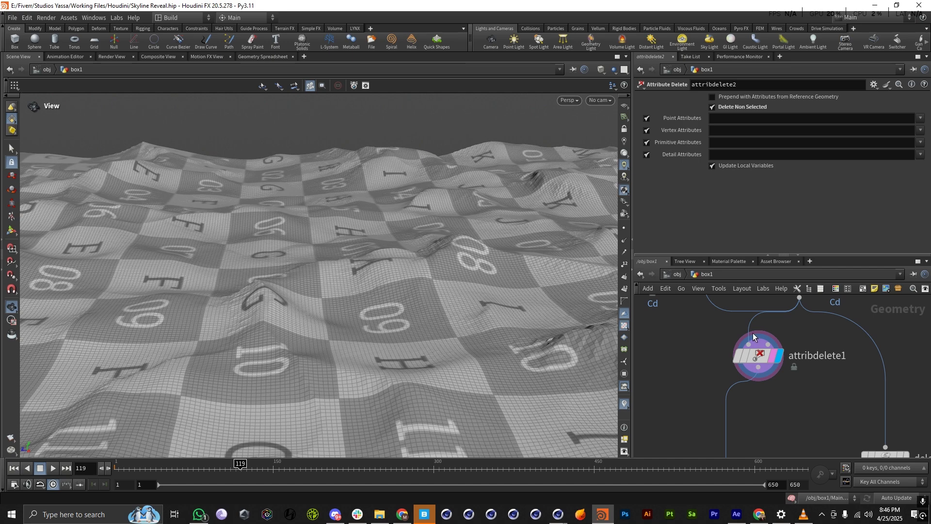
Display the merge1 node and examine the merged terrain surfaces from above and below.
scroll(754, 334, down, 5)
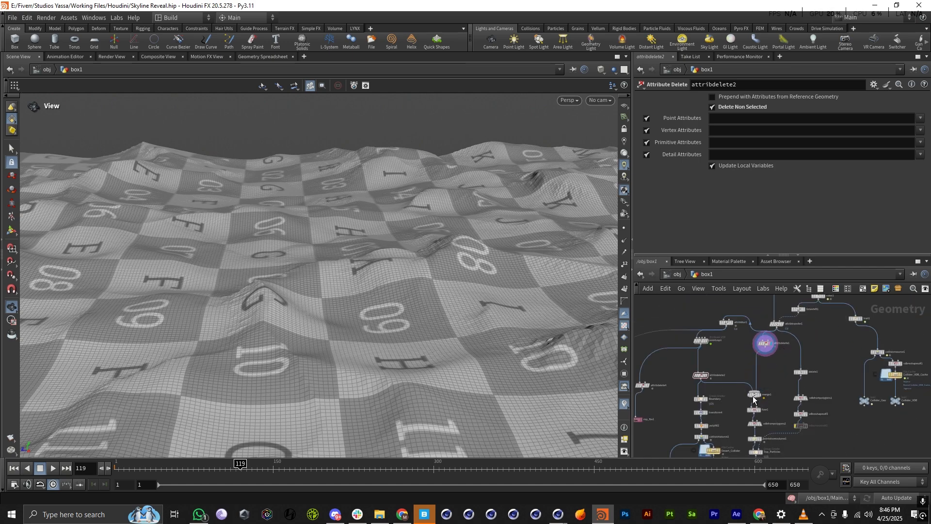
mouse_move(753, 397)
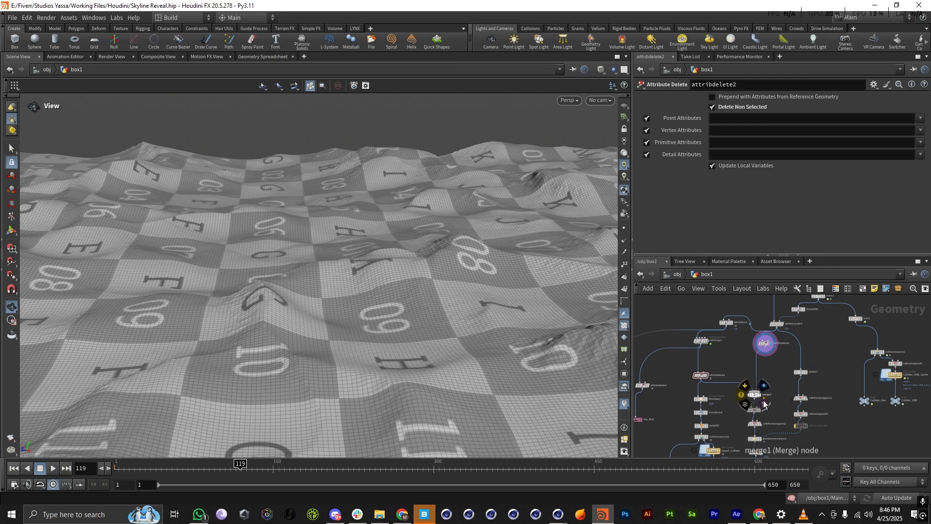
scroll(755, 395, up, 4)
drag(279, 363, 398, 361)
scroll(781, 371, down, 3)
scroll(758, 380, up, 4)
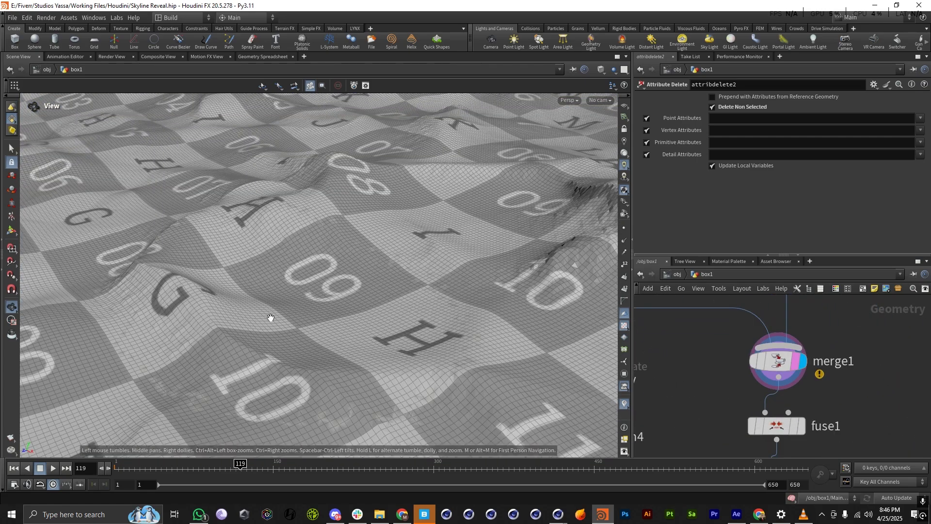
drag(271, 318, 383, 289)
scroll(784, 374, down, 3)
scroll(784, 374, up, 3)
Display the fuse1 node, open its parameters and examine the fused mesh from above and underneath.
click(789, 386)
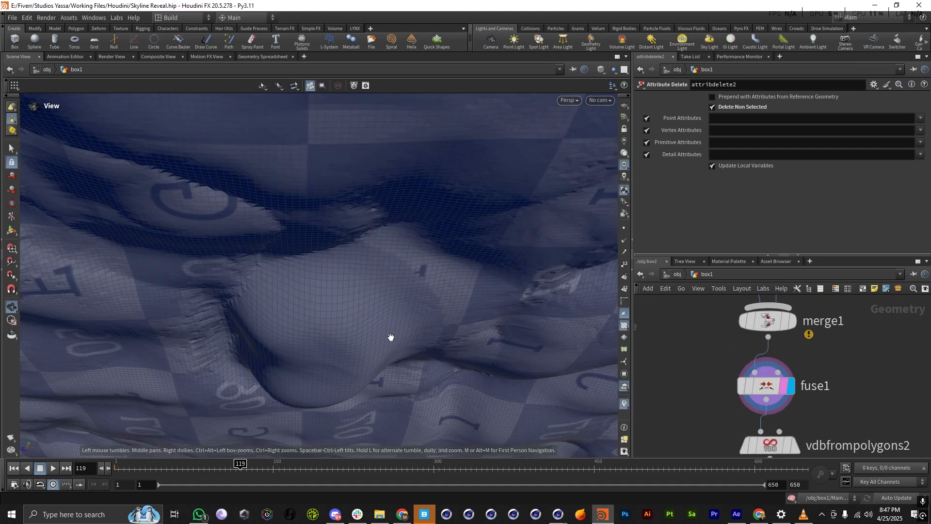
drag(391, 337, 394, 320)
click(758, 387)
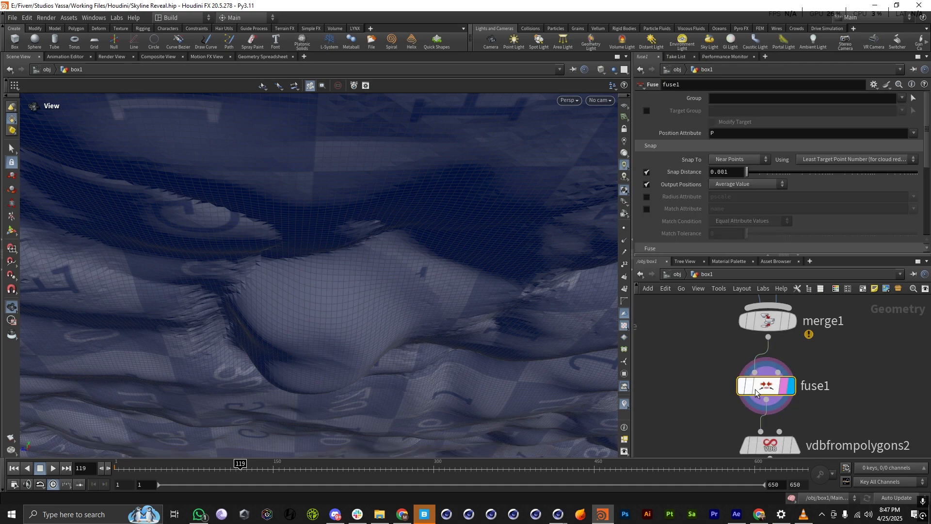
drag(383, 233, 465, 305)
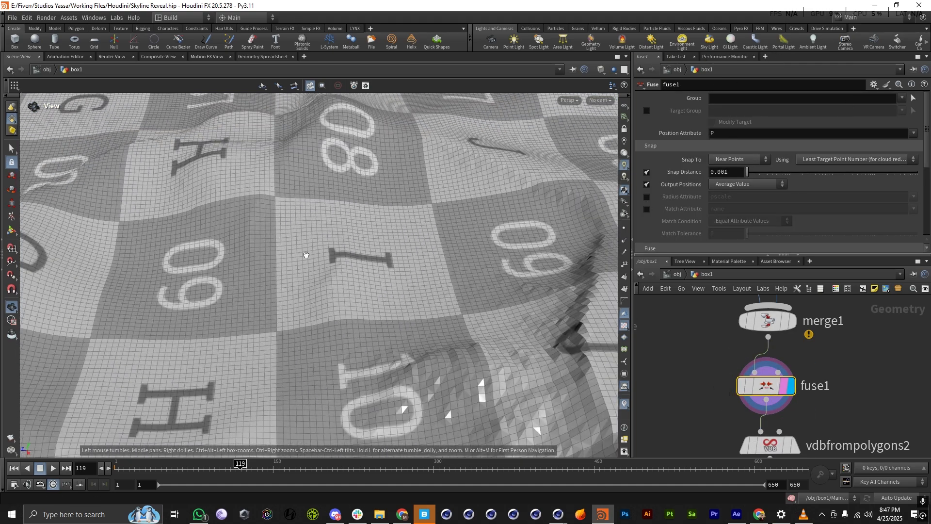
right_drag(306, 255, 87, 251)
drag(293, 254, 260, 220)
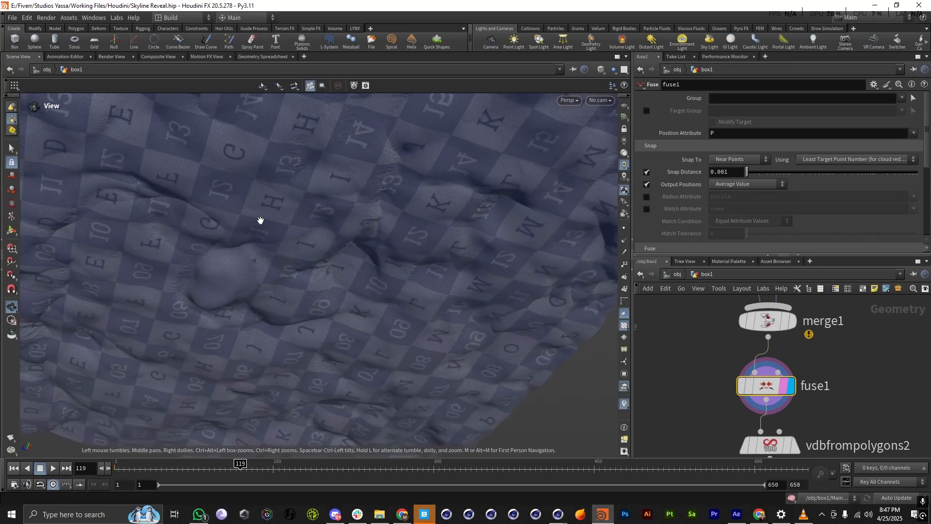
right_drag(261, 220, 486, 238)
drag(313, 232, 282, 213)
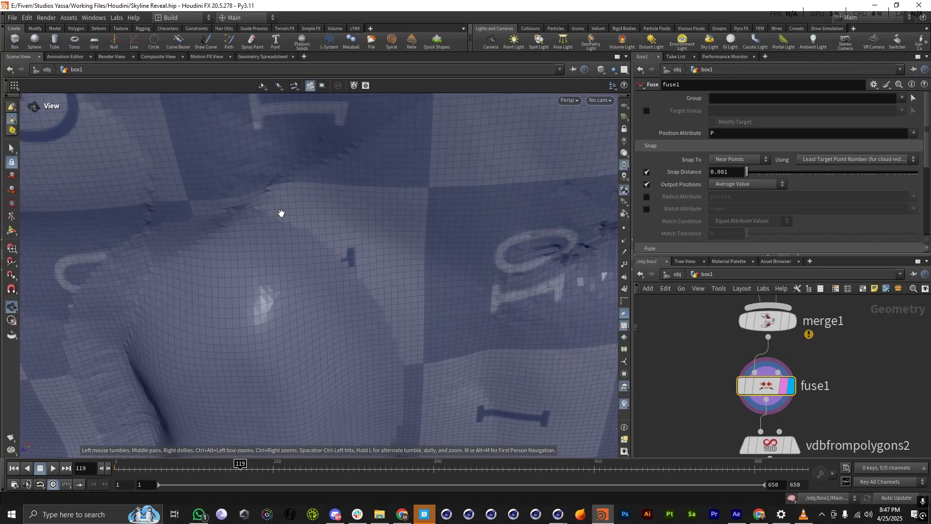
Display the vdbfrompolygons2 fog volume, view it from the side and open the node's parameters.
scroll(801, 362, down, 3)
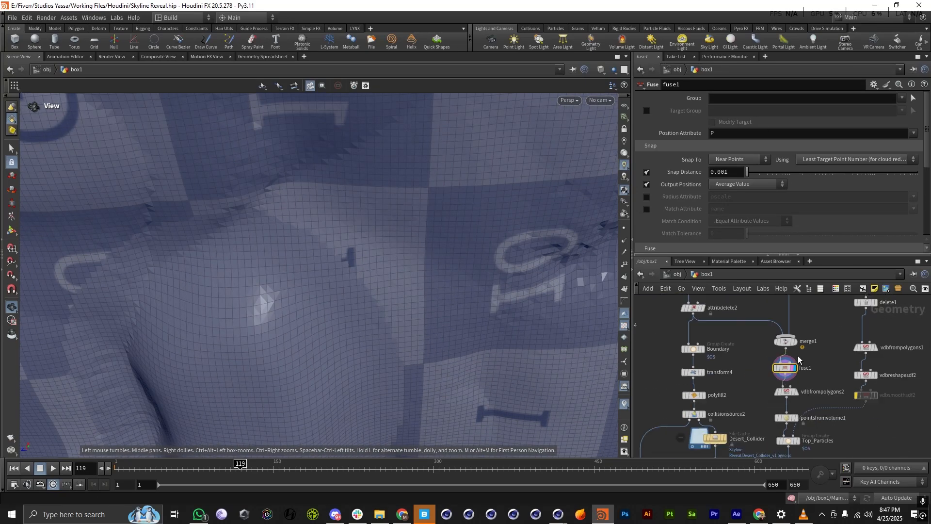
scroll(805, 400, up, 1)
scroll(777, 389, down, 3)
scroll(776, 390, up, 4)
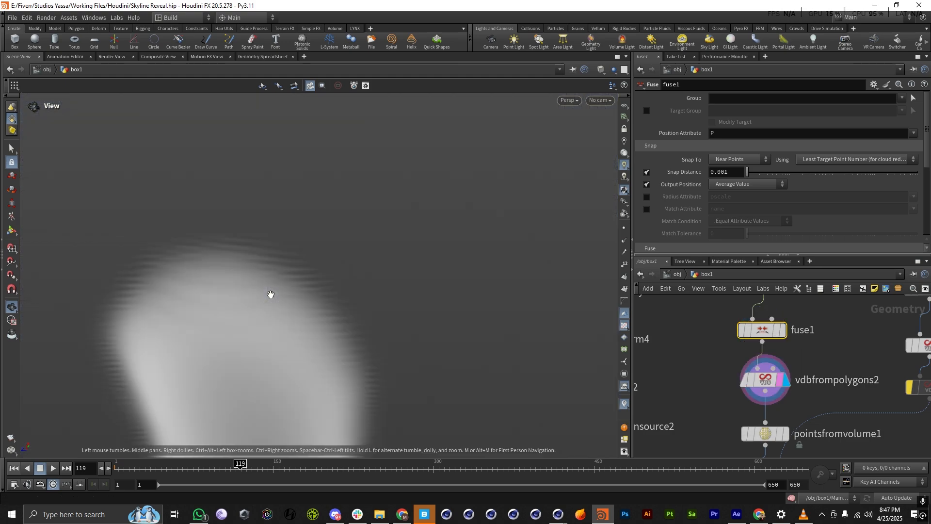
drag(271, 295, 229, 269)
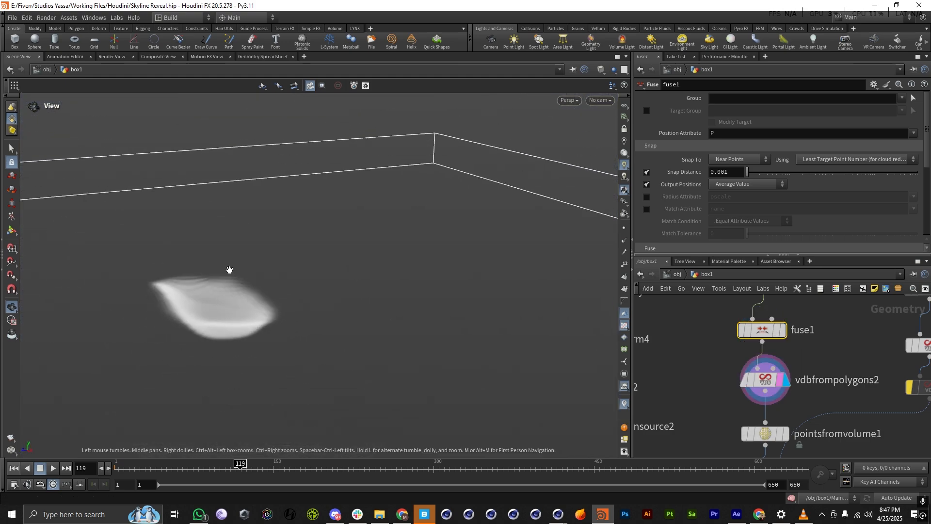
click(770, 371)
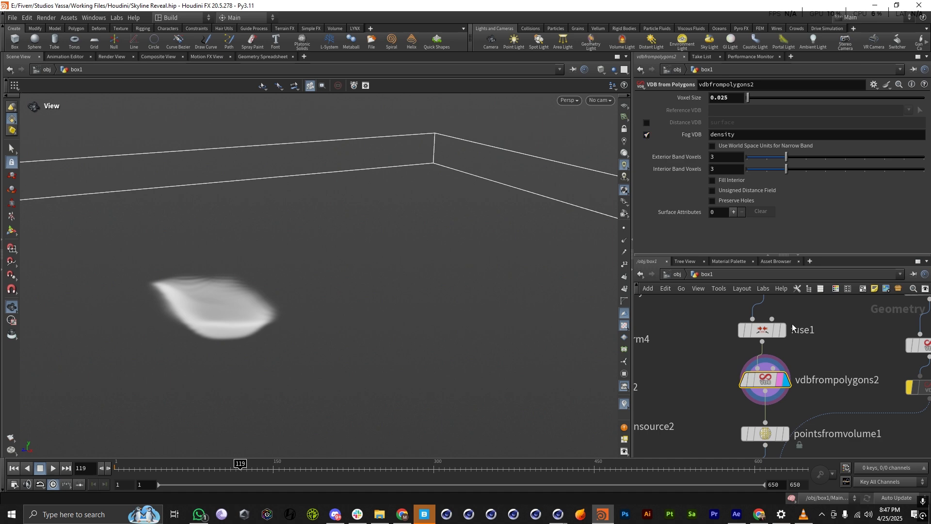
Add a test VDB from Polygons node branching off fuse1, placed to the side of the particle chain.
scroll(793, 327, down, 5)
key(Tab)
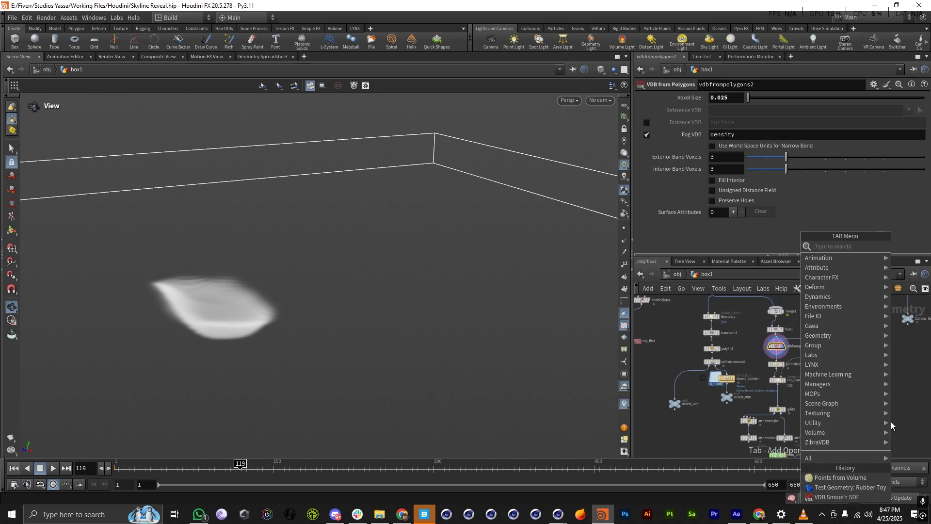
text(vdbfro)
key(Return)
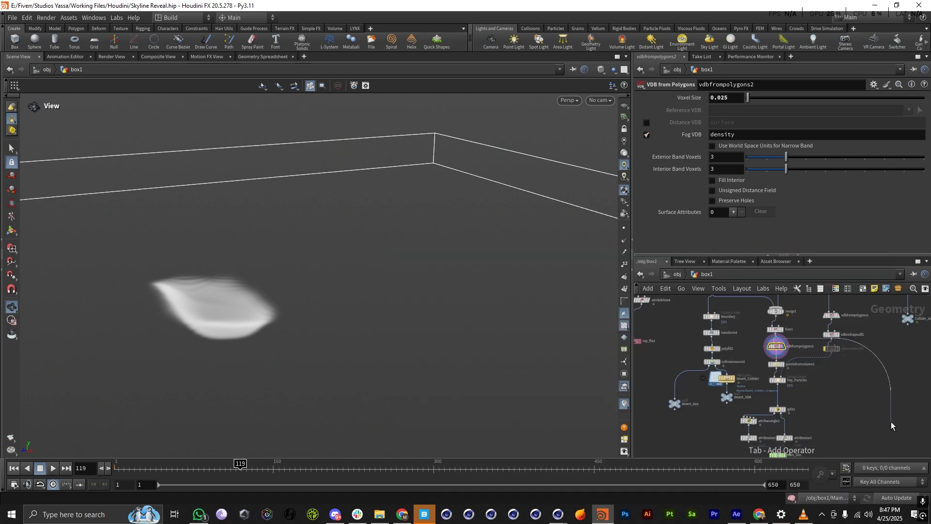
click(891, 425)
scroll(890, 424, up, 5)
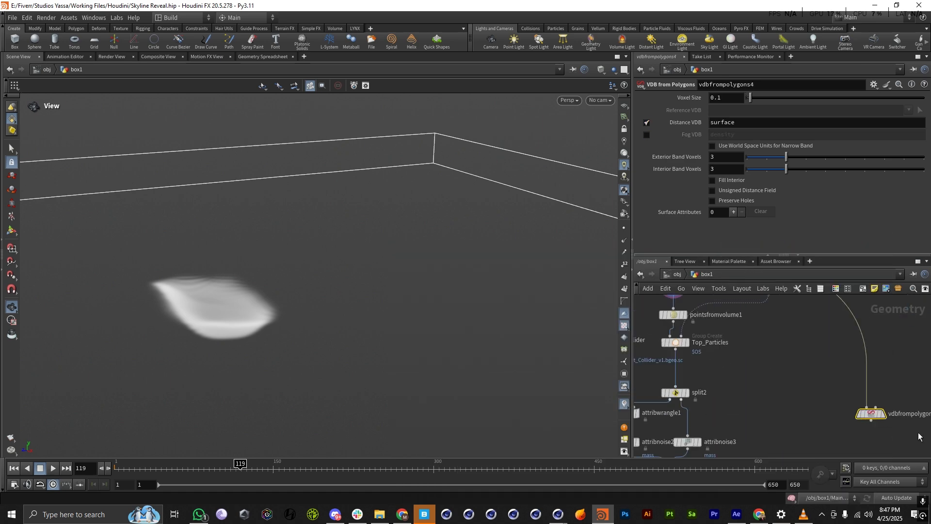
Display the test VDB from Polygons node and switch its output from Distance VDB to Fog VDB.
click(871, 412)
drag(240, 303, 227, 335)
scroll(233, 310, down, 5)
scroll(204, 303, up, 6)
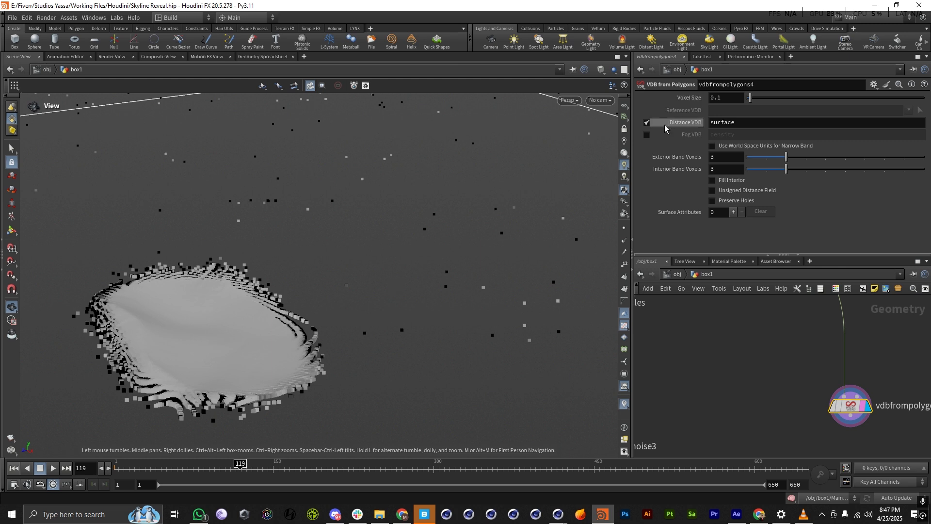
click(647, 122)
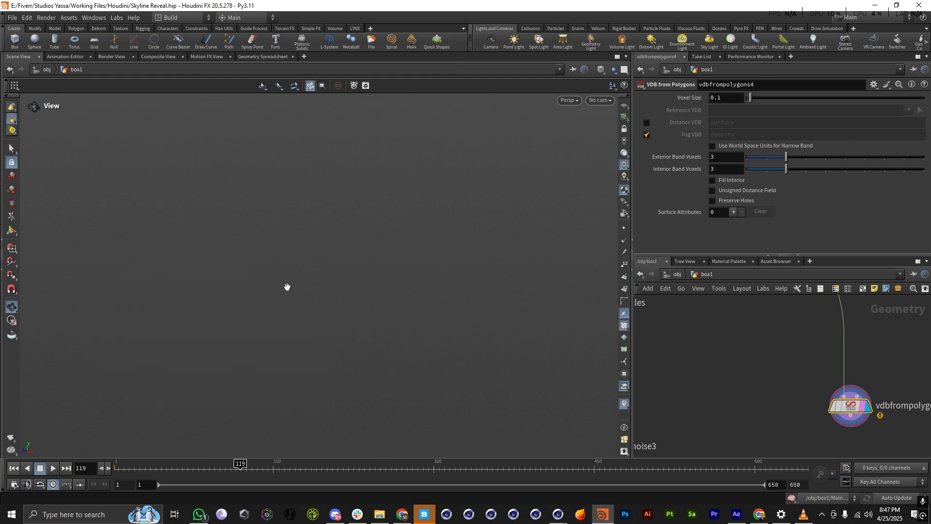
drag(243, 312, 171, 332)
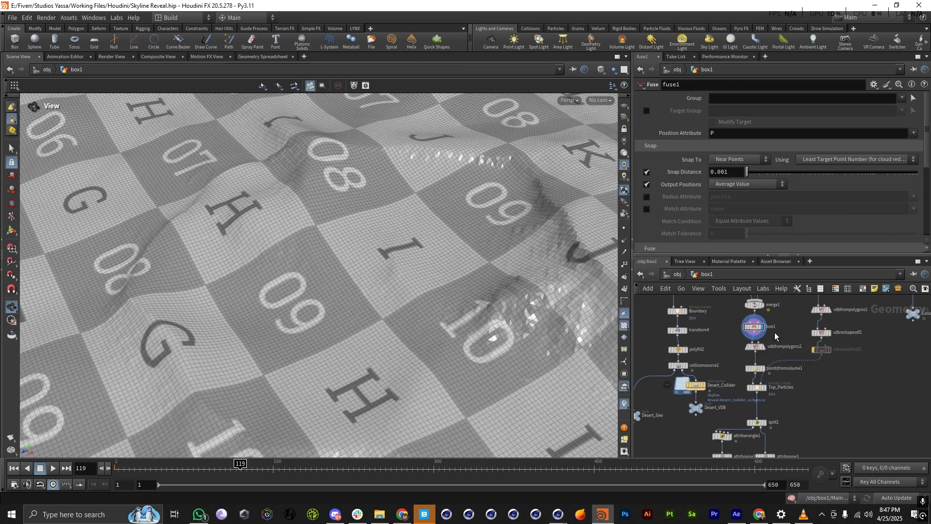
Return the display to vdbfrompolygons2 and view the shape of its volume from above and the side.
scroll(775, 336, up, 4)
click(747, 369)
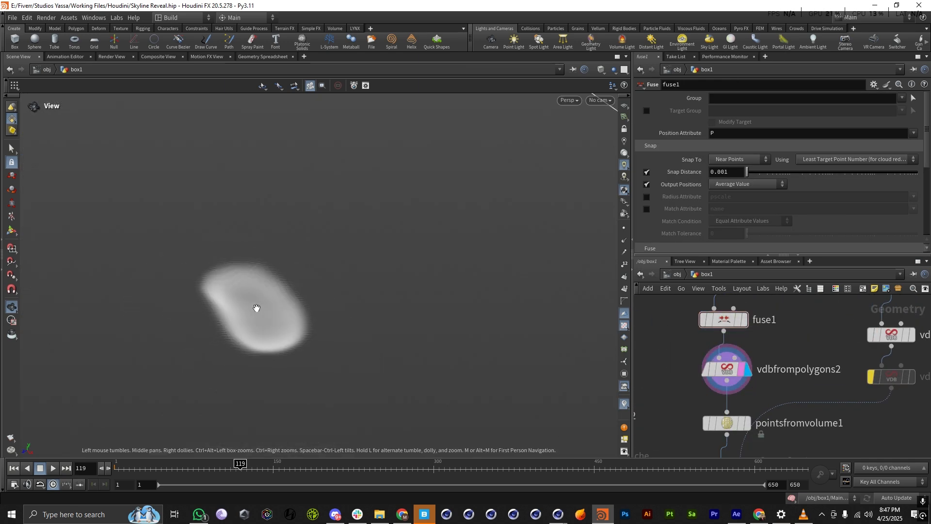
drag(256, 308, 273, 270)
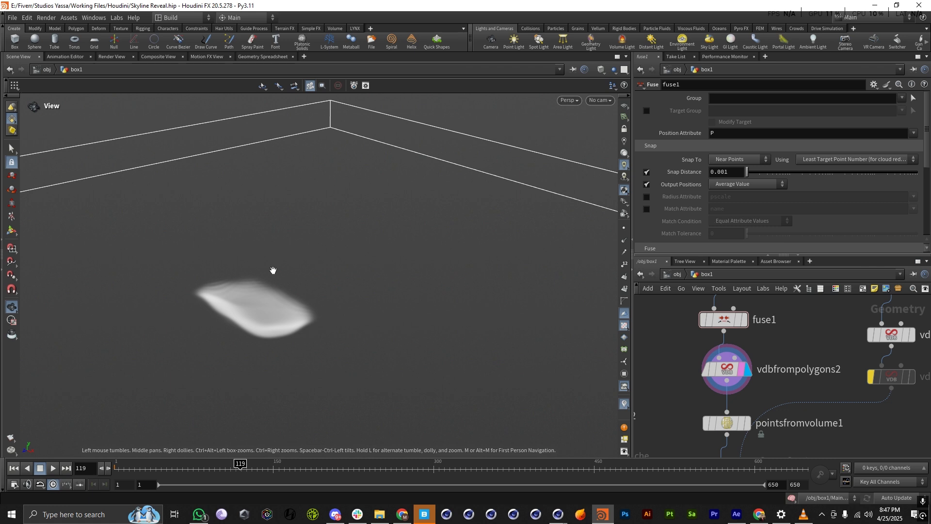
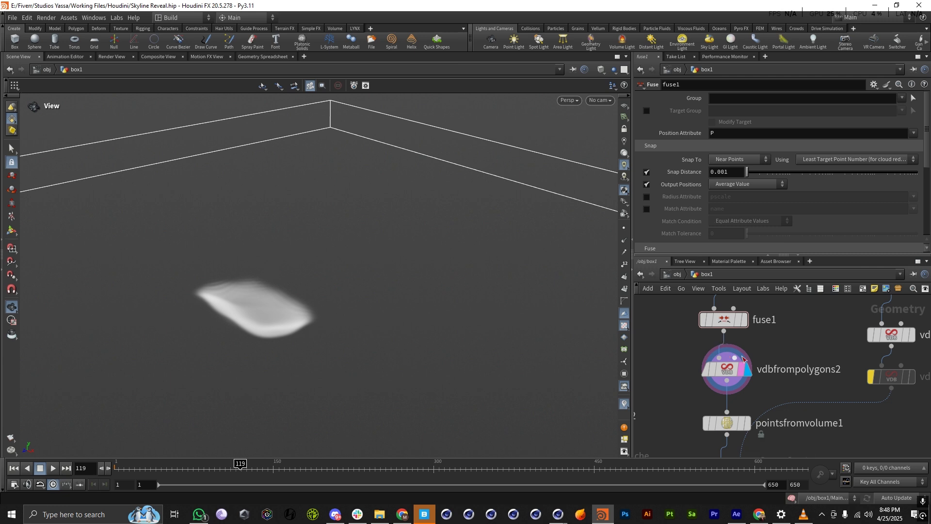
Display the pointsfromvolume1 node and examine its generated points up close from several angles.
scroll(806, 358, down, 4)
scroll(748, 406, up, 5)
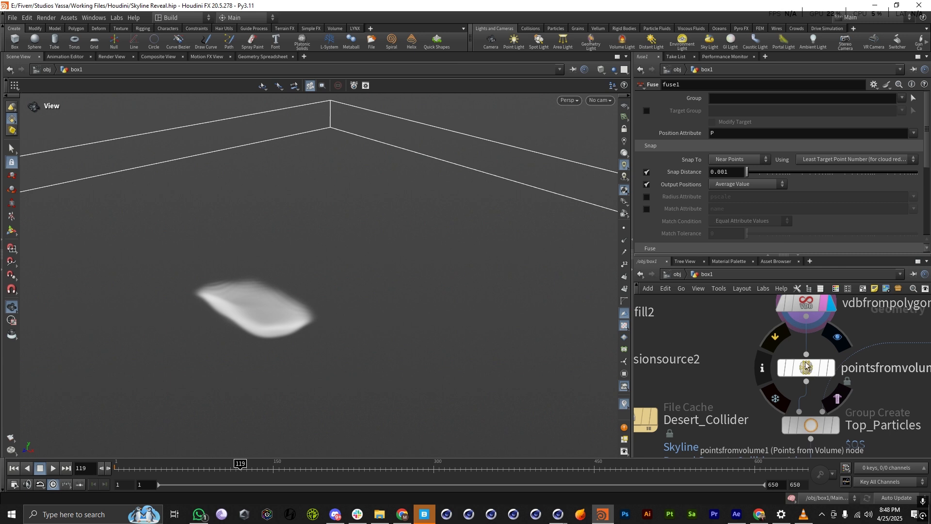
scroll(806, 367, down, 4)
scroll(771, 355, up, 6)
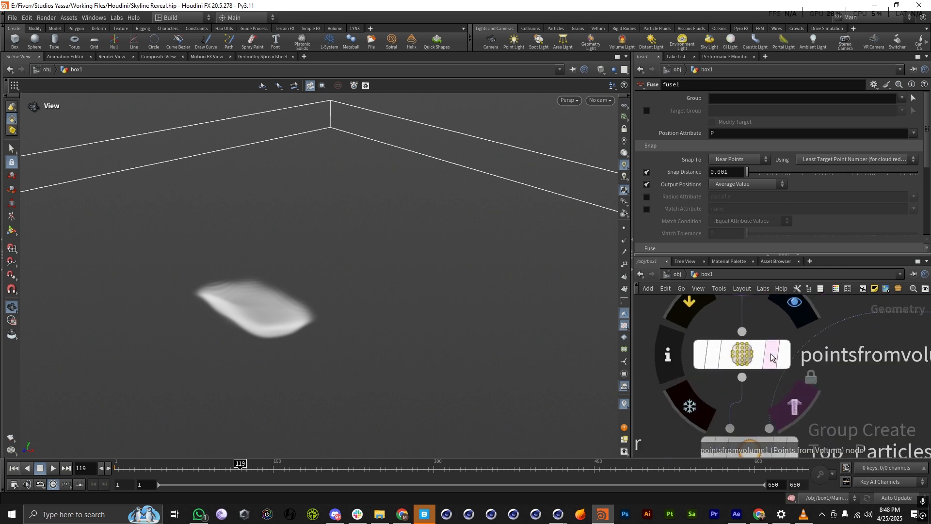
scroll(767, 371, down, 3)
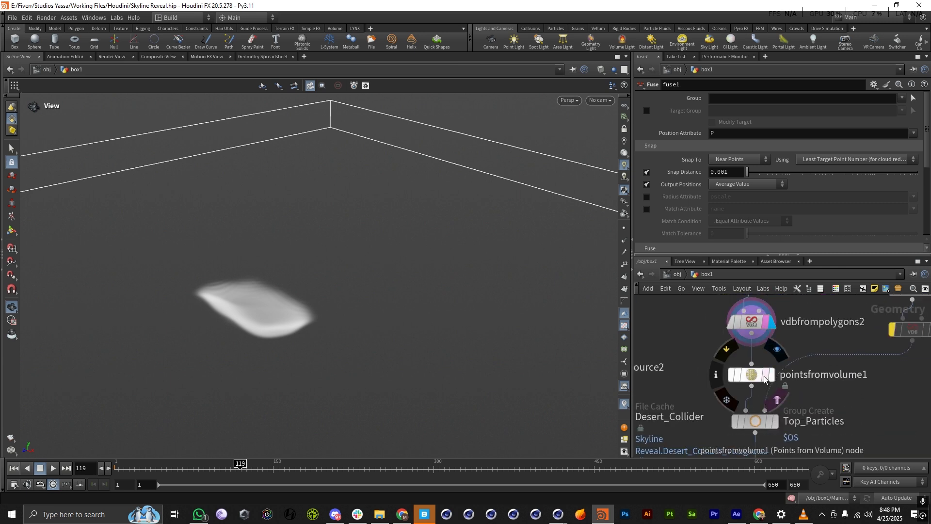
click(769, 375)
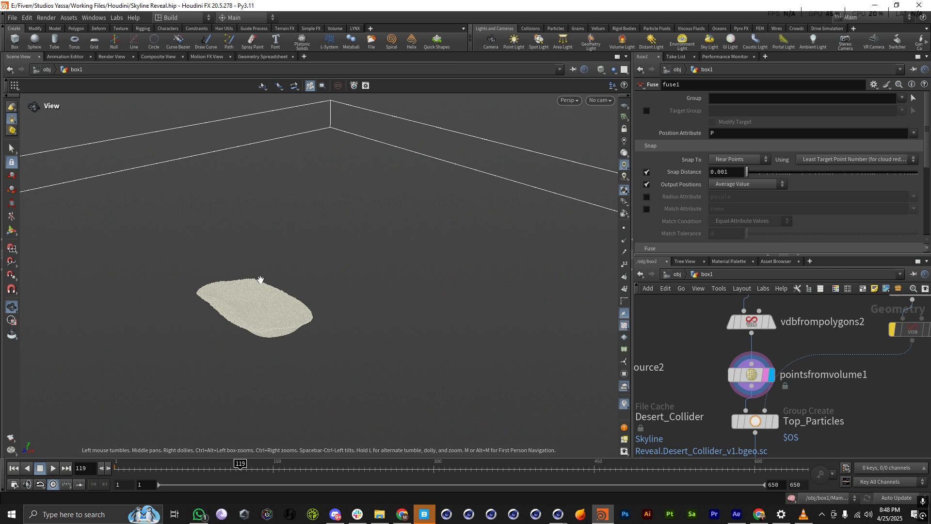
right_drag(260, 279, 259, 340)
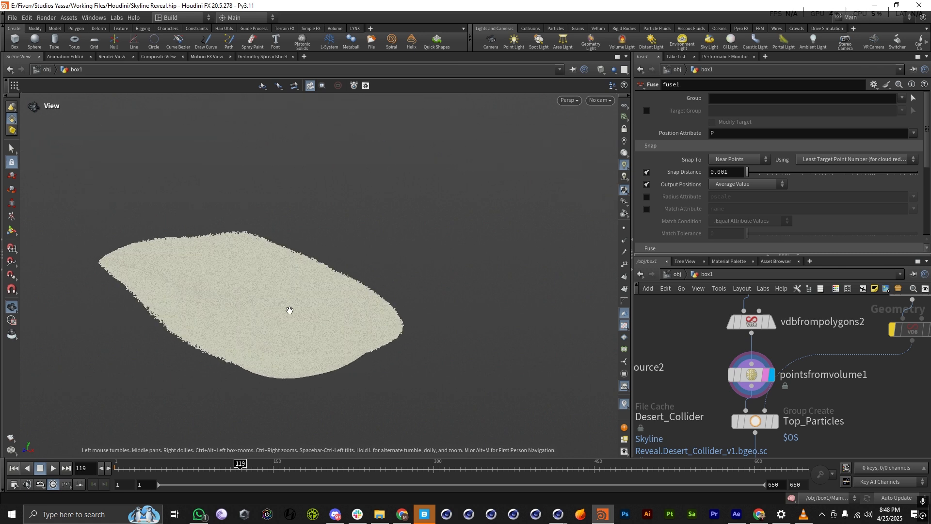
drag(260, 293, 187, 291)
right_drag(187, 291, 302, 323)
drag(302, 323, 343, 339)
right_drag(342, 339, 351, 318)
drag(351, 318, 427, 296)
Add a test VDB from Particles node branching off pointsfromvolume1 and set its minimum radius in voxels to 0.
scroll(779, 342, down, 7)
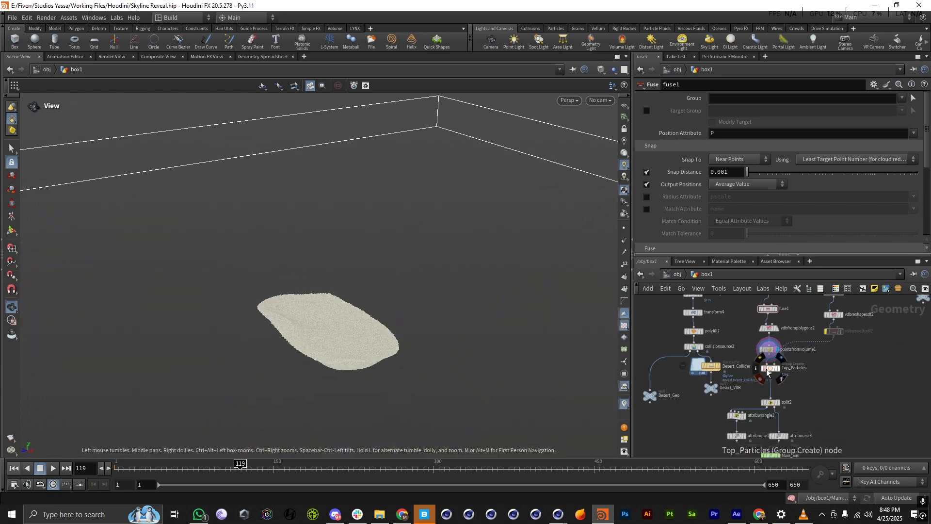
scroll(768, 369, up, 7)
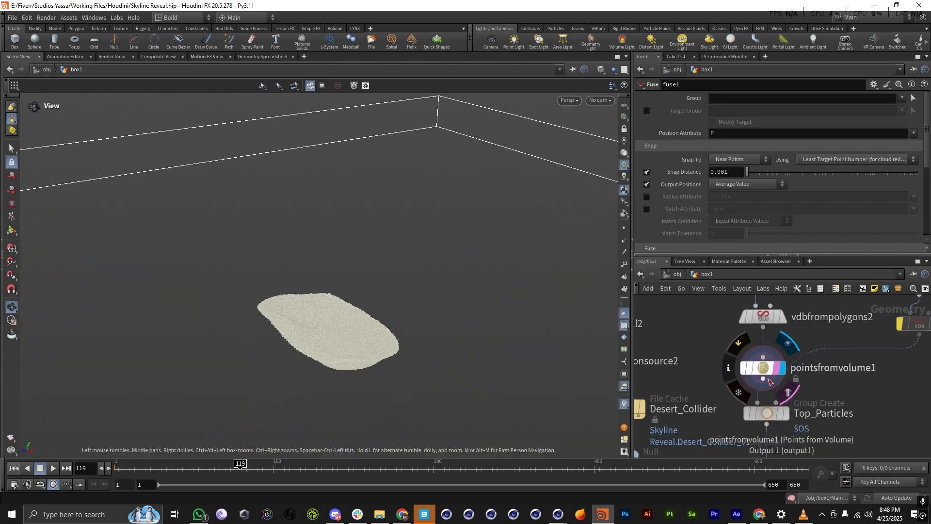
key(Tab)
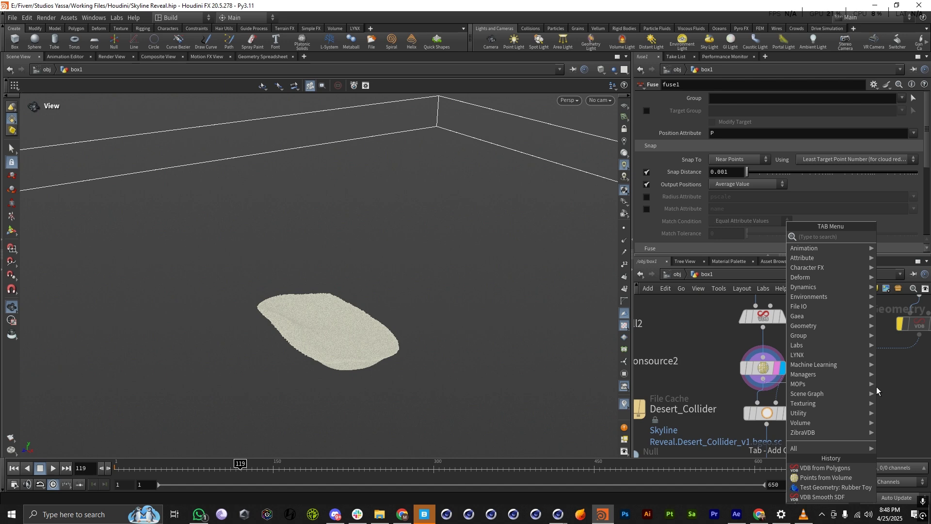
text(vdb r)
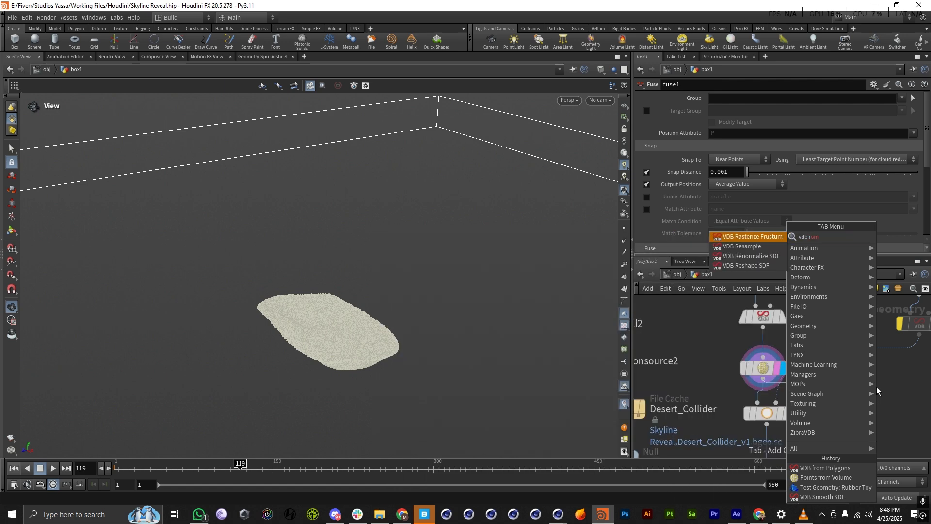
key(BackSpace)
key(BackSpace)
key(BackSpace)
text(fro)
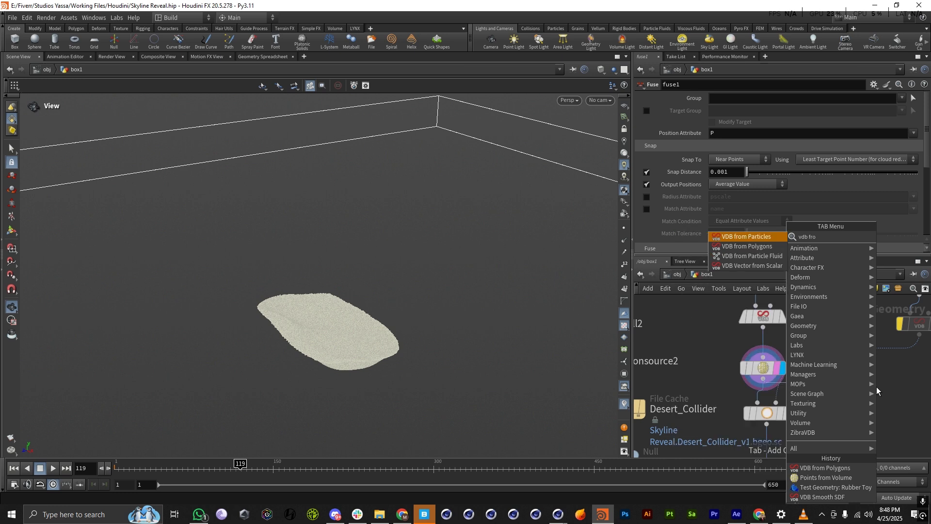
key(Return)
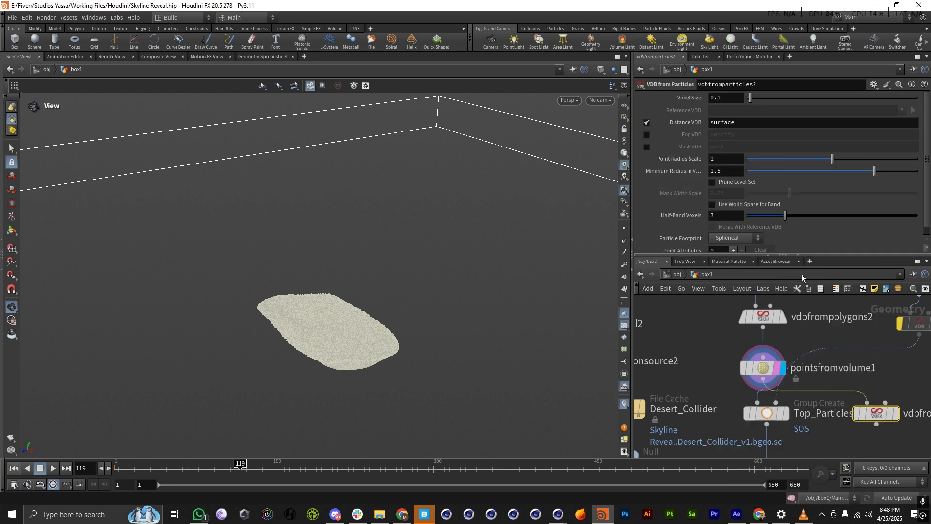
drag(867, 173, 747, 171)
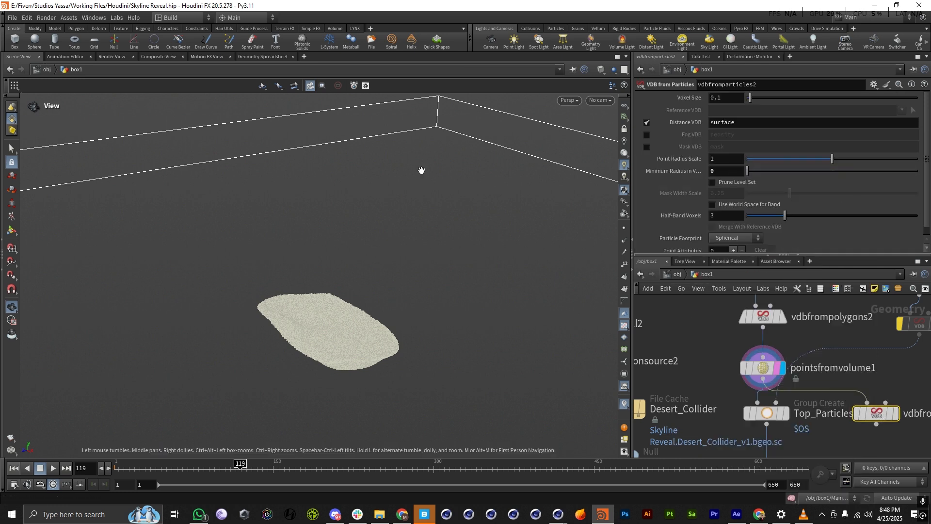
Display the test VDB from Particles node and examine its blocky volume up close.
click(892, 415)
scroll(316, 328, up, 5)
drag(316, 329, 249, 299)
scroll(248, 299, up, 5)
scroll(797, 402, down, 5)
Template the merge1 node and compare the particle volume with the surrounding terrain wireframe from several distances.
middle_drag(785, 334, 787, 374)
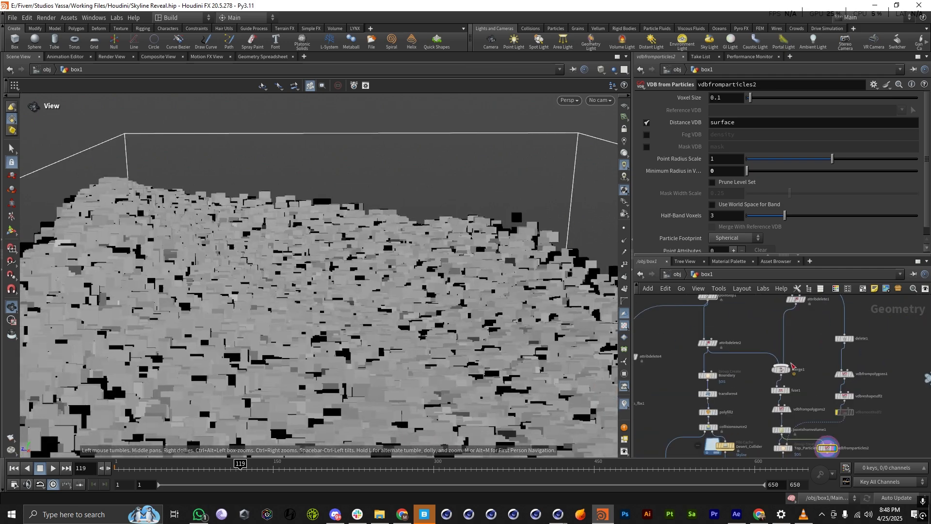
scroll(786, 374, up, 4)
click(793, 379)
scroll(317, 302, down, 5)
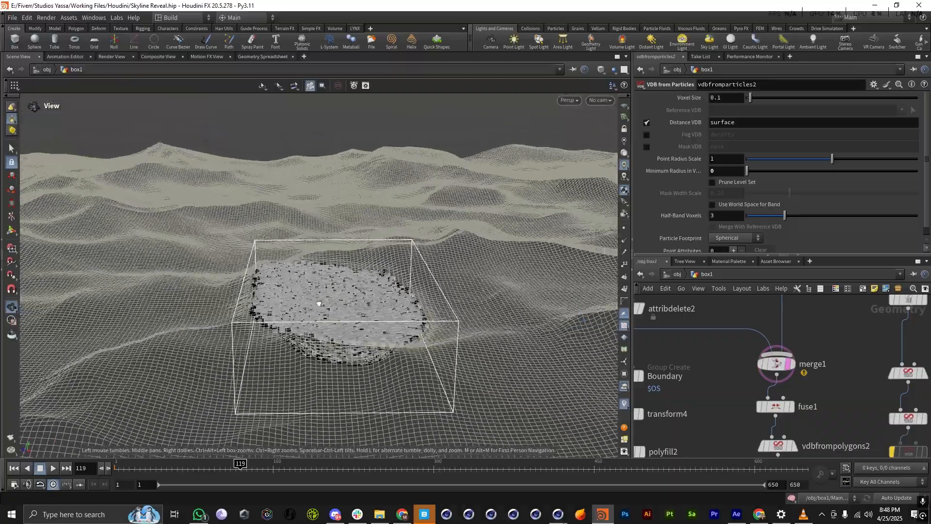
drag(319, 303, 437, 315)
scroll(401, 299, up, 4)
scroll(348, 323, down, 6)
scroll(333, 286, up, 6)
scroll(331, 297, down, 5)
scroll(771, 379, down, 5)
scroll(772, 381, down, 2)
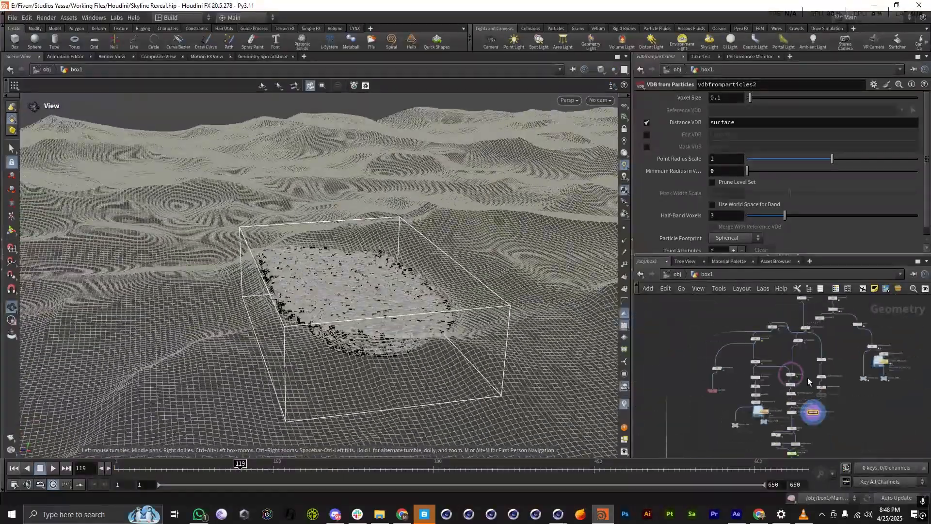
Delete the test VDB from Particles node beside the particle chain.
scroll(804, 401, up, 8)
key(Delete)
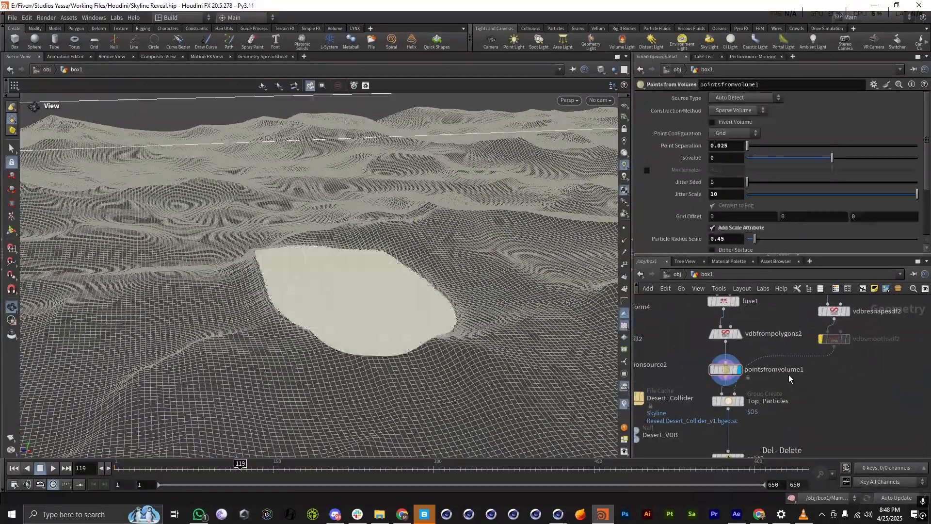
scroll(787, 377, down, 3)
scroll(790, 386, up, 3)
scroll(795, 398, down, 3)
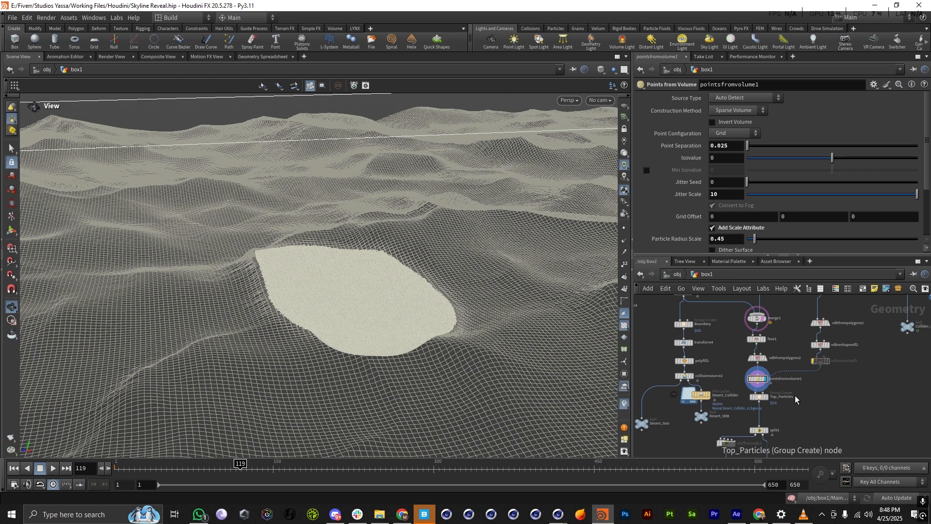
Display the Top_Particles group node and examine which points it selects from above, up close and from the side.
scroll(756, 390, down, 3)
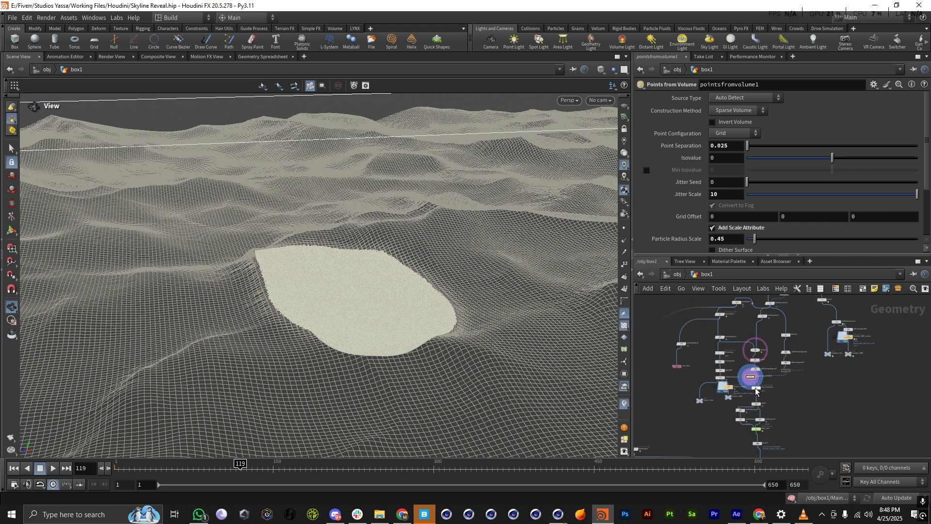
scroll(756, 390, up, 5)
click(775, 387)
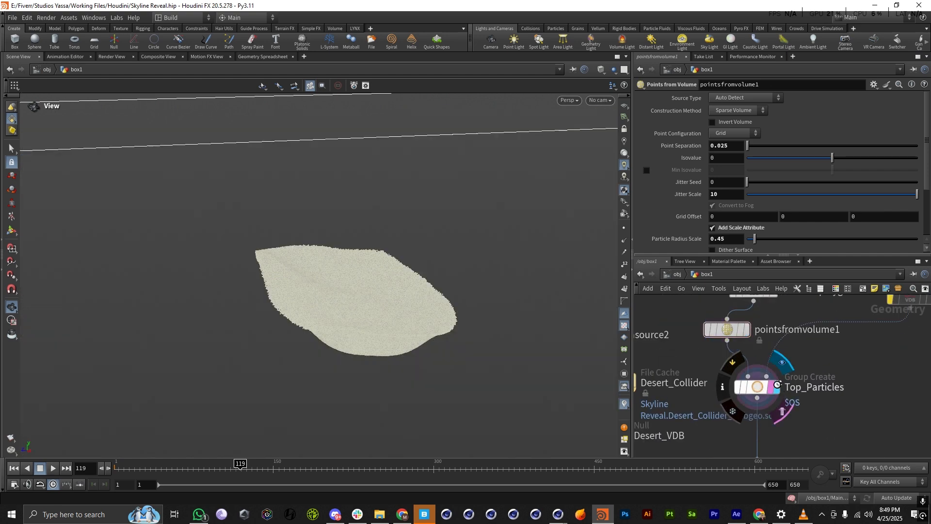
scroll(355, 283, up, 5)
drag(430, 278, 370, 260)
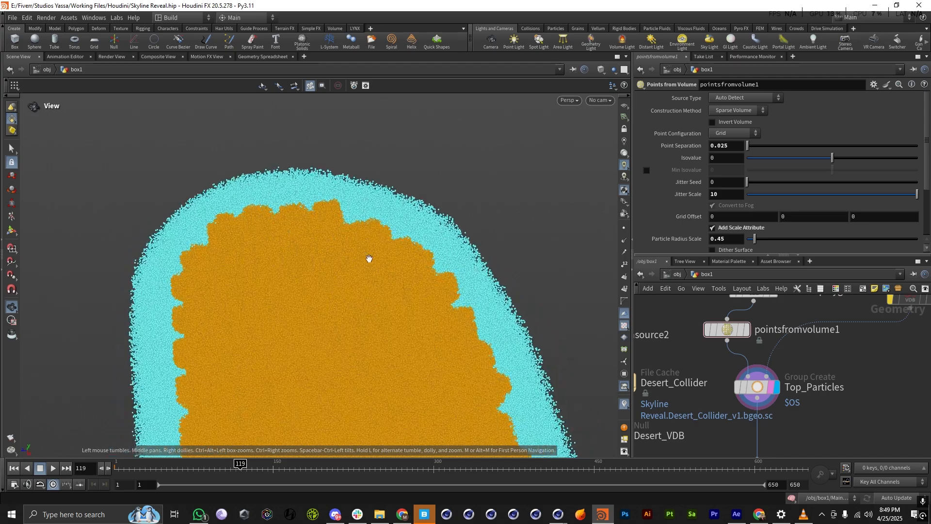
scroll(336, 263, down, 4)
scroll(315, 290, up, 5)
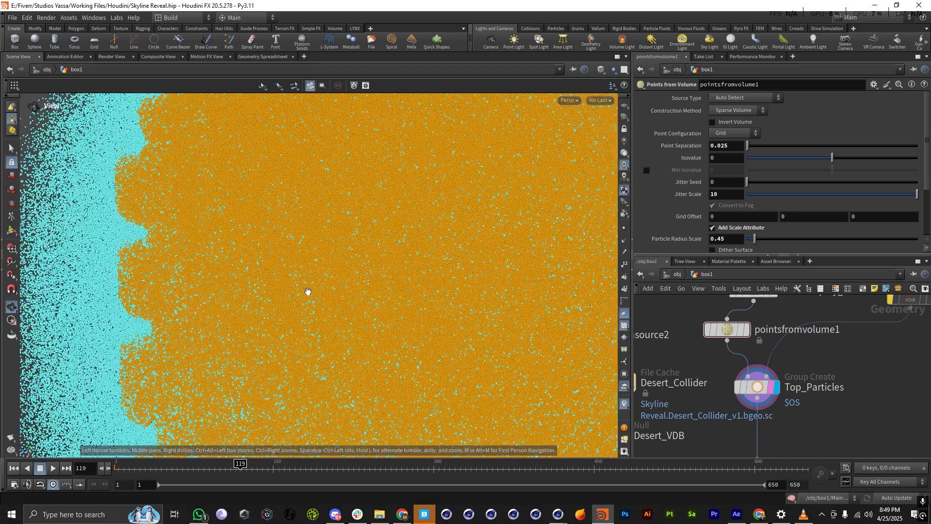
scroll(266, 291, down, 3)
drag(267, 291, 252, 202)
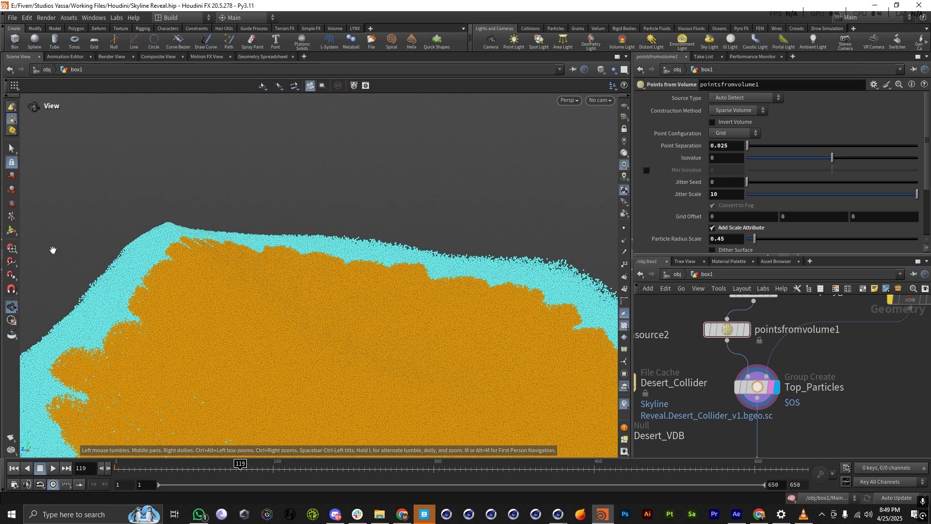
scroll(248, 301, down, 5)
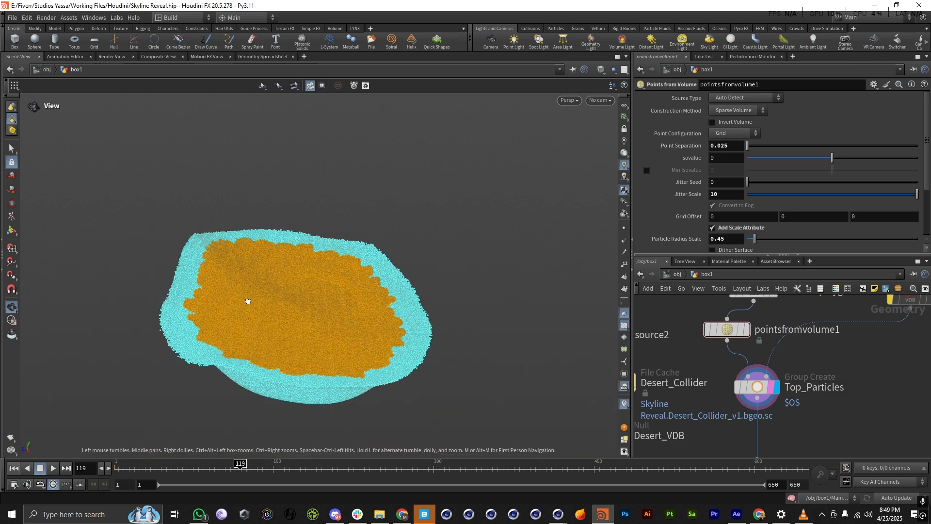
Display the attribtransfer1 node and view the Cd color pattern transferred onto the terrain.
scroll(757, 410, down, 6)
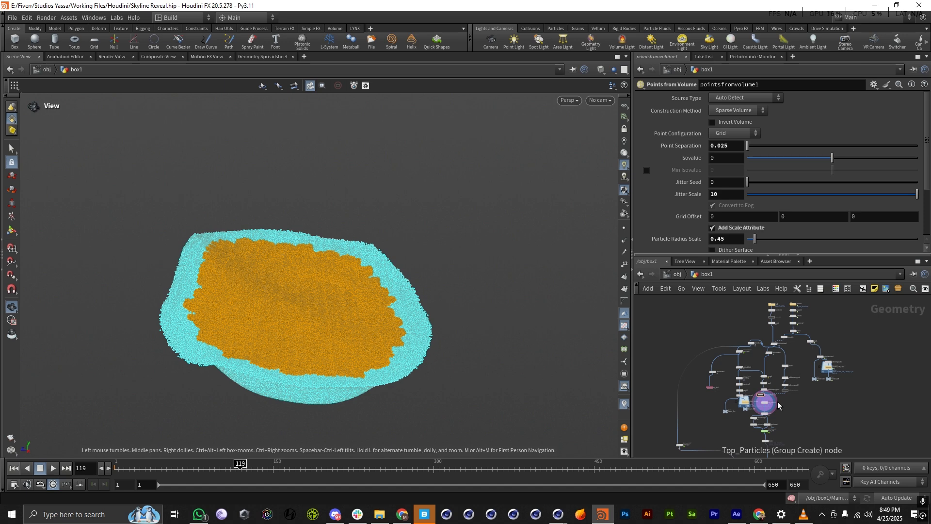
scroll(787, 366, up, 8)
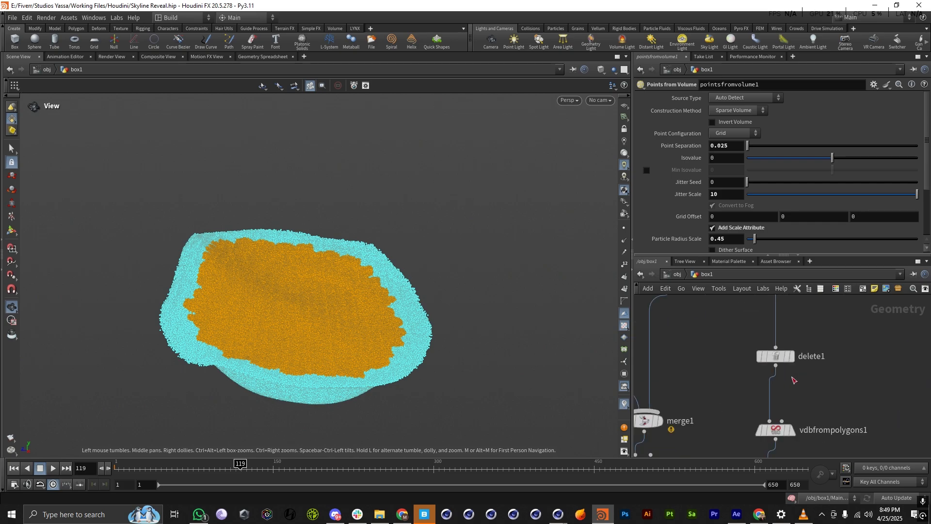
scroll(794, 358, down, 7)
scroll(783, 336, up, 5)
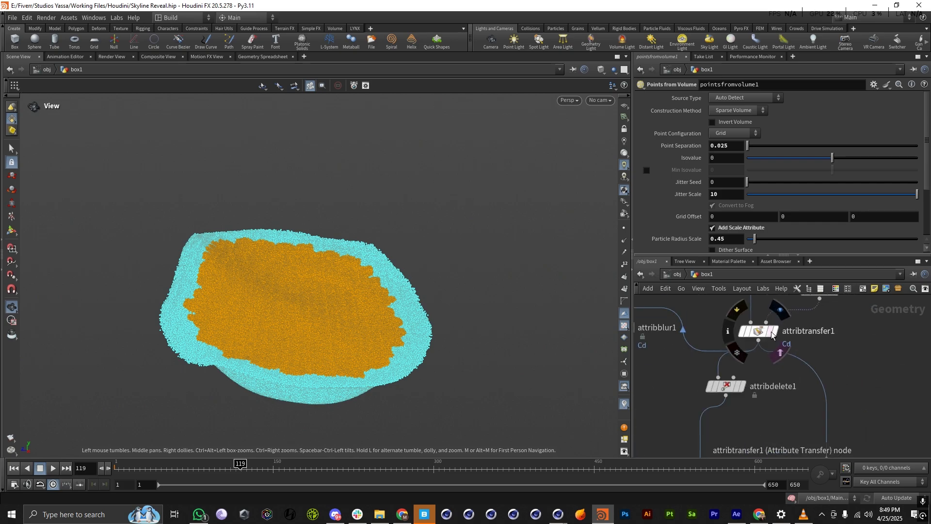
click(774, 334)
drag(263, 331, 293, 307)
scroll(293, 307, up, 4)
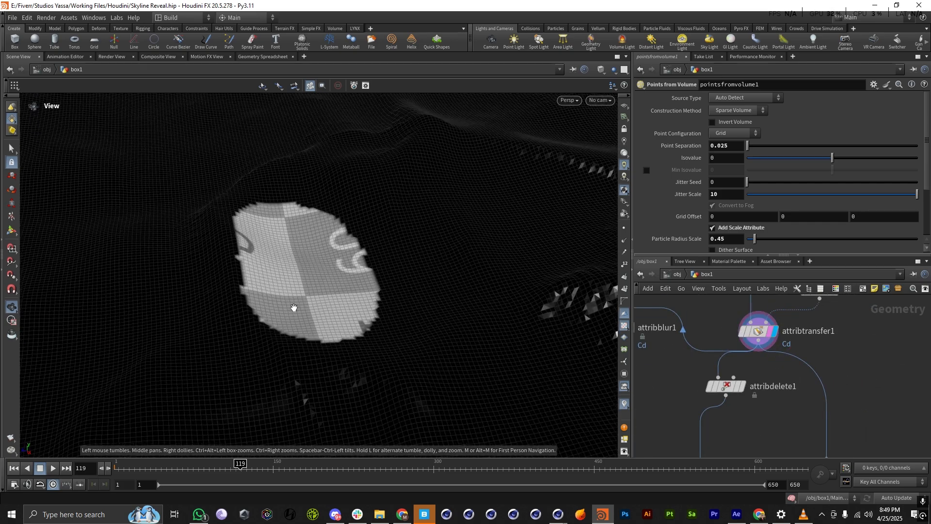
scroll(316, 304, down, 4)
Display and select the delete1 node to examine its filter expression and the remaining terrain patch from several angles.
scroll(756, 334, down, 2)
middle_drag(837, 454, 802, 393)
scroll(797, 405, up, 5)
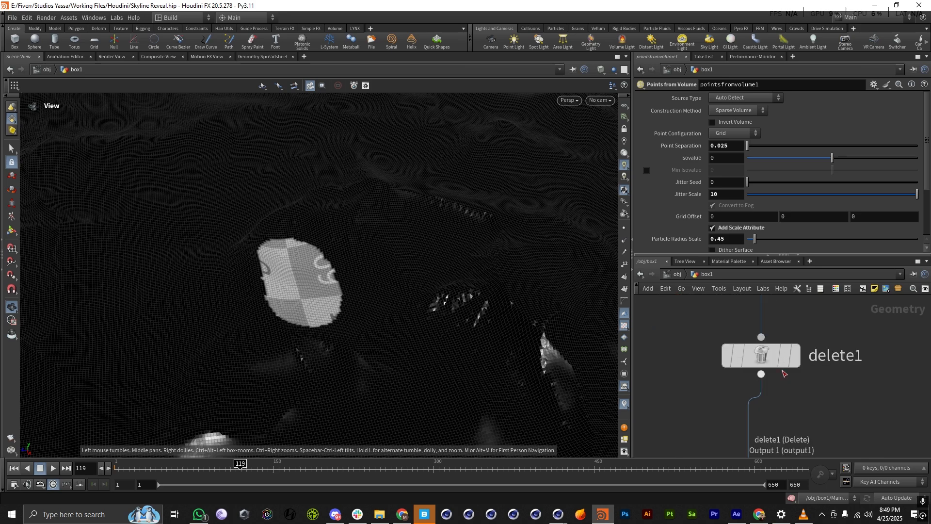
click(795, 356)
drag(278, 288, 289, 299)
click(759, 356)
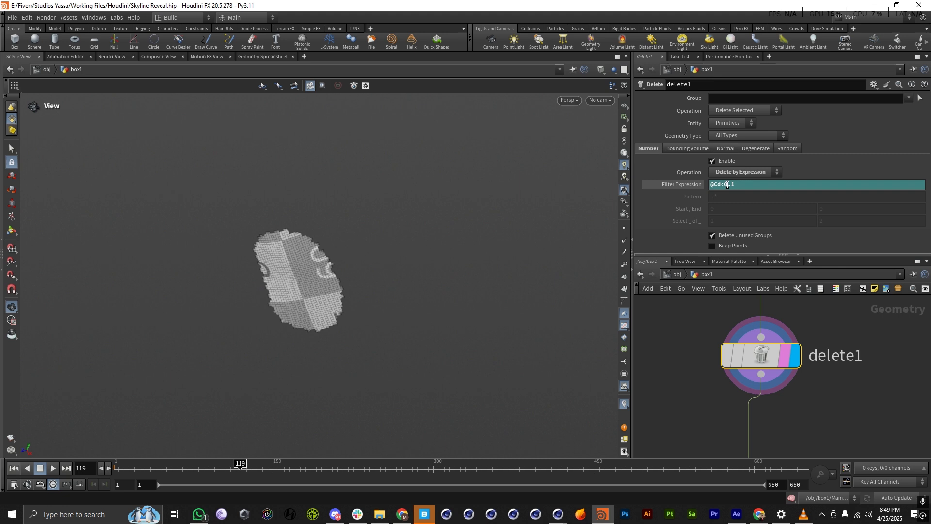
scroll(764, 340, down, 4)
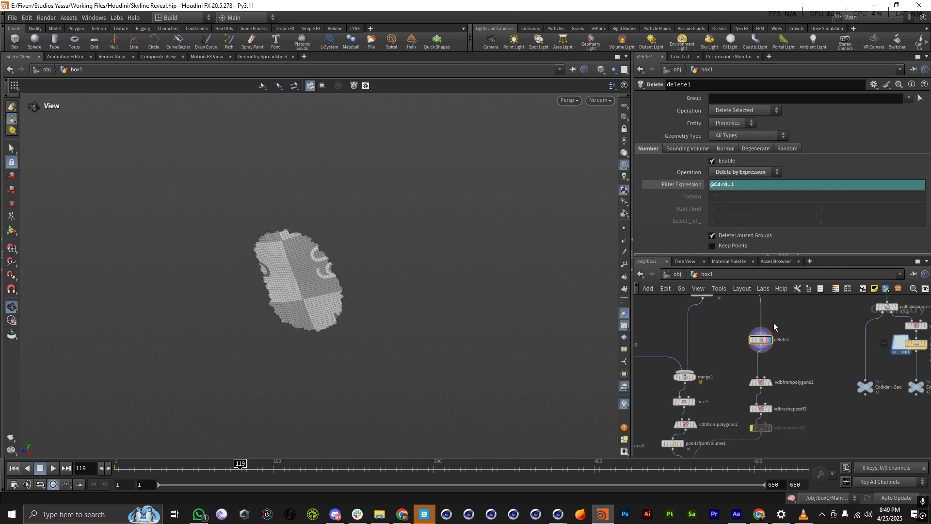
scroll(764, 353, up, 4)
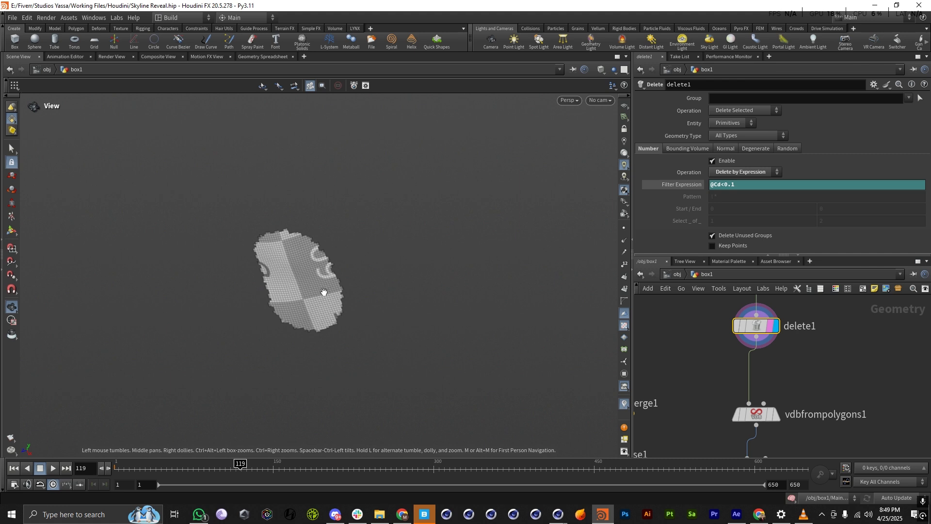
drag(324, 292, 282, 239)
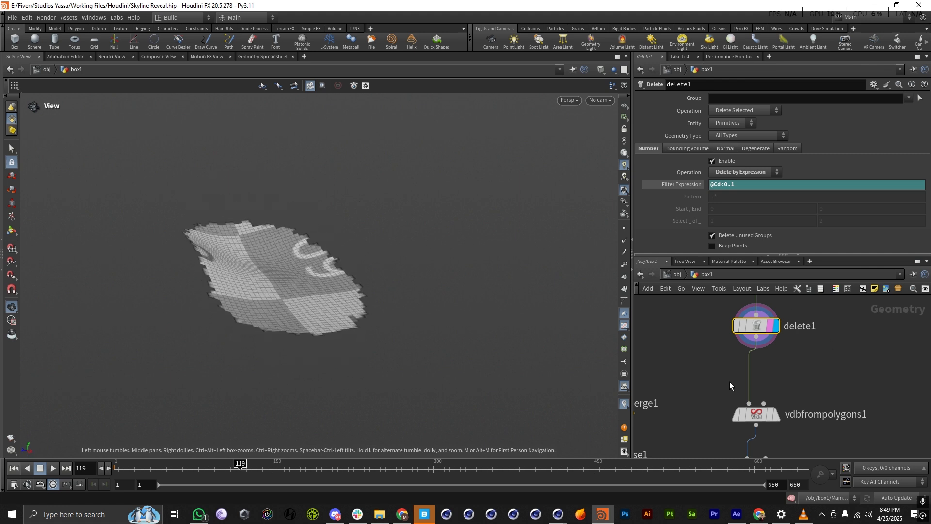
drag(371, 276, 335, 310)
scroll(794, 344, down, 3)
scroll(794, 343, down, 2)
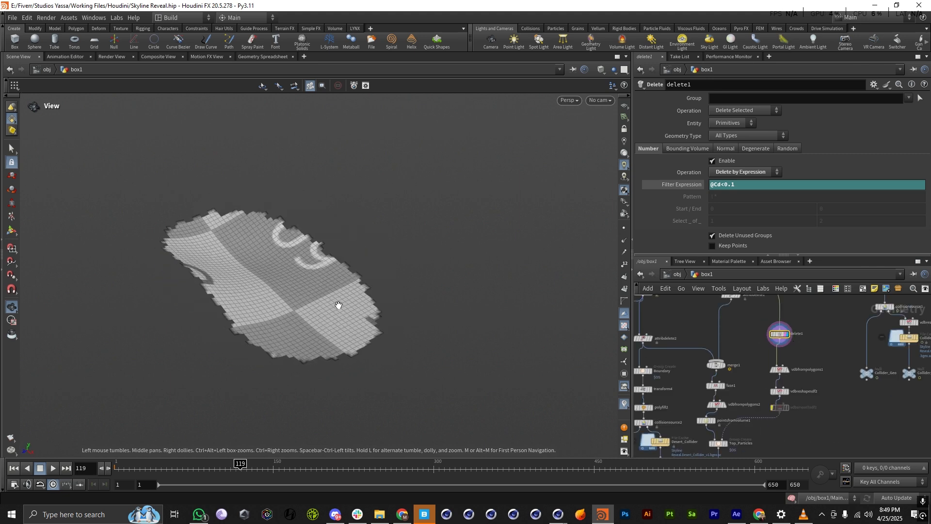
Display the vdbfrompolygons1 node and view its volume's bounding box from the side.
scroll(771, 369, up, 4)
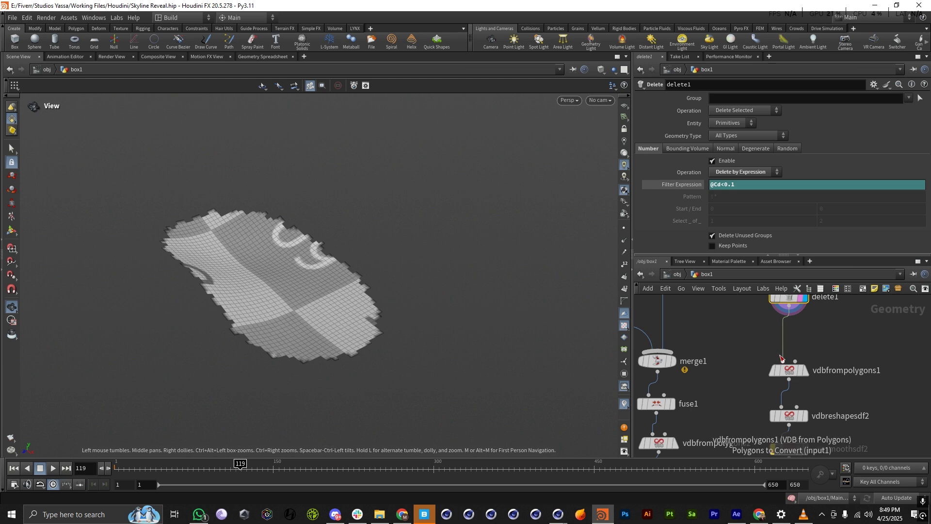
mouse_move(804, 375)
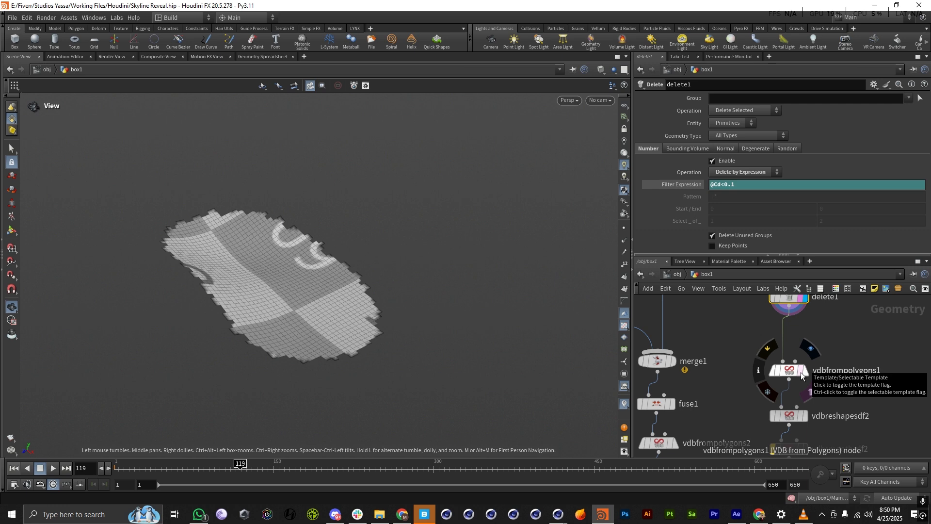
click(801, 375)
click(807, 374)
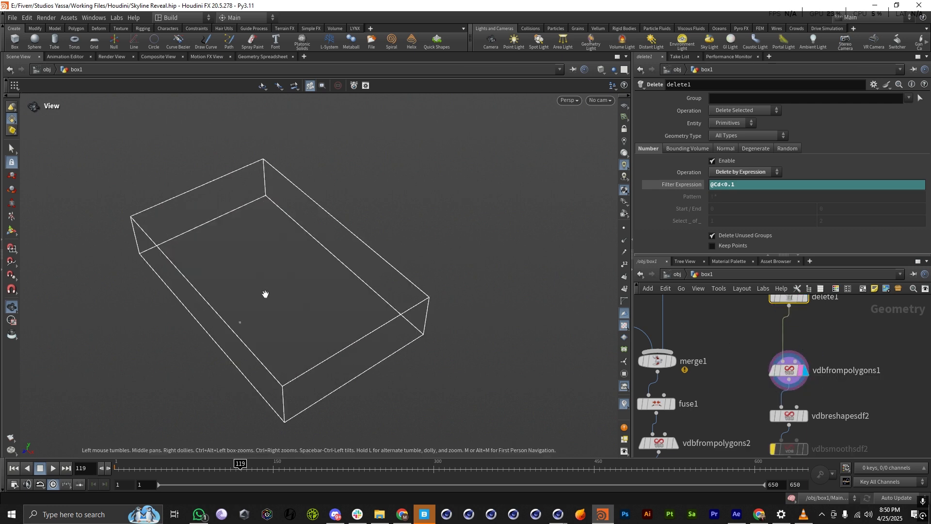
drag(280, 314, 289, 257)
Return the display to delete1 and inspect the open terrain patch from below and above.
scroll(752, 401, down, 4)
scroll(780, 339, up, 5)
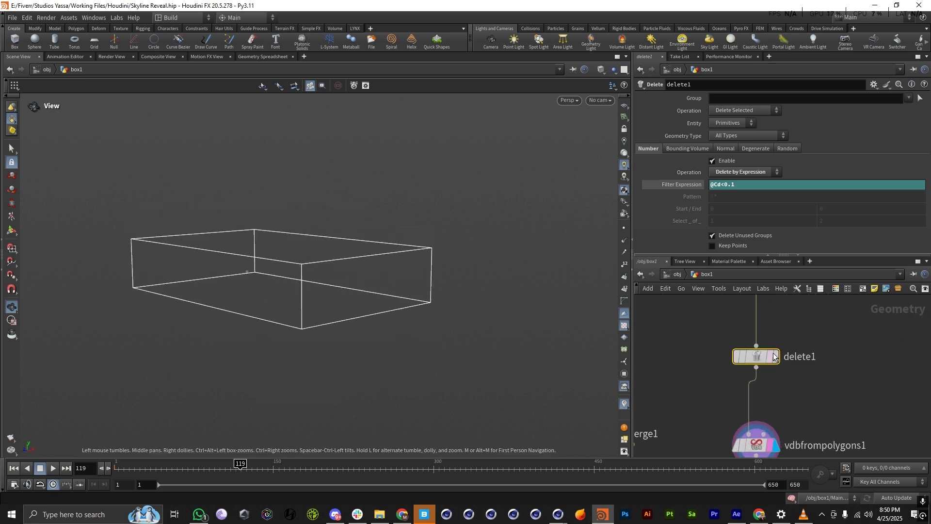
click(773, 357)
mouse_move(342, 274)
mouse_down()
mouse_move(315, 253)
mouse_move(300, 257)
mouse_up()
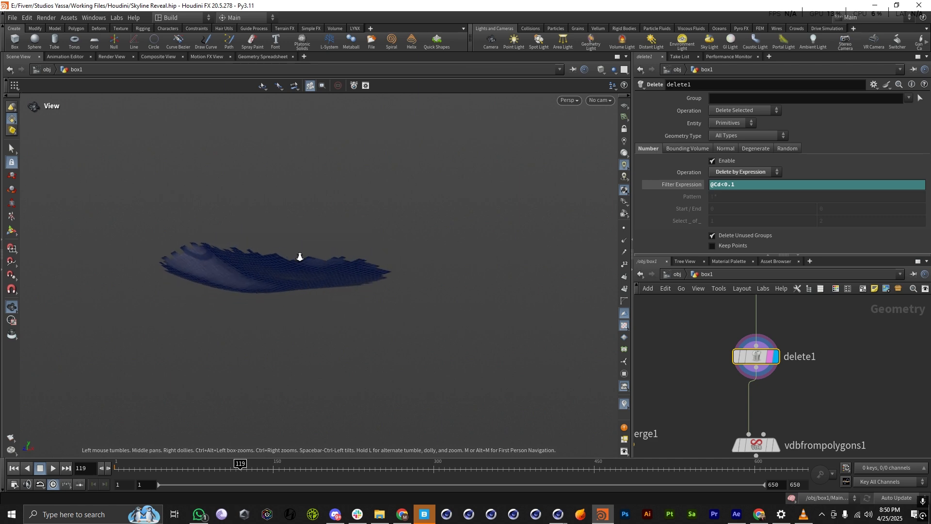
scroll(299, 257, up, 5)
drag(224, 267, 241, 296)
scroll(746, 367, down, 5)
Switch the display back to vdbfrompolygons1 and bring the VDB Reshape SDF node beneath it into view.
scroll(757, 406, up, 5)
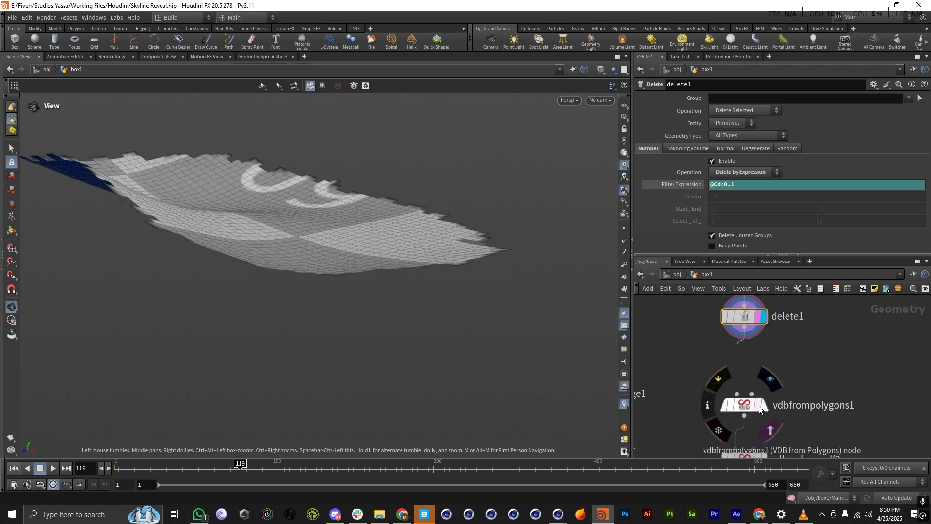
click(759, 410)
scroll(746, 359, down, 5)
scroll(749, 370, up, 3)
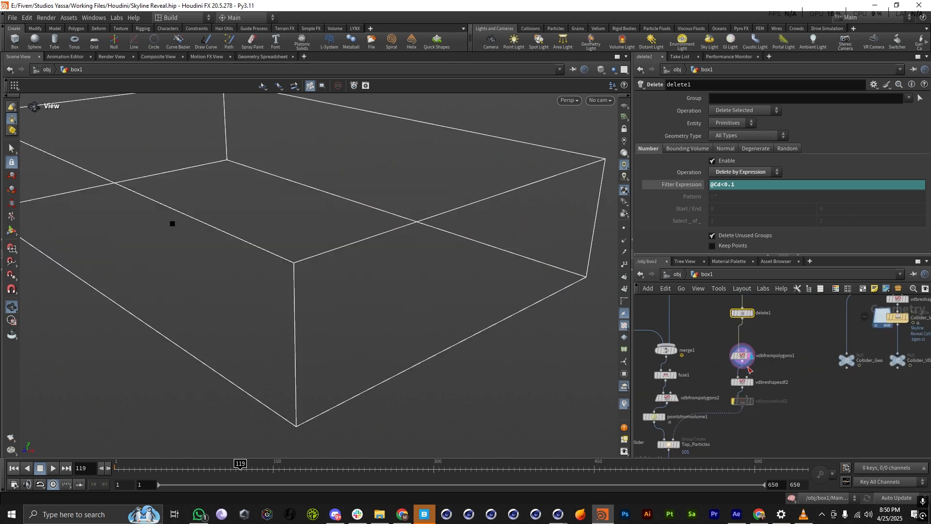
Display and select the vdbreshapesdf2 node and examine its dilated volume from above and from the side.
scroll(749, 369, up, 3)
click(754, 385)
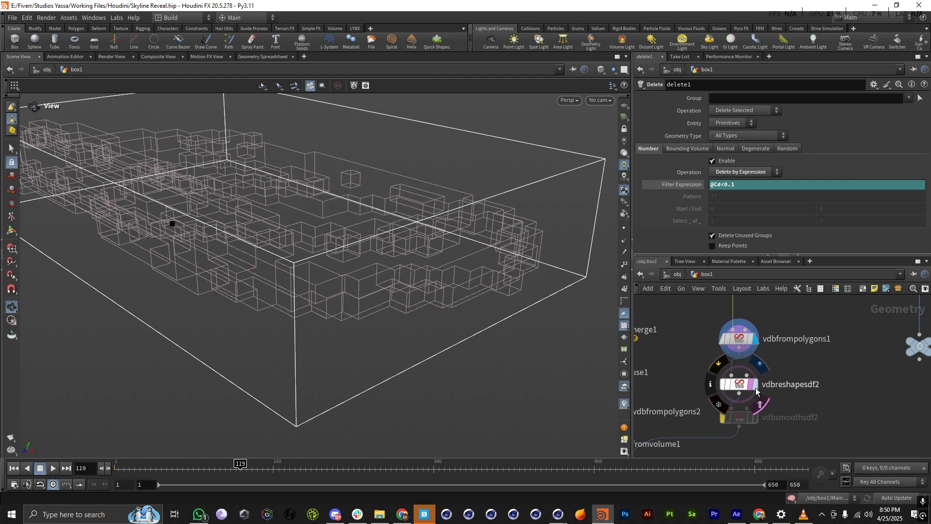
click(739, 384)
drag(354, 199, 296, 276)
right_drag(314, 271, 145, 283)
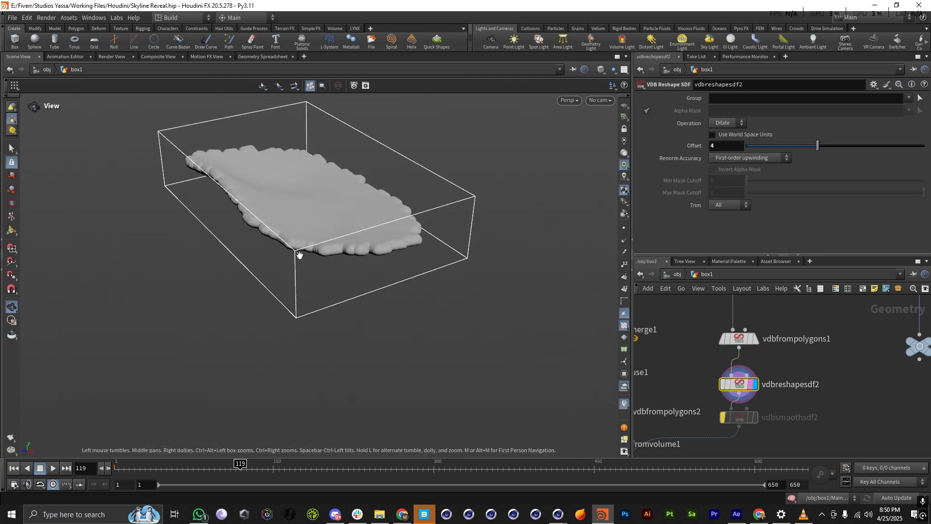
drag(317, 234, 303, 220)
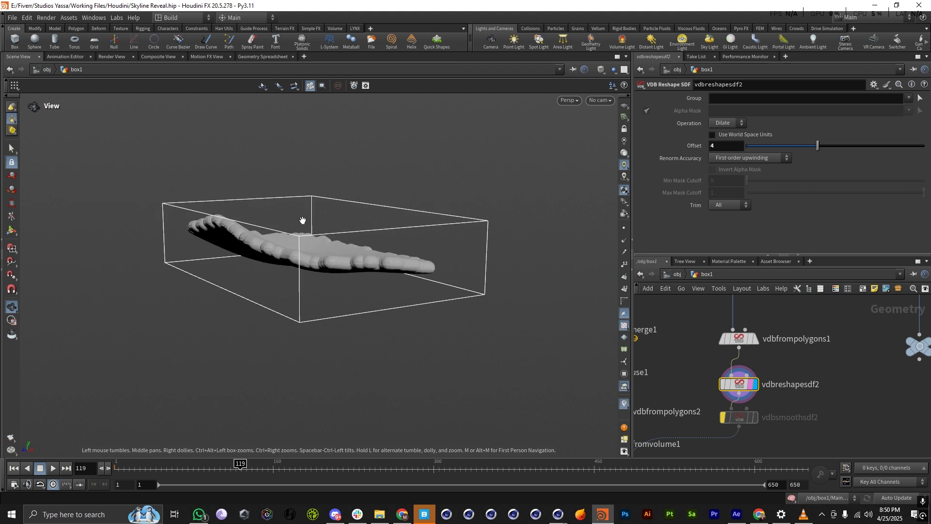
Set the dilate offset of vdbreshapesdf2 to 1 and inspect the volume from a closer, higher angle.
scroll(784, 376, down, 4)
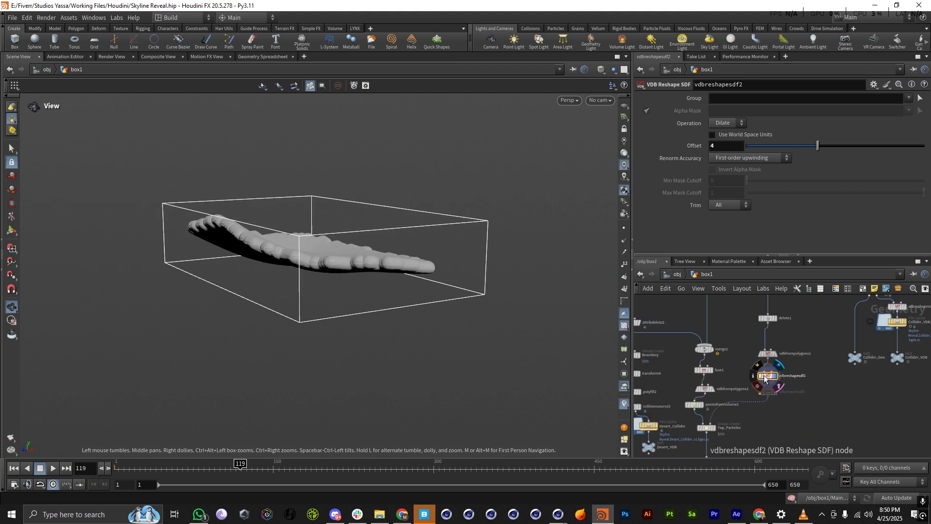
drag(721, 147, 572, 149)
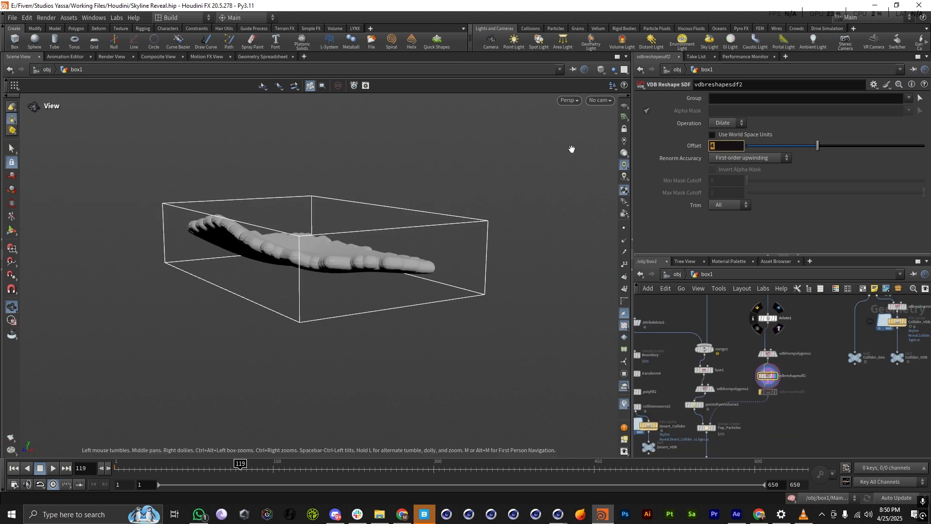
text(1)
key(Return)
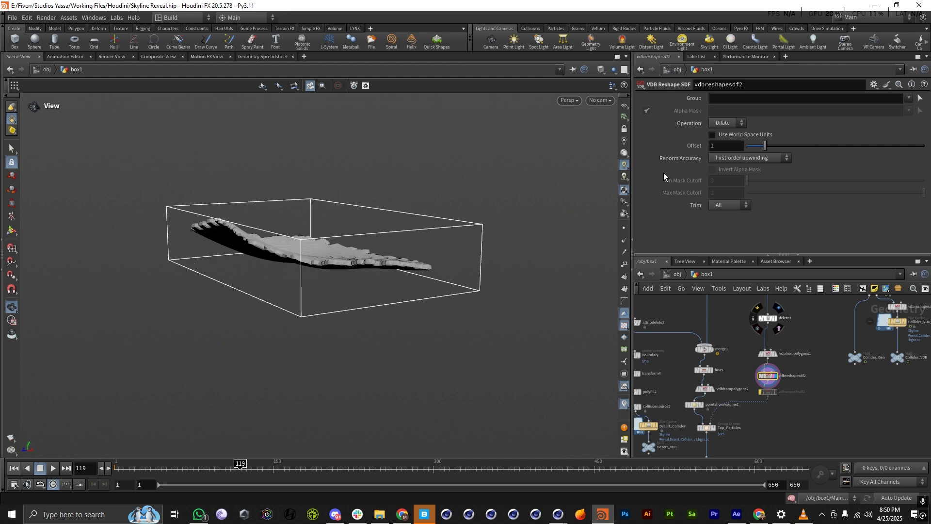
drag(368, 268, 366, 258)
right_drag(366, 258, 305, 267)
mouse_move(306, 266)
mouse_down()
mouse_move(284, 264)
mouse_move(301, 272)
mouse_up()
Set the dilate offset of vdbreshapesdf2 back to 4.
click(711, 145)
text(4)
key(Return)
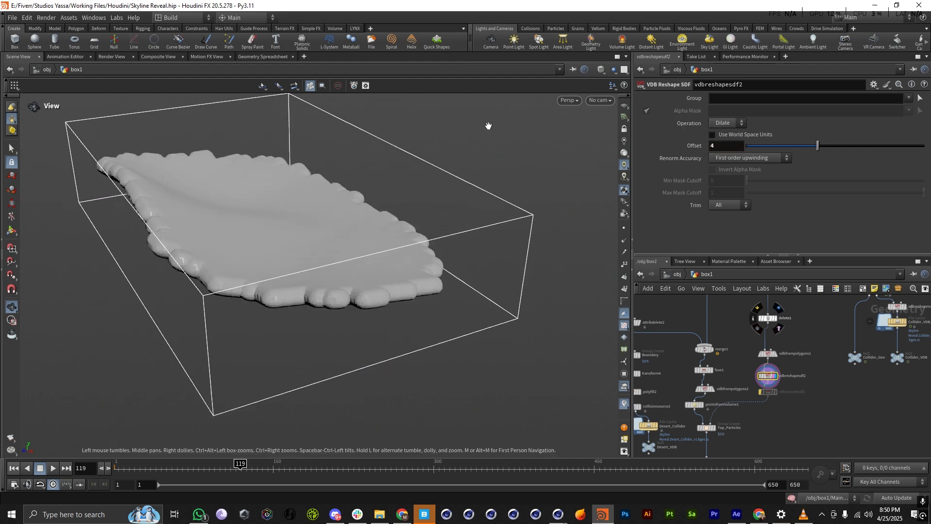
Select and display the Top_Particles group node and review its available Bounding Type options without changing the current one.
scroll(763, 386, up, 5)
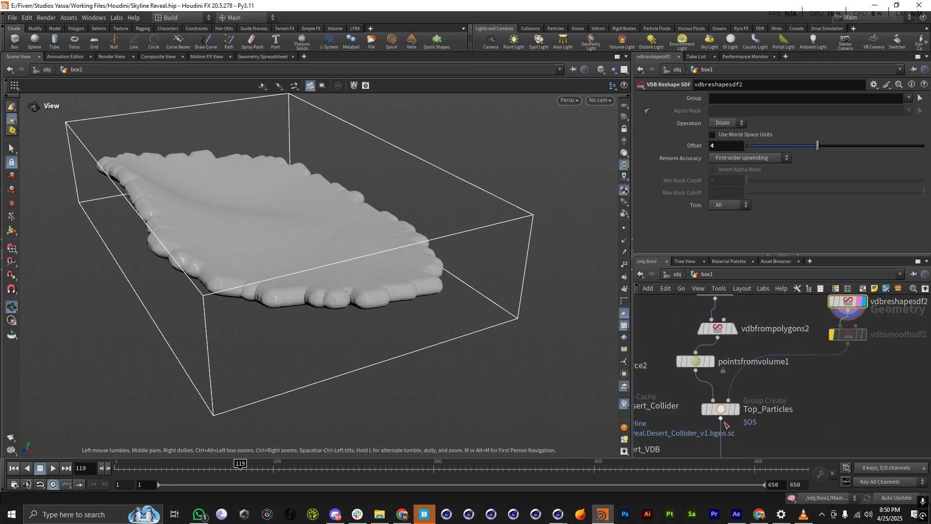
click(720, 410)
click(736, 408)
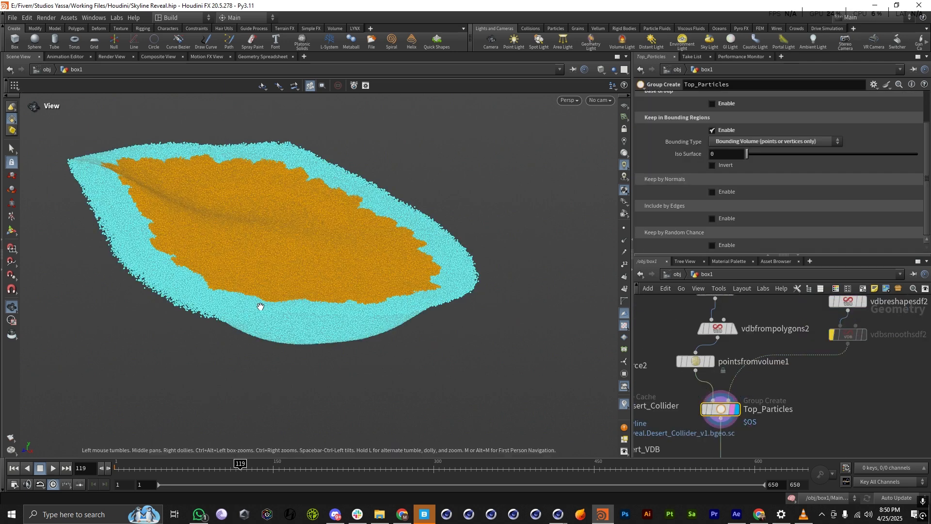
scroll(742, 165, up, 2)
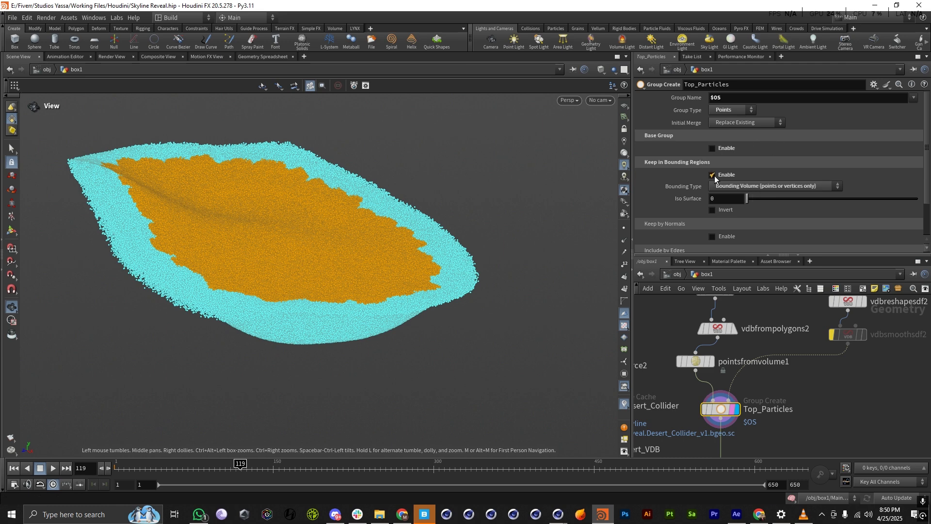
click(724, 187)
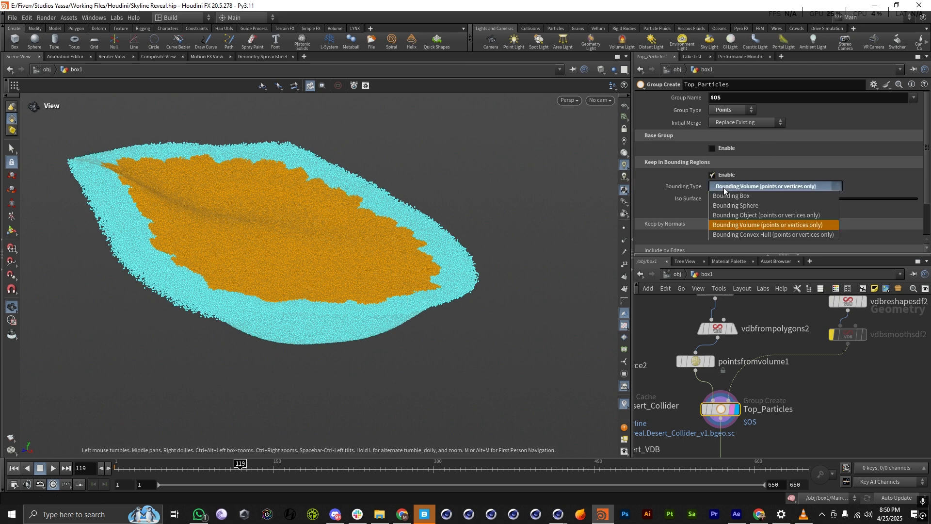
click(800, 417)
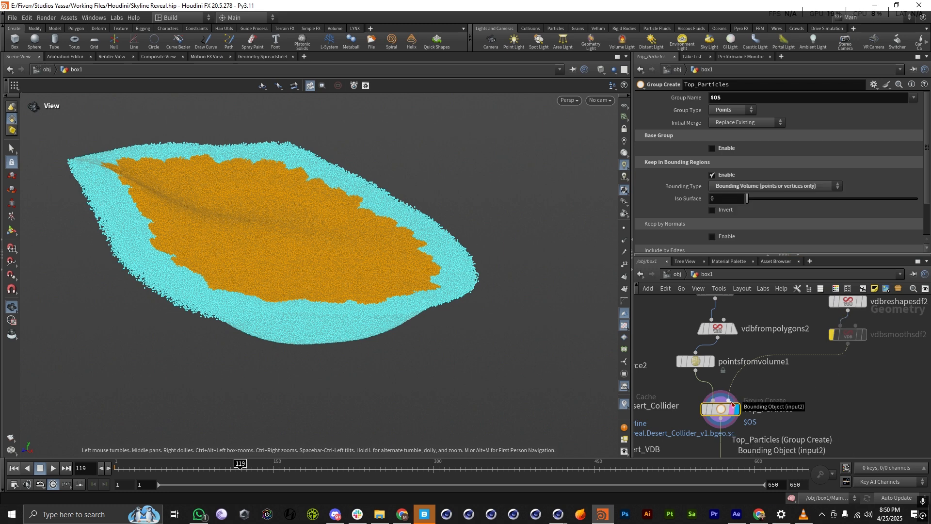
Examine the grouped and ungrouped points of Top_Particles up close and from above.
scroll(208, 243, up, 10)
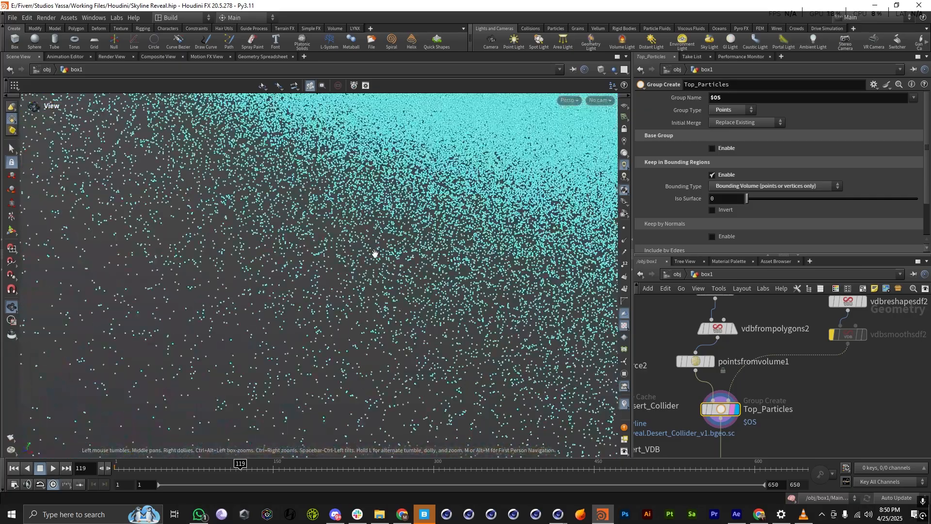
scroll(249, 286, down, 12)
drag(249, 286, 299, 293)
scroll(291, 265, up, 4)
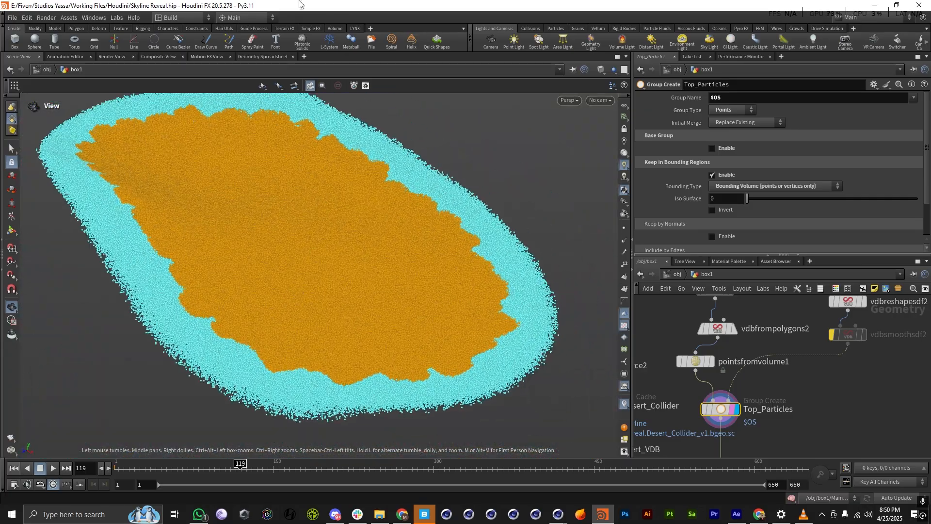
Select and display the split2 node below Top_Particles and view its first output from the side.
scroll(767, 378, down, 8)
scroll(764, 395, up, 6)
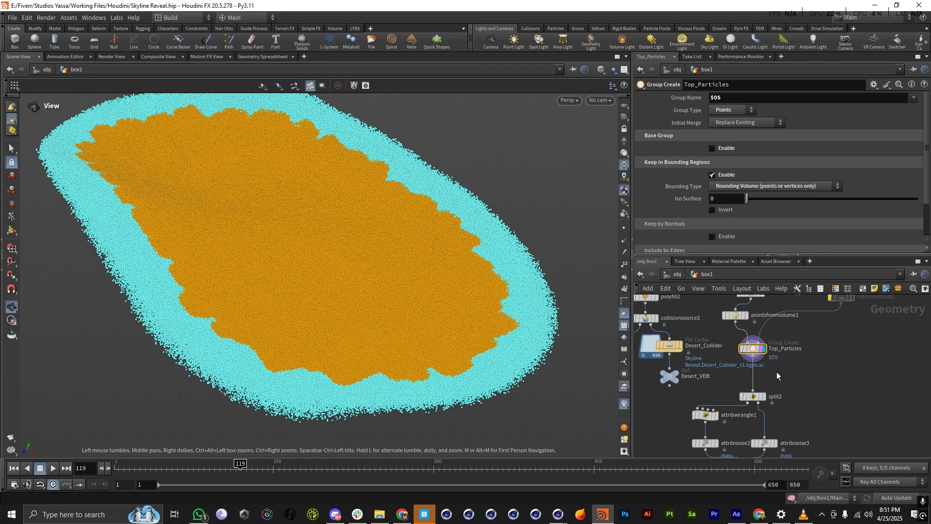
click(760, 399)
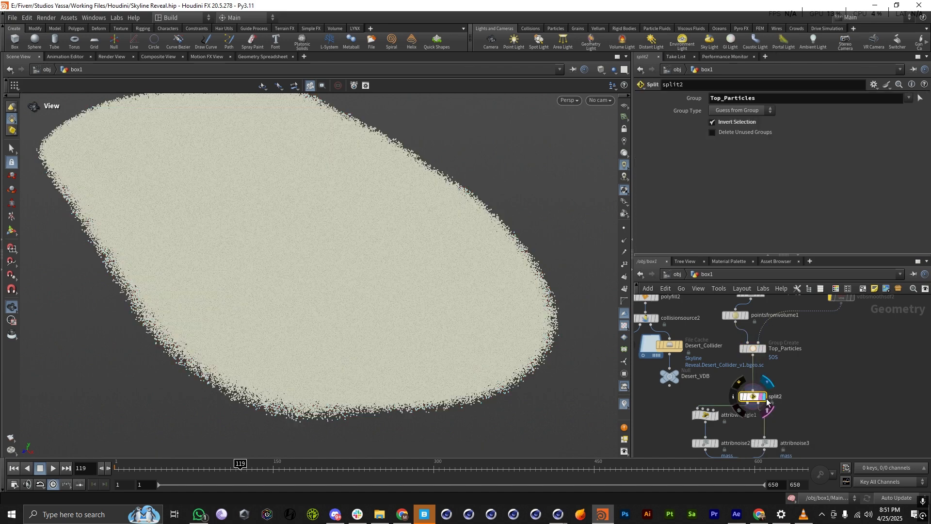
click(763, 397)
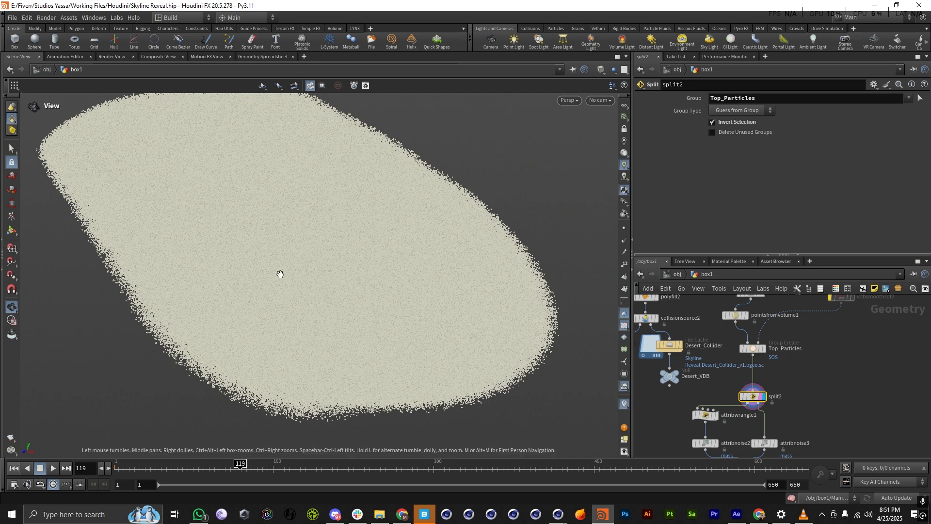
drag(345, 254, 341, 228)
scroll(737, 346, up, 6)
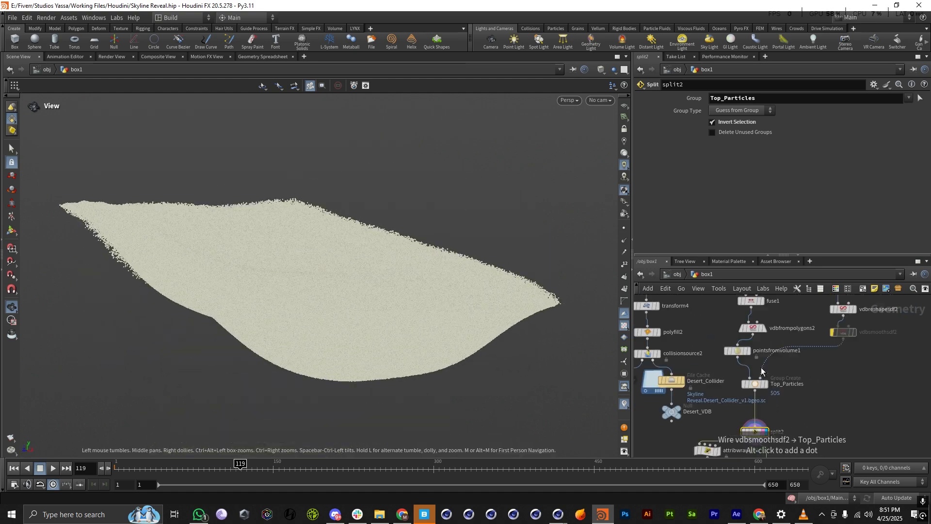
Select the pointsfromvolume1 node to examine its settings and trace its connection through Top_Particles to split2.
click(736, 347)
scroll(736, 347, down, 6)
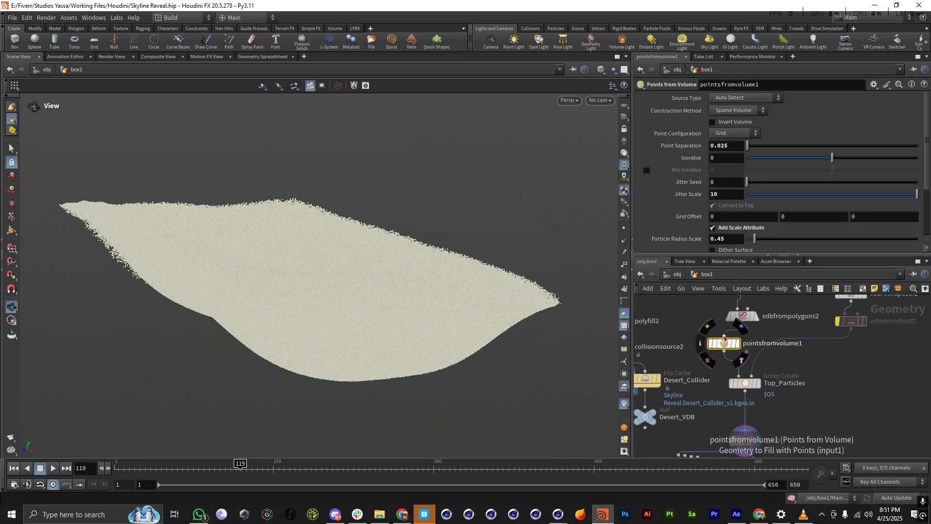
scroll(736, 358, up, 6)
scroll(737, 358, down, 5)
scroll(736, 354, up, 5)
mouse_move(736, 352)
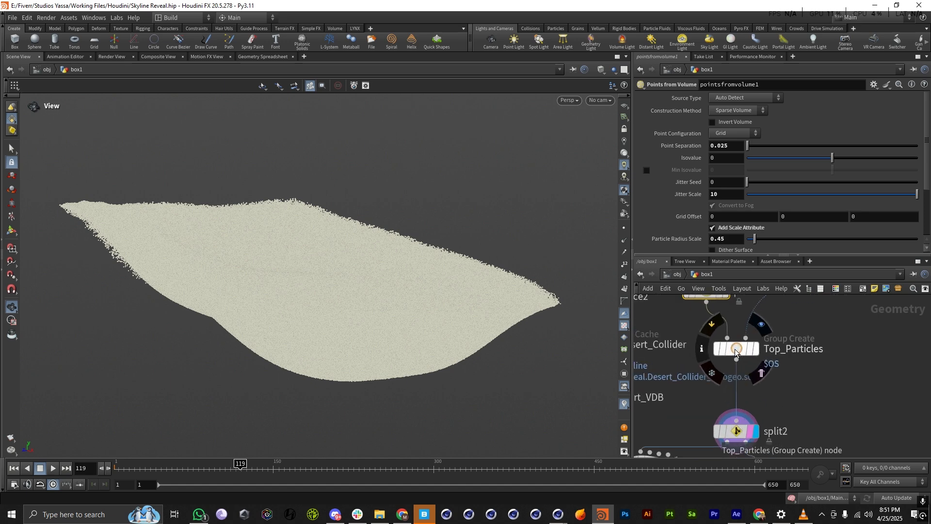
scroll(749, 387, down, 4)
scroll(749, 372, up, 4)
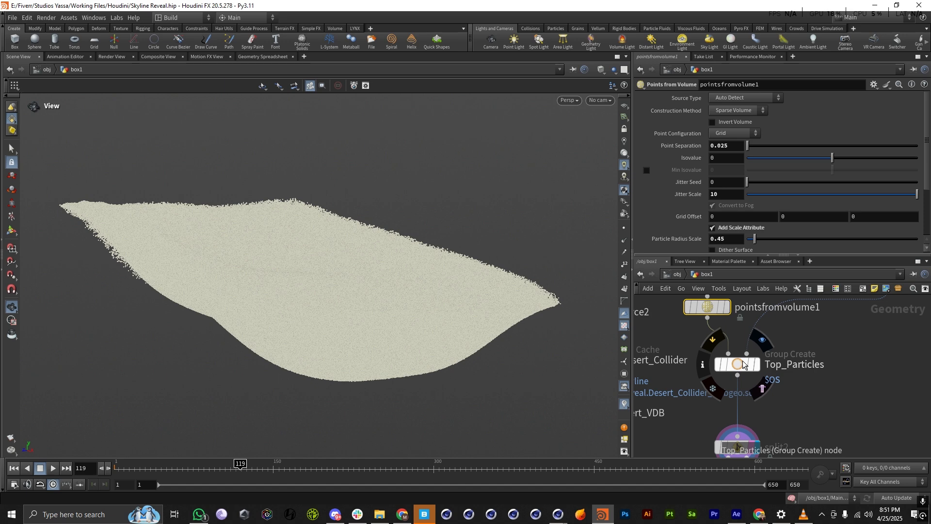
scroll(744, 364, down, 4)
scroll(741, 383, up, 4)
Select split2 and trace its two outputs through the wrangle and noise nodes to Main_Sim.
click(738, 411)
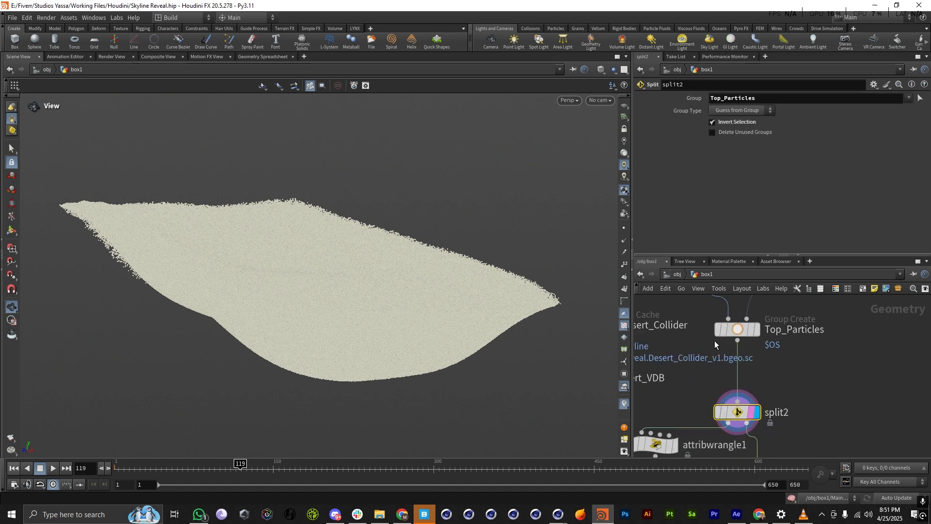
scroll(718, 337, down, 5)
scroll(704, 388, up, 5)
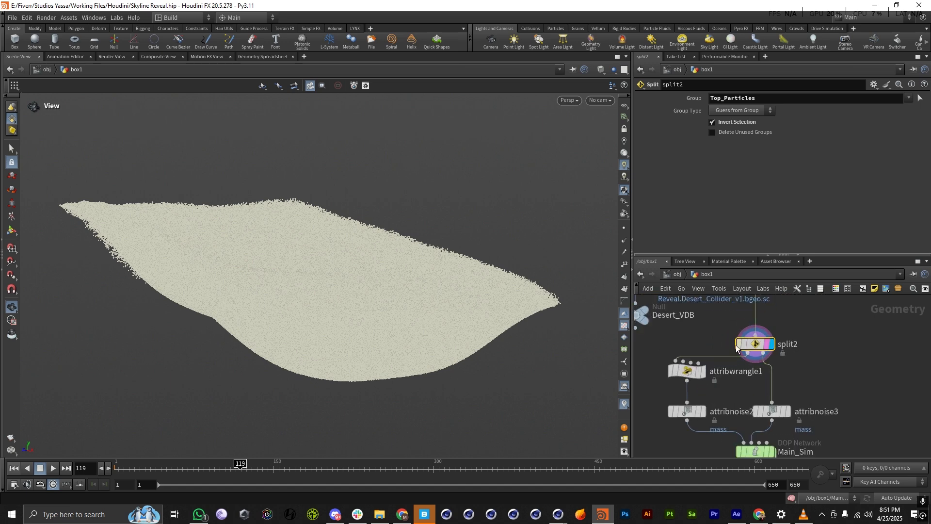
scroll(842, 405, down, 4)
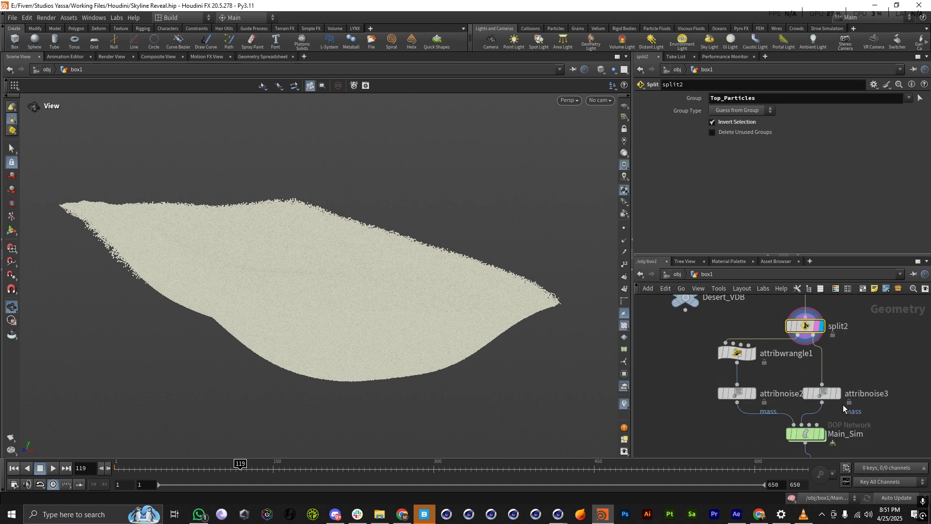
Display the attribnoise3 node on split2's second output and inspect its top-layer particles from another angle.
scroll(833, 395, up, 4)
click(844, 390)
drag(317, 321, 364, 333)
scroll(317, 337, down, 4)
scroll(364, 333, up, 5)
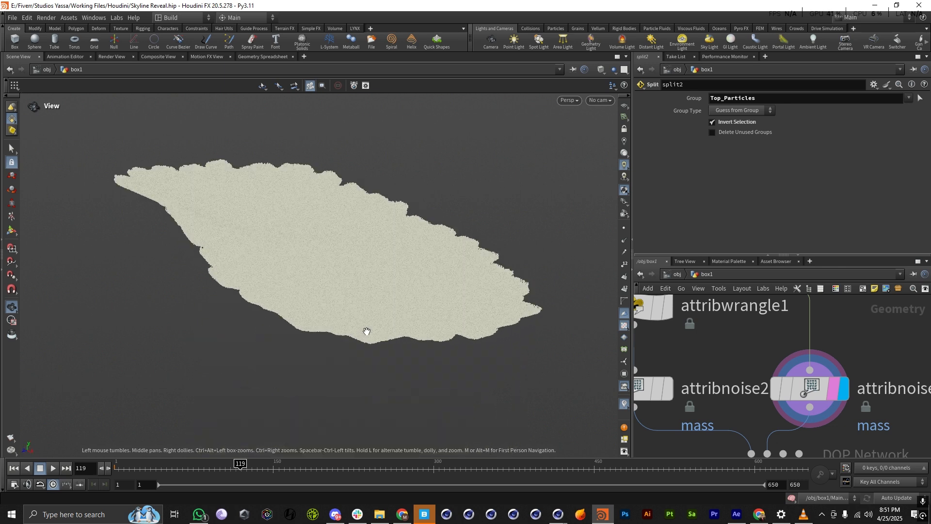
Display the attribwrangle1 node on split2's first output and orbit around its remaining particles.
scroll(804, 387, down, 5)
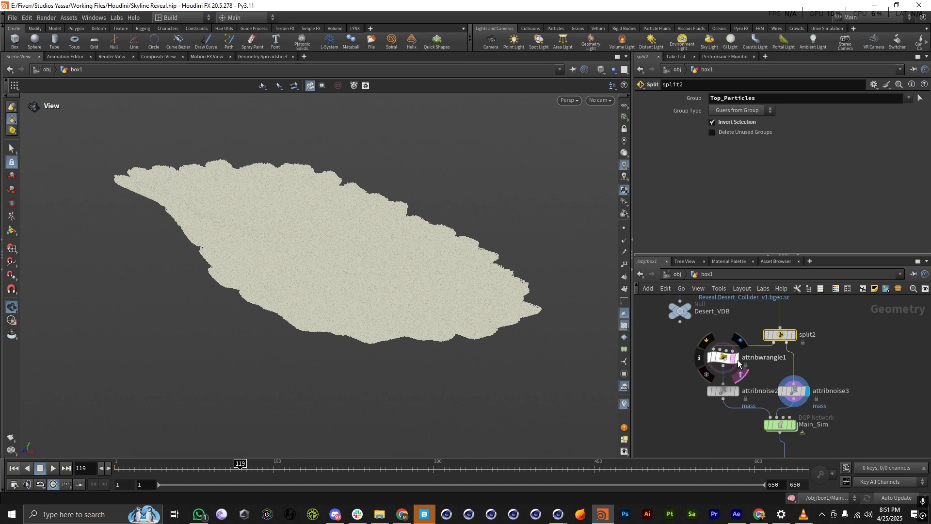
click(737, 360)
drag(458, 309, 335, 295)
scroll(690, 402, down, 4)
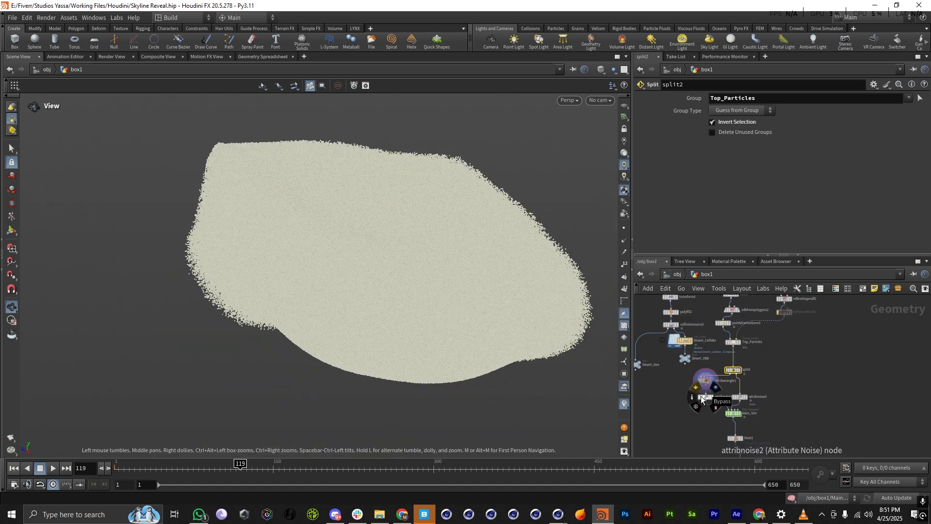
Select attribwrangle1 and point out the stopped attribute line and its integer prefix in the VEXpression.
scroll(701, 398, up, 5)
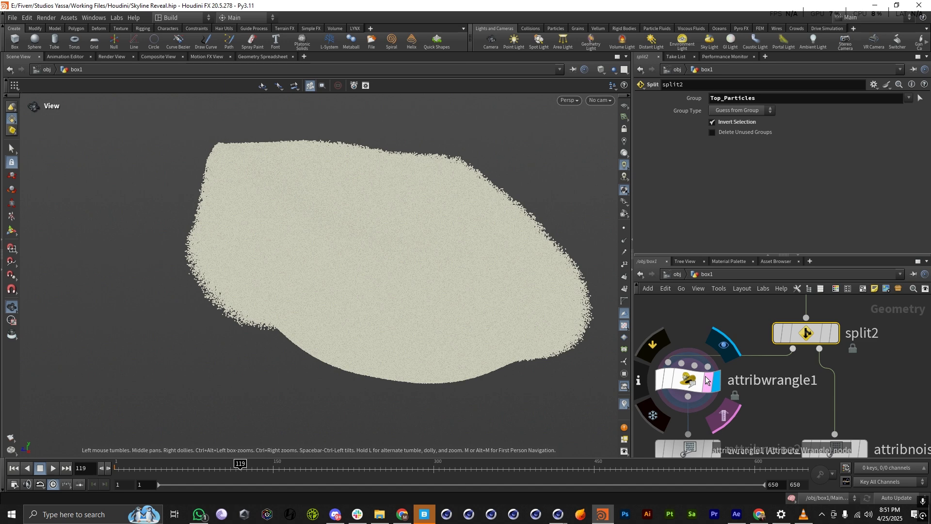
click(703, 380)
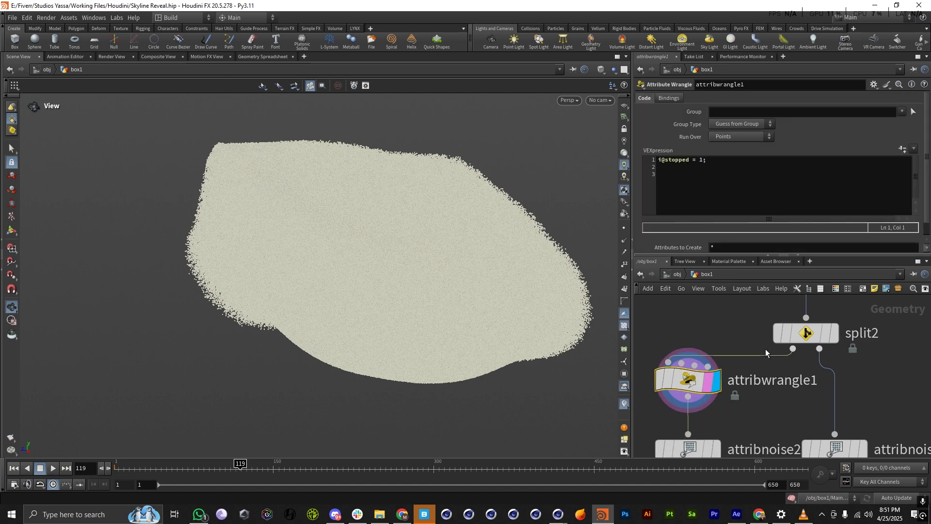
scroll(742, 330, down, 4)
scroll(734, 358, up, 4)
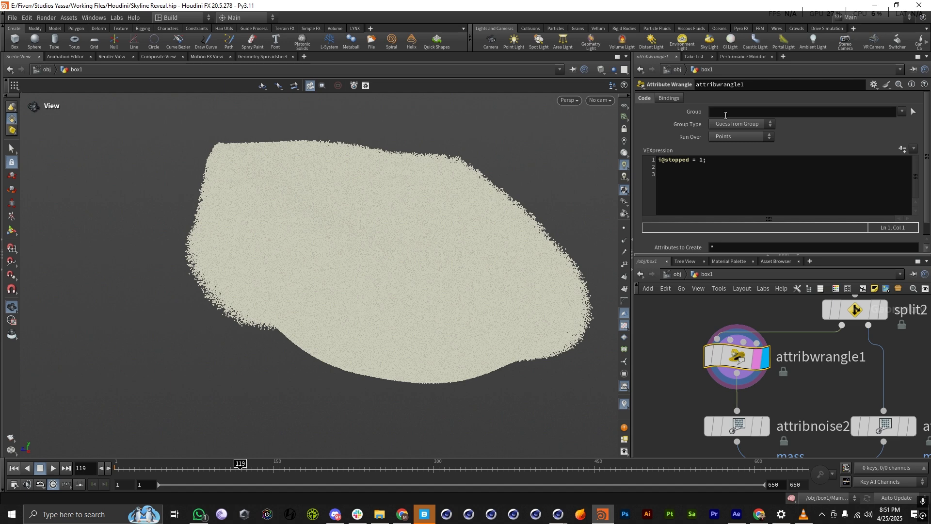
triple_click(715, 160)
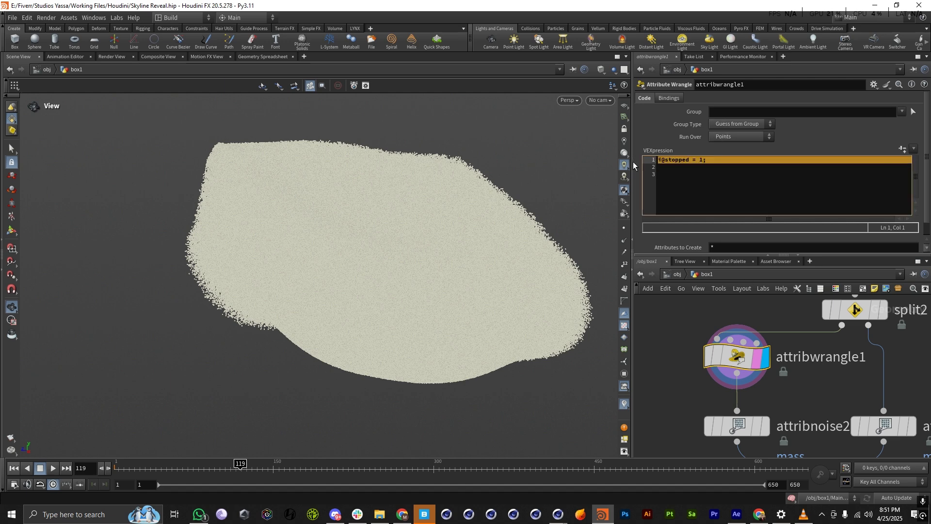
click(658, 163)
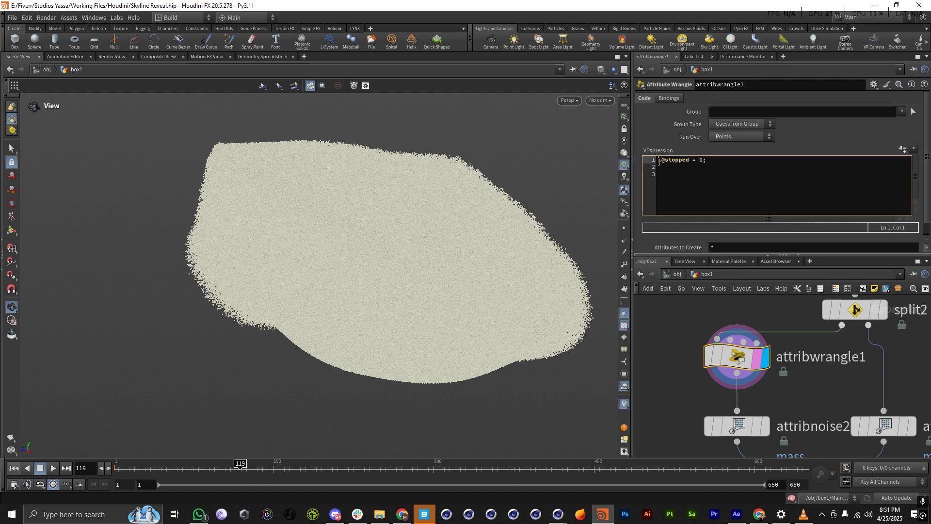
mouse_move(659, 161)
mouse_down()
mouse_move(692, 160)
mouse_move(660, 161)
mouse_up()
Write the sample integer 1234 below the stopped line in the VEXpression and erase it.
click(715, 182)
text(1234)
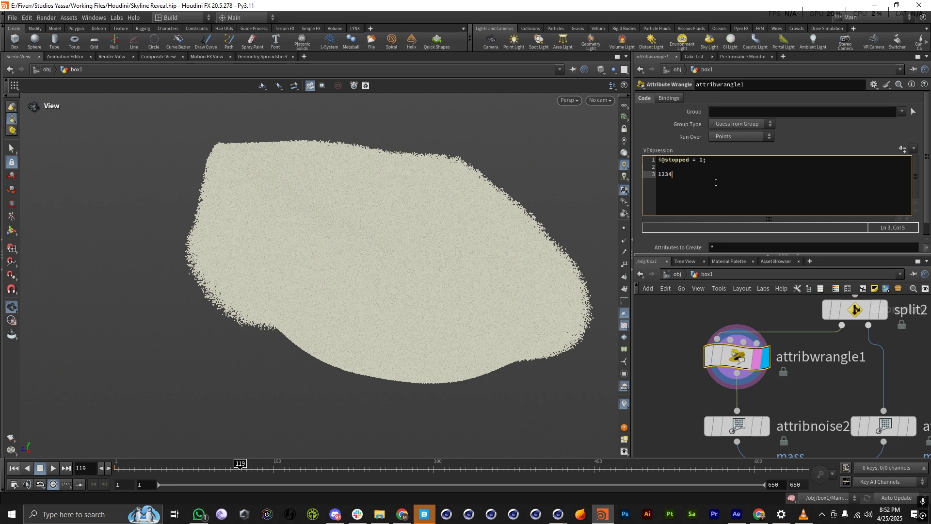
key(BackSpace)
key(BackSpace)
key(BackSpace)
key(BackSpace)
key(BackSpace)
Write sample decimal digits such as 1.12.51451 on the VEXpression's second line and erase them.
text(1.12.51451121)
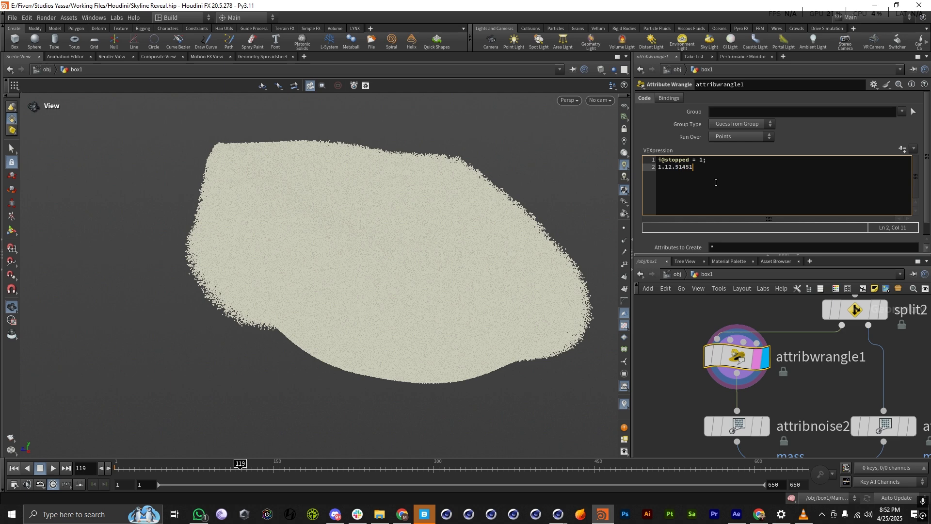
key(BackSpace)
key(BackSpace)
key(BackSpace)
key(BackSpace)
key(BackSpace)
key(BackSpace)
key(BackSpace)
key(BackSpace)
key(BackSpace)
key(BackSpace)
key(BackSpace)
key(BackSpace)
key(BackSpace)
Highlight the stopped line in attribwrangle1's VEXpression and check the per-point stopped values in the geometry spreadsheet, returning to the 3D view.
drag(667, 159, 695, 164)
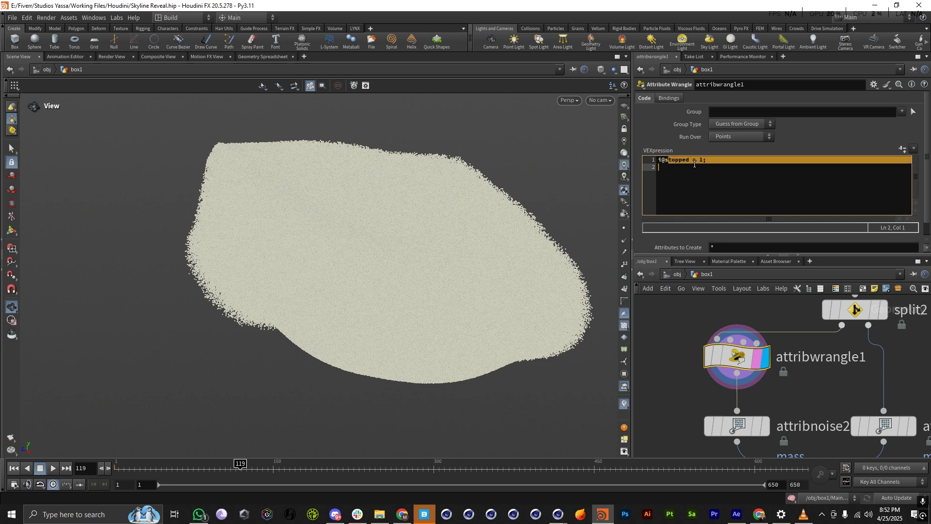
click(725, 185)
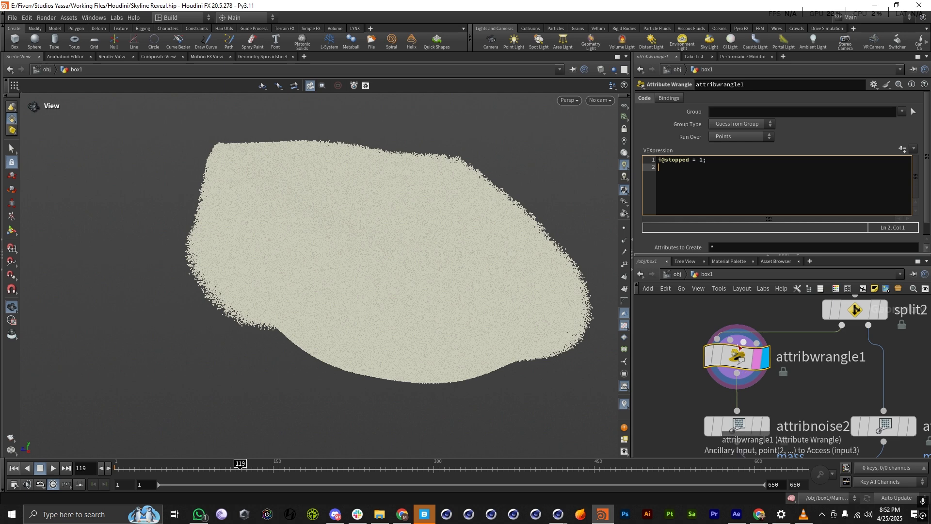
mouse_move(743, 359)
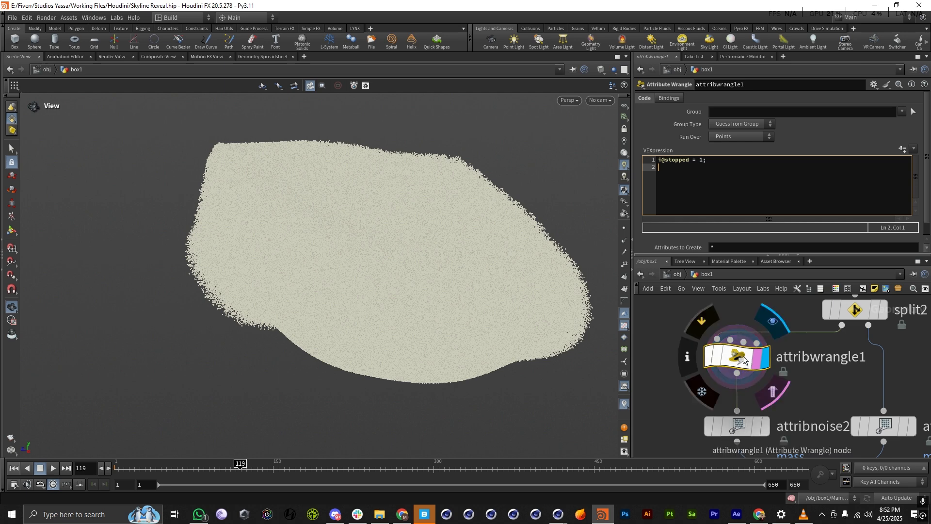
click(262, 60)
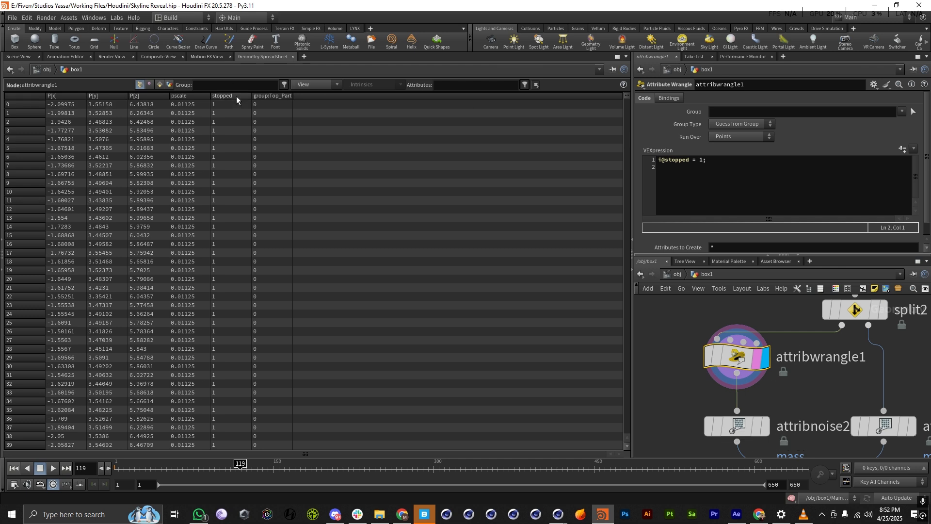
click(22, 56)
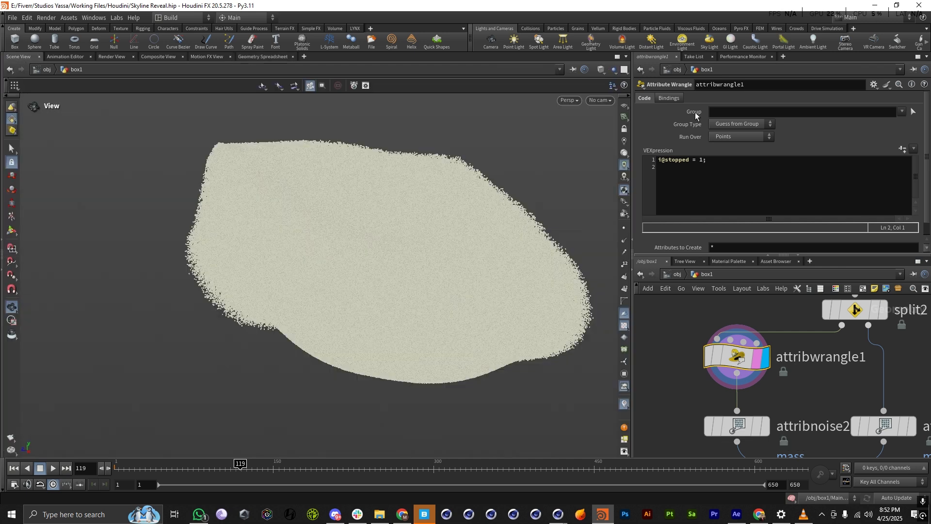
Select the pointsfromvolume1 node above Top_Particles and review its point separation, jitter and particle radius parameters.
scroll(783, 356, down, 6)
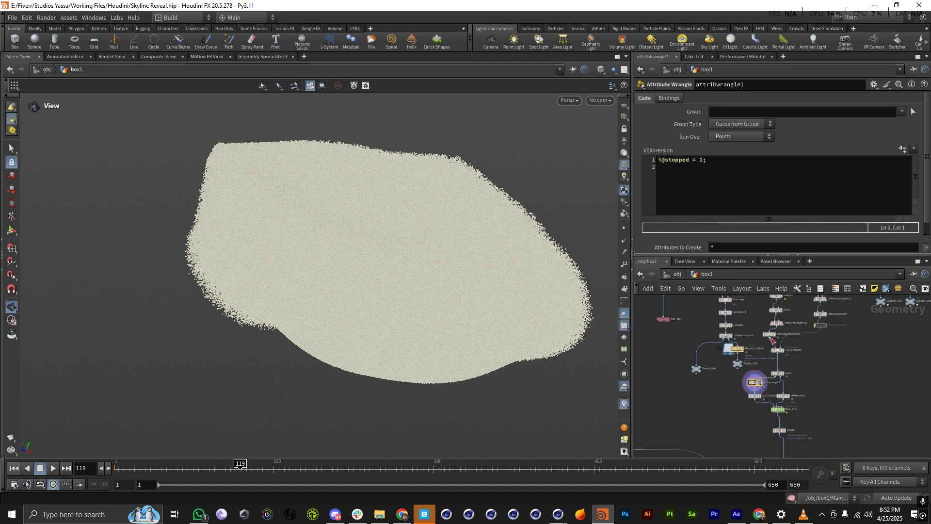
scroll(771, 340, up, 5)
click(766, 331)
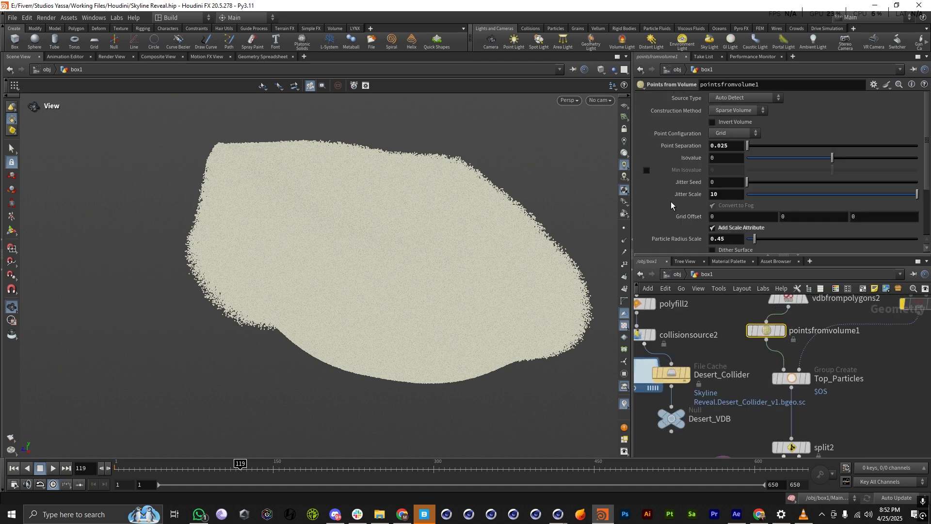
scroll(670, 202, down, 2)
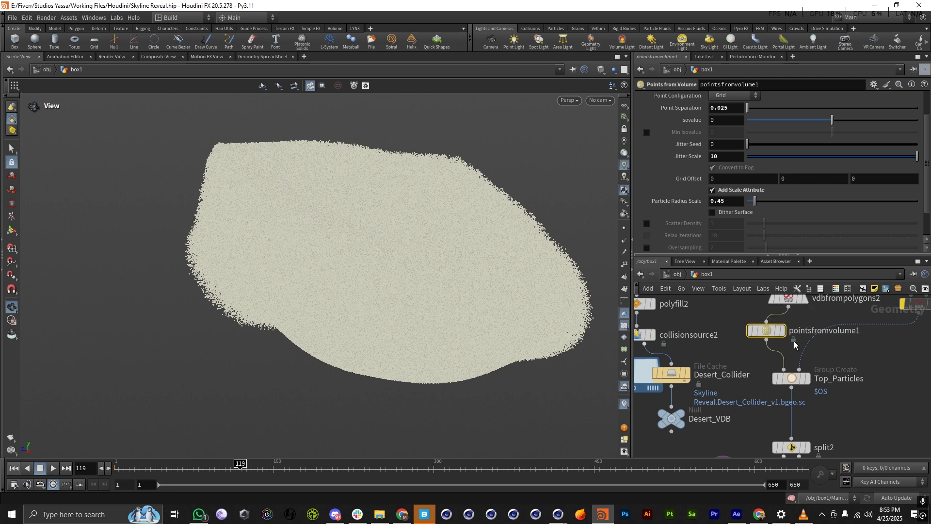
click(766, 341)
scroll(873, 362, down, 4)
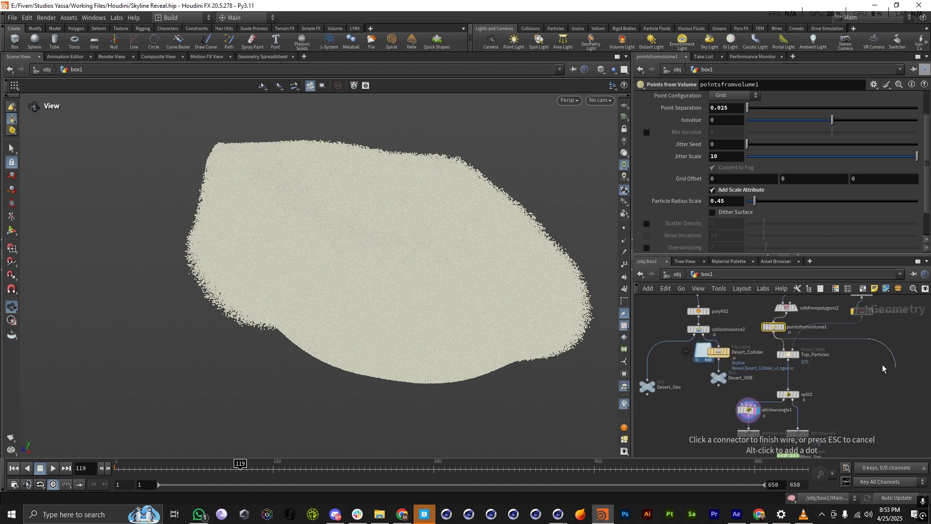
key(Tab)
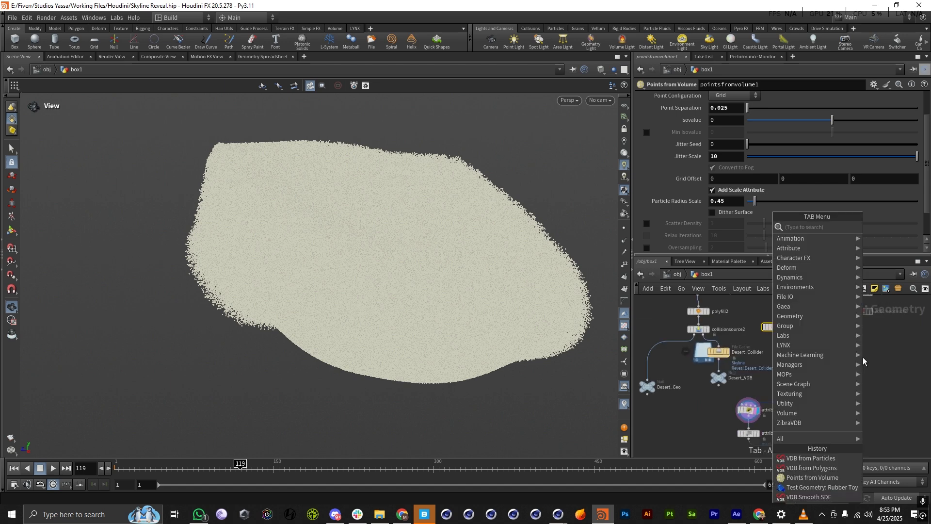
key(Escape)
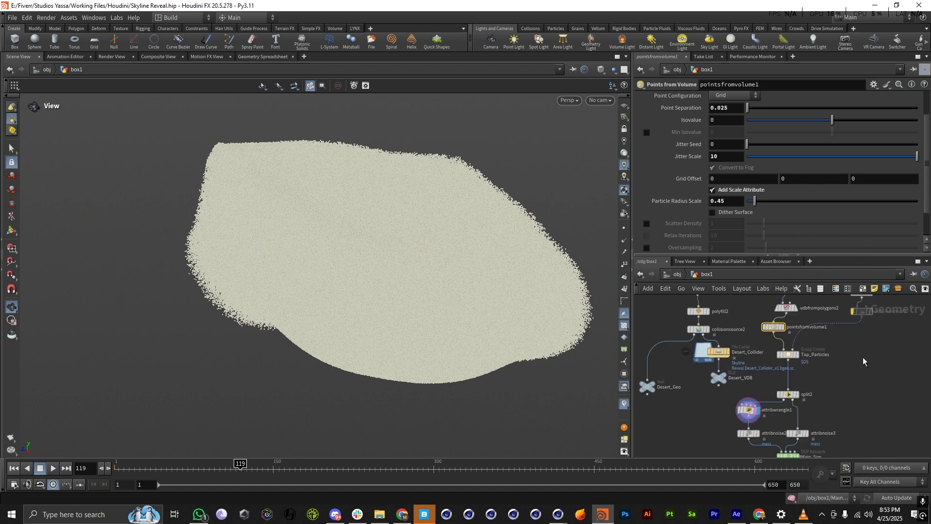
key(Tab)
key(Escape)
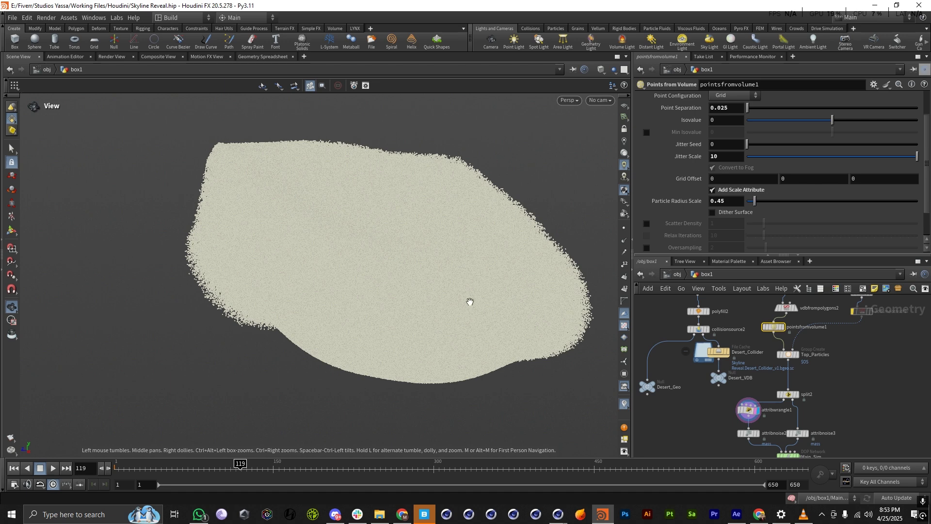
Set the viewport's geometry display options to show particles as Lit Spheres.
drag(470, 302, 462, 272)
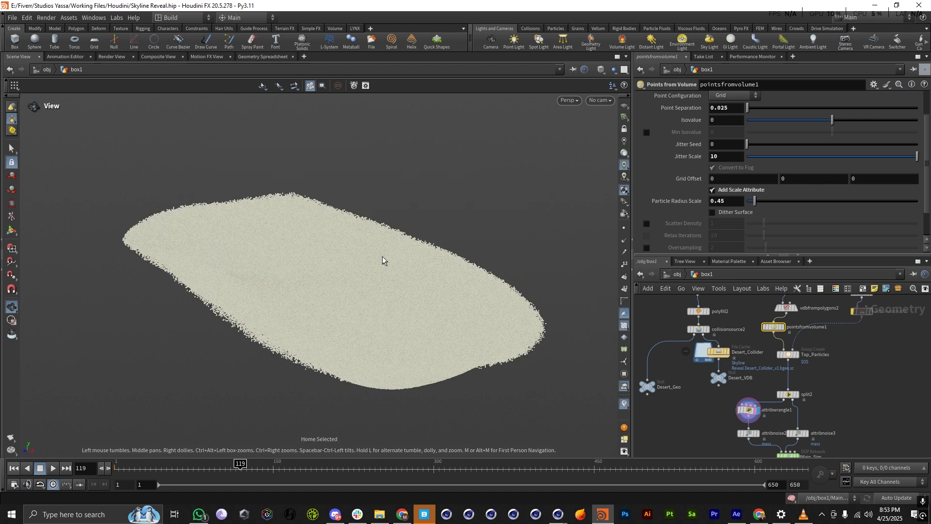
key(d)
click(261, 157)
click(254, 291)
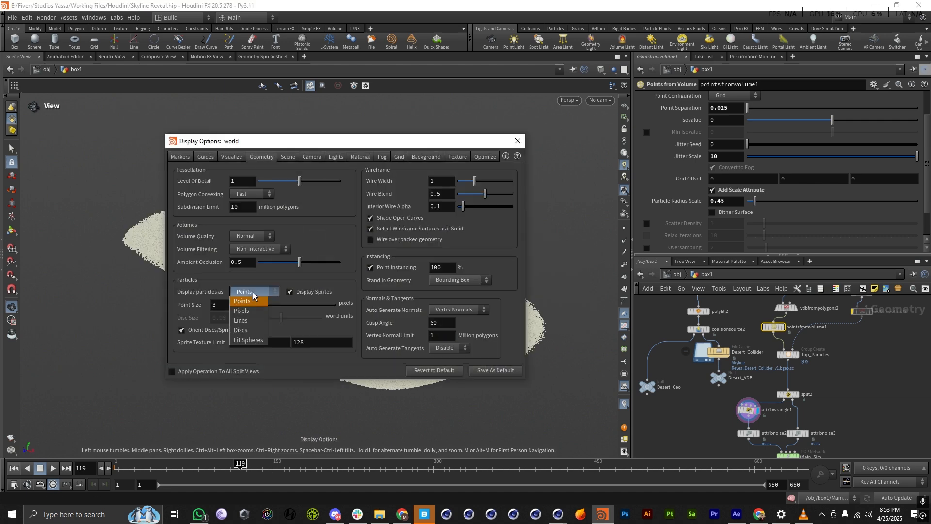
click(248, 342)
click(517, 140)
Examine the sphere particles up close from several distances and relate their size to the Point Separation of pointsfromvolume1.
drag(296, 248, 289, 302)
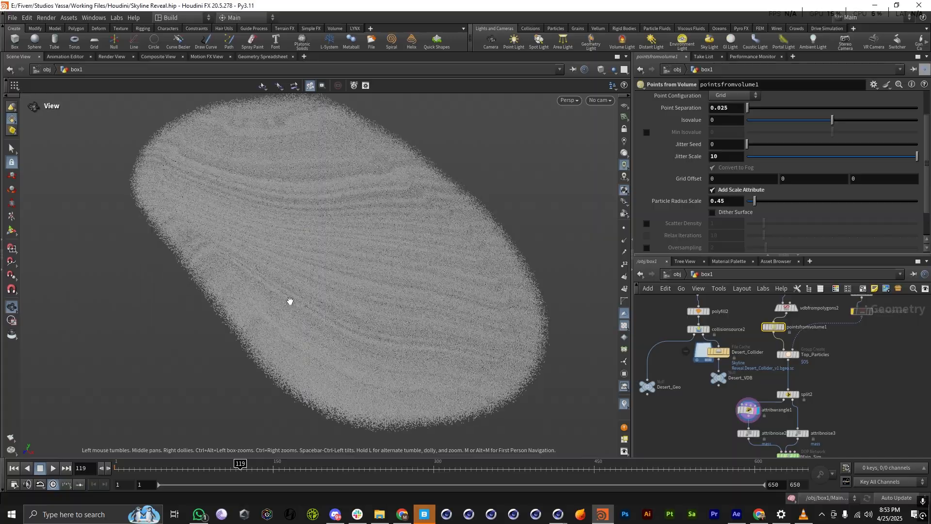
right_drag(289, 301, 557, 291)
right_drag(256, 311, 603, 316)
drag(602, 315, 202, 245)
right_drag(202, 245, 548, 298)
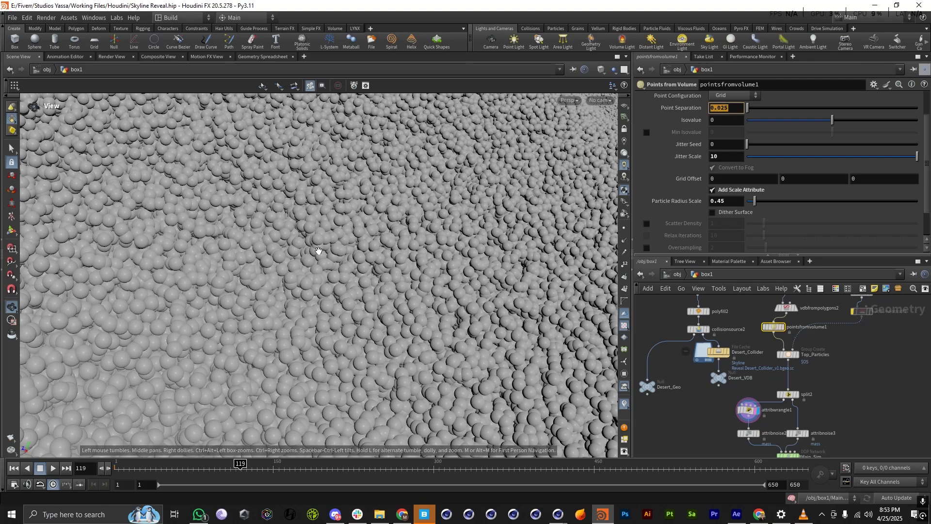
right_drag(248, 265, 140, 263)
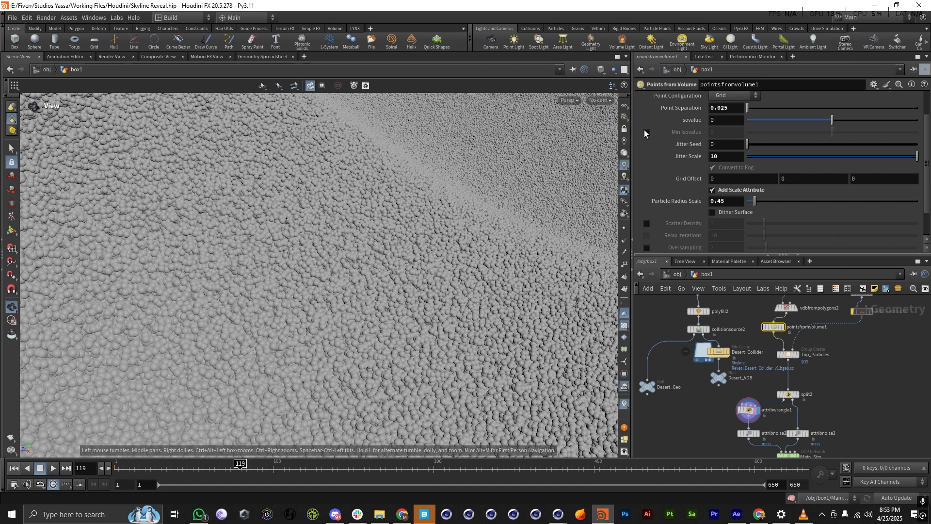
scroll(266, 268, down, 2)
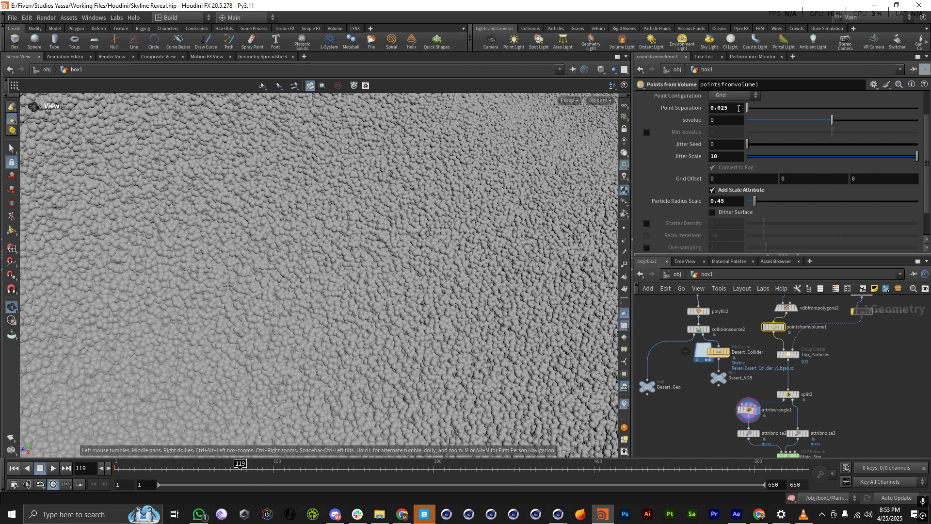
double_click(723, 108)
right_drag(338, 285, 150, 291)
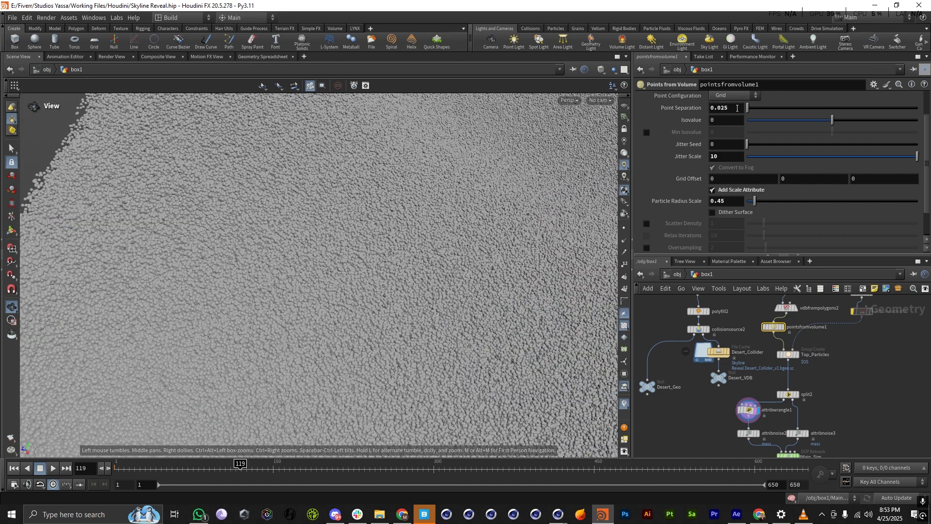
Set the Point Separation of pointsfromvolume1 to 0.075 and inspect the particles up close.
double_click(718, 111)
drag(718, 111, 721, 111)
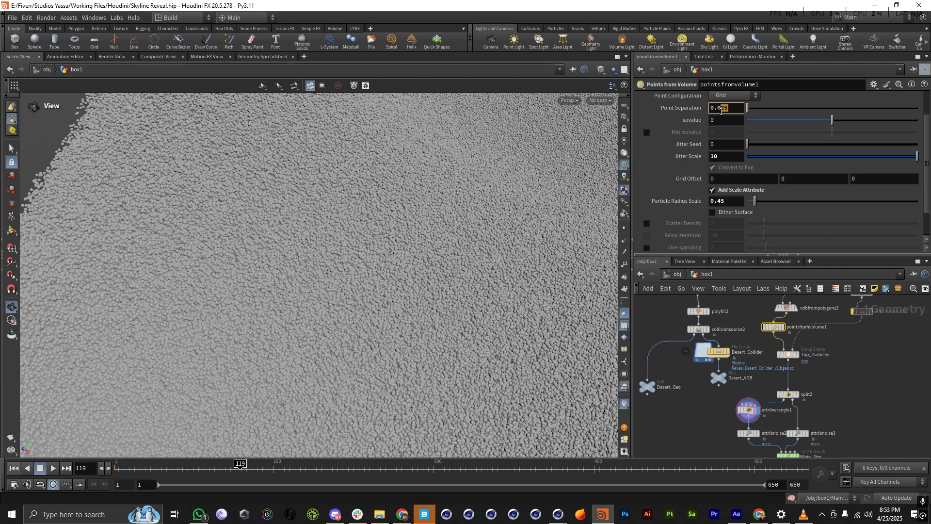
text(75)
key(Return)
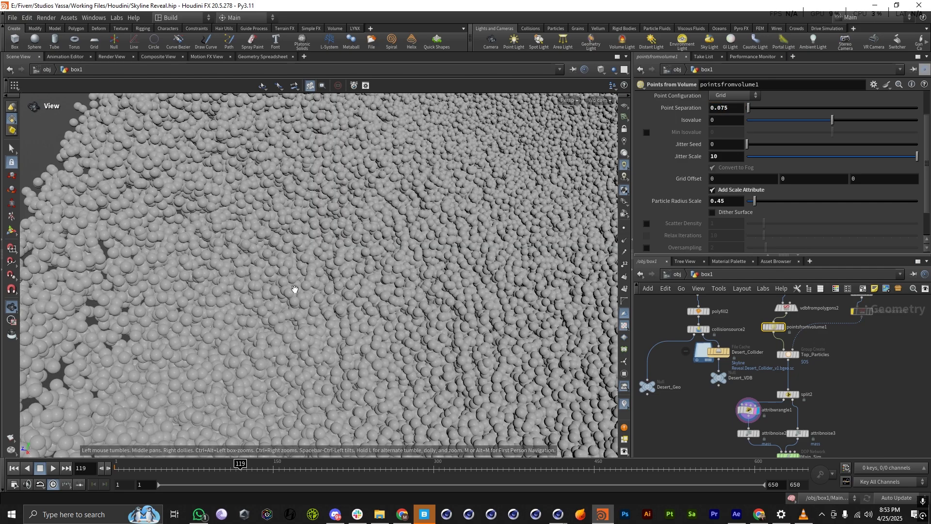
drag(295, 289, 270, 235)
right_drag(270, 234, 451, 291)
drag(241, 224, 155, 259)
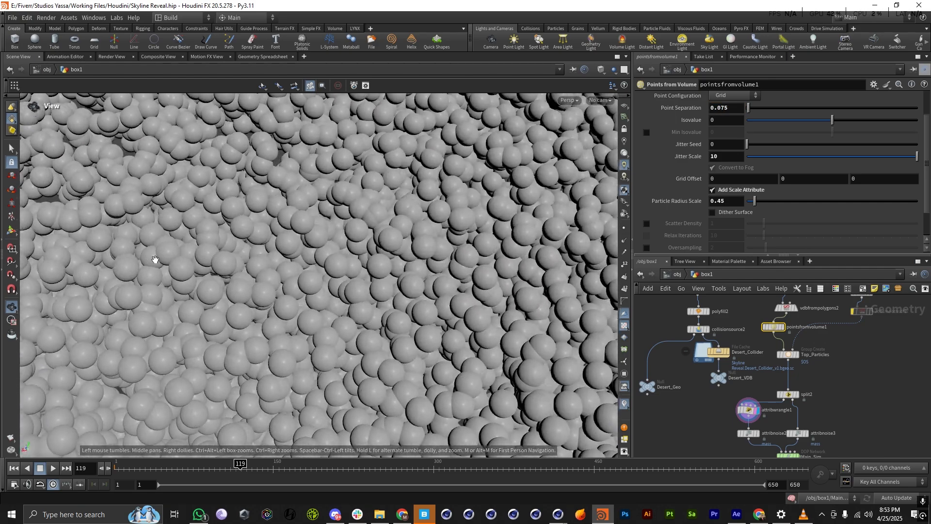
right_drag(155, 259, 156, 284)
drag(156, 284, 283, 295)
right_drag(283, 295, 353, 235)
drag(353, 234, 353, 253)
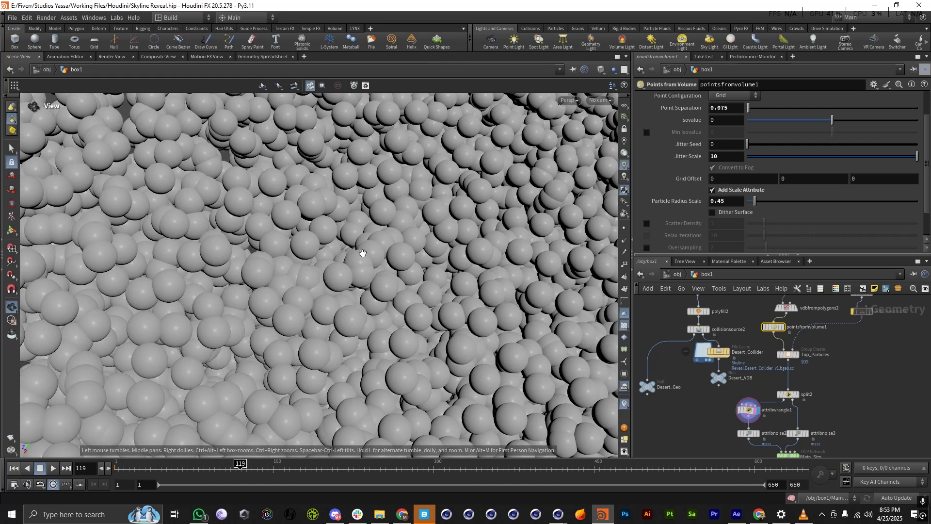
Undo the Point Separation change on pointsfromvolume1.
key(ctrl+z)
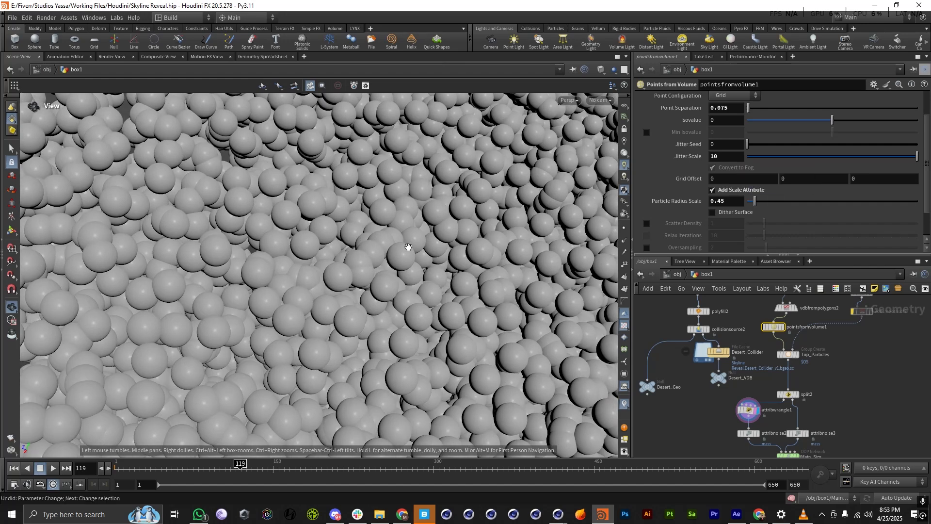
key(ctrl+z)
key(ctrl+z)
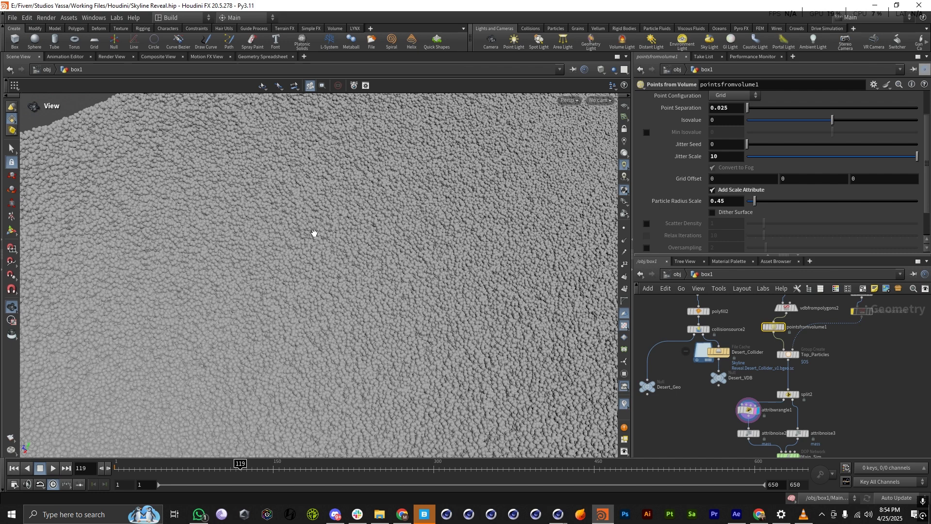
Select attribwrangle1 again and highlight its whole stopped attribute line in the VEXpression.
scroll(759, 347, up, 3)
scroll(758, 347, up, 1)
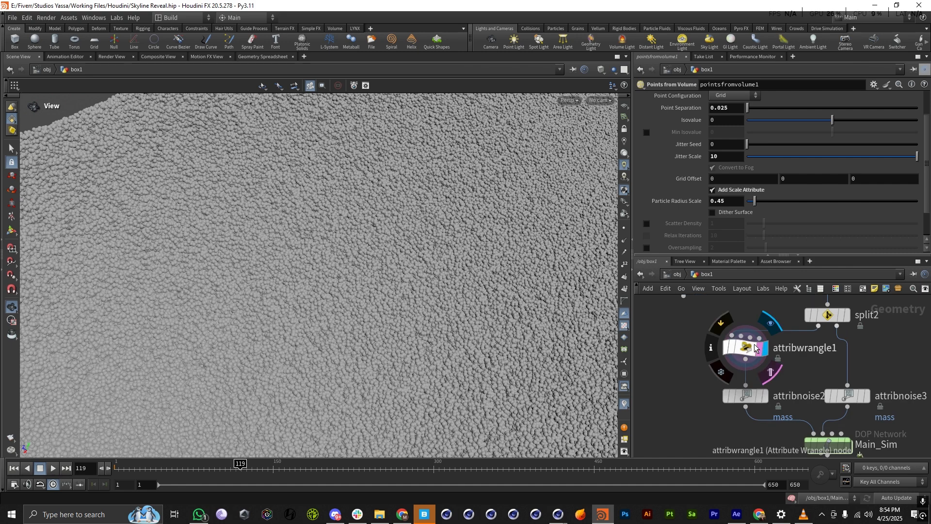
click(751, 347)
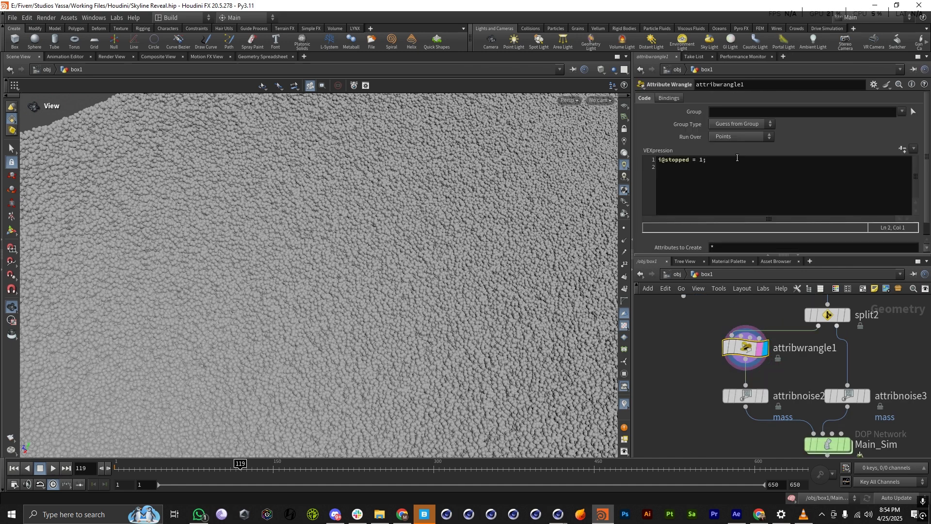
drag(710, 160, 656, 158)
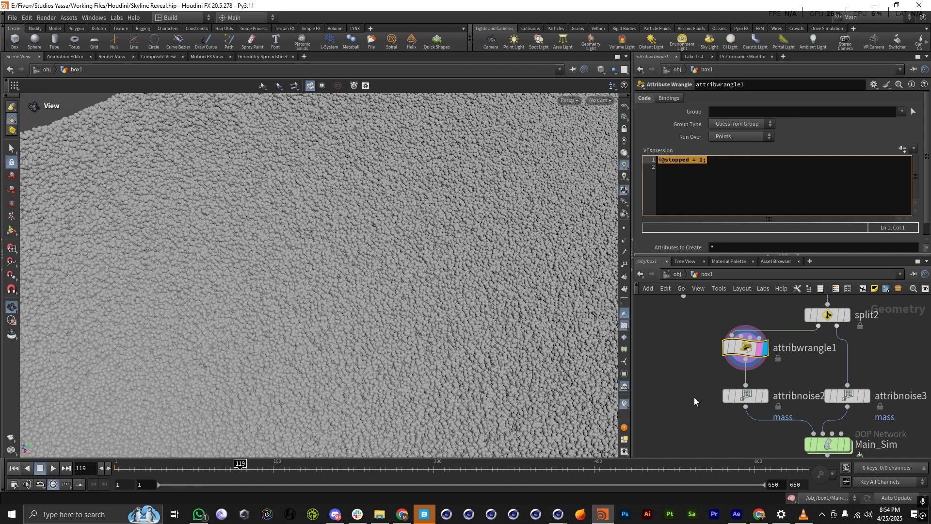
Select and display the attribnoise2 node below attribwrangle1, and move it sideways away from attribnoise3 in the network.
scroll(689, 369, down, 3)
scroll(720, 382, up, 4)
scroll(718, 382, down, 2)
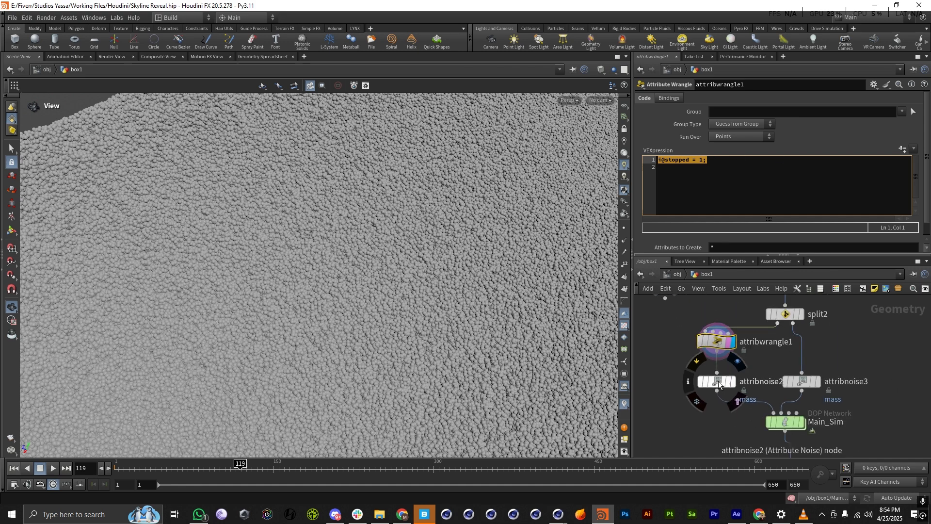
click(718, 380)
scroll(752, 347, down, 3)
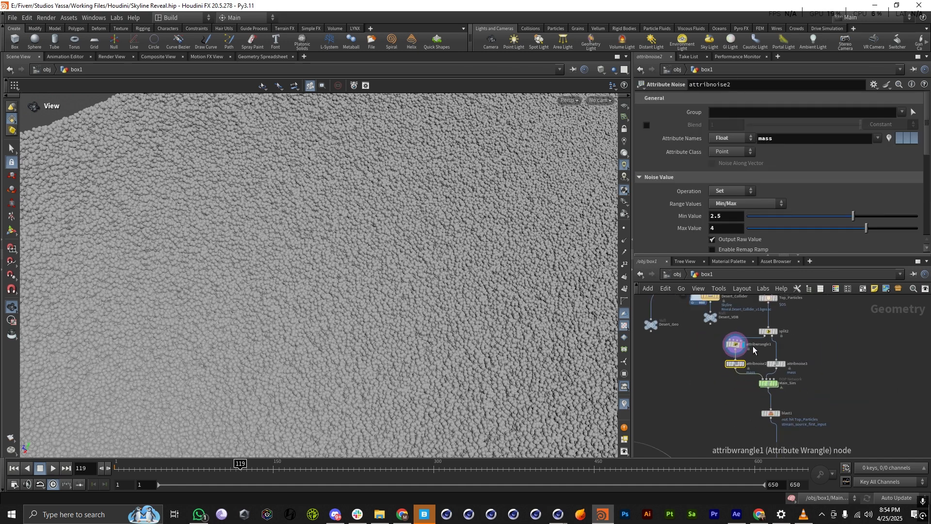
scroll(737, 369, up, 3)
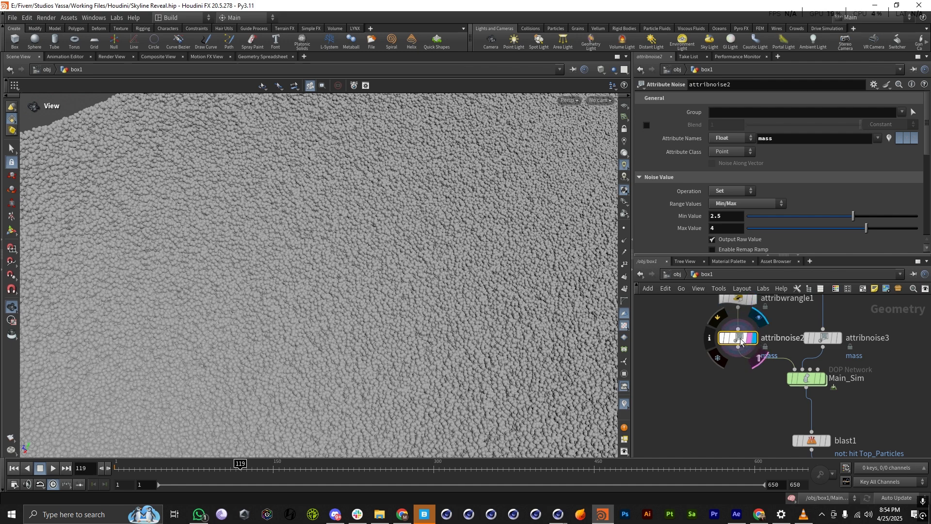
drag(733, 343, 699, 343)
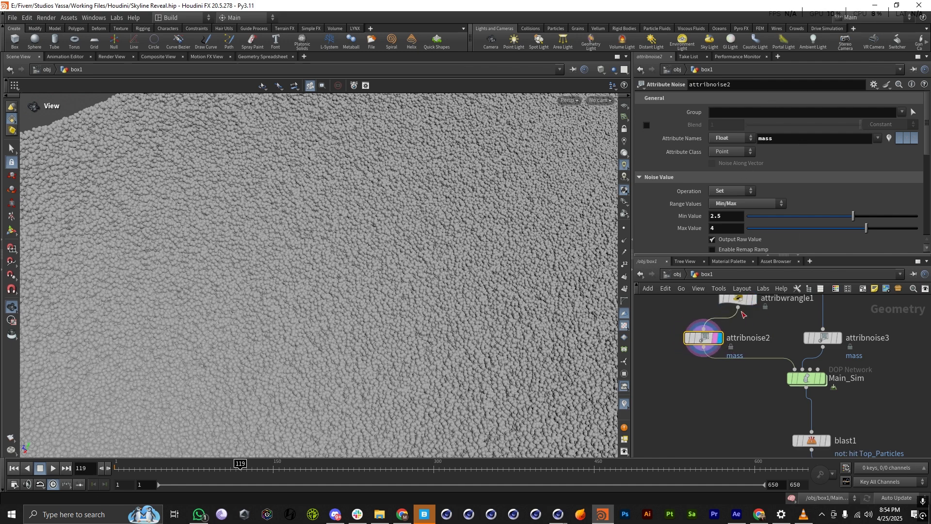
Point out the mass attribute name on attribnoise2 and the Main_Sim node that it feeds.
double_click(788, 138)
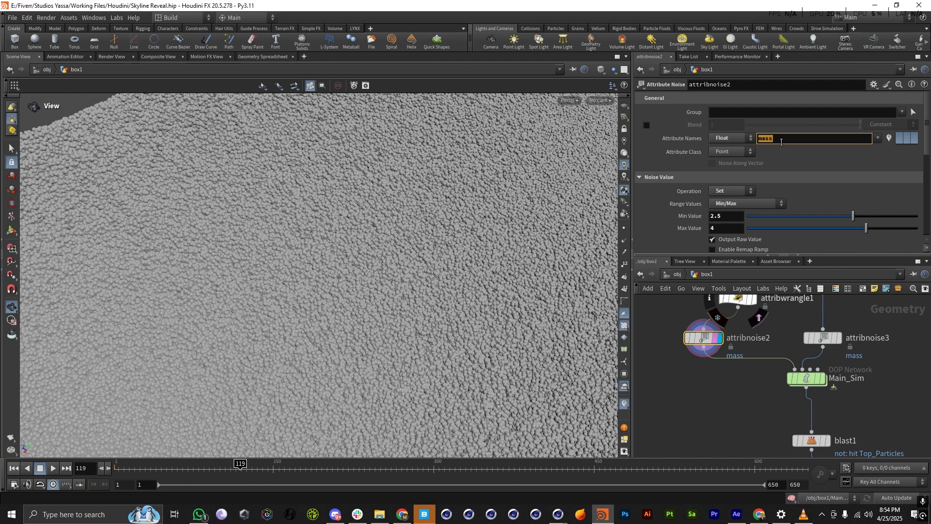
click(807, 379)
click(703, 338)
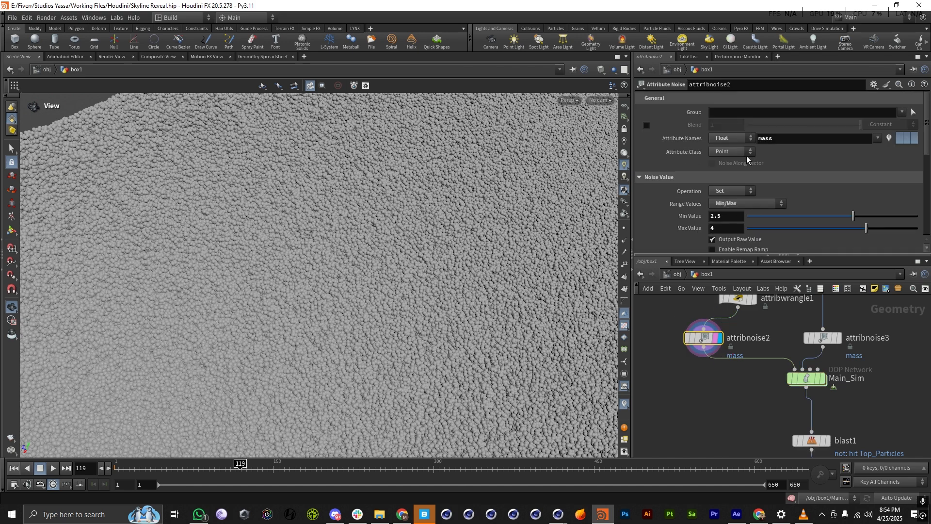
drag(801, 141, 749, 143)
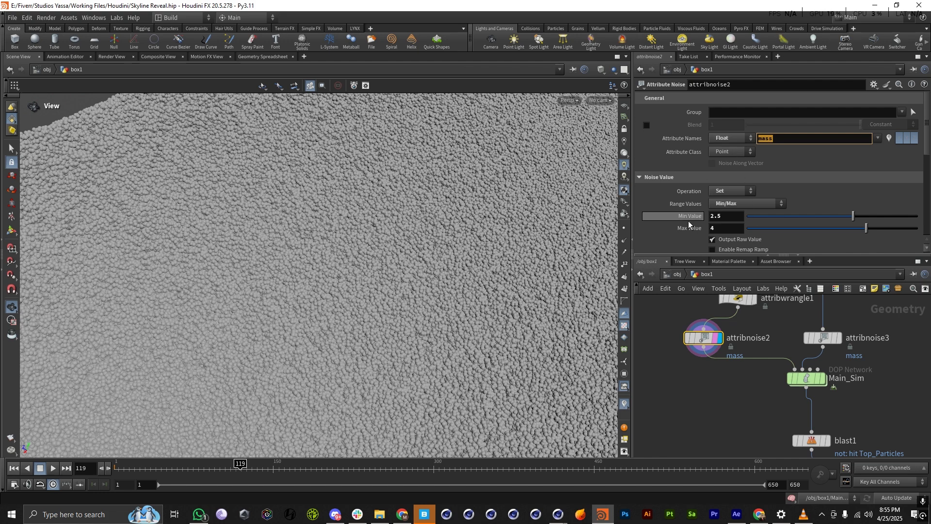
Review the Min/Max range values and the noise pattern settings of attribnoise2.
scroll(682, 167, down, 1)
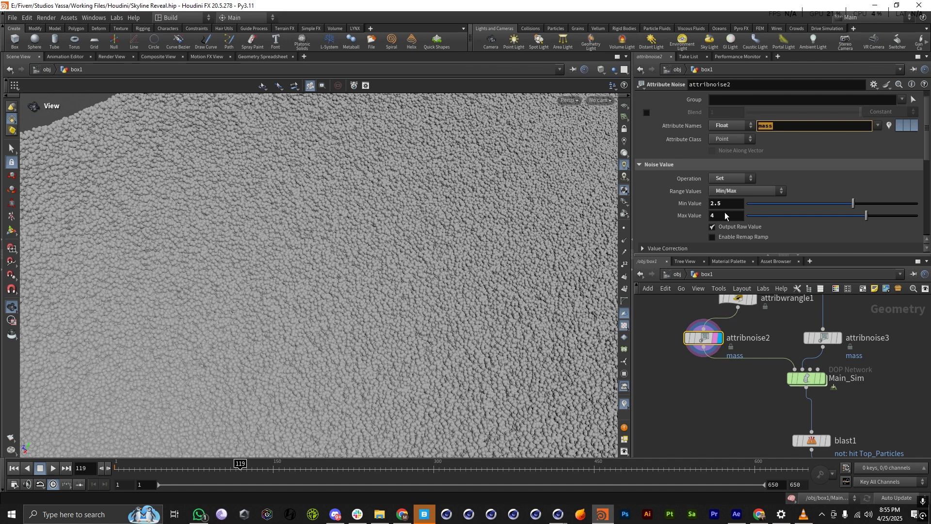
scroll(724, 212, down, 4)
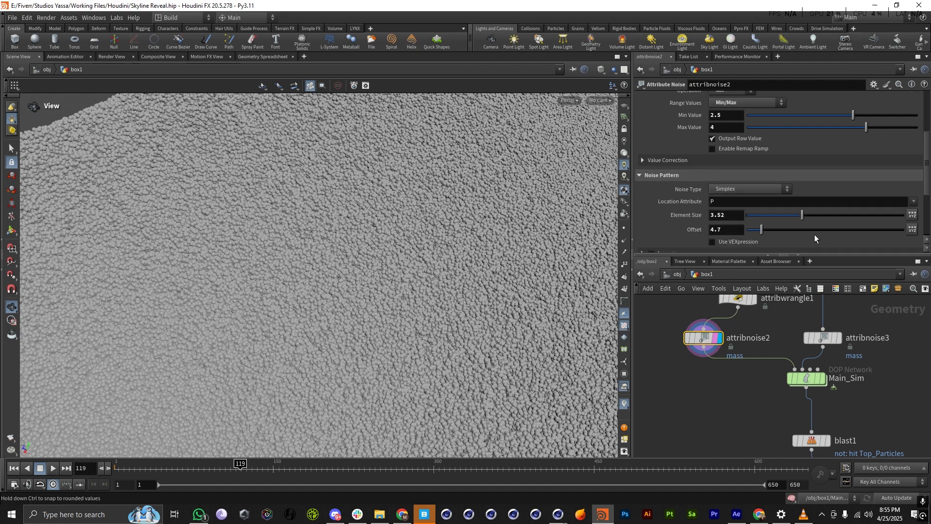
scroll(768, 332, down, 4)
scroll(721, 359, up, 3)
Add a Color node wired to the output of attribnoise2.
click(756, 318)
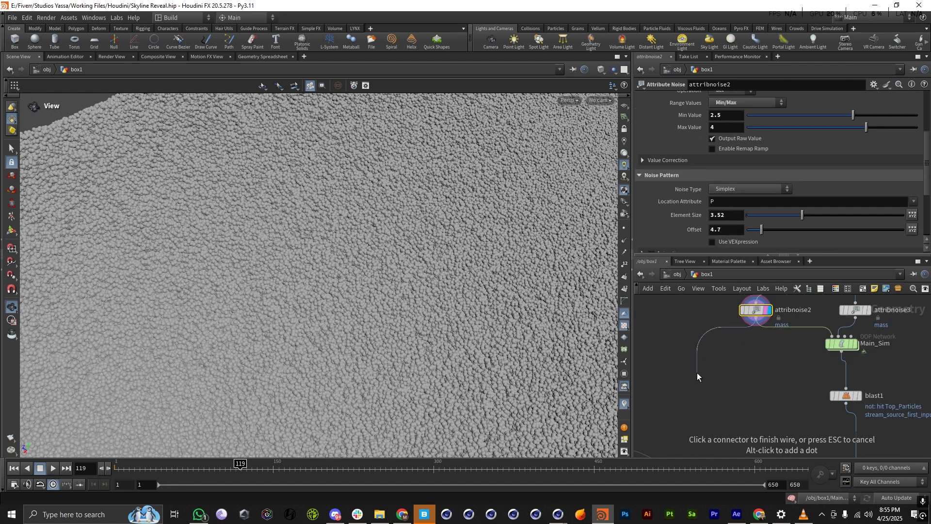
key(Tab)
text(color)
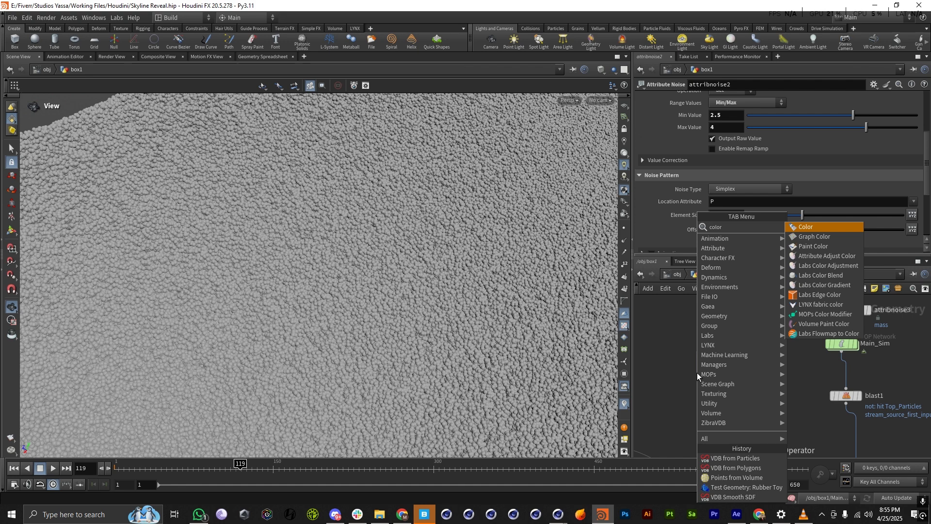
key(Return)
click(697, 373)
Color the particles with a Ramp from Attribute driven by mass over the range 2.5 to 4, and display the Color node.
click(747, 146)
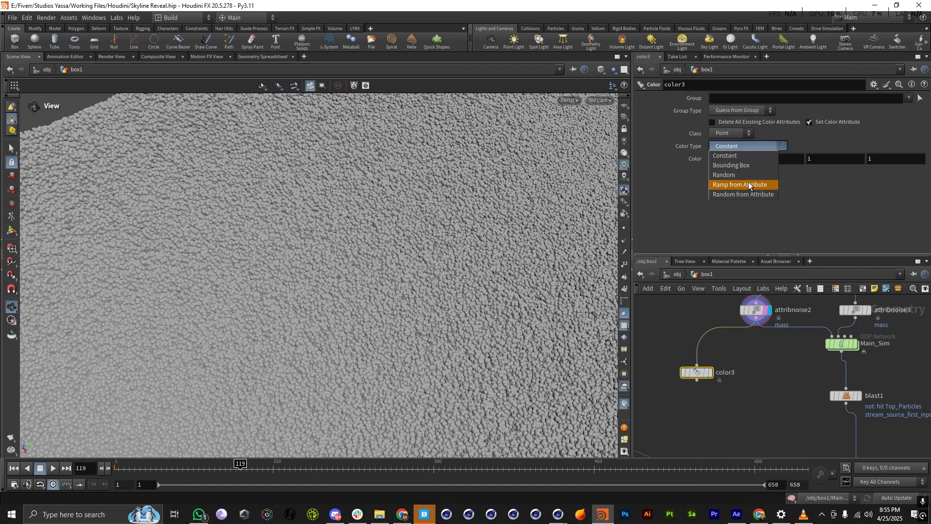
click(748, 182)
click(921, 160)
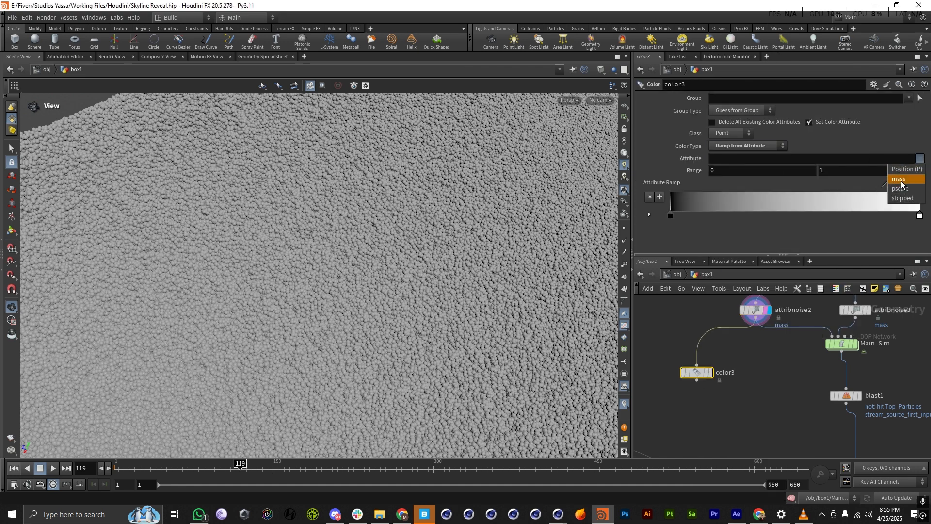
click(906, 186)
click(733, 171)
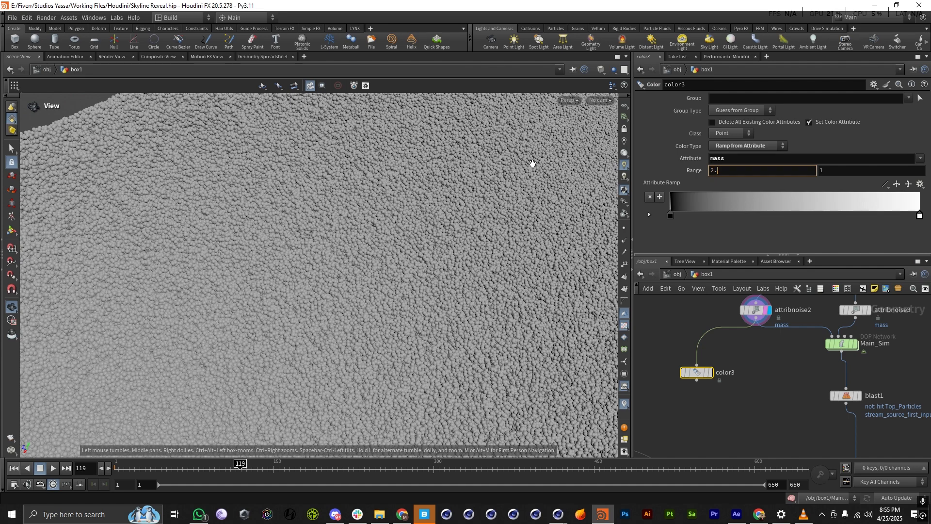
text(2.5)
key(Tab)
text(4)
key(Return)
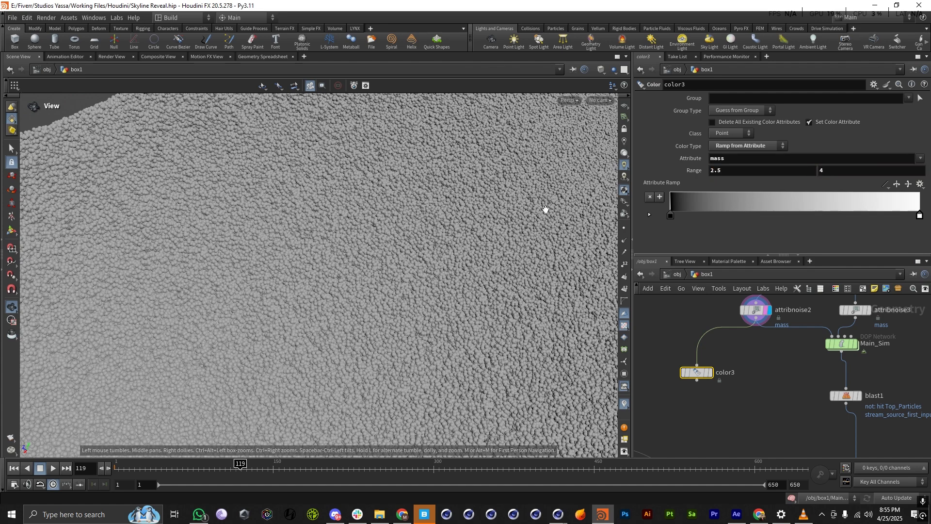
click(710, 373)
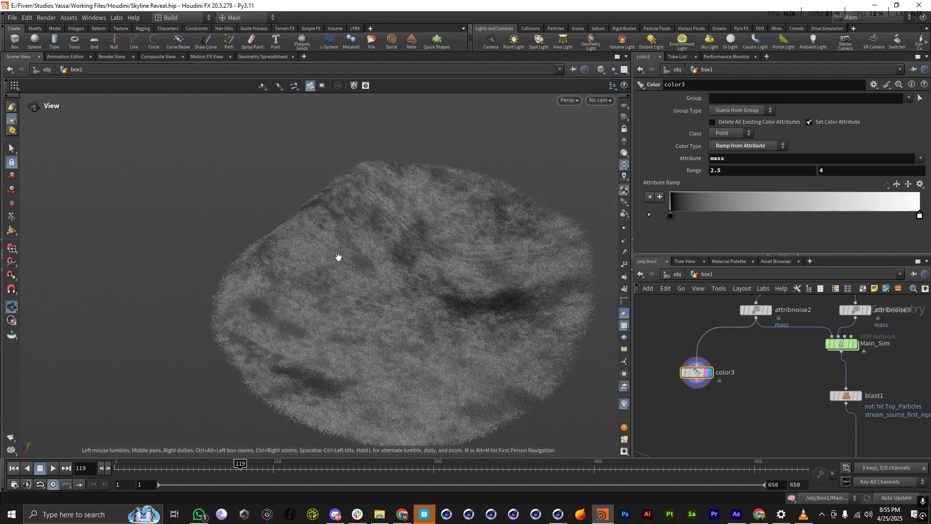
Inspect the mass color pattern on the particles from close up and from a distance.
drag(439, 293, 285, 249)
right_drag(285, 249, 405, 246)
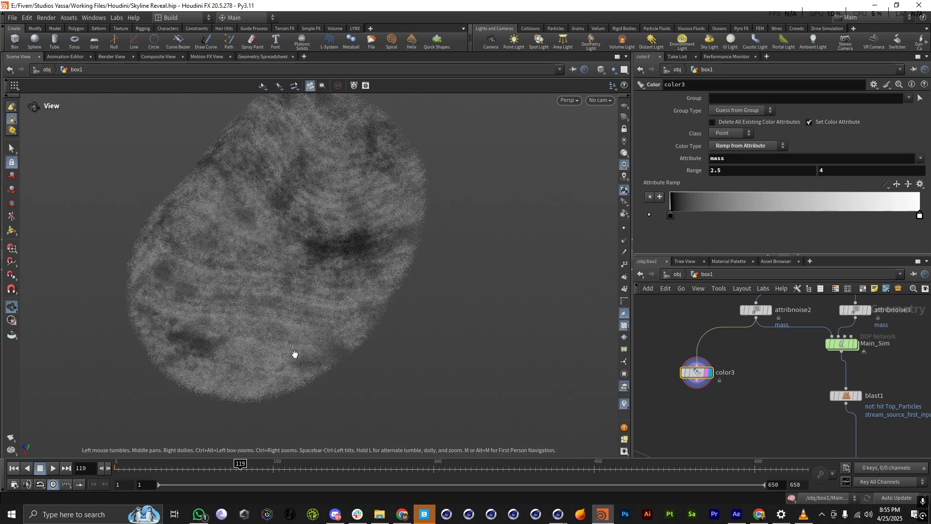
scroll(272, 268, up, 6)
scroll(309, 267, down, 2)
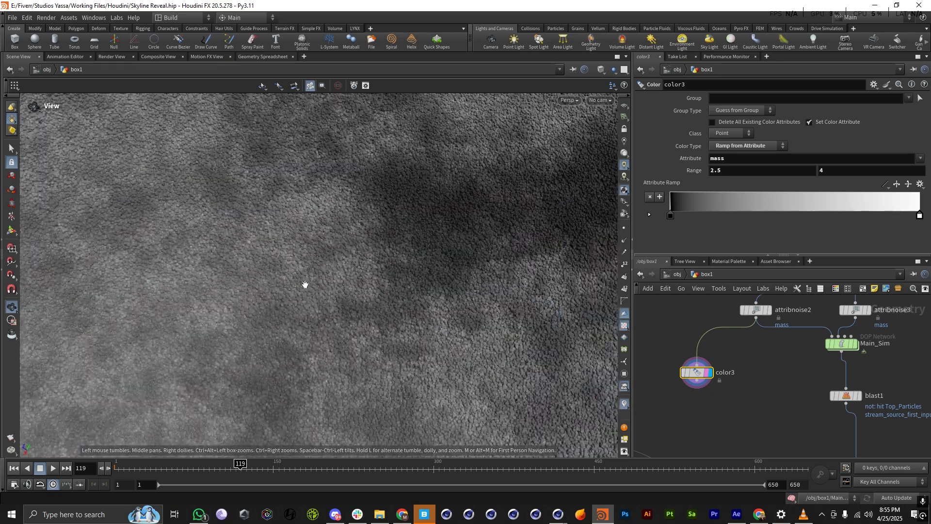
scroll(305, 284, down, 2)
drag(325, 328, 311, 284)
right_drag(311, 284, 35, 338)
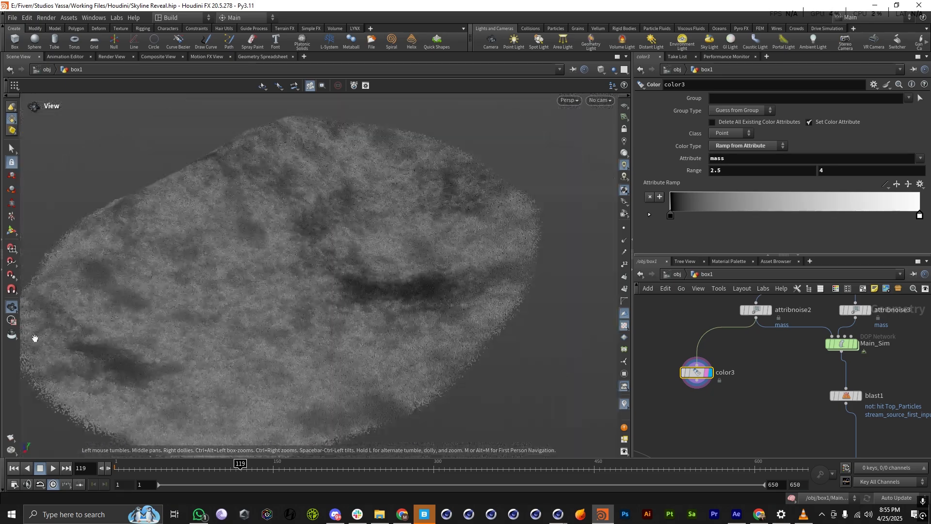
scroll(197, 300, down, 2)
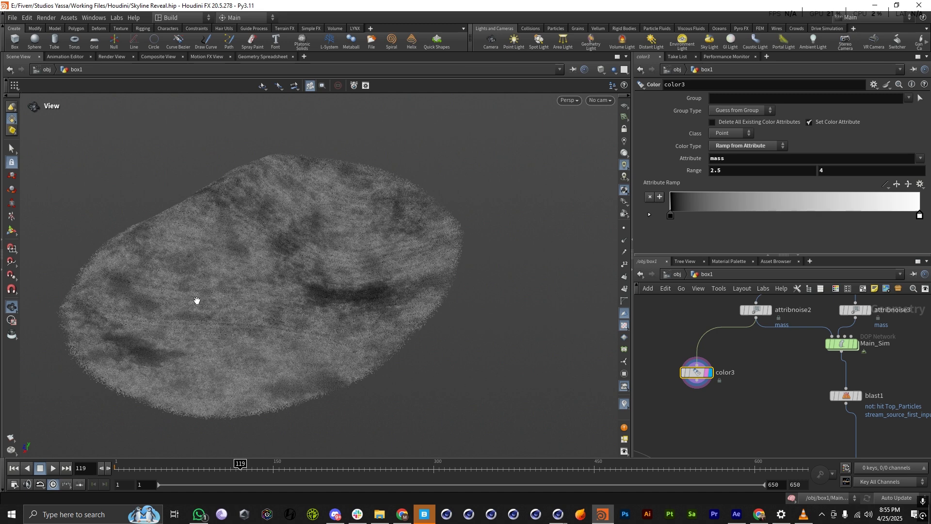
Display attribnoise3 and rewire the color3 node to take its input from attribnoise3.
scroll(806, 393, down, 3)
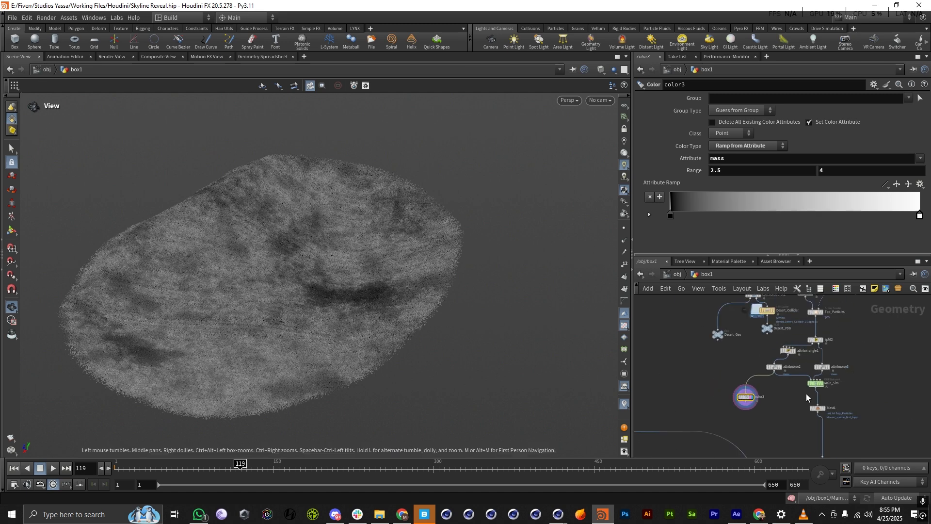
scroll(828, 361, up, 6)
click(841, 339)
click(851, 338)
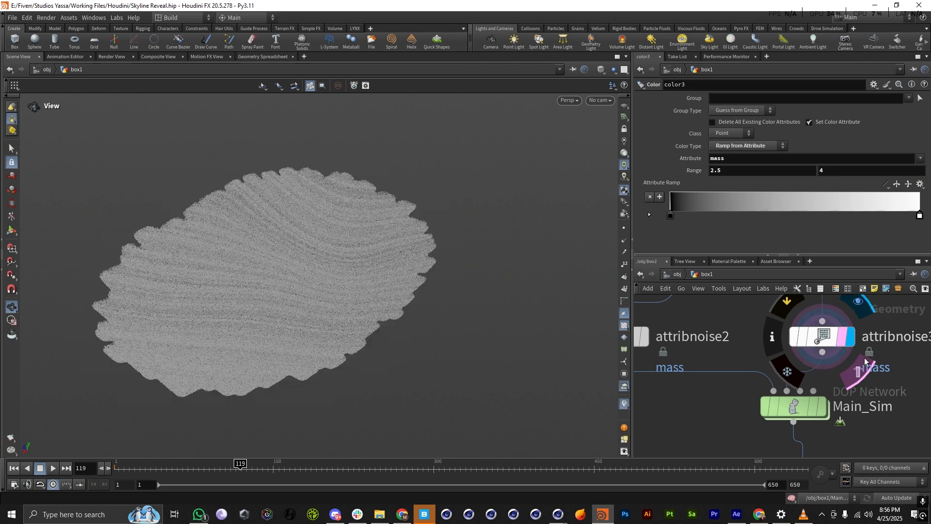
scroll(864, 357, down, 4)
click(844, 355)
click(685, 403)
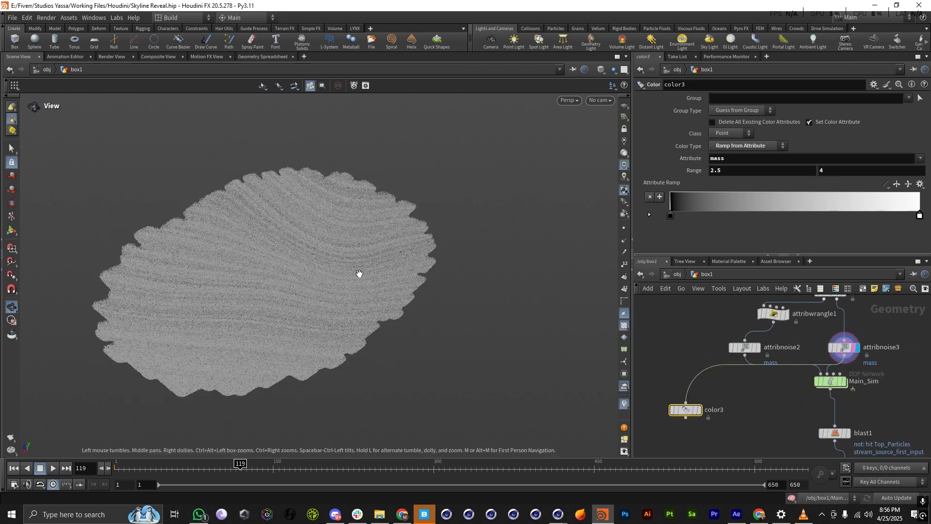
Set the viewport display options to show particles as Points.
key(d)
click(263, 295)
click(263, 304)
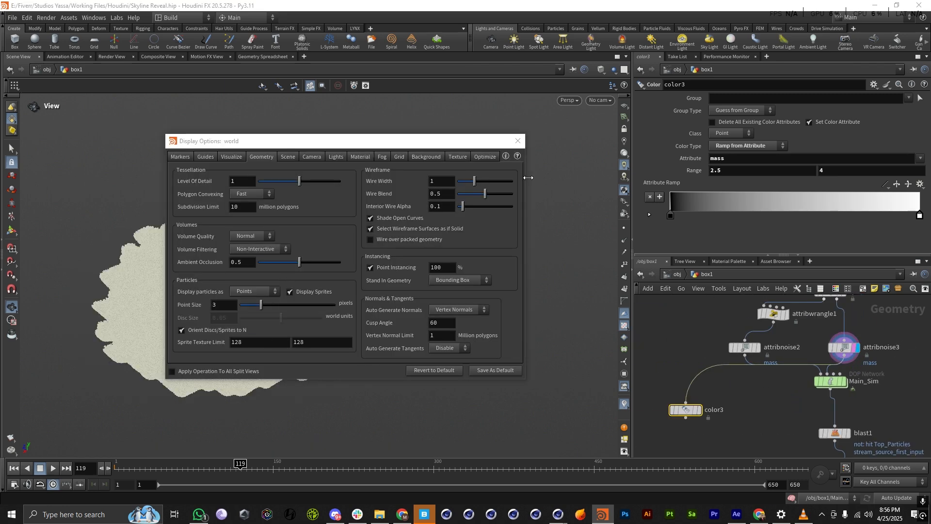
click(517, 141)
Check attribnoise3's value range, set color3's attribute range to 0.5 to 1 to match, and display color3.
click(851, 347)
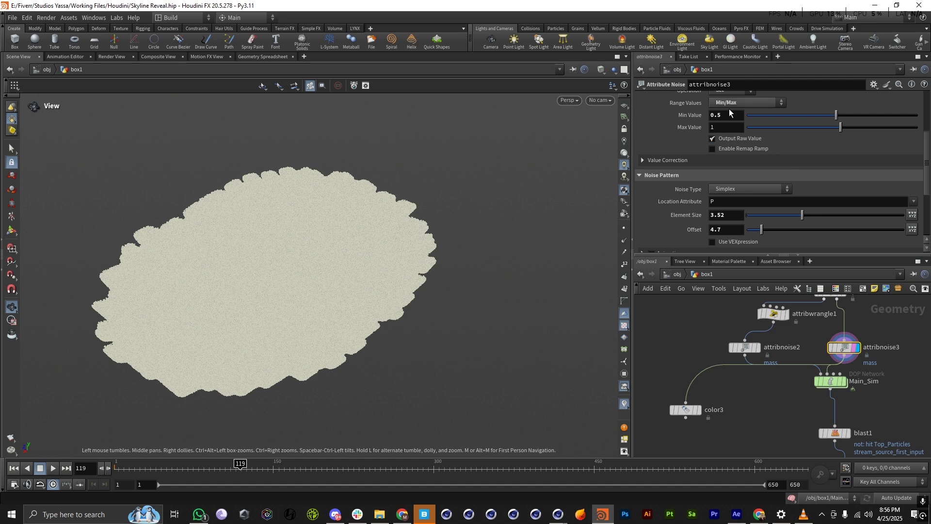
click(685, 410)
drag(721, 170, 565, 170)
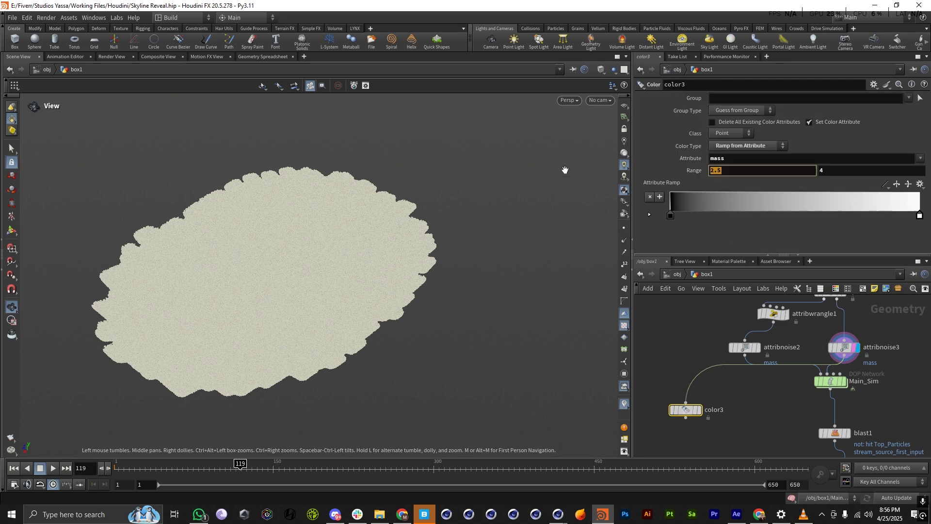
text(0.5)
key(Tab)
text(1)
key(Return)
click(697, 410)
Examine the mass variation on the attribnoise3 particles up close and from the side.
scroll(301, 282, up, 5)
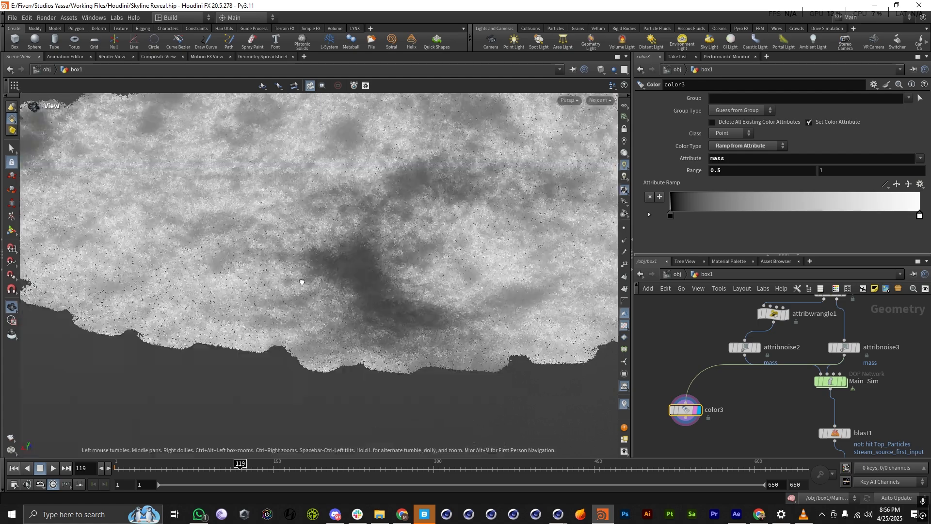
scroll(302, 281, down, 5)
drag(331, 255, 601, 356)
scroll(370, 268, down, 4)
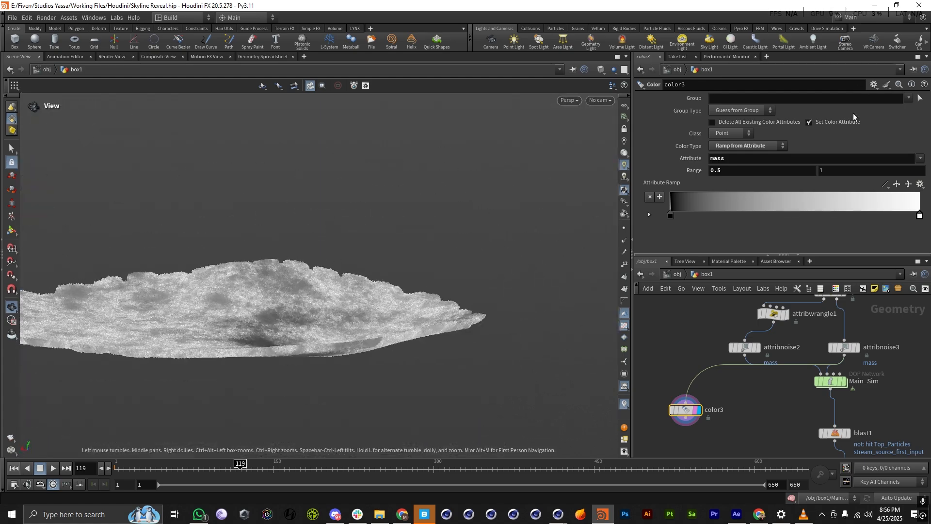
Delete the color3 node from the network.
click(735, 347)
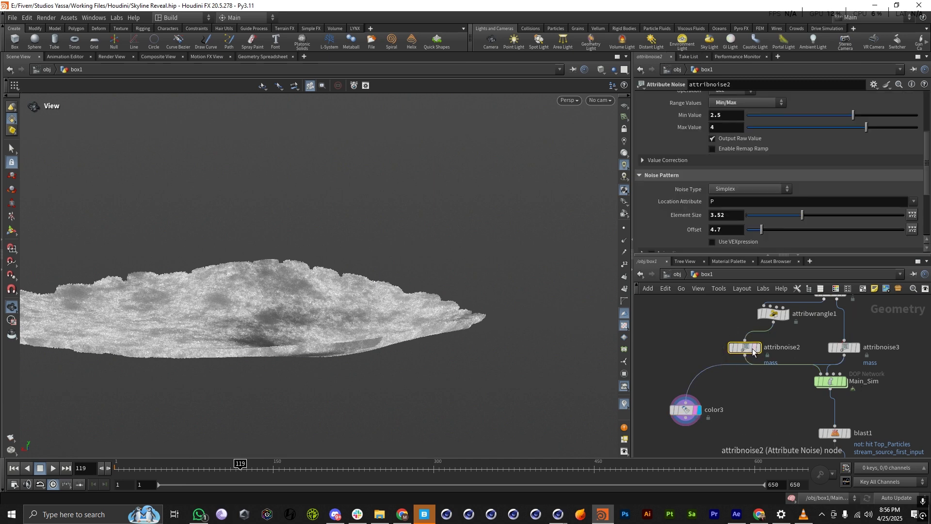
click(685, 412)
key(Delete)
scroll(705, 411, down, 3)
scroll(750, 383, up, 3)
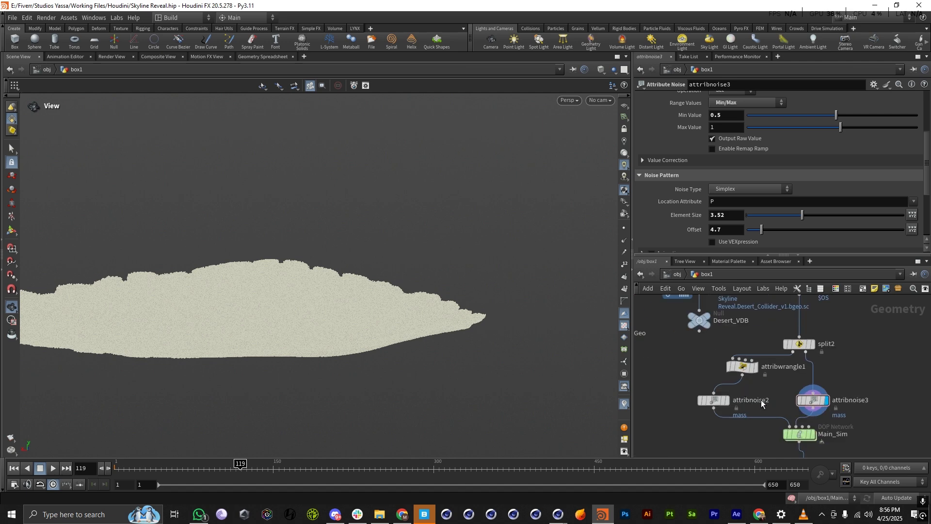
Select the Main_Sim DOP network and look over the branches of the node network that lead into it.
click(798, 435)
scroll(729, 410, down, 5)
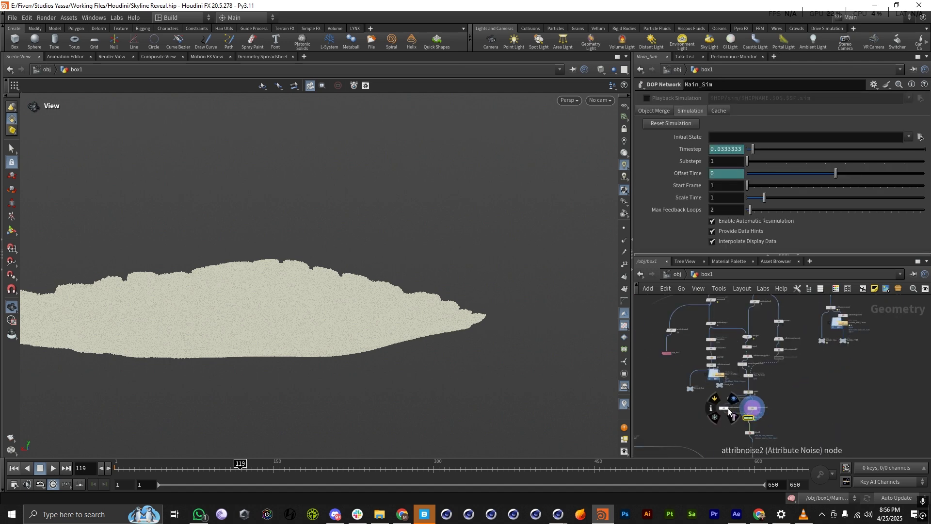
scroll(729, 410, down, 3)
scroll(782, 366, up, 6)
scroll(820, 360, down, 6)
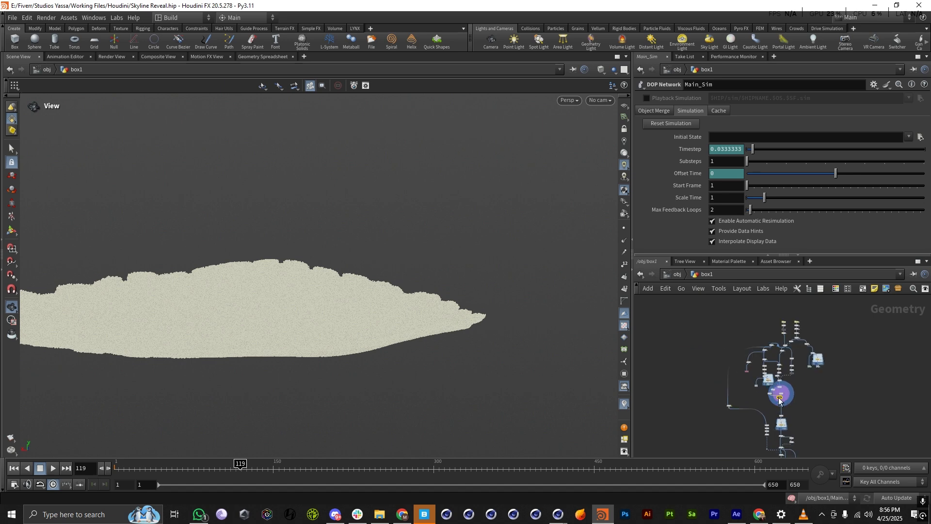
scroll(779, 399, up, 5)
scroll(742, 410, down, 4)
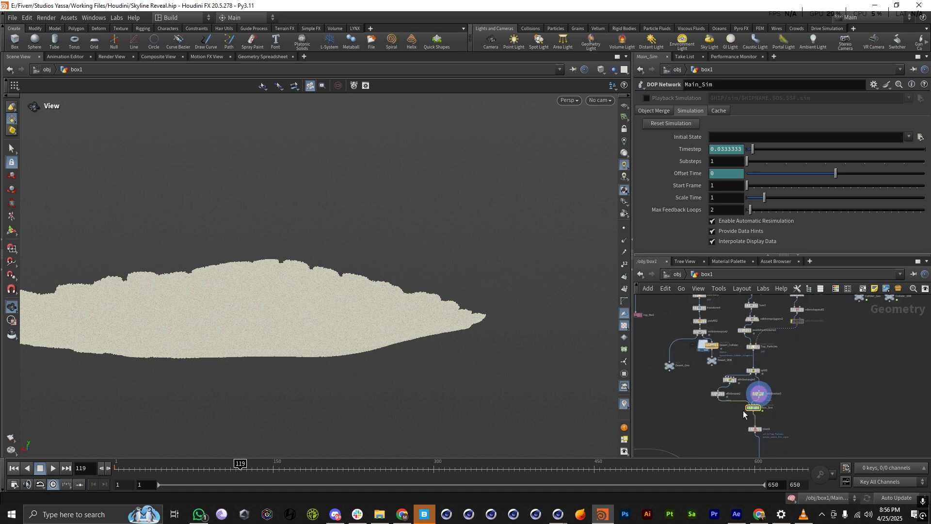
scroll(742, 410, down, 4)
scroll(786, 347, up, 4)
scroll(778, 336, up, 4)
scroll(777, 338, down, 4)
middle_drag(762, 325, 824, 361)
scroll(757, 366, up, 4)
scroll(830, 358, down, 2)
scroll(782, 338, down, 5)
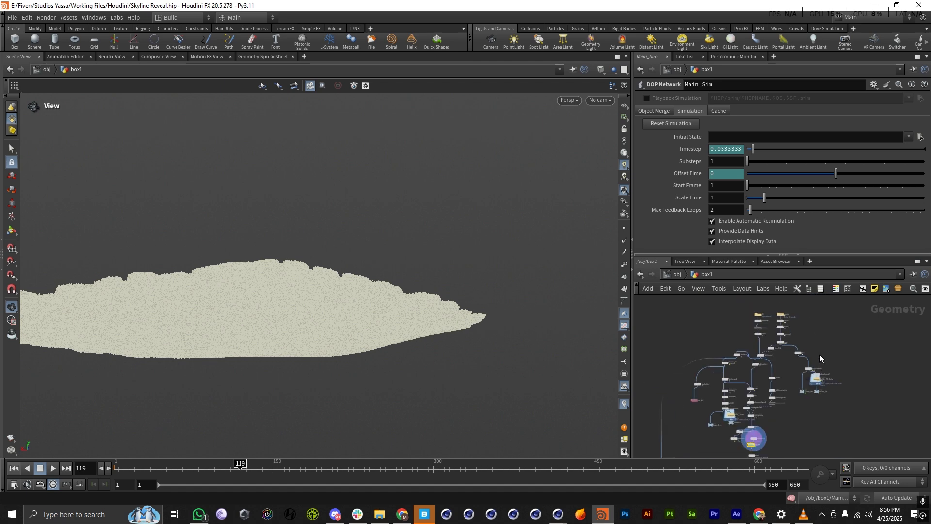
Display and select the trail1 node in the collider branch, with the whole skyline in view.
scroll(818, 354, up, 5)
click(722, 347)
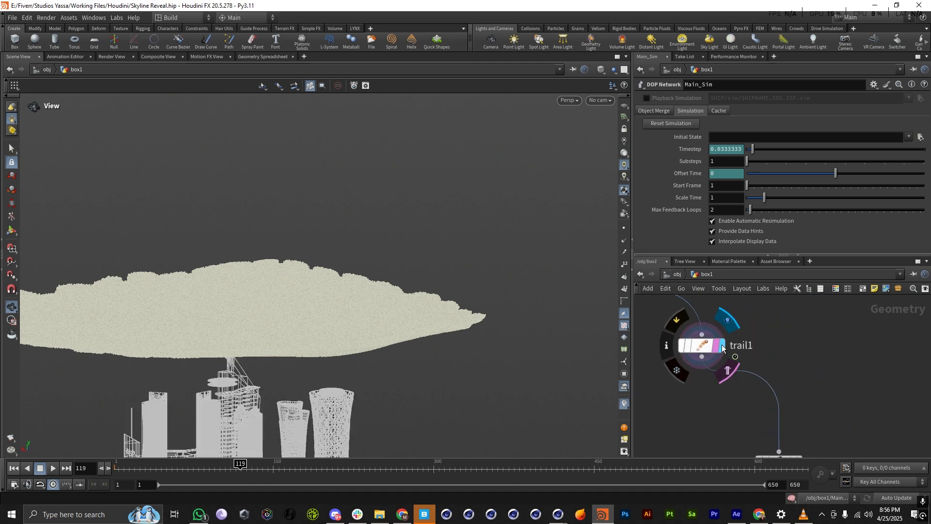
drag(362, 301, 343, 336)
right_drag(342, 337, 73, 332)
right_drag(277, 351, 571, 362)
drag(334, 339, 359, 318)
click(704, 344)
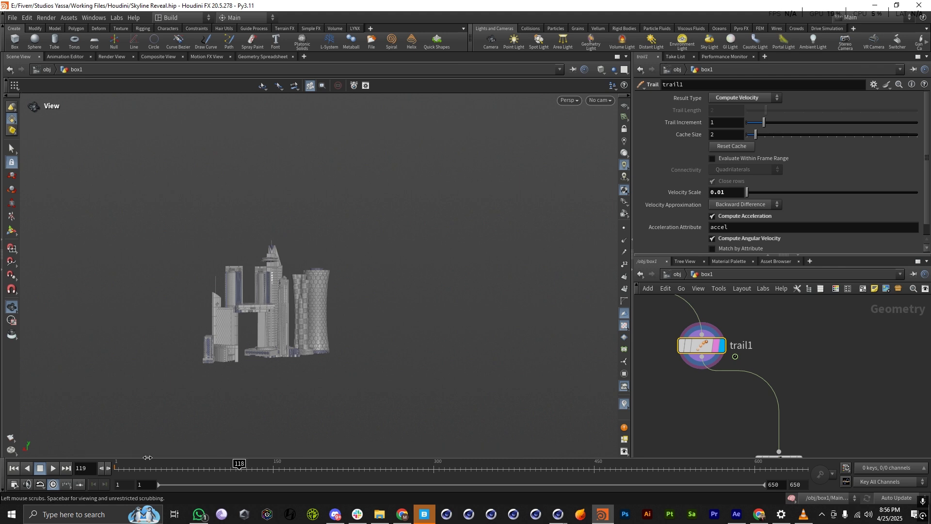
Scrub the timeline back to frame 1 and highlight the Velocity Scale value of trail1.
drag(240, 466, 145, 466)
drag(34, 448, 32, 447)
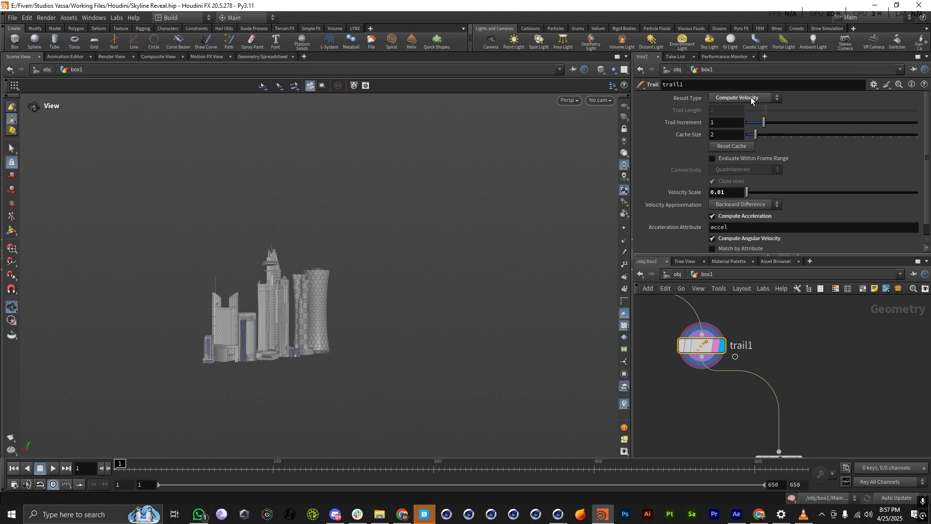
double_click(730, 193)
Select and display the collisionsource1 node below trail1.
scroll(695, 328, down, 2)
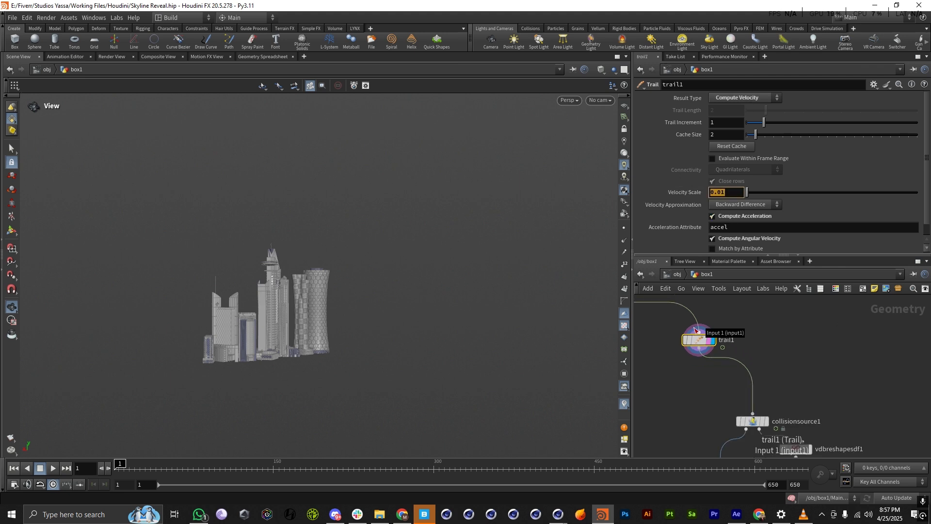
scroll(718, 334, down, 3)
scroll(743, 416, up, 5)
scroll(758, 333, down, 3)
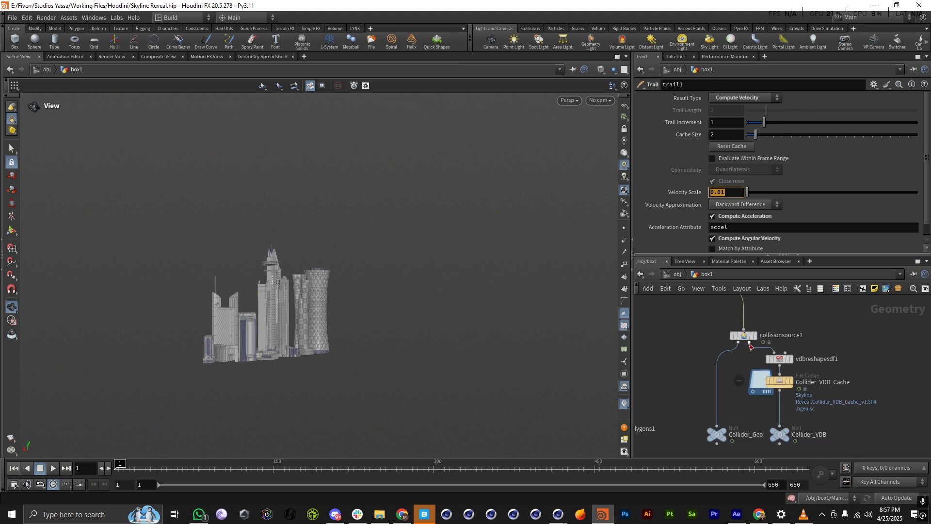
scroll(749, 346, up, 2)
click(756, 326)
mouse_move(765, 325)
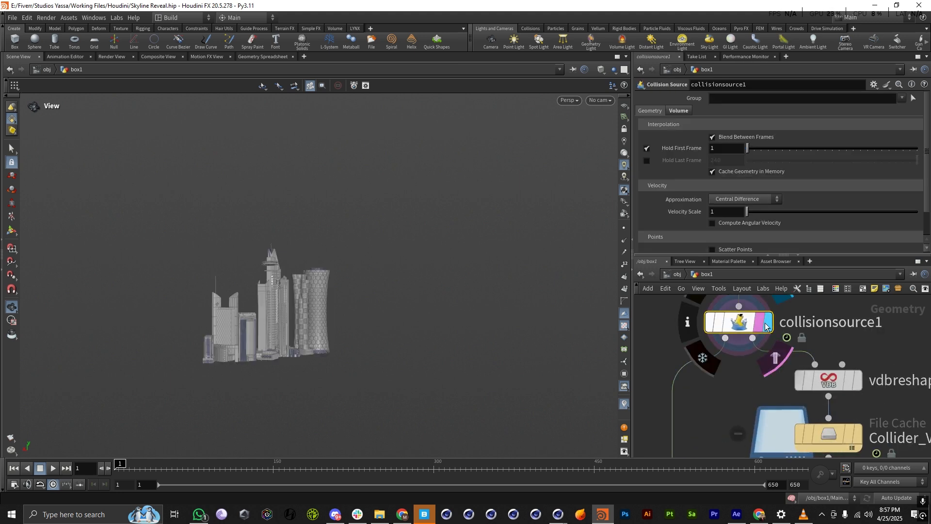
Point out vdbreshapesdf1 and Collider_VDB_Cache below collisionsource1, and inspect the skyline collision geometry up close.
scroll(768, 344, down, 4)
scroll(801, 346, up, 4)
mouse_move(802, 345)
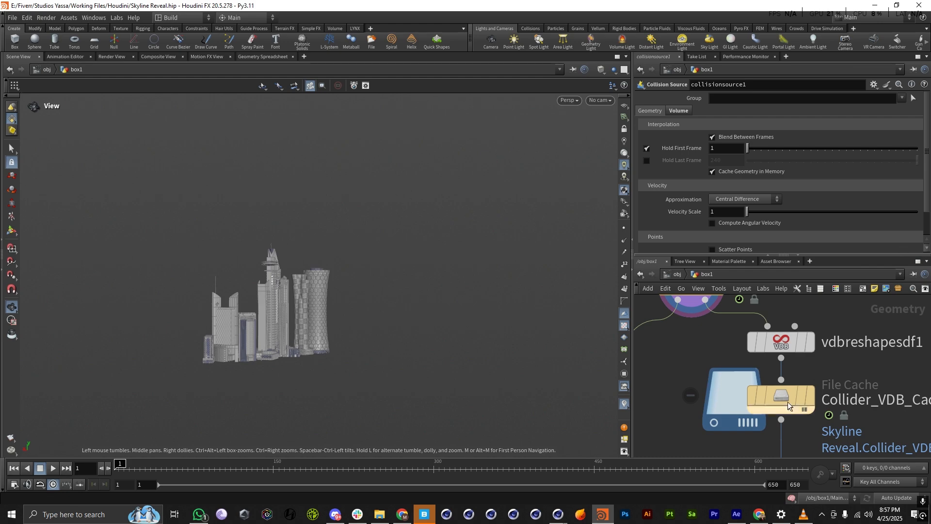
drag(271, 242, 298, 313)
scroll(246, 376, up, 10)
scroll(401, 324, up, 5)
scroll(285, 311, down, 5)
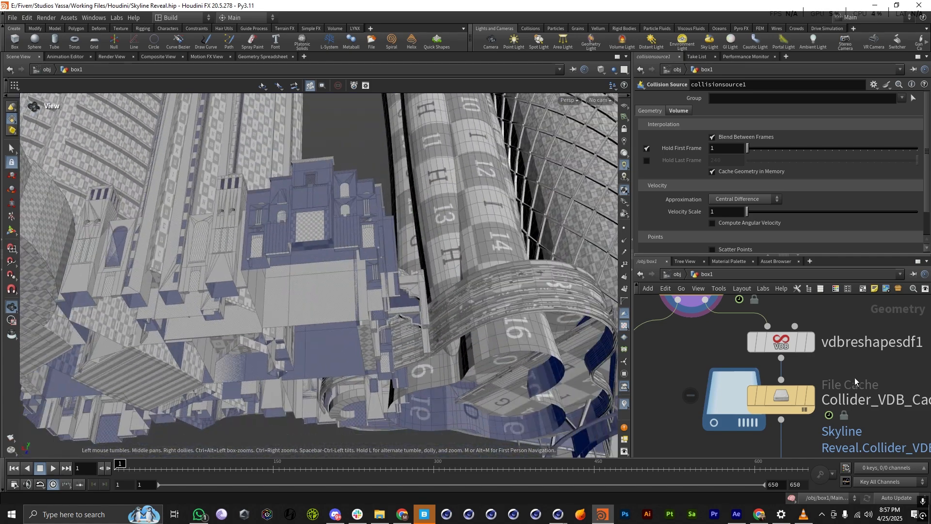
Display the vdbreshapesdf1 node and inspect its VDB surface of the skyline up close.
middle_drag(856, 379, 781, 353)
scroll(781, 353, down, 4)
scroll(766, 349, up, 5)
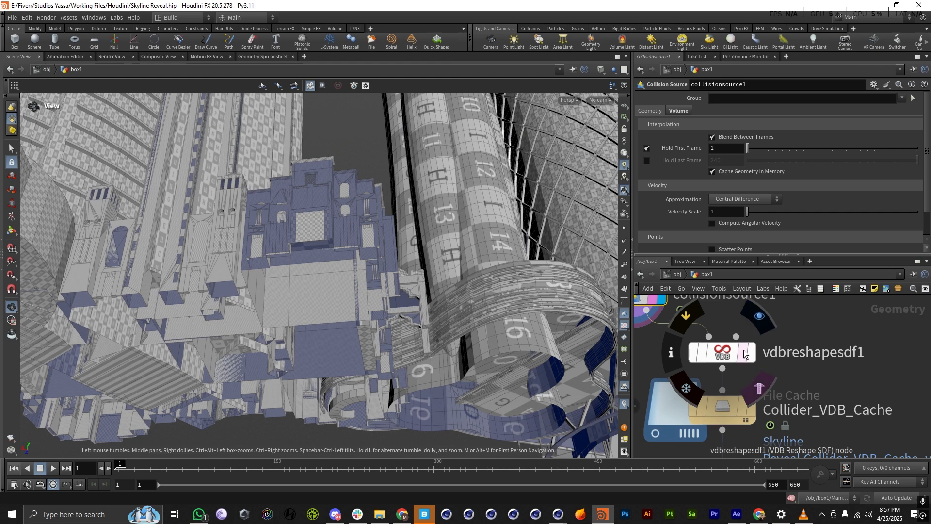
click(752, 353)
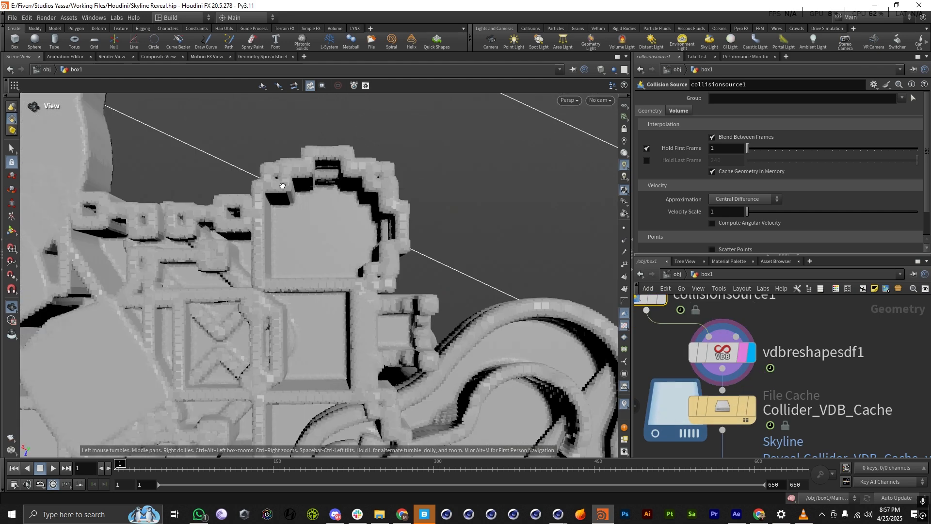
drag(282, 186, 293, 275)
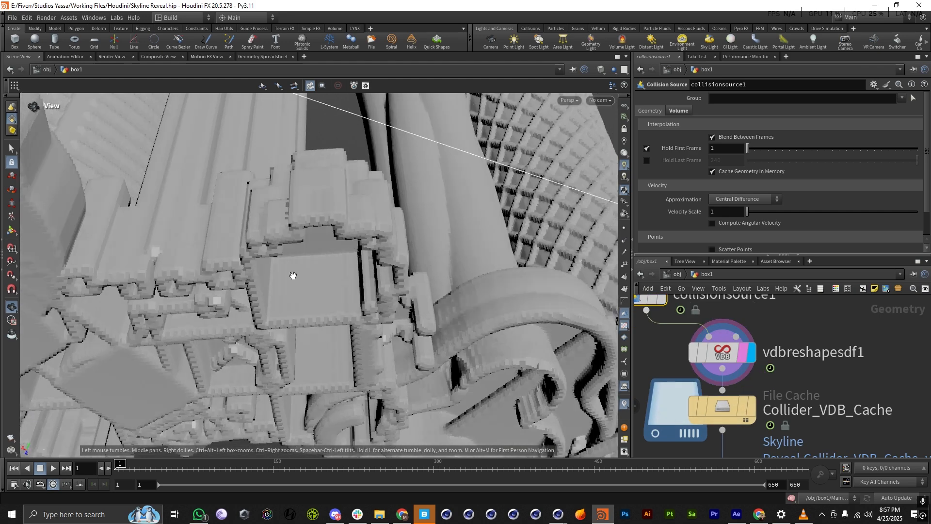
Display the Collider_VDB null below Collider_VDB_Cache and view the whole VDB skyline.
scroll(757, 376, down, 6)
middle_drag(765, 384, 791, 358)
scroll(791, 358, up, 1)
scroll(774, 402, up, 4)
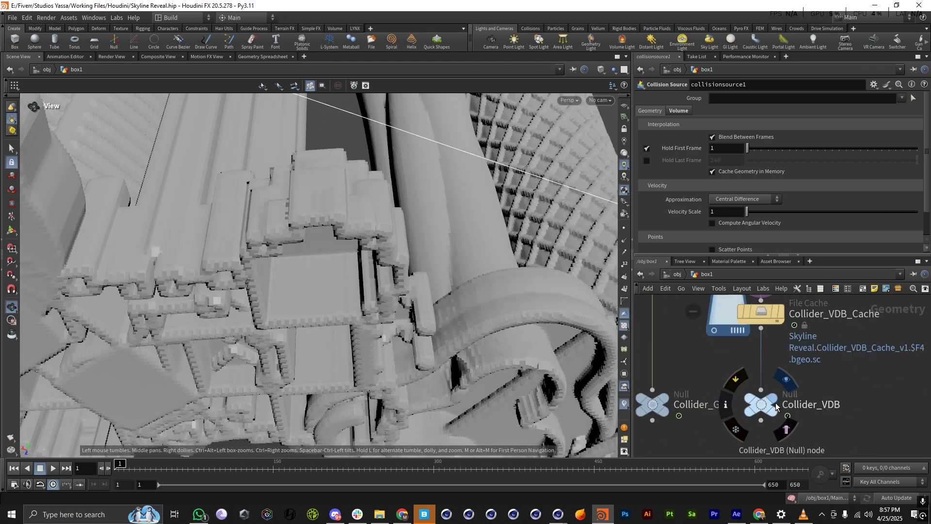
click(775, 399)
drag(282, 311, 277, 381)
scroll(208, 419, down, 10)
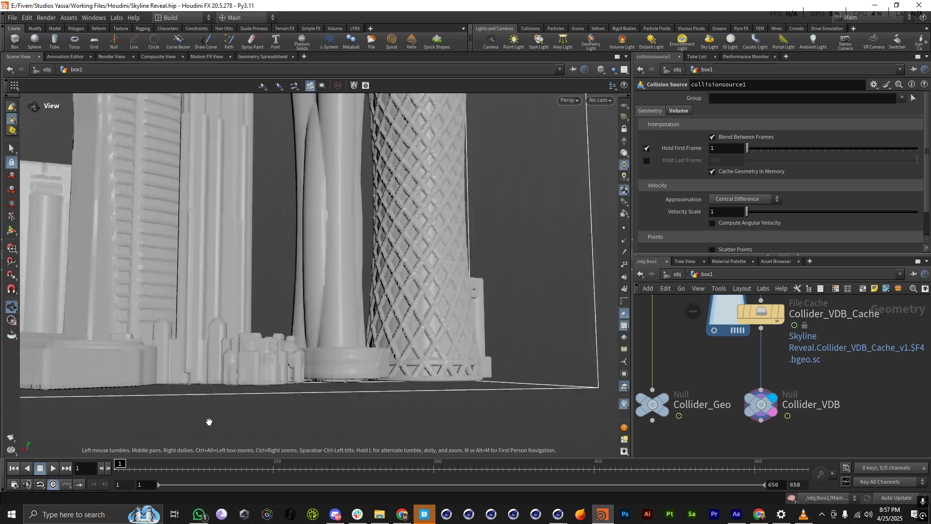
drag(253, 317, 386, 263)
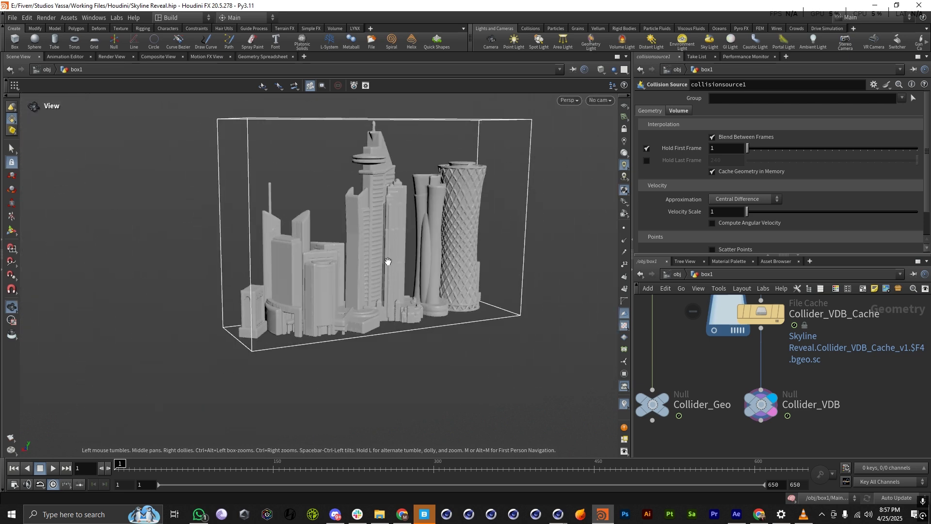
Scrub the timeline to frame 335 and back to frame 1 to review the VDB collider's motion.
drag(141, 468, 471, 462)
middle_drag(270, 414, 278, 328)
scroll(278, 328, down, 5)
scroll(307, 209, up, 6)
scroll(356, 241, down, 8)
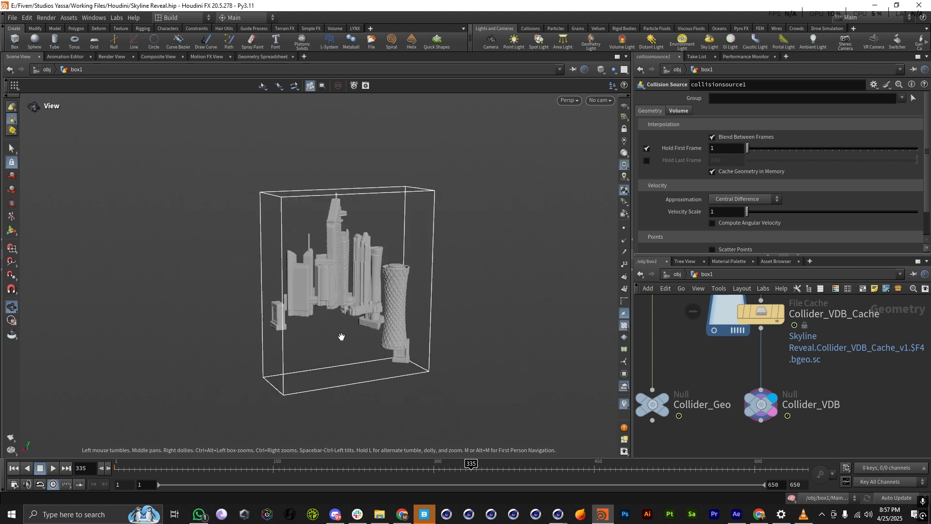
drag(471, 462, 116, 462)
scroll(804, 339, down, 10)
scroll(750, 395, up, 7)
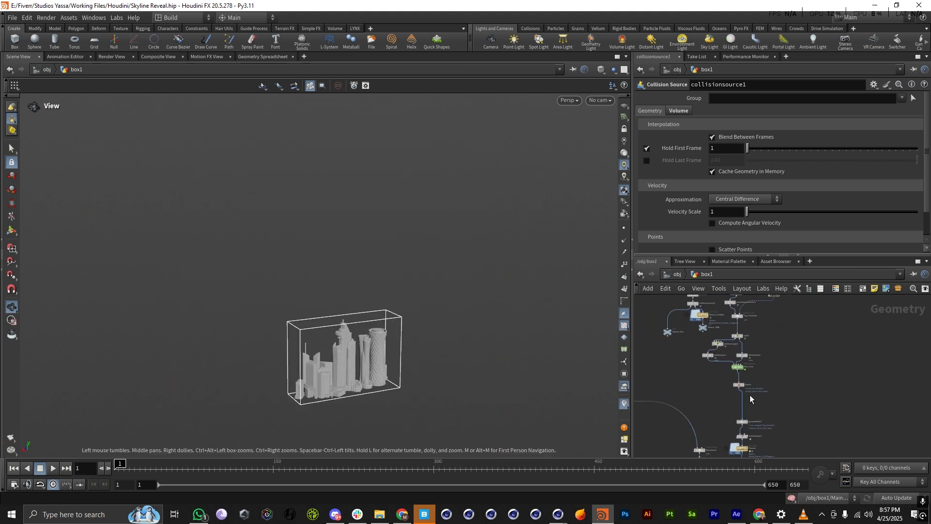
Set the Point Separation of the pointsfromvolume1 node to 0.125, display its points and check the node information.
scroll(772, 380, down, 6)
scroll(754, 362, up, 6)
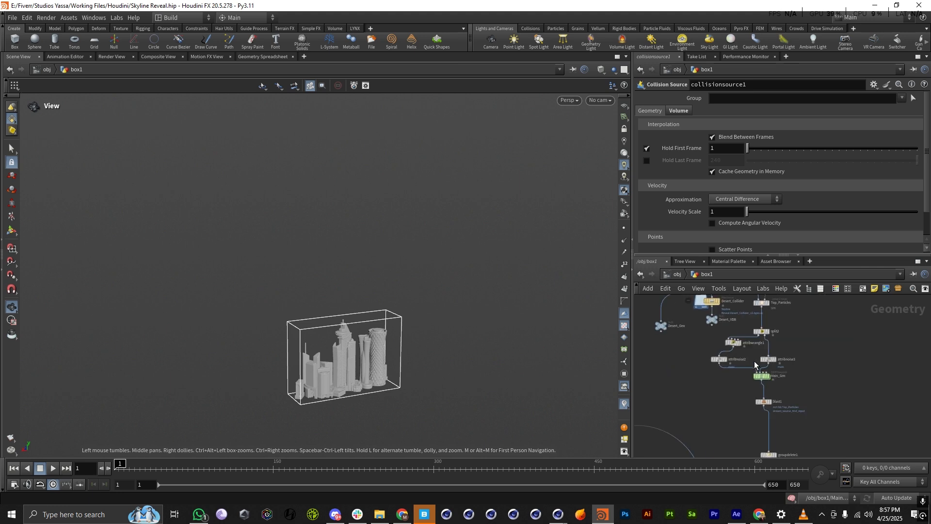
scroll(765, 360, down, 3)
scroll(752, 364, up, 6)
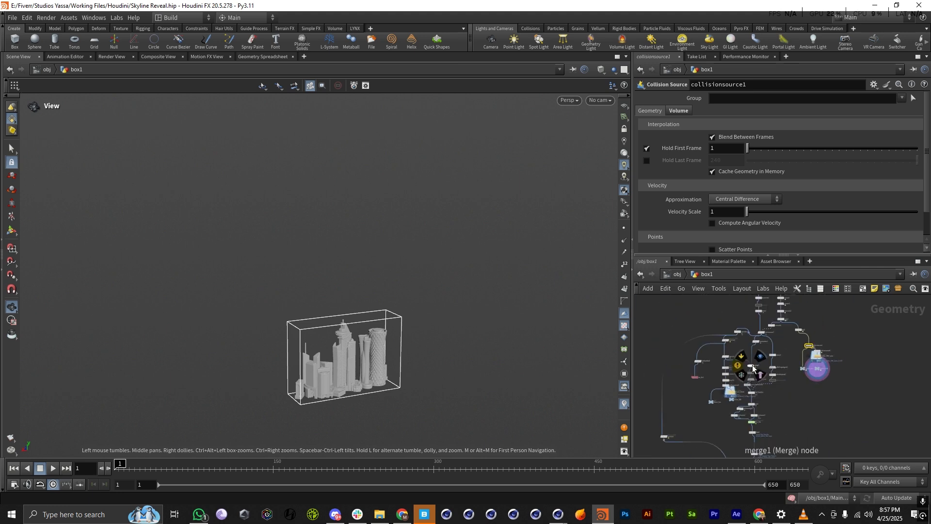
click(733, 406)
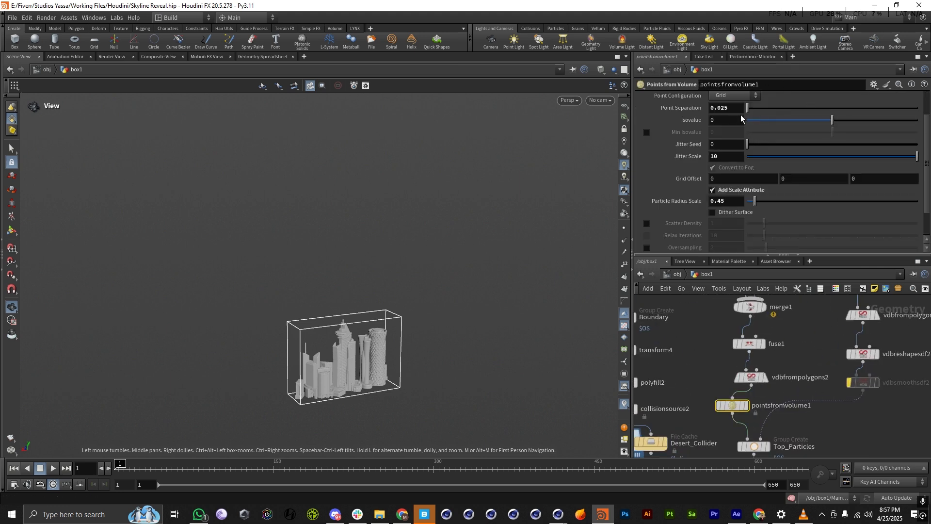
double_click(723, 108)
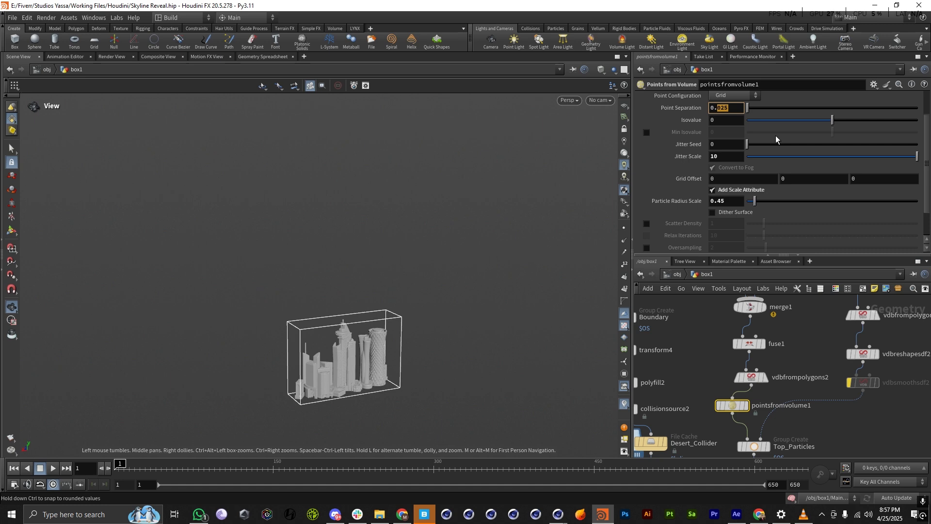
text(125)
key(Return)
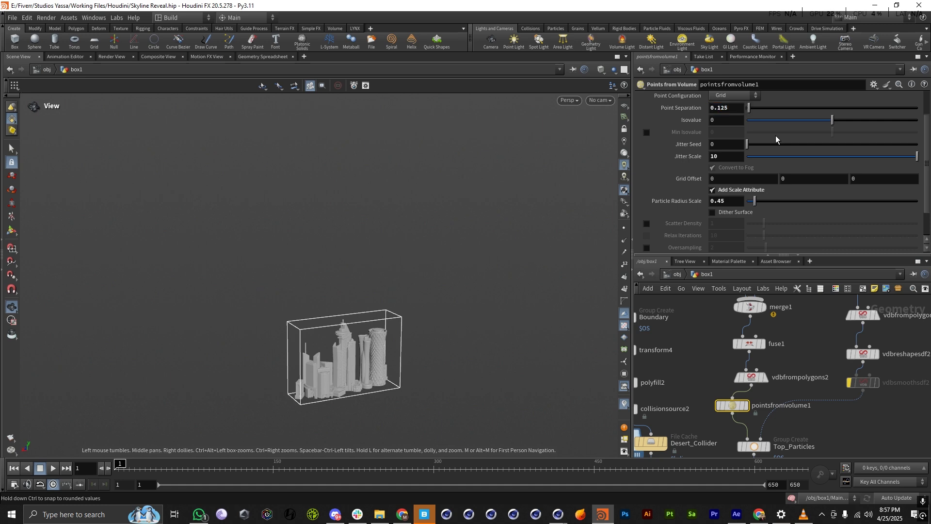
click(745, 405)
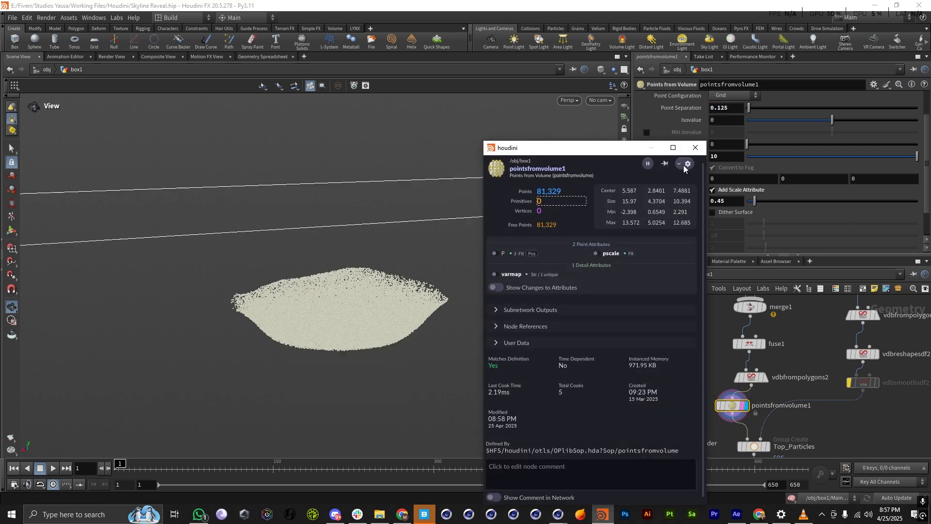
click(695, 149)
Go inside the Main_Sim DOP network located below the attribute noise nodes.
scroll(739, 337, down, 8)
scroll(751, 417, up, 6)
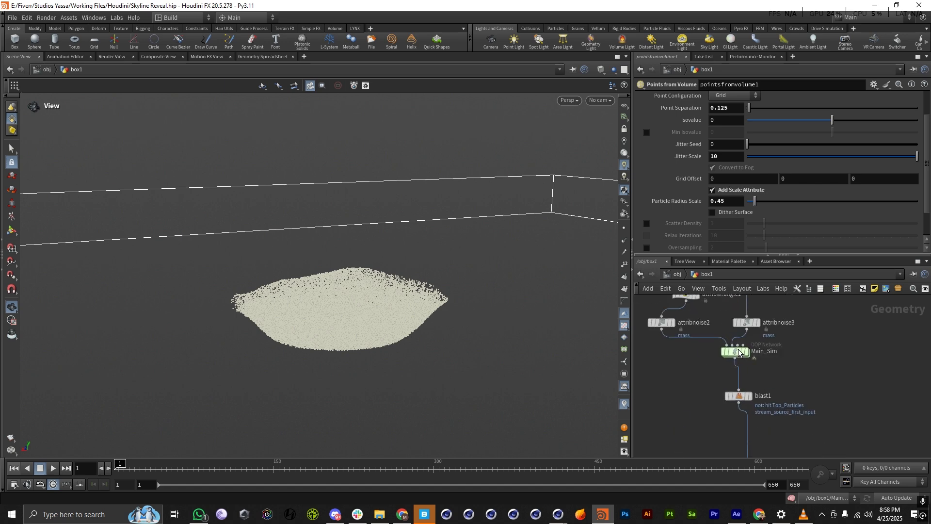
click(753, 358)
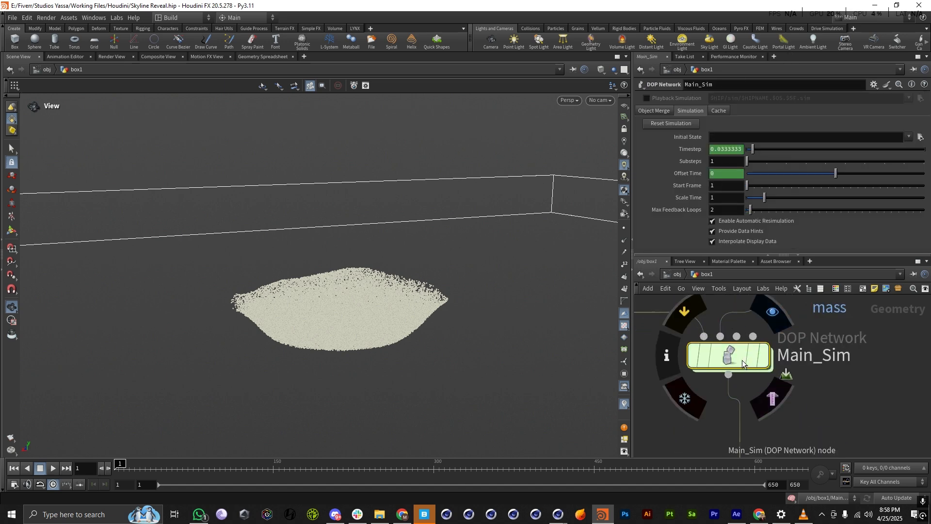
double_click(742, 360)
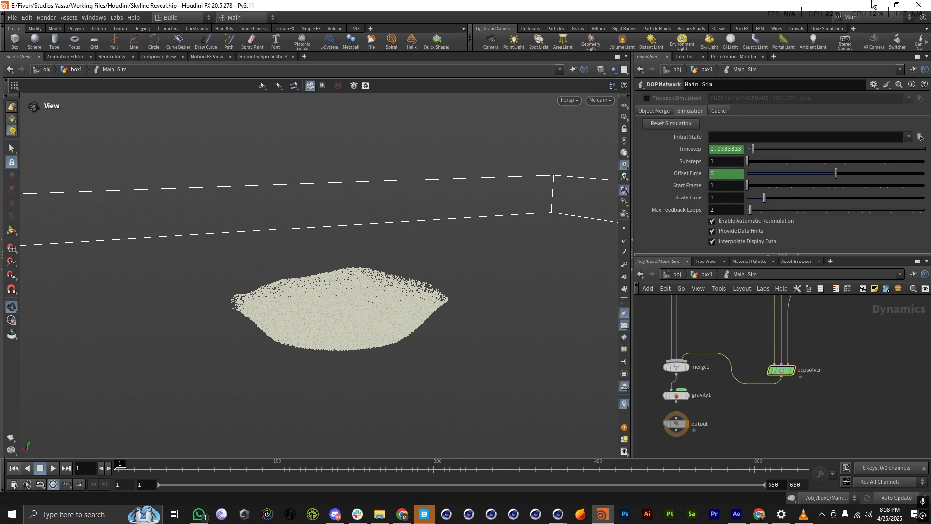
Examine the Main_Sim node layout, including the merge, gravity and POP solver connections.
scroll(766, 416, down, 7)
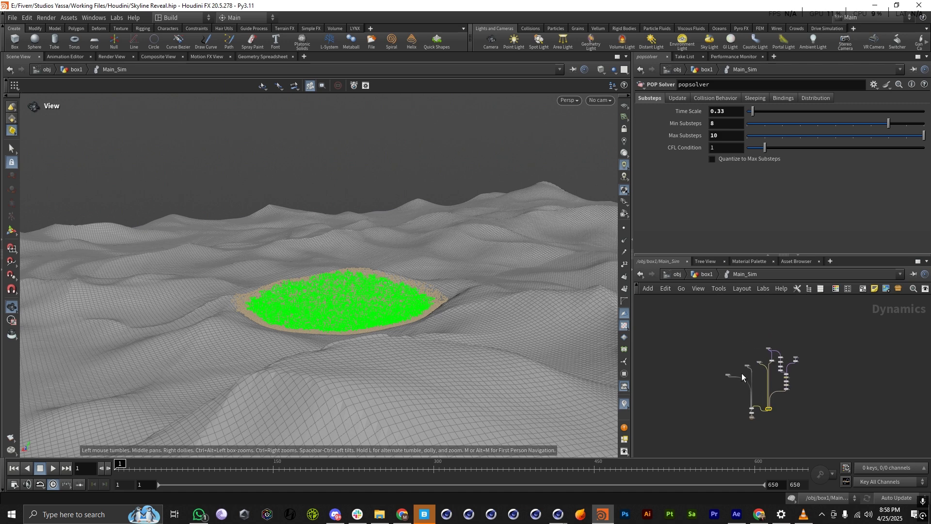
scroll(741, 374, up, 7)
scroll(742, 360, down, 6)
scroll(756, 383, up, 6)
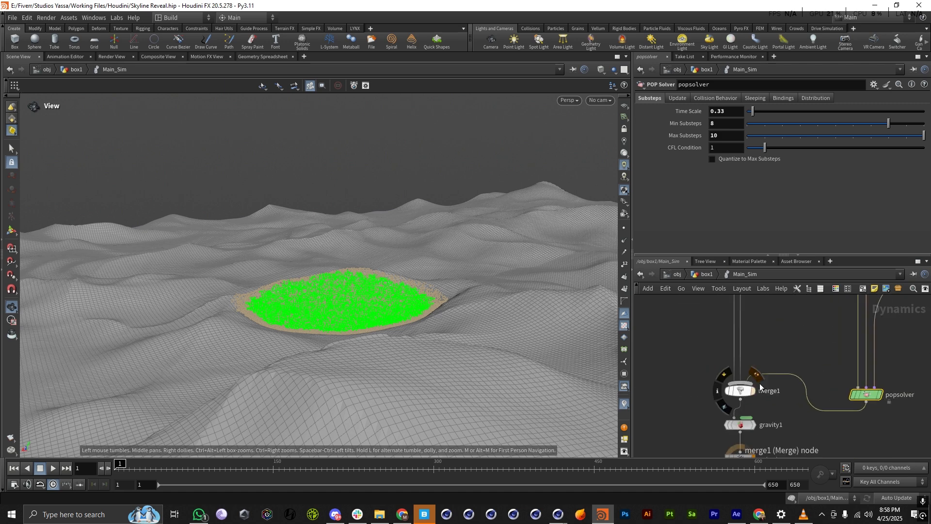
scroll(765, 390, down, 2)
scroll(764, 387, down, 5)
scroll(760, 390, up, 6)
scroll(760, 389, down, 1)
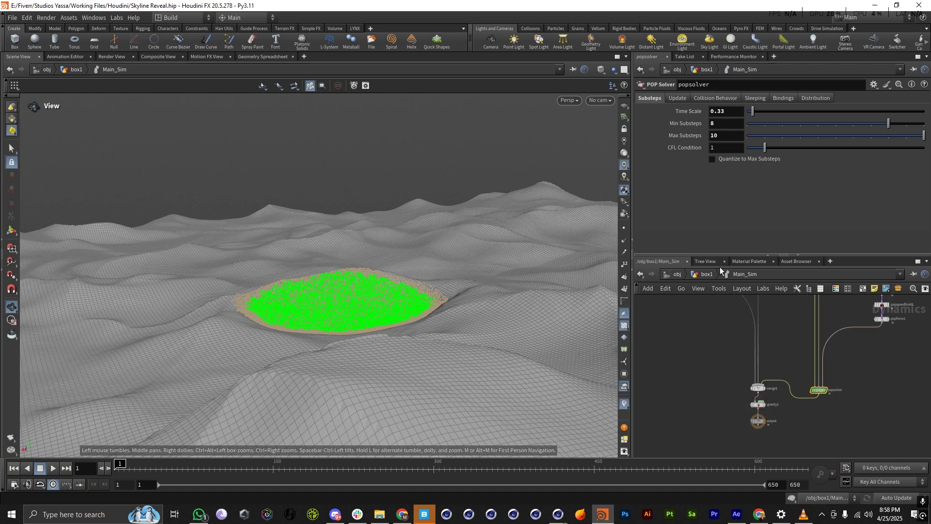
scroll(747, 438, down, 4)
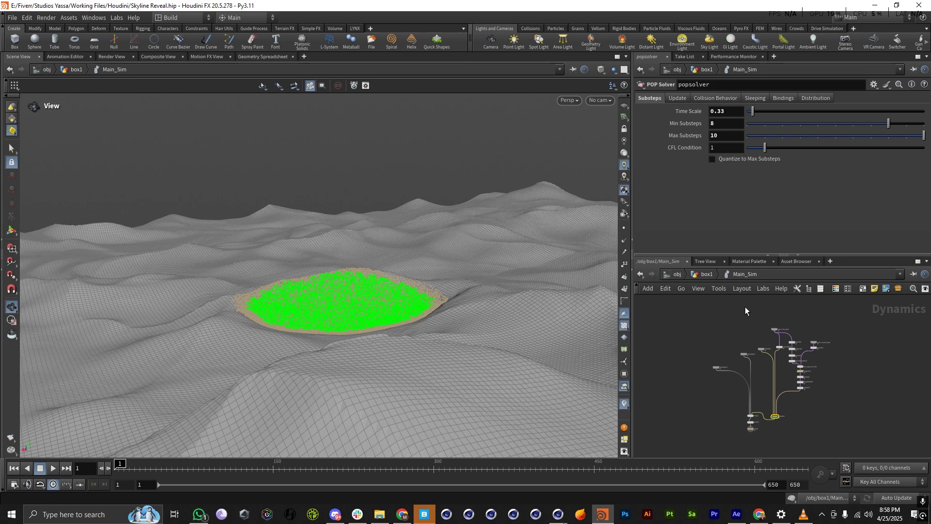
Add a POP Network beside Main_Sim in box1, look at its default nodes, and delete it.
click(706, 275)
scroll(763, 408, up, 4)
key(Tab)
text(po)
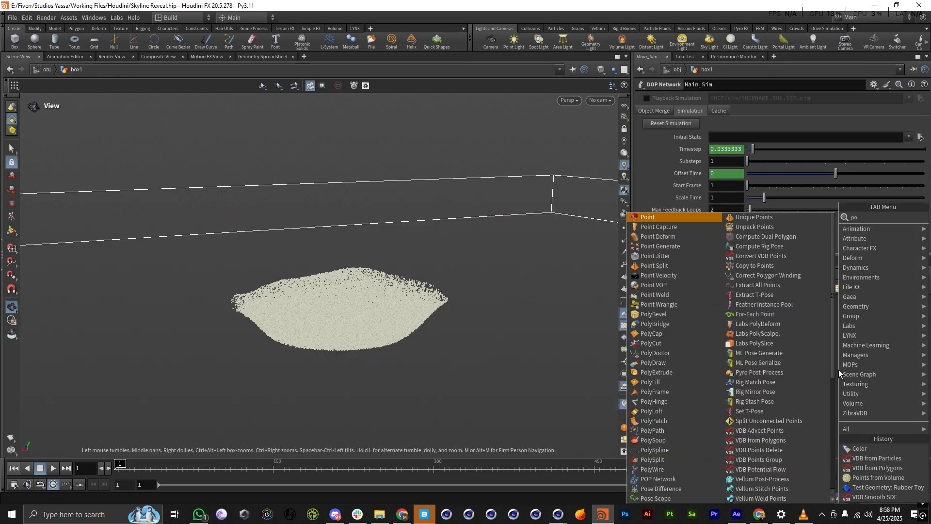
text(pn)
key(Return)
click(839, 370)
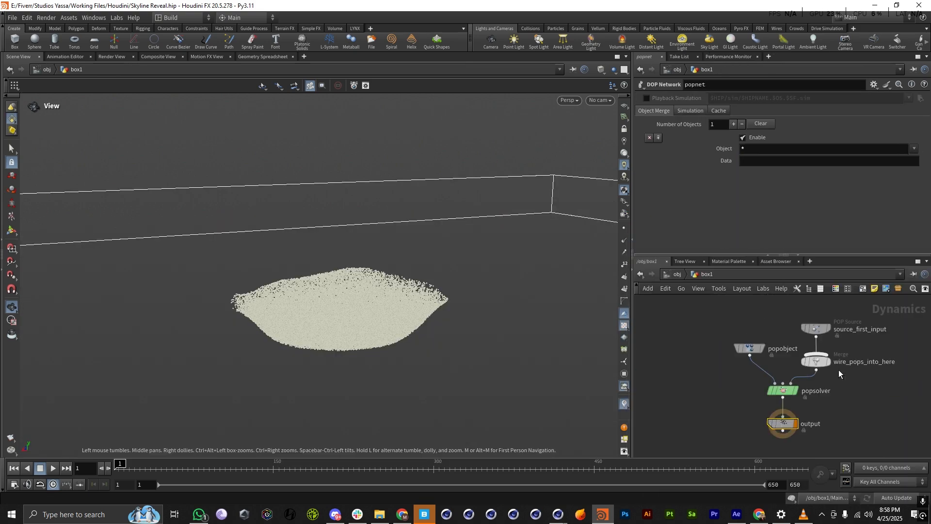
click(706, 274)
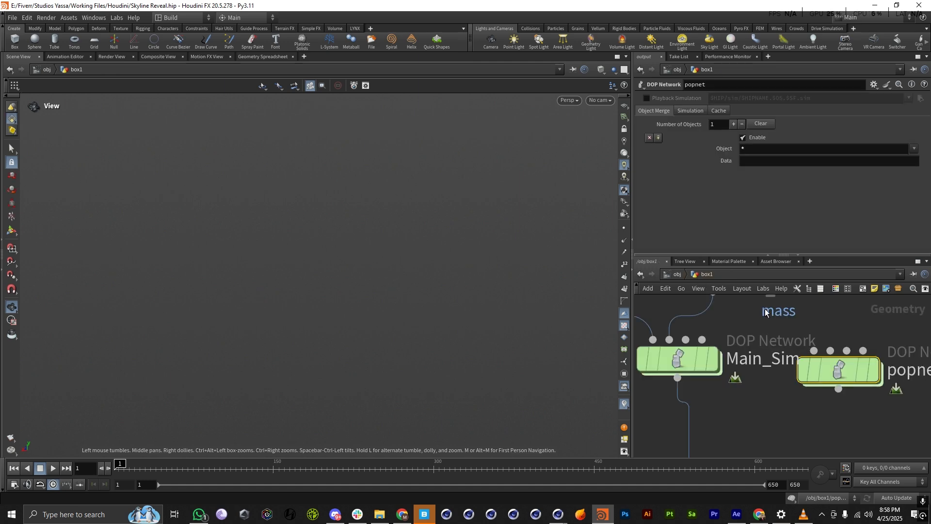
key(Delete)
Reopen the Main_Sim network and examine the object and force branches feeding the POP solver.
double_click(688, 363)
scroll(733, 426, down, 4)
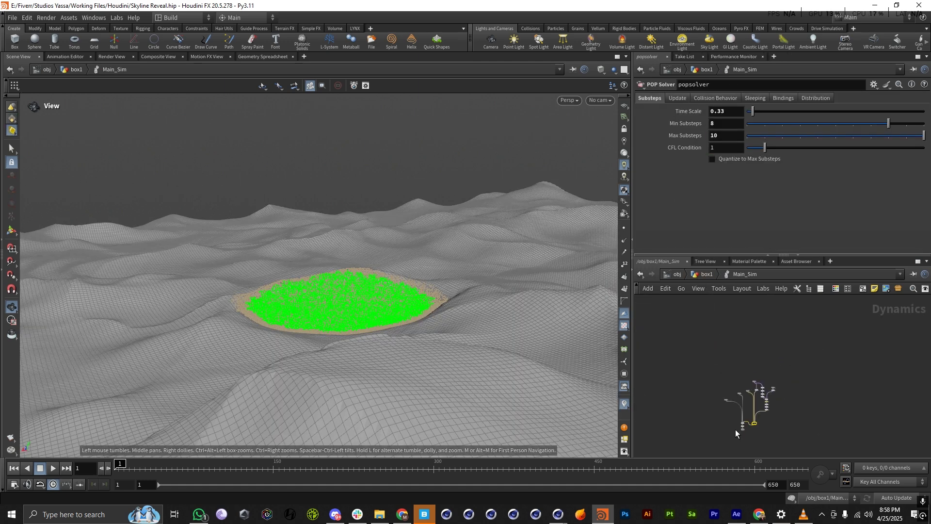
scroll(737, 427, up, 10)
scroll(790, 447, down, 4)
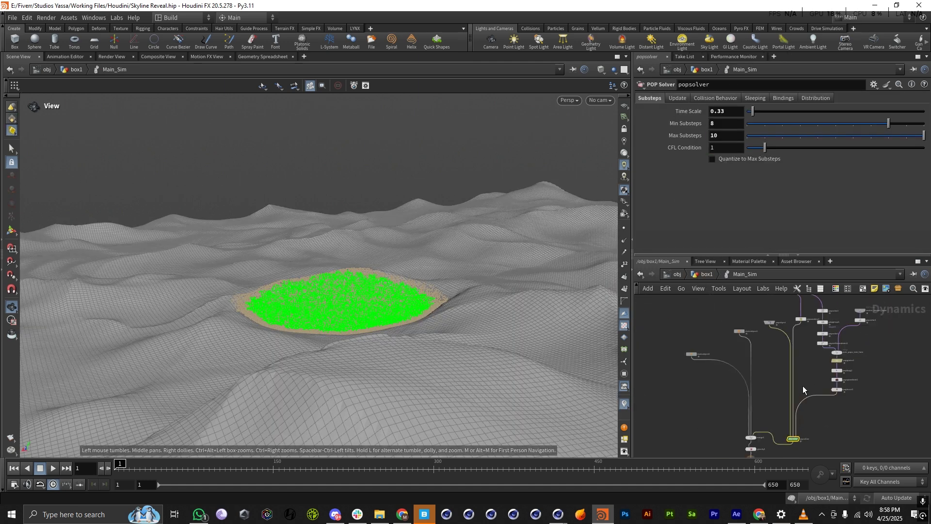
scroll(776, 368, down, 5)
scroll(754, 366, up, 4)
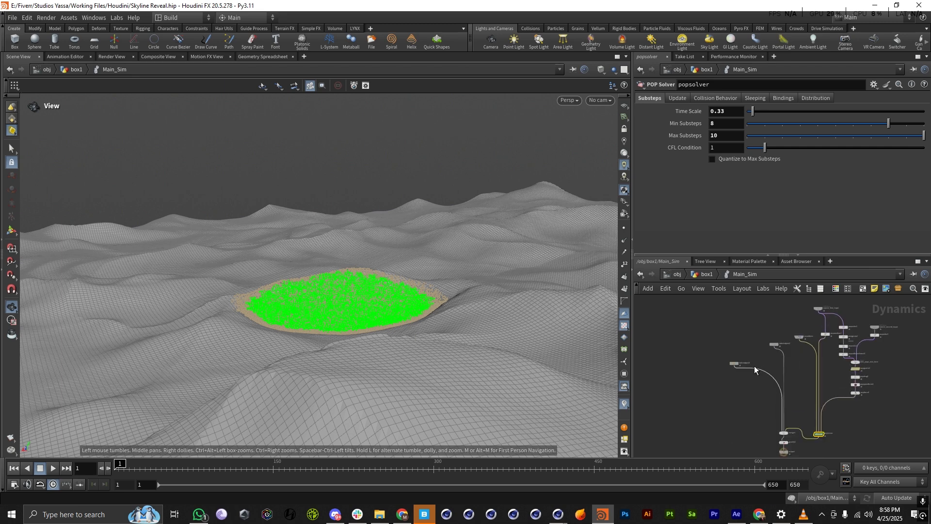
scroll(754, 365, down, 3)
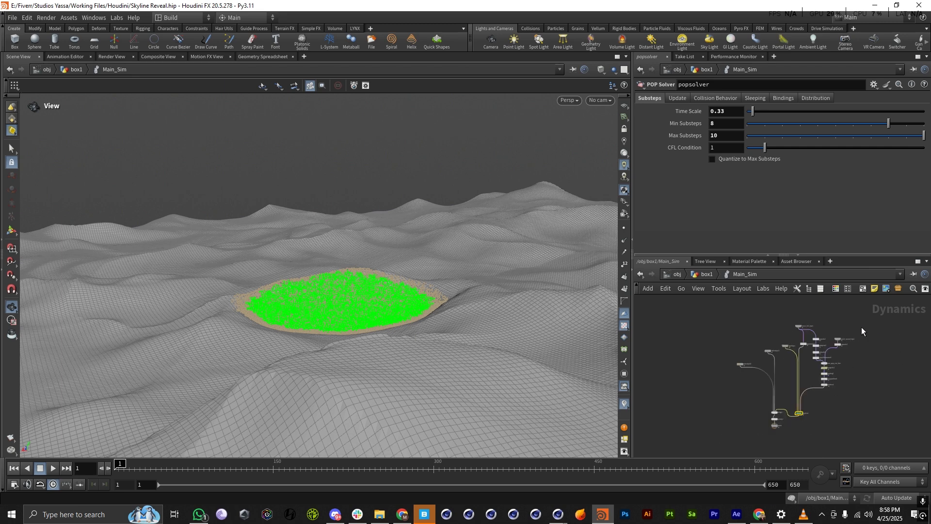
Select staticobject2 and examine its static object settings together with the collision terrain around the particles.
scroll(733, 357, up, 5)
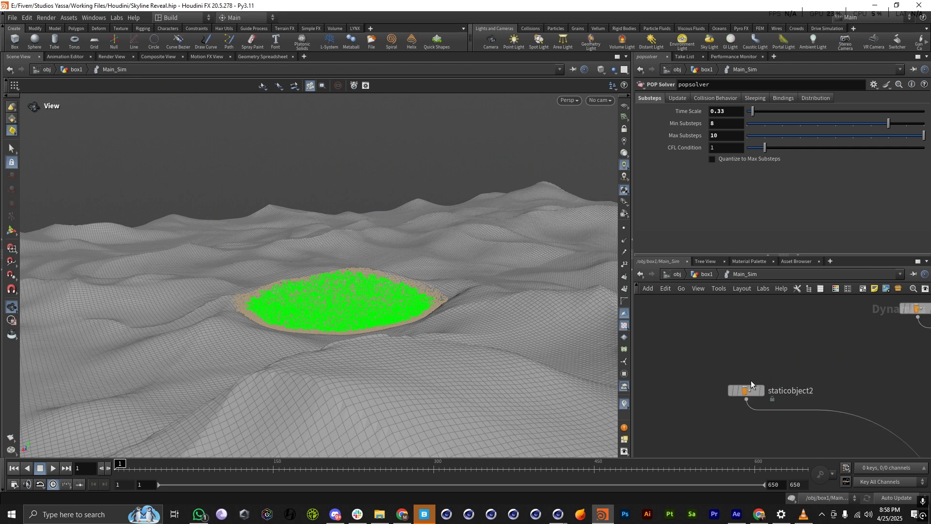
click(747, 389)
mouse_move(750, 393)
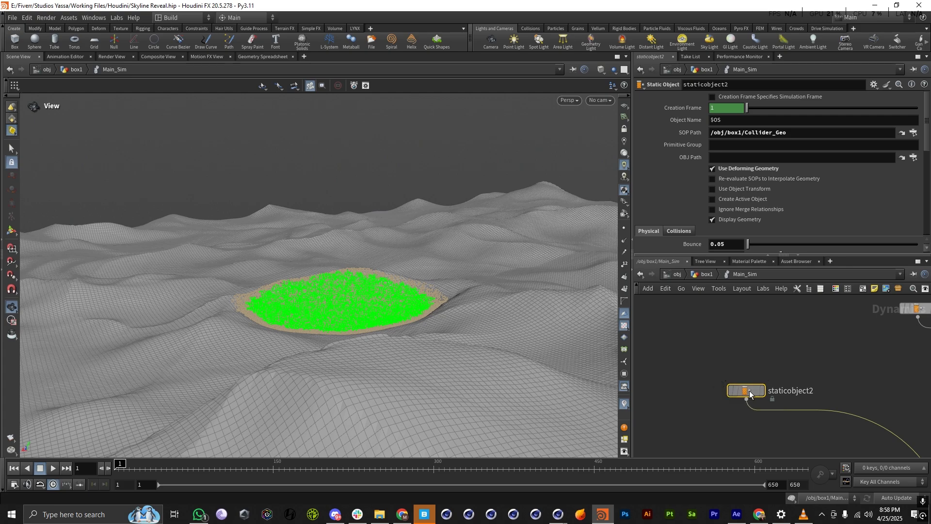
scroll(369, 236, down, 6)
scroll(375, 241, up, 6)
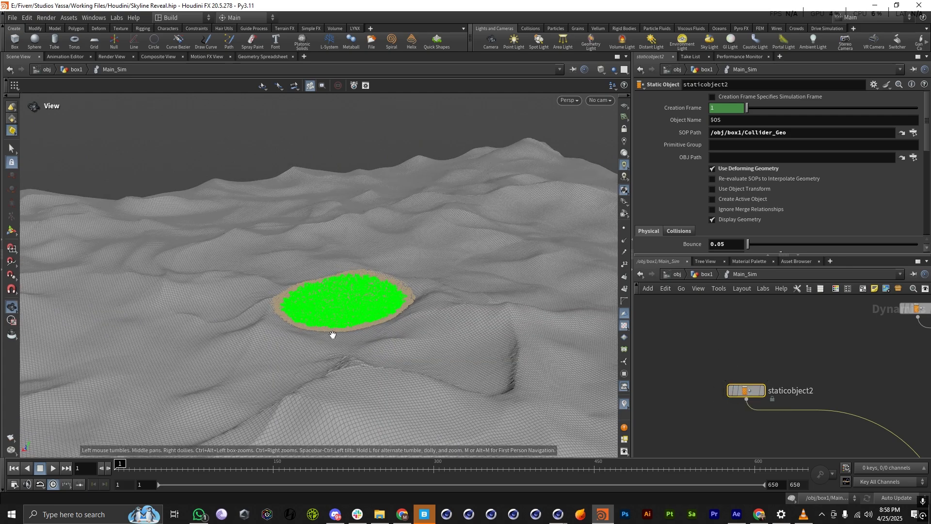
scroll(387, 284, up, 6)
scroll(405, 286, down, 8)
scroll(783, 339, down, 4)
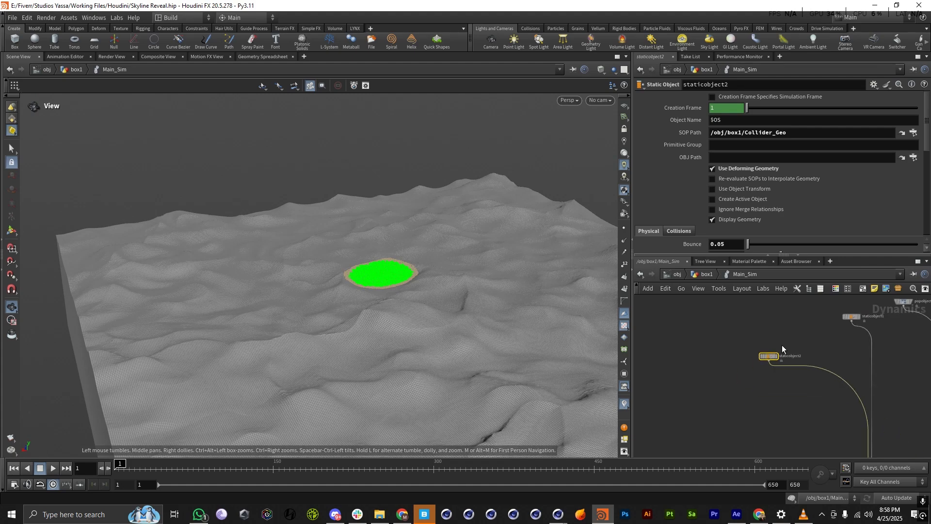
scroll(776, 353, up, 5)
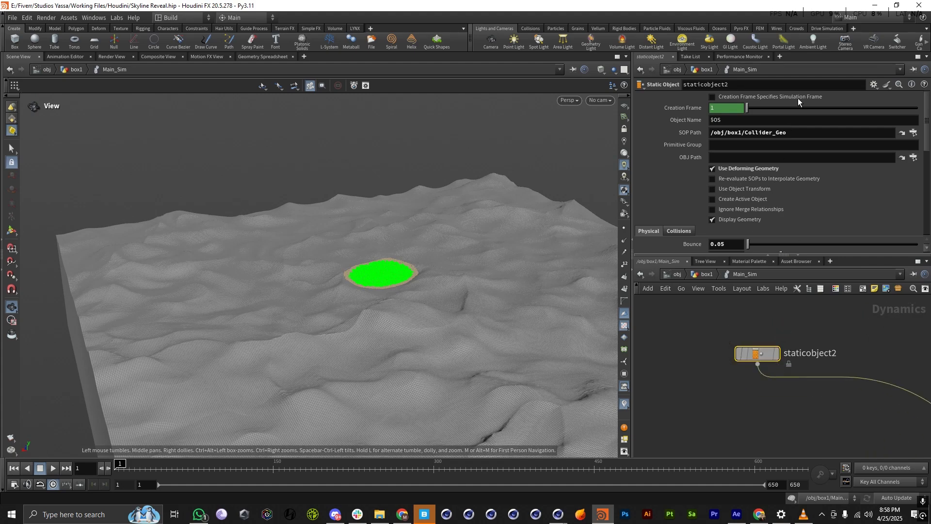
scroll(407, 276, up, 2)
Hide the desert terrain of staticobject1 and inspect the staticobject2 city buildings beneath the particle bed.
scroll(786, 339, down, 4)
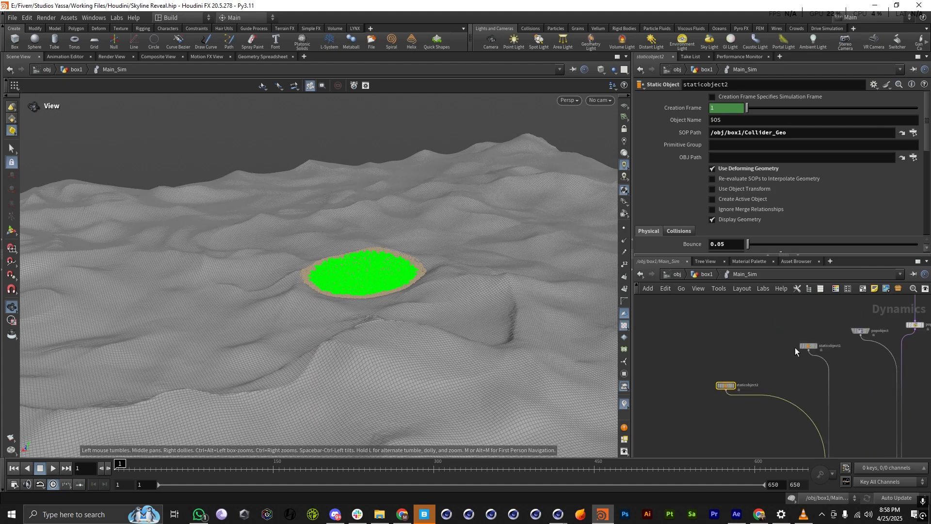
scroll(795, 347, up, 3)
click(805, 368)
drag(422, 325, 369, 252)
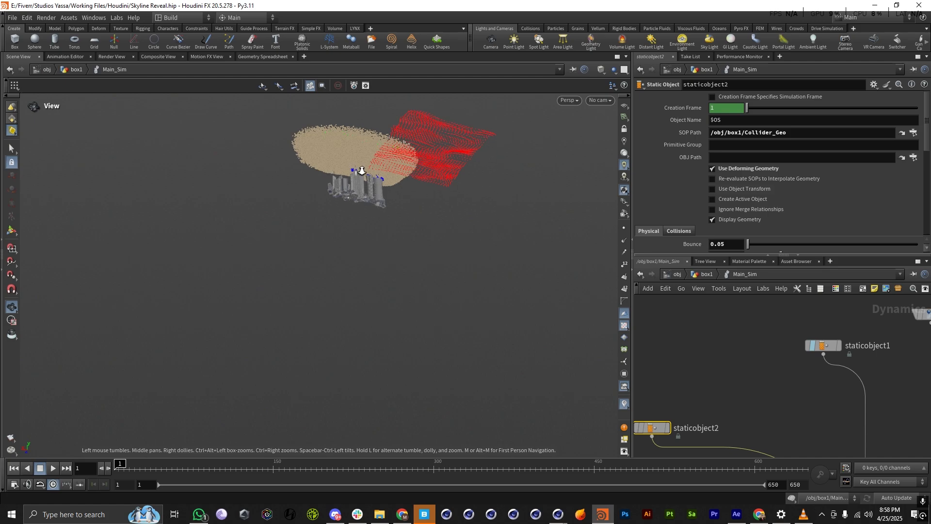
right_drag(361, 170, 522, 230)
drag(522, 229, 411, 256)
right_drag(398, 240, 335, 298)
right_drag(457, 324, 606, 303)
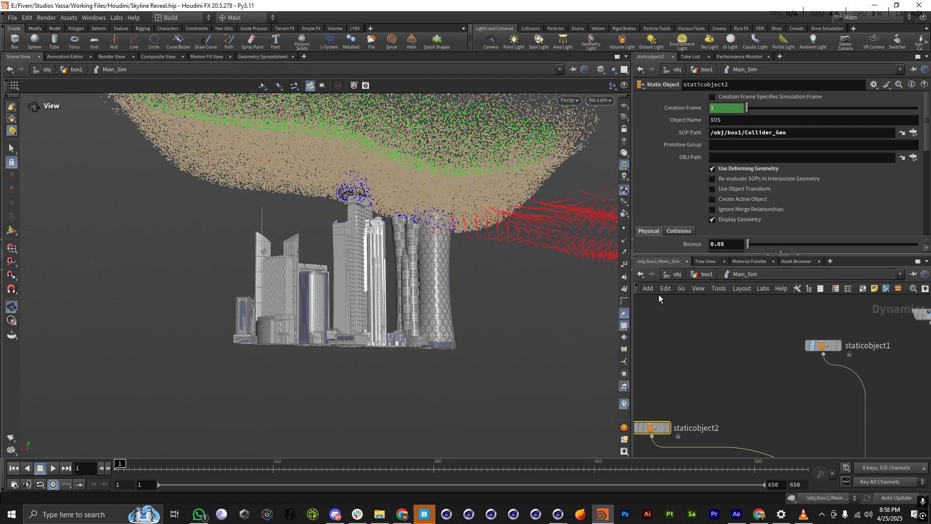
scroll(725, 343, down, 4)
scroll(688, 379, up, 4)
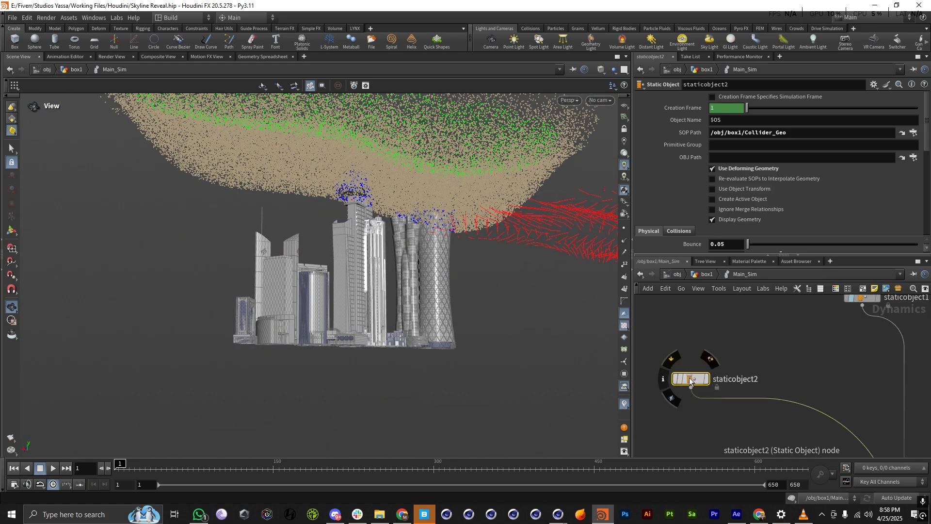
click(671, 400)
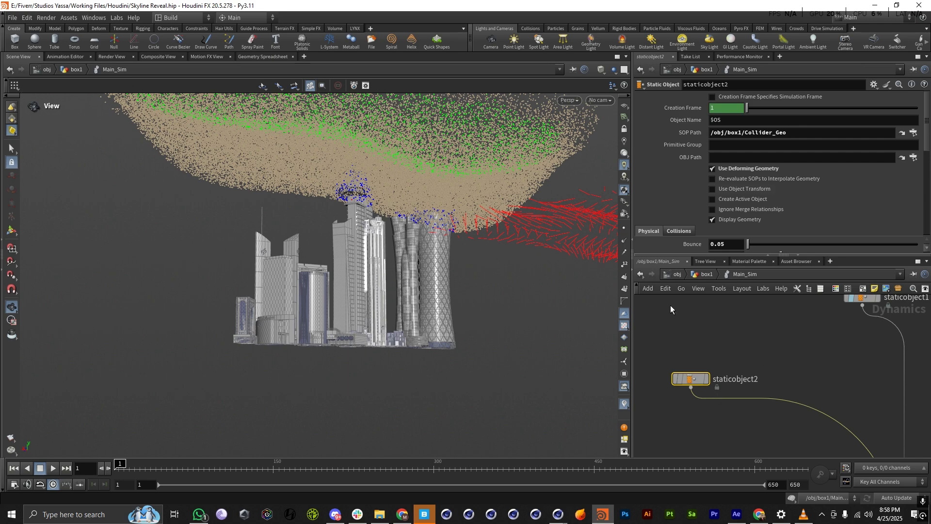
drag(284, 249, 281, 272)
right_drag(281, 272, 189, 308)
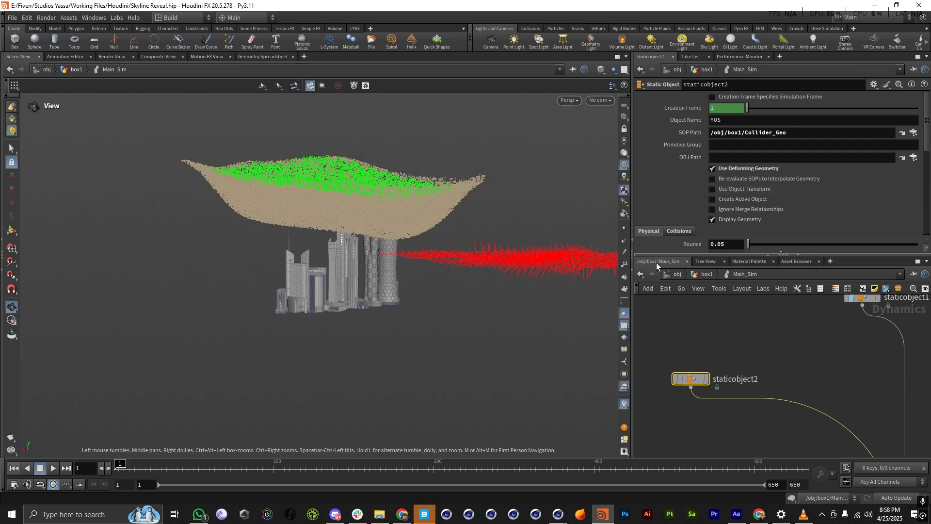
Open the collision settings of staticobject2 and review its volume options down to the proxy volume.
scroll(842, 160, down, 2)
scroll(711, 221, up, 1)
click(678, 205)
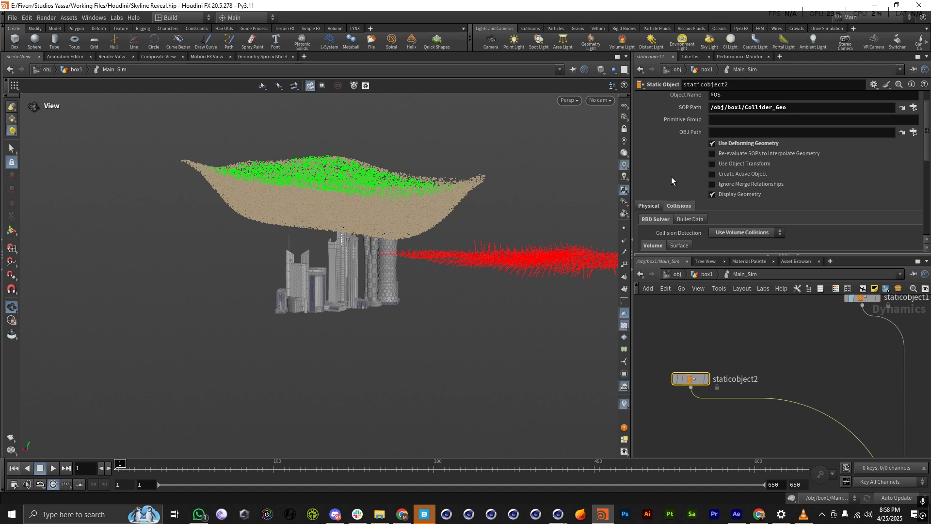
scroll(671, 176, down, 5)
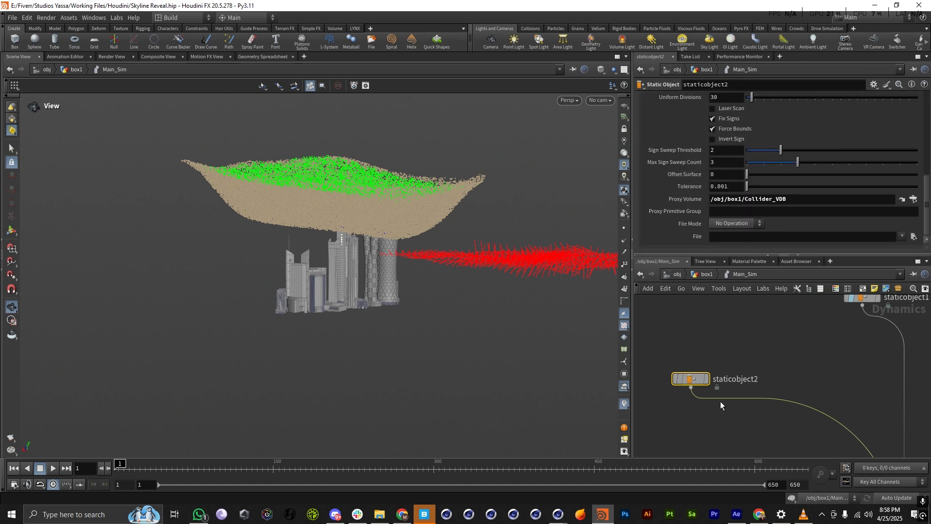
Select staticobject1 and review its physical properties such as bounce and friction.
middle_drag(873, 298, 746, 377)
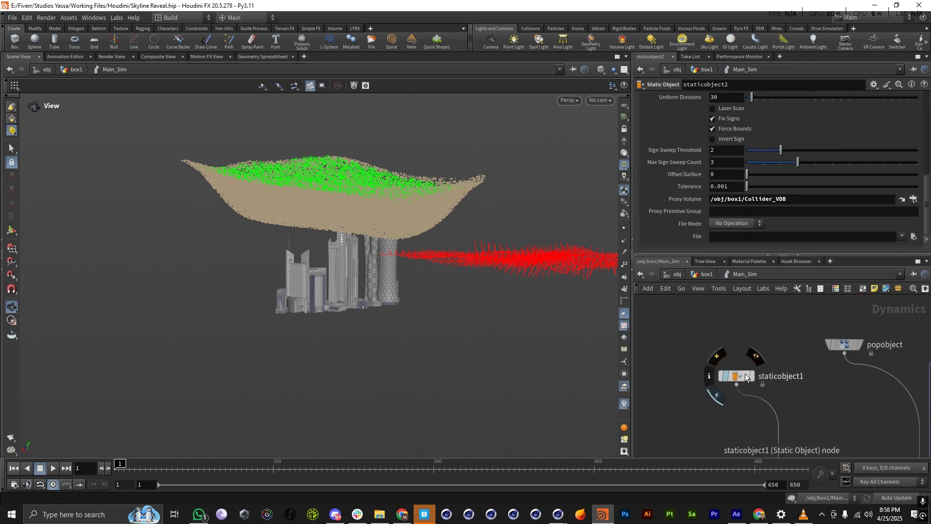
click(747, 378)
scroll(769, 135, down, 3)
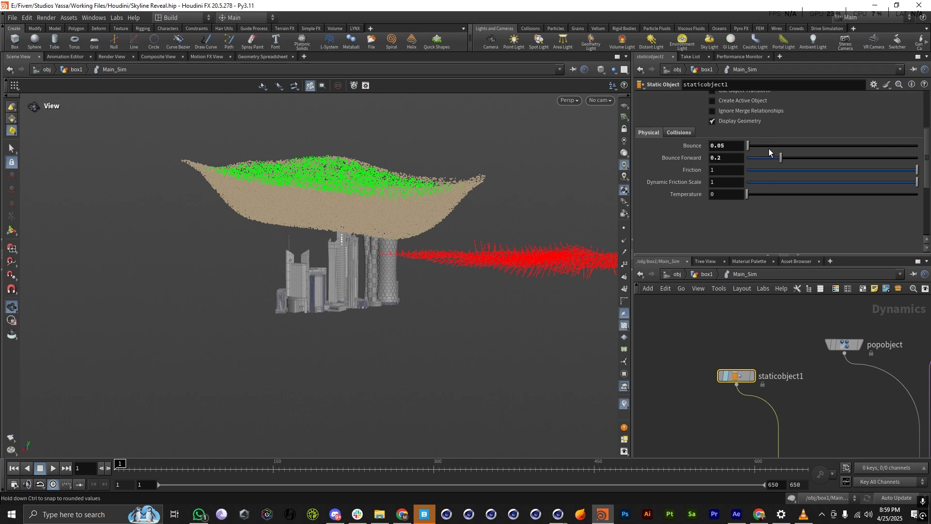
Select staticobject2 and toggle its display geometry off and on to inspect the Collider_Geo city buildings it uses.
scroll(776, 136, up, 3)
scroll(732, 364, down, 3)
scroll(715, 349, up, 4)
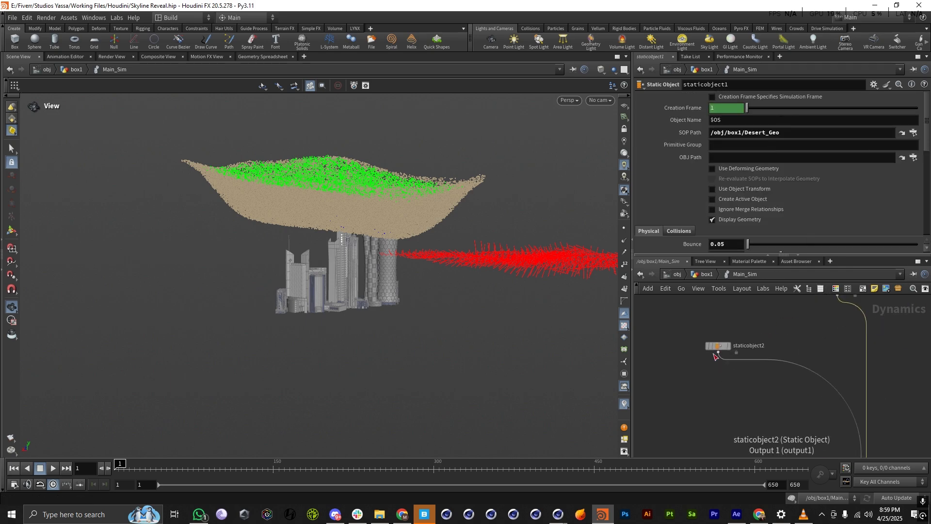
click(715, 354)
scroll(337, 253, up, 5)
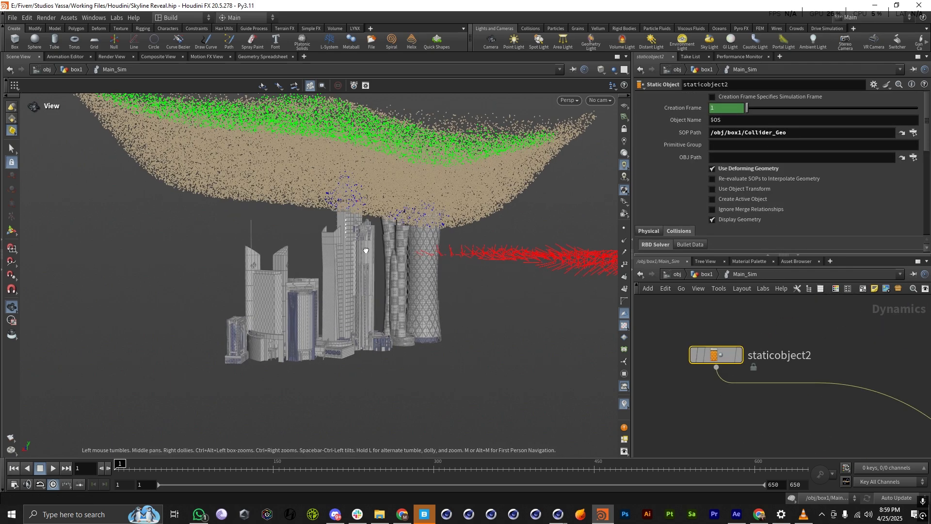
click(711, 219)
click(712, 220)
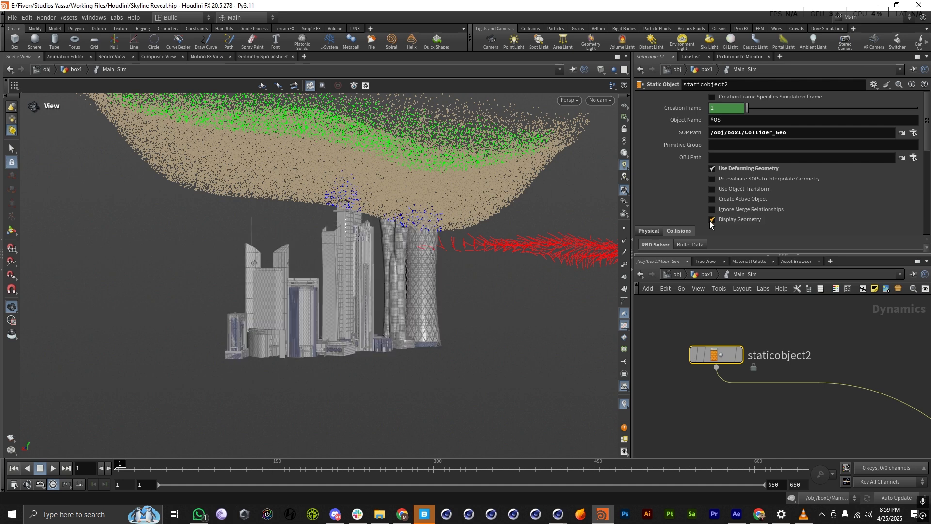
click(712, 220)
click(711, 220)
click(711, 219)
click(712, 219)
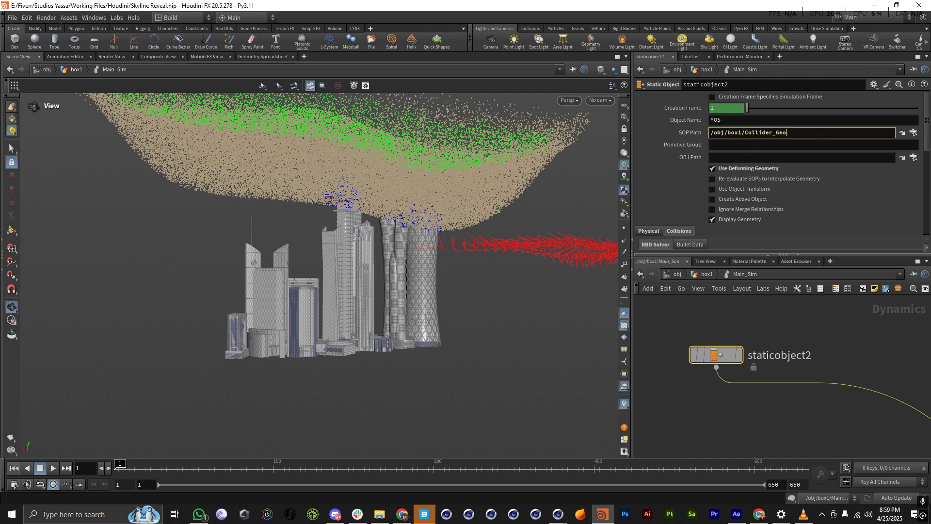
Review the volume collision settings of staticobject2, including its Collider_VDB proxy volume path.
scroll(799, 201, down, 5)
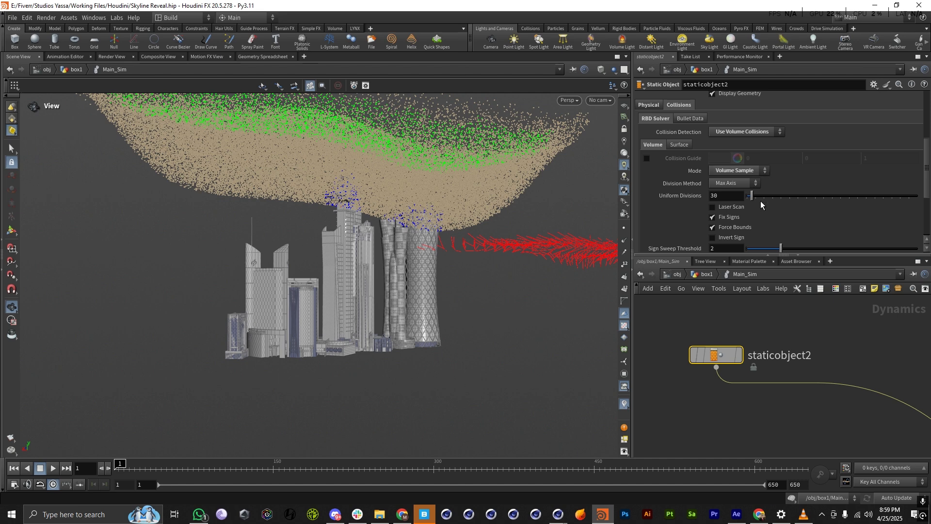
scroll(761, 203, down, 3)
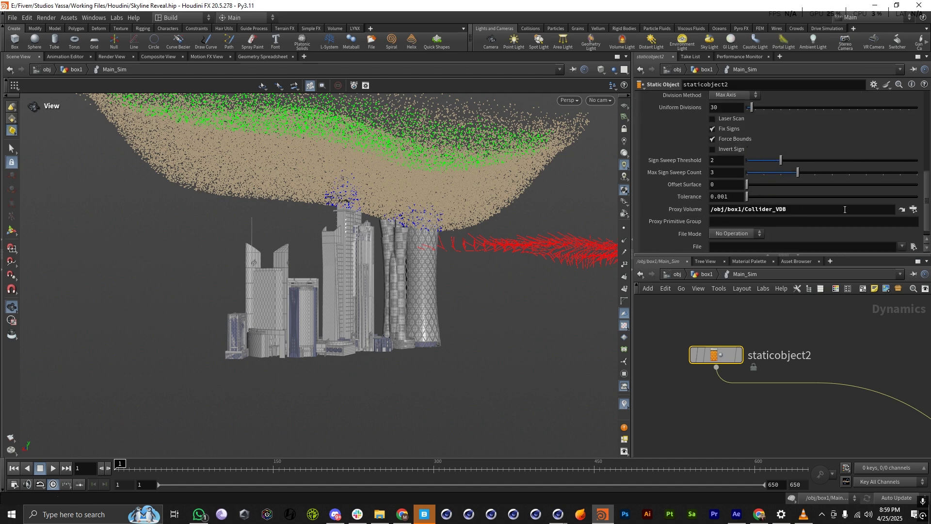
drag(801, 209, 709, 208)
scroll(743, 184, up, 8)
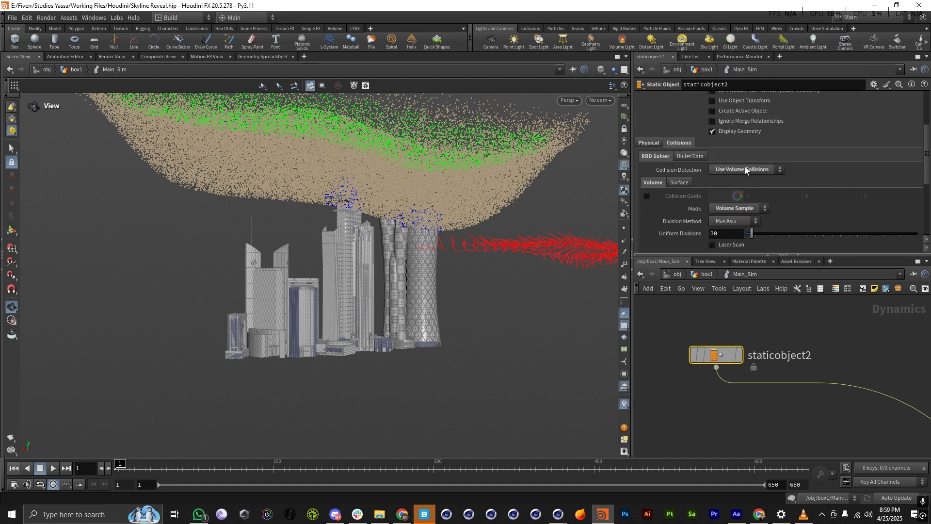
Hide the display geometry of staticobject2 and show its collision guide to view the buildings' collision volume.
scroll(737, 165, down, 1)
click(727, 144)
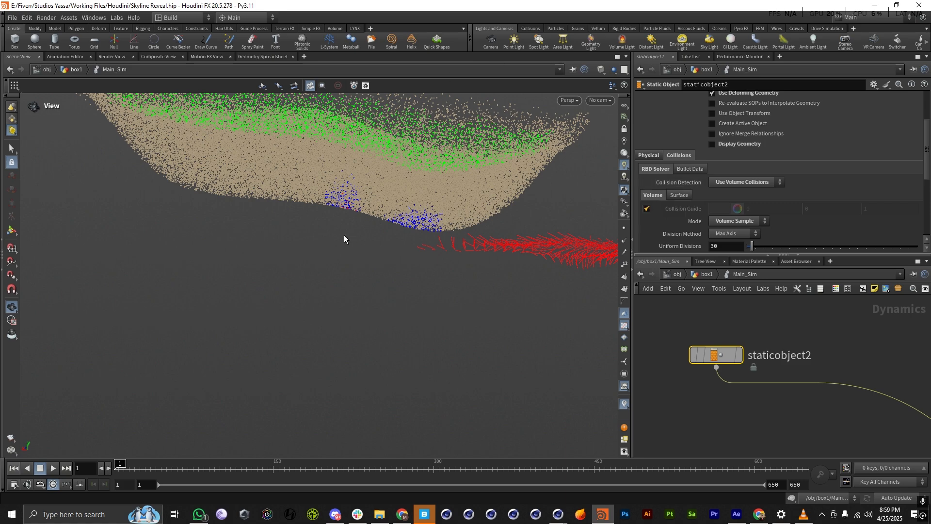
scroll(357, 259, up, 10)
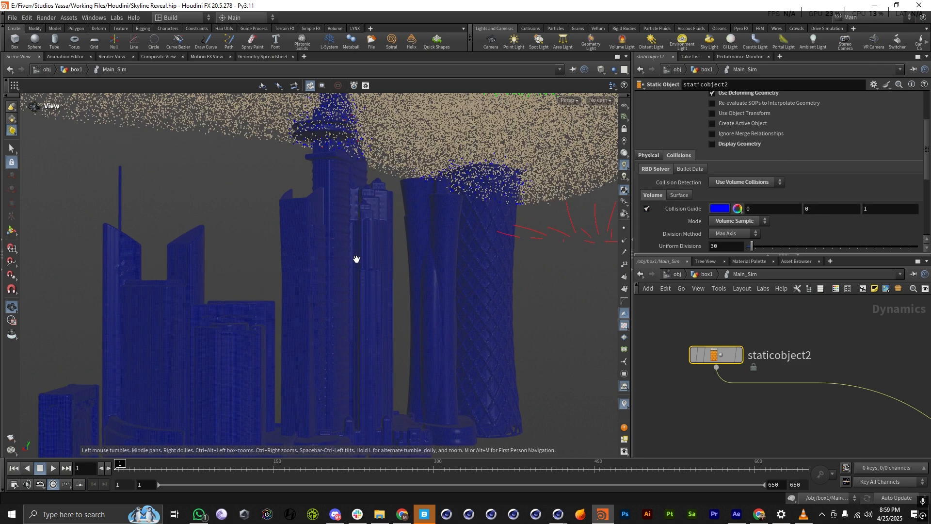
scroll(339, 274, down, 5)
drag(393, 233, 353, 216)
scroll(353, 216, down, 6)
drag(418, 261, 420, 279)
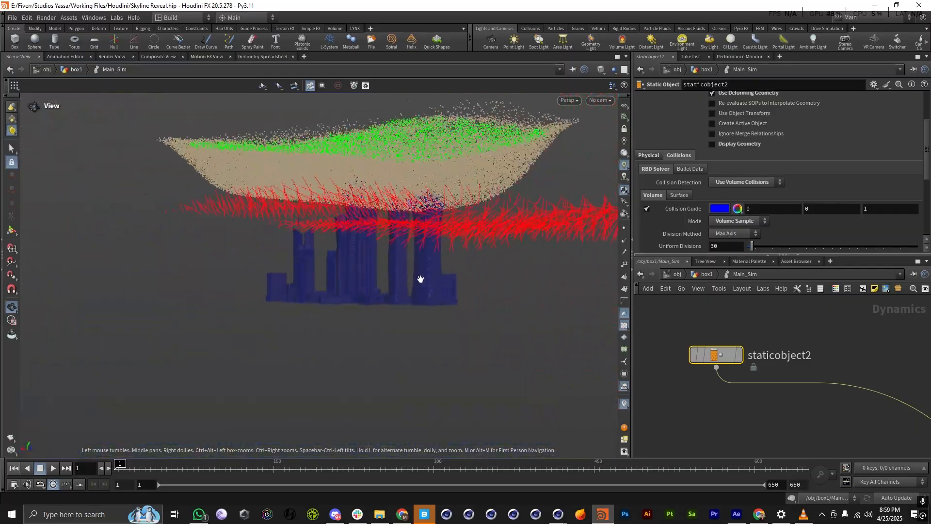
Examine the collision guide of the towers up close, especially where the tower tops enter the sand bed.
scroll(420, 281, up, 6)
drag(410, 313, 355, 299)
scroll(416, 310, down, 7)
scroll(338, 248, up, 4)
drag(339, 247, 279, 255)
scroll(335, 266, up, 7)
scroll(294, 295, down, 4)
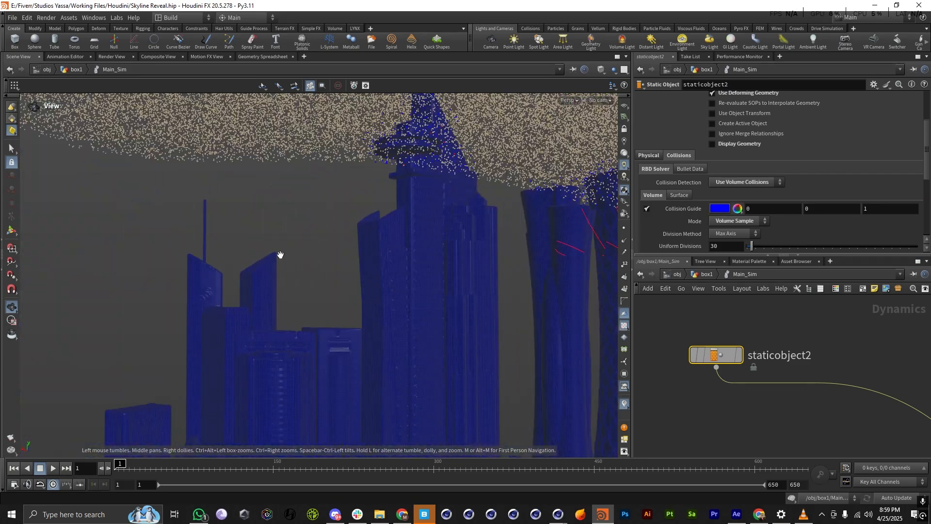
scroll(450, 242, up, 4)
scroll(399, 248, up, 6)
scroll(338, 256, down, 6)
scroll(339, 256, down, 5)
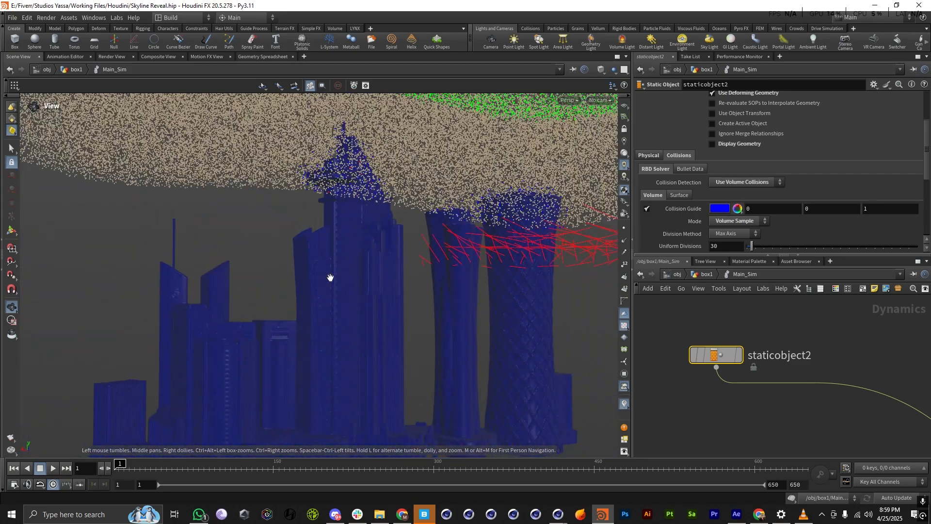
Turn off the collision guide of staticobject2 and show its display geometry again.
click(647, 208)
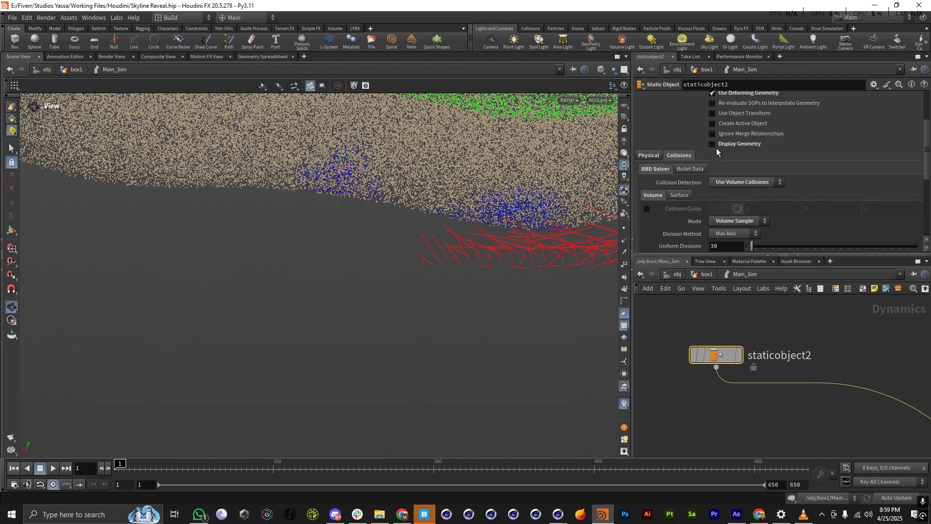
scroll(723, 358, down, 5)
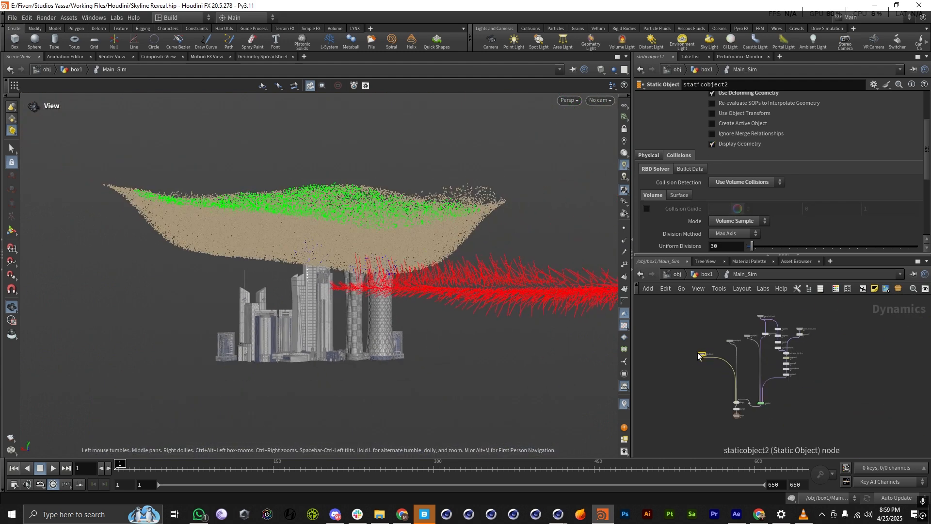
scroll(724, 358, up, 5)
scroll(748, 431, down, 5)
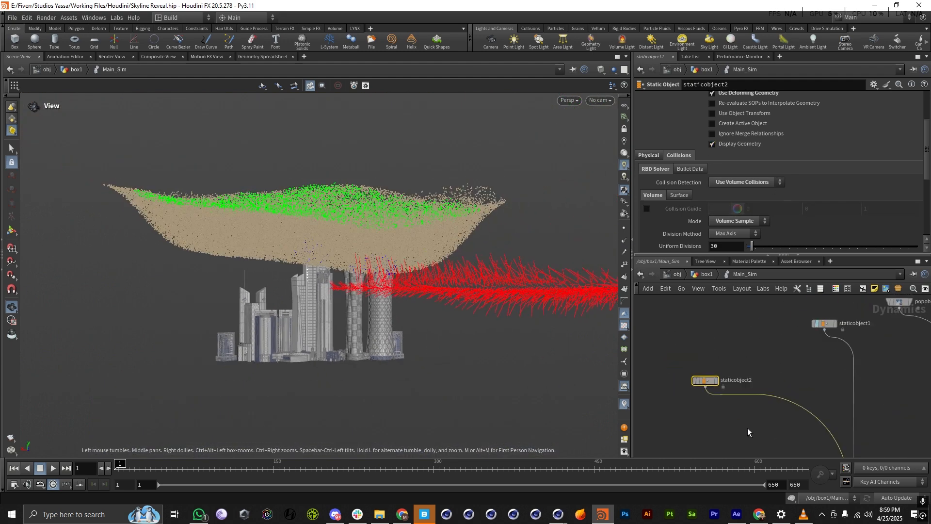
Select staticobject1, unhide its desert terrain and examine the surface surrounding the sand particles.
scroll(805, 372, up, 5)
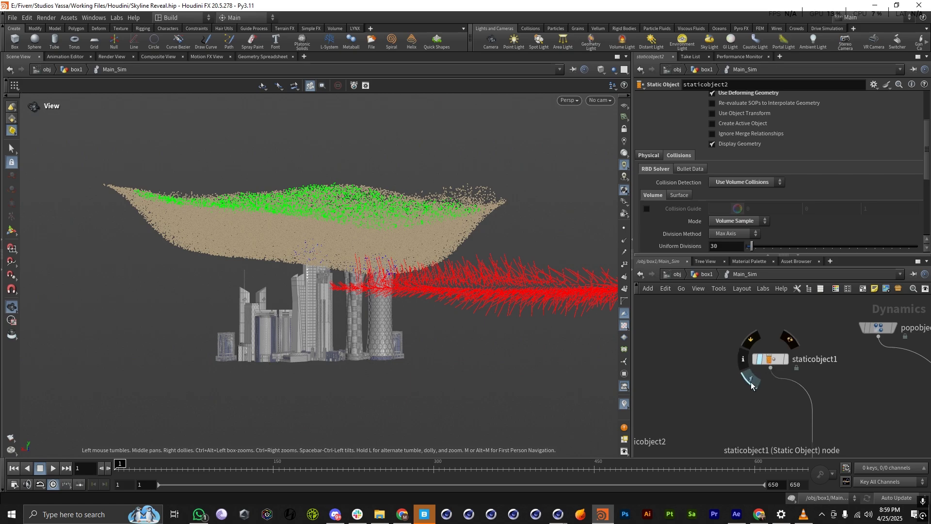
click(778, 360)
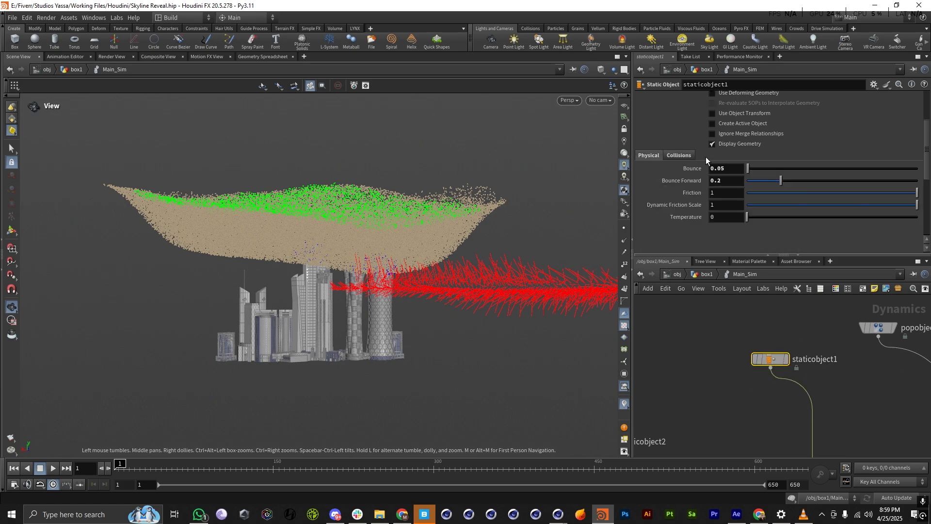
drag(322, 292, 341, 257)
right_drag(341, 258, 698, 266)
right_drag(328, 272, 247, 295)
drag(247, 295, 285, 307)
right_drag(284, 307, 24, 300)
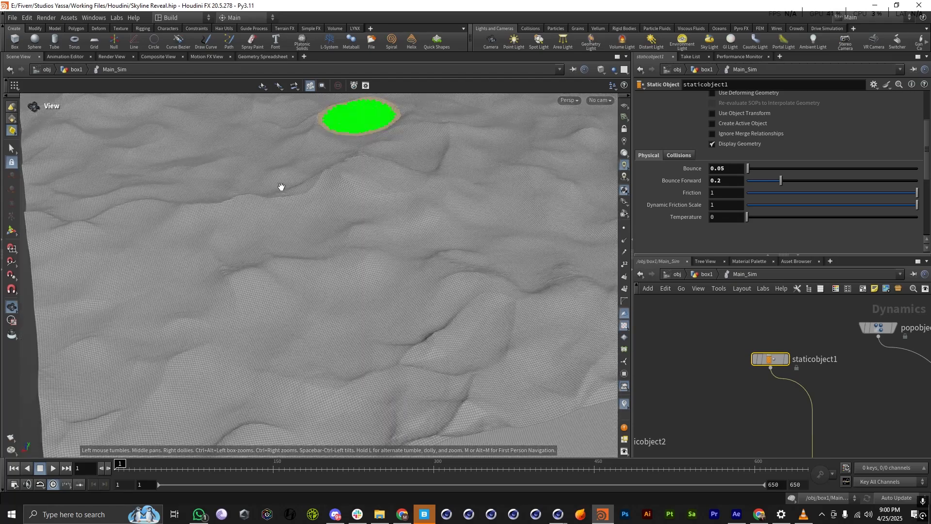
middle_drag(328, 185, 300, 323)
scroll(337, 260, up, 7)
scroll(737, 181, up, 5)
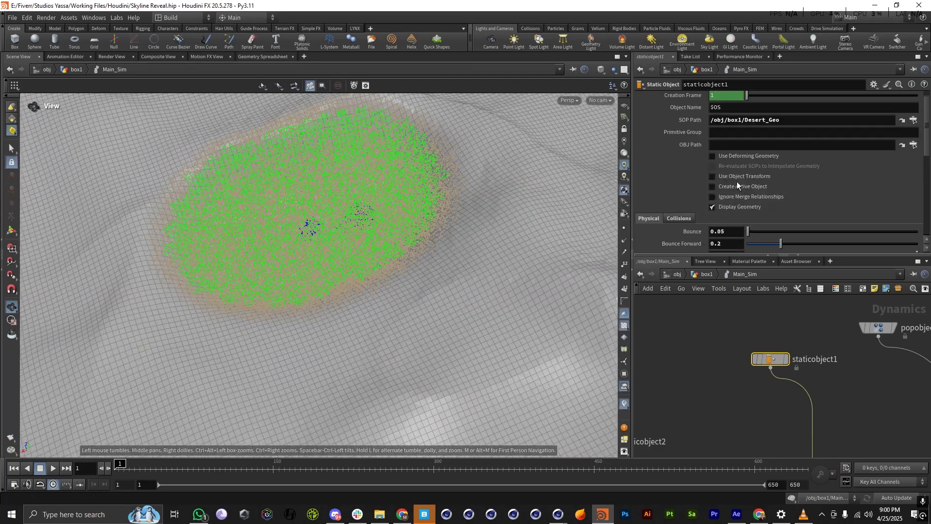
Turn off the display geometry of staticobject1 and inspect the terrain's collision guide, switching the guide off when done.
scroll(737, 181, down, 4)
click(712, 157)
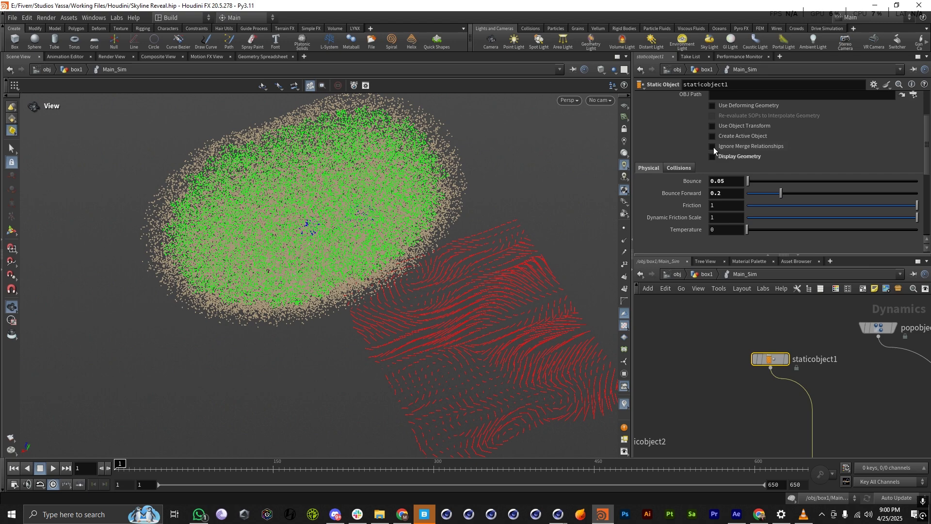
click(688, 169)
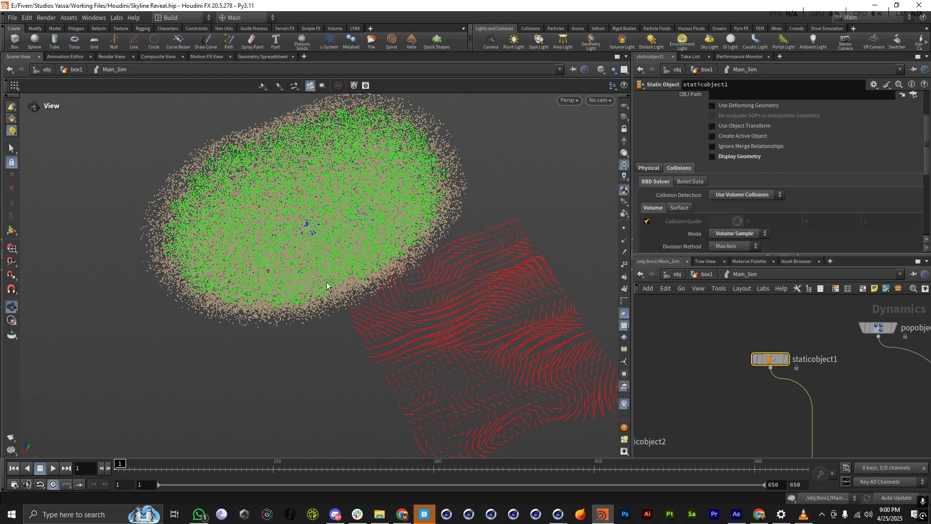
scroll(345, 230, down, 6)
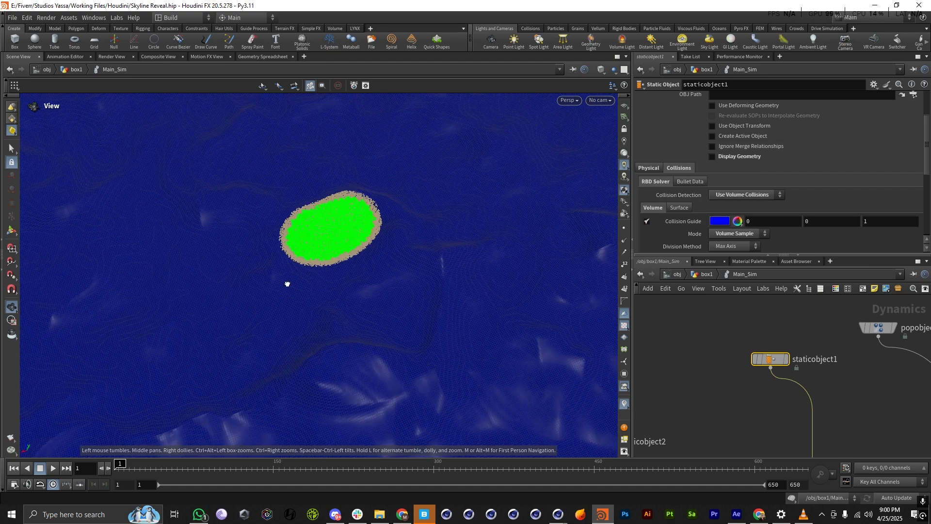
drag(286, 283, 302, 269)
click(646, 221)
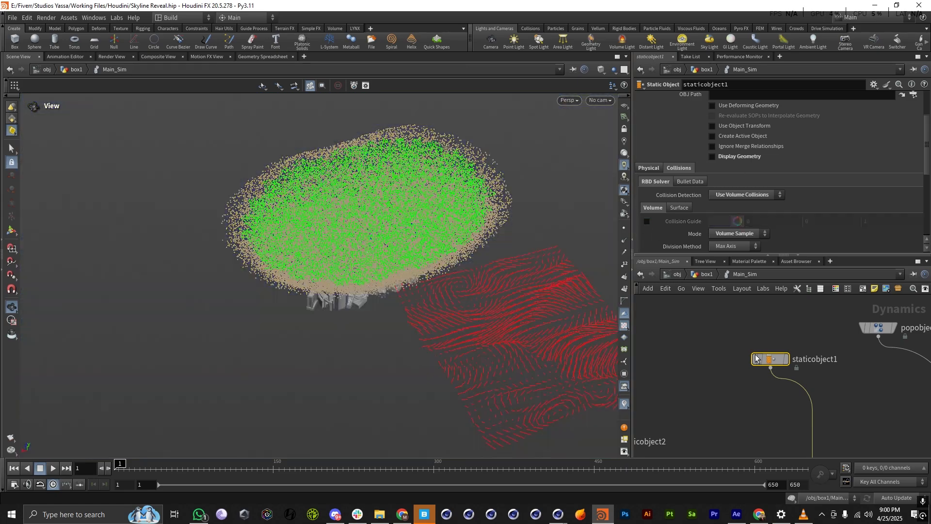
Review the Main_Sim node network and reposition the popobject node above staticobject1.
scroll(723, 357, down, 5)
scroll(752, 348, up, 3)
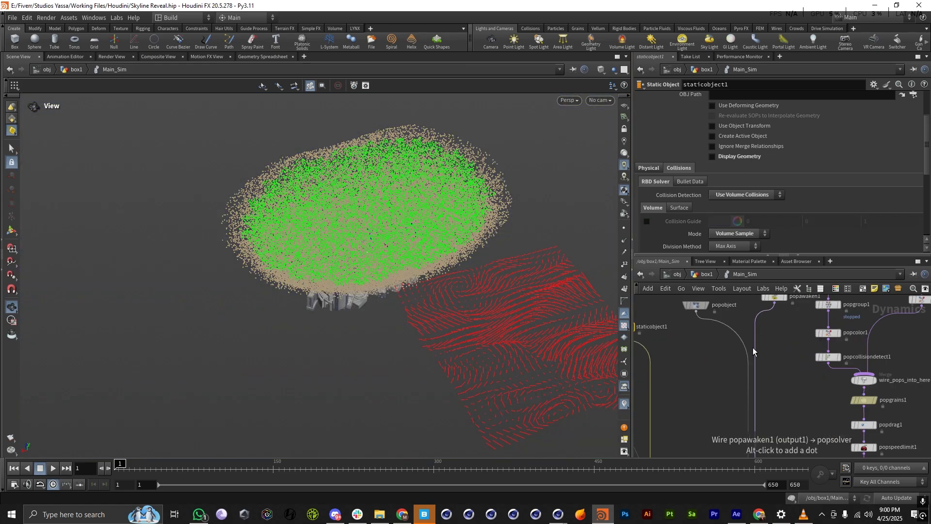
scroll(754, 355, down, 6)
middle_drag(781, 303, 775, 328)
scroll(775, 327, up, 6)
scroll(761, 364, down, 5)
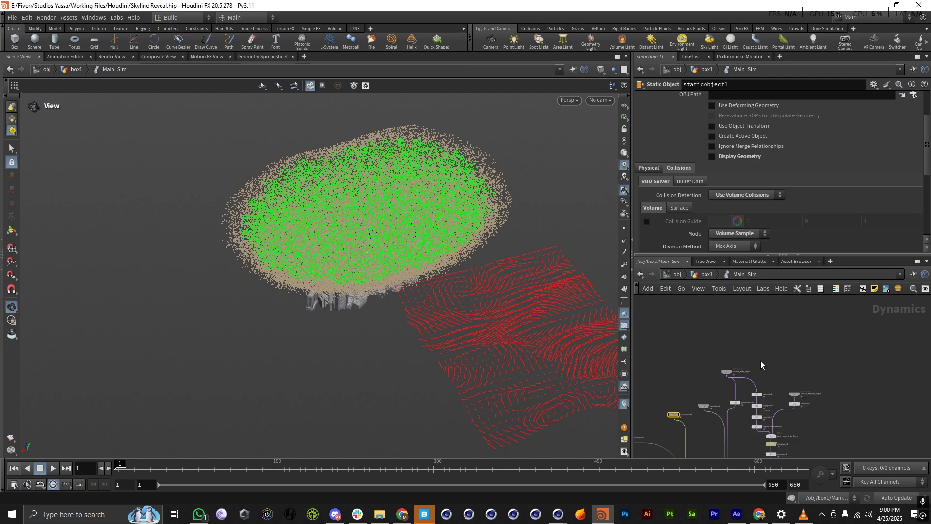
scroll(732, 370, up, 5)
scroll(772, 344, down, 8)
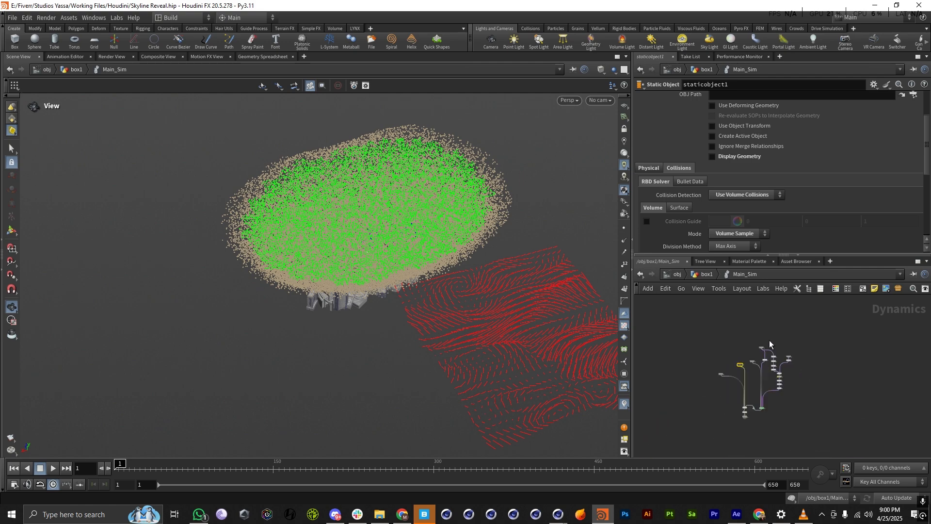
scroll(754, 370, up, 4)
scroll(733, 342, down, 3)
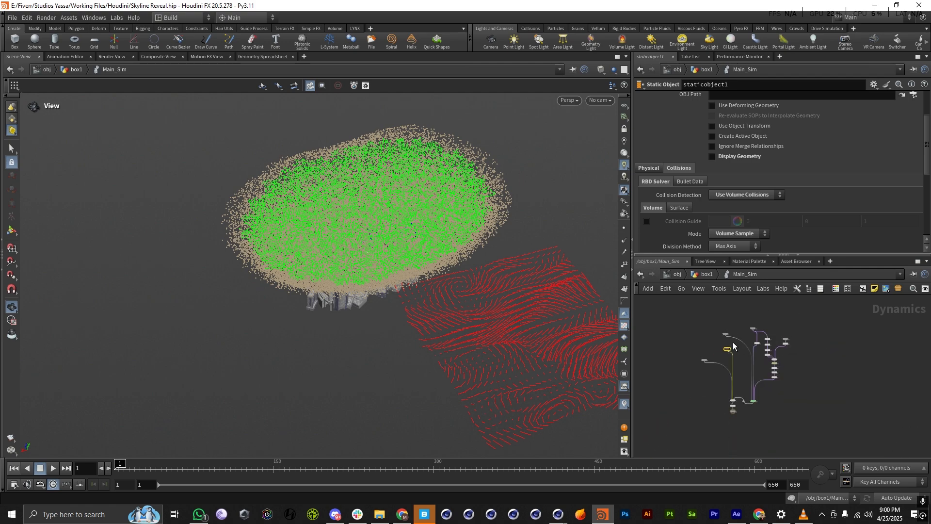
Examine the sand bed from below and above, looking at how the tallest tower reaches into the particles.
drag(359, 272, 353, 222)
right_drag(353, 223, 667, 196)
right_drag(387, 214, 212, 219)
drag(386, 216, 338, 157)
right_drag(366, 211, 545, 228)
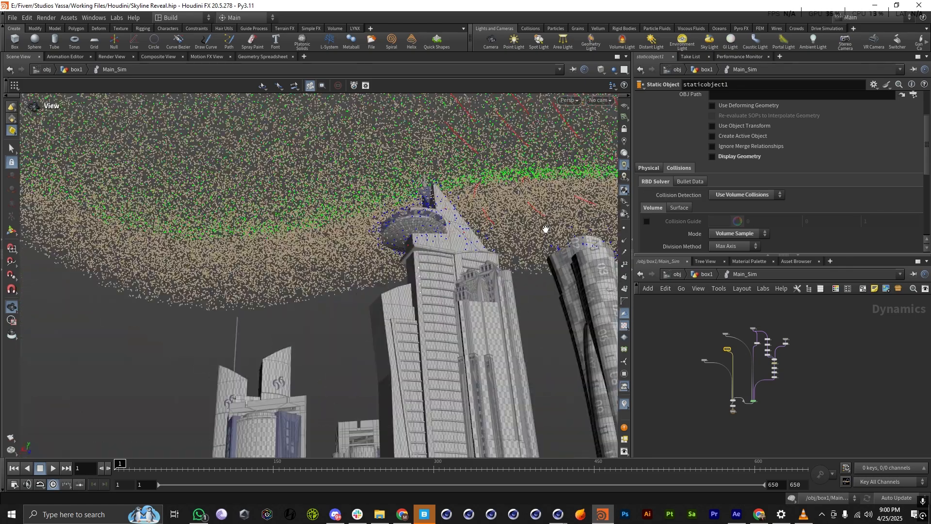
right_drag(403, 240, 307, 223)
drag(372, 217, 391, 316)
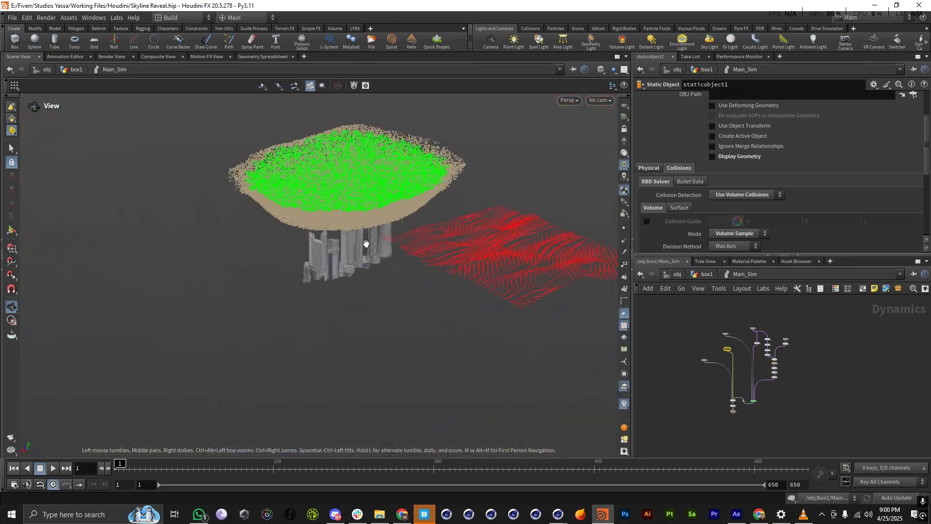
right_drag(352, 218, 418, 226)
drag(418, 227, 405, 180)
middle_drag(402, 197, 402, 242)
drag(368, 203, 361, 256)
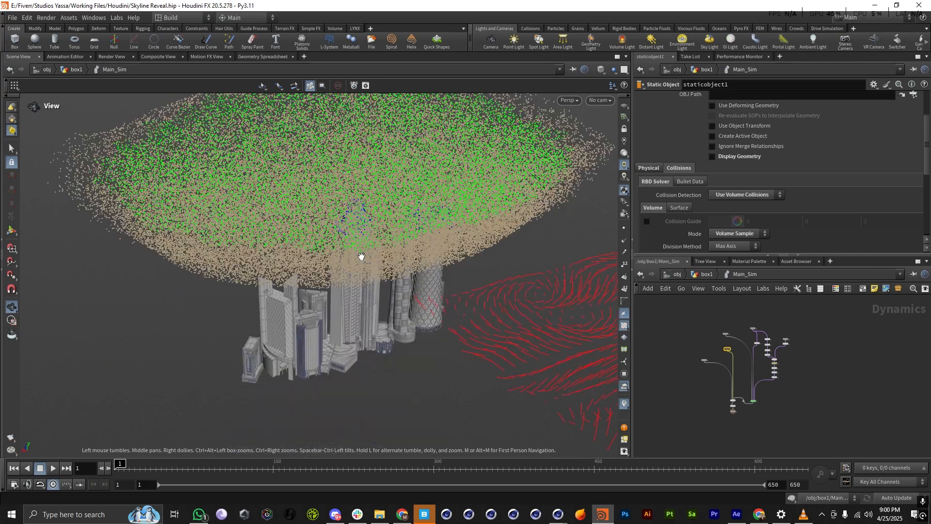
Inspect the blue particles around the tower tops on the underside of the sand bed.
drag(389, 216, 330, 160)
scroll(343, 270, down, 5)
right_drag(362, 343, 557, 314)
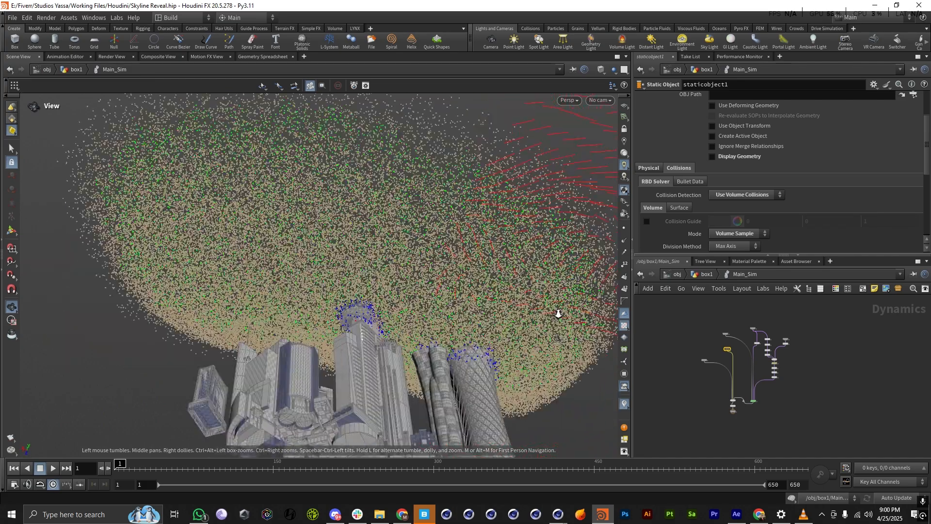
right_drag(335, 330, 136, 332)
right_drag(396, 312, 558, 310)
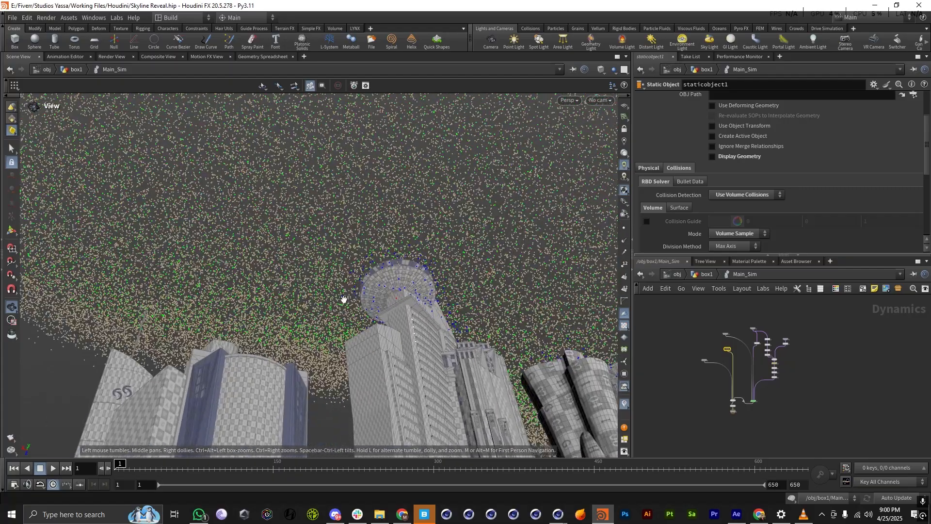
right_drag(345, 299, 540, 308)
right_drag(276, 291, 355, 289)
drag(354, 288, 417, 307)
Open the force and noise parameters of popforce1 in the Main_Sim network and view the sand bed from above.
scroll(765, 342, up, 2)
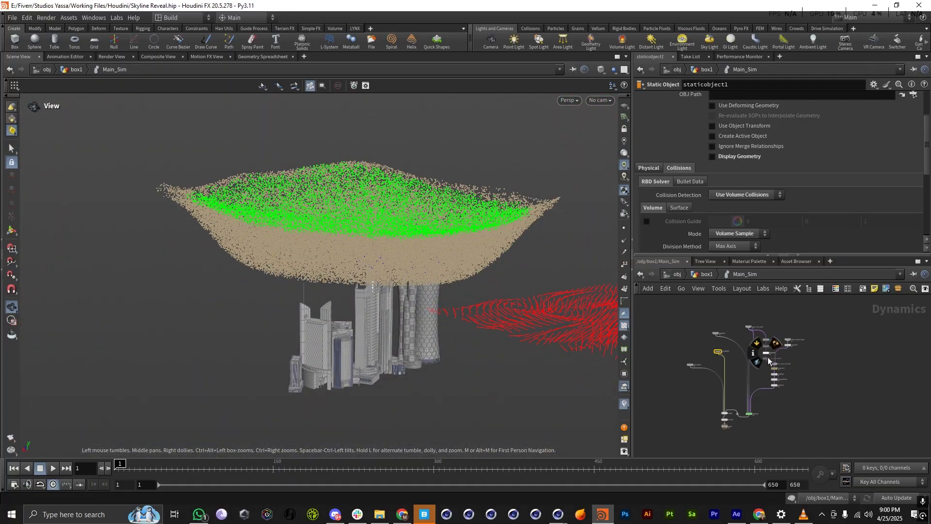
scroll(808, 344, up, 2)
scroll(749, 377, up, 3)
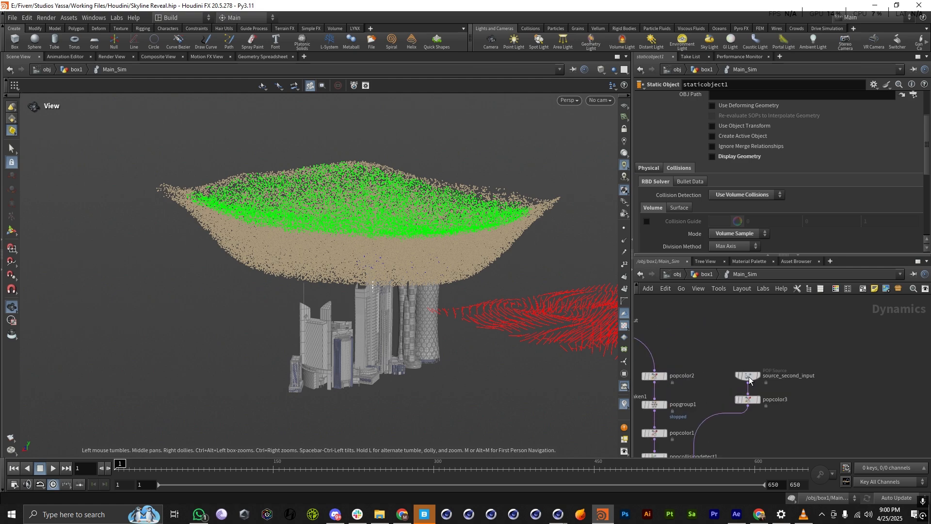
middle_drag(761, 390, 764, 315)
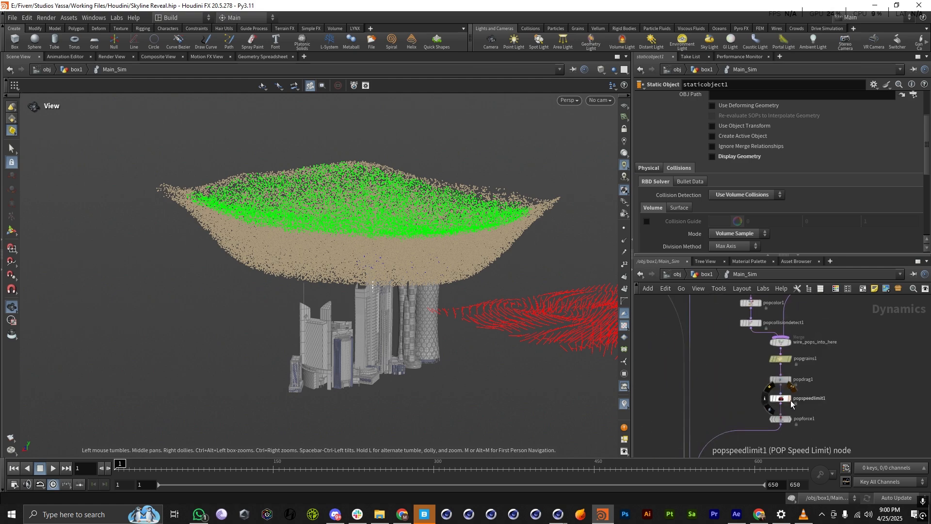
click(781, 418)
click(647, 122)
mouse_move(364, 234)
mouse_down()
mouse_move(352, 211)
mouse_move(373, 271)
mouse_move(373, 233)
mouse_up()
scroll(765, 343, down, 3)
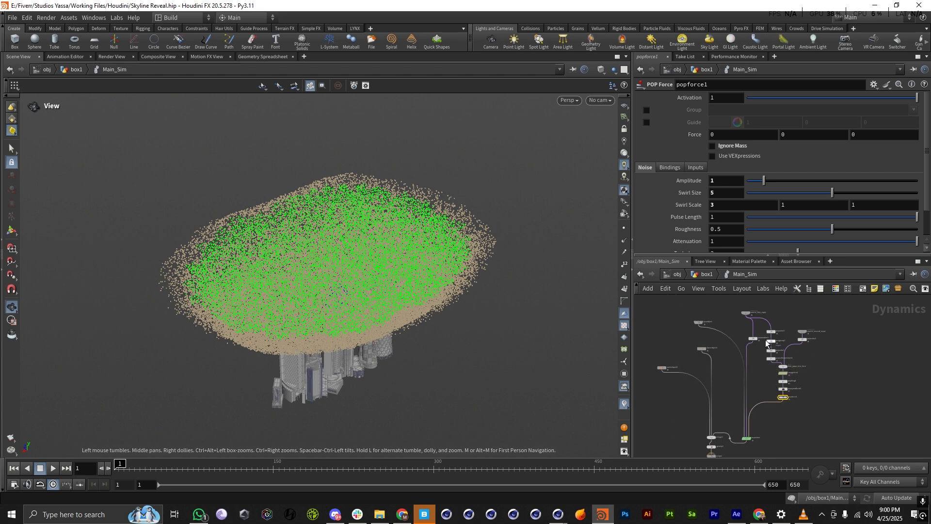
Inspect source_first_input, then return to box1 and display the output of attribnoise2 that feeds Main_Sim.
scroll(740, 311, up, 5)
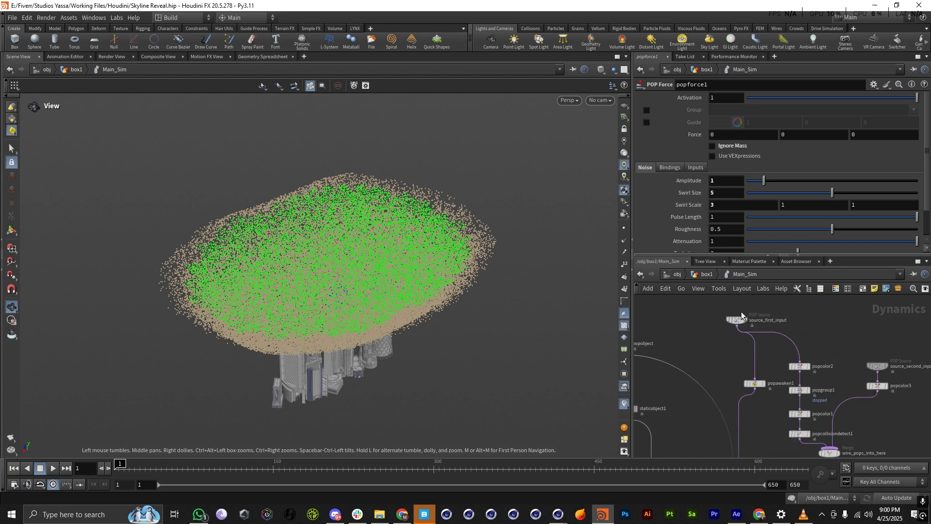
drag(738, 330, 783, 321)
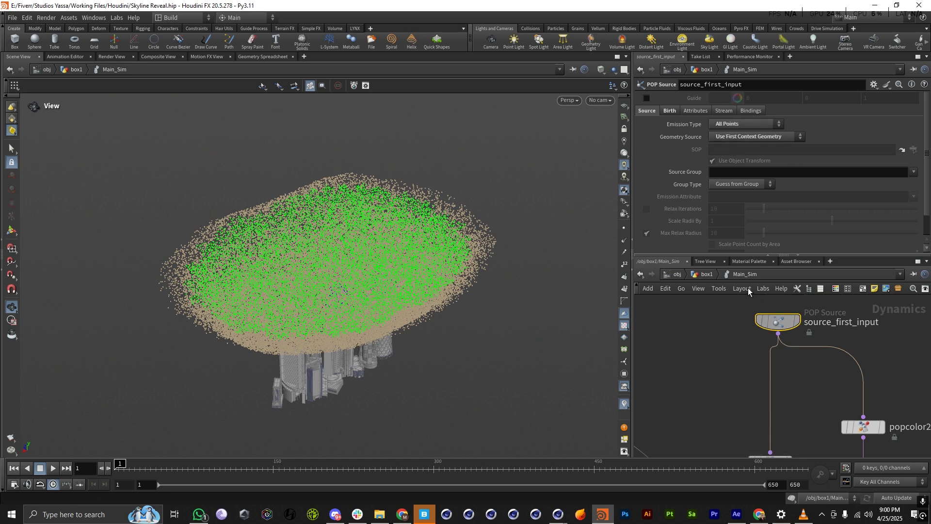
click(696, 275)
scroll(769, 400, up, 4)
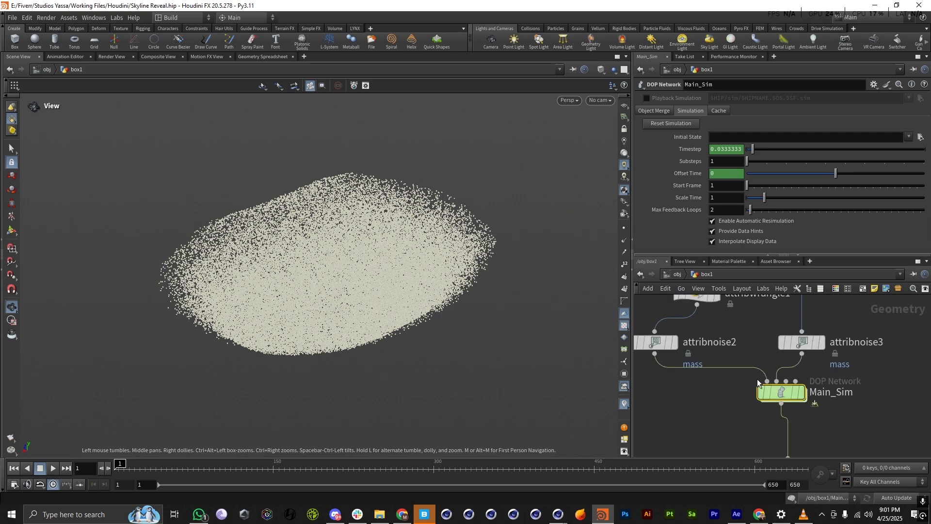
scroll(759, 388, down, 4)
scroll(698, 378, up, 5)
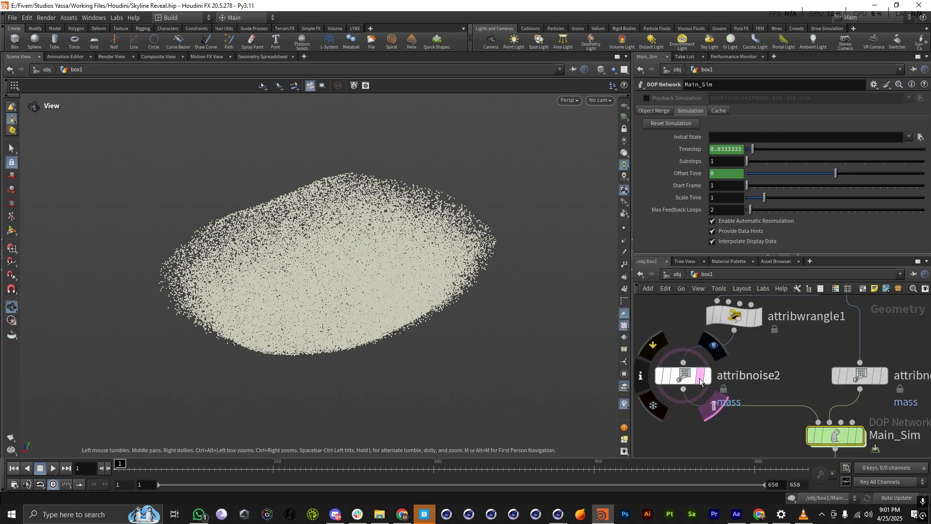
click(700, 382)
drag(389, 270, 272, 262)
scroll(778, 375, down, 3)
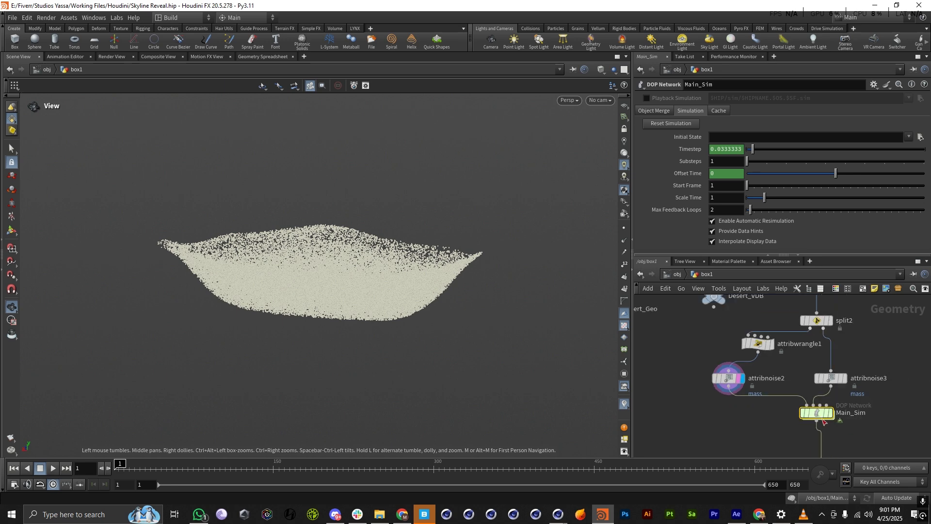
Go back inside Main_Sim and review the birth settings of source_first_input, including impulse activation and life expectancy.
scroll(814, 410, up, 3)
double_click(815, 410)
scroll(789, 382, down, 3)
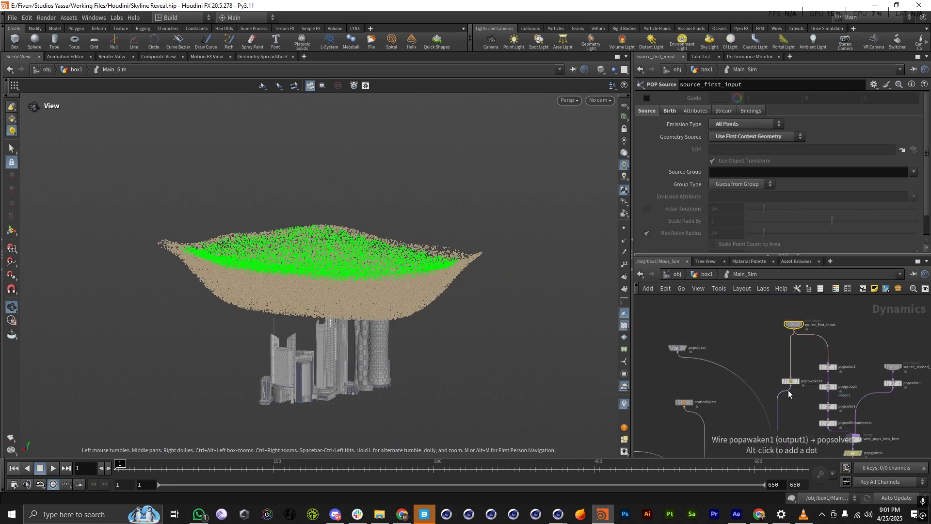
scroll(788, 384, up, 3)
scroll(791, 366, down, 4)
scroll(801, 320, up, 3)
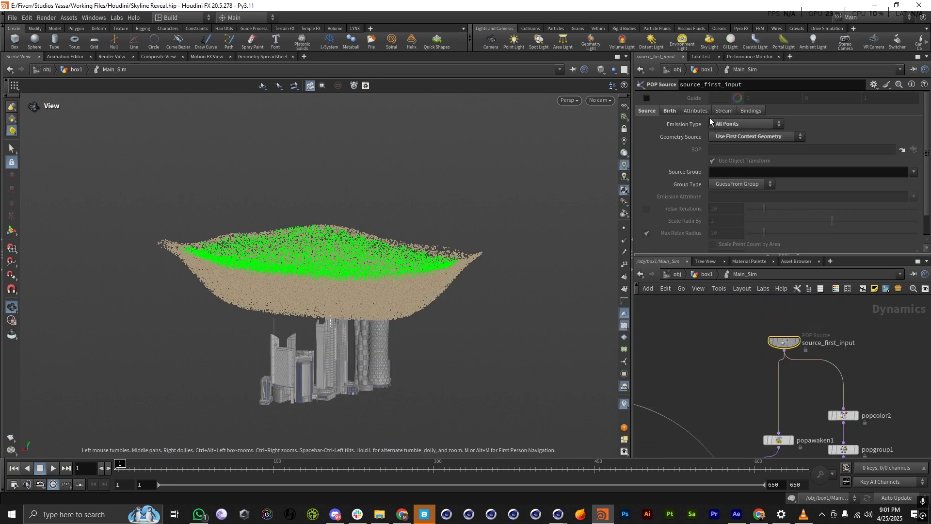
click(670, 111)
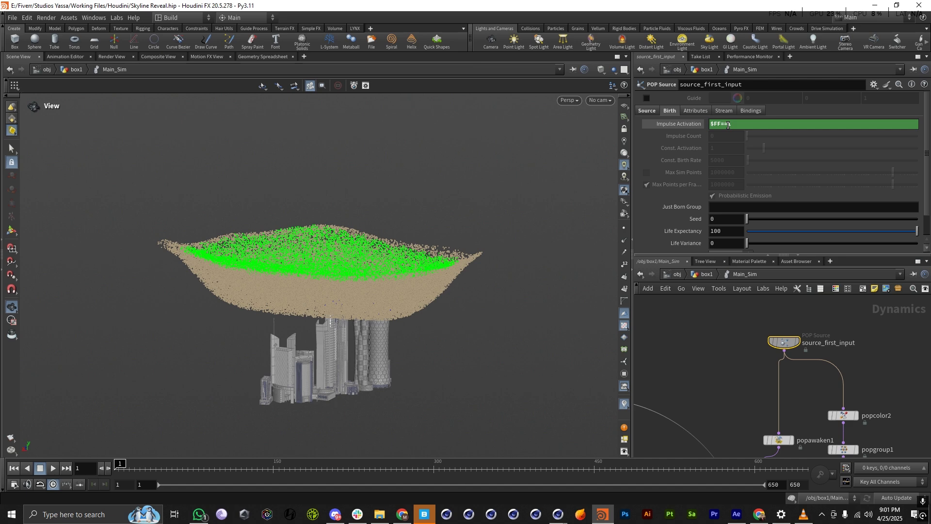
scroll(702, 229, down, 2)
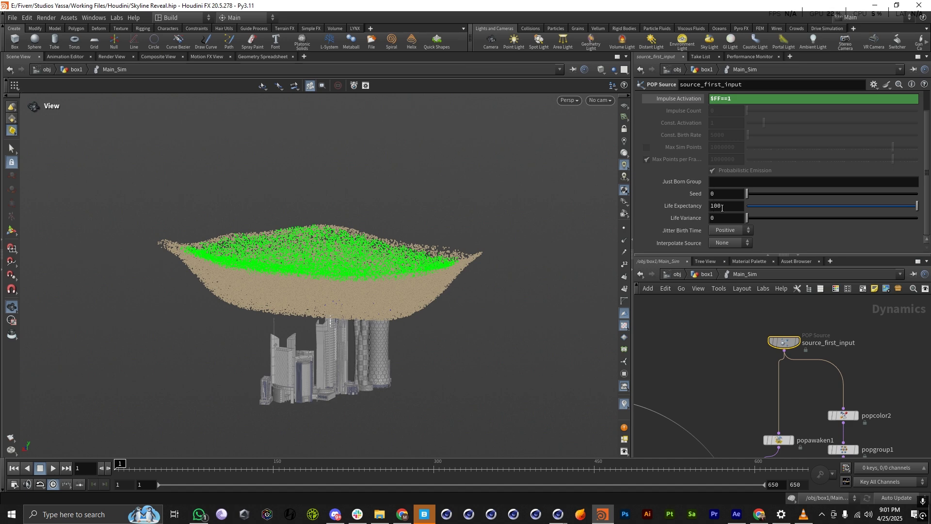
scroll(770, 358, down, 3)
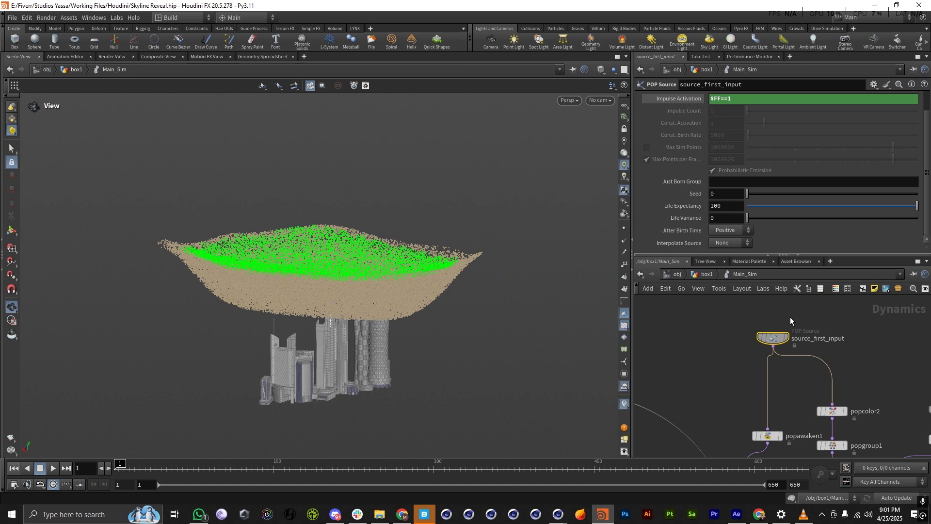
Examine the volume awaken settings of the popawaken1 node.
scroll(774, 402, down, 3)
scroll(773, 403, up, 3)
mouse_move(788, 347)
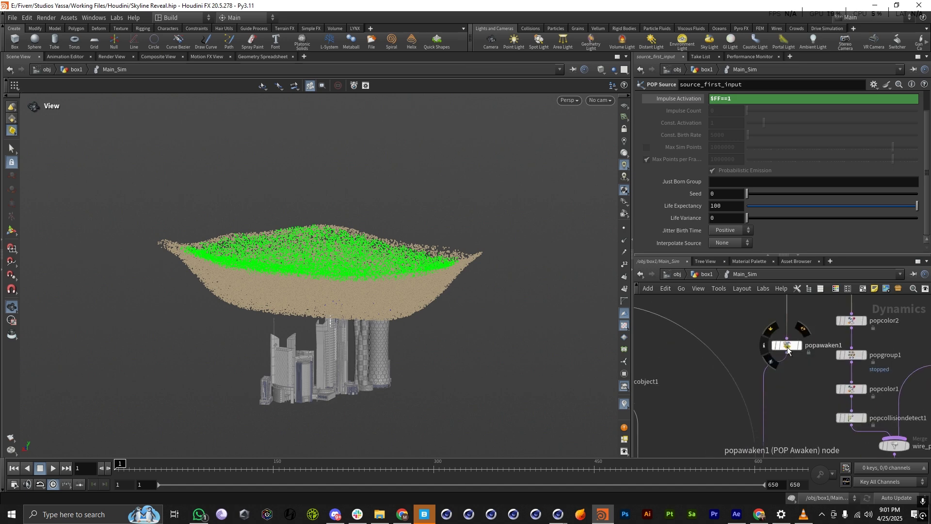
click(787, 348)
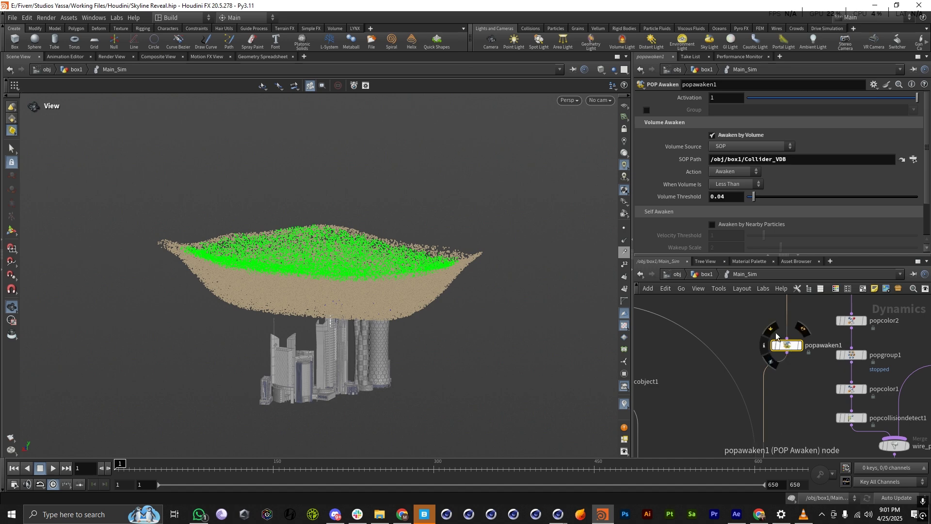
Check the VEX expression of attribwrangle1 in box1, then return to the Main_Sim network.
click(707, 275)
scroll(742, 385, up, 10)
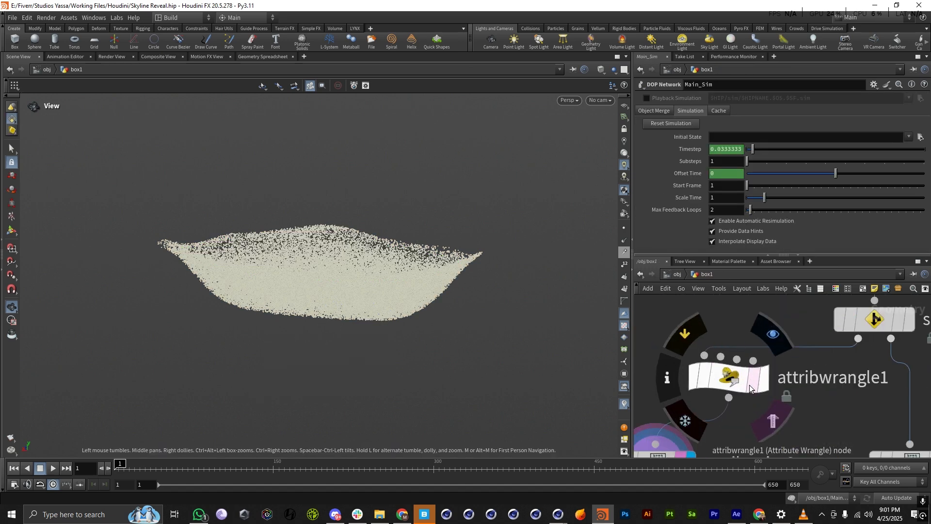
click(745, 381)
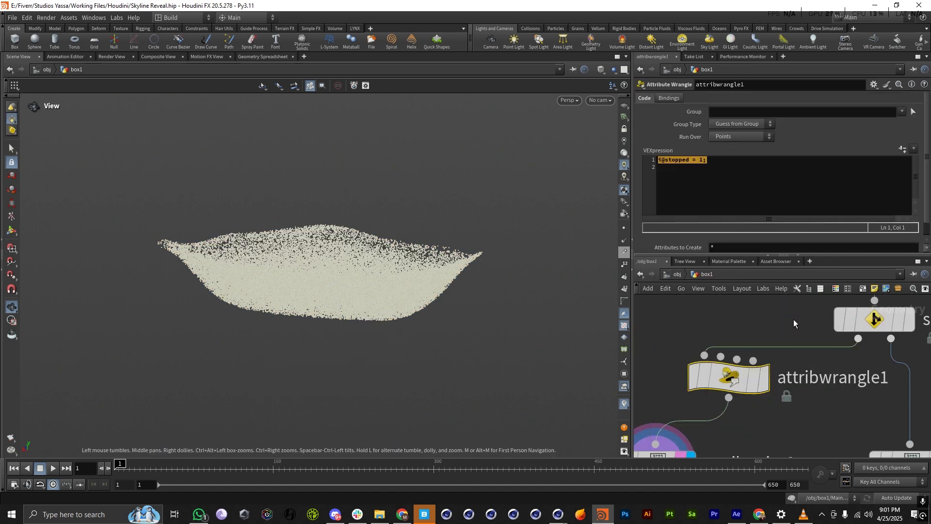
scroll(732, 378, down, 5)
scroll(769, 403, up, 5)
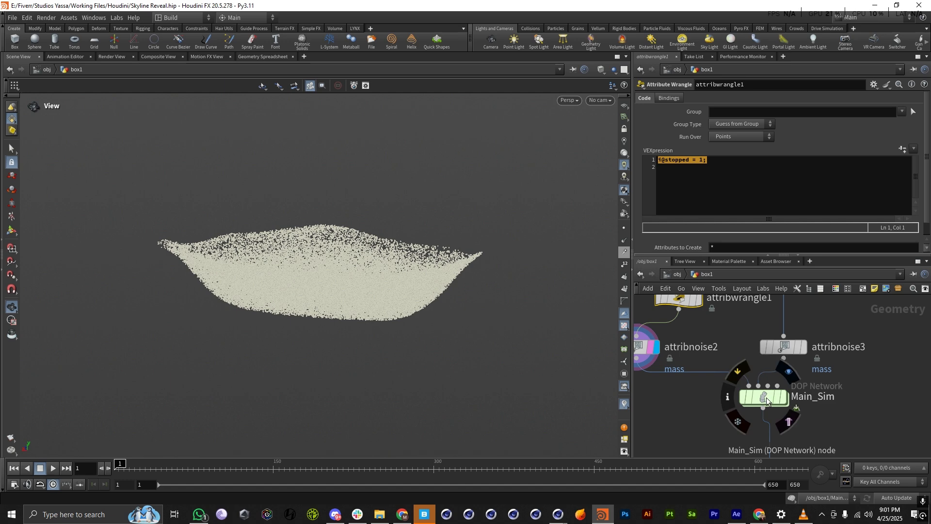
double_click(766, 398)
scroll(776, 370, down, 3)
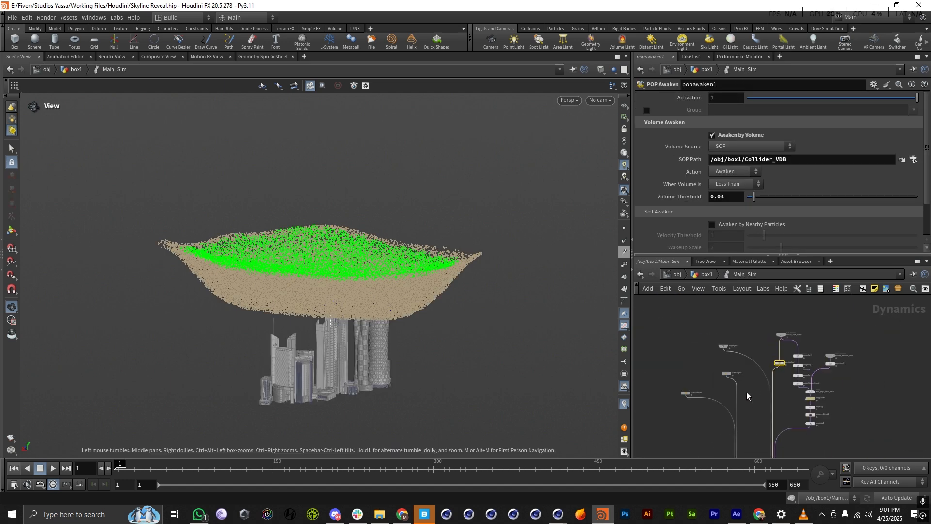
scroll(737, 397, down, 3)
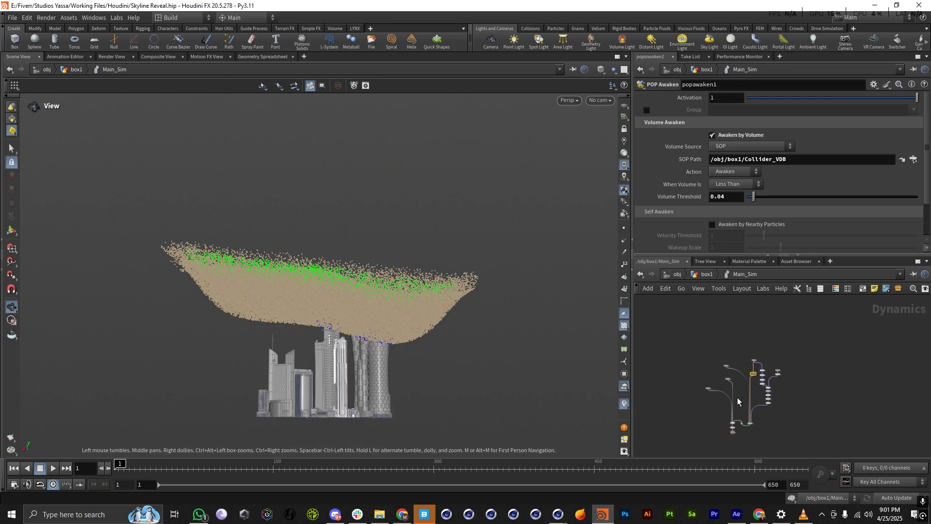
Try disconnecting staticobject1 from the network, view the particles around the towers, and undo the disconnection.
scroll(732, 389, up, 10)
key(y)
mouse_move(749, 363)
mouse_down()
mouse_move(693, 363)
mouse_move(704, 366)
mouse_up()
scroll(730, 358, down, 9)
scroll(719, 340, up, 7)
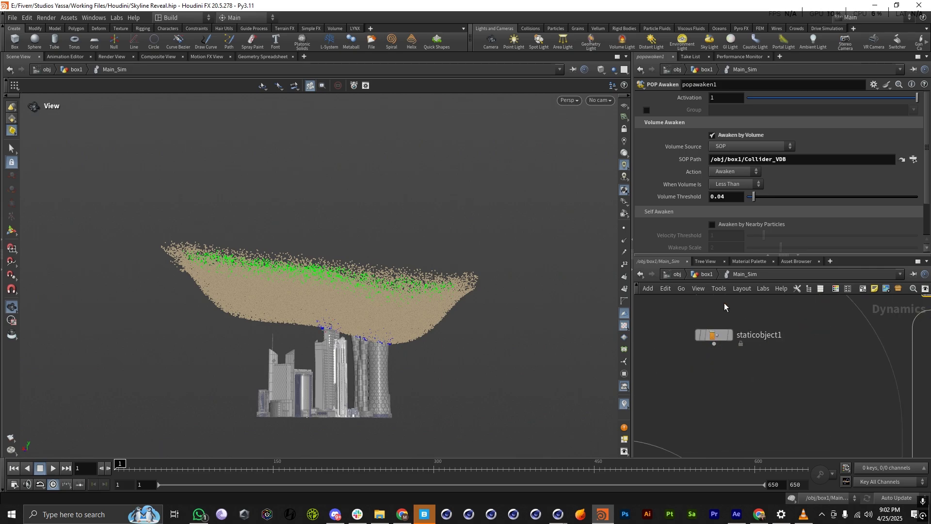
drag(339, 272, 341, 242)
right_drag(340, 243, 463, 262)
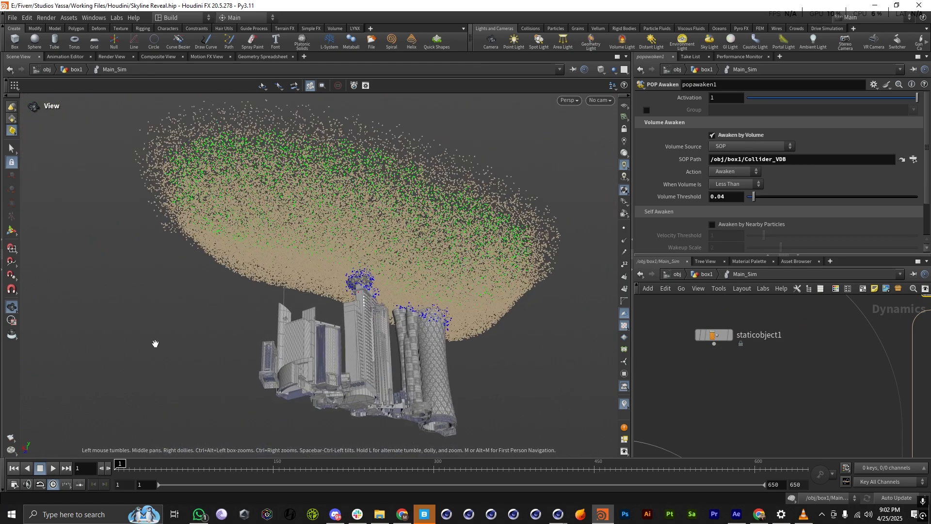
key(ctrl+z)
scroll(744, 327, down, 5)
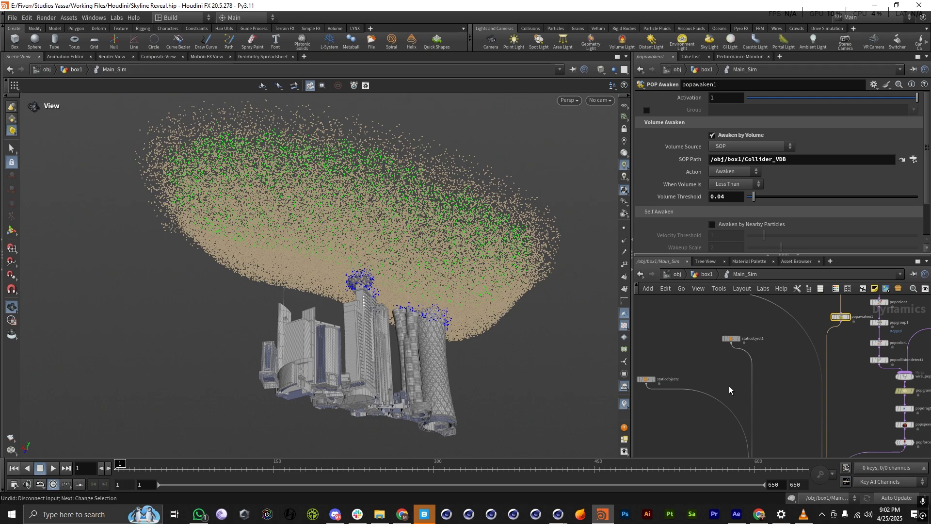
Bypass staticobject2 to hide the skyline collider and briefly play the simulation's first frames.
key(y)
click(639, 377)
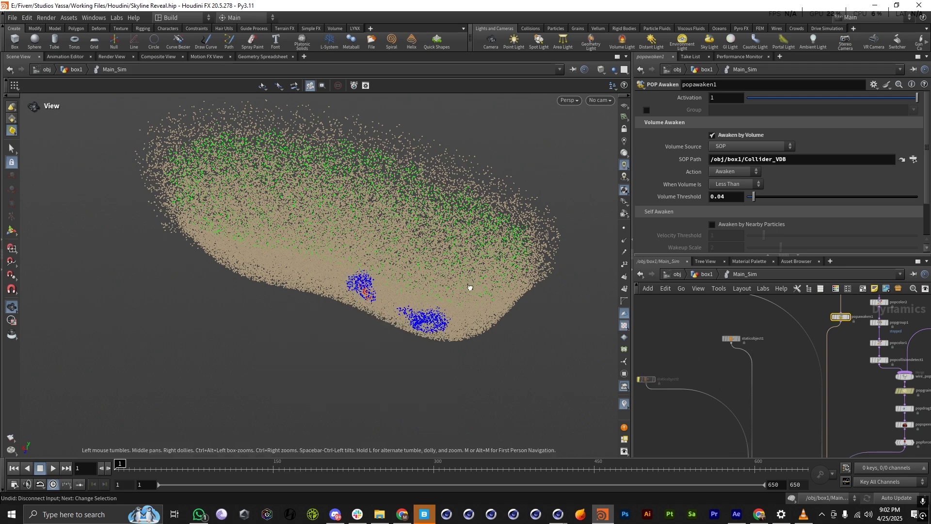
drag(469, 286, 412, 303)
scroll(412, 312, up, 4)
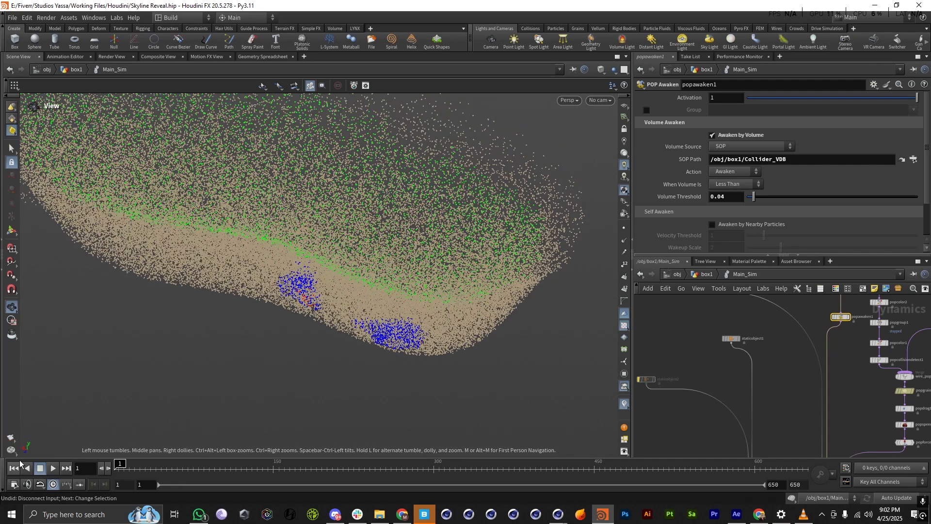
click(52, 469)
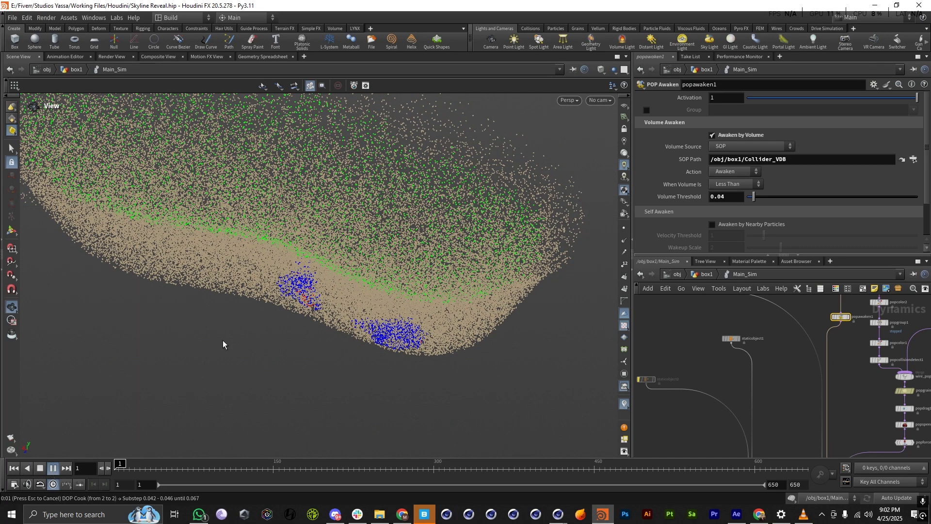
click(54, 468)
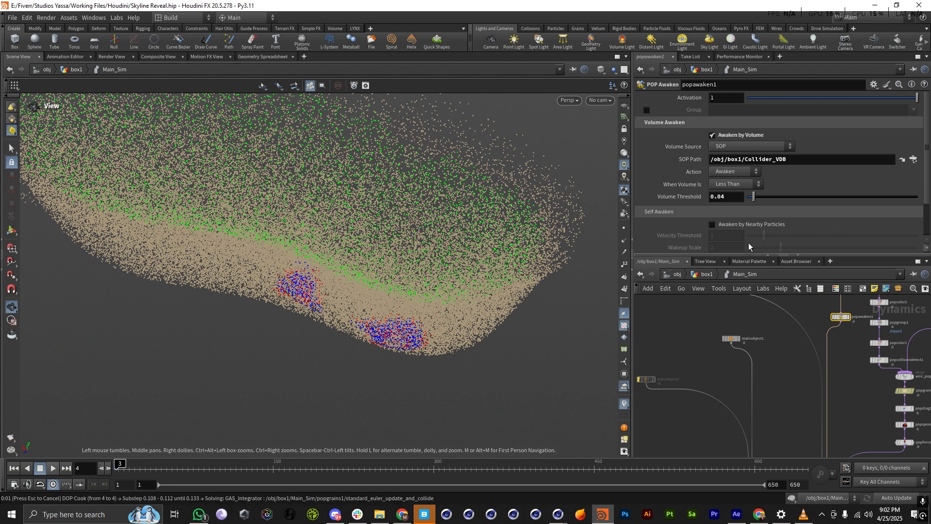
Set the Point Separation of pointsfromvolume1 in box1 to 0.25.
click(701, 274)
scroll(726, 394, down, 5)
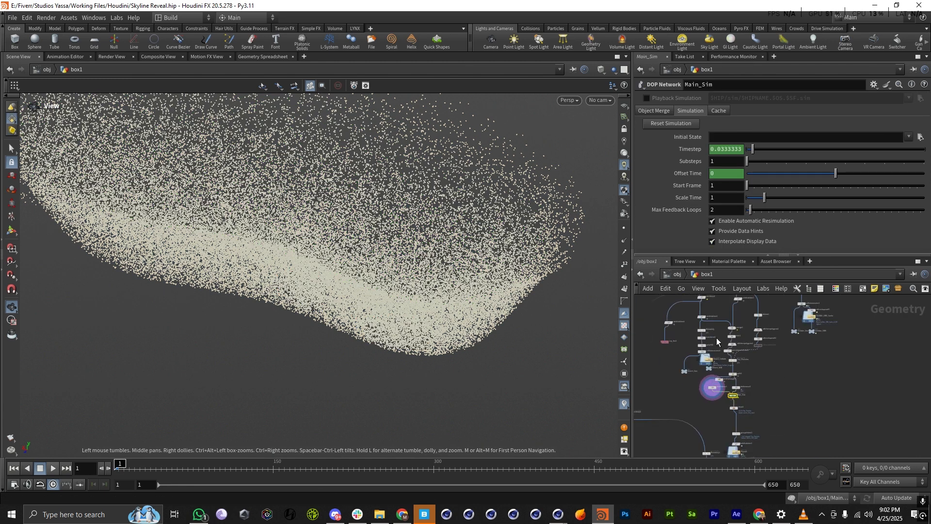
scroll(719, 339, up, 8)
click(725, 385)
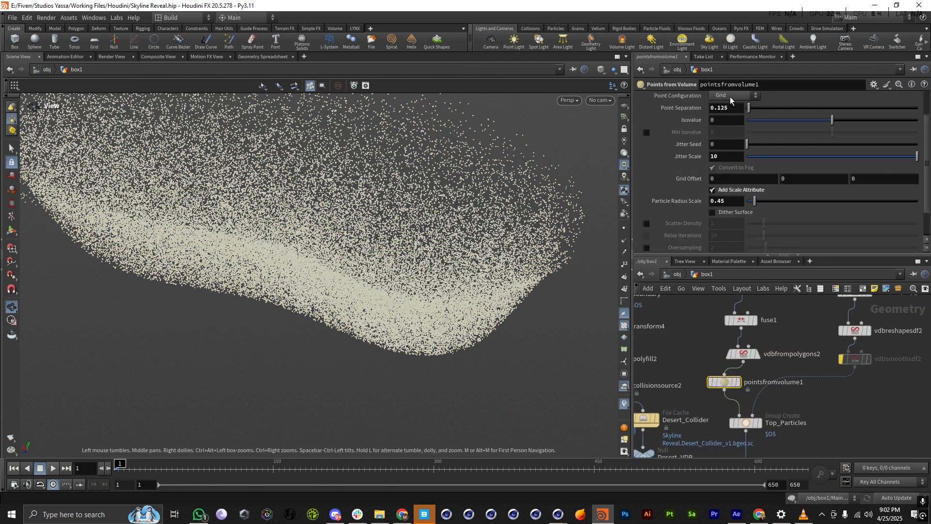
text(0.25)
key(Return)
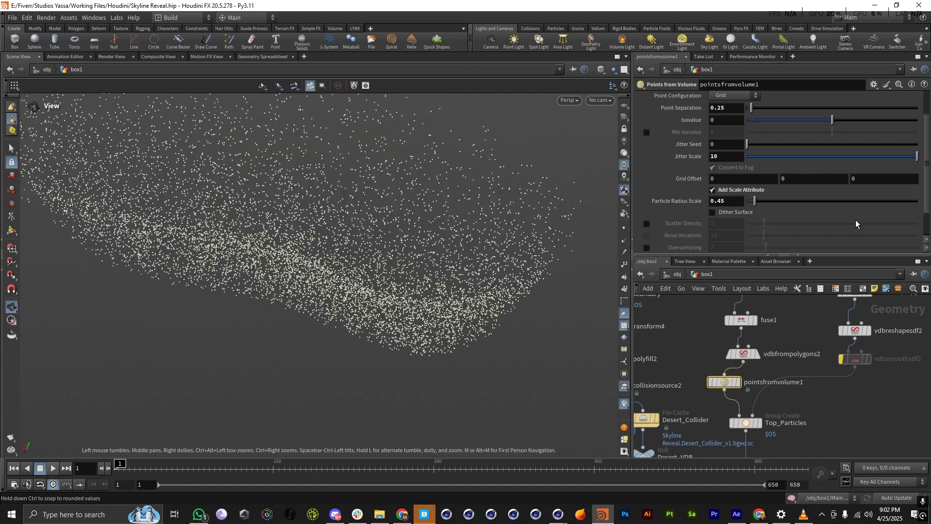
Return inside Main_Sim, frame the whole sand bed and play the coarser simulation from frame 1.
scroll(730, 356, down, 8)
scroll(741, 406, up, 4)
scroll(732, 354, up, 3)
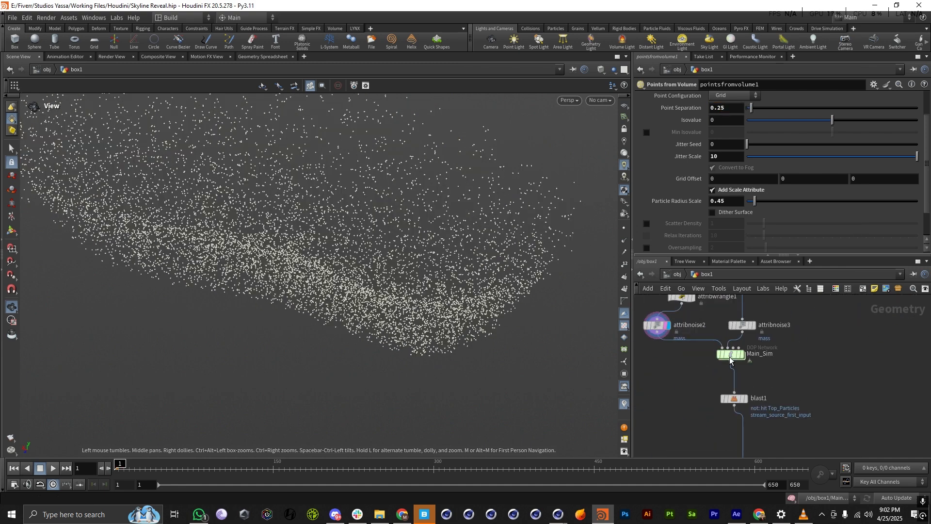
click(732, 353)
double_click(734, 354)
scroll(330, 325, down, 5)
drag(330, 325, 388, 315)
scroll(750, 338, down, 4)
scroll(737, 384, up, 3)
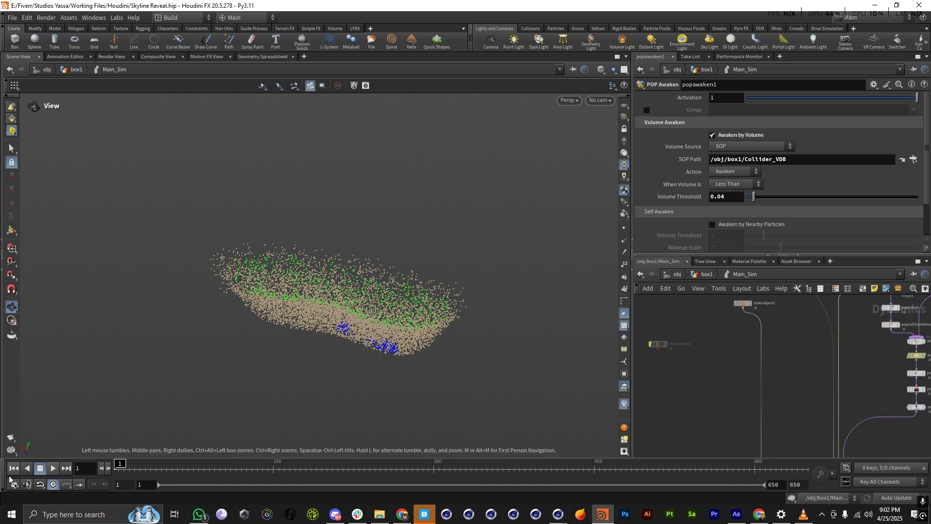
click(53, 469)
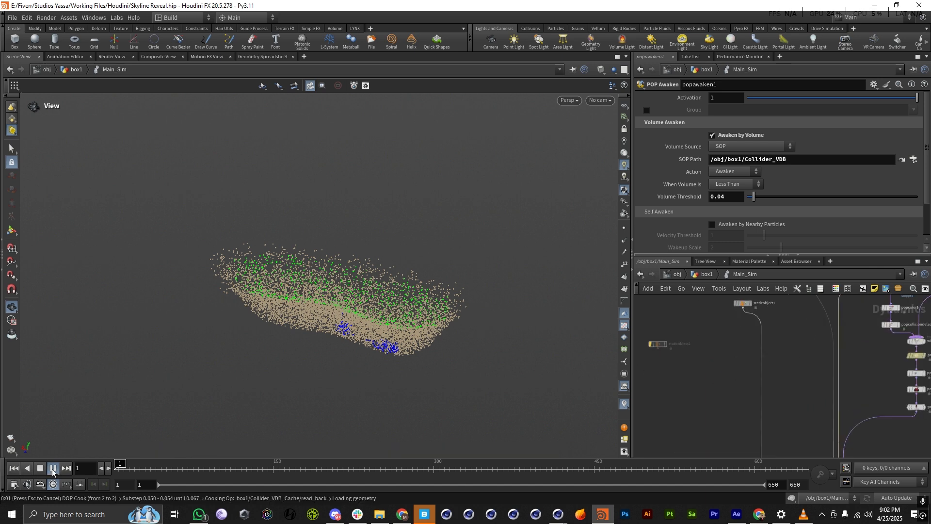
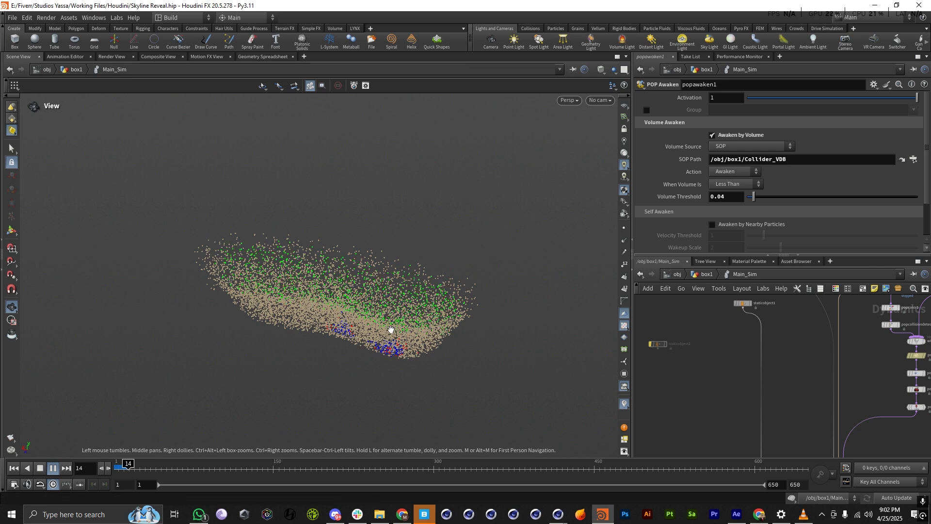
Stop the playback, return to frame 1 and wire the disconnected staticobject2 back into merge1.
click(50, 470)
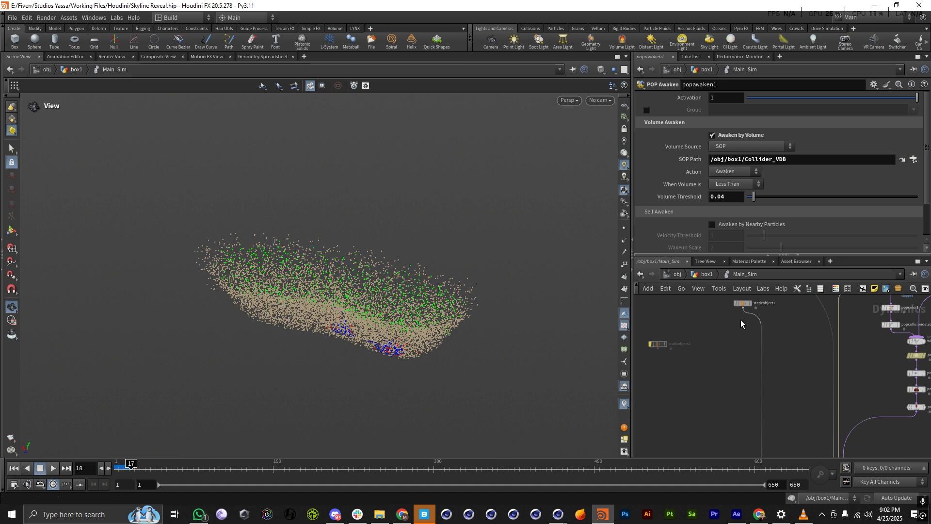
key(ctrl+Up)
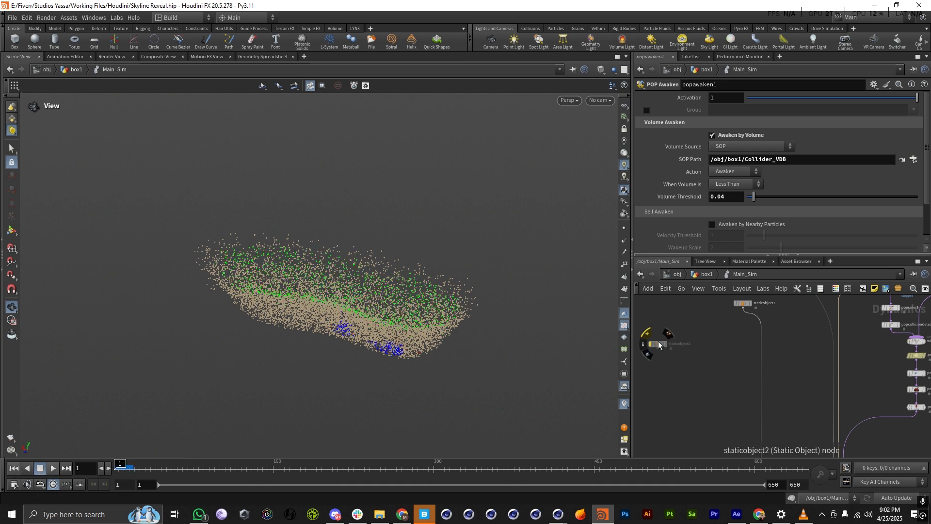
click(659, 348)
scroll(704, 346, down, 3)
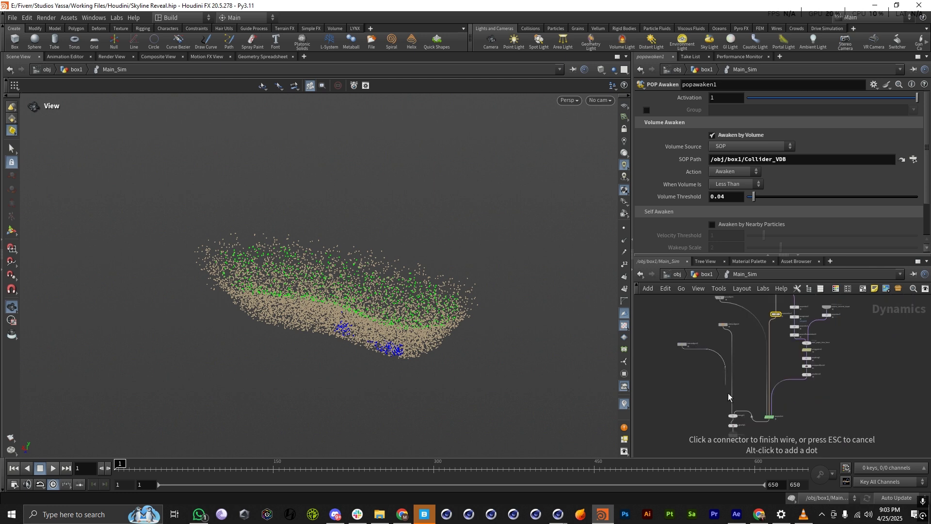
scroll(728, 392, up, 3)
click(736, 414)
Move staticobject2 above staticobject1 and popsolver in merge1's list of input operators.
click(735, 419)
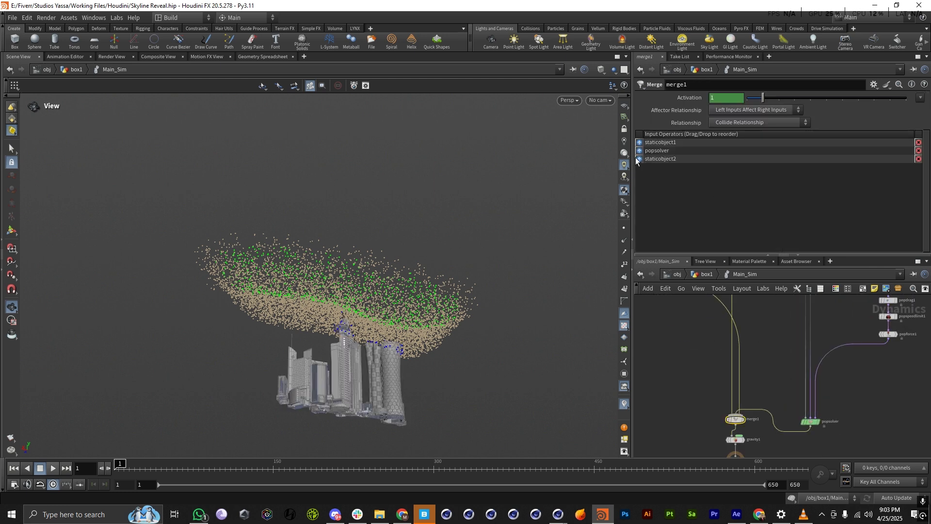
drag(639, 159, 639, 142)
scroll(721, 429, down, 3)
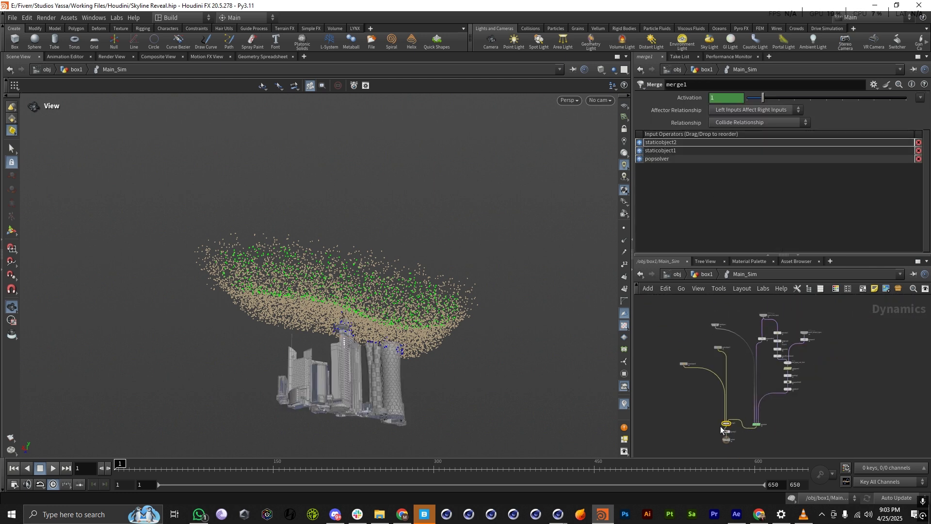
Open the popawaken1 settings and examine from several angles how the sand bed sits over the skyline towers.
scroll(725, 329, up, 3)
scroll(790, 337, up, 3)
click(809, 324)
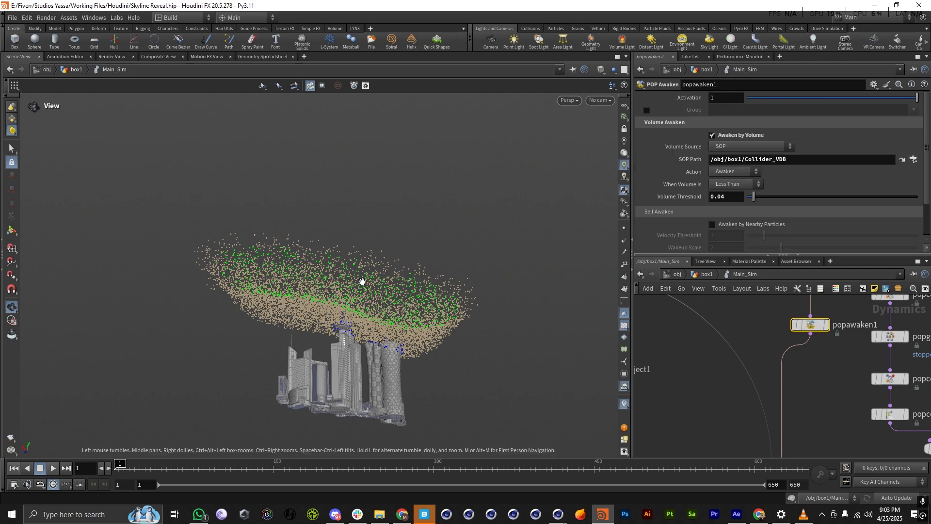
drag(362, 282, 196, 304)
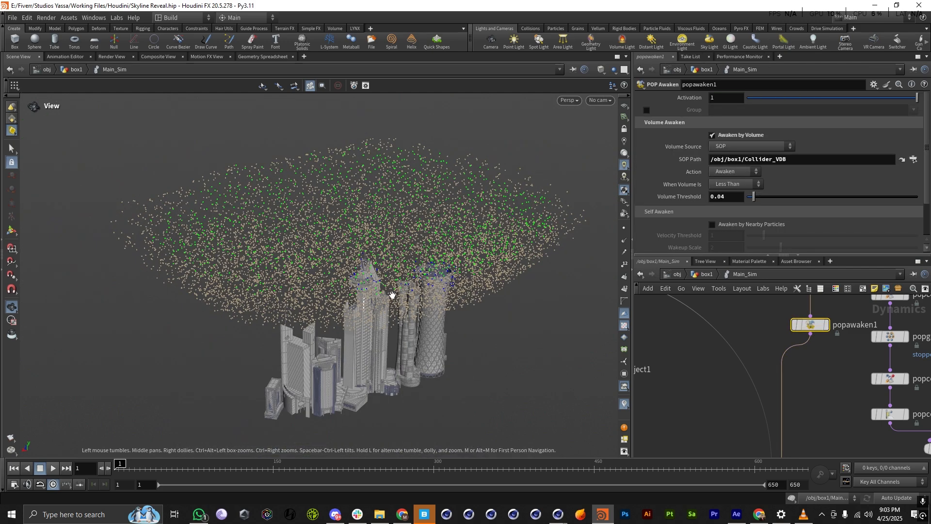
mouse_move(376, 266)
mouse_down()
mouse_move(378, 188)
mouse_move(381, 250)
mouse_up()
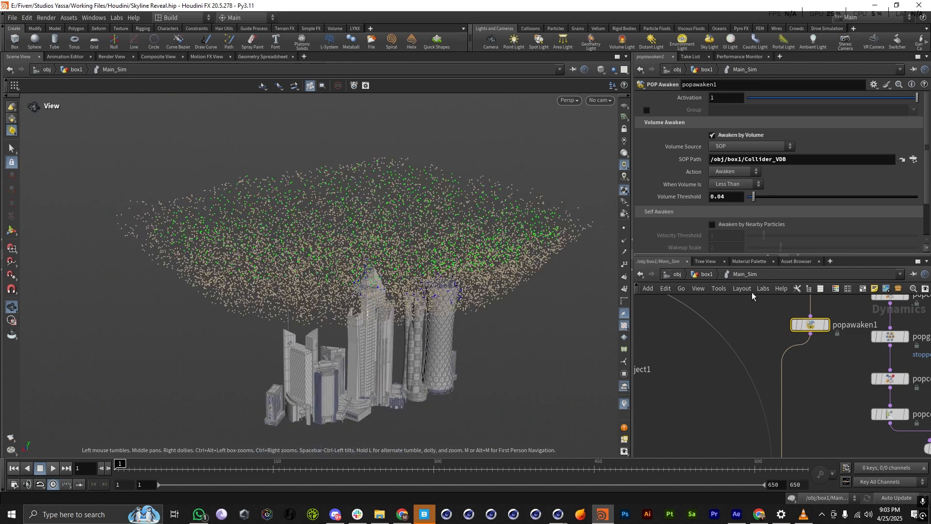
scroll(797, 378, down, 3)
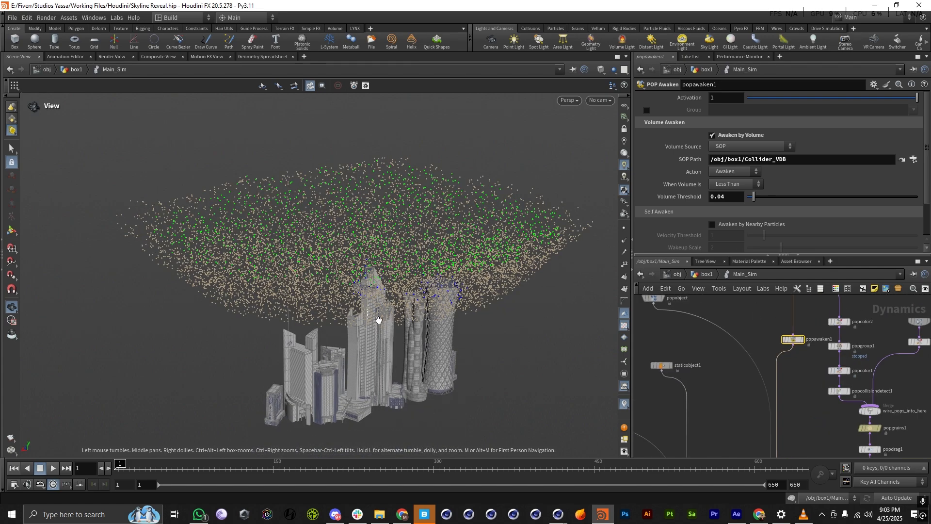
drag(379, 320, 358, 299)
scroll(358, 299, down, 3)
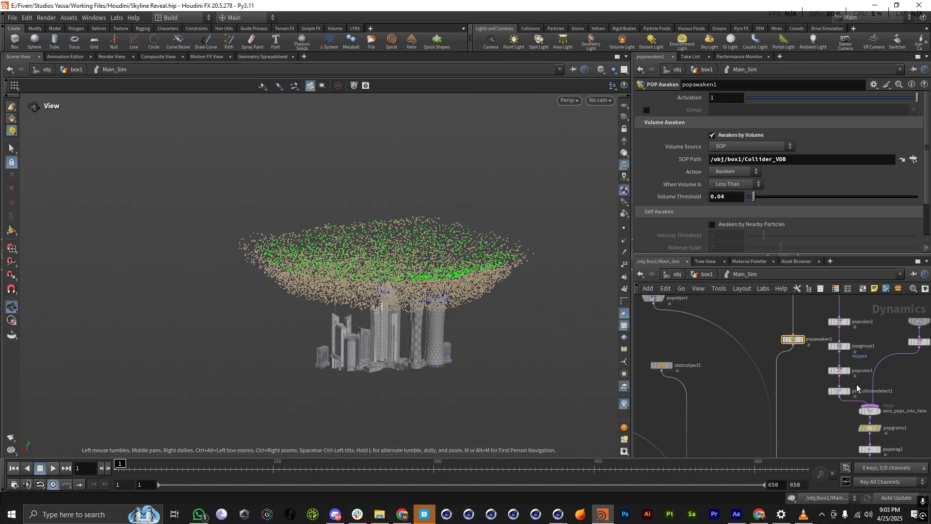
scroll(824, 369, up, 5)
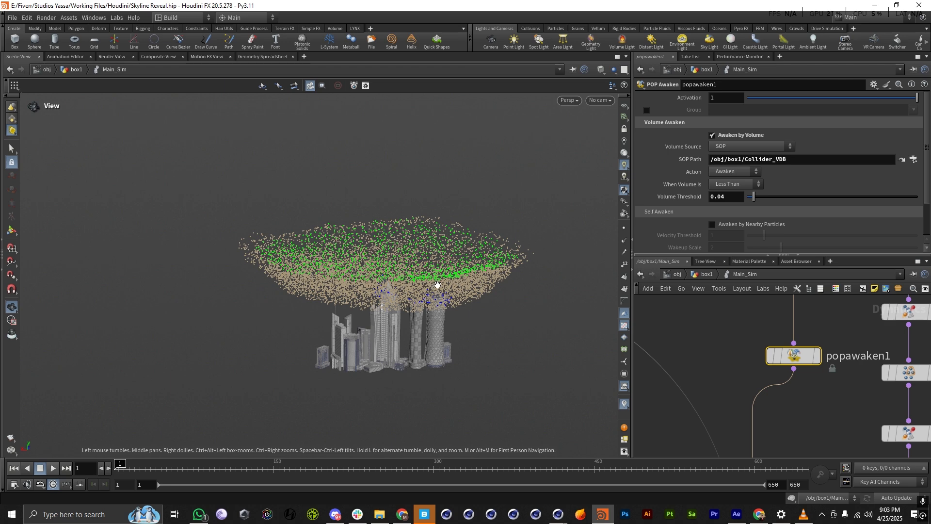
drag(422, 321, 429, 298)
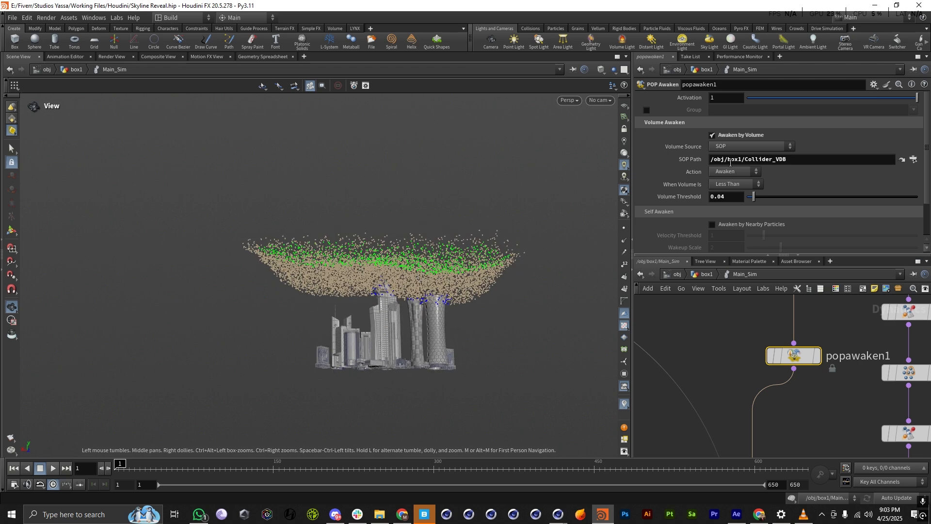
Review popawaken1's SOP path, Action choices, When Volume Is condition and Volume Threshold.
click(807, 163)
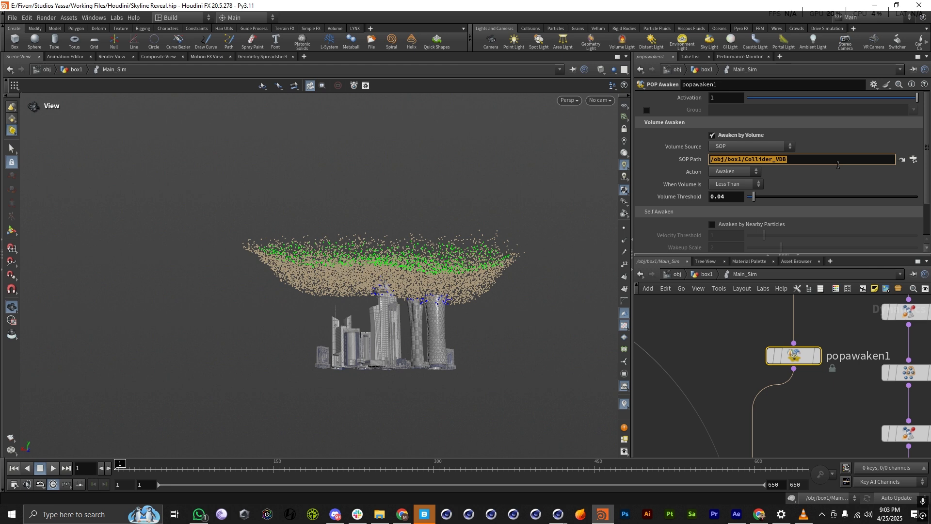
click(726, 172)
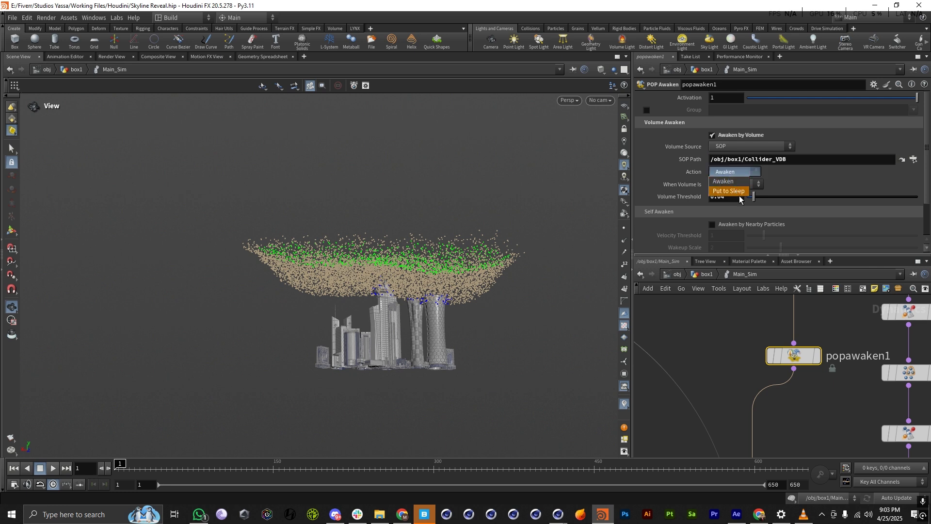
click(815, 185)
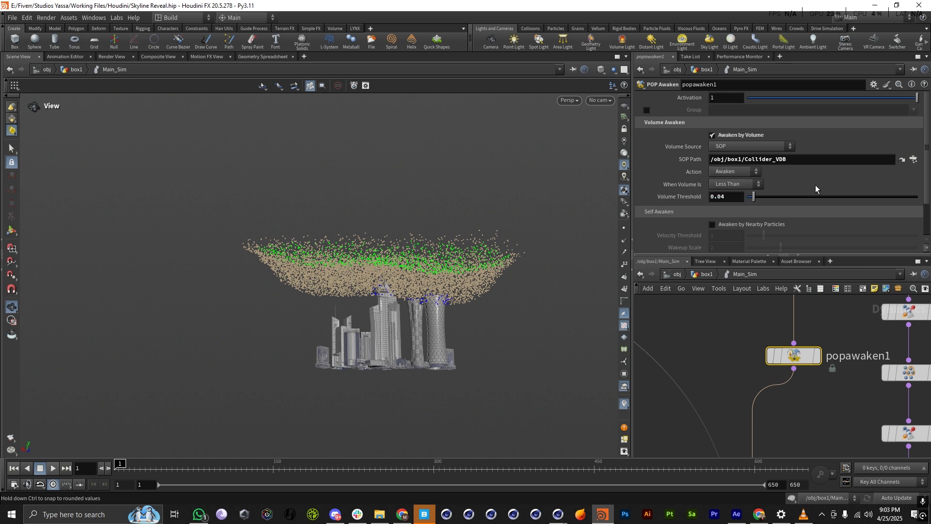
click(743, 187)
click(741, 194)
drag(725, 198, 714, 200)
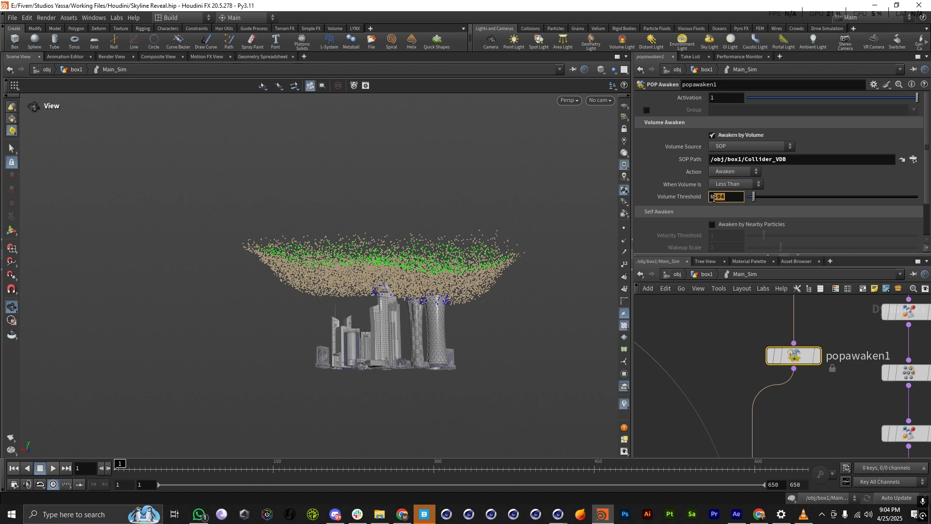
click(801, 181)
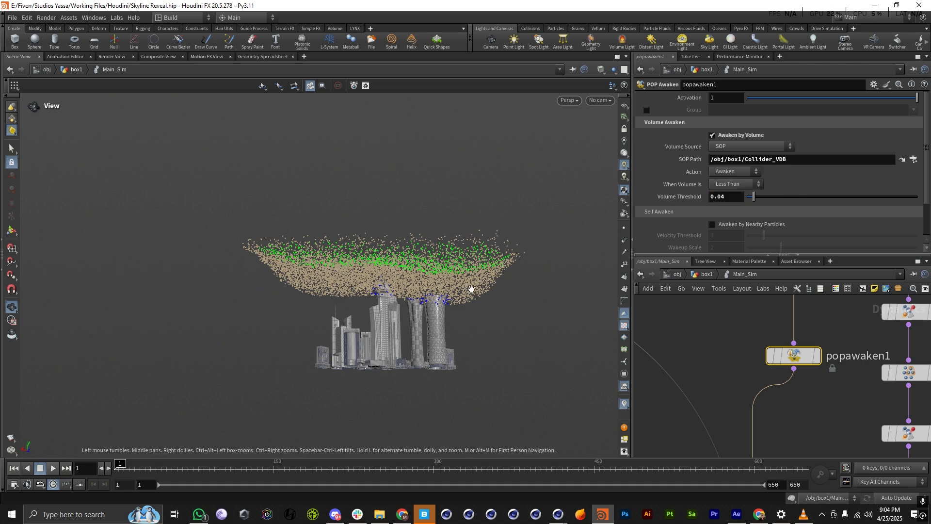
Inspect the particles around the tower tops up close, where the collider volume meets the sand.
scroll(573, 321, up, 3)
scroll(573, 321, up, 4)
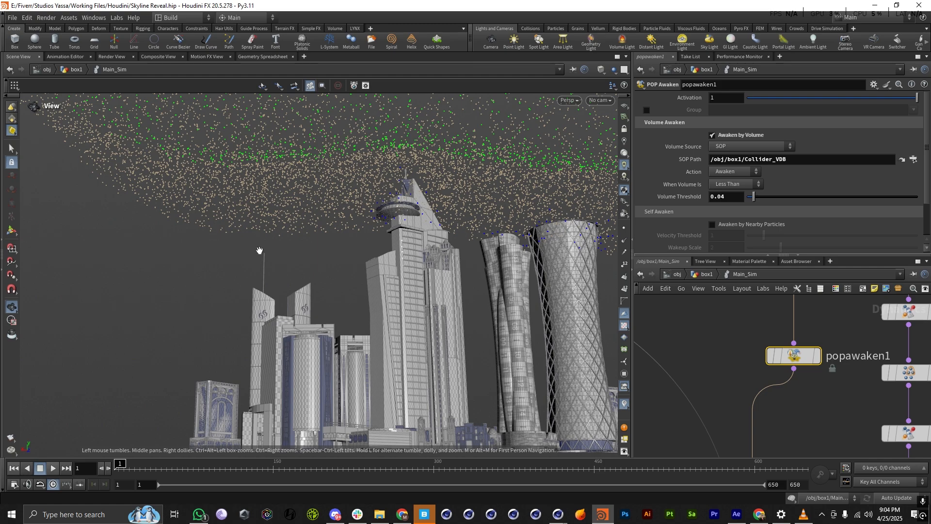
drag(450, 294, 329, 286)
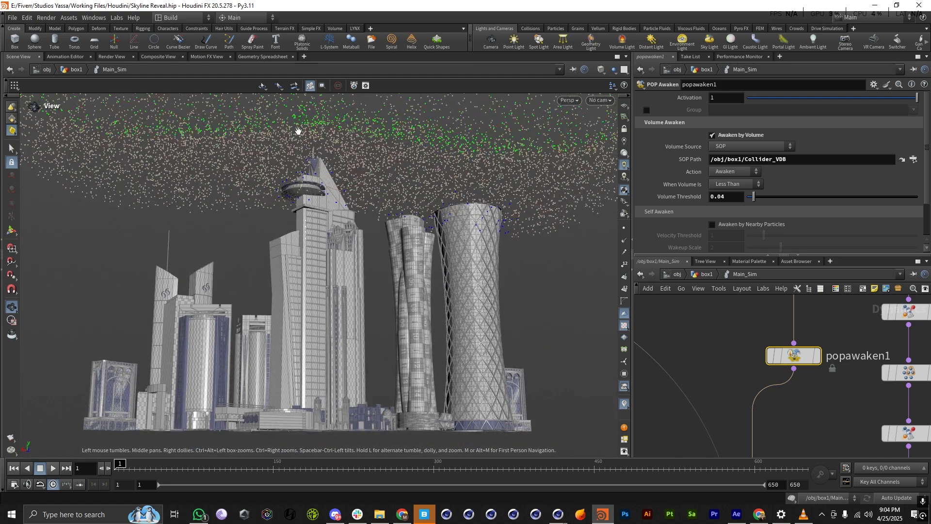
scroll(298, 132, up, 4)
scroll(344, 234, down, 4)
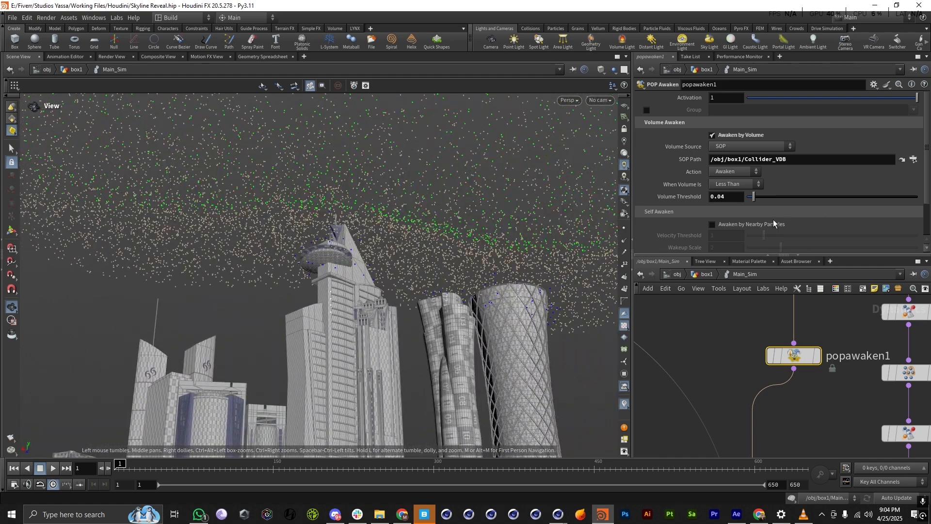
scroll(326, 275, down, 6)
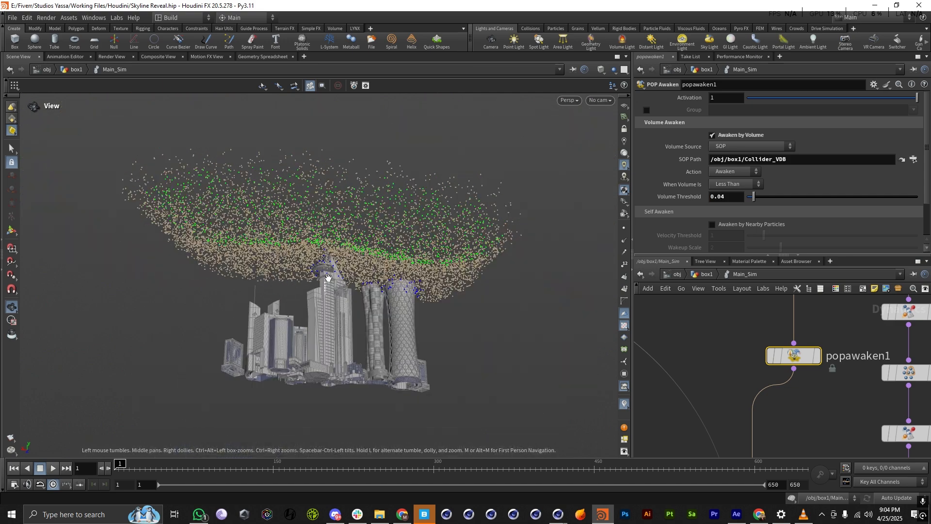
scroll(404, 279, up, 4)
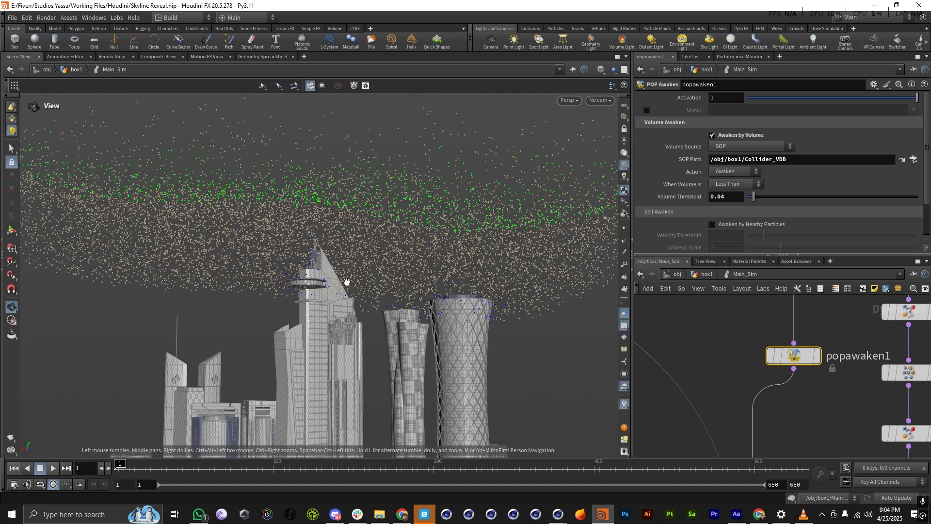
Trace popawaken1's wiring from source_first_input down to the Pre-Solve input of popsolver.
scroll(763, 420, down, 6)
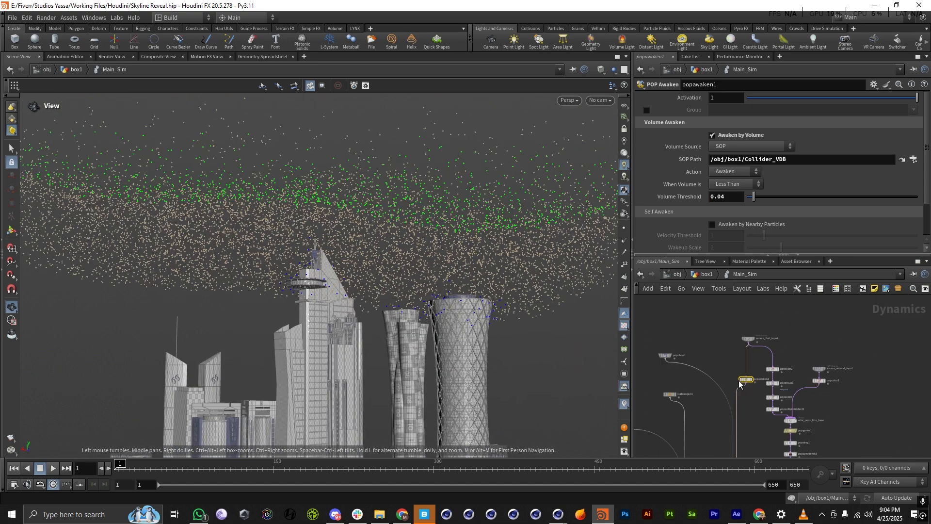
scroll(744, 427, up, 8)
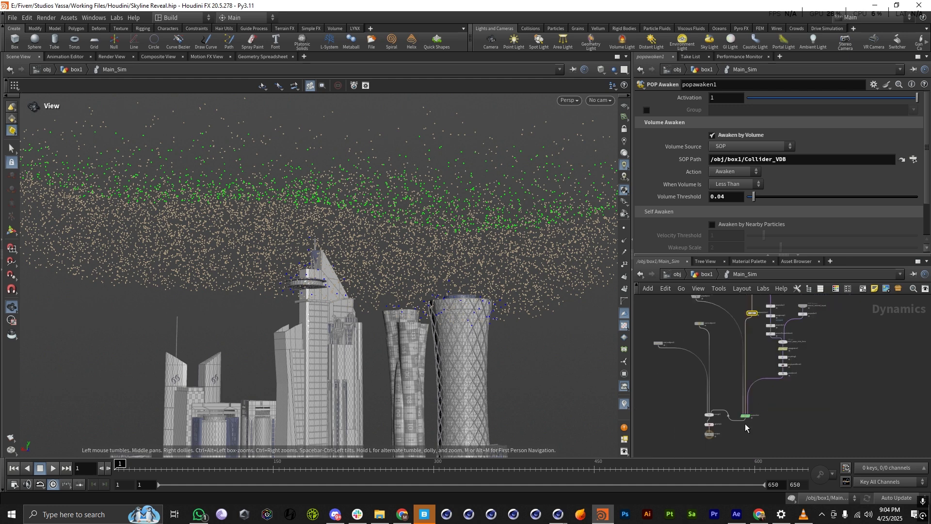
scroll(751, 437, up, 4)
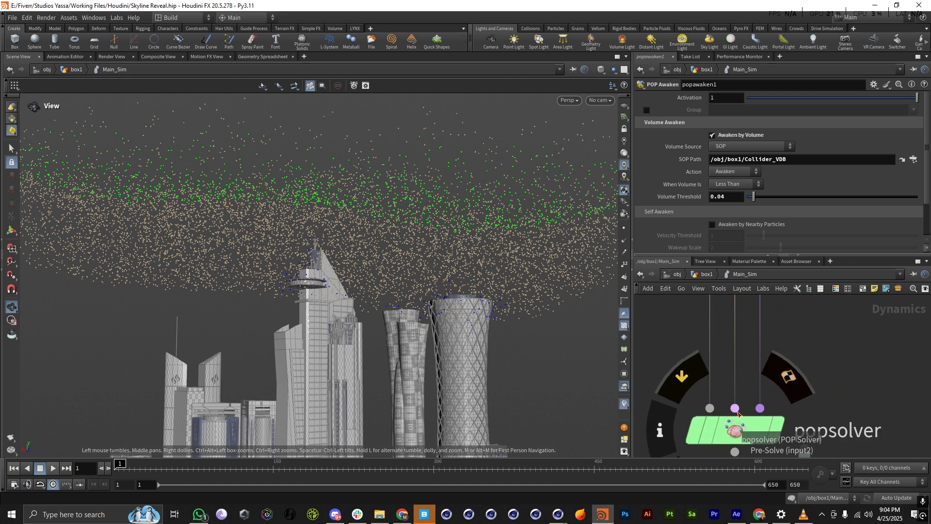
scroll(735, 419, down, 5)
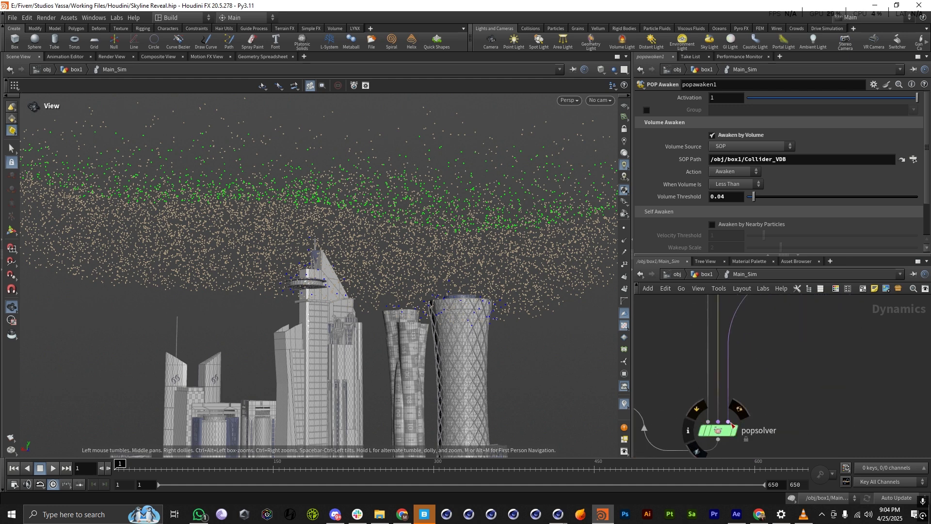
scroll(732, 424, down, 4)
scroll(734, 374, up, 5)
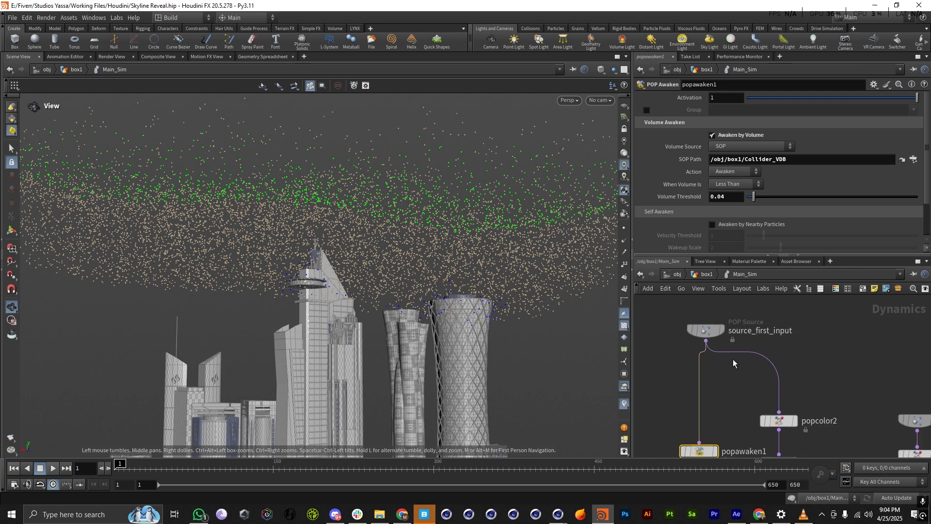
Open popcolor2 to review its constant particle color and view the sand bed and skyline as a whole.
scroll(733, 361, down, 4)
scroll(753, 392, up, 5)
click(758, 384)
scroll(309, 306, down, 8)
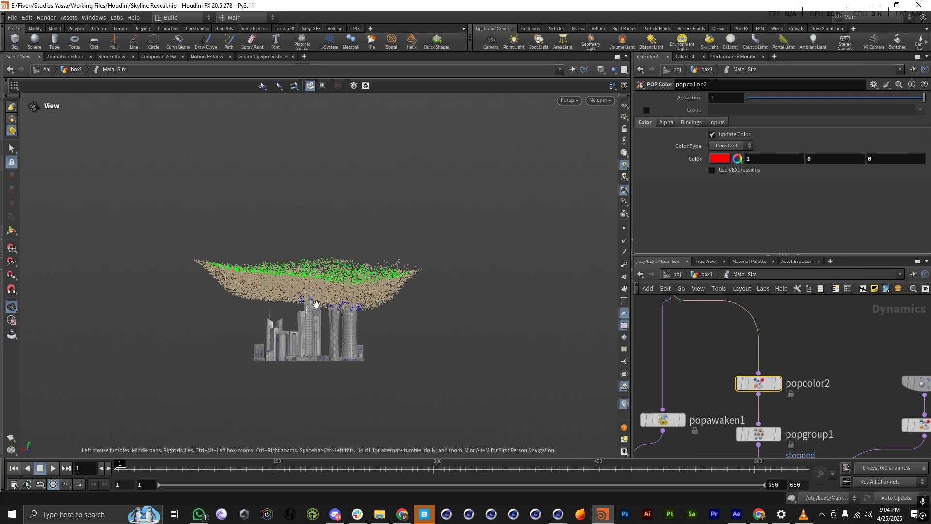
drag(316, 304, 354, 338)
scroll(354, 338, down, 2)
scroll(334, 296, up, 6)
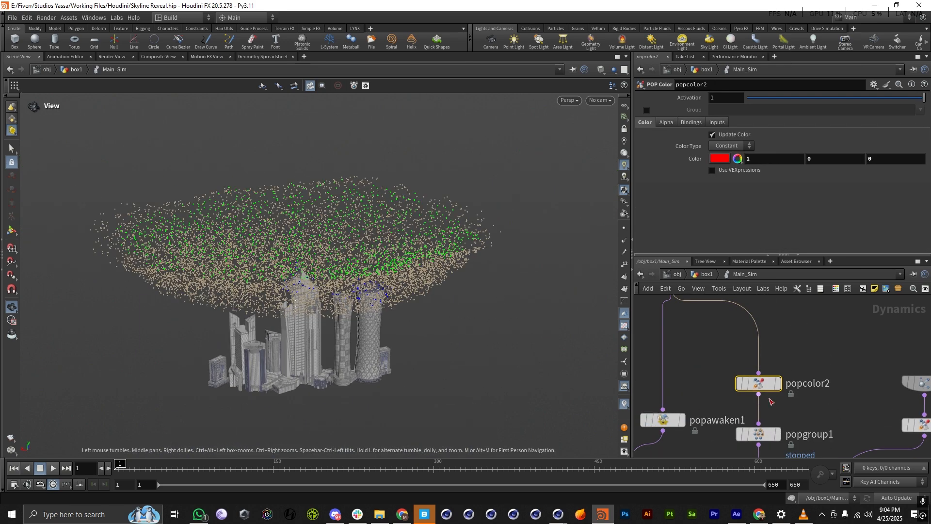
mouse_move(764, 385)
Open popgroup1 and review its "stopped" group name and the VEXpression that adds particles to the group.
scroll(778, 336, down, 4)
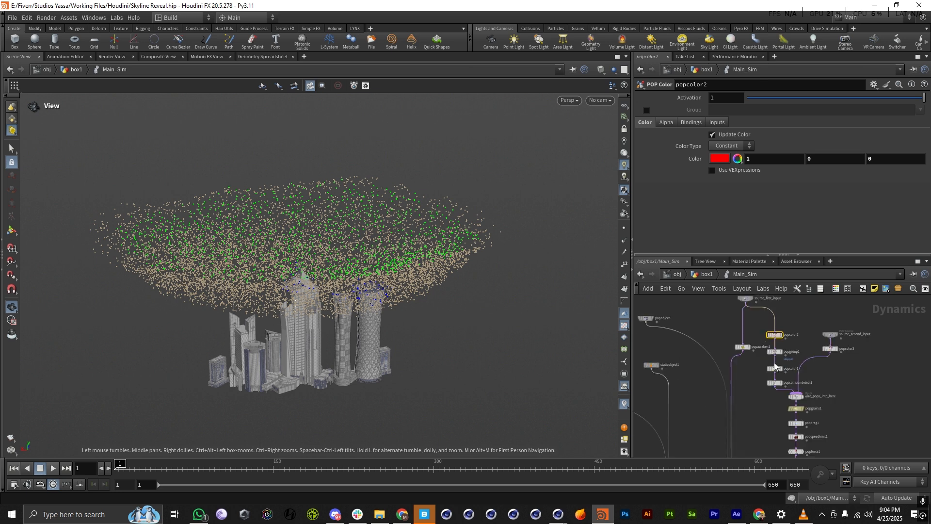
scroll(778, 344, up, 5)
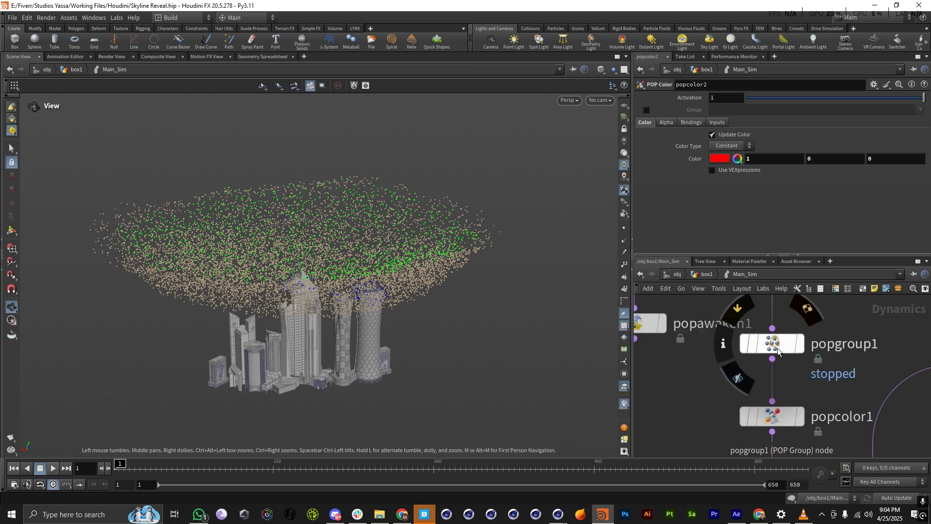
click(774, 344)
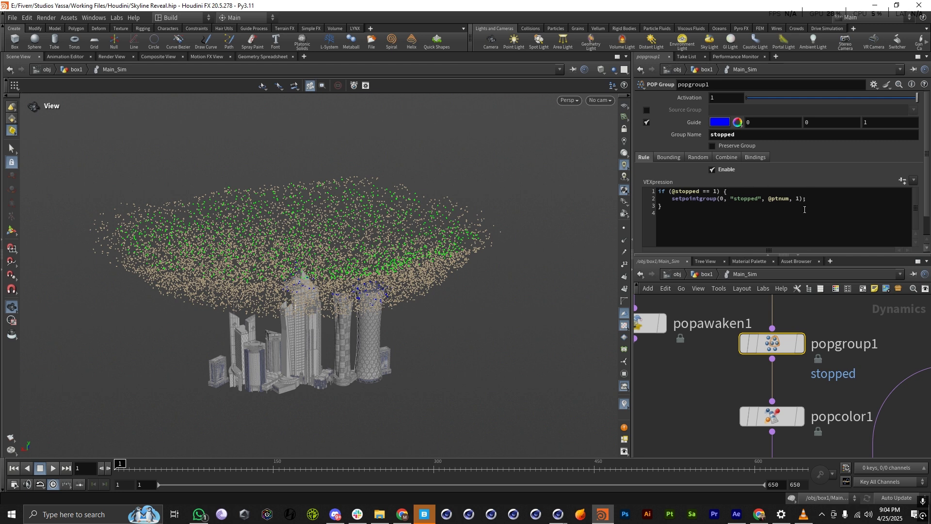
drag(680, 213, 640, 192)
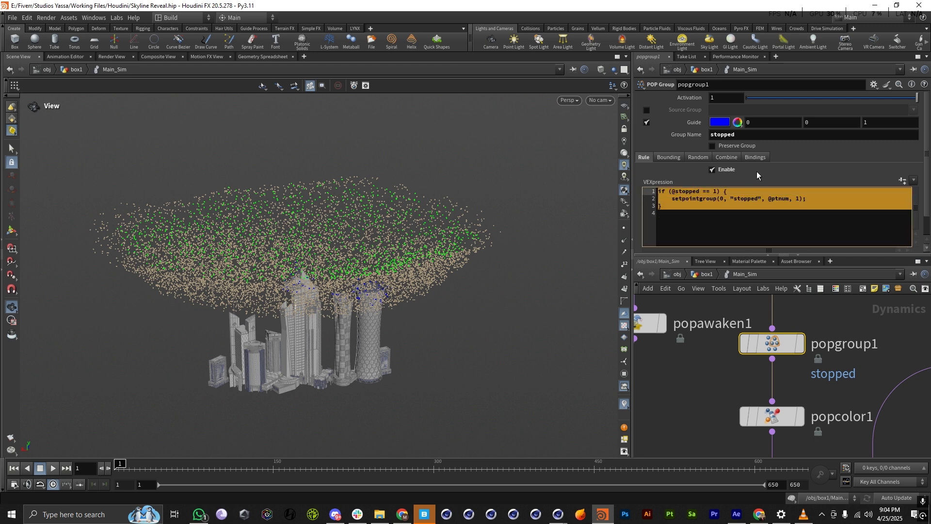
click(723, 222)
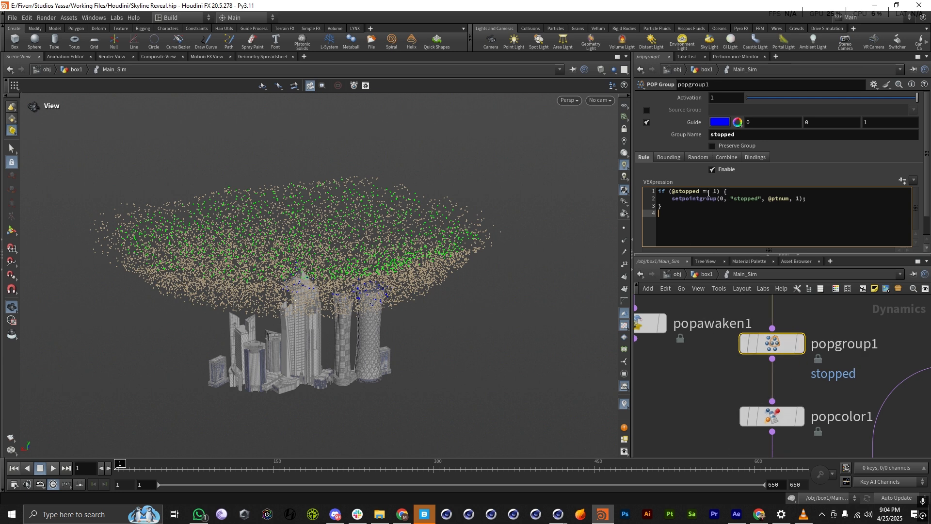
drag(737, 134, 709, 134)
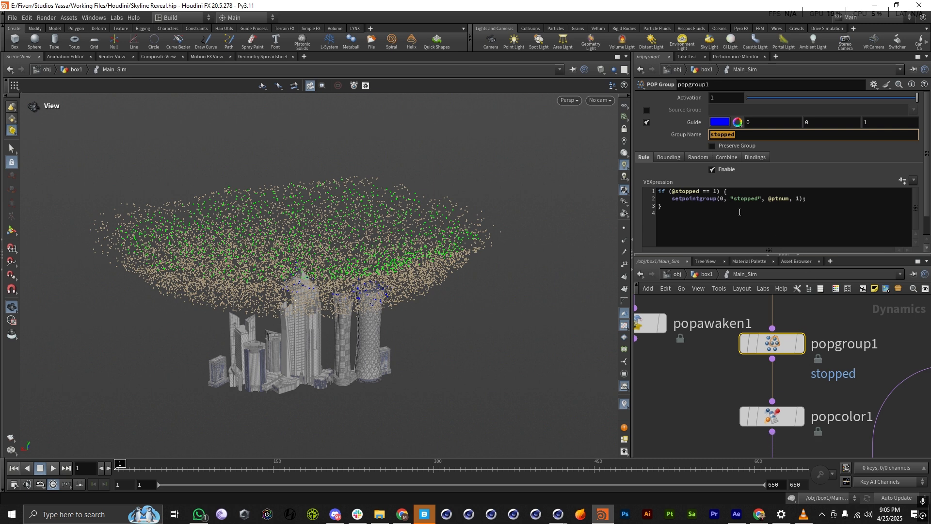
Open popcolor1 and review its source group, ramp color type, ramp and VEXpression.
scroll(807, 365, down, 3)
scroll(781, 381, up, 2)
click(782, 382)
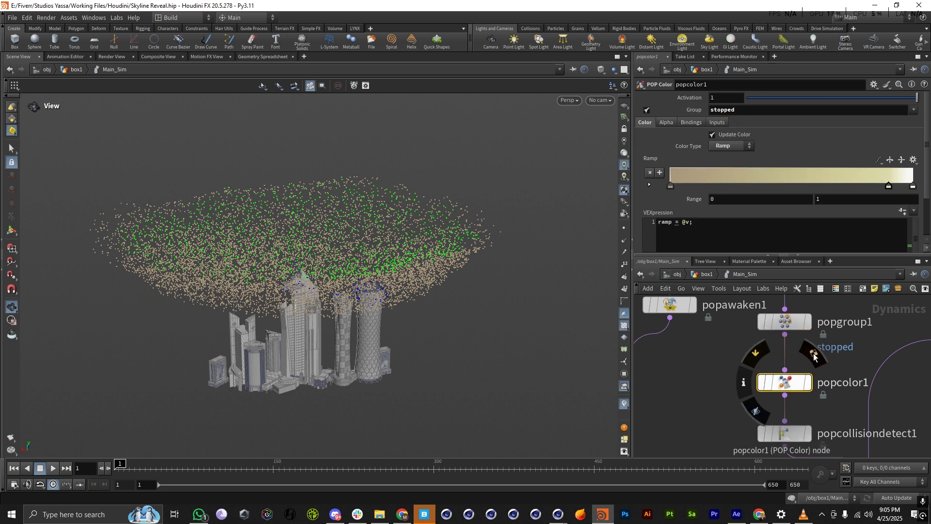
click(711, 112)
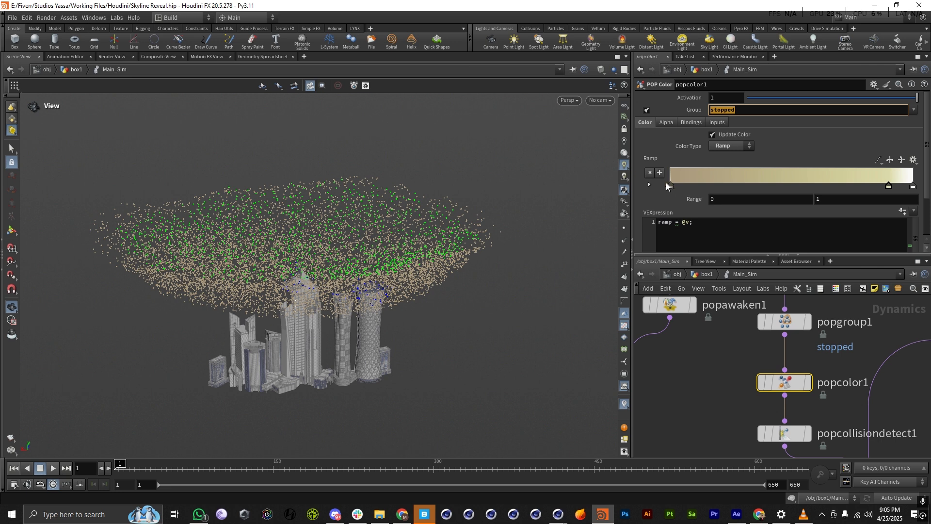
scroll(785, 354, down, 5)
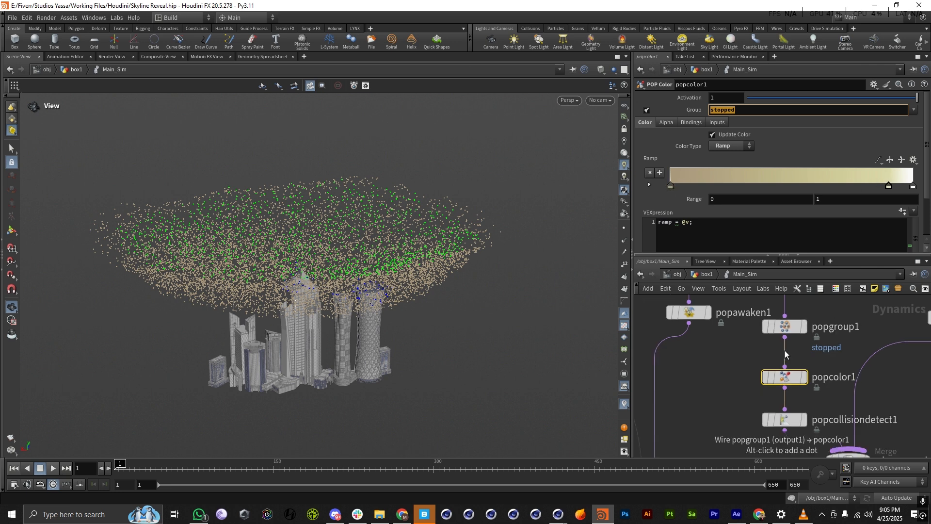
scroll(791, 383, up, 4)
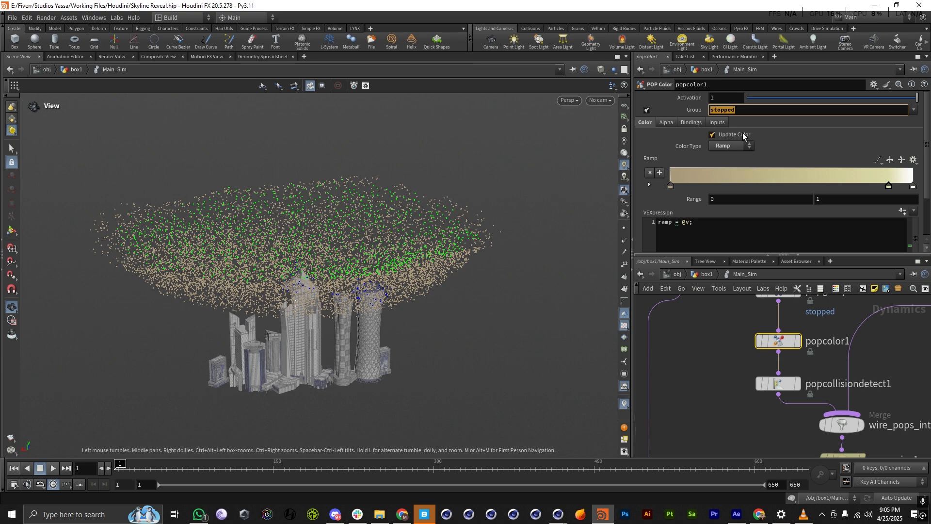
Inspect the particle bed and the towers beneath it from several angles, both up close and as a whole.
scroll(825, 348, down, 5)
scroll(330, 327, down, 5)
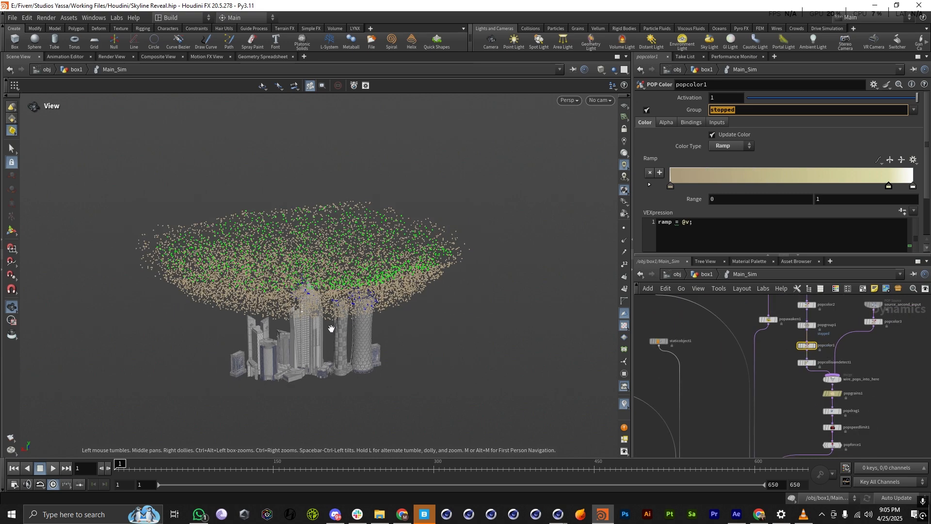
scroll(330, 326, down, 5)
drag(330, 328, 318, 284)
scroll(331, 315, up, 7)
scroll(326, 364, down, 6)
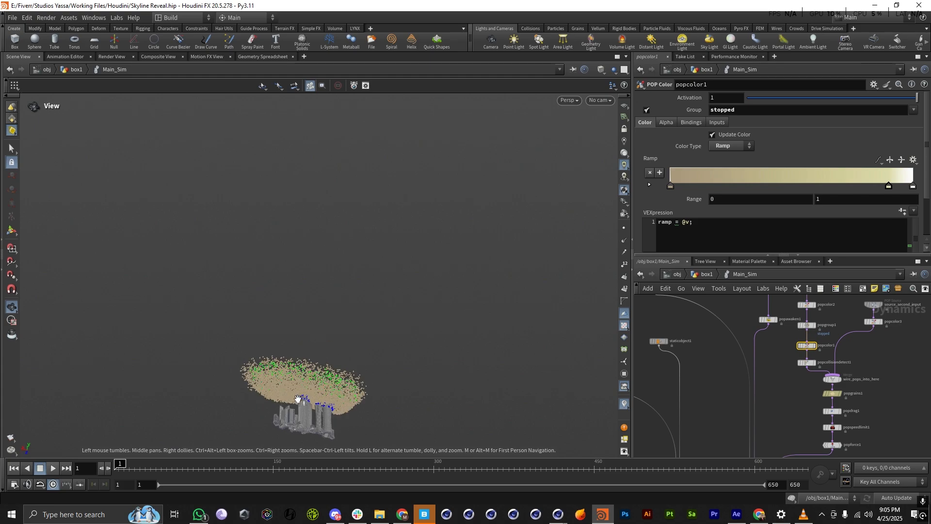
scroll(305, 399, up, 7)
scroll(325, 356, up, 3)
scroll(304, 354, down, 8)
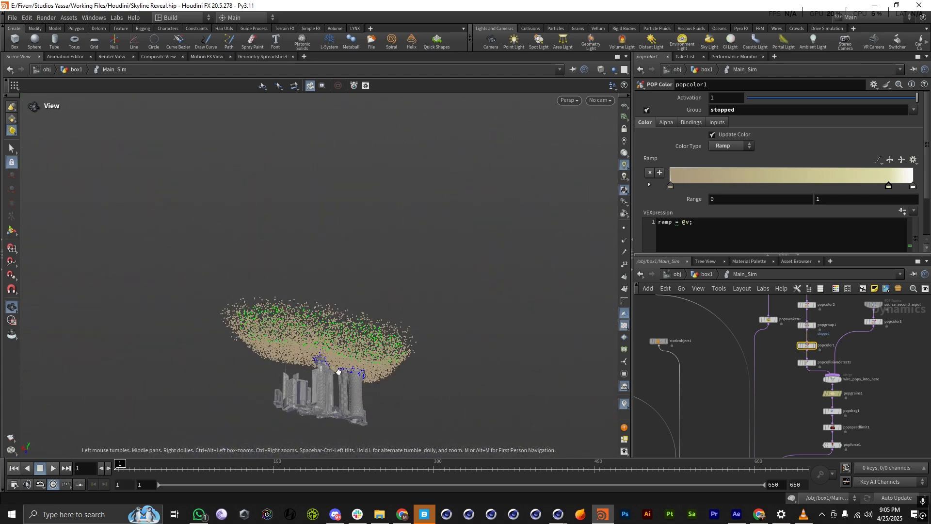
scroll(304, 354, up, 8)
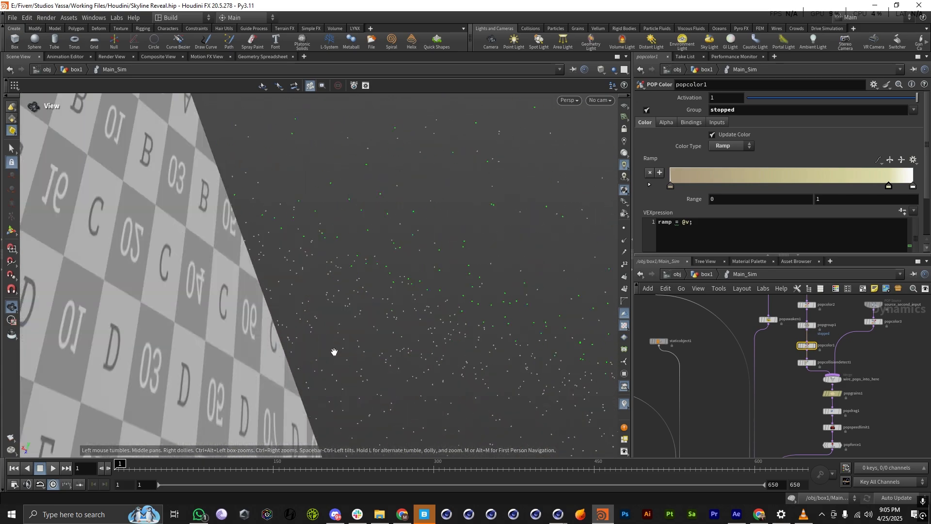
scroll(332, 353, down, 3)
scroll(335, 350, down, 4)
Go up to box1, display the Popnet file cache and examine the colored particles where the towers meet the sand.
click(709, 274)
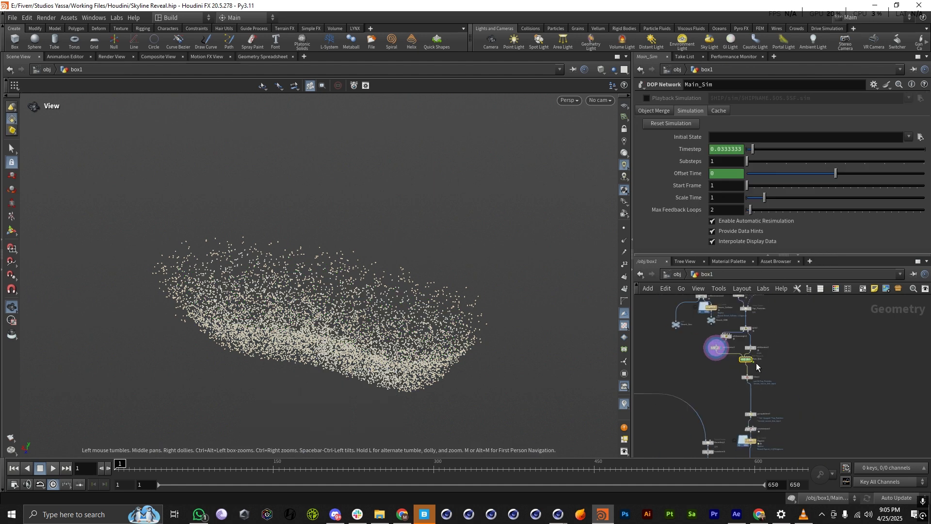
scroll(755, 388, up, 4)
click(713, 440)
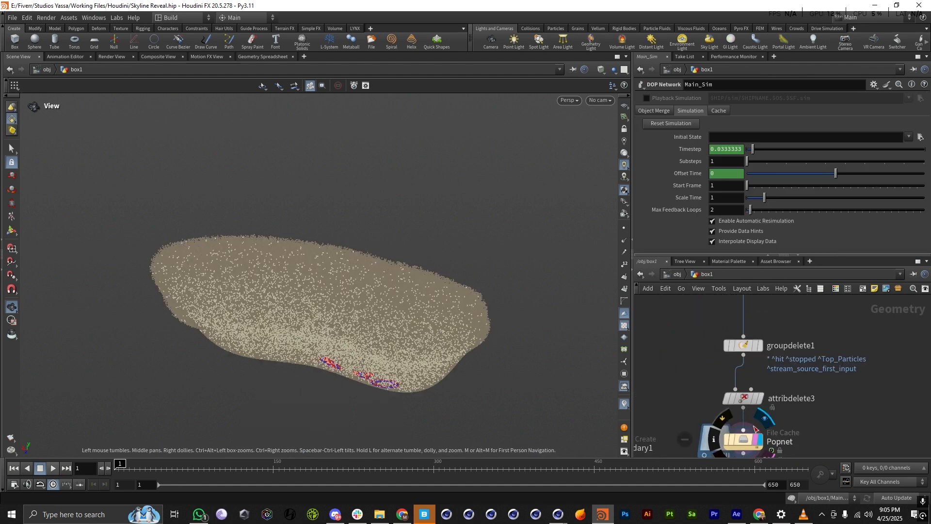
scroll(326, 381, up, 6)
scroll(330, 381, down, 4)
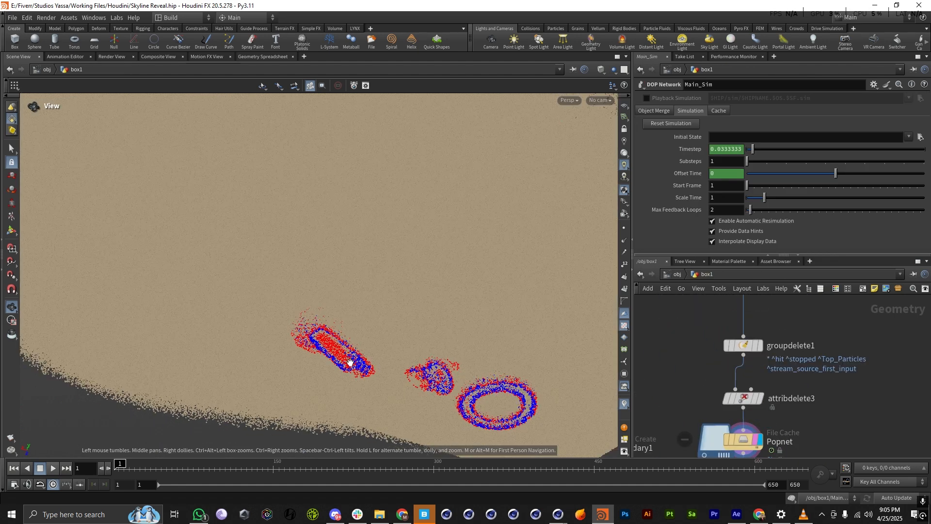
scroll(755, 405, down, 5)
middle_drag(754, 314, 752, 360)
scroll(750, 378, up, 1)
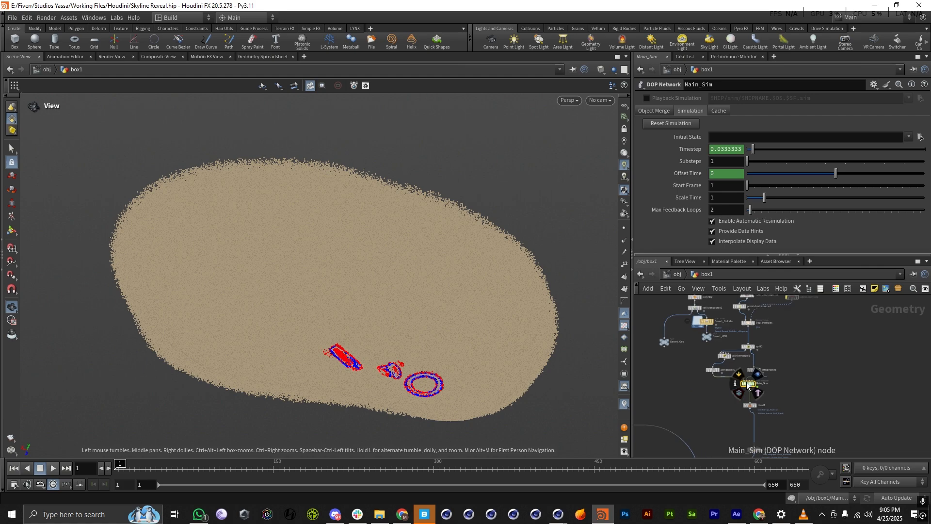
Re-enter Main_Sim, look over the nodes around popcollisiondetect1 and examine the particles above the skyline.
double_click(748, 383)
scroll(354, 325, down, 8)
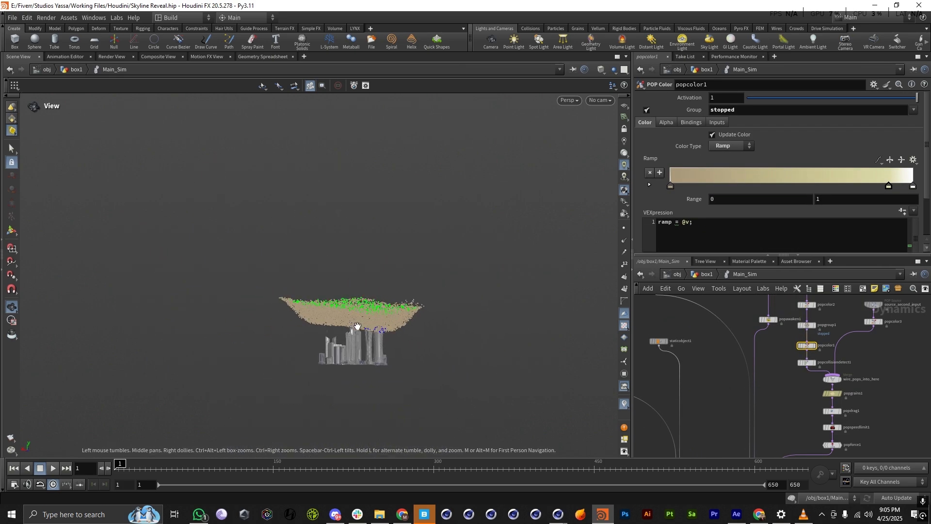
scroll(758, 379, down, 5)
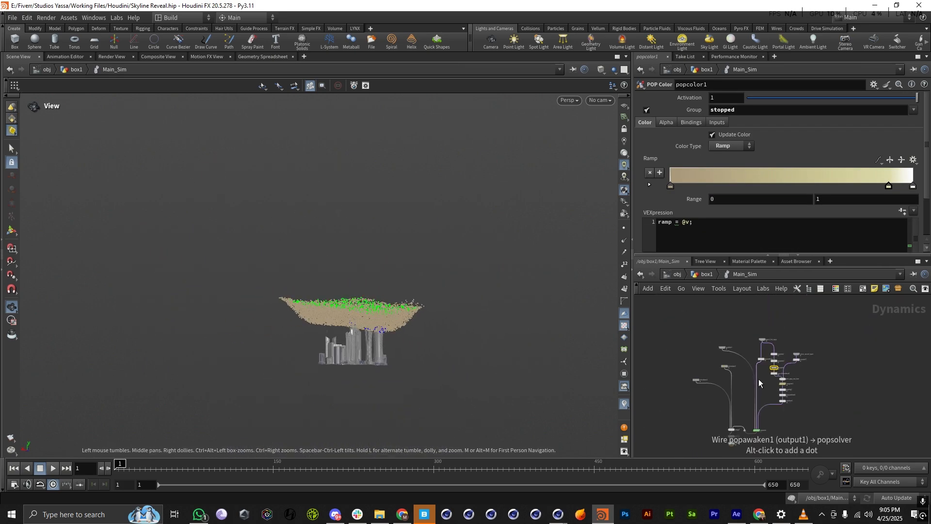
scroll(778, 391, up, 5)
scroll(778, 391, up, 5)
scroll(761, 375, down, 4)
scroll(756, 357, up, 5)
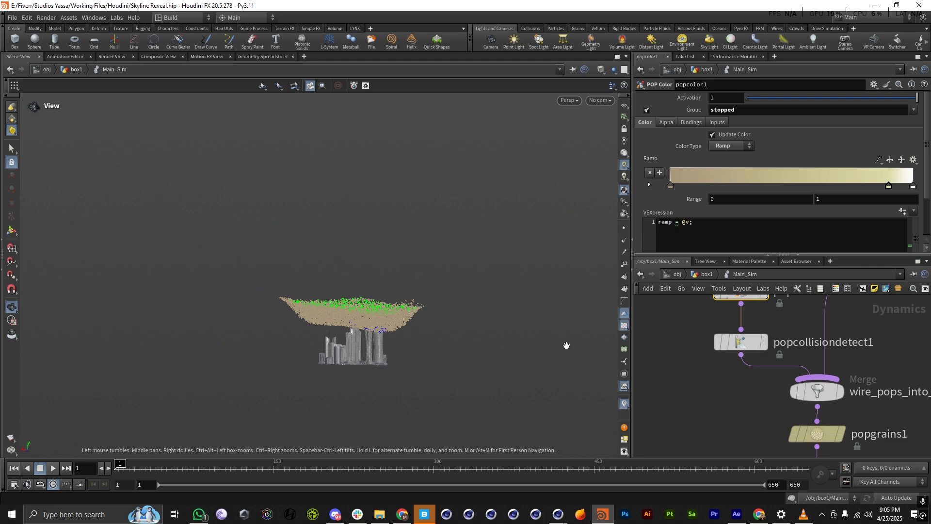
drag(367, 361, 381, 277)
scroll(381, 277, up, 6)
scroll(387, 338, down, 5)
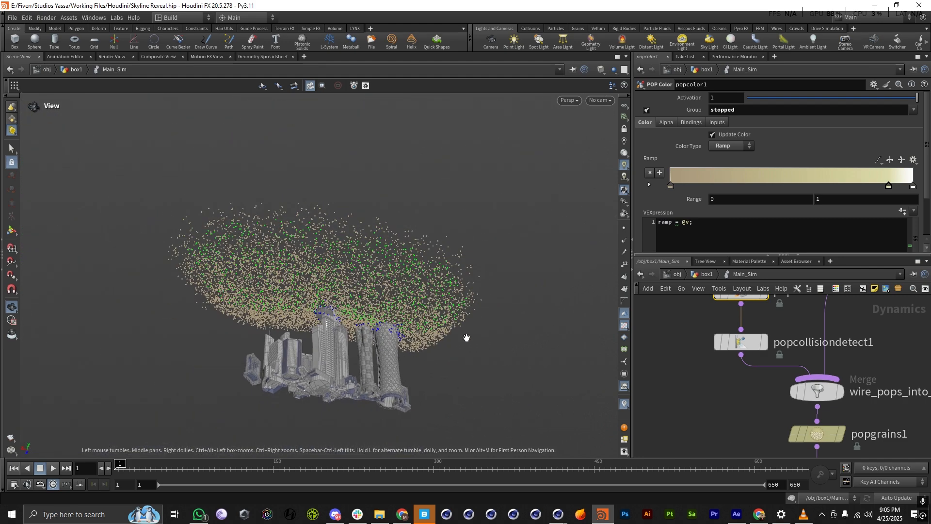
Open popcollisiondetect1 and review its hit group name, hit color and place in the POP chain.
click(747, 345)
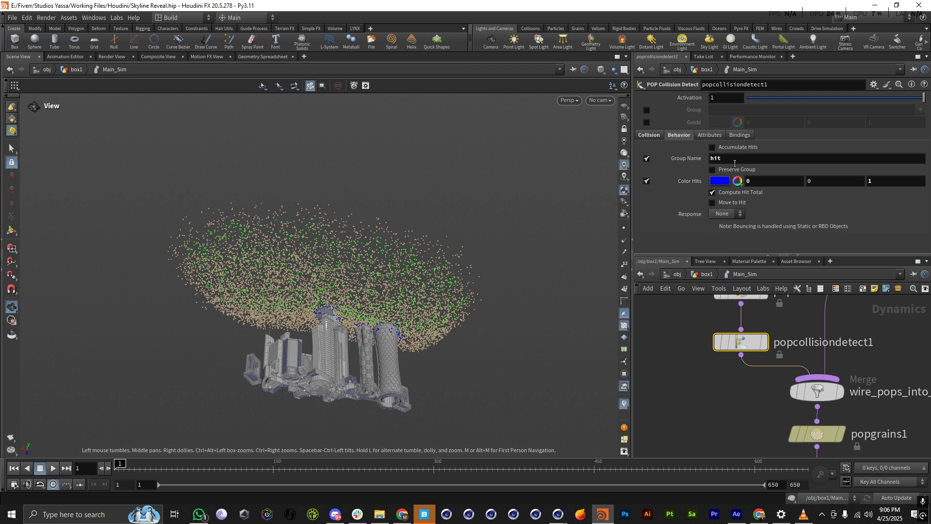
mouse_move(736, 343)
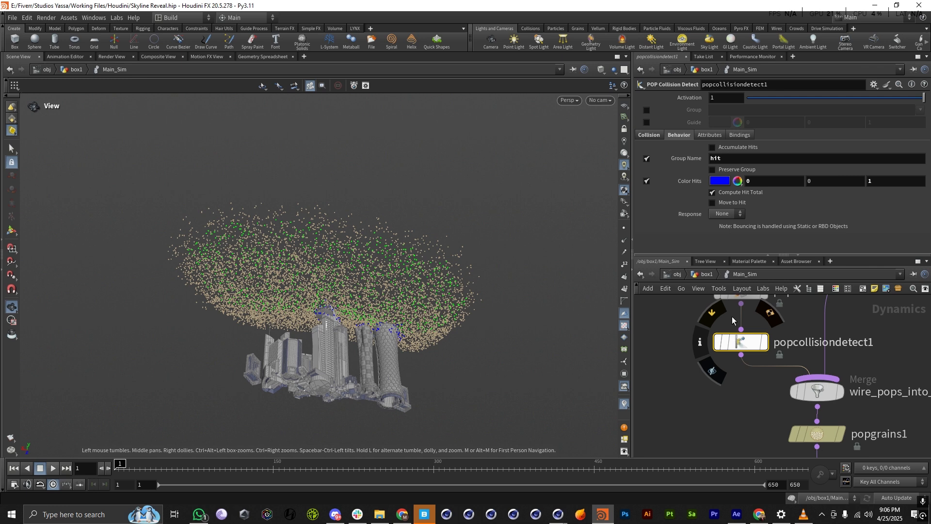
scroll(723, 383, down, 3)
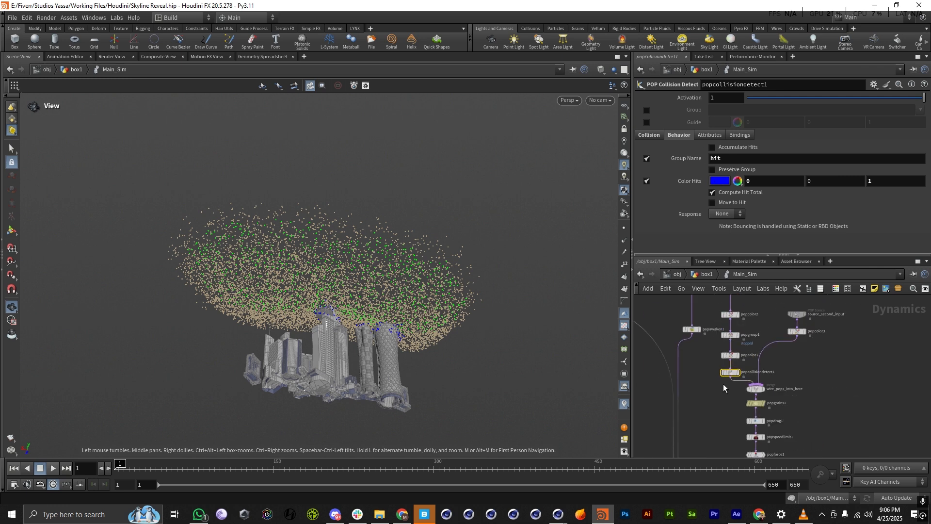
scroll(728, 382, up, 2)
scroll(727, 381, down, 3)
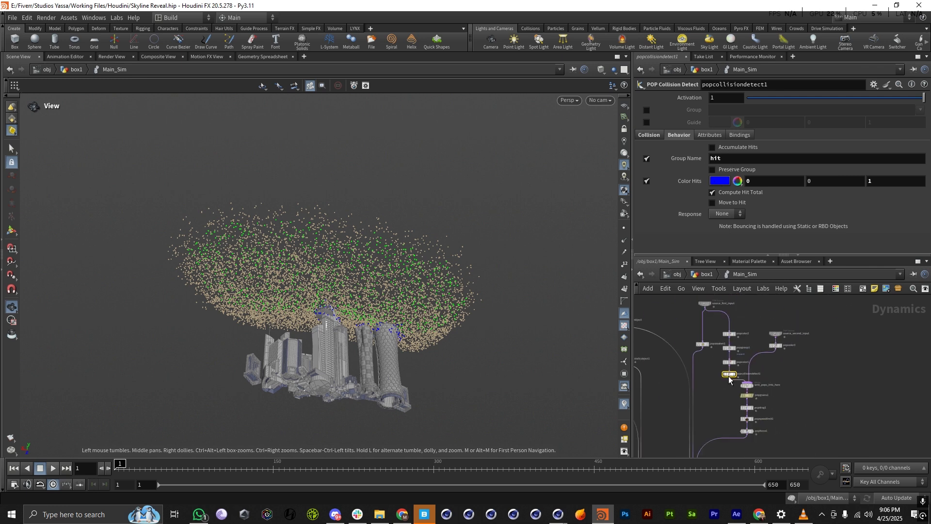
scroll(729, 379, up, 1)
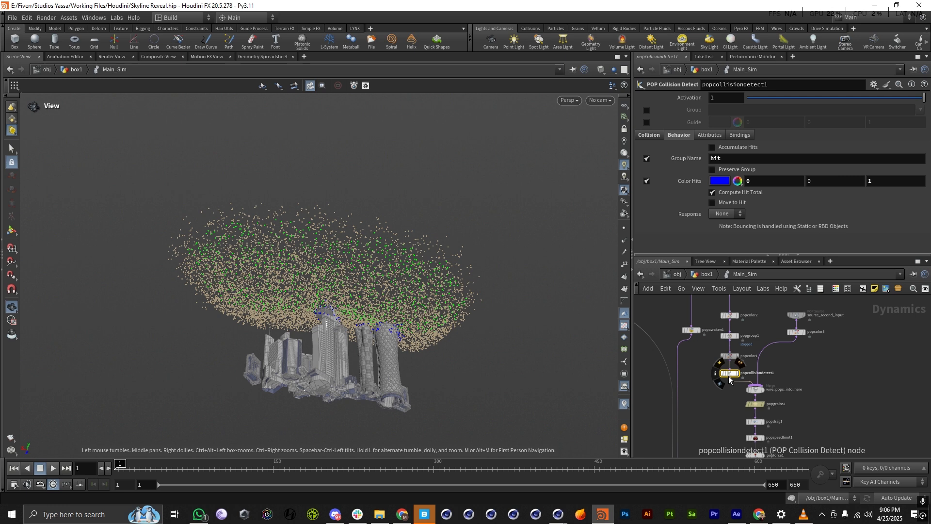
scroll(729, 379, up, 4)
scroll(732, 374, down, 3)
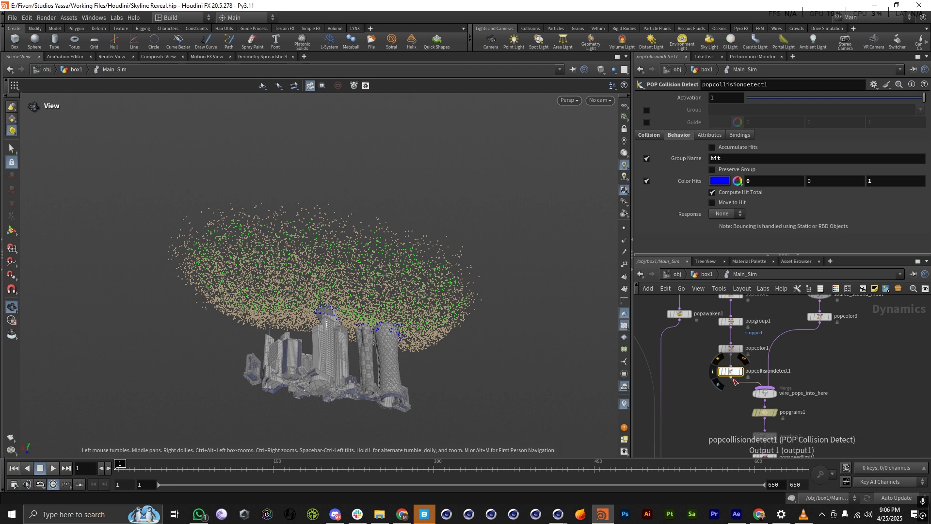
Open source_second_input and review its emission type and geometry source settings.
scroll(773, 339, down, 6)
scroll(763, 367, up, 4)
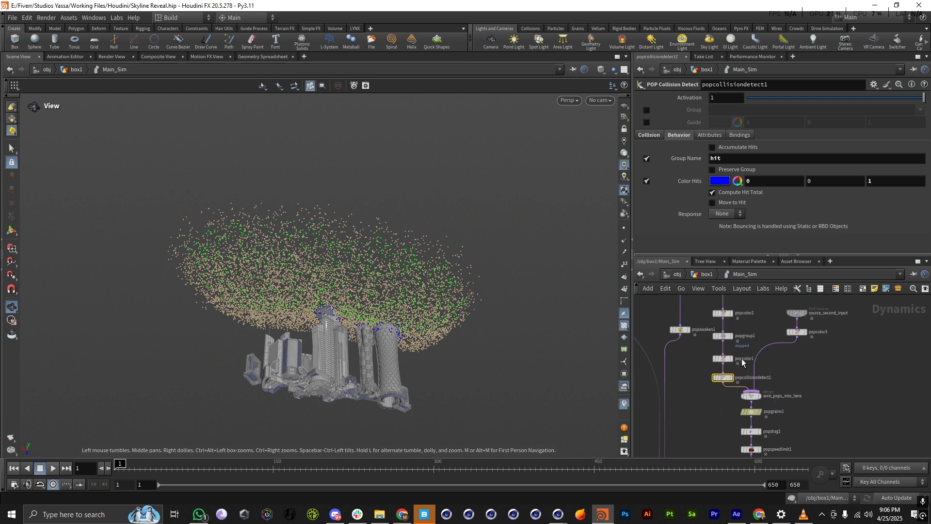
scroll(731, 361, down, 4)
scroll(744, 386, up, 5)
click(714, 334)
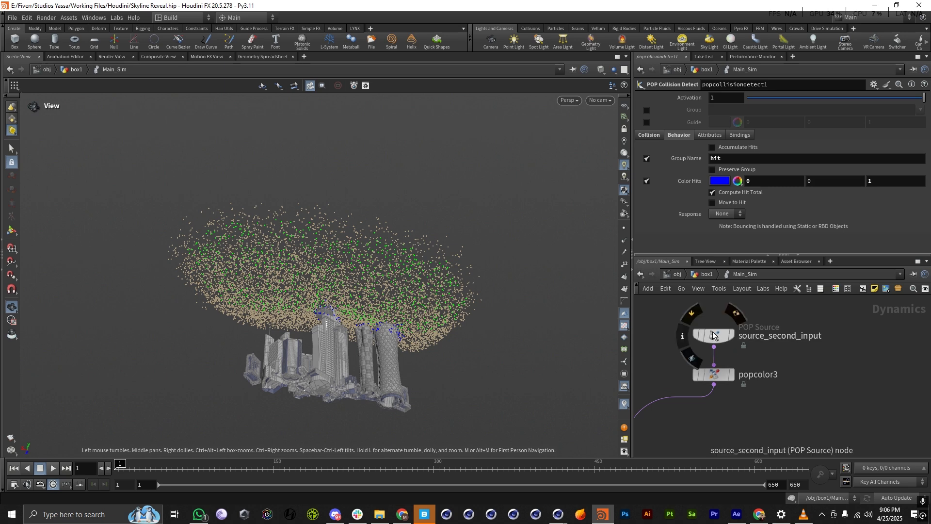
drag(400, 271, 312, 196)
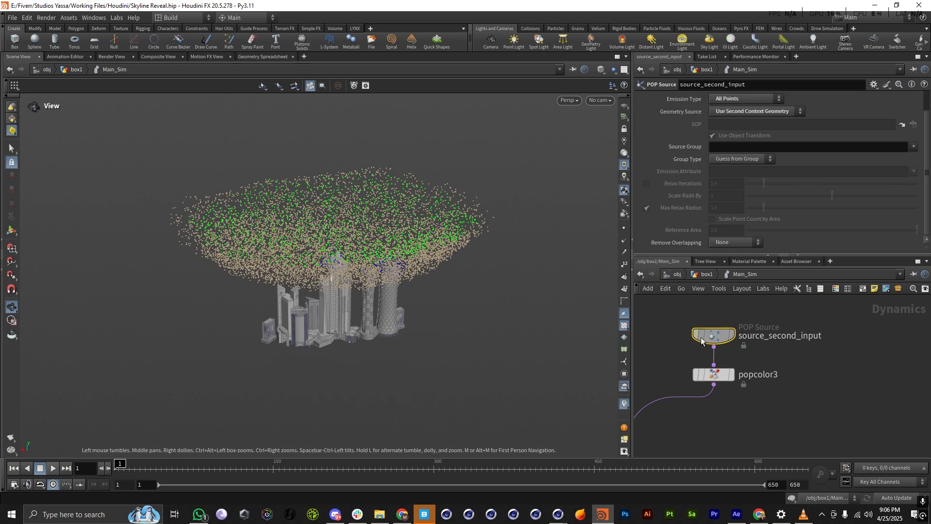
scroll(808, 344, down, 5)
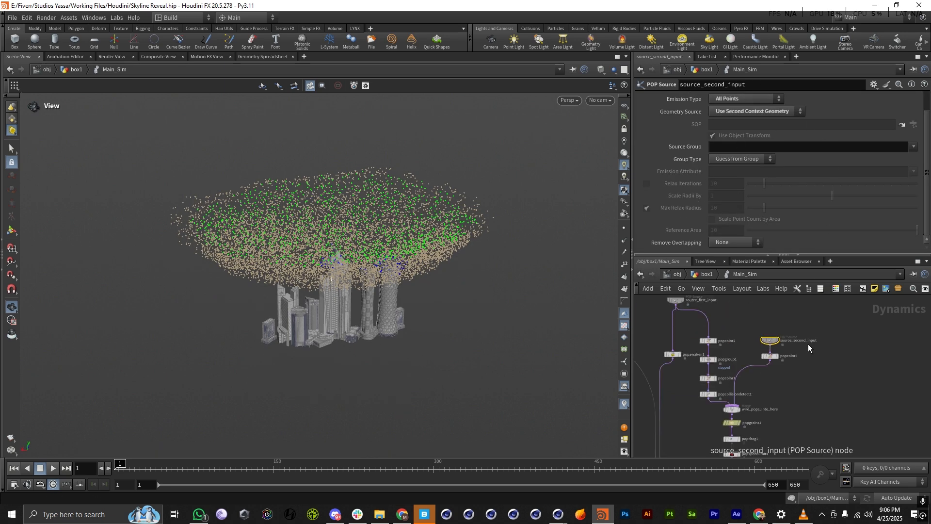
scroll(732, 126, up, 2)
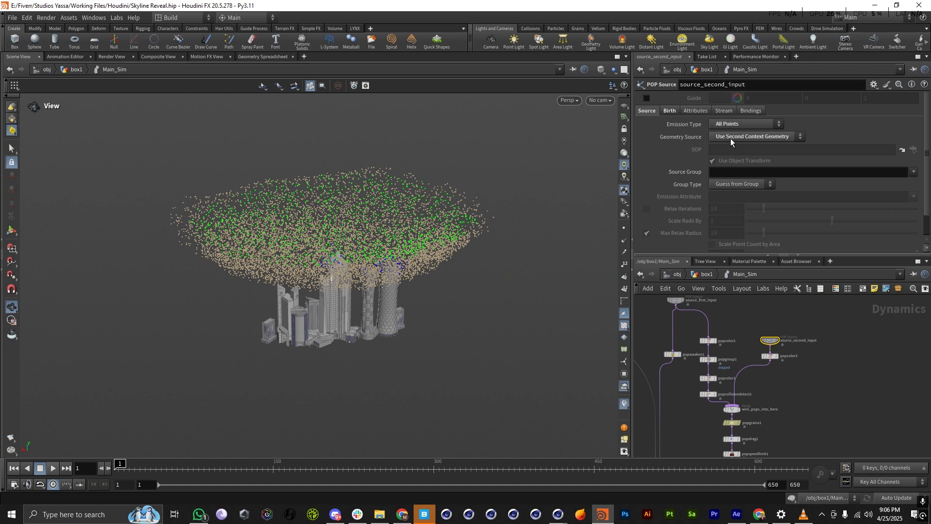
Go up to box1 and display attribnoise3 to view the particles feeding Main_Sim's second input.
click(708, 273)
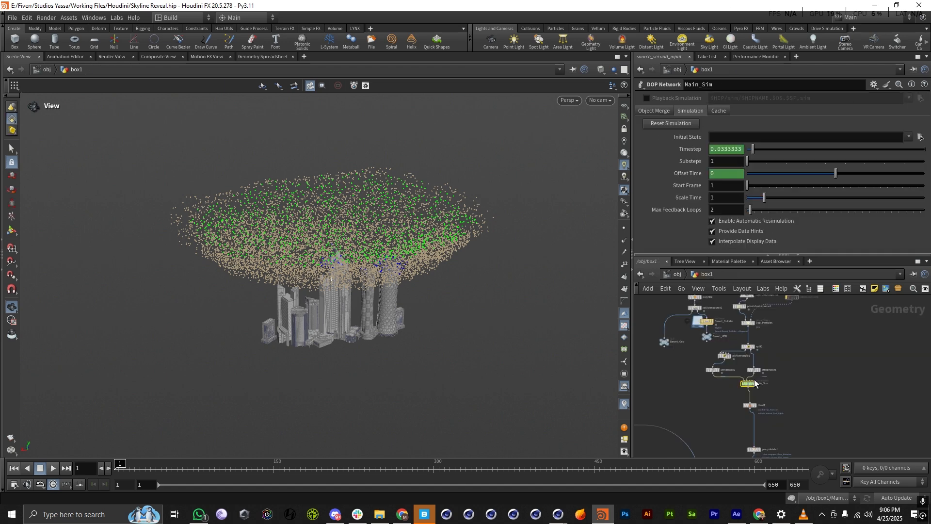
scroll(756, 386, up, 5)
click(762, 368)
click(766, 368)
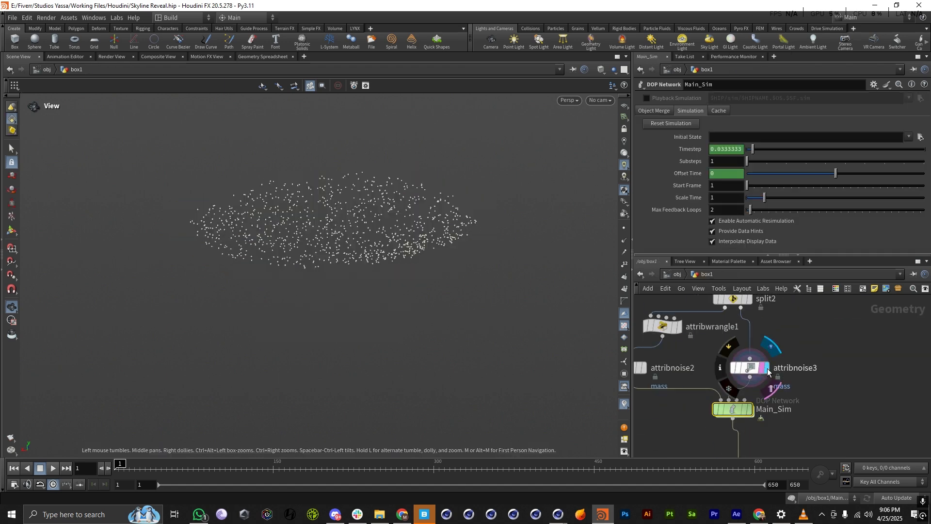
Return inside Main_Sim and review the birth settings of source_second_input.
double_click(733, 409)
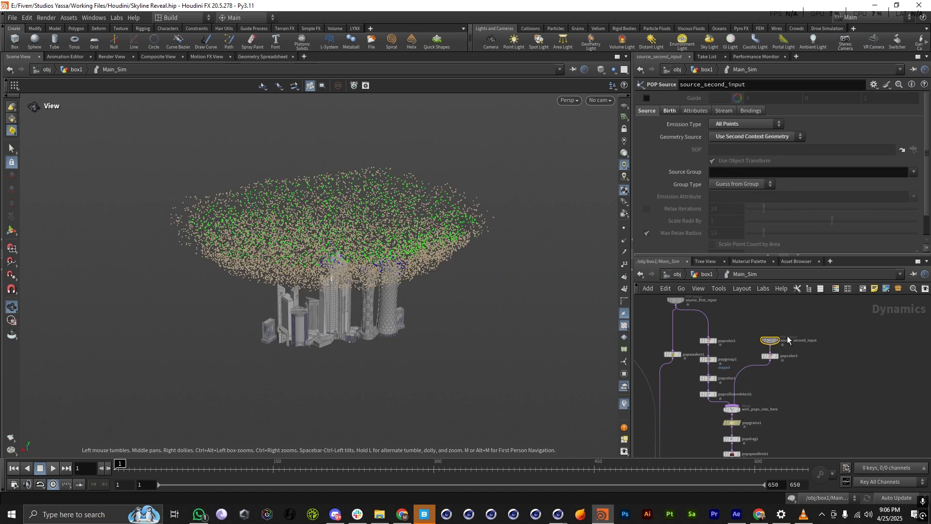
click(676, 111)
scroll(775, 354, up, 6)
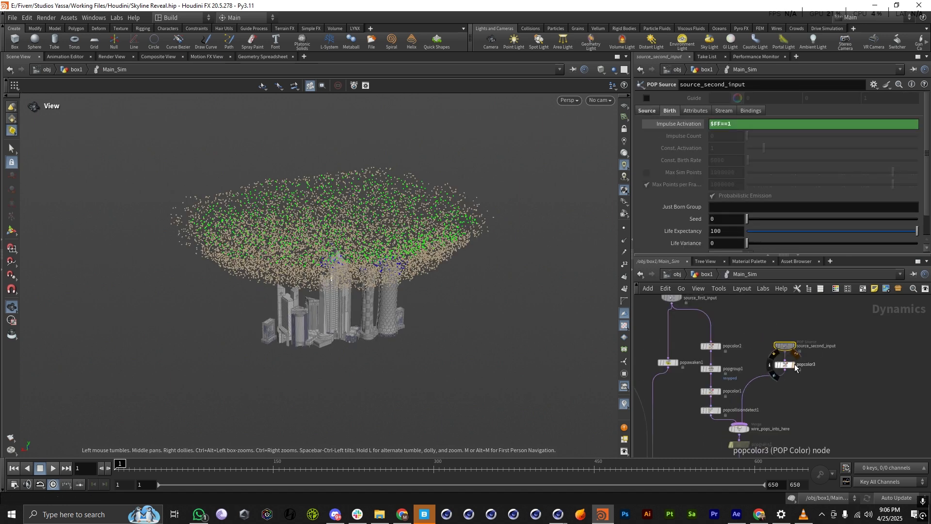
Open popcolor3 to review its constant color and inspect the correspondingly colored particles in the sand bed.
click(769, 355)
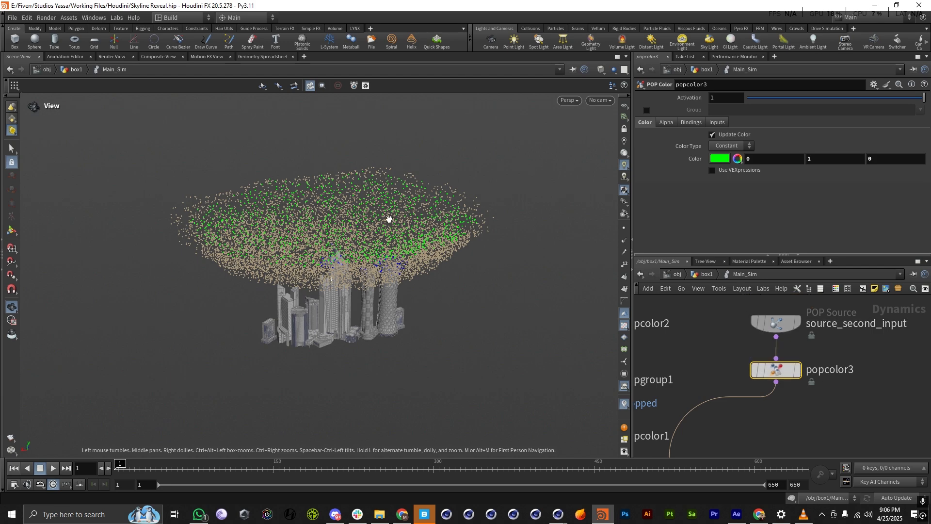
drag(388, 219, 381, 280)
scroll(330, 310, up, 6)
scroll(332, 312, down, 8)
drag(332, 312, 352, 248)
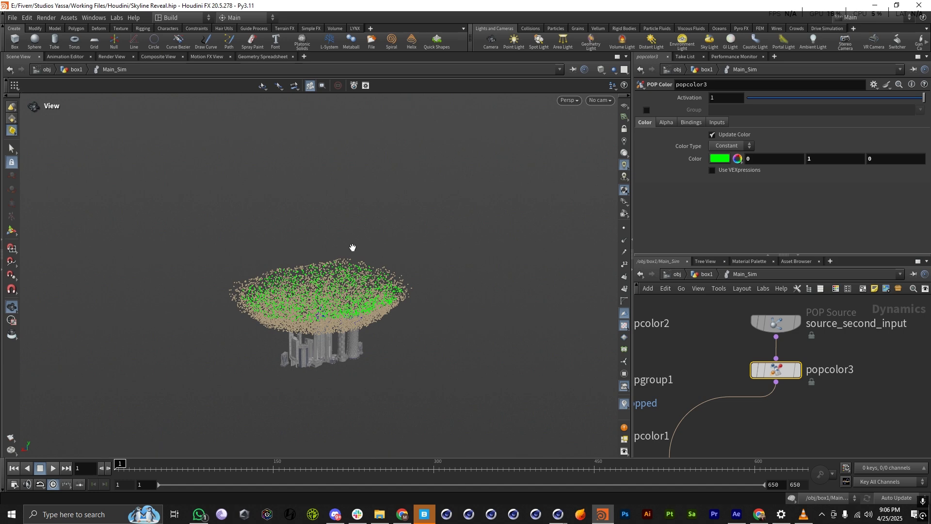
Switch to After Effects and review the rendered Scene 1-8B and Scene 1-7B footage.
click(736, 514)
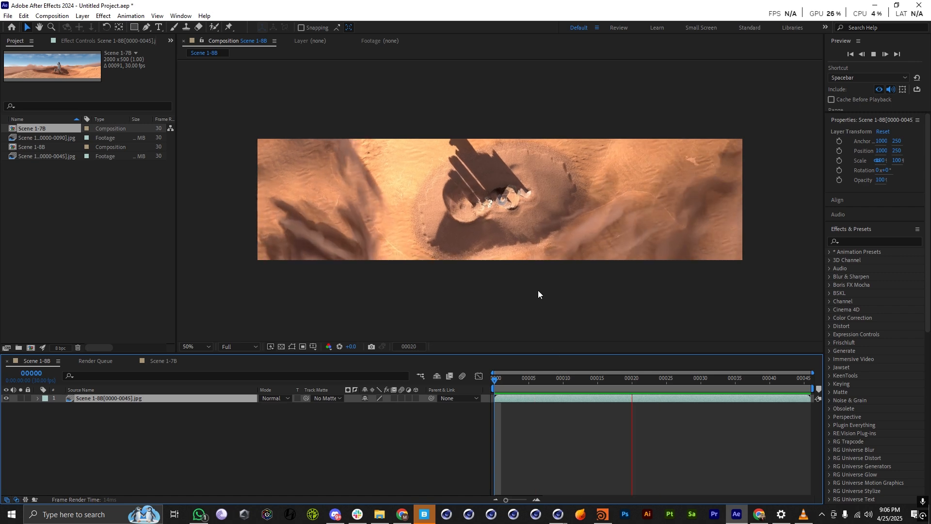
click(6, 182)
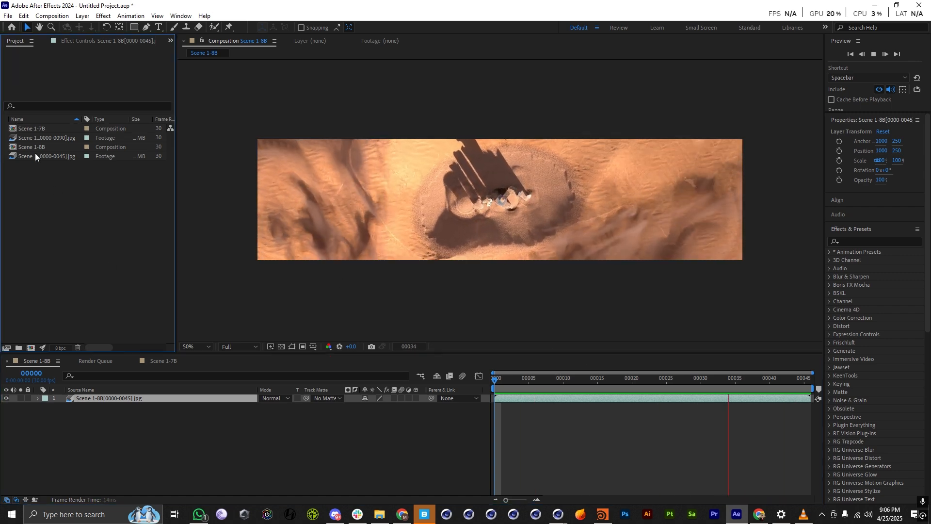
click(537, 384)
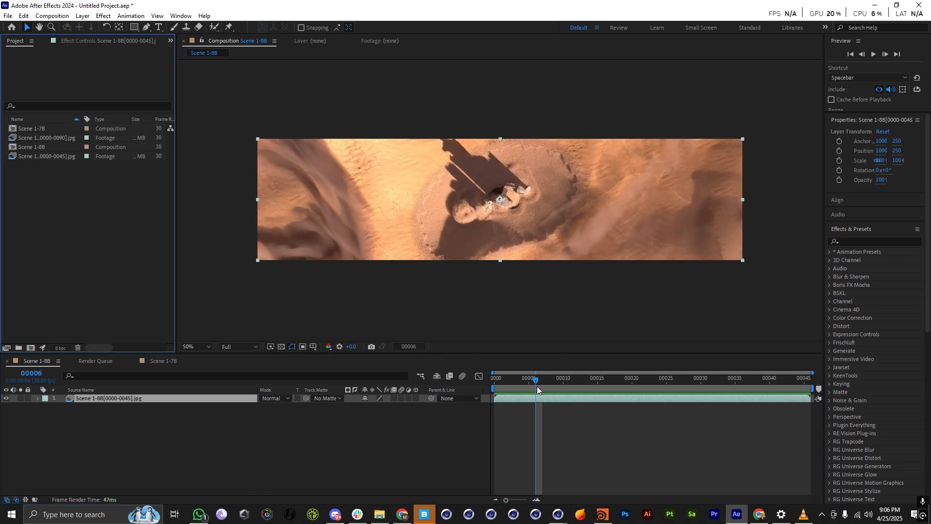
double_click(39, 156)
double_click(44, 138)
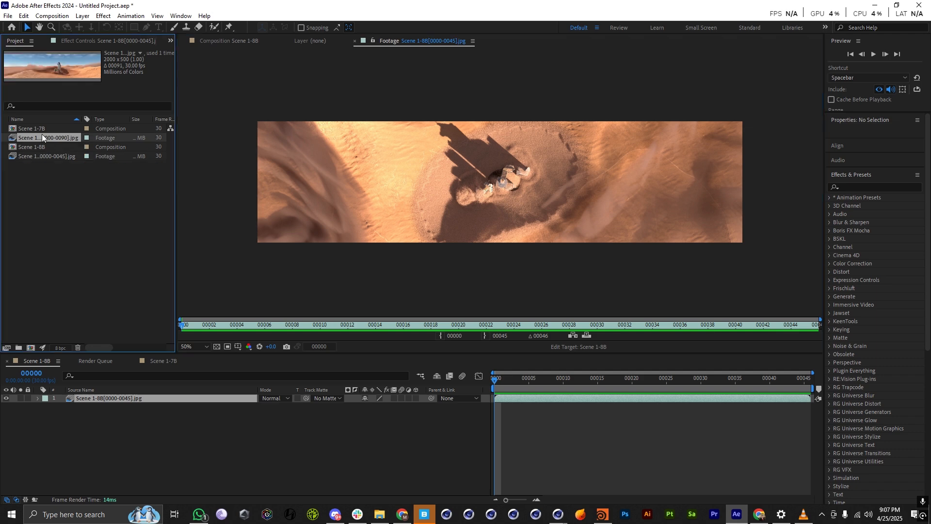
key(space)
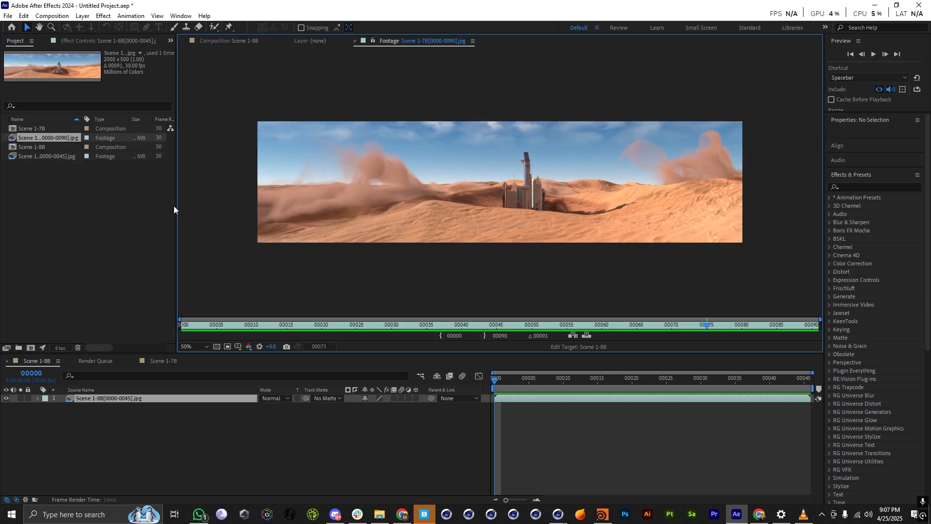
click(129, 220)
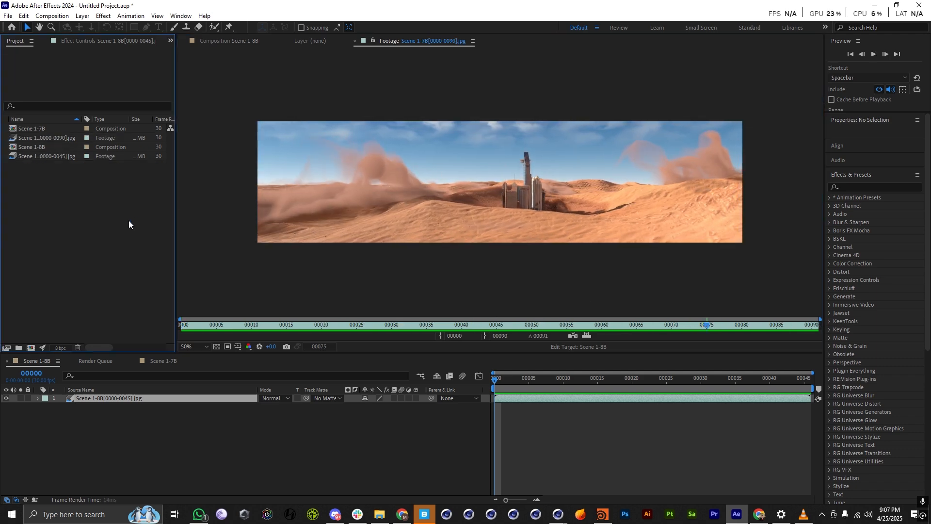
Import the Beauty render sequence of Scene 1, Shot 5 into the project.
double_click(115, 246)
click(245, 43)
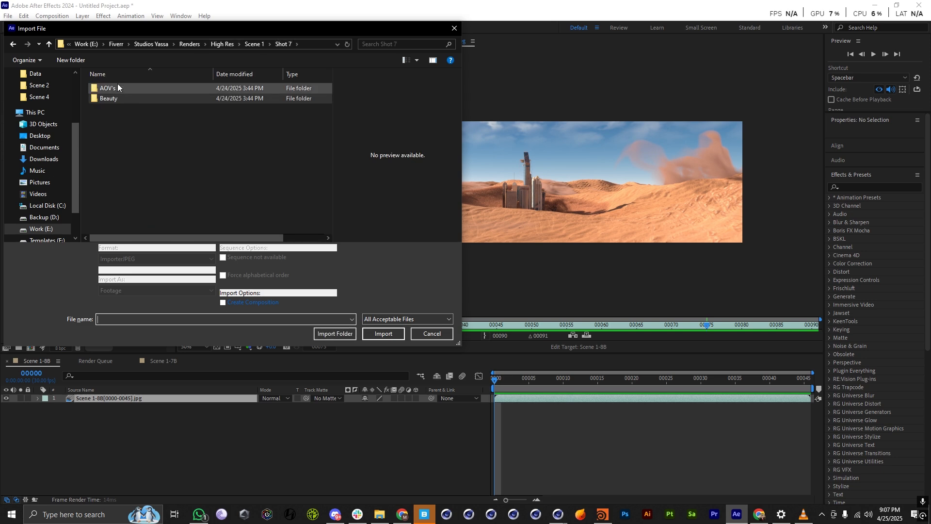
click(253, 44)
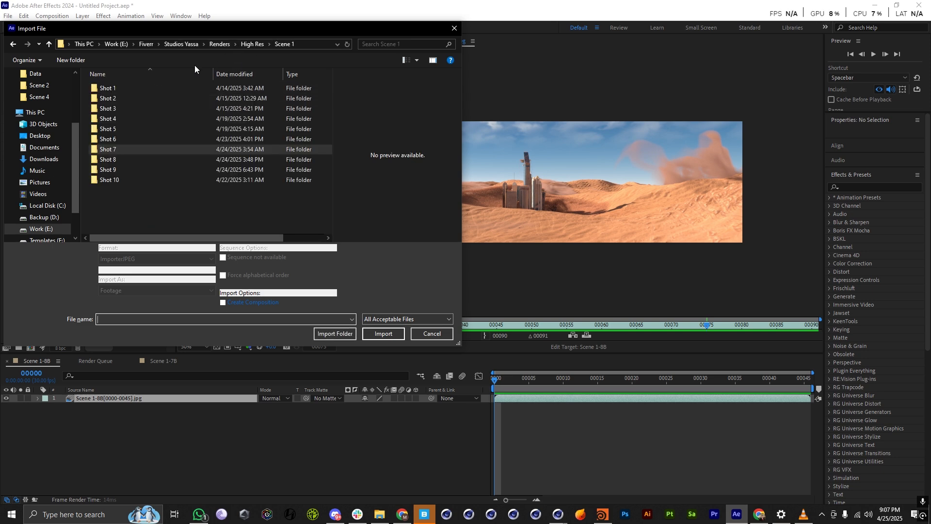
double_click(116, 120)
double_click(113, 98)
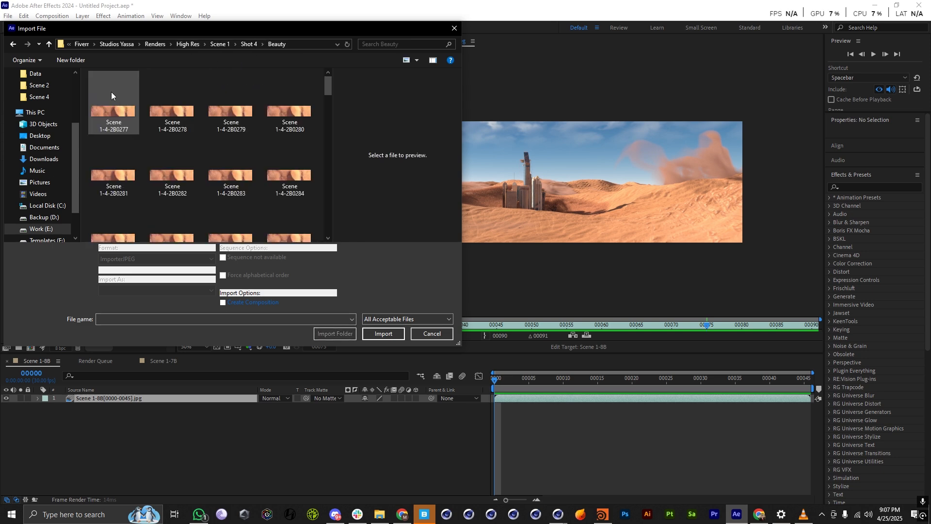
click(247, 45)
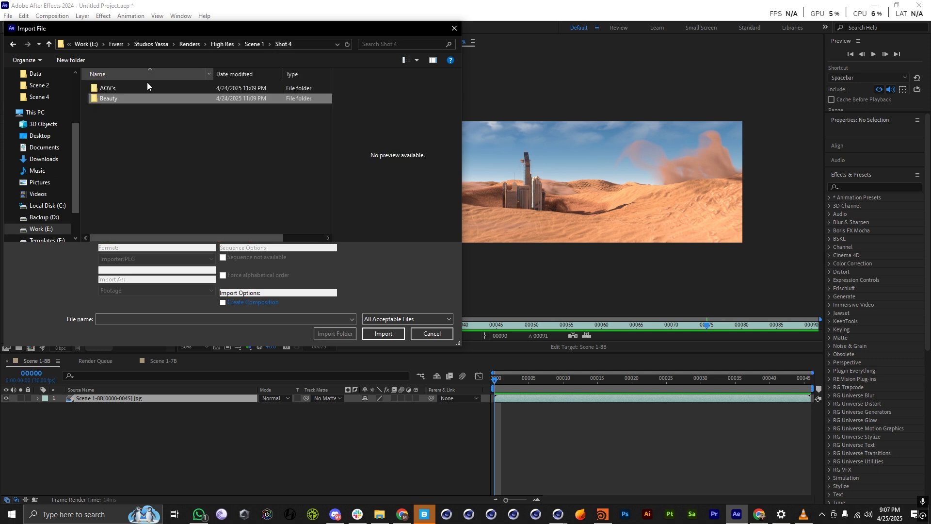
click(253, 44)
double_click(118, 129)
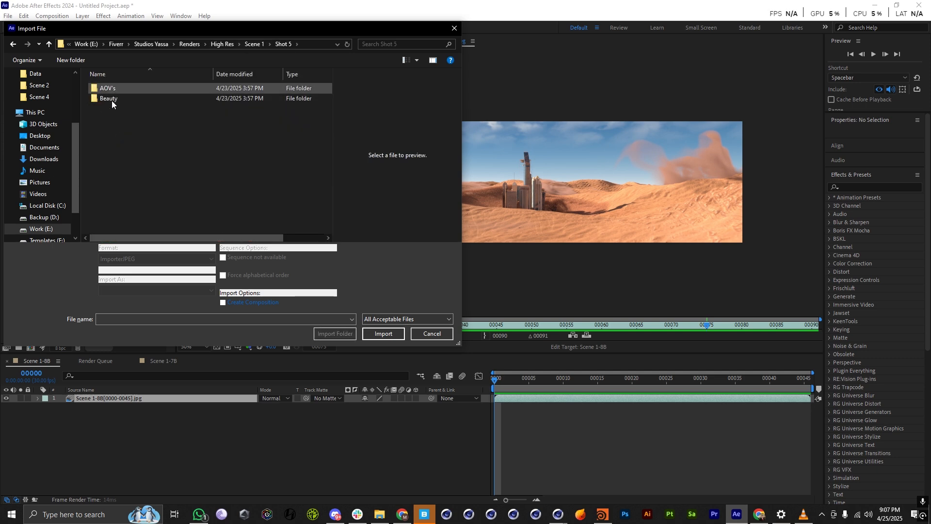
double_click(111, 99)
double_click(115, 105)
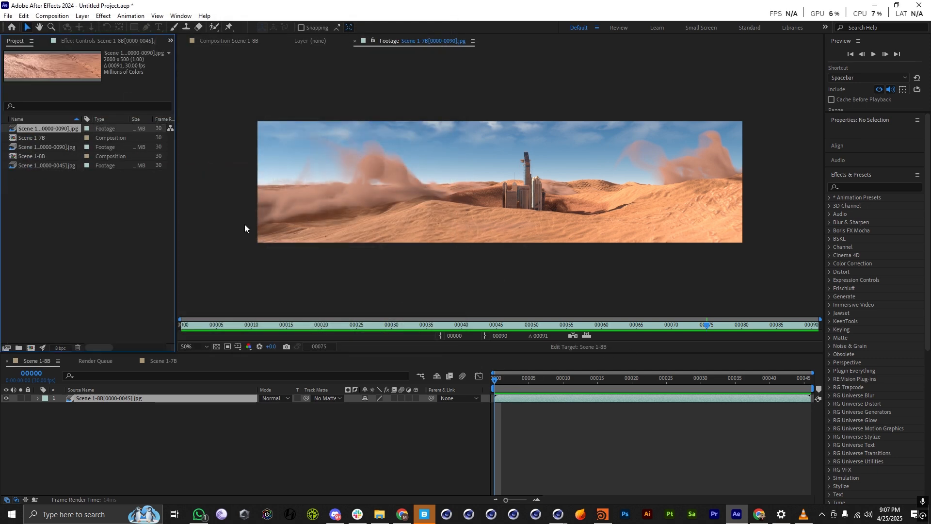
Create a composition from the imported Scene 1-5B sequence and scrub it to frame 64.
right_click(85, 131)
click(101, 160)
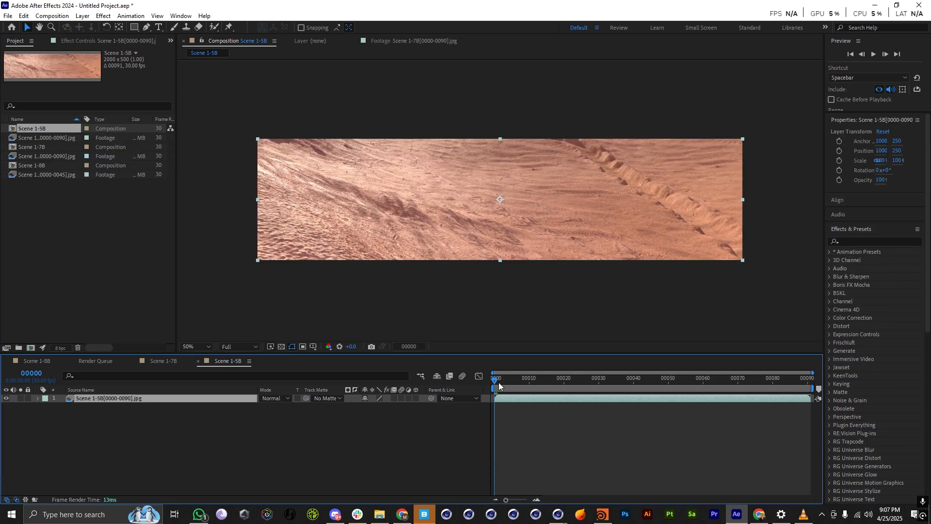
drag(645, 385, 717, 383)
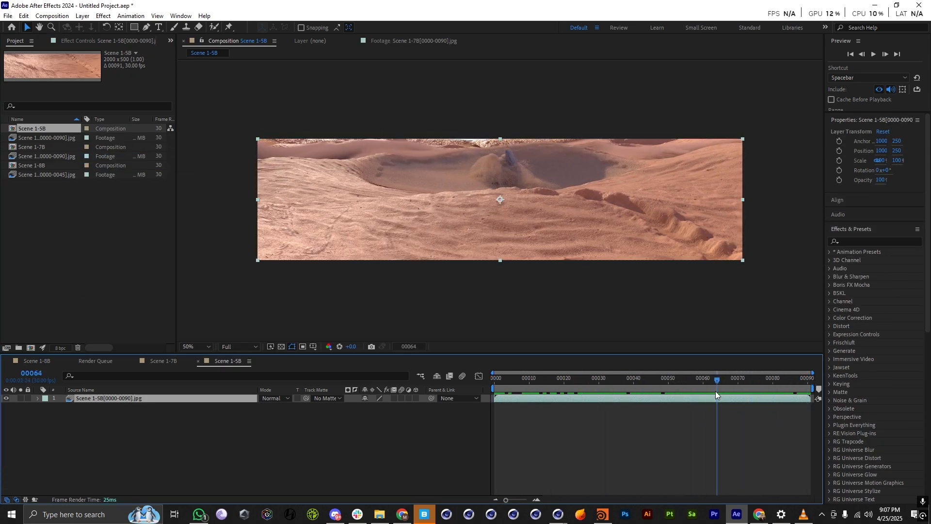
Return to Houdini, go up to box1 and display the Popnet file cache to view its particles.
click(874, 5)
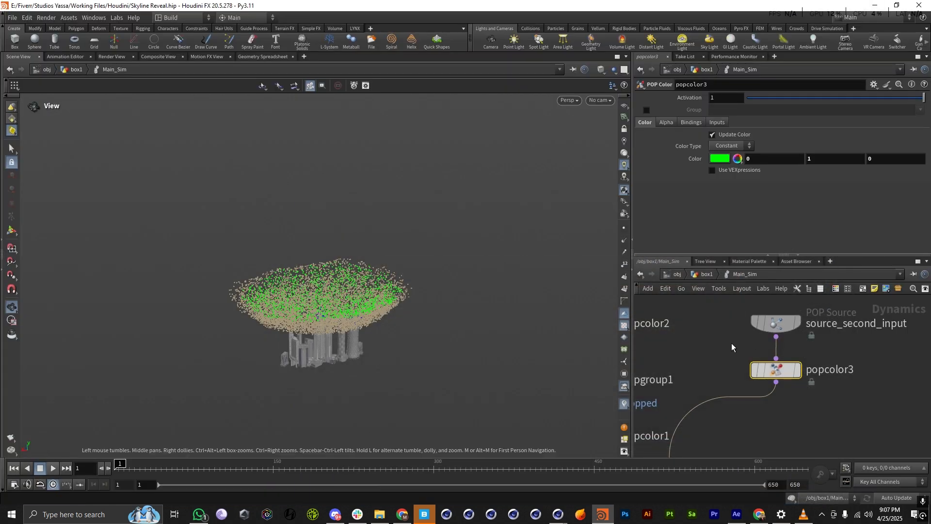
click(707, 274)
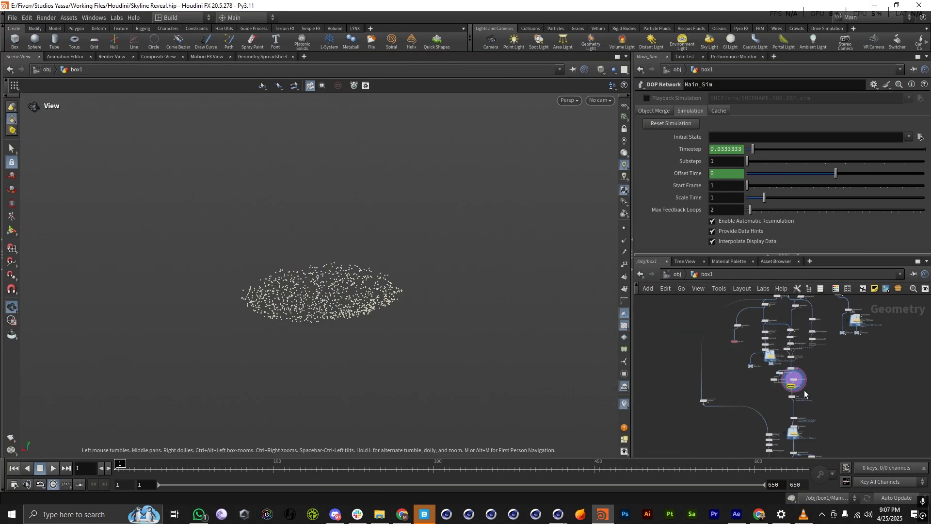
scroll(788, 440, up, 5)
click(788, 412)
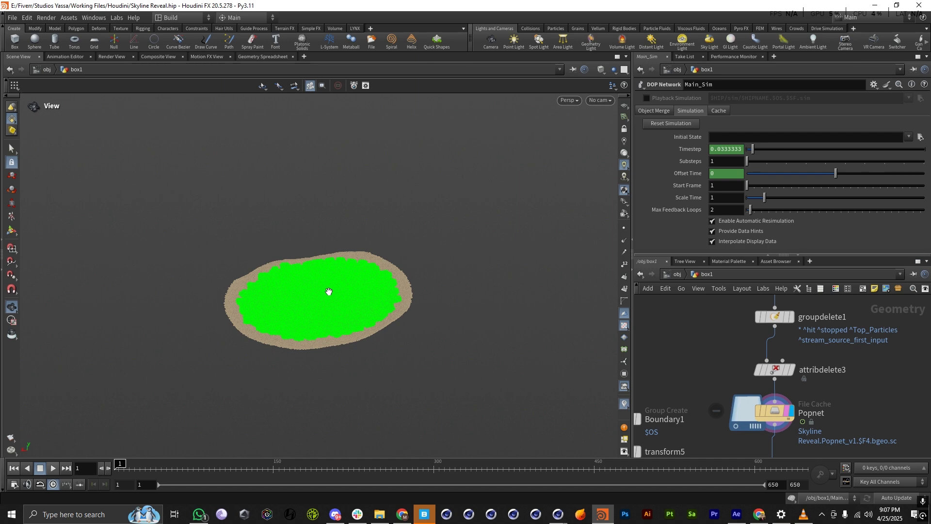
drag(357, 332, 357, 297)
scroll(772, 384, down, 1)
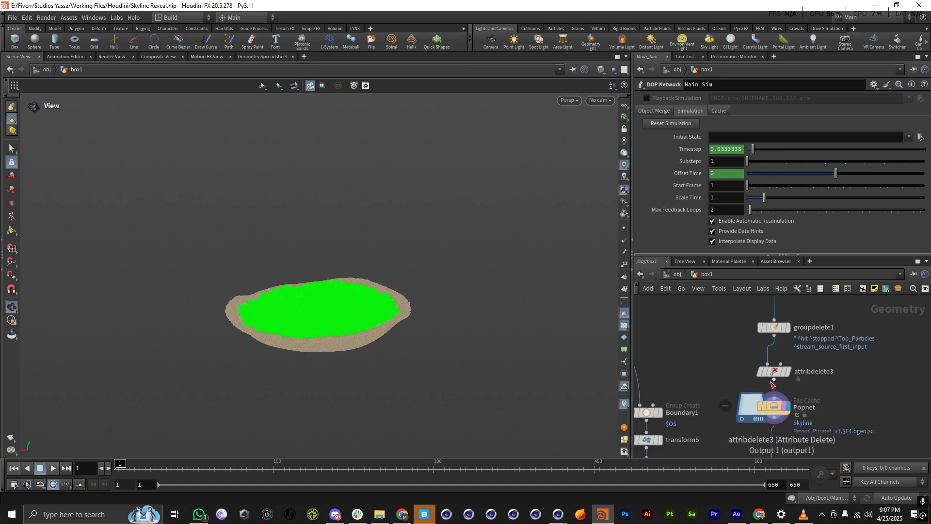
Go back inside Main_Sim and review the birth settings of source_second_input.
key(f)
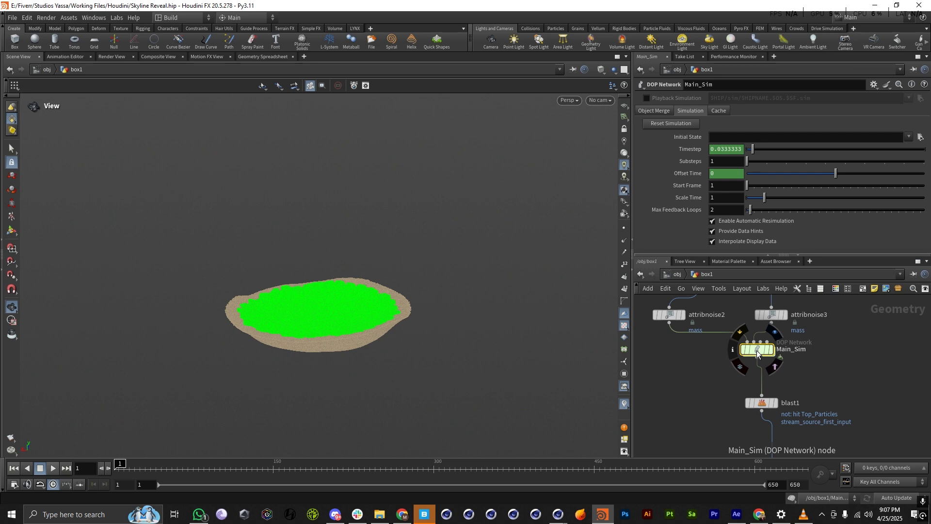
double_click(757, 354)
scroll(784, 385, down, 4)
scroll(783, 362, up, 4)
click(787, 361)
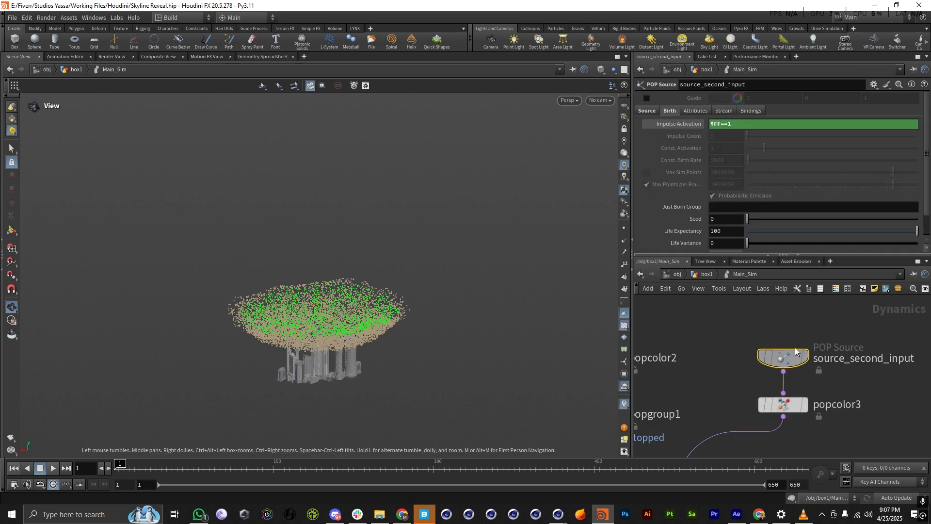
Go up to box1 and review attribwrangle1's stopped expression and the two noise branches feeding Main_Sim.
click(705, 274)
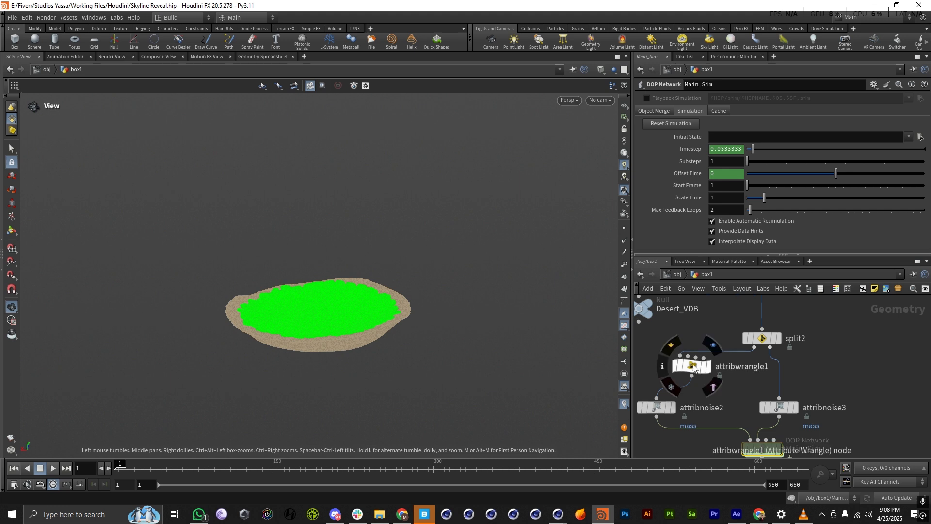
click(702, 366)
scroll(681, 388, up, 3)
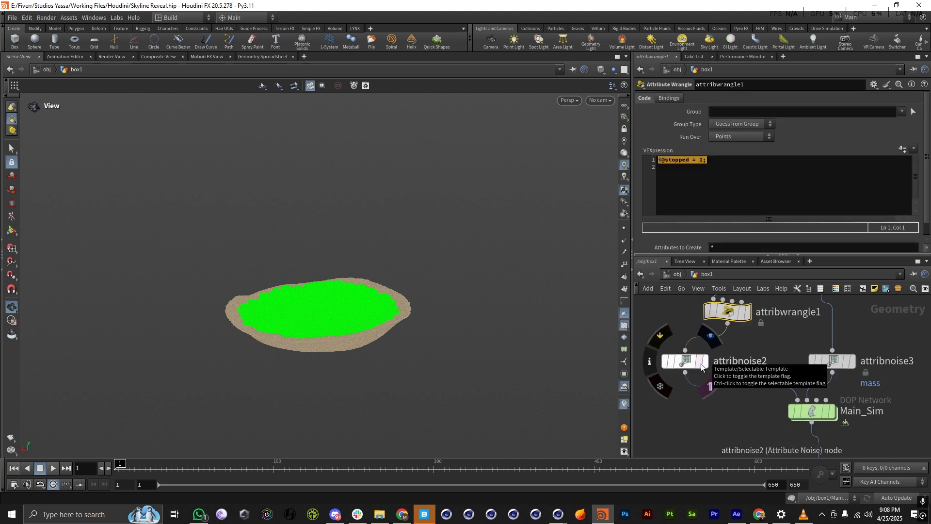
scroll(800, 400, down, 3)
scroll(776, 366, up, 3)
scroll(787, 371, down, 2)
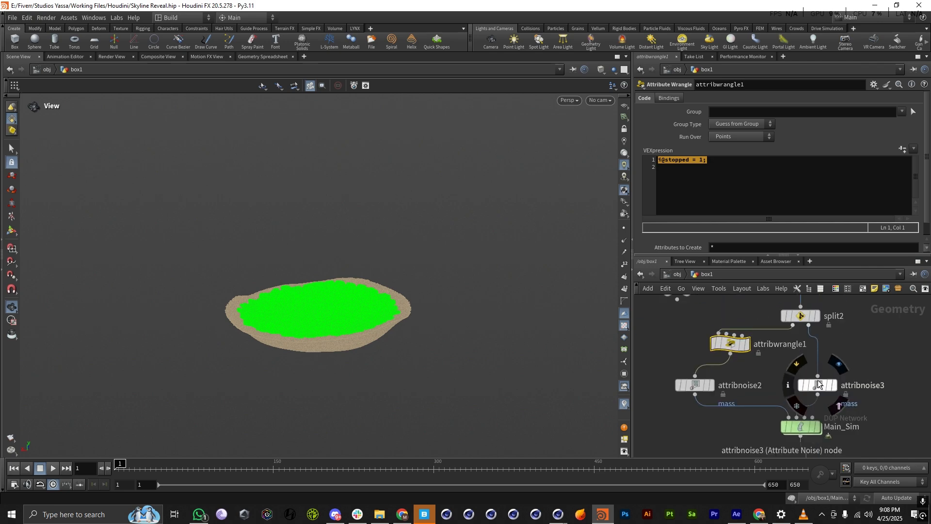
Enter Main_Sim, inspect the particles above the buildings, and advance the simulation to frame 24.
double_click(727, 432)
scroll(340, 323, up, 5)
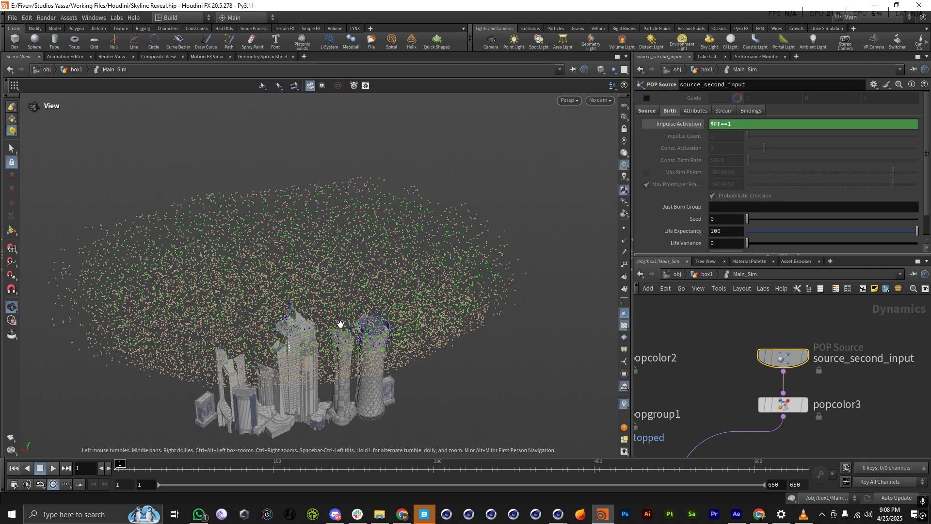
scroll(301, 341, down, 6)
drag(301, 343, 330, 324)
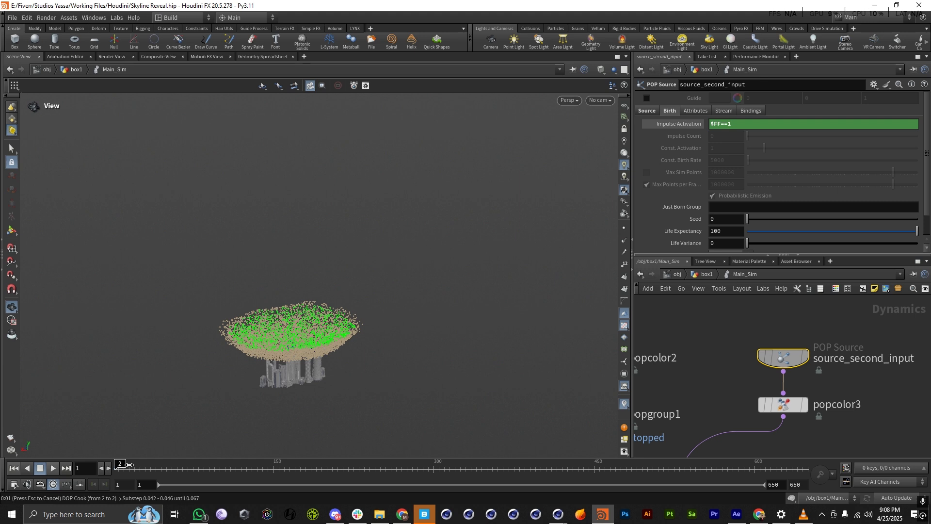
click(131, 464)
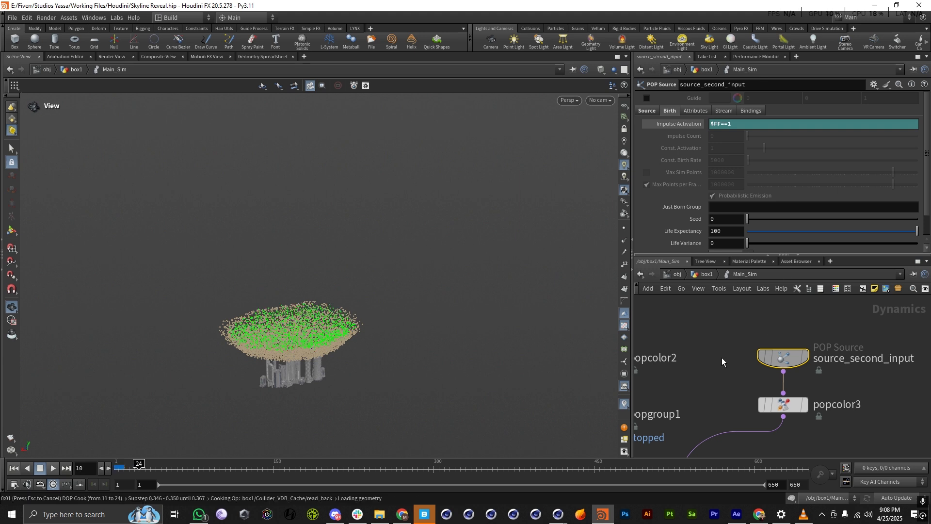
Set popsolver's Min Substeps to 1 and Max Substeps to 2.
scroll(754, 325, down, 5)
scroll(727, 408, up, 5)
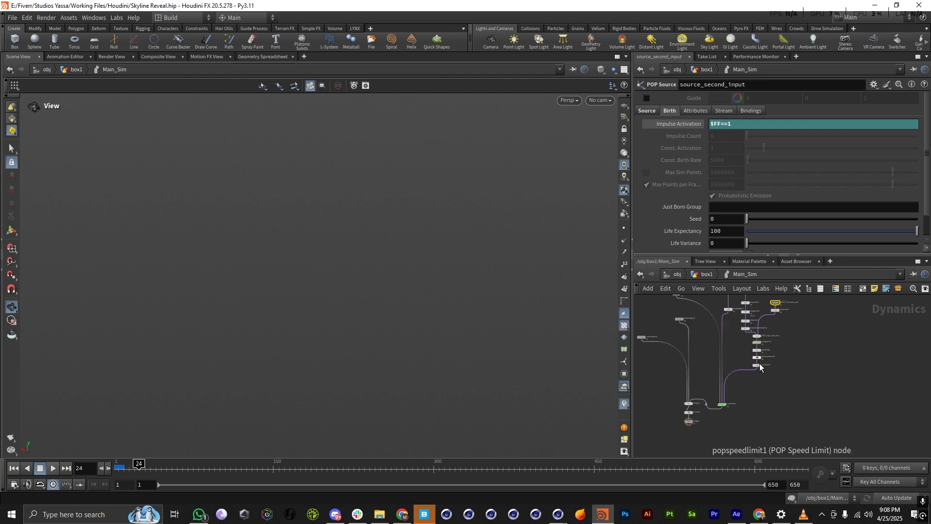
click(717, 403)
click(716, 125)
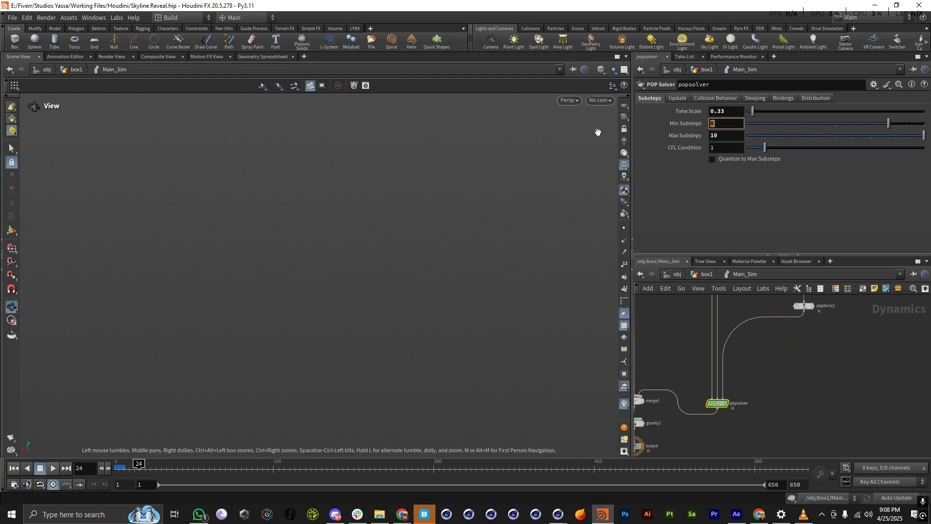
text(1)
key(Tab)
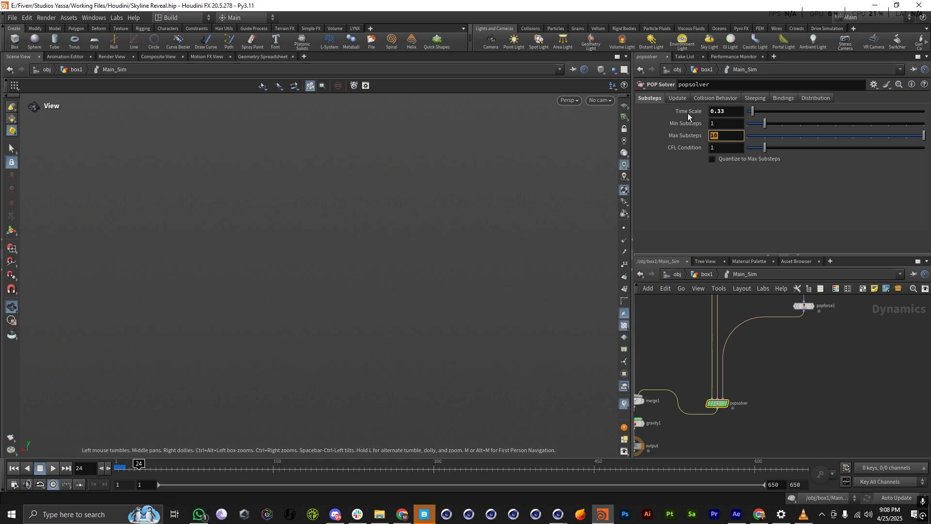
text(2)
key(Return)
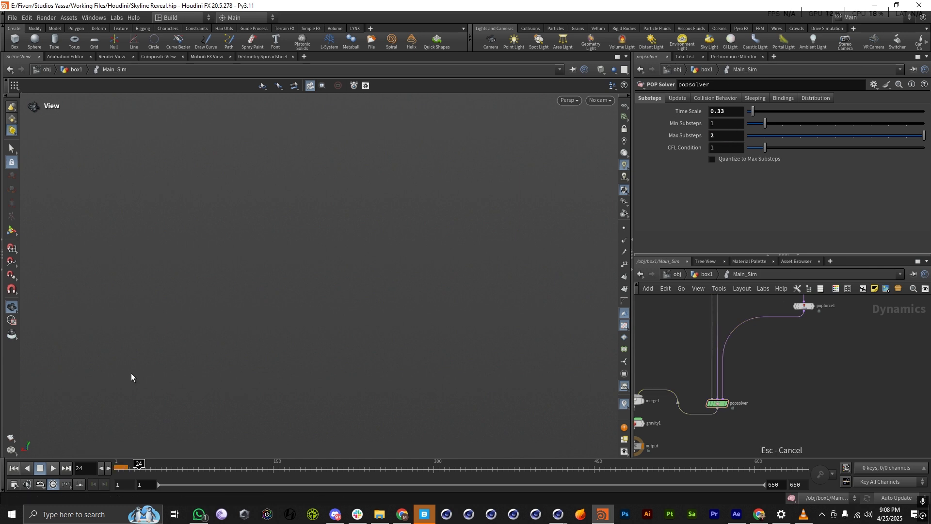
Play the sand simulation from frame 1 while viewing it up close, stop it, and return to the first frame.
click(13, 468)
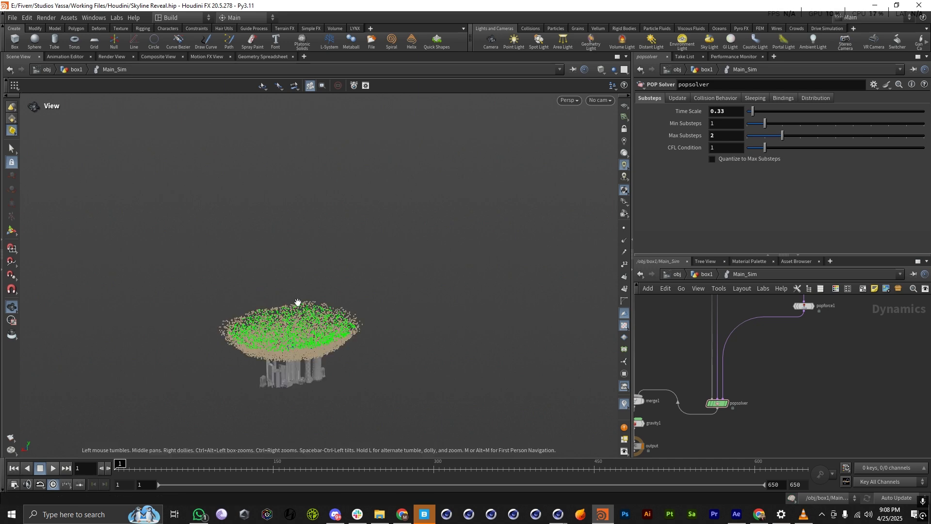
scroll(317, 310, up, 4)
drag(317, 310, 330, 357)
scroll(330, 357, up, 3)
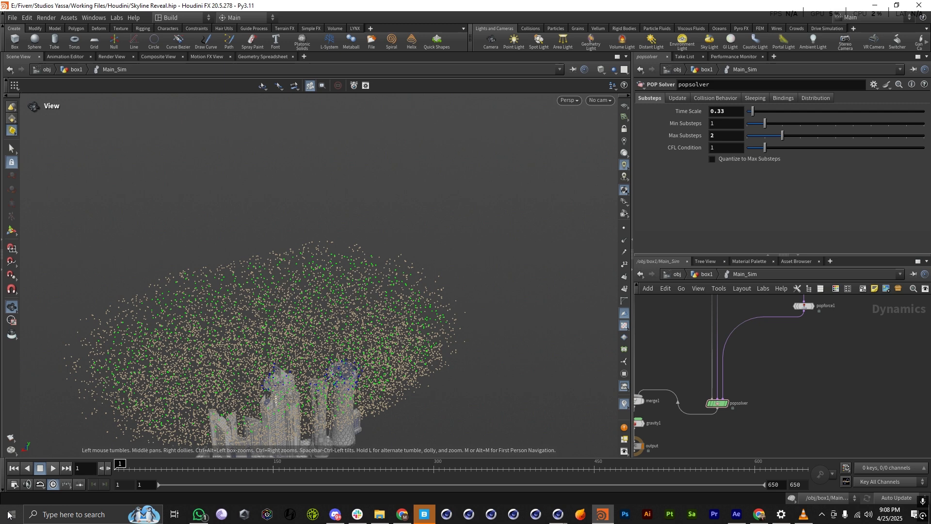
click(54, 469)
drag(266, 357, 295, 344)
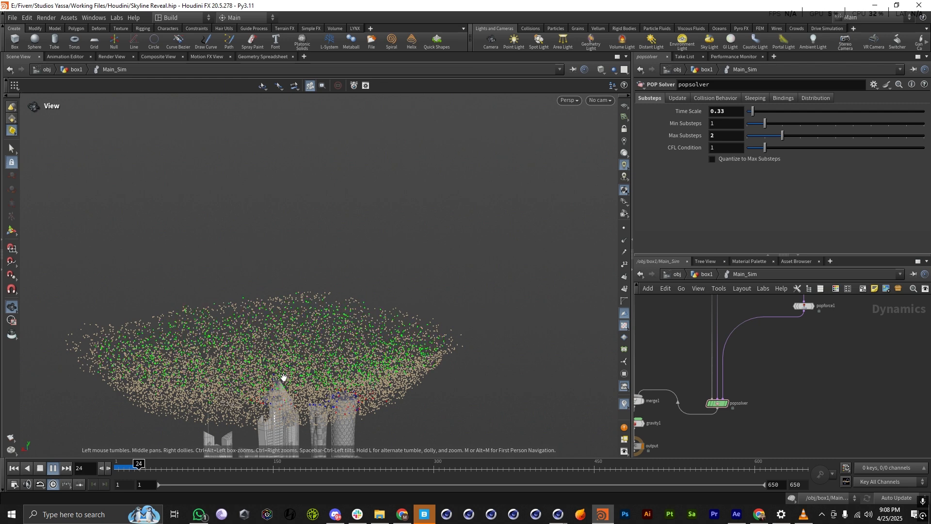
click(53, 470)
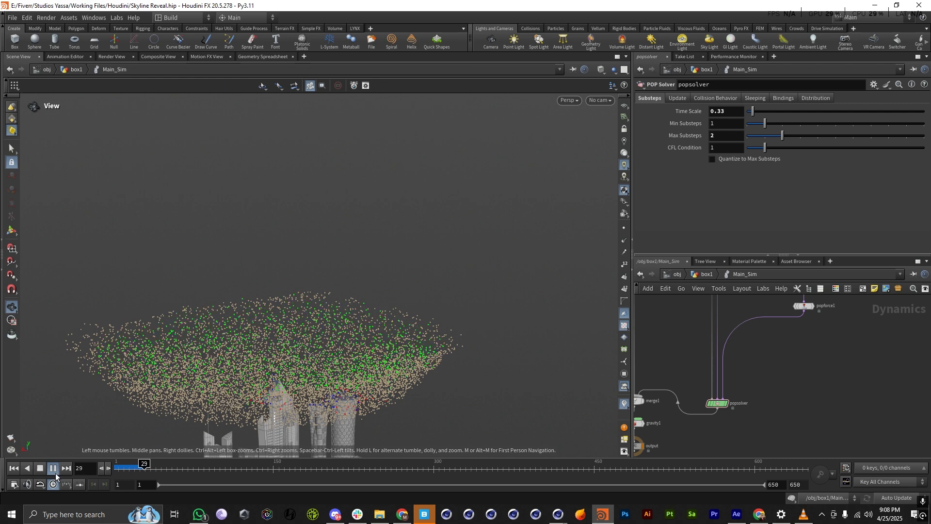
click(14, 469)
scroll(785, 401, down, 5)
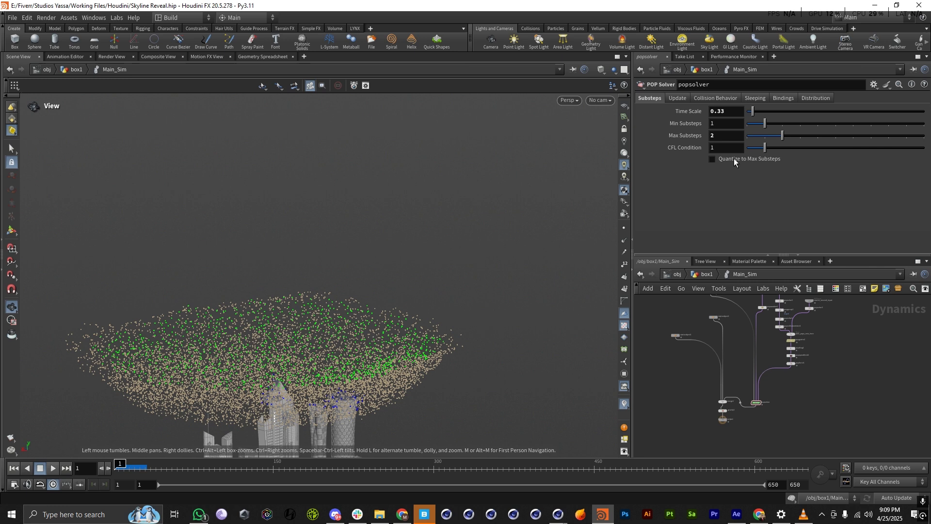
Set popsolver's Min Substeps to 8 and Max Substeps to 10.
double_click(728, 125)
text(8)
key(Tab)
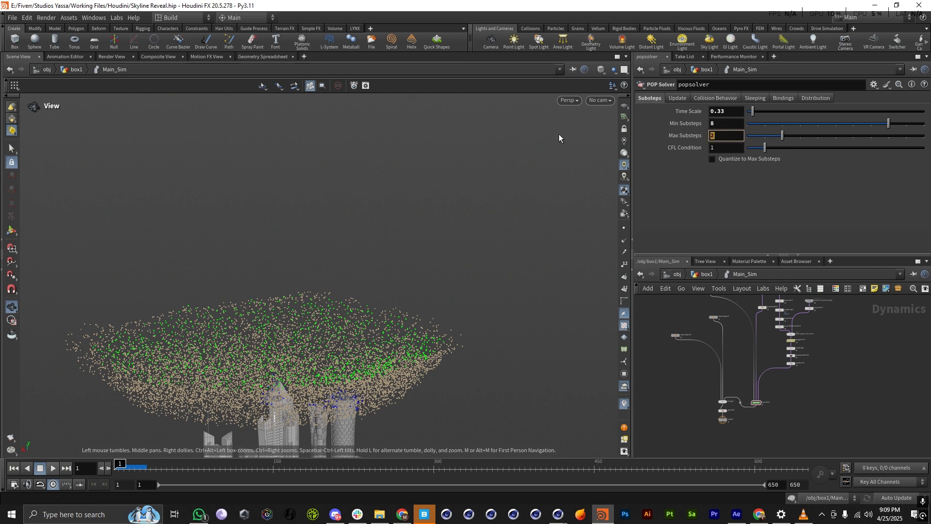
text(1400)
key(Return)
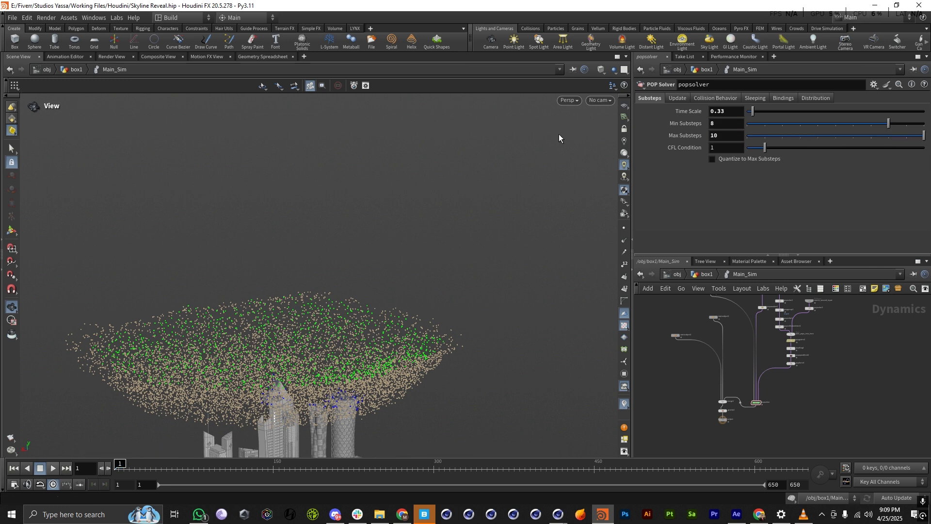
Check popcolor3's constant color settings on the second input source branch.
scroll(796, 358, up, 6)
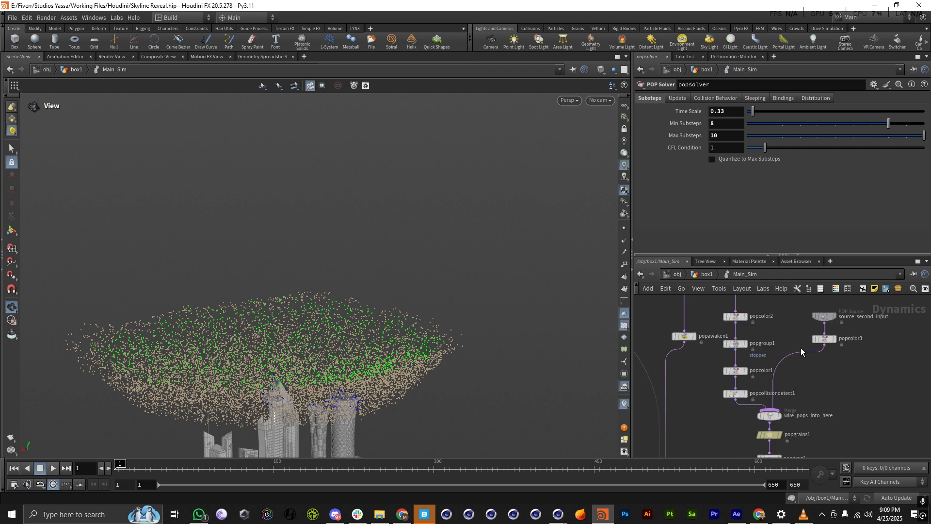
click(820, 353)
scroll(819, 353, down, 8)
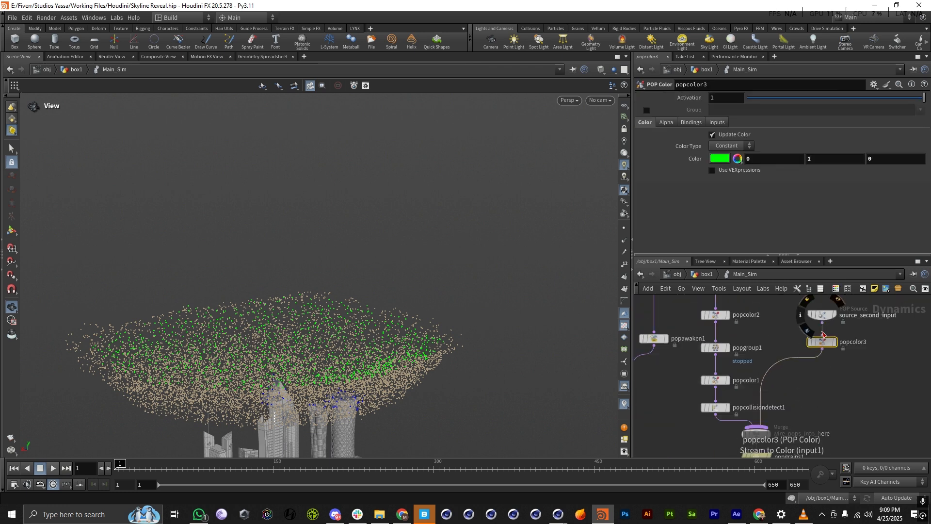
Review popgrains1's solver parameters and collision options, and inspect the particle layer above the buildings.
scroll(798, 357, up, 4)
scroll(797, 357, up, 3)
click(799, 383)
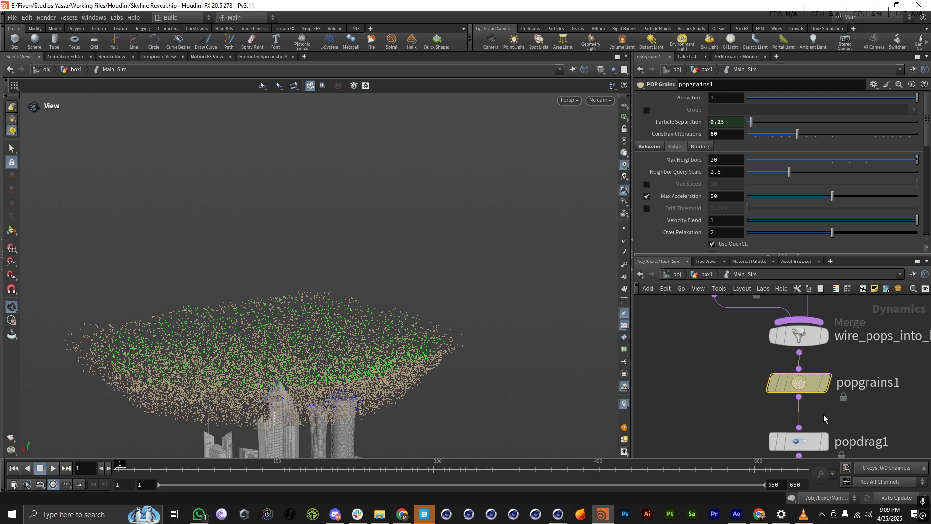
mouse_move(800, 380)
scroll(680, 226, down, 5)
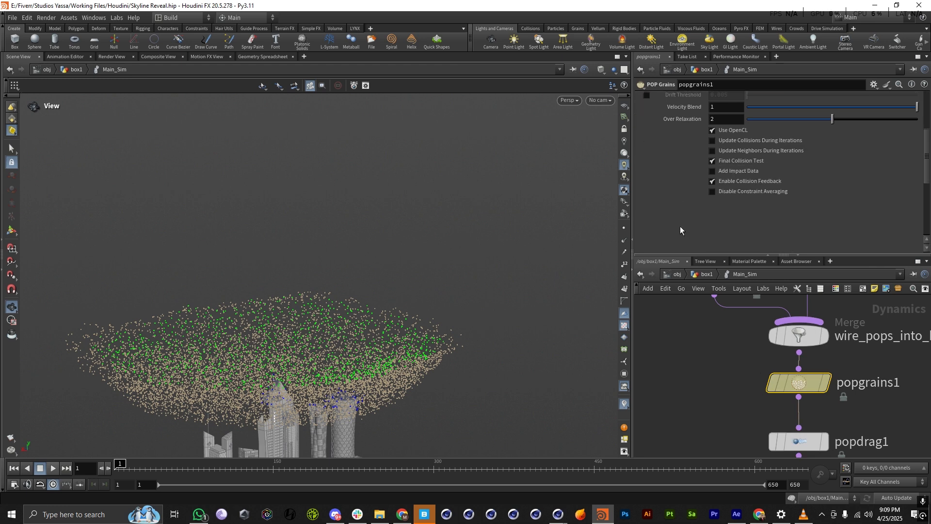
scroll(680, 226, up, 5)
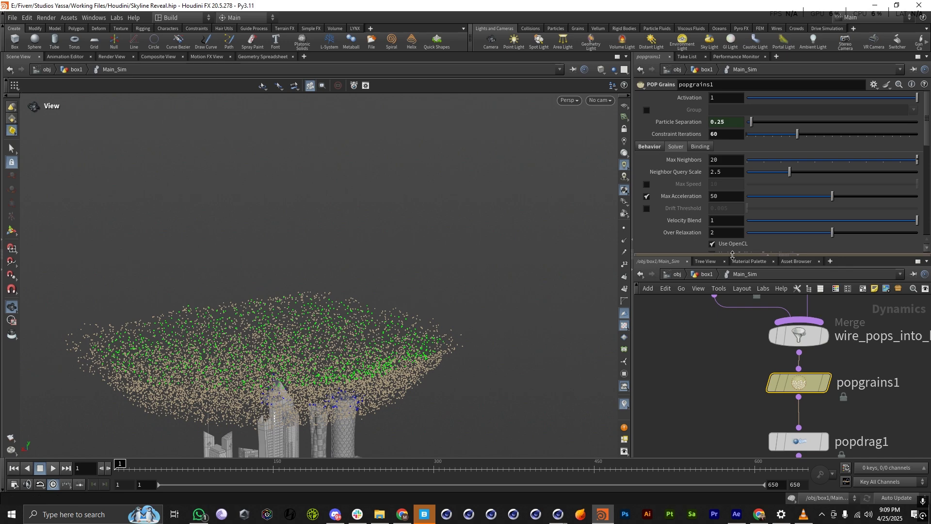
scroll(332, 321, up, 5)
scroll(446, 326, down, 5)
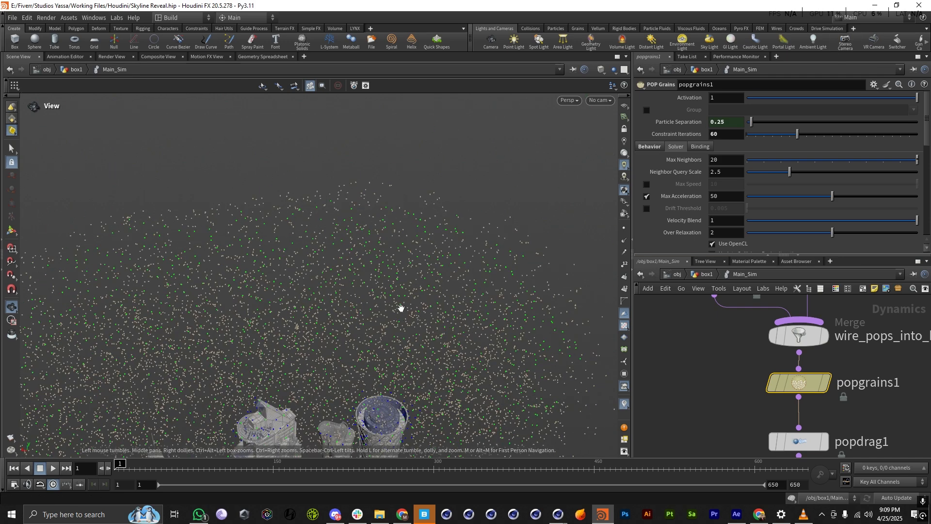
scroll(400, 307, down, 5)
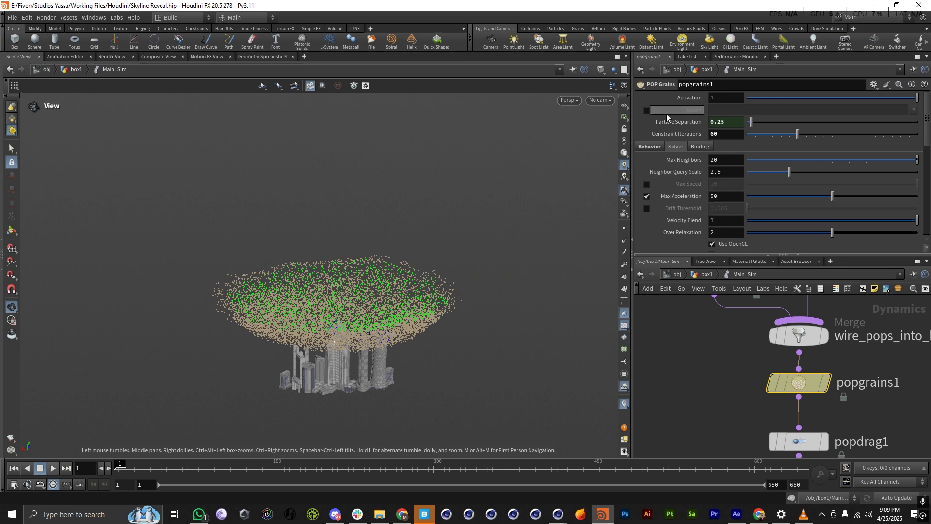
Review popgrains1's behavior parameters, covering friction, internal collisions and clumping.
click(655, 147)
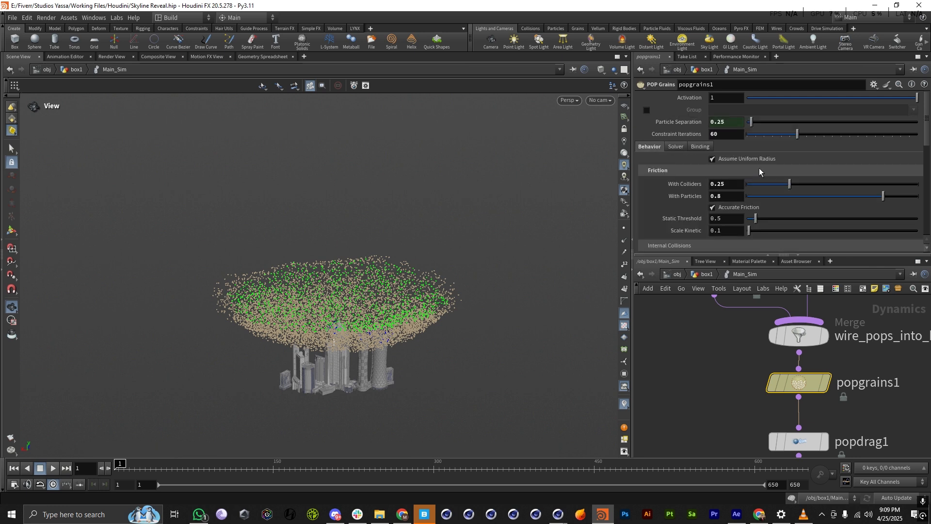
scroll(695, 196, down, 3)
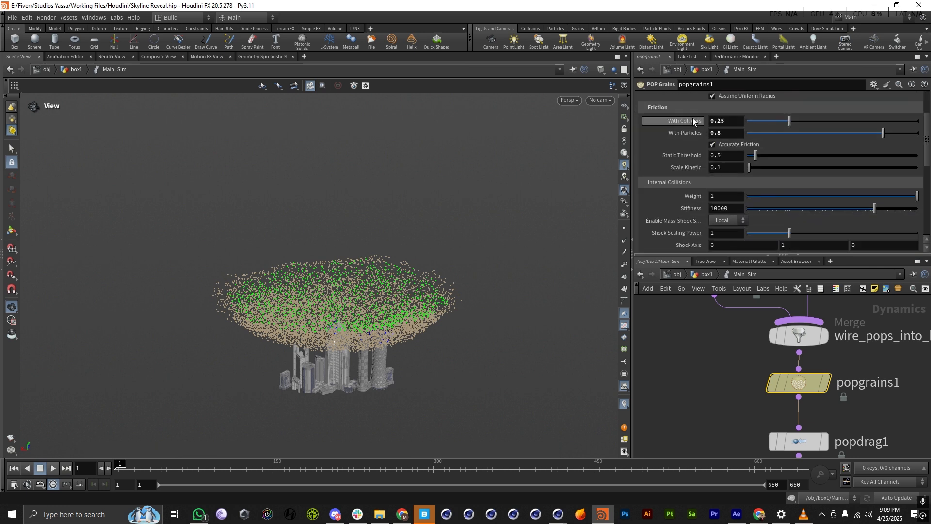
scroll(692, 235, down, 3)
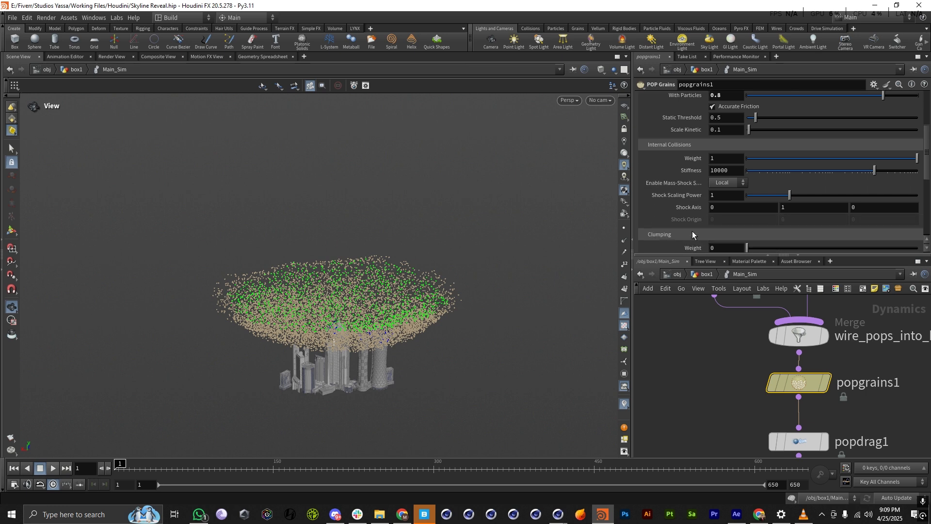
scroll(693, 235, down, 2)
scroll(691, 239, up, 6)
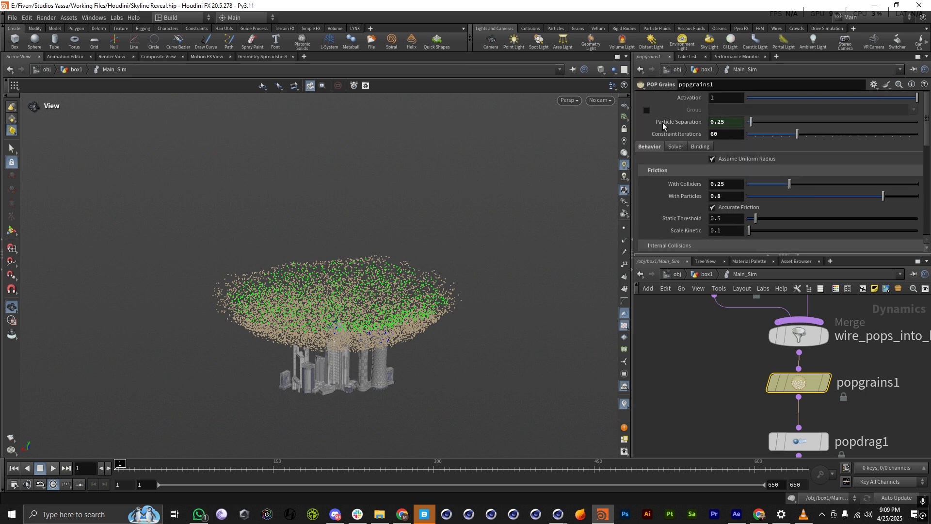
scroll(702, 151, down, 2)
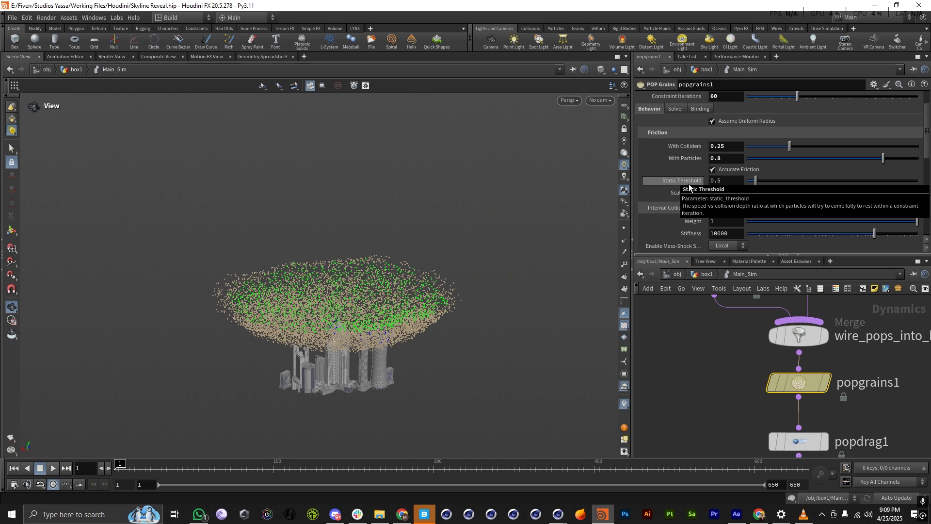
scroll(715, 304, down, 5)
scroll(733, 344, up, 3)
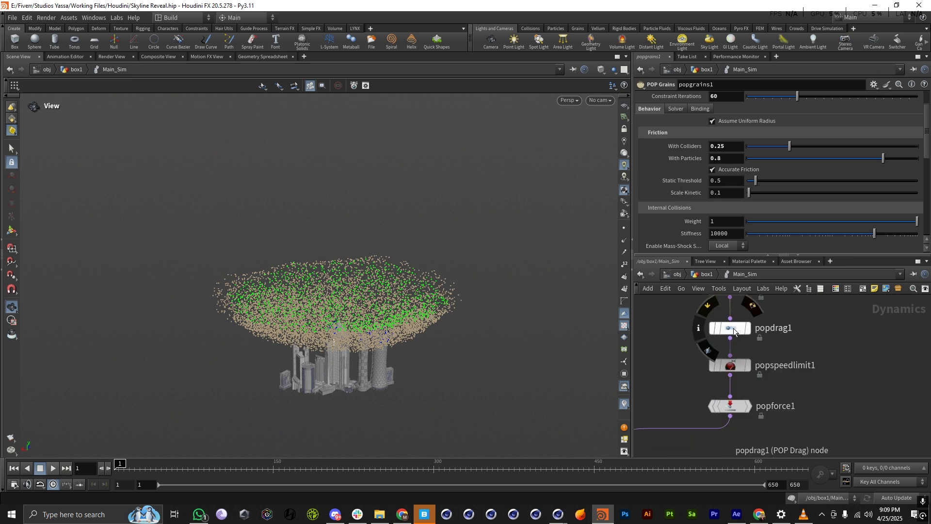
Review the settings of popdrag1, popspeedlimit1 and popforce1 while viewing the particles from several angles.
click(733, 331)
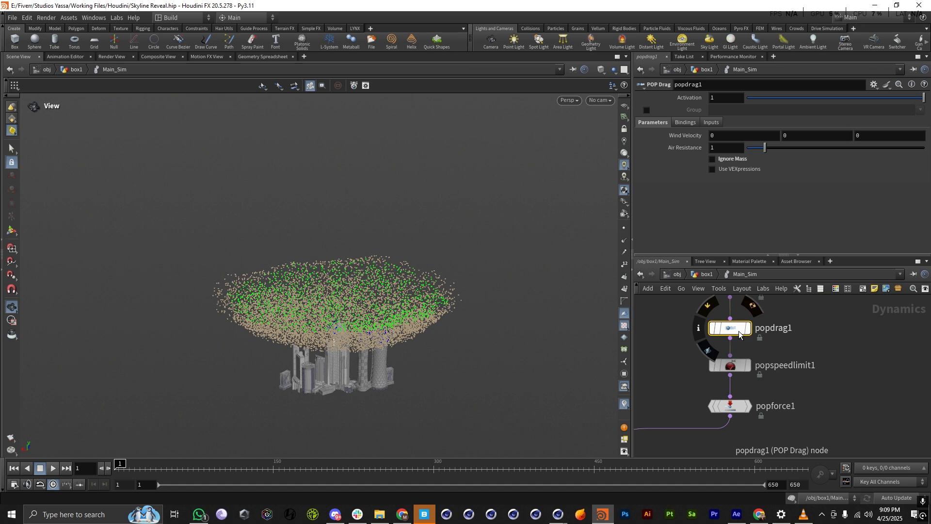
click(729, 365)
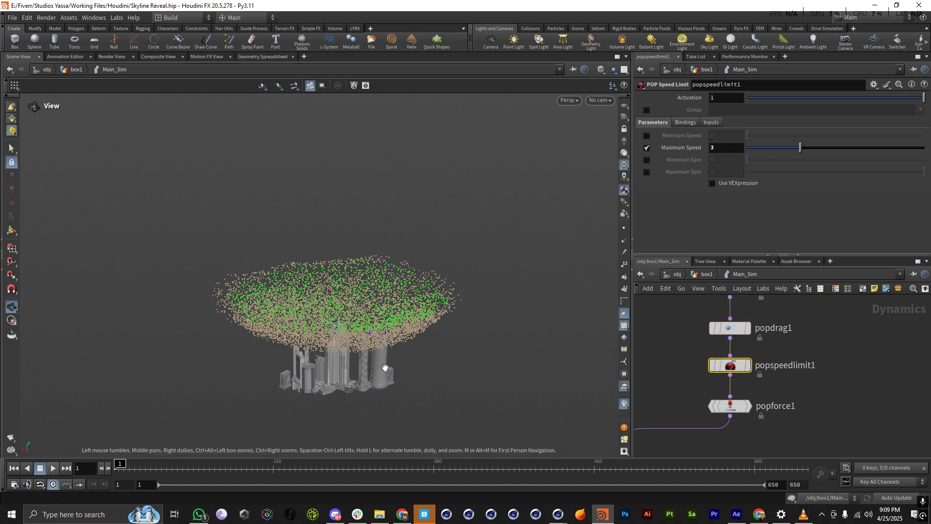
drag(350, 331, 378, 286)
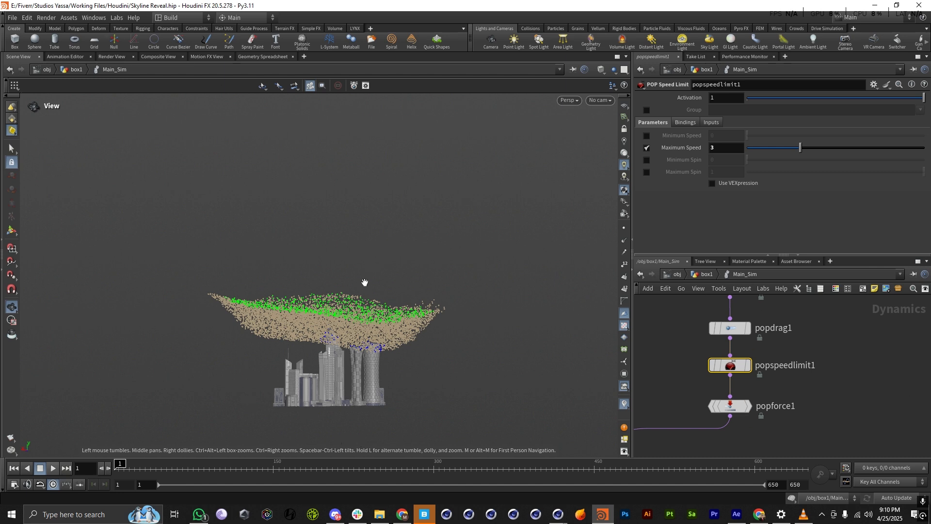
click(739, 406)
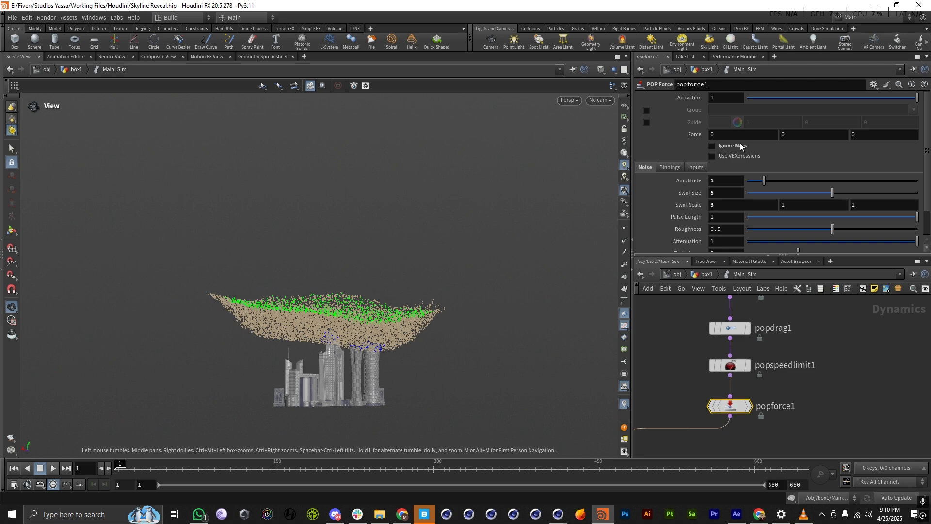
drag(312, 297, 328, 366)
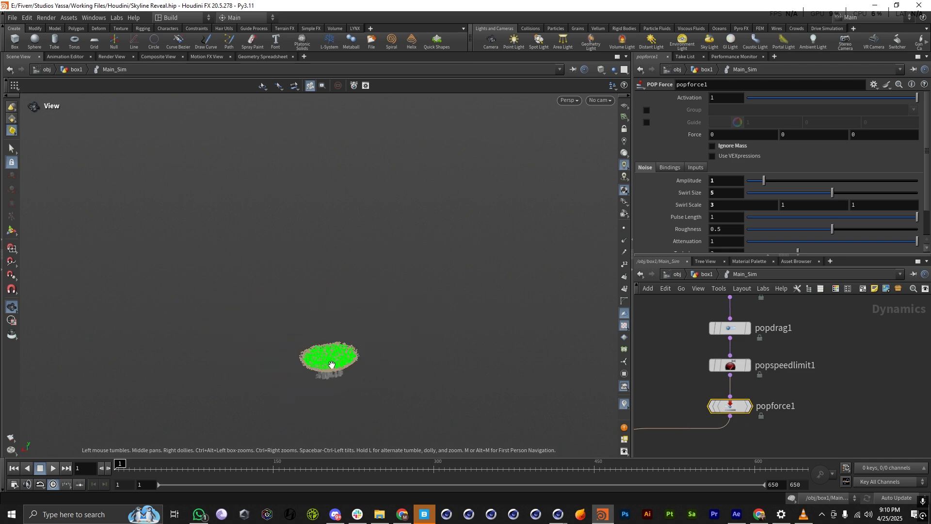
scroll(826, 378, down, 8)
scroll(792, 401, up, 8)
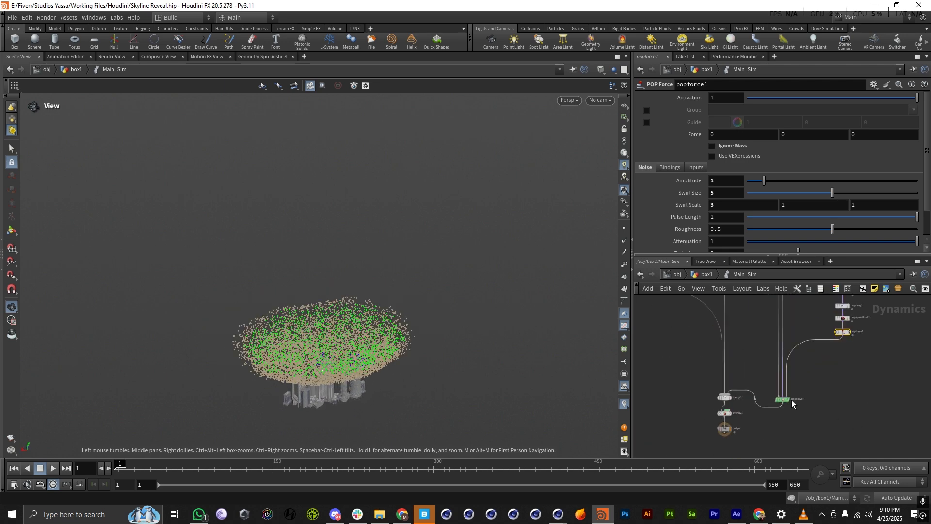
Go back up to box1 and locate the Popnet cache downstream of Main_Sim.
scroll(765, 404, down, 4)
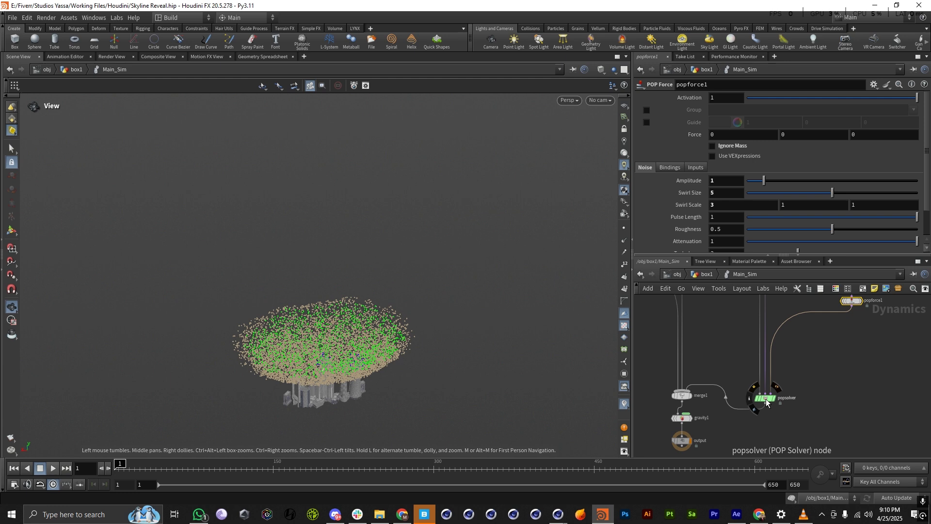
click(707, 274)
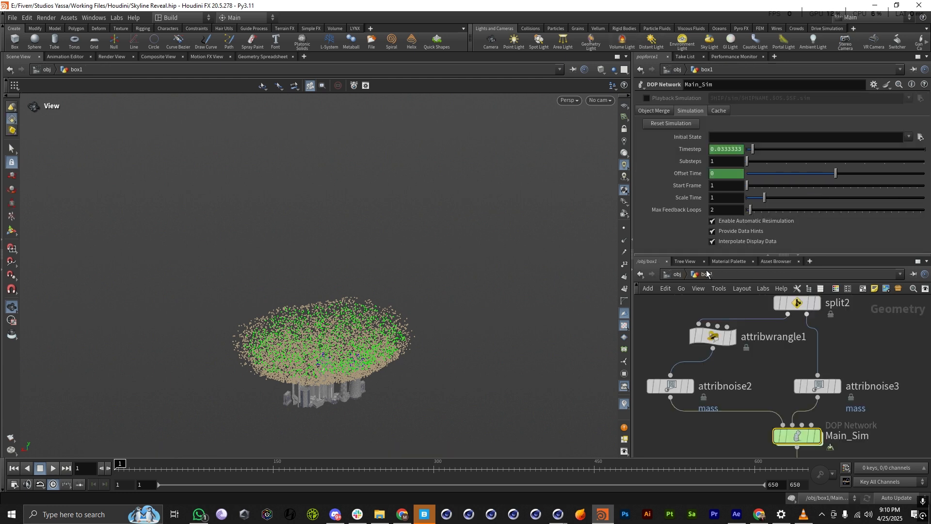
scroll(753, 350, down, 8)
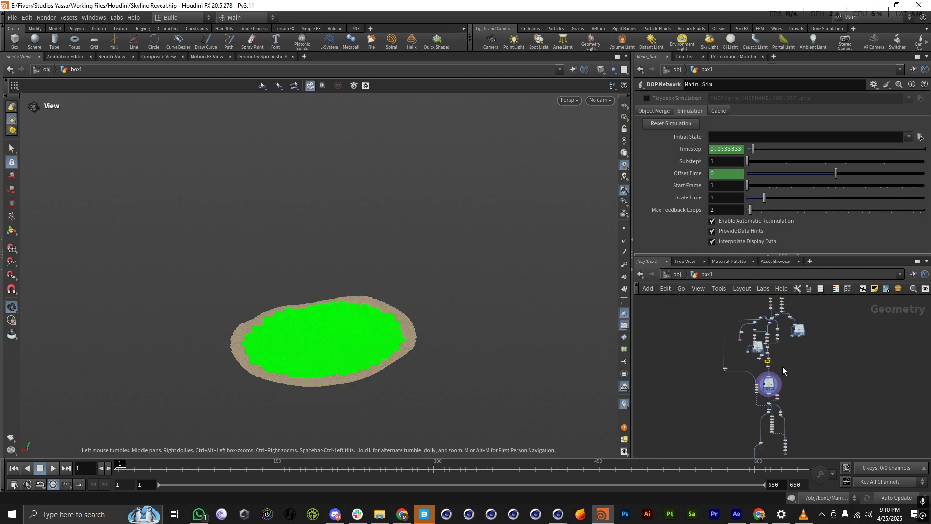
scroll(781, 365, up, 3)
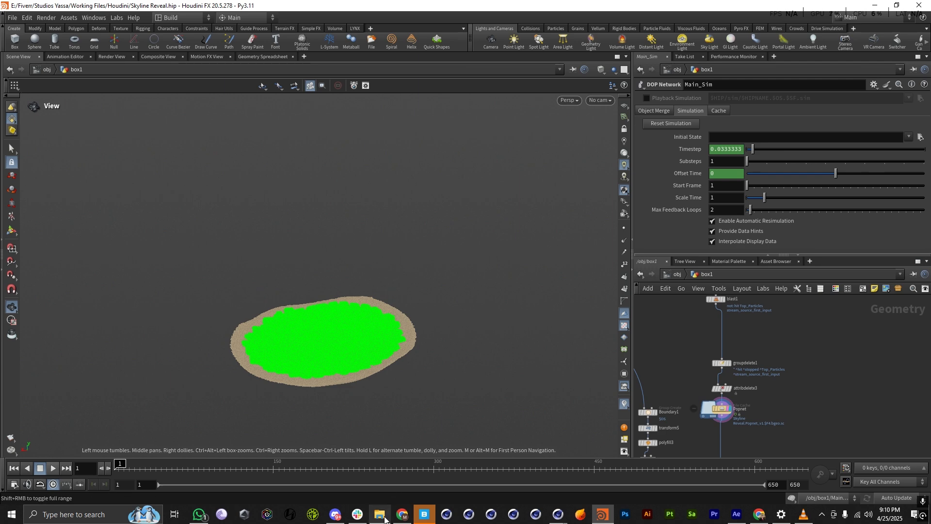
Switch to VLC media player, watch Reveal v2.mp4, and replay it from near its beginning.
mouse_move(385, 519)
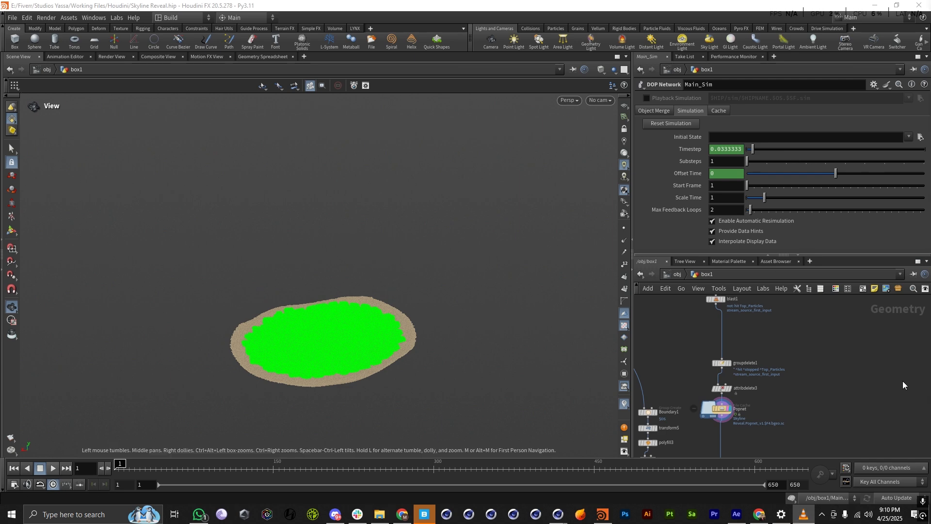
click(803, 514)
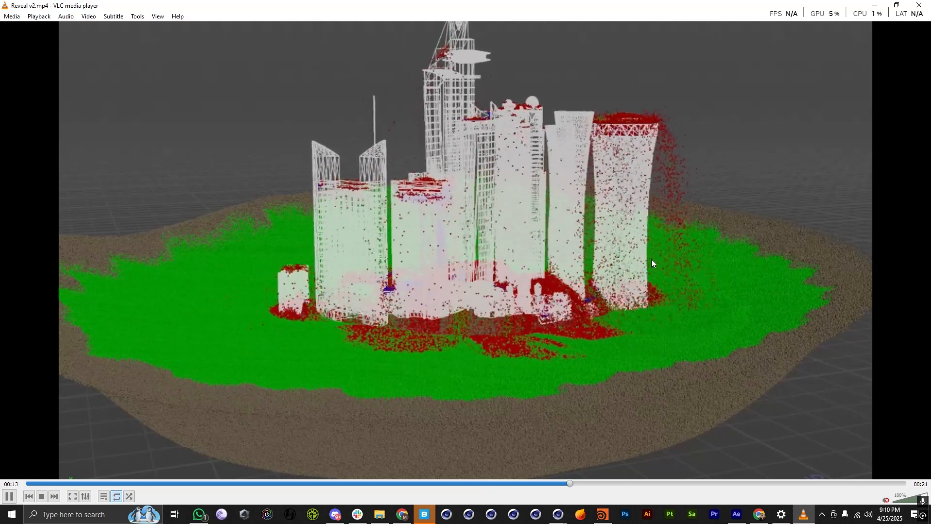
click(35, 484)
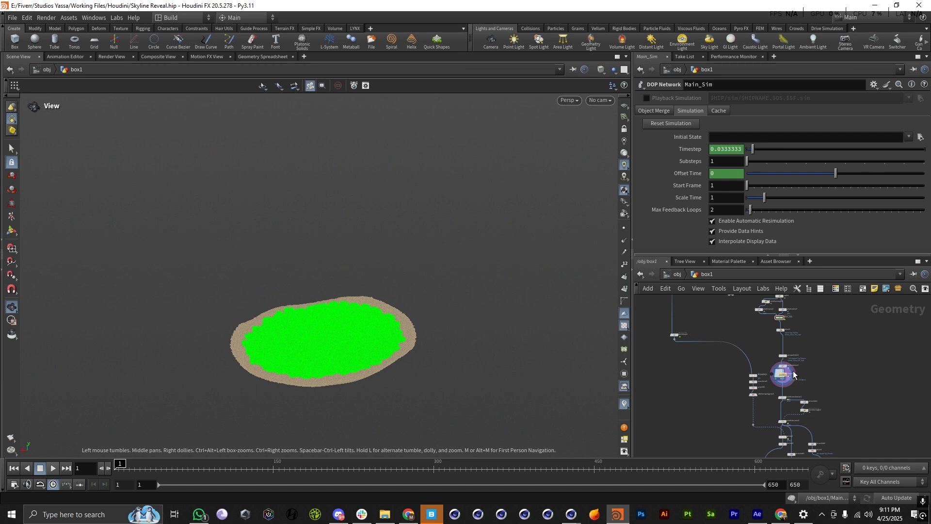
Examine box1's node chain around the Popnet cache, from its downstream branches back up to Main_Sim and blast1.
scroll(794, 372, up, 4)
scroll(805, 318, down, 5)
scroll(801, 376, up, 4)
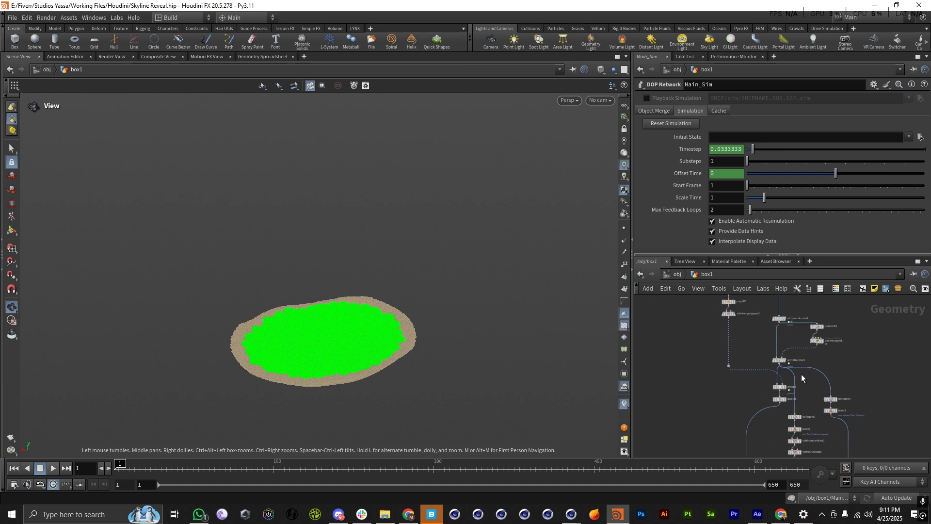
scroll(724, 330, down, 1)
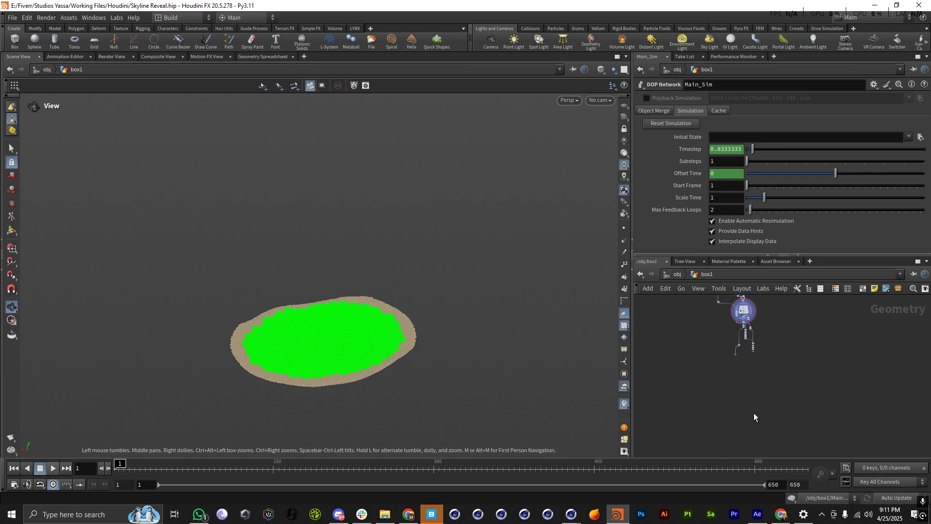
scroll(760, 328, up, 5)
scroll(760, 328, up, 8)
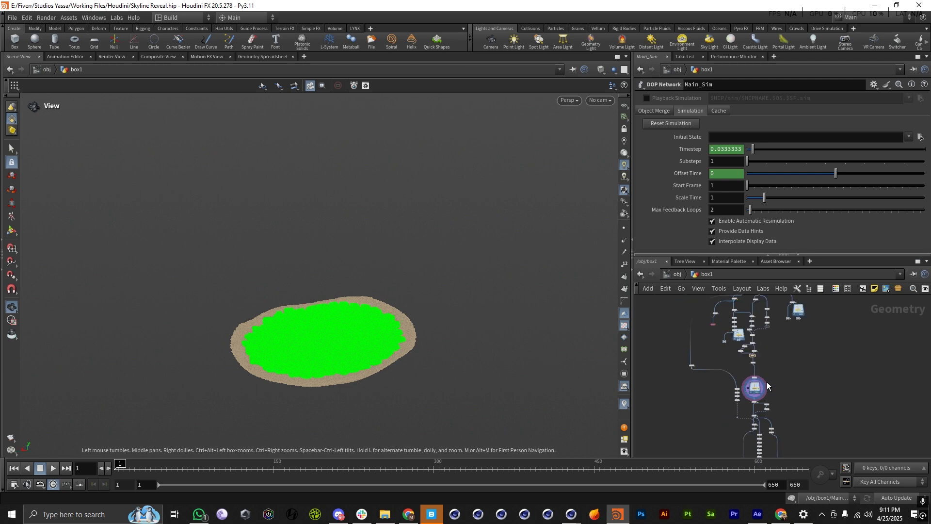
scroll(749, 359, down, 4)
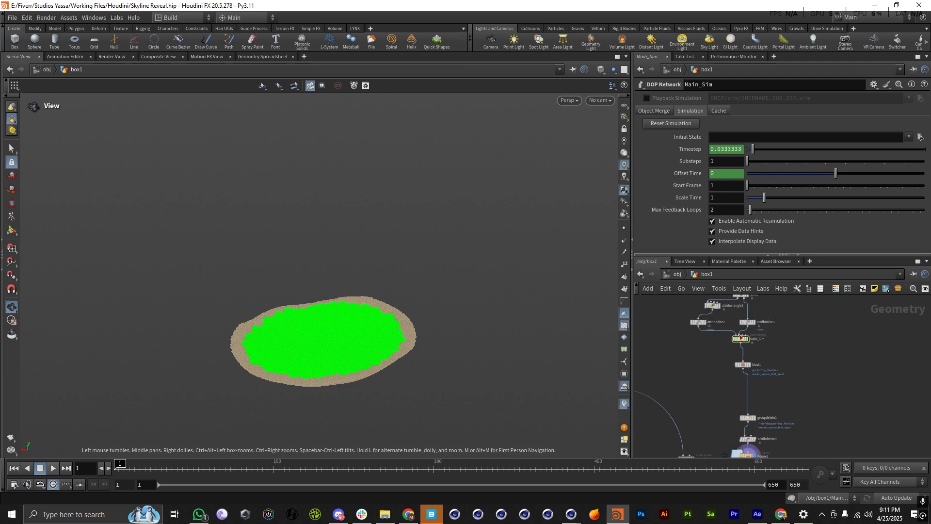
scroll(745, 342, up, 4)
scroll(748, 352, up, 2)
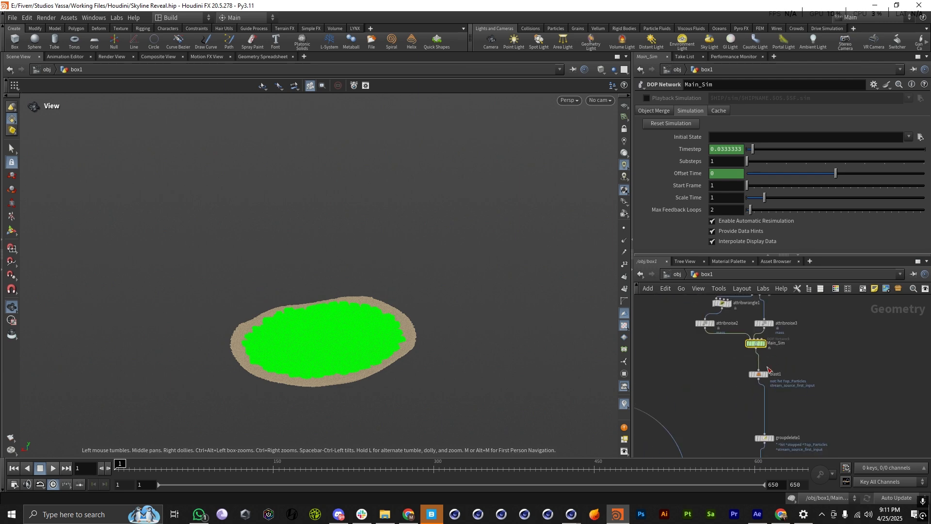
Check blast1's group settings and compare its displayed output with Main_Sim's, leaving Main_Sim displayed.
click(757, 377)
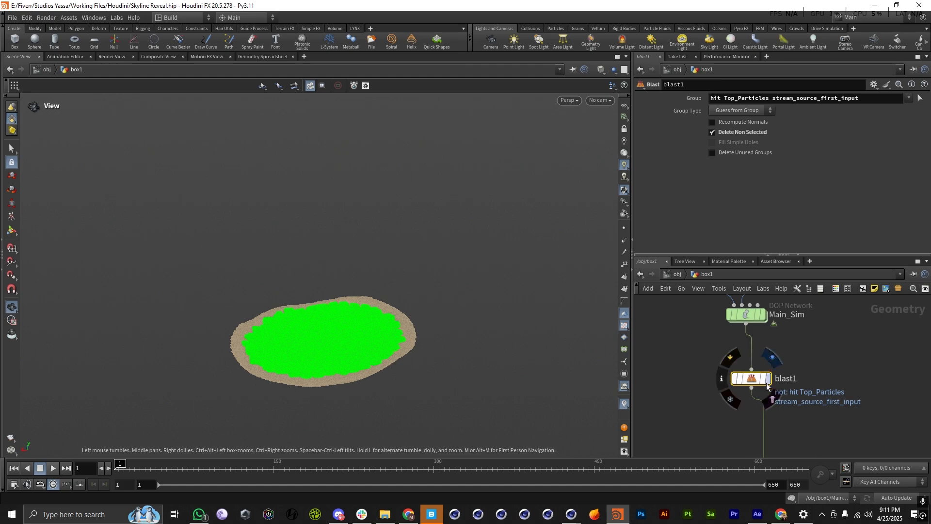
click(767, 378)
drag(329, 378, 307, 357)
scroll(327, 318, up, 3)
scroll(764, 352, up, 3)
click(767, 351)
right_drag(307, 357, 39, 367)
drag(378, 315, 393, 344)
scroll(839, 365, down, 3)
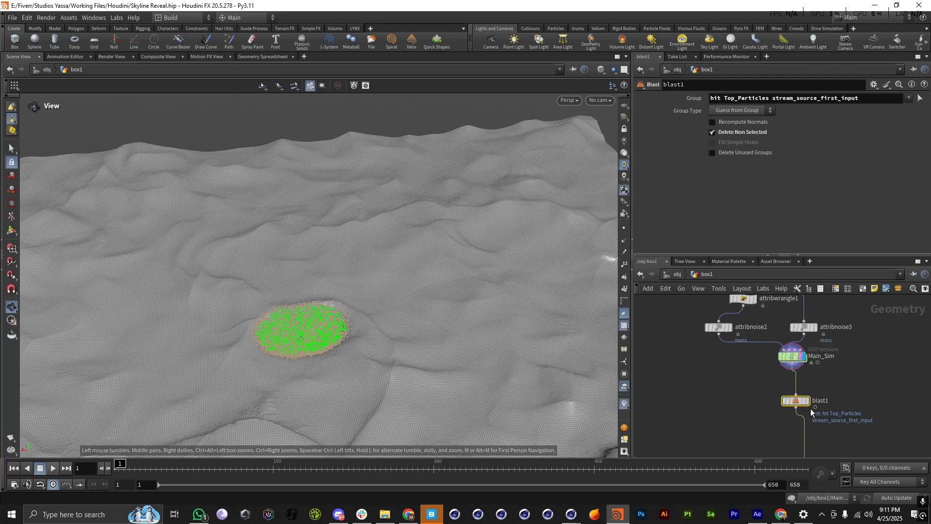
Display blast1's output, and display groupdelete1 further downstream to check its group names.
scroll(802, 414, up, 3)
click(824, 379)
scroll(801, 333, down, 4)
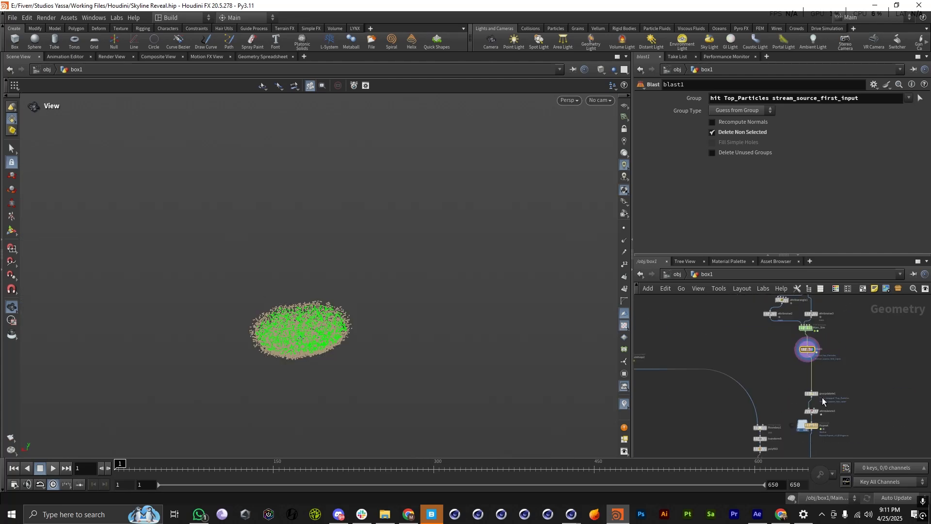
scroll(815, 395, up, 5)
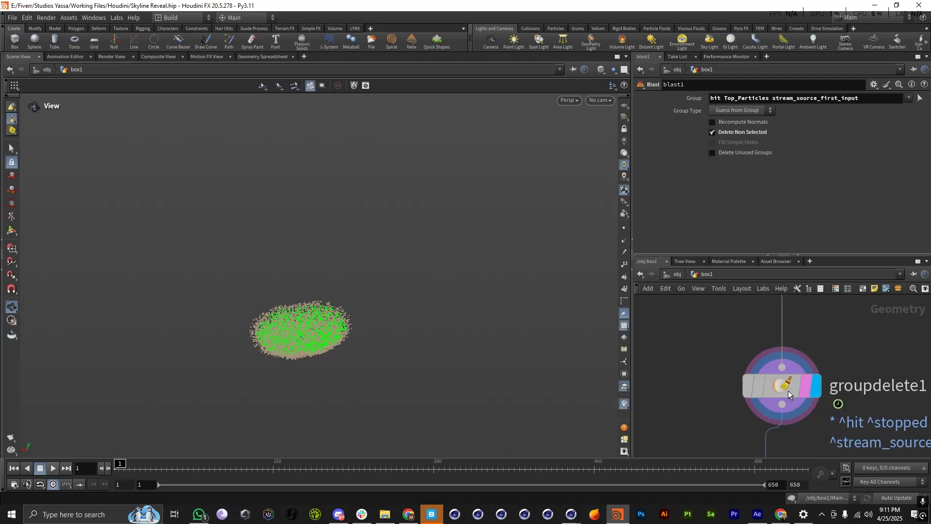
click(787, 390)
scroll(786, 349, down, 3)
scroll(786, 348, down, 2)
scroll(801, 322, up, 5)
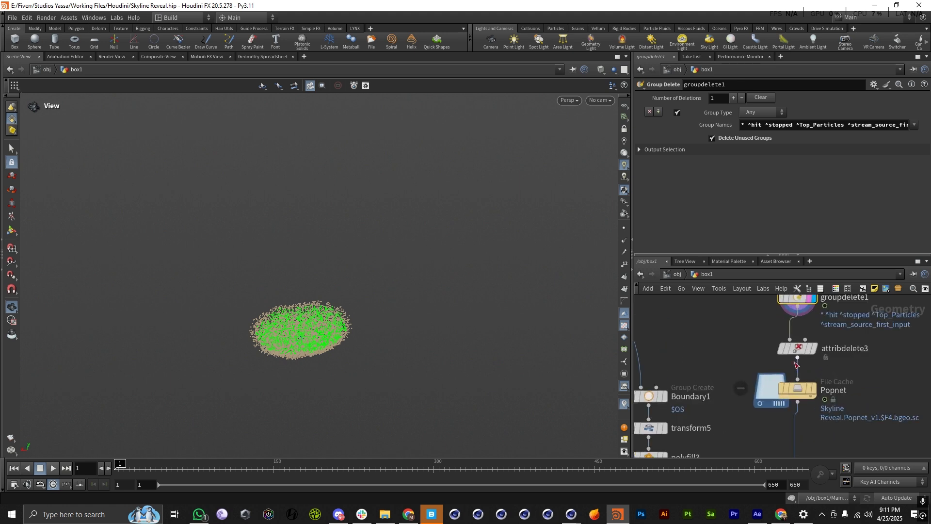
Display attribdelete3 and check which point attributes it keeps.
click(812, 353)
click(813, 354)
click(824, 352)
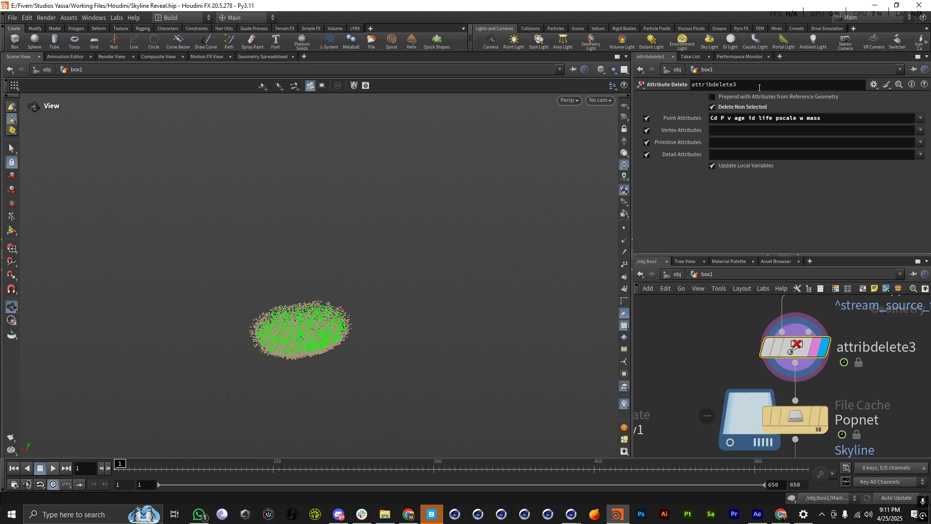
drag(836, 122, 707, 120)
click(737, 361)
scroll(763, 313, down, 3)
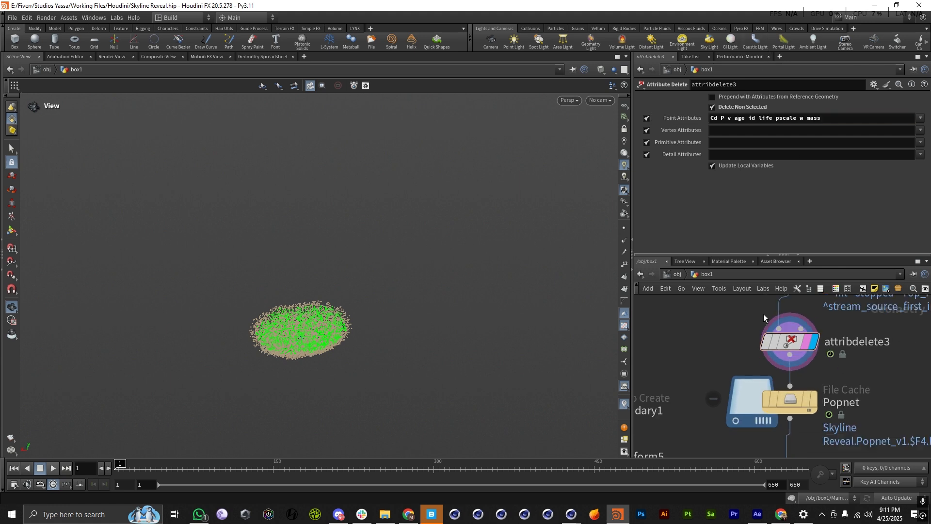
Check the Popnet file cache settings, display its cached particles and review its node information.
scroll(785, 362, up, 3)
click(782, 370)
scroll(793, 319, down, 5)
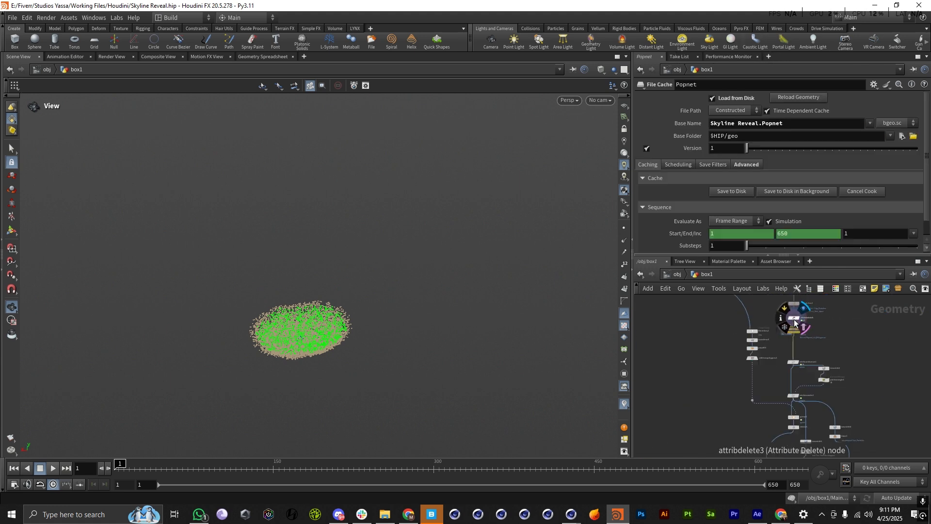
scroll(793, 319, up, 5)
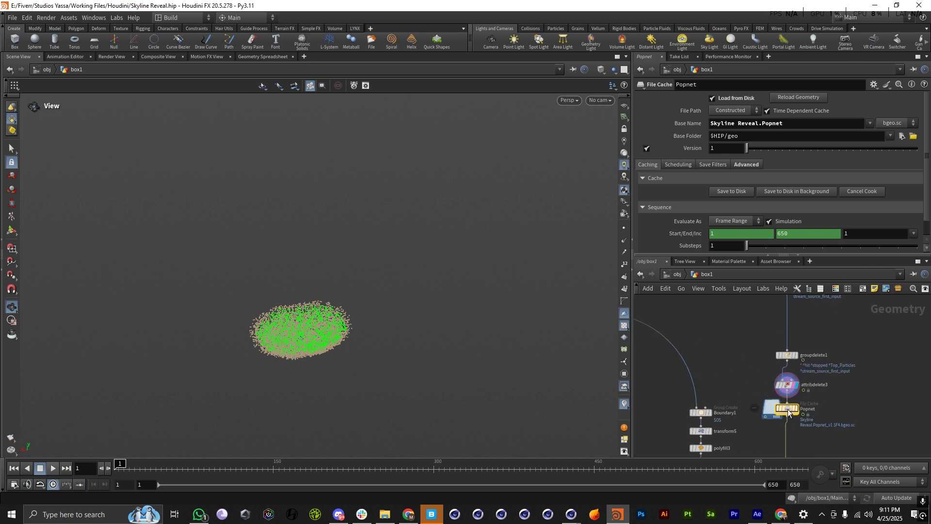
click(796, 409)
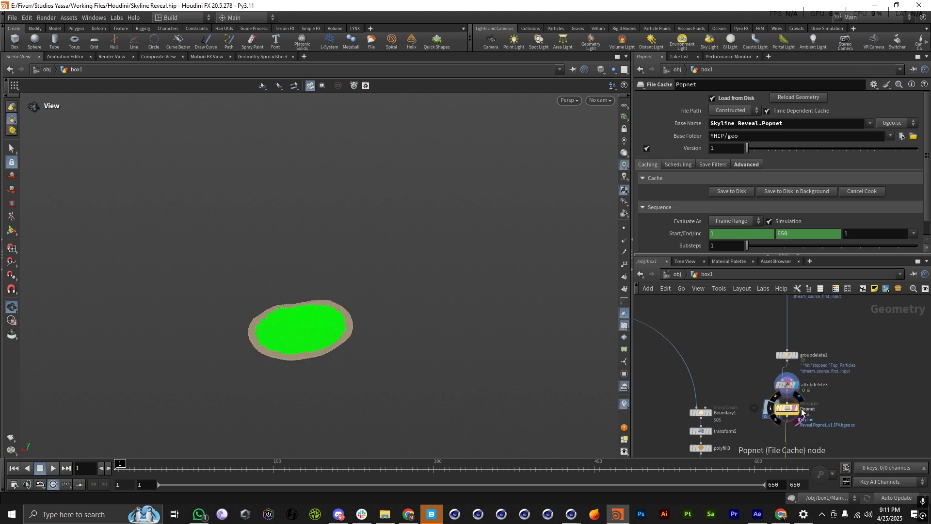
click(774, 413)
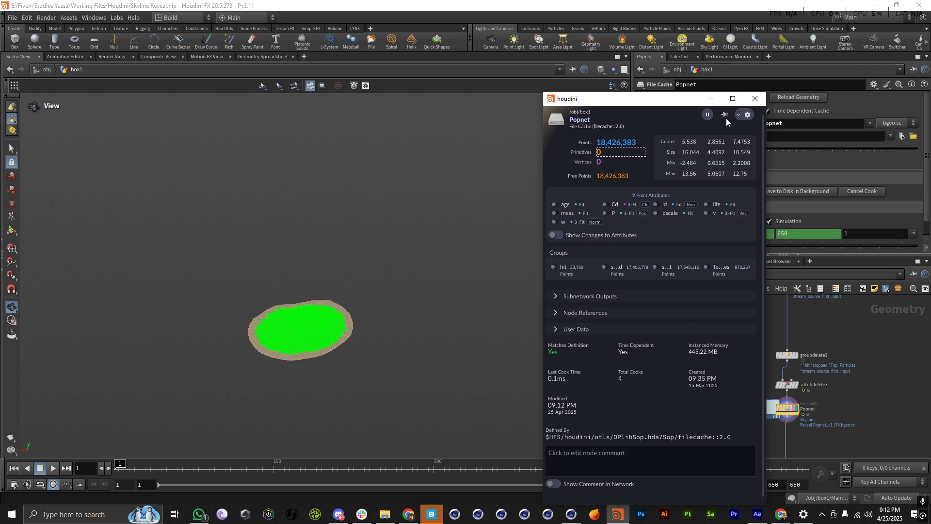
click(755, 99)
Display attribrandomize1 and group1 below the Popnet cache, and view group1's particles from a low side angle.
scroll(796, 338, down, 3)
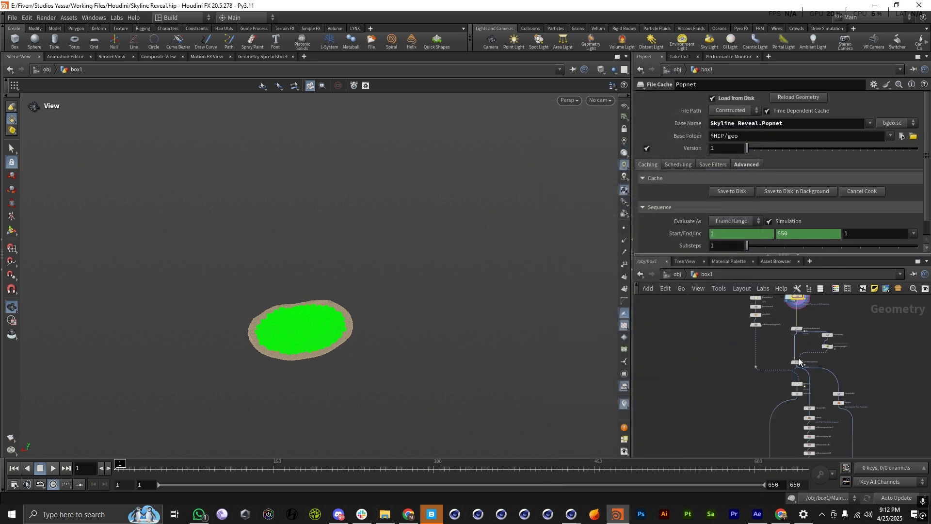
scroll(796, 338, up, 5)
click(800, 334)
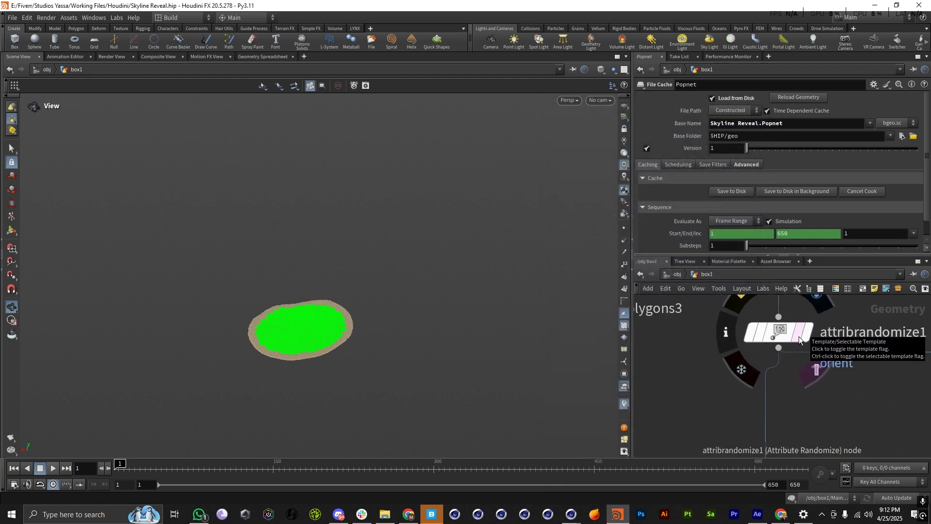
scroll(763, 365, down, 5)
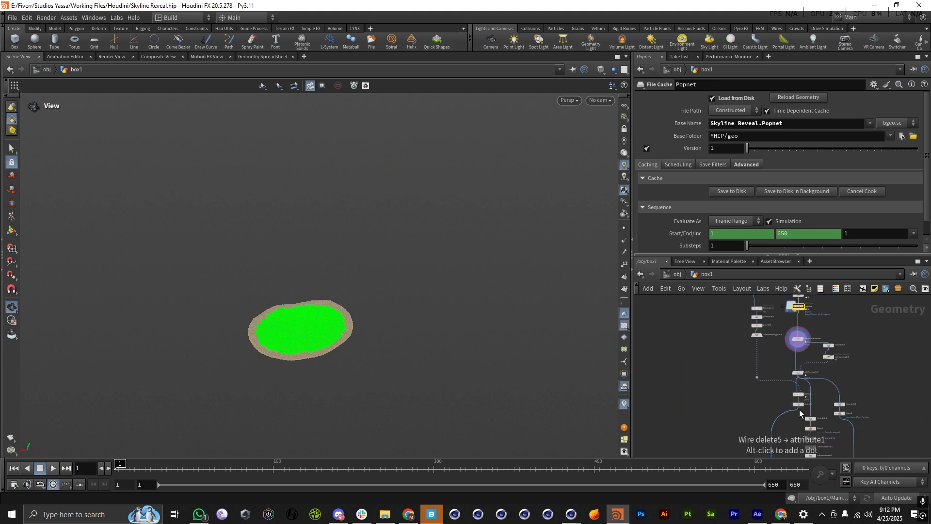
scroll(799, 394, up, 5)
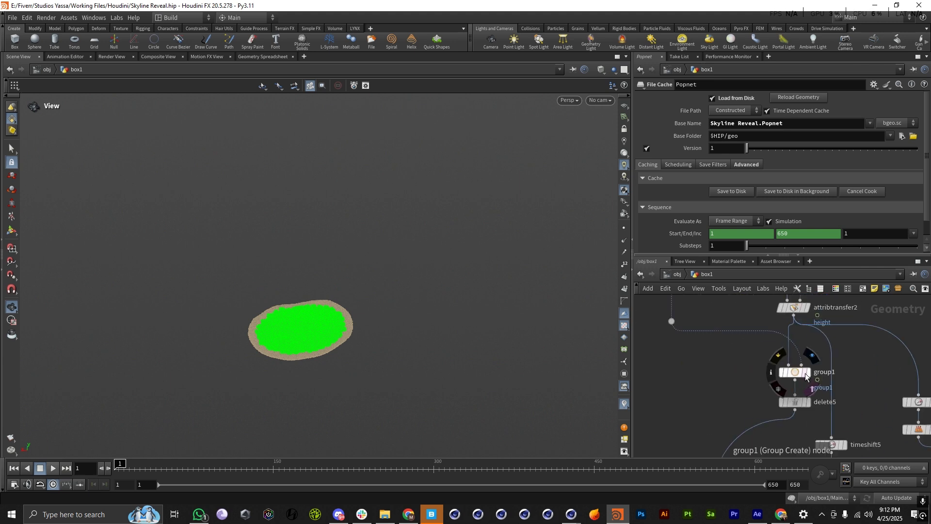
click(805, 375)
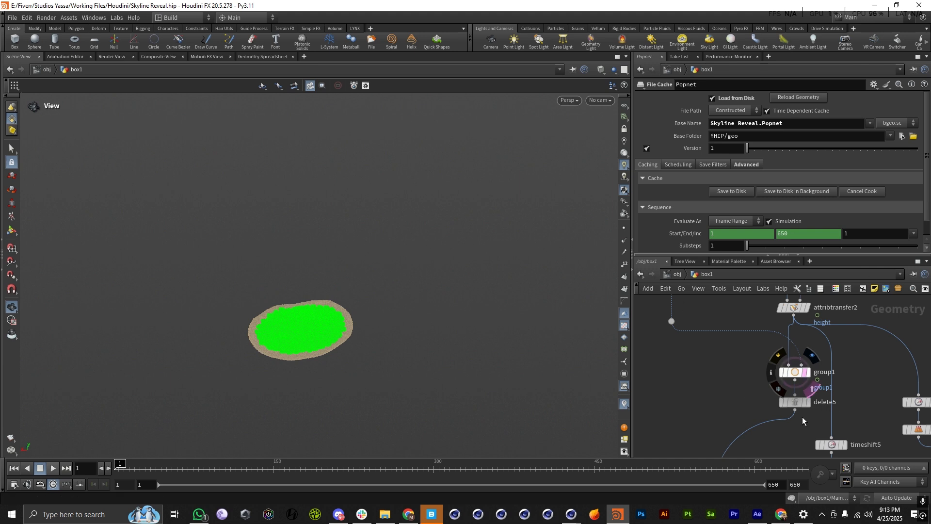
click(807, 372)
drag(301, 287, 302, 238)
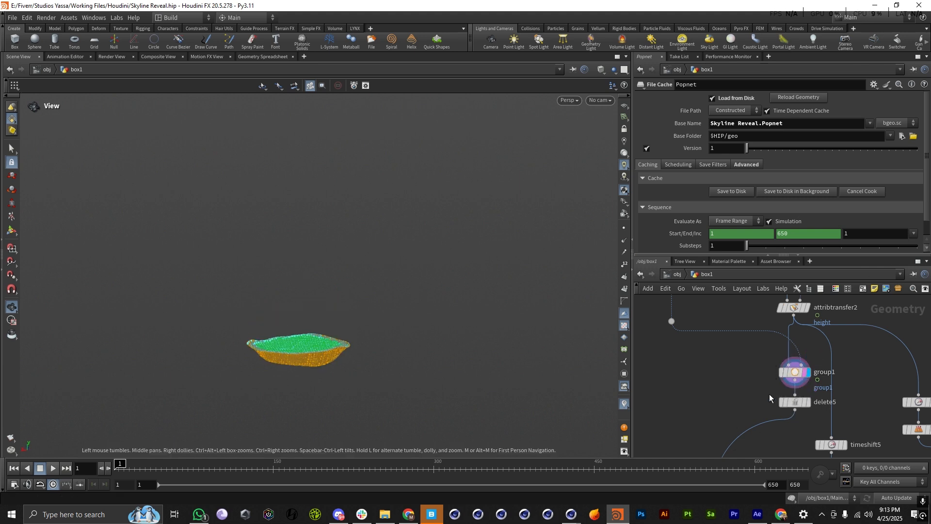
Go up the network to attribblur1, display its terrain and examine the reveal area up close.
scroll(813, 369, up, 4)
scroll(802, 406, down, 12)
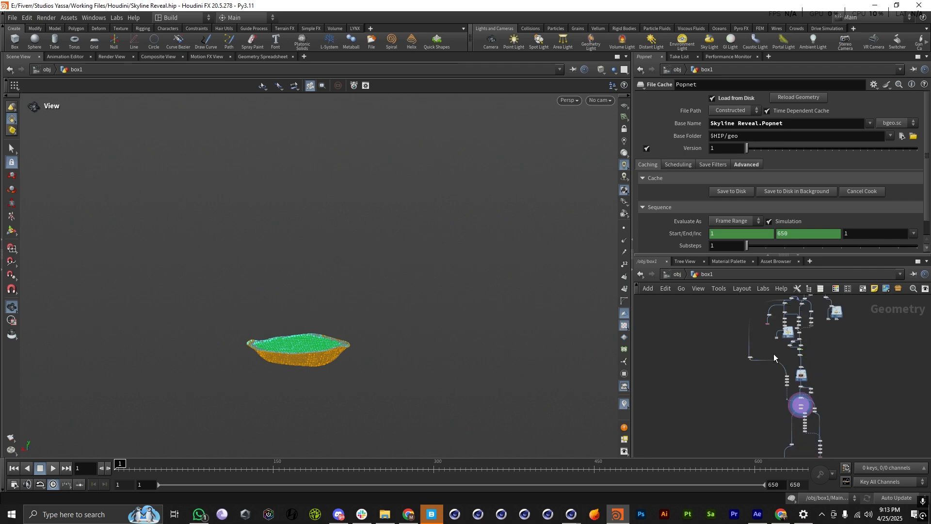
middle_drag(773, 353, 792, 411)
scroll(793, 411, up, 4)
scroll(799, 372, up, 5)
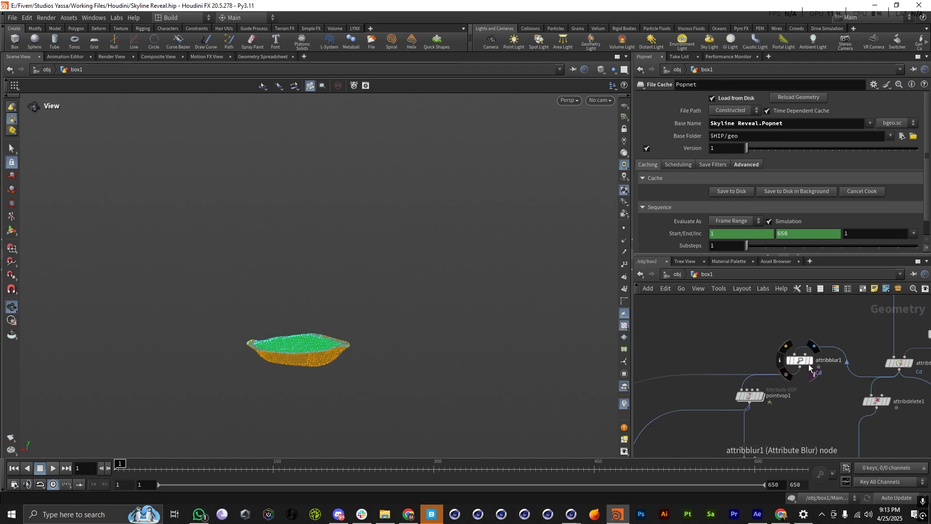
click(807, 361)
click(810, 361)
drag(225, 338, 316, 335)
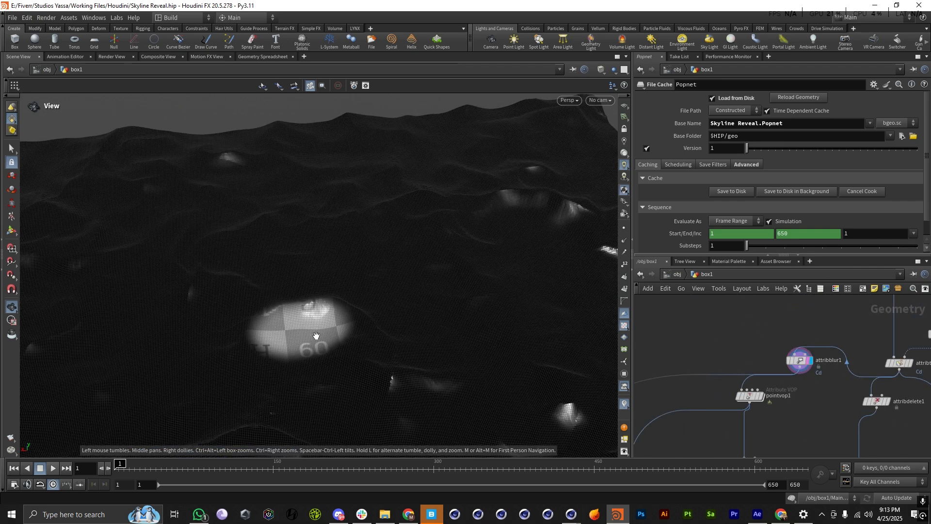
scroll(313, 337, down, 6)
scroll(312, 337, up, 8)
scroll(798, 369, down, 6)
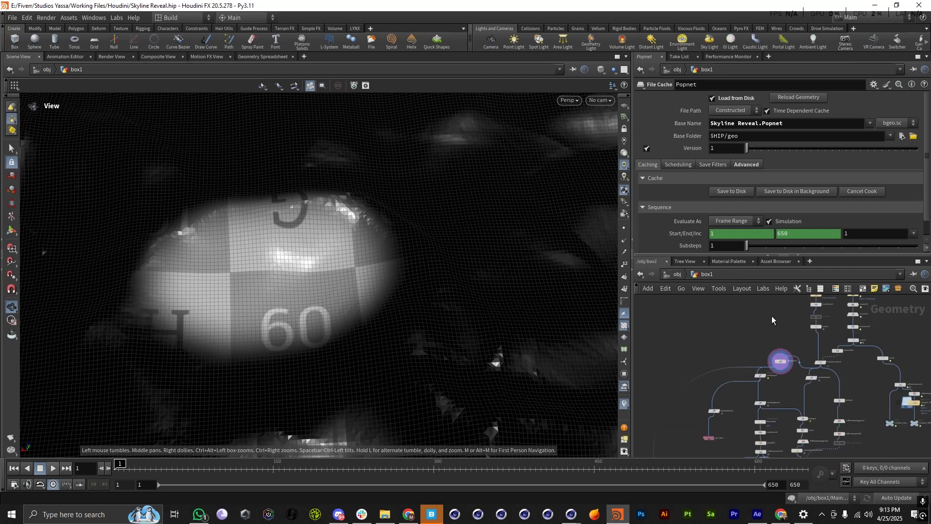
Display pointvop2, inspect const1's vector inside it, compare the terrain dip from low and high angles, and return to box1.
scroll(797, 368, up, 8)
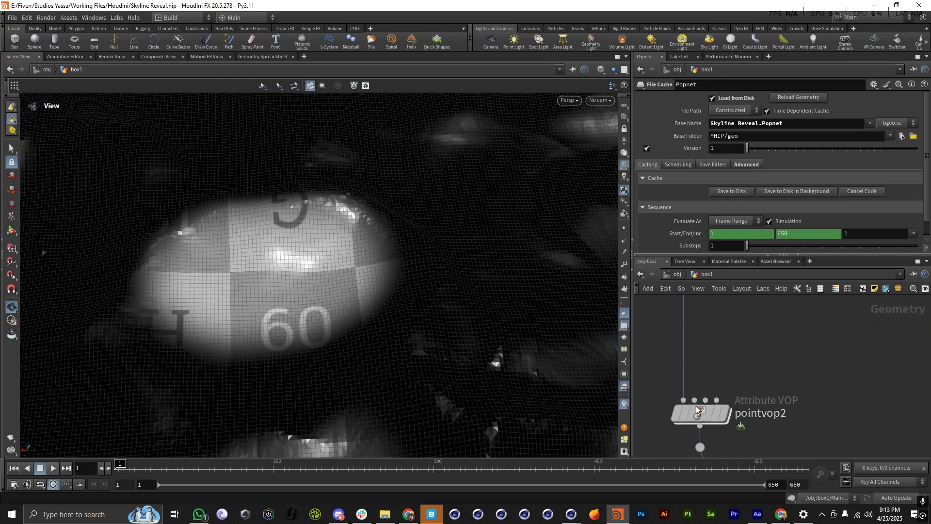
click(694, 392)
double_click(693, 390)
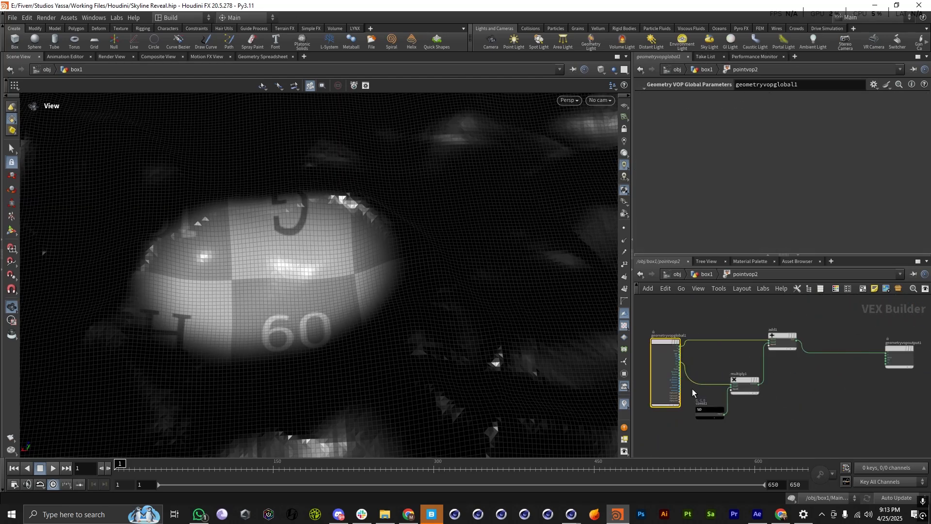
scroll(723, 391, up, 5)
click(717, 358)
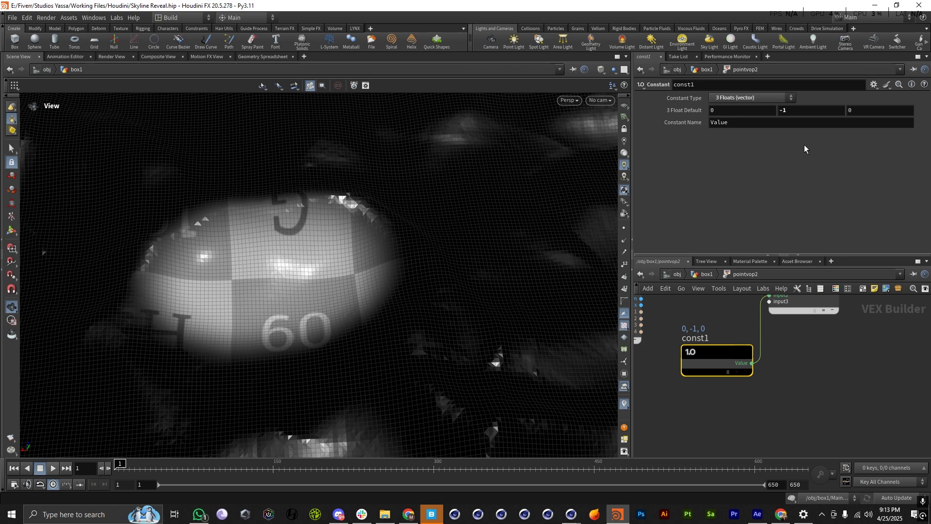
click(796, 110)
drag(303, 281, 283, 210)
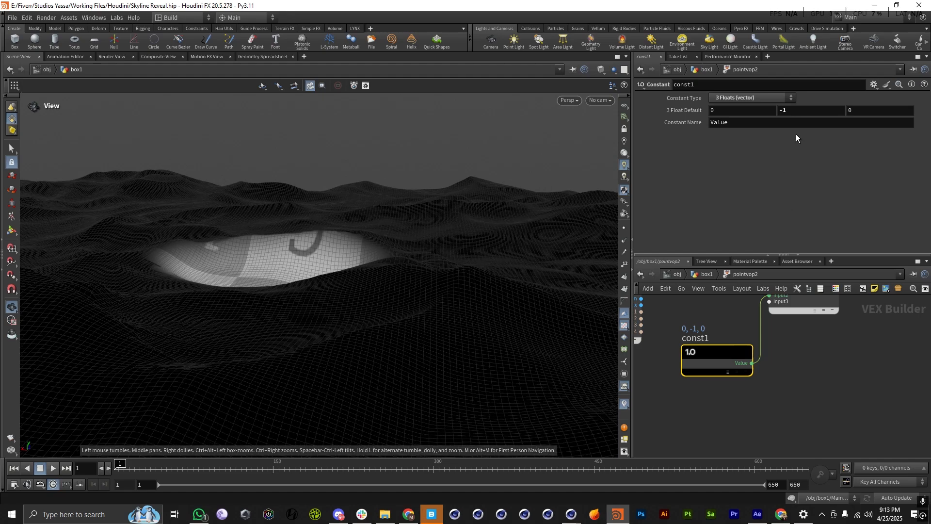
drag(254, 252, 550, 338)
click(717, 274)
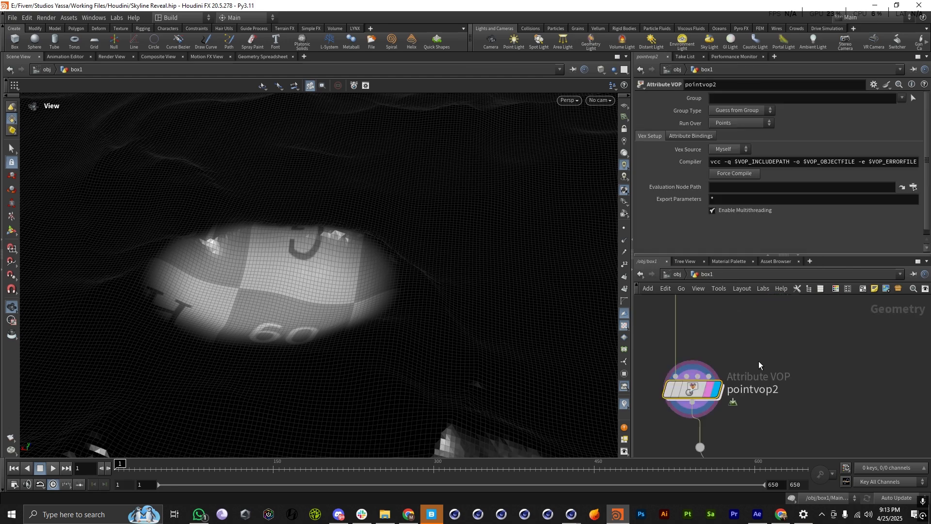
Display Boundary1, transform5, polyfill3 and vdbfrompolygons3 in turn to examine how the terrain becomes a closed volume.
scroll(777, 402, up, 5)
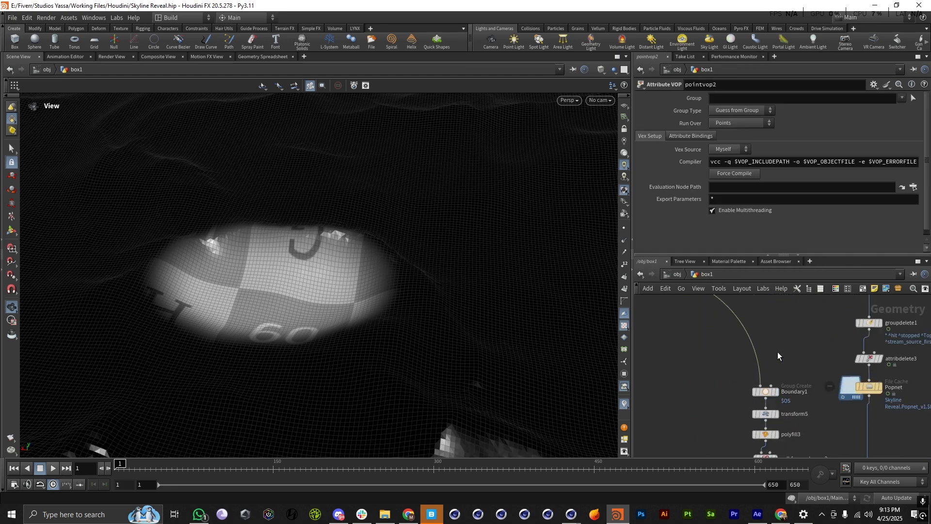
scroll(777, 373, down, 12)
scroll(789, 384, up, 10)
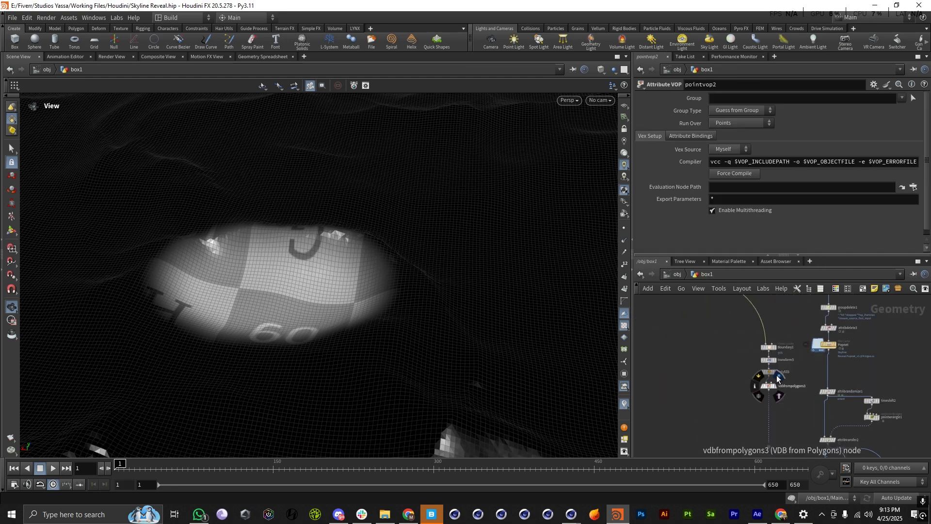
click(773, 346)
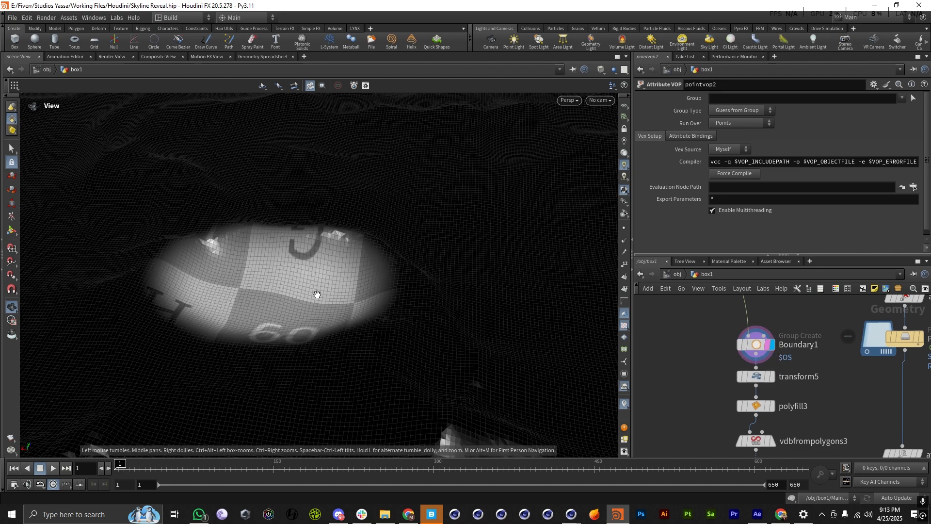
scroll(768, 370, down, 3)
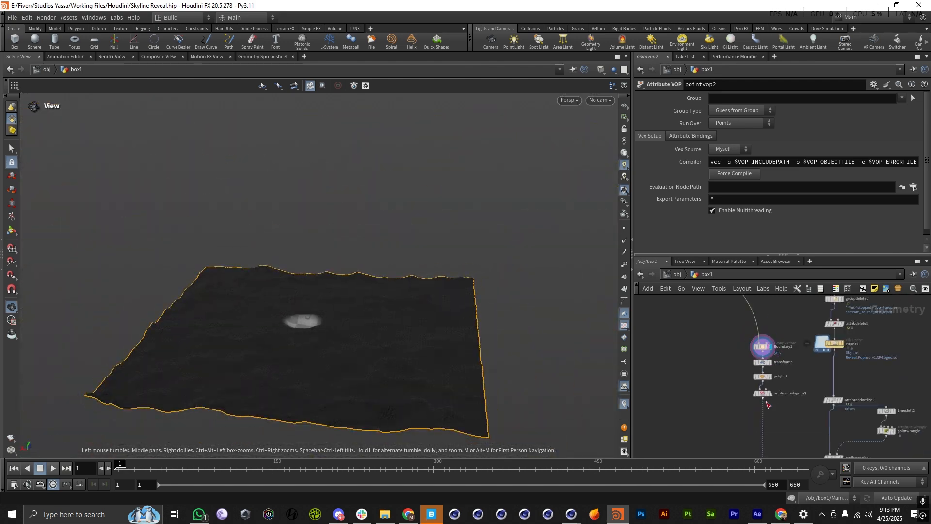
click(771, 343)
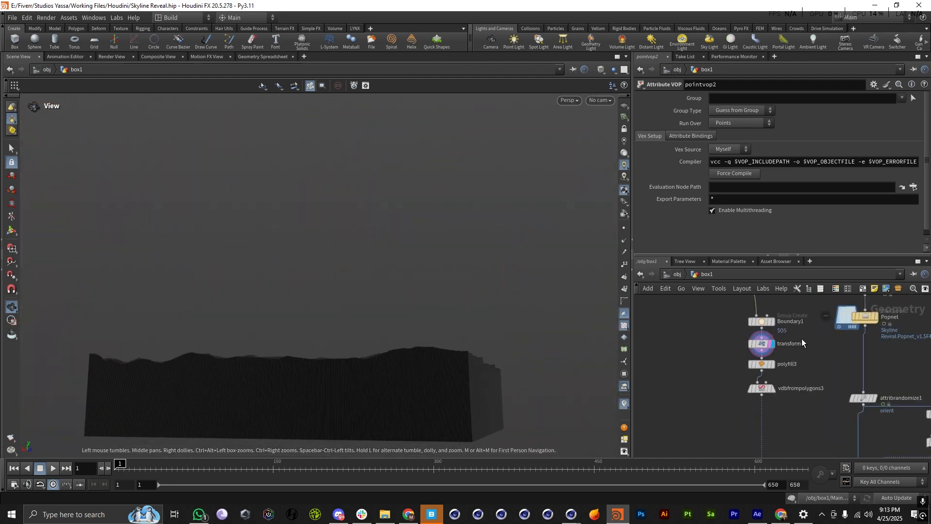
click(775, 345)
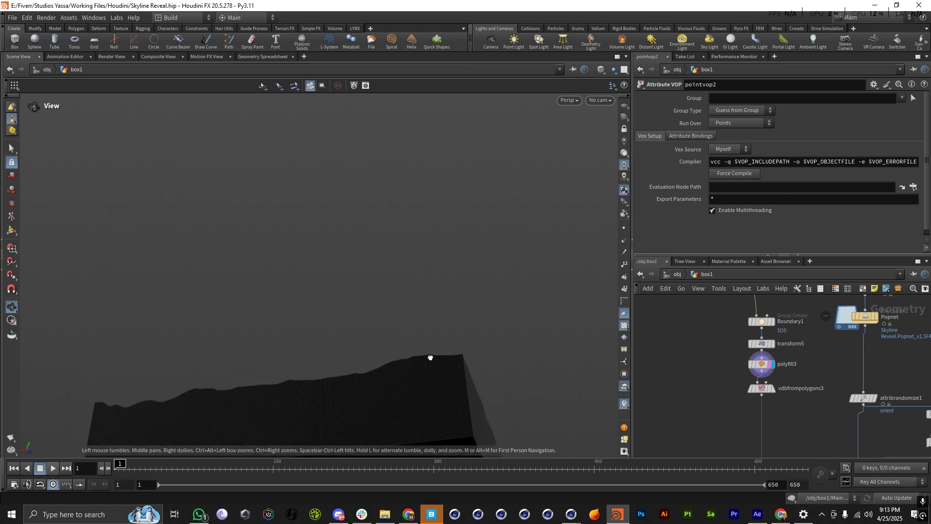
scroll(782, 383, up, 4)
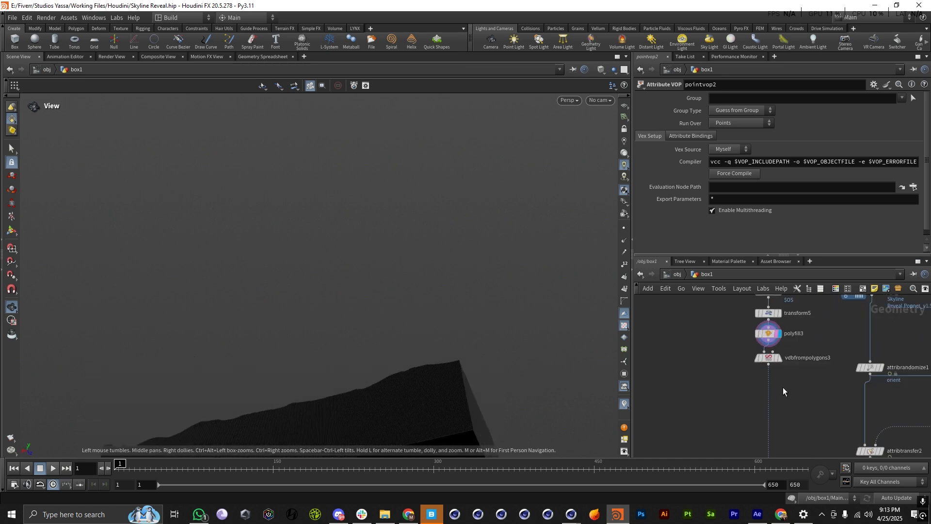
click(774, 357)
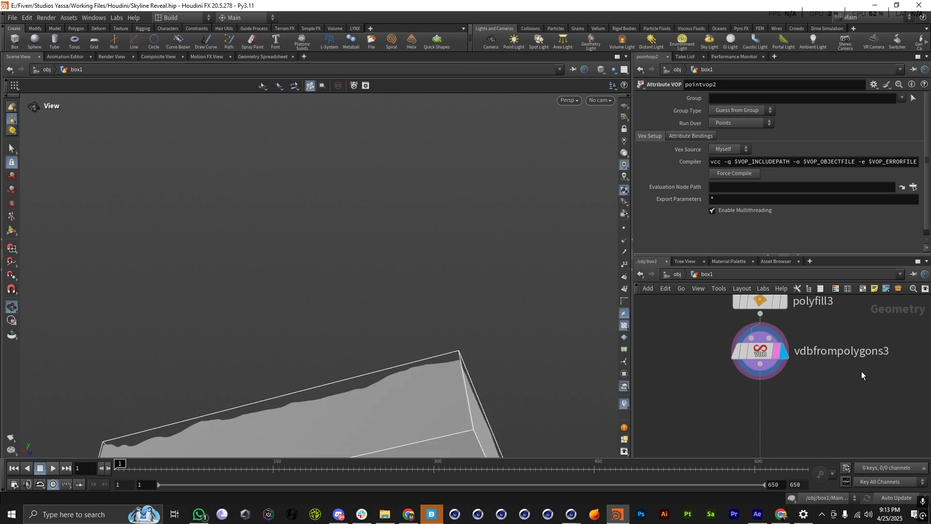
Display group1 again, examine its split particle bowl up close, and locate delete5 below it.
scroll(800, 328, down, 5)
scroll(766, 322, down, 1)
scroll(852, 425, up, 8)
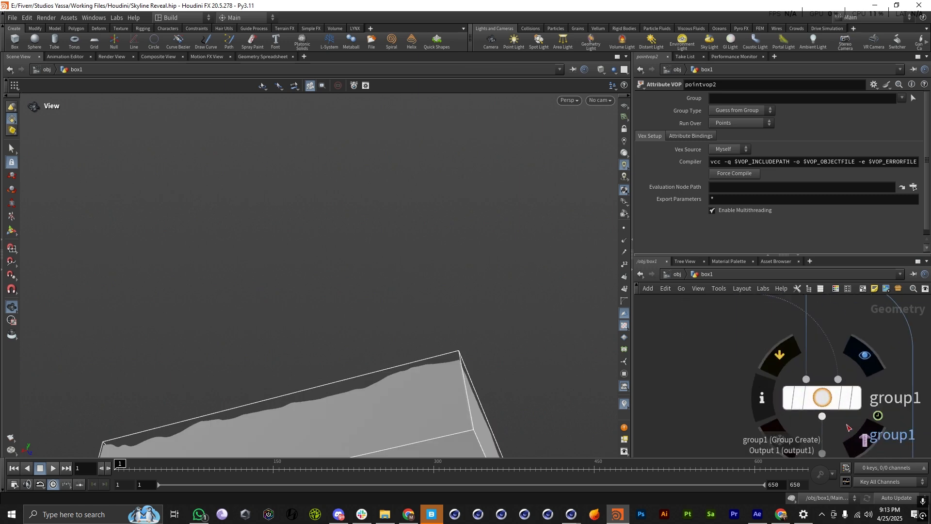
click(857, 393)
drag(330, 373, 330, 290)
scroll(354, 246, up, 6)
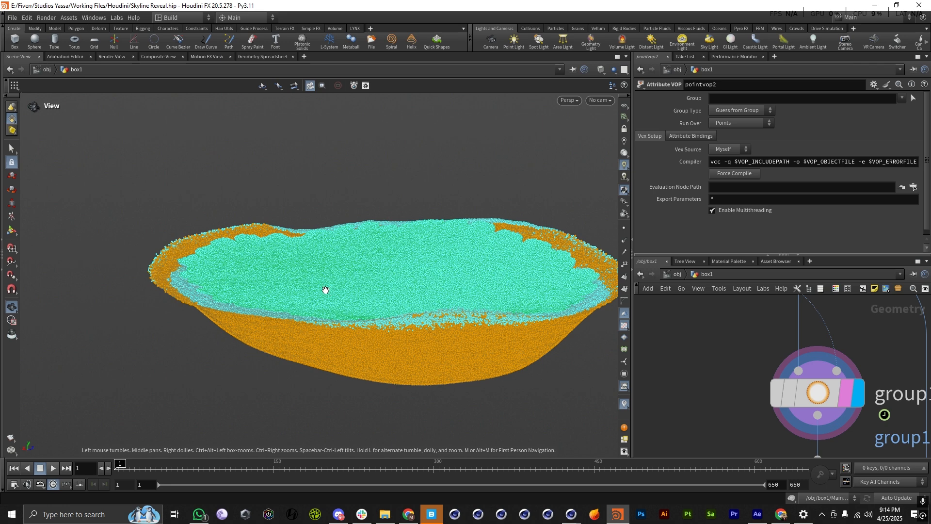
scroll(773, 358, down, 10)
scroll(773, 358, up, 8)
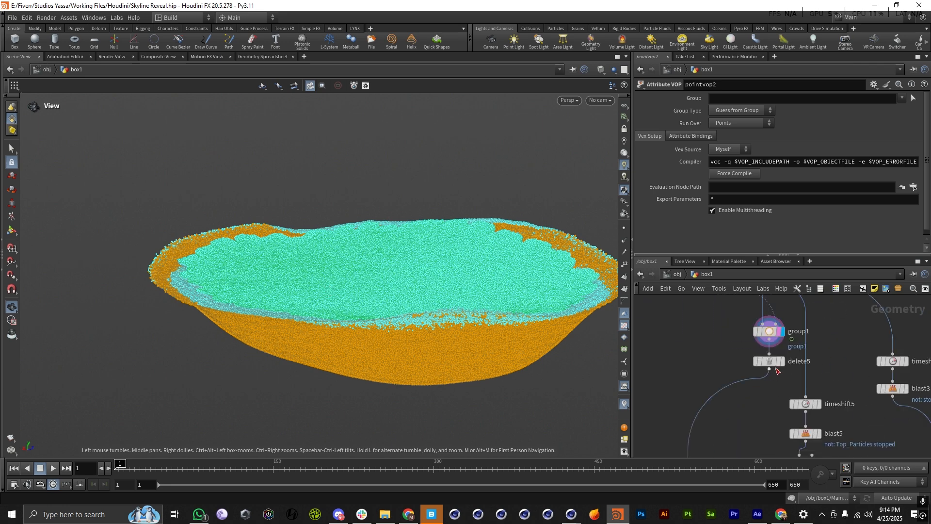
Display delete5, check its point count in the node info, and examine the particles from above and below.
mouse_move(798, 338)
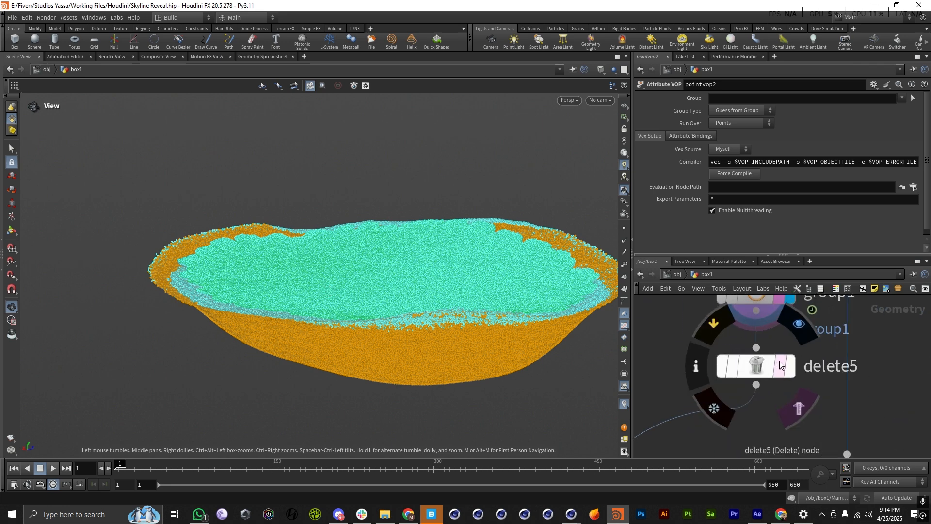
click(795, 342)
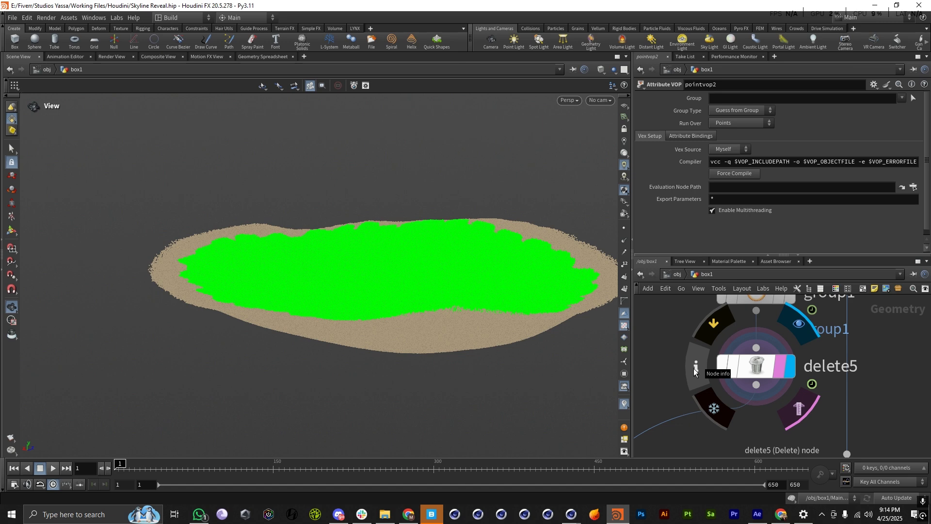
drag(270, 261, 276, 307)
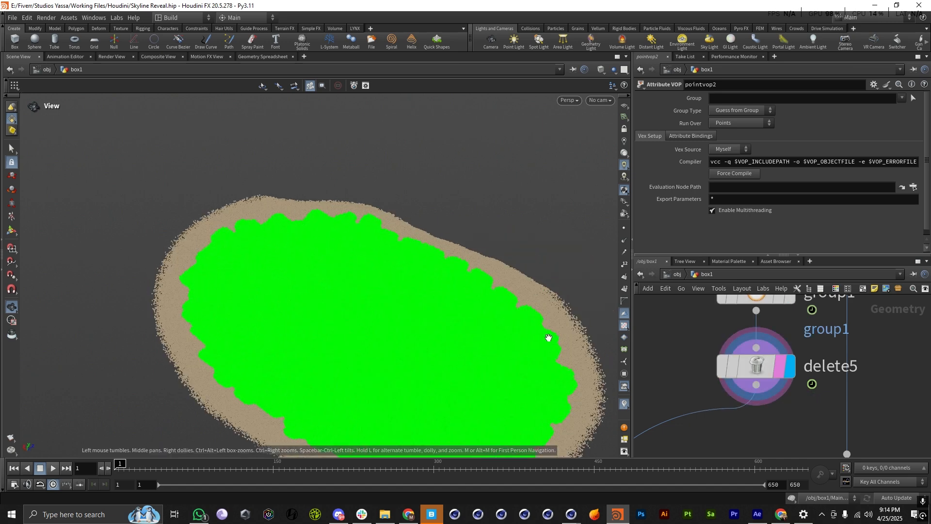
mouse_move(726, 368)
click(697, 368)
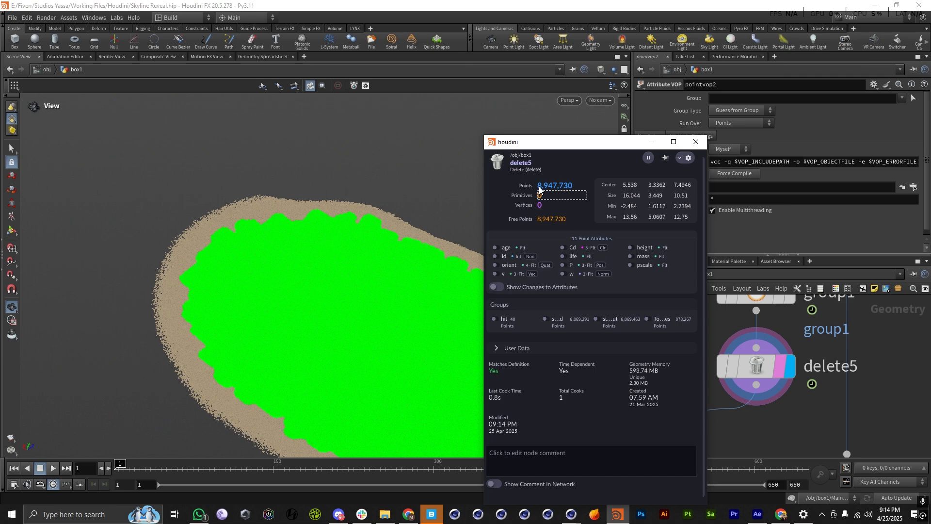
click(702, 145)
drag(291, 228, 286, 179)
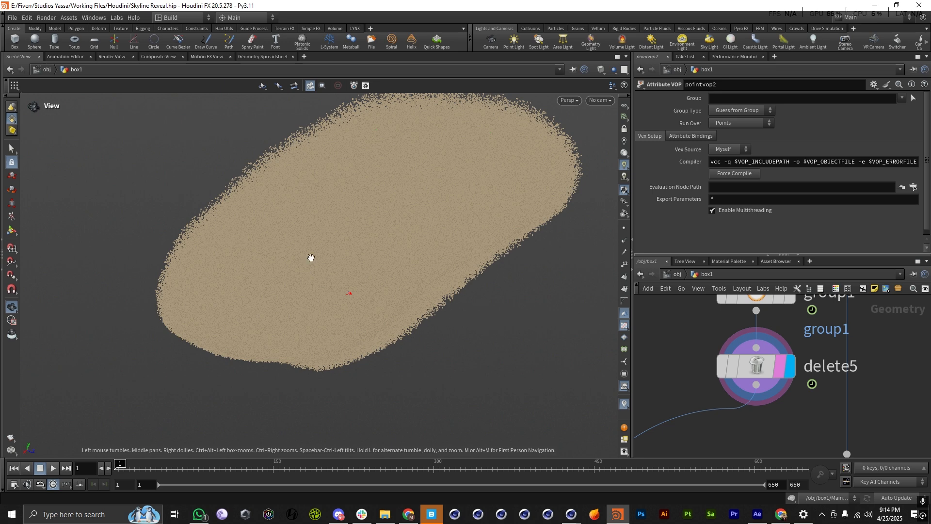
drag(310, 260, 307, 334)
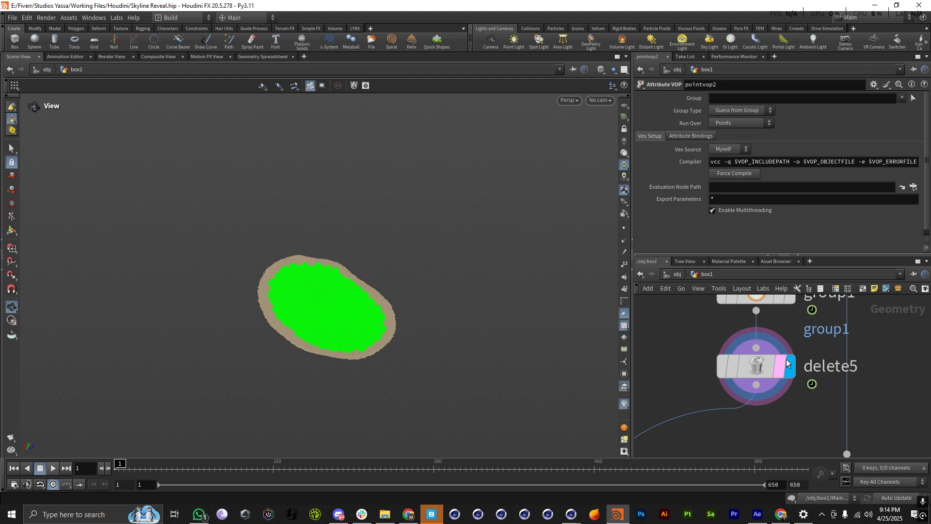
Go back up the network past group1 and bring up the settings of attribrandomize1.
mouse_move(757, 365)
scroll(772, 346, down, 6)
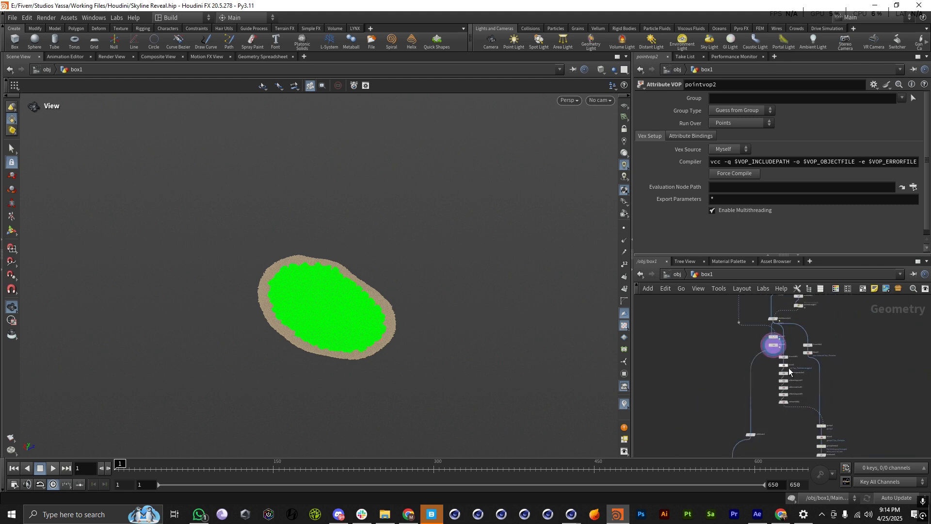
scroll(787, 371, down, 4)
middle_drag(788, 364, 783, 418)
scroll(782, 371, up, 4)
scroll(779, 354, up, 3)
mouse_move(777, 347)
middle_down()
mouse_move(798, 330)
mouse_move(783, 353)
middle_up()
scroll(799, 329, down, 3)
scroll(785, 354, up, 3)
drag(786, 351, 787, 332)
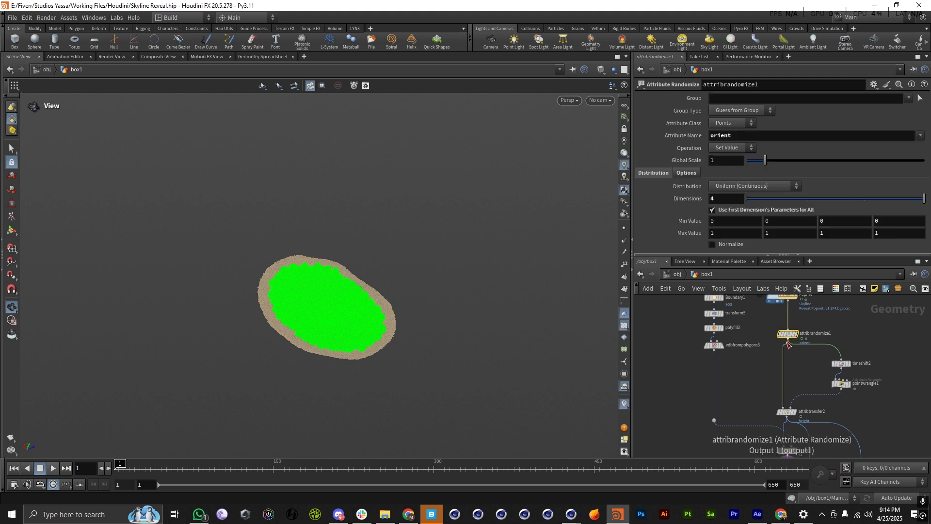
Inspect the list of point attributes kept by attribdelete3 above the Popnet cache.
middle_drag(801, 303, 790, 366)
scroll(790, 366, up, 1)
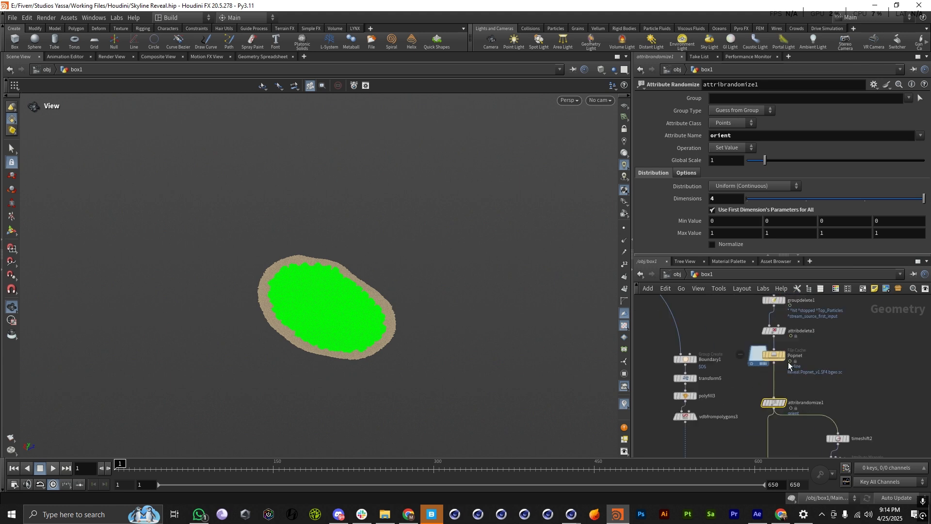
click(776, 331)
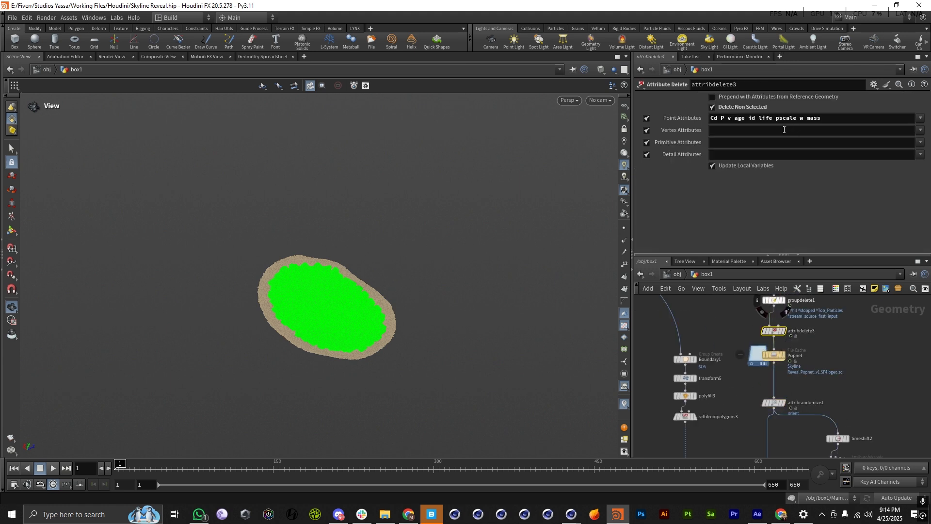
drag(820, 118, 721, 118)
click(851, 408)
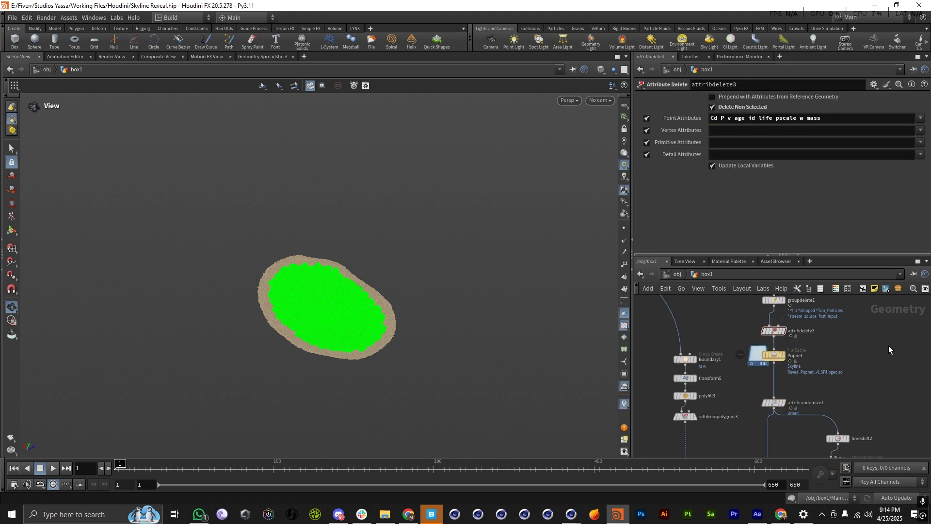
Return to attribrandomize1 below the Popnet cache and examine the orient attribute it randomizes.
scroll(799, 370, down, 5)
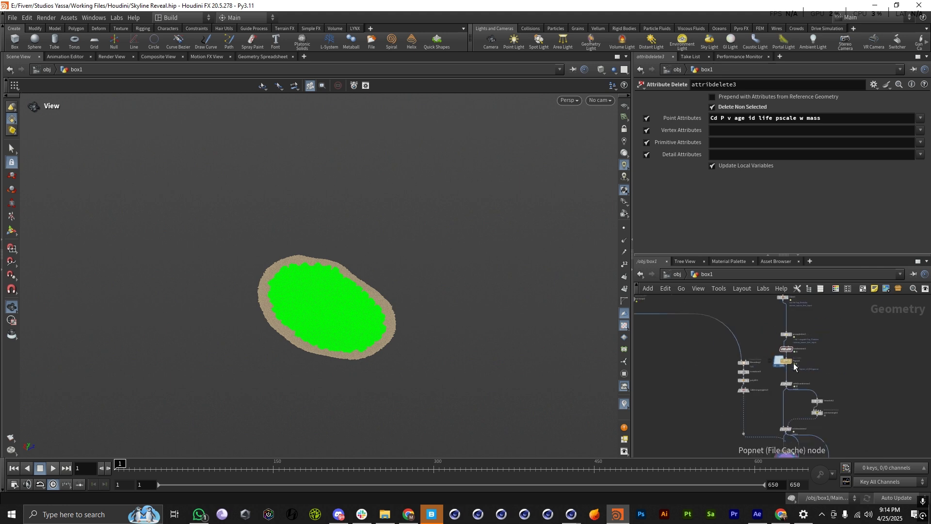
scroll(785, 339, up, 5)
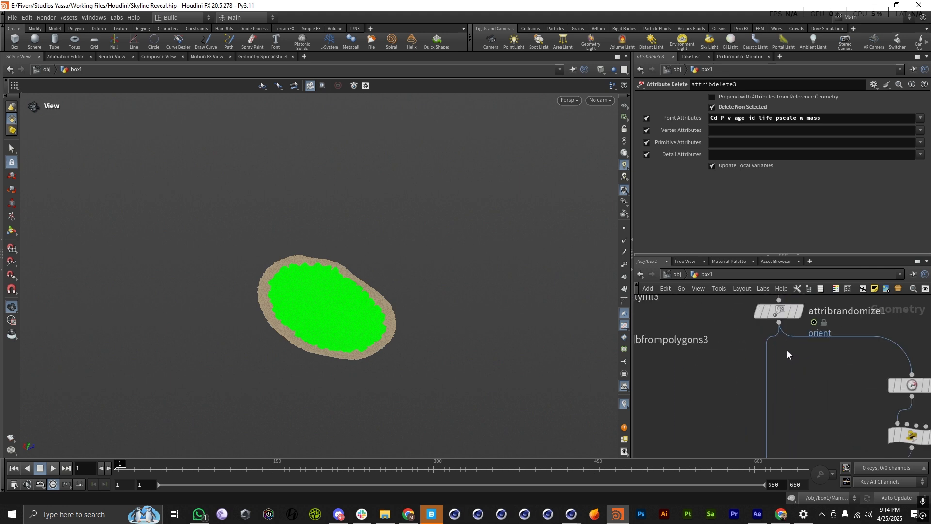
scroll(786, 388, down, 2)
scroll(778, 365, up, 3)
click(778, 365)
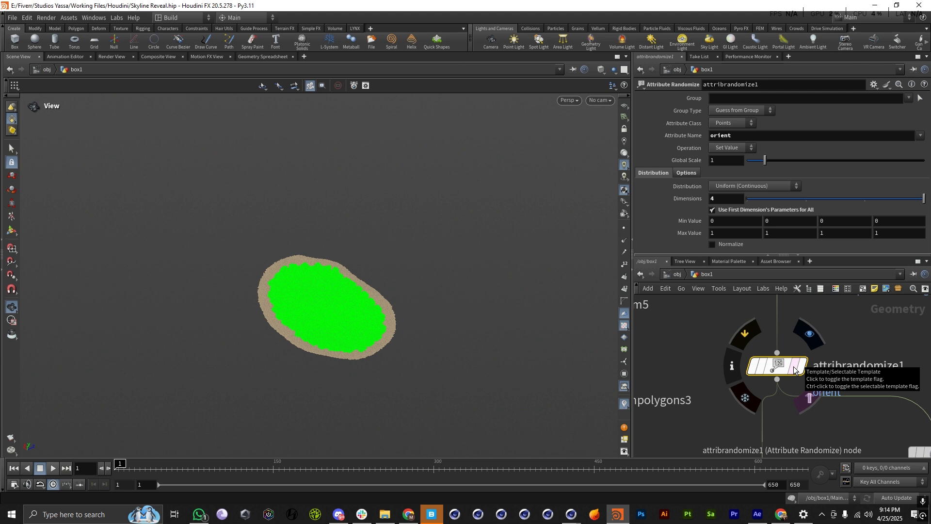
double_click(727, 135)
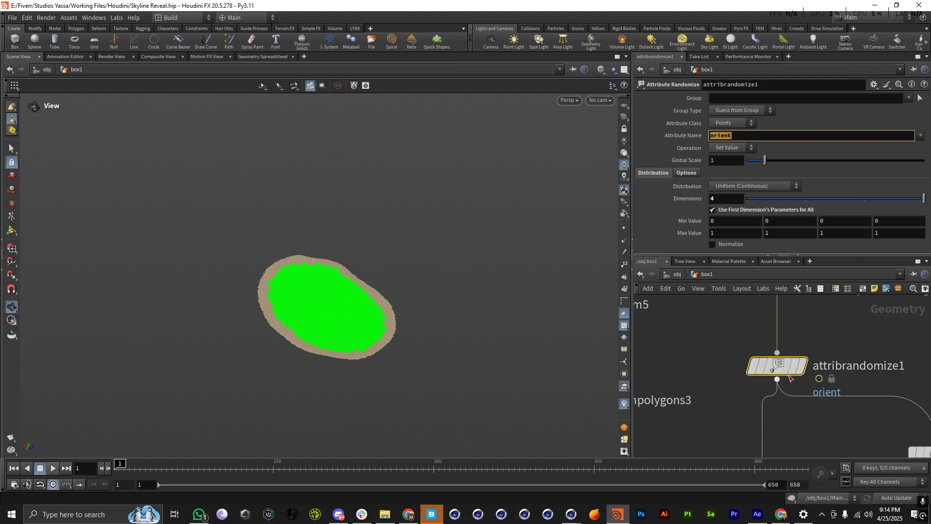
scroll(771, 359, down, 2)
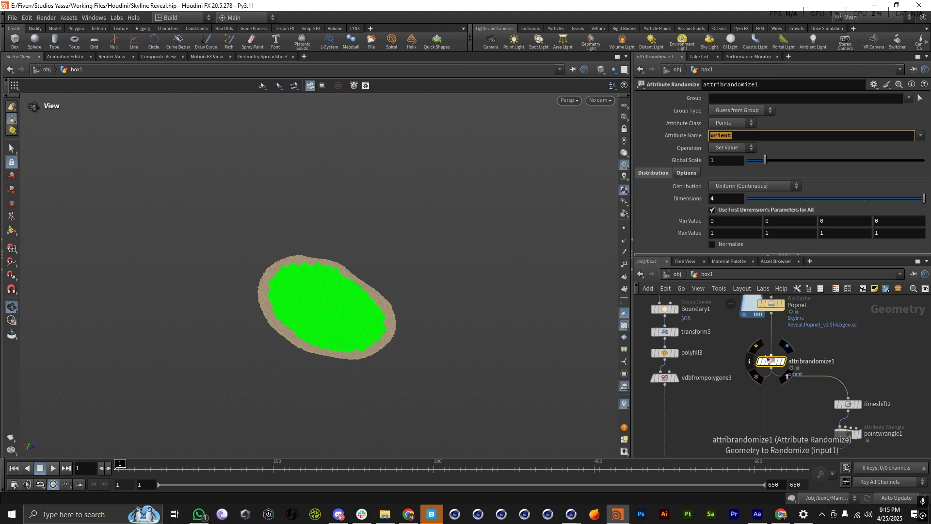
scroll(769, 359, up, 3)
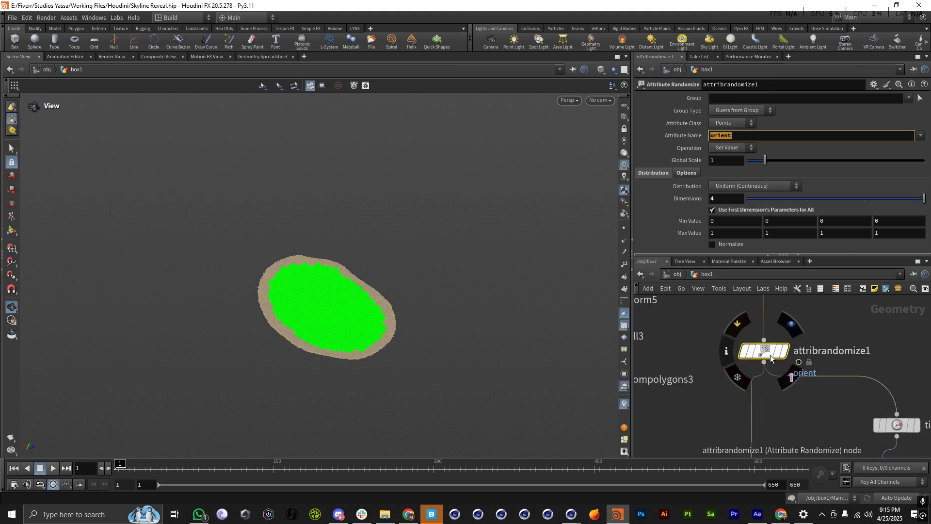
click(771, 359)
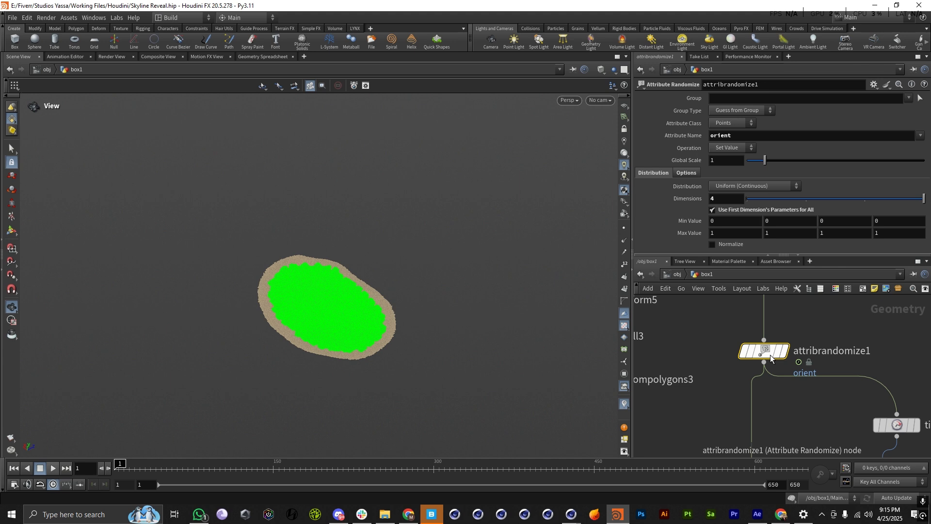
scroll(771, 359, down, 4)
scroll(762, 411, up, 4)
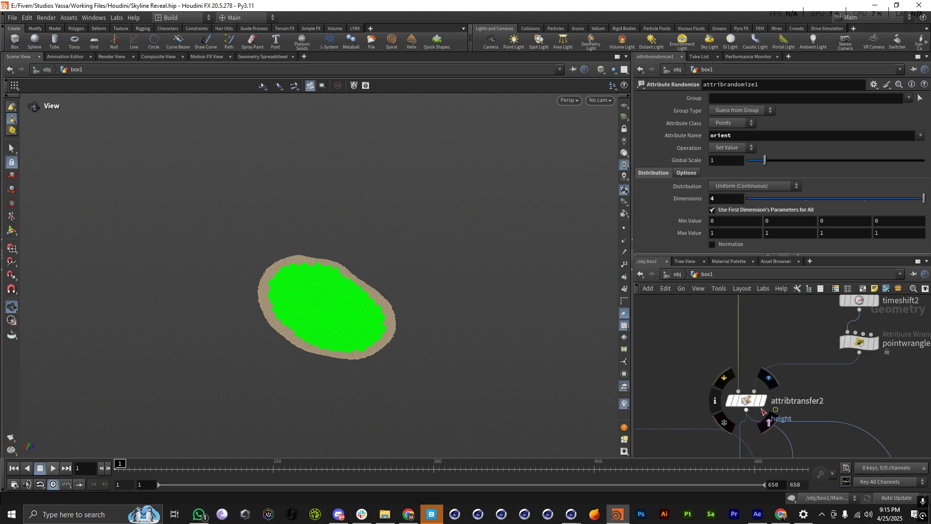
scroll(762, 411, down, 3)
scroll(819, 359, up, 3)
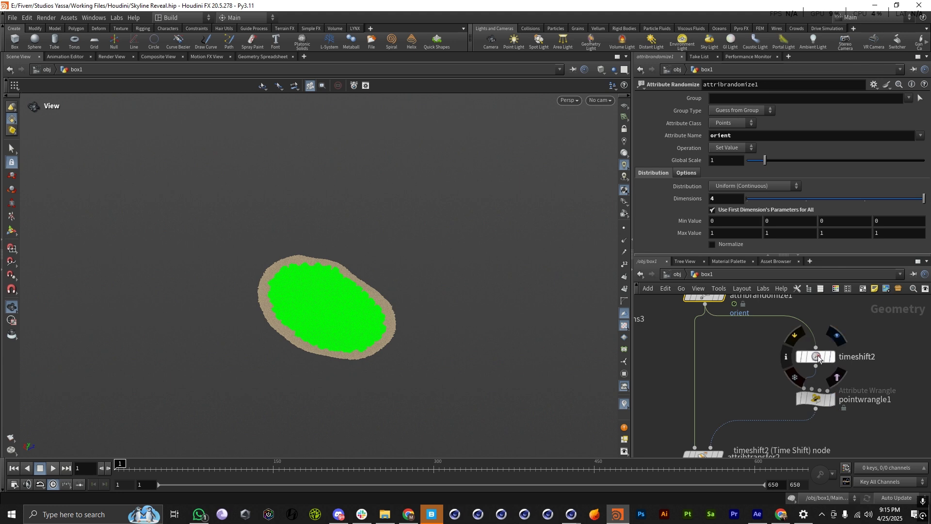
click(815, 399)
drag(727, 162, 638, 165)
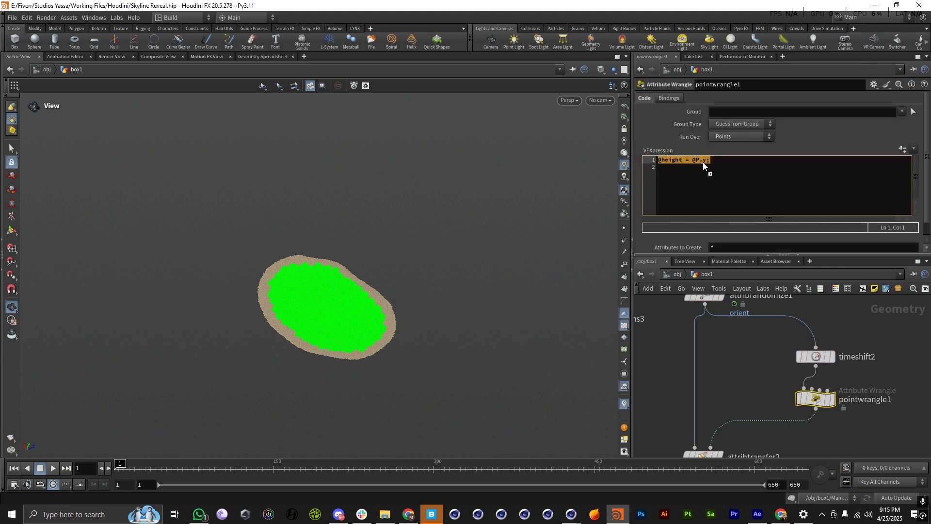
drag(698, 164, 697, 161)
key(ctrl+z)
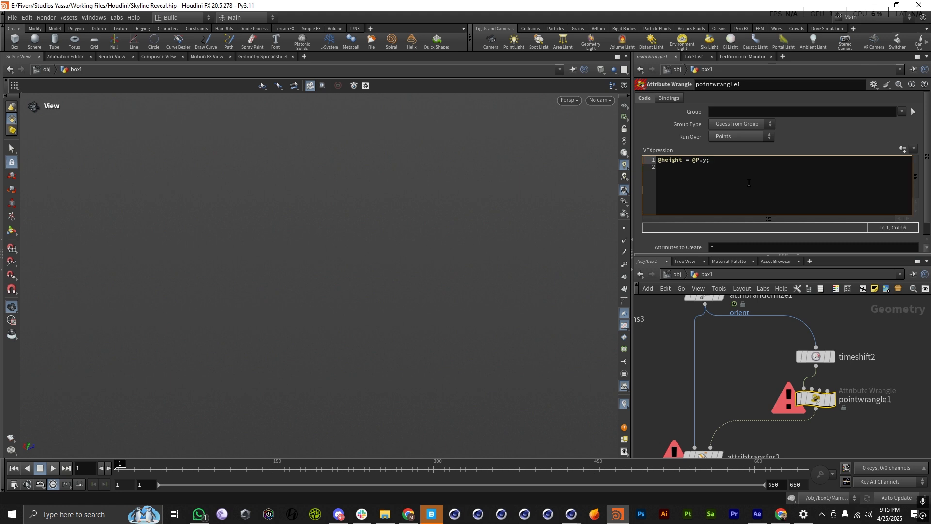
Display pointwrangle1 and attribtransfer2 in turn to compare their particles from a low angle, and inspect the transferred height attribute.
click(828, 401)
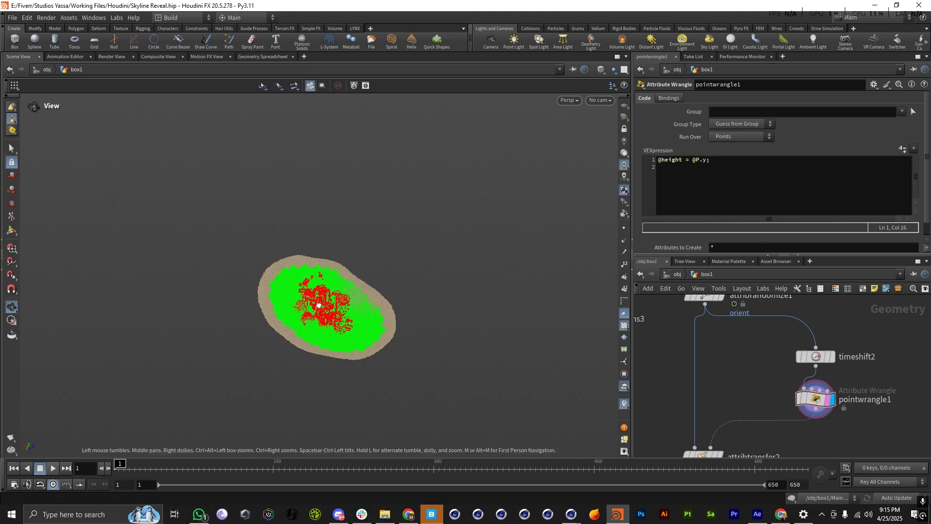
drag(451, 204, 455, 272)
scroll(771, 420, down, 3)
scroll(771, 419, up, 3)
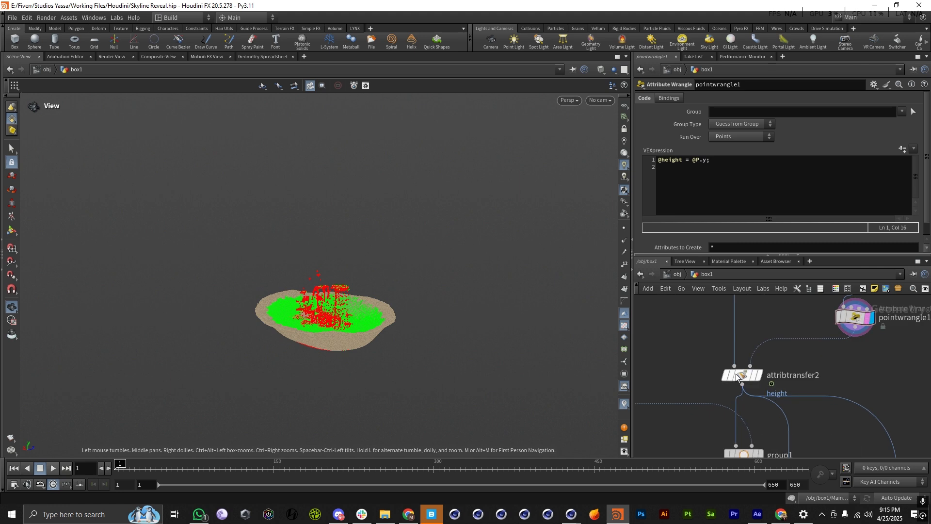
click(751, 377)
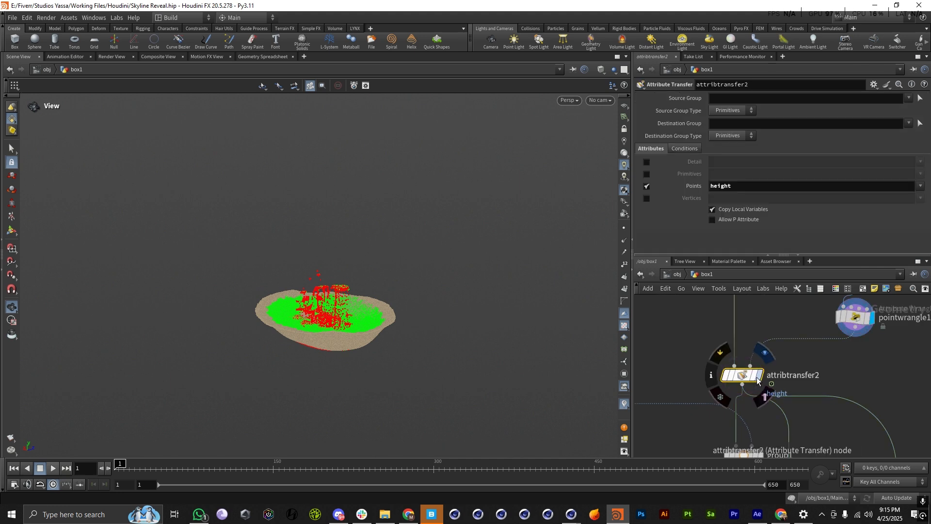
click(764, 395)
drag(357, 364, 329, 374)
scroll(332, 337, up, 3)
scroll(780, 390, down, 5)
scroll(795, 369, up, 3)
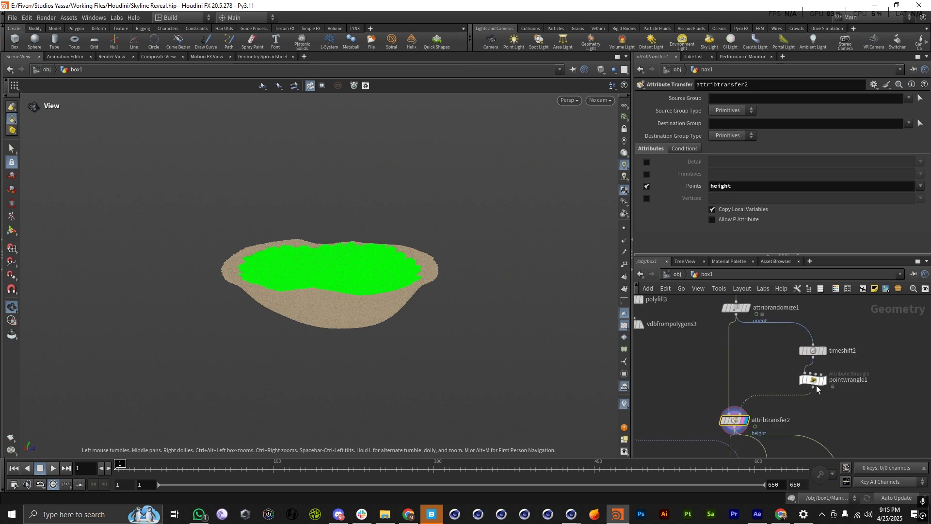
Follow the delete5 branch down to attribute1 and bring up its point attribute renames.
scroll(759, 373, down, 3)
scroll(760, 385, up, 5)
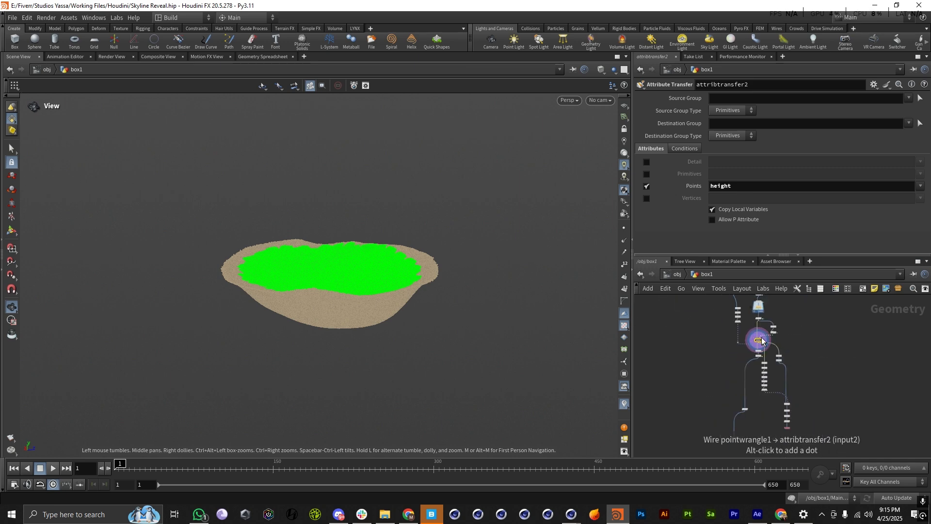
scroll(745, 399, down, 5)
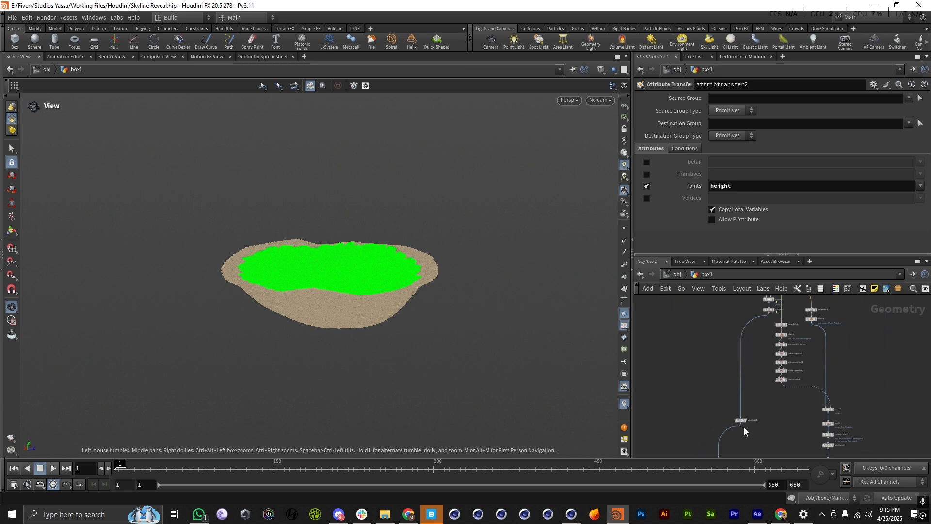
scroll(747, 369, up, 3)
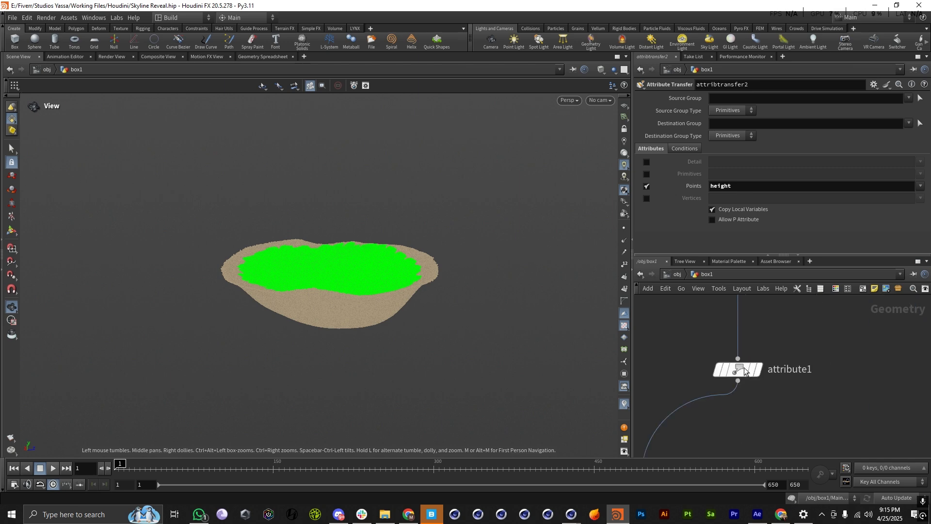
scroll(744, 367, down, 3)
click(740, 391)
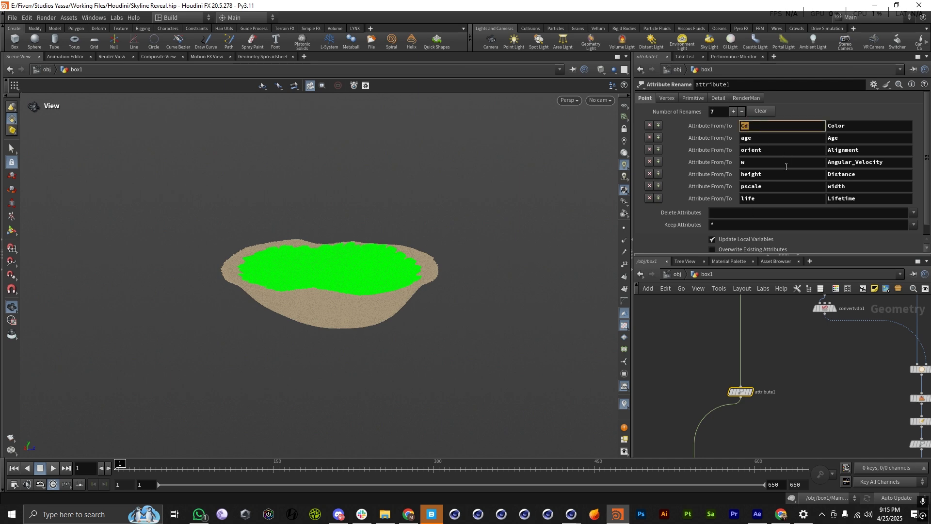
Go through attribute1's rename pairs from Cd to Color down to life to Lifetime, without editing them.
key(Tab)
key(Tab)
key(Tab)
key(Tab)
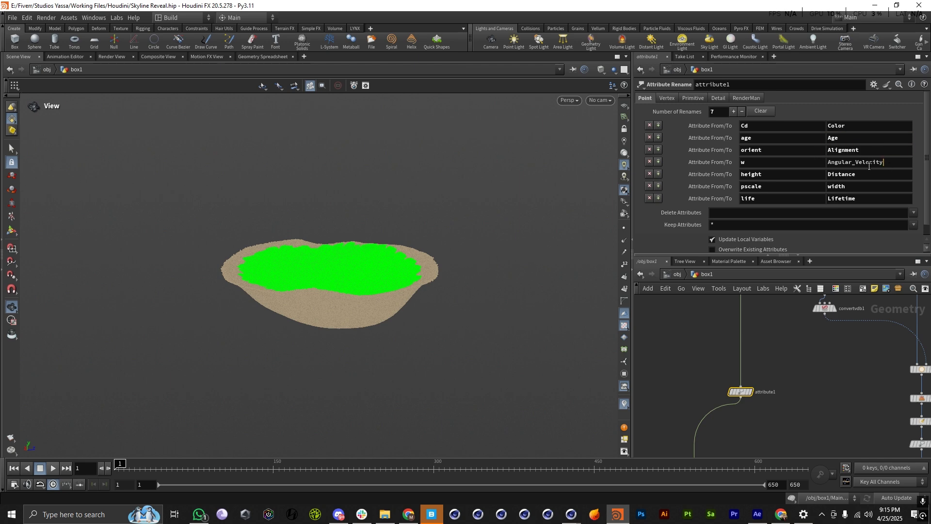
key(Tab)
key(Tab)
key(Tab)
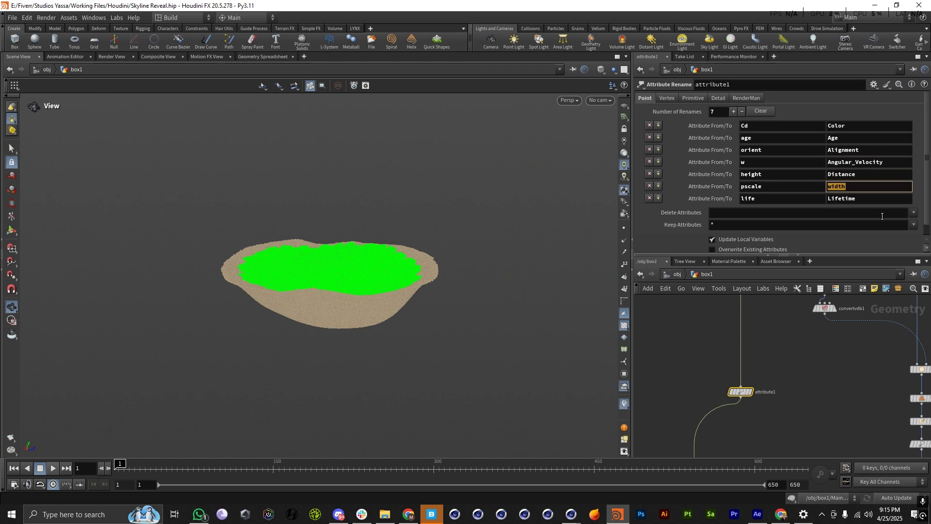
drag(842, 205, 807, 209)
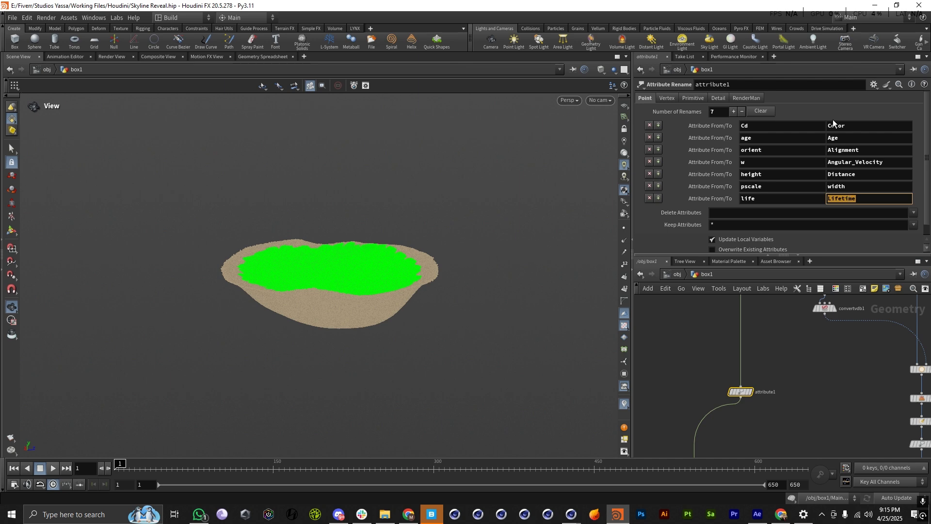
double_click(782, 124)
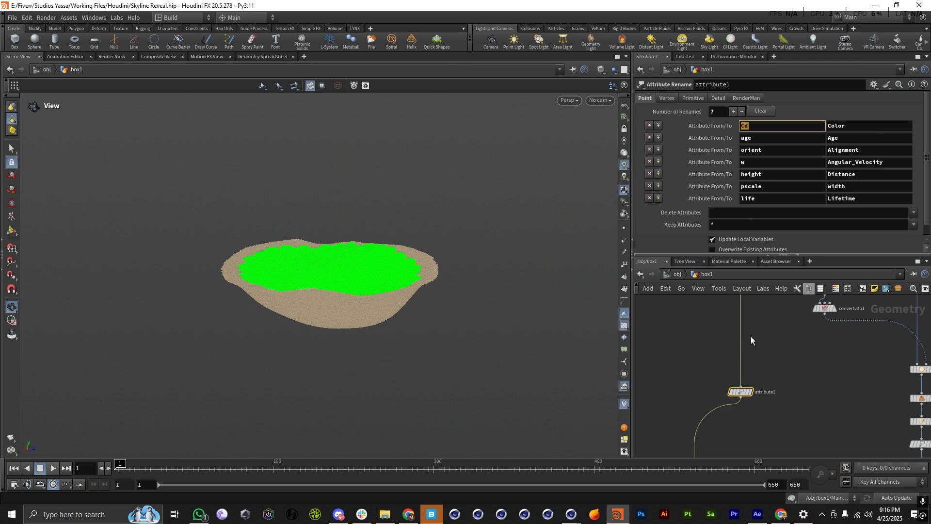
Follow the branch from attribute1 to rop_alembic1 and bring up its Alembic export settings.
scroll(751, 337, down, 4)
scroll(733, 400, up, 4)
click(729, 405)
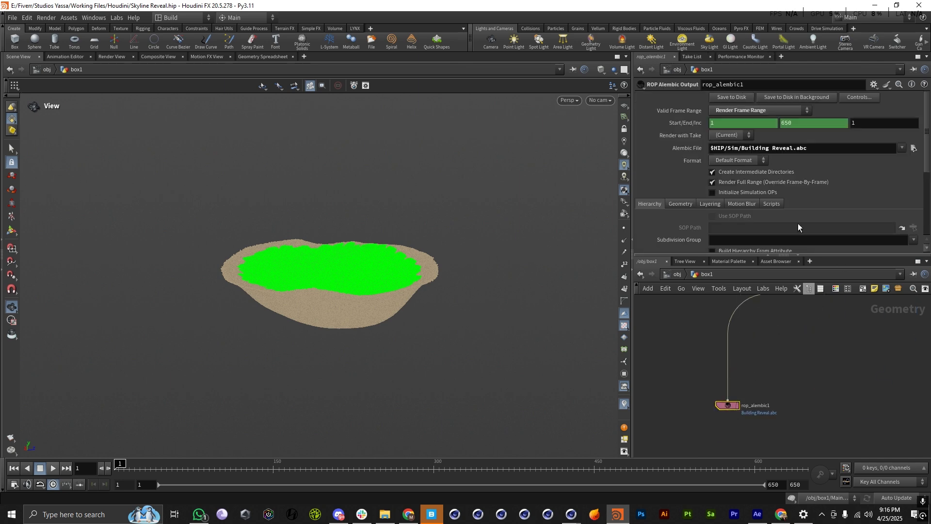
Return to attribute1 and highlight the Age target name in its point attribute renames, without editing it.
scroll(729, 428, down, 4)
scroll(740, 402, up, 4)
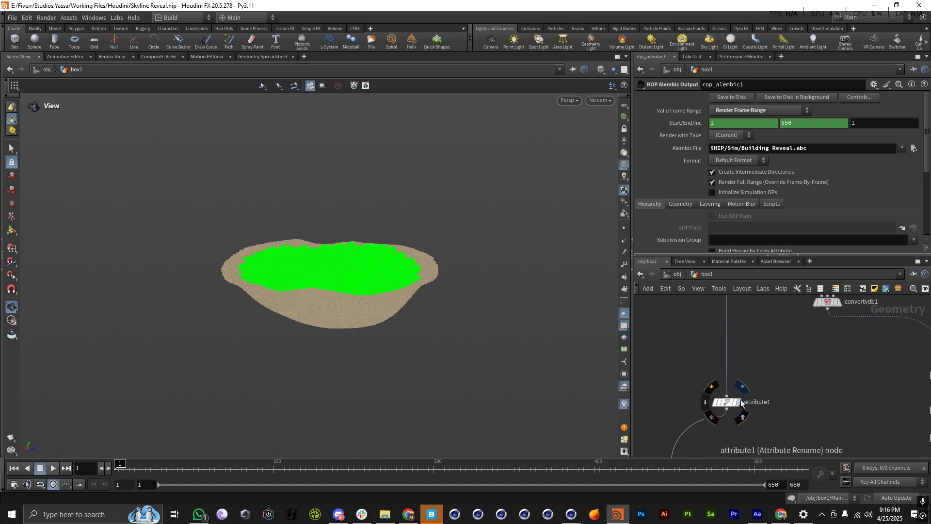
click(729, 402)
click(866, 136)
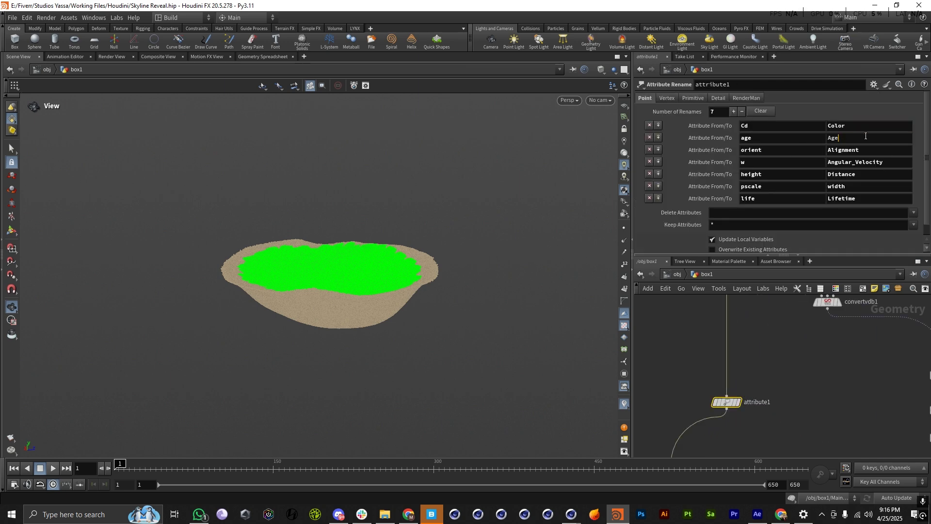
drag(866, 136, 819, 136)
Switch to Cinema 4D and create a new empty project.
mouse_move(571, 514)
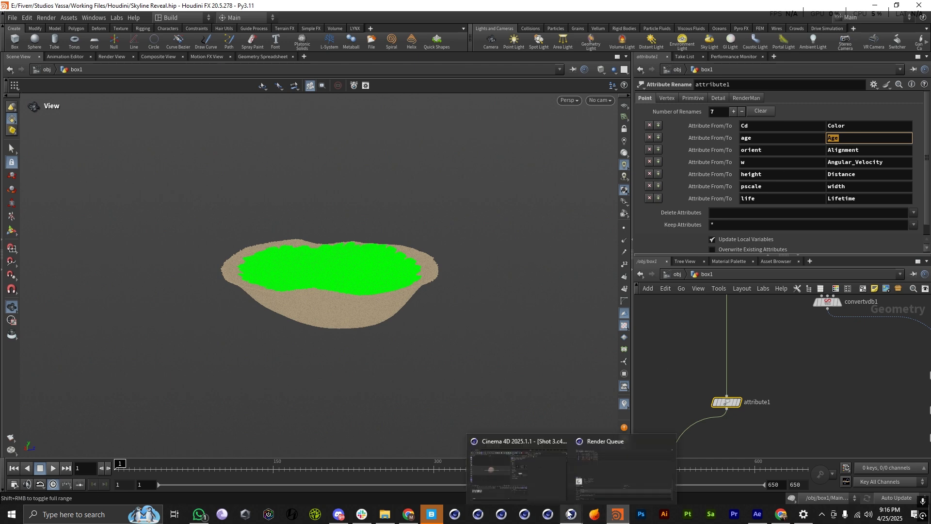
click(503, 478)
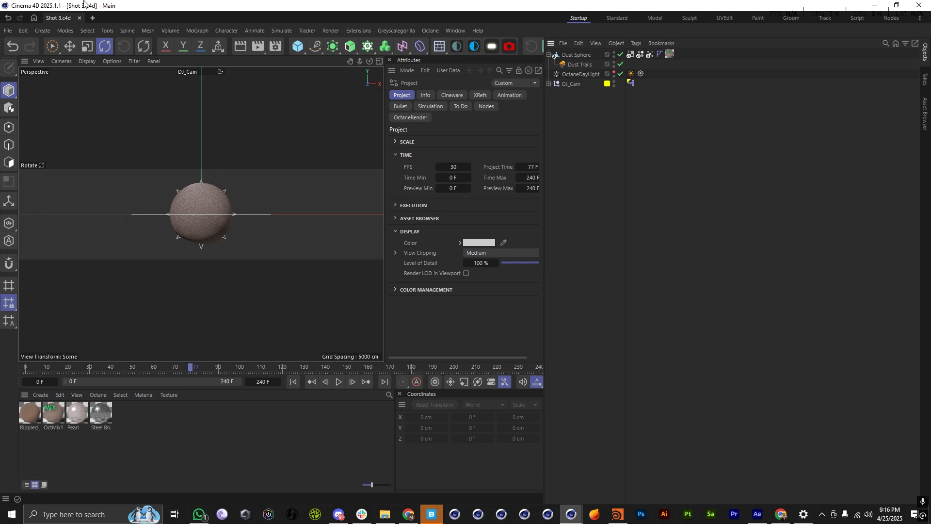
click(92, 19)
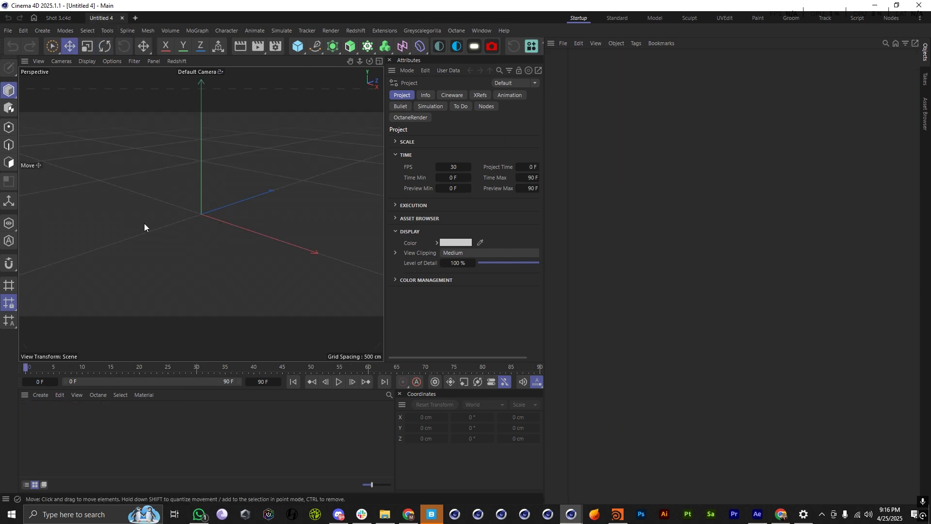
Import Bouncing Balls_Particle Group_v0.abc from the alembic folder under Working Files > C4D, accepting the import settings.
key(ctrl+o)
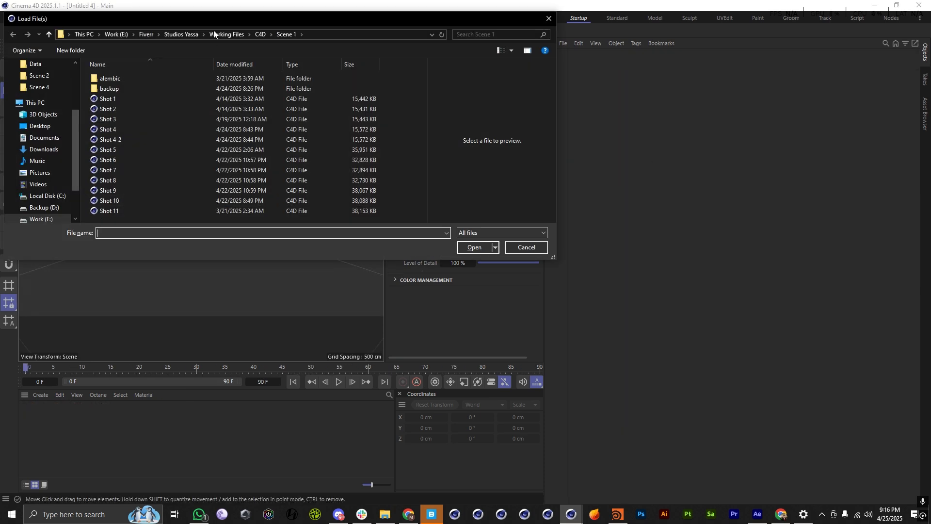
click(148, 34)
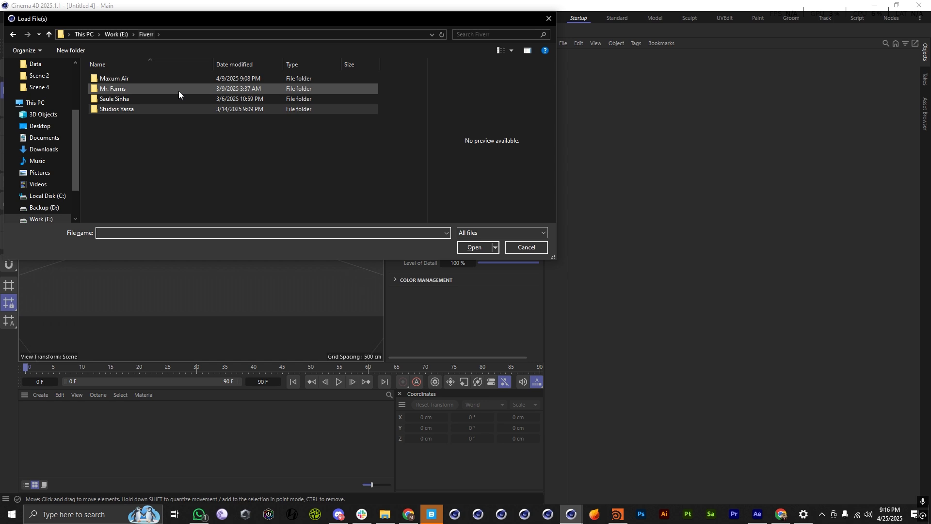
double_click(120, 109)
double_click(120, 110)
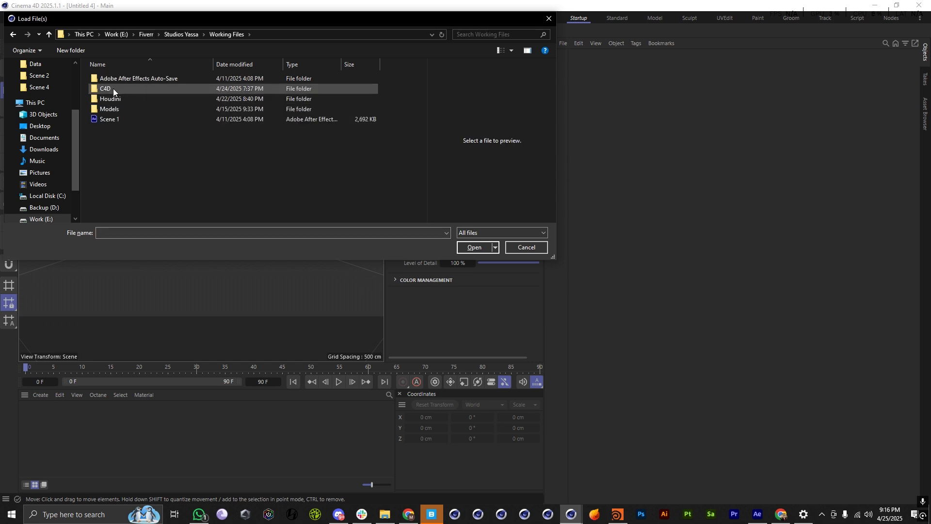
double_click(112, 89)
double_click(118, 79)
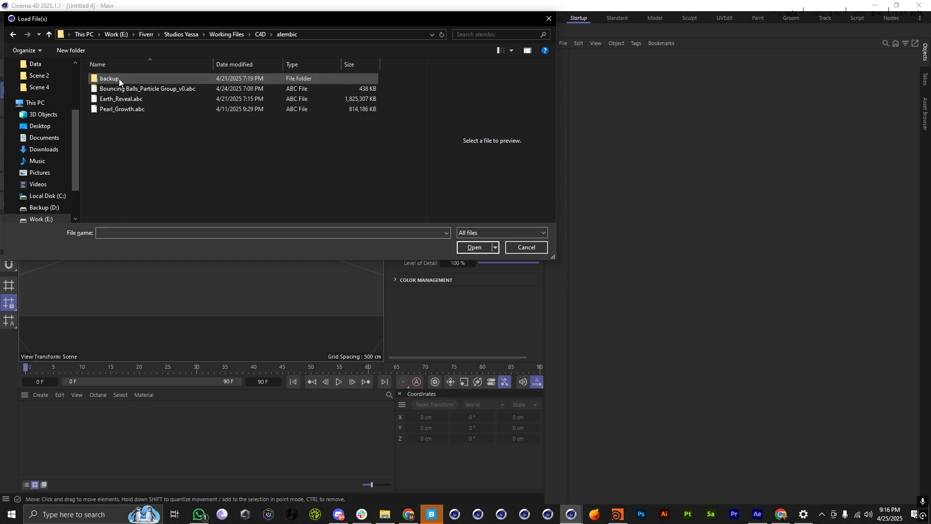
double_click(163, 88)
click(199, 256)
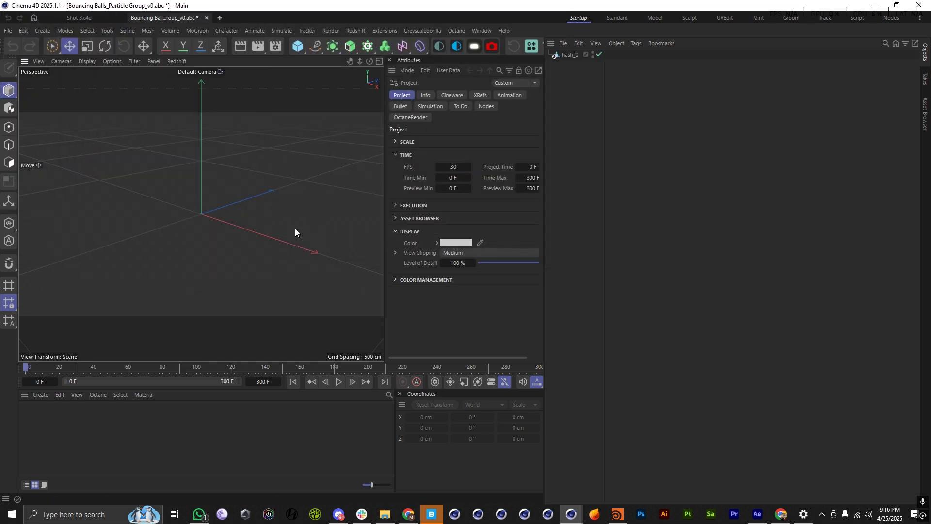
Scrub the timeline to frame 59 and examine the imported particles up close.
drag(26, 370, 127, 370)
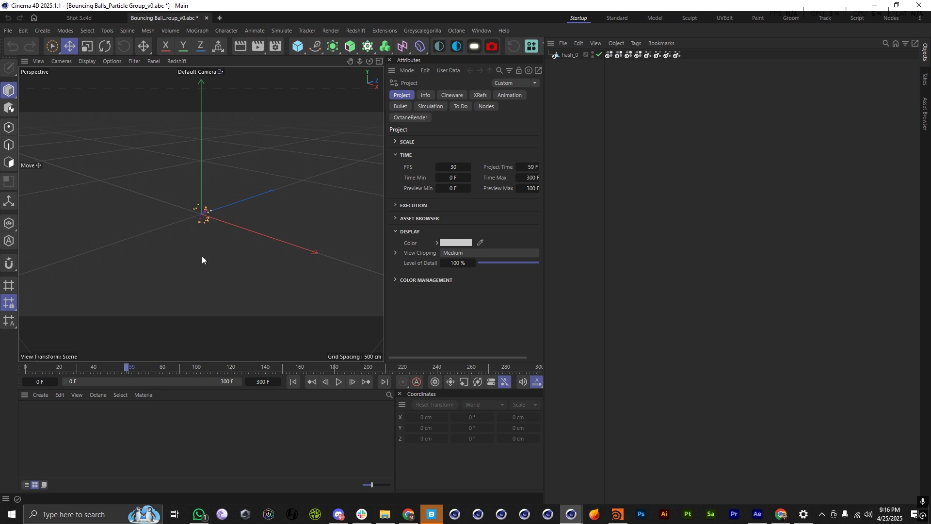
alt+right_drag(207, 210, 185, 231)
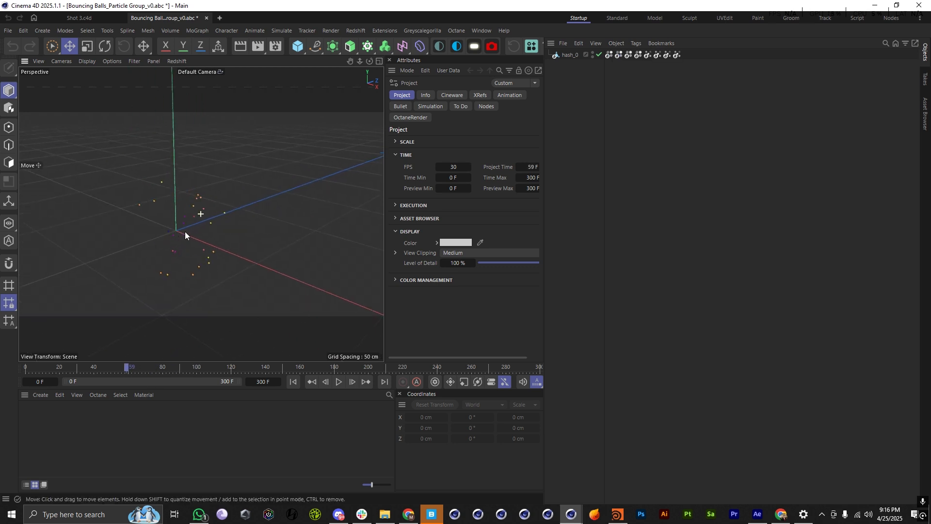
alt+drag(185, 232, 217, 221)
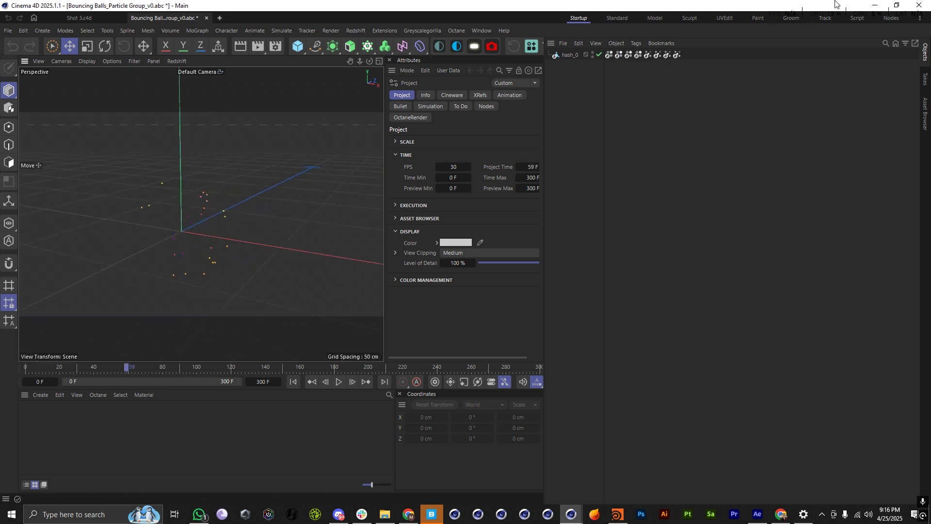
Examine the row of attribute tags on hash_0 and leave them deselected.
drag(720, 63, 600, 55)
click(743, 143)
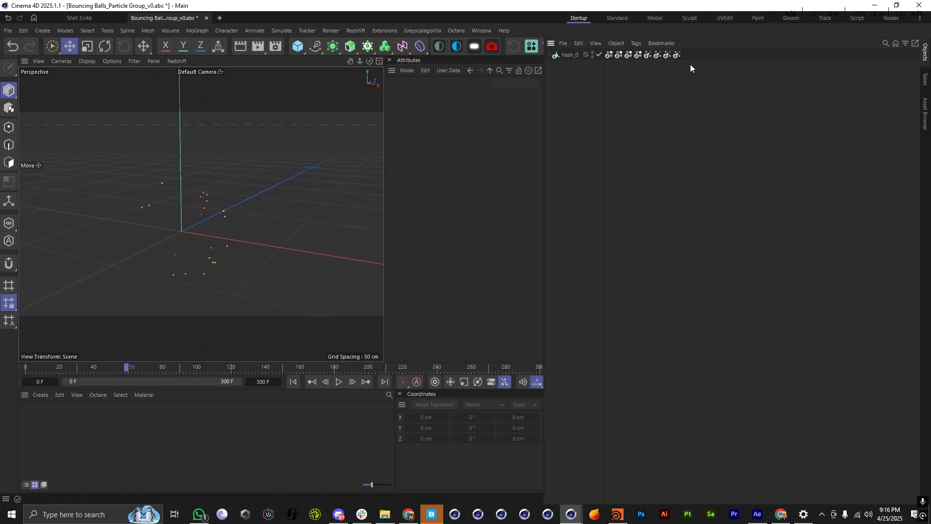
drag(698, 63, 606, 54)
click(553, 56)
click(775, 214)
Add a Cloner and a Sphere to the scene and make the Sphere a child of the Cloner.
key(shift+c)
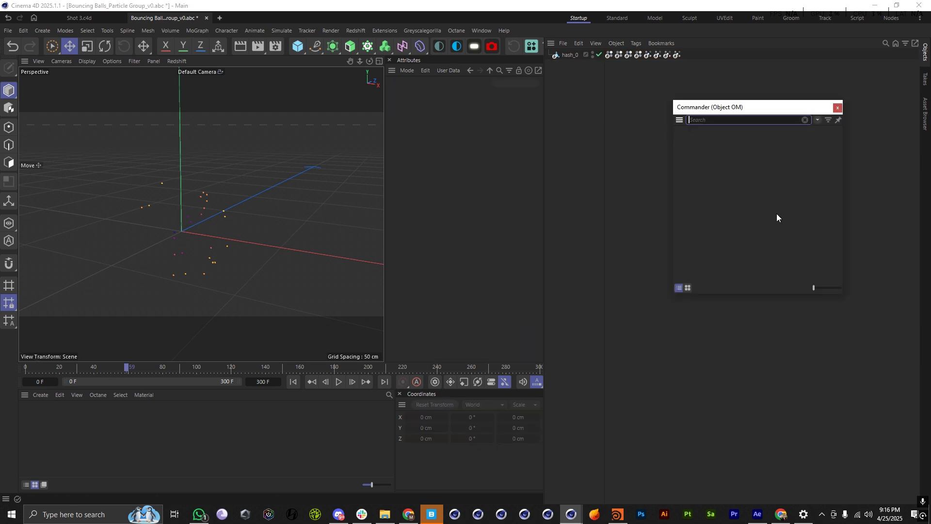
text(CLoner)
key(Return)
key(shift+c)
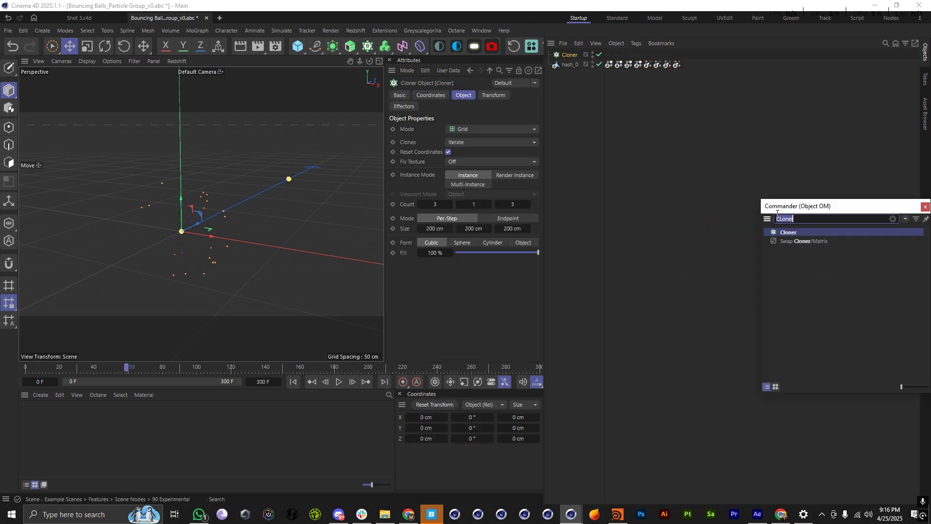
text(Spr)
key(Return)
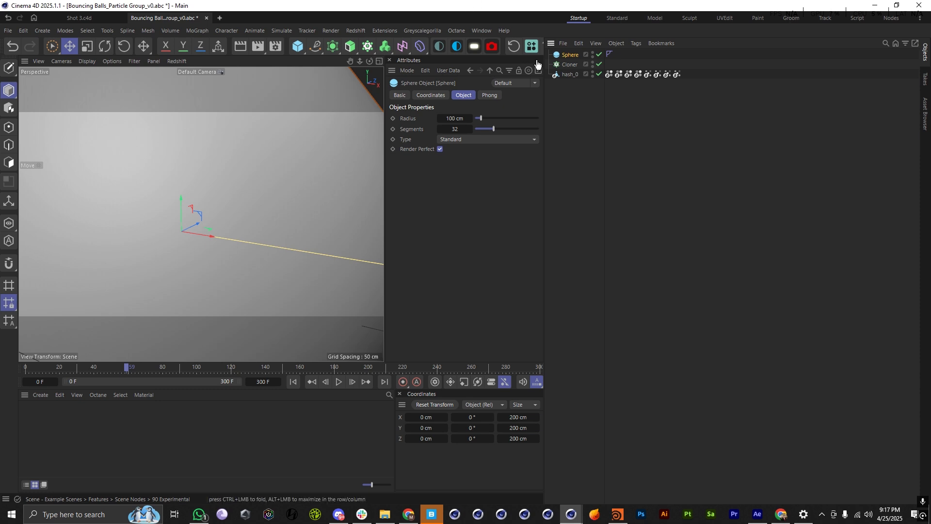
drag(570, 55, 572, 64)
Set the Sphere's radius to 10 cm.
click(438, 95)
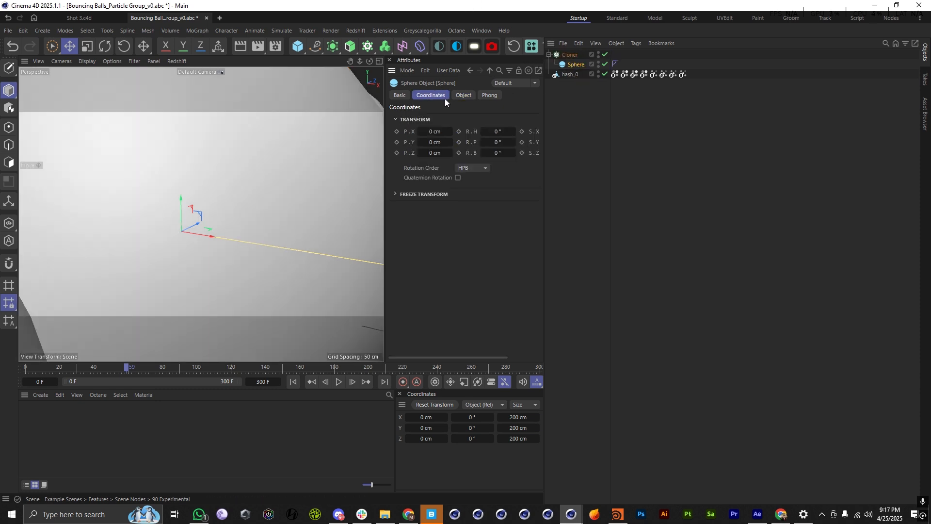
click(464, 95)
click(454, 129)
click(457, 118)
text(10)
key(Return)
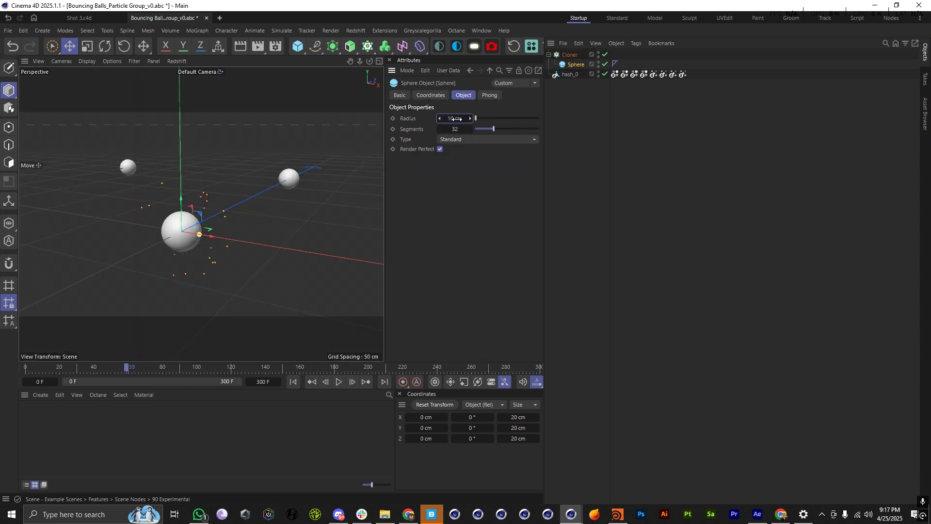
Set the Cloner's mode to Object and its instance mode to Multi-Instance.
click(569, 55)
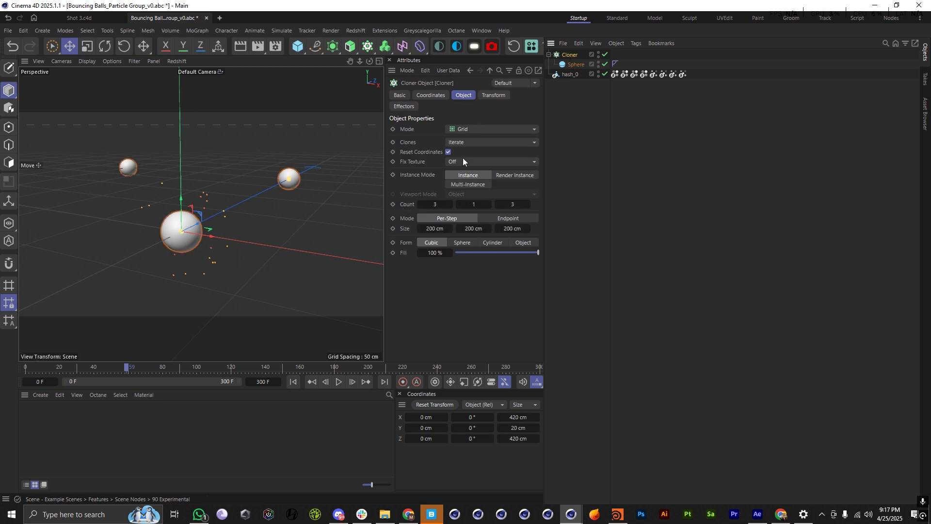
click(466, 129)
click(465, 141)
click(476, 185)
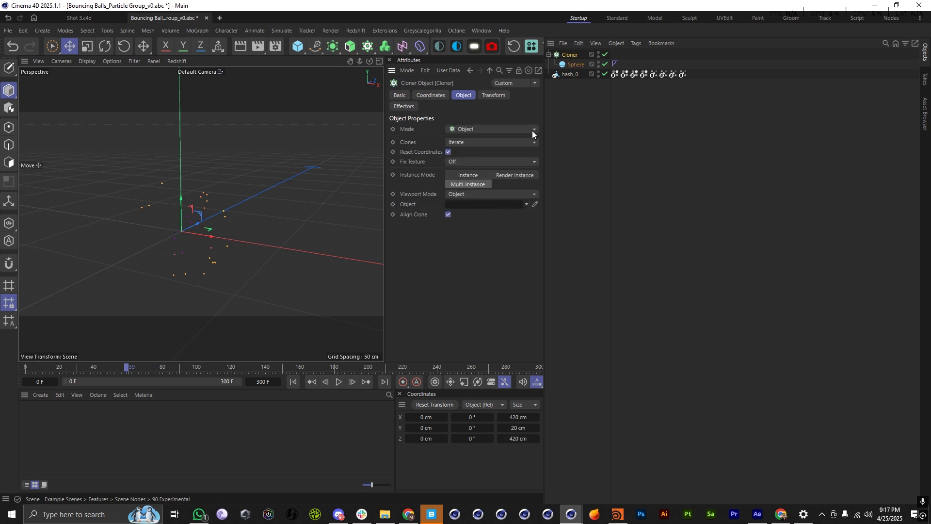
Try to distribute the Cloner's spheres on hash_0 and check hash_0's Alembic object properties.
drag(569, 56, 463, 206)
drag(568, 75, 479, 209)
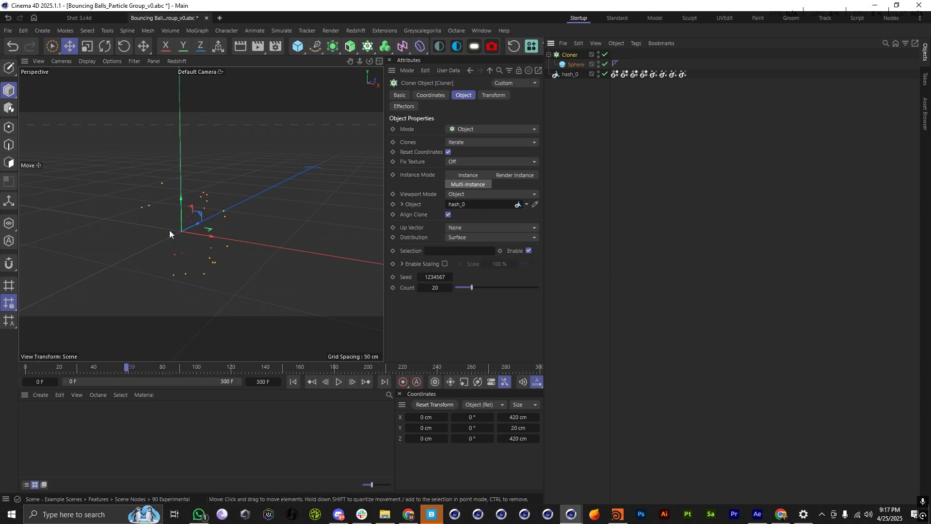
alt+drag(308, 230, 252, 236)
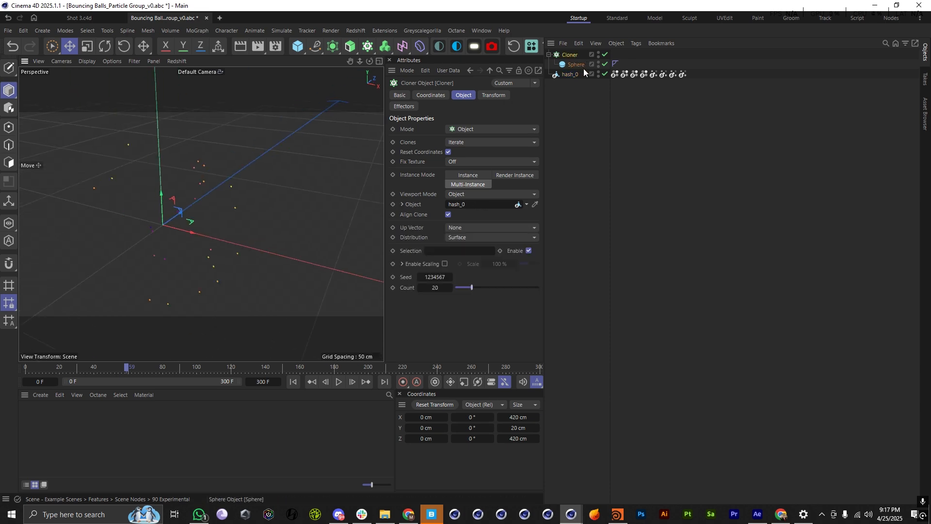
click(575, 76)
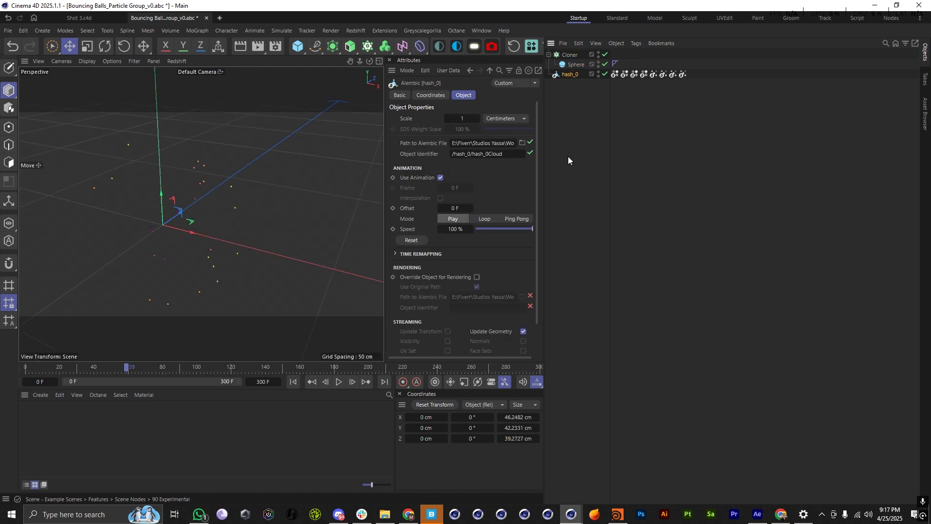
Load Bouncing Balls_Particle Group_v0.abc from the alembic folder into the scene again, with its points imported As Particle Group.
key(ctrl+o)
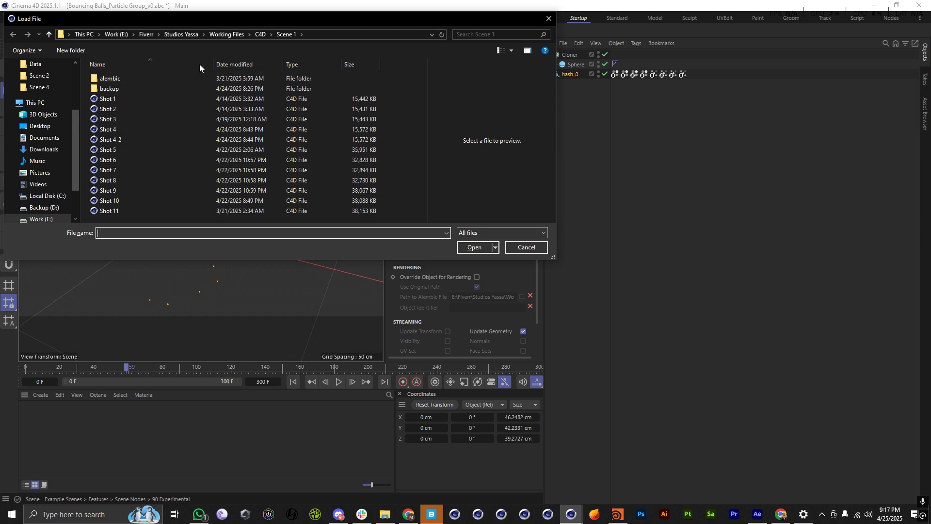
click(261, 34)
double_click(146, 78)
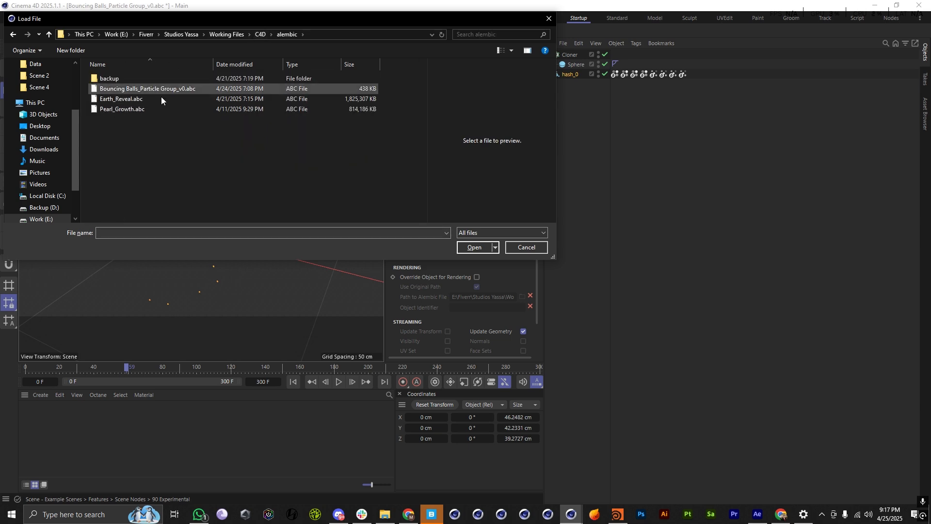
double_click(133, 87)
click(553, 124)
click(543, 164)
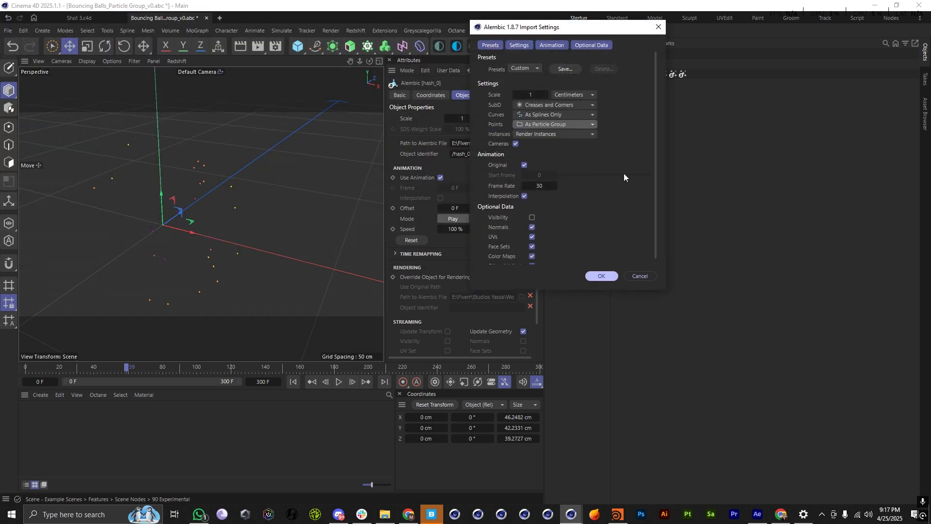
click(601, 275)
Link the imported particle group as the Cloner's object and delete the hash_0 Alembic object.
click(570, 64)
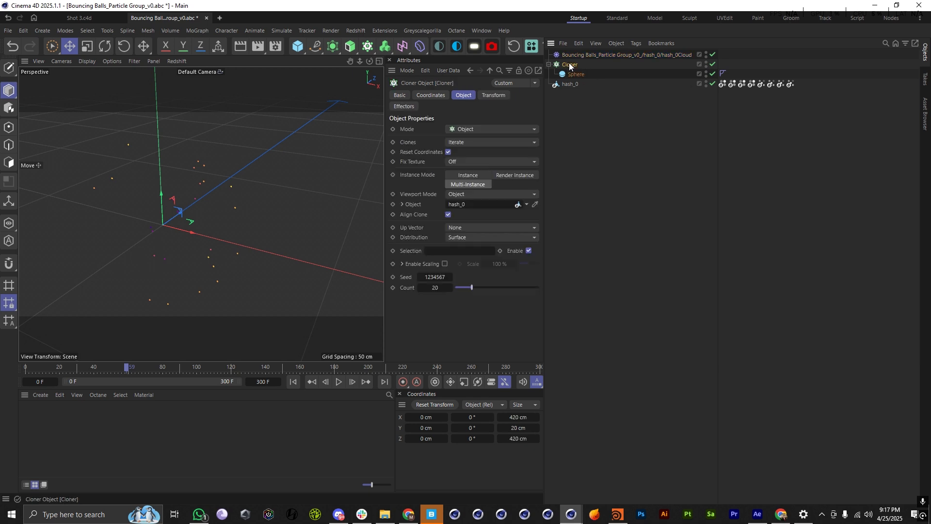
mouse_move(616, 55)
mouse_down()
mouse_move(606, 89)
mouse_move(469, 251)
mouse_move(478, 204)
mouse_up()
click(576, 83)
key(Delete)
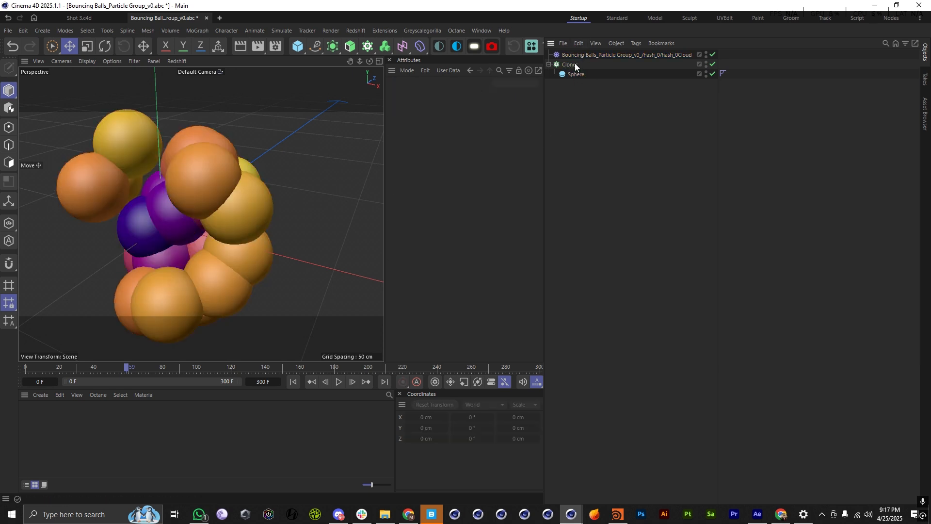
Bring up the particle group's Draw settings and examine the coloured sphere clones from several angles.
click(577, 55)
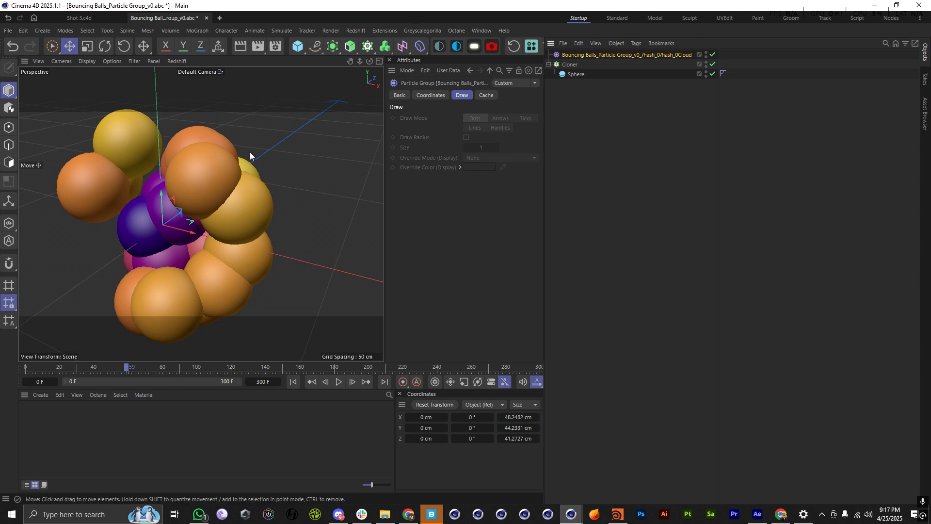
alt+drag(249, 152, 192, 246)
alt+right_drag(192, 246, 240, 220)
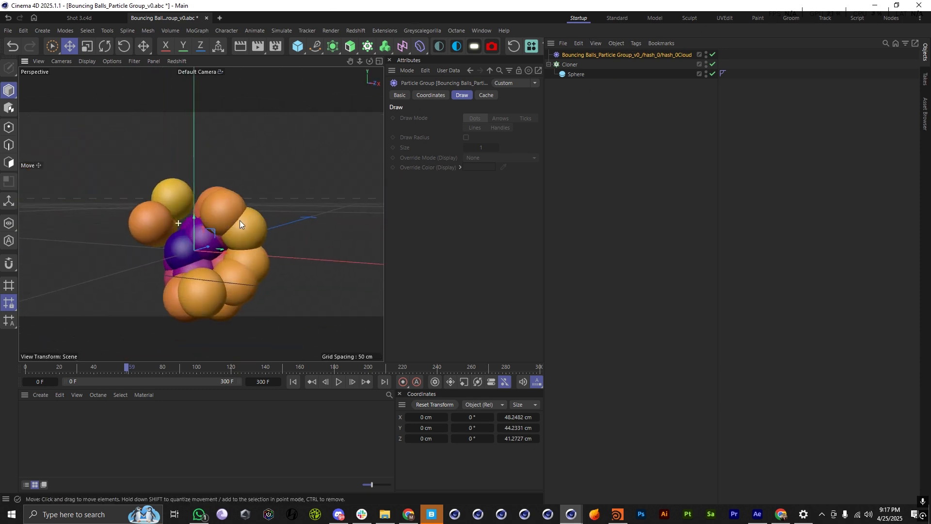
alt+drag(239, 220, 176, 232)
mouse_move(177, 236)
alt+right_down()
mouse_move(218, 235)
mouse_move(177, 249)
alt+right_up()
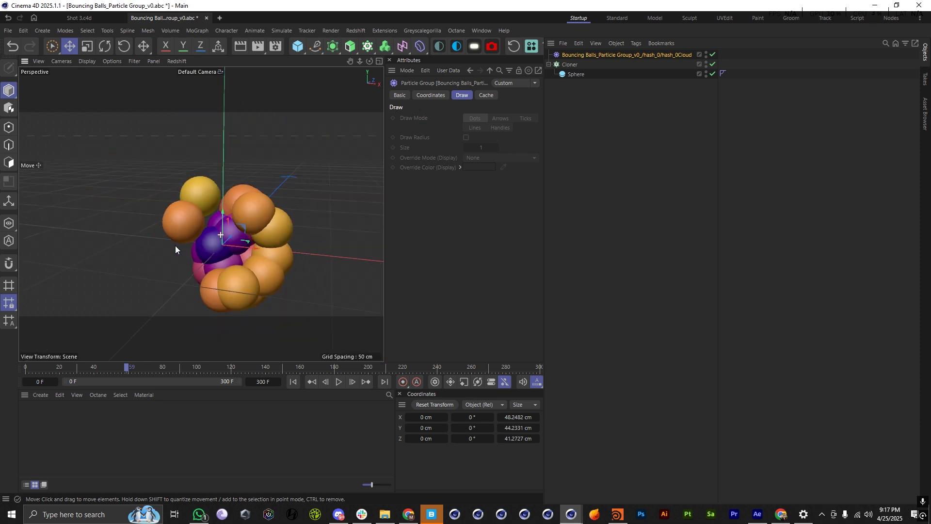
alt+drag(177, 250, 208, 243)
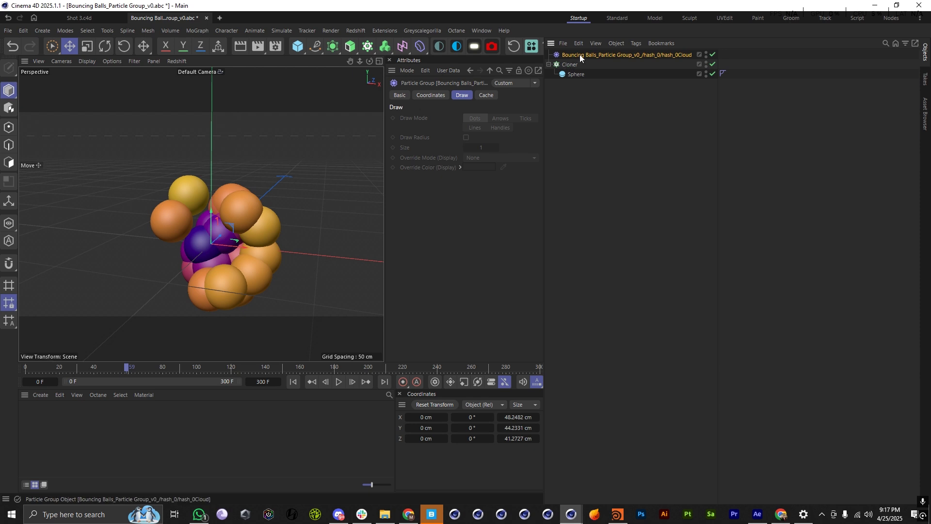
Add a Random effector to the Cloner.
key(shift+c)
key(Escape)
click(570, 64)
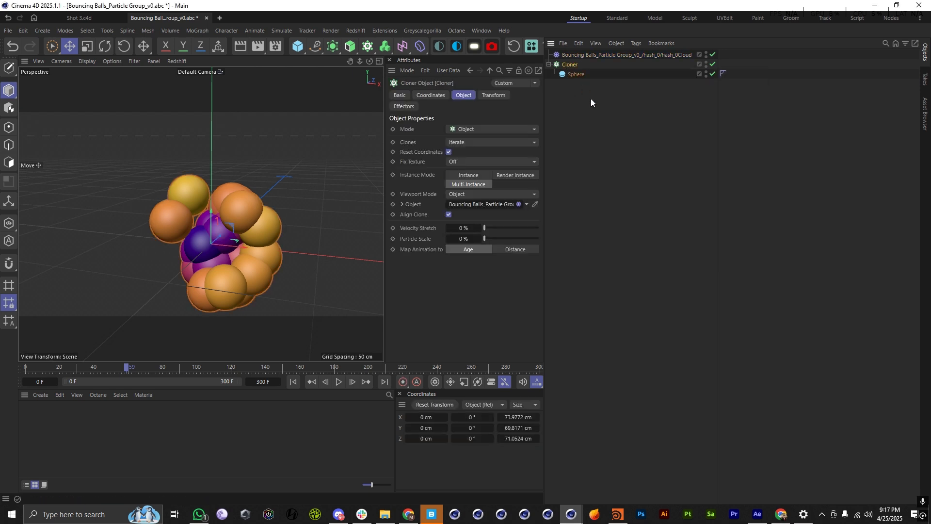
key(shift+c)
text(Rand)
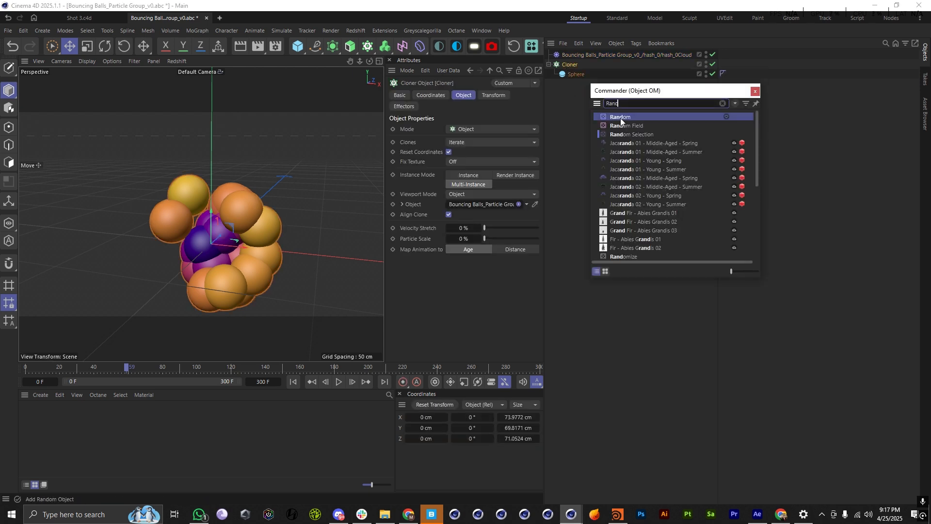
click(624, 118)
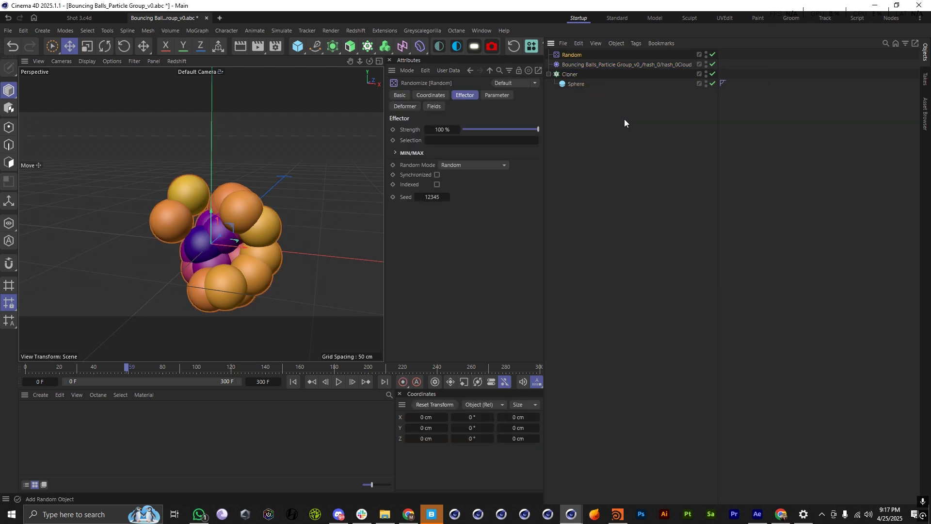
Turn off the Random effector's position and enable uniform, absolute scaling with a Scale of 0.25.
click(489, 95)
click(448, 163)
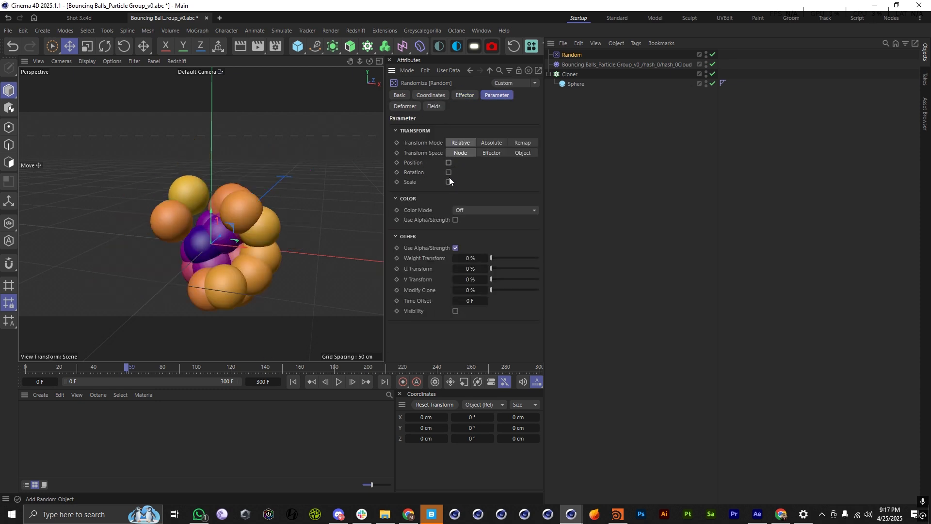
click(449, 182)
click(449, 191)
click(449, 202)
click(463, 212)
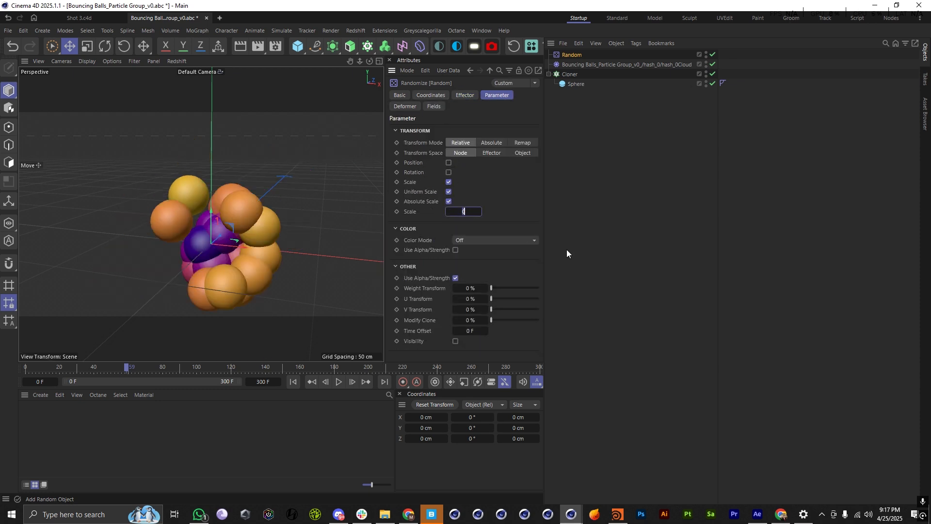
text(0.25)
key(Return)
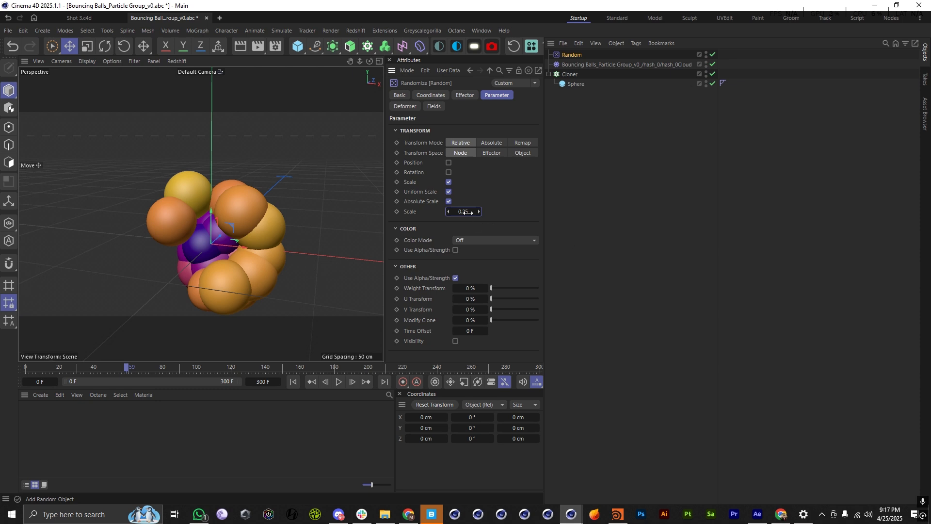
Set the cloned sphere's radius to 1 cm.
click(576, 84)
click(459, 120)
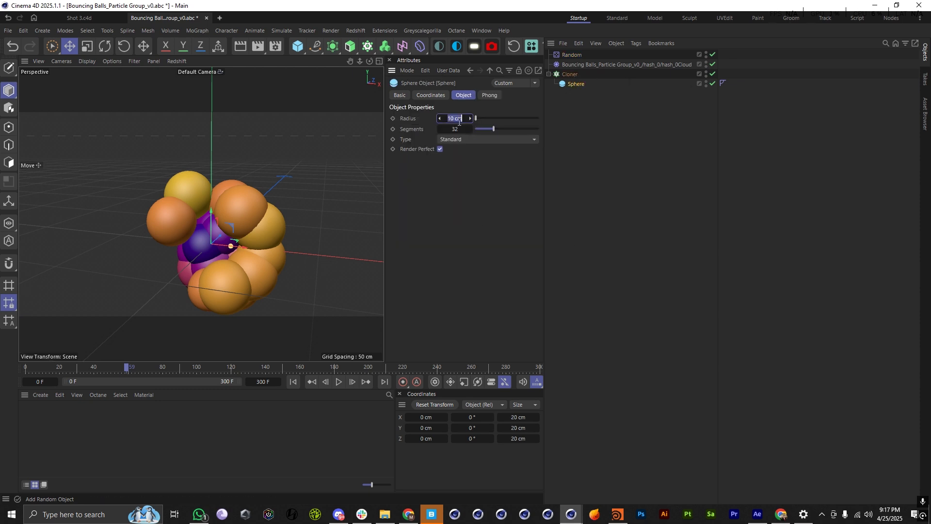
text(1)
key(Return)
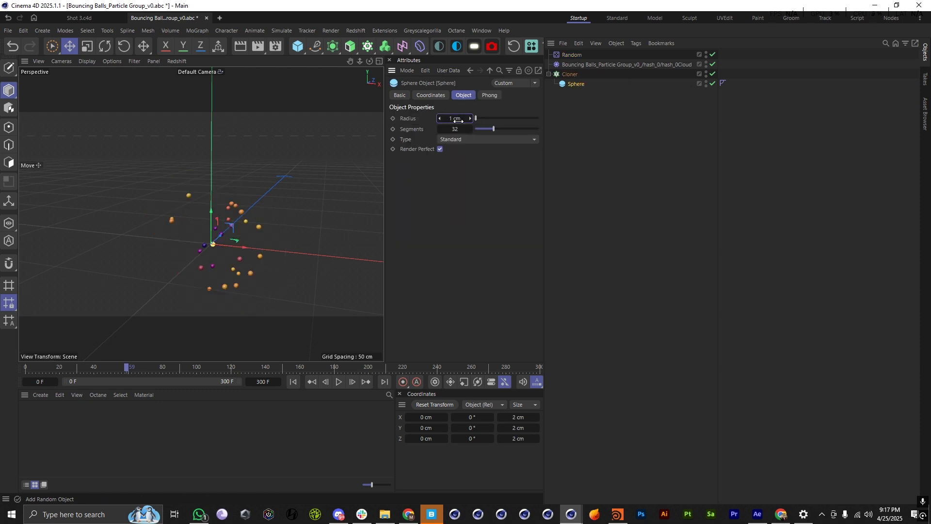
Set the Random effector's Scale to 1.
click(568, 57)
click(463, 212)
text(1)
key(Return)
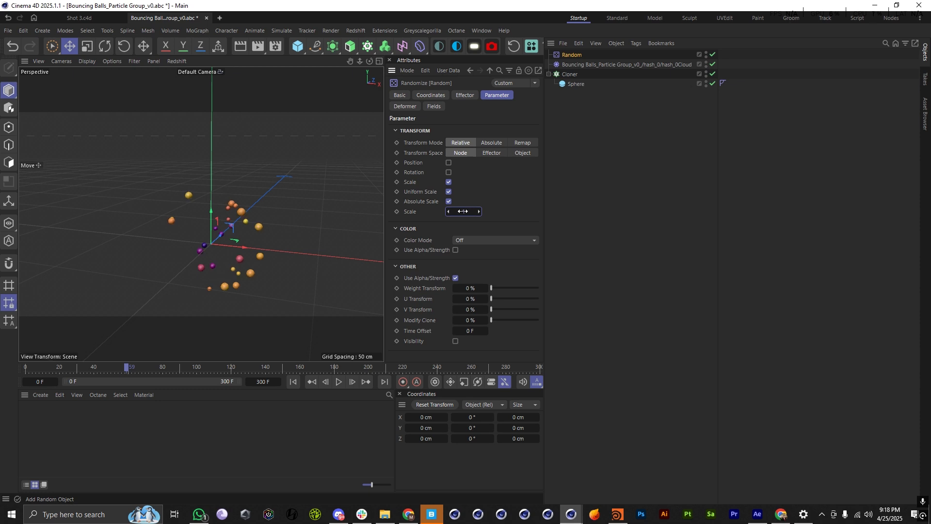
Scrub through the animation and examine the size variation of the sphere clones from several angles.
alt+drag(244, 257, 248, 247)
drag(123, 361, 476, 368)
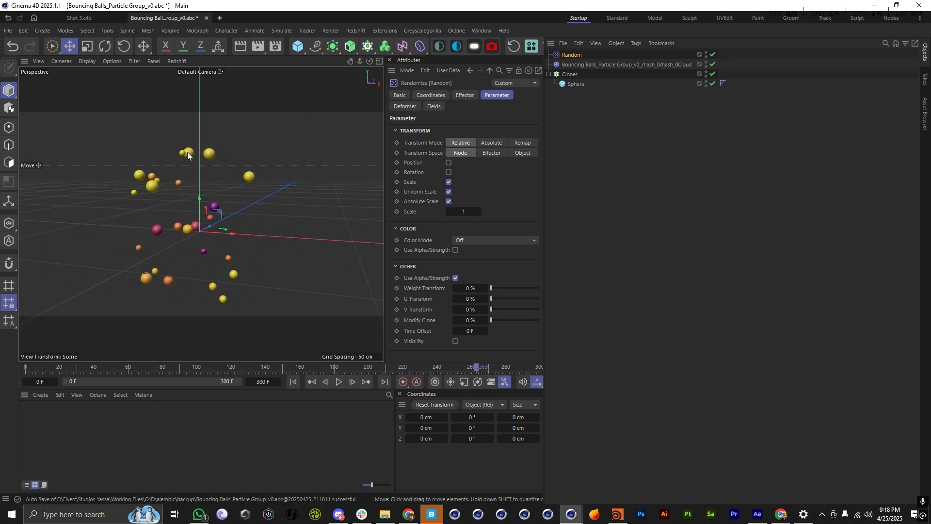
alt+drag(187, 152, 364, 326)
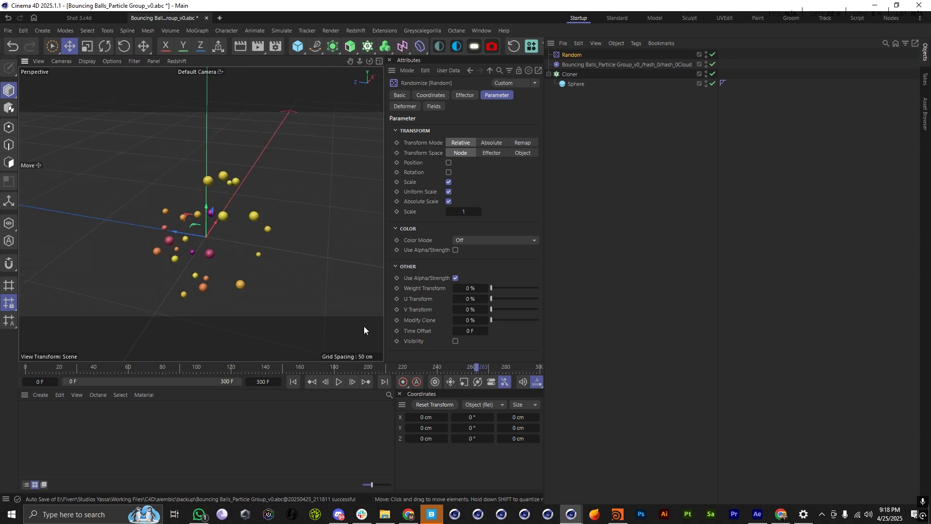
mouse_move(456, 366)
mouse_down()
mouse_move(424, 368)
mouse_move(440, 367)
mouse_up()
alt+drag(211, 196, 75, 194)
alt+right_drag(130, 191, 220, 193)
alt+drag(213, 190, 111, 156)
alt+right_drag(111, 156, 219, 210)
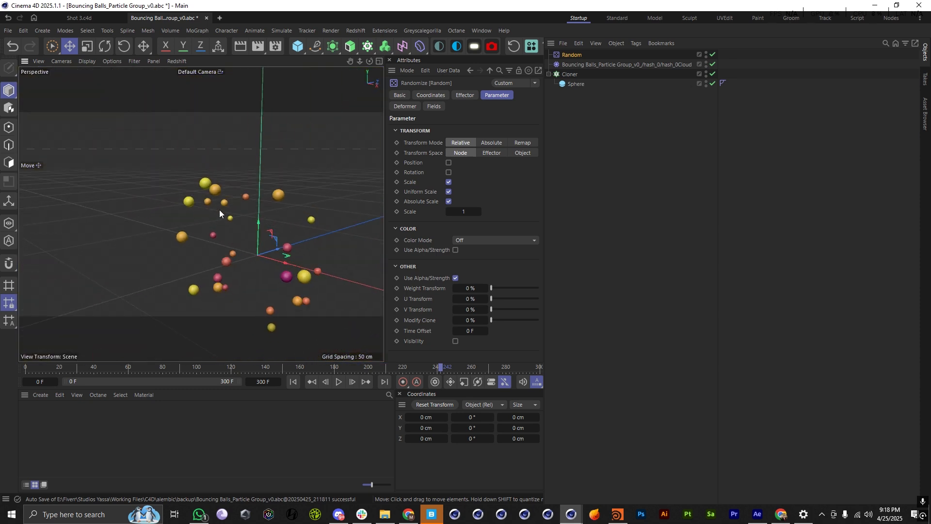
Delete the Random effector and set the Cloner's Particle Scale to 100 %.
key(Delete)
click(571, 55)
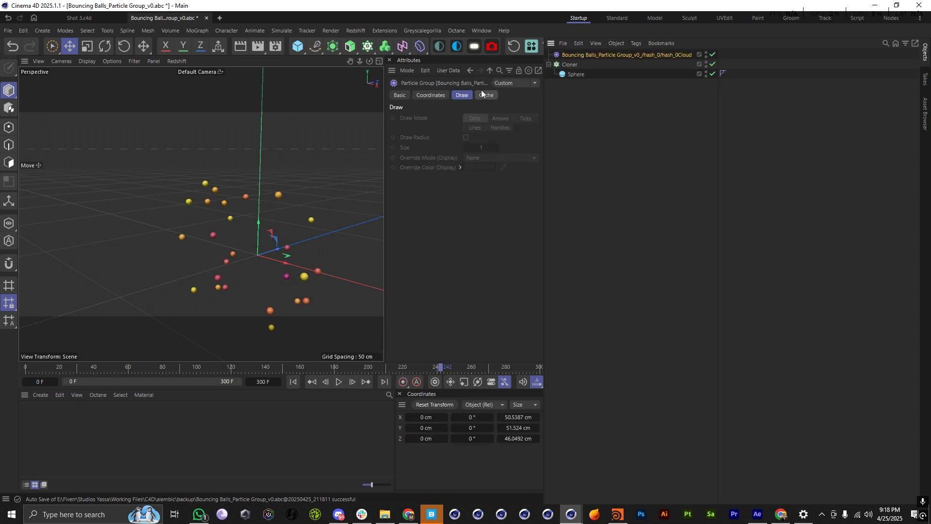
click(564, 65)
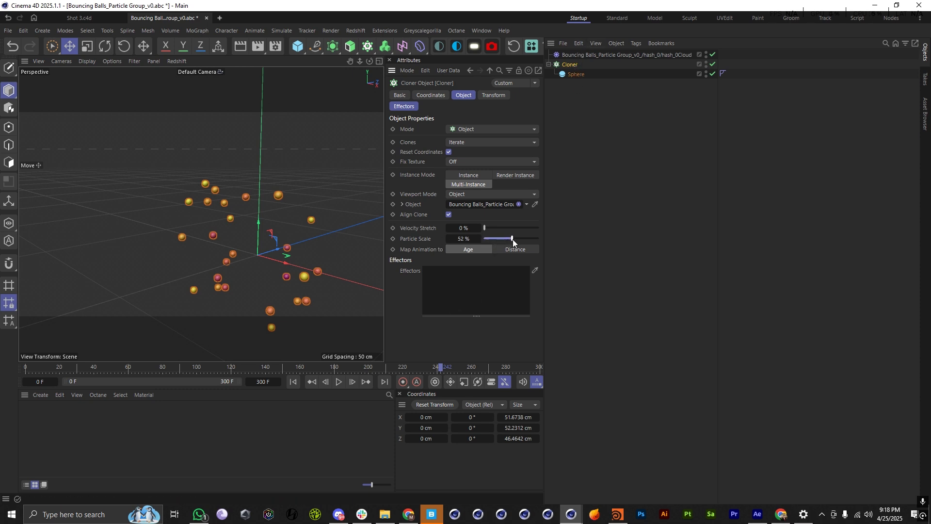
drag(513, 240, 638, 243)
click(669, 194)
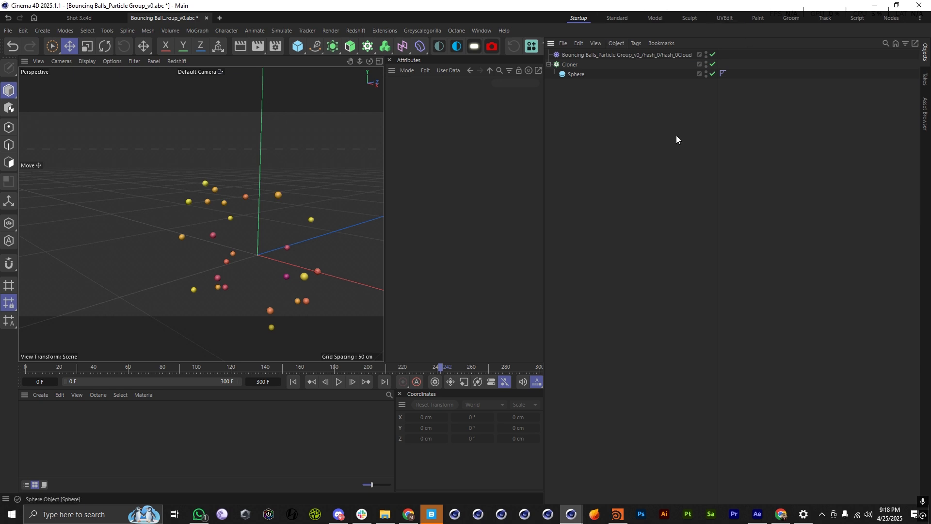
alt+drag(214, 223, 328, 305)
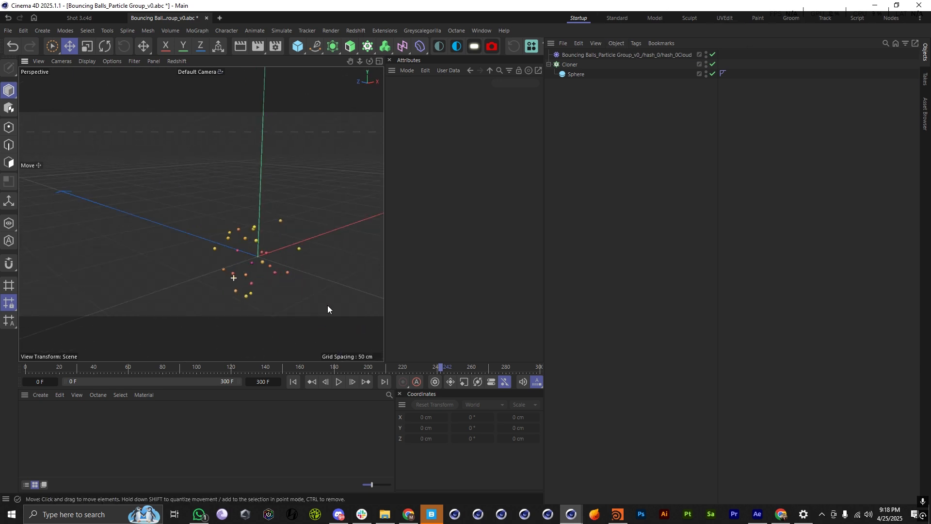
Switch to Houdini and examine the green and sand-coloured points of box1 up close.
click(617, 514)
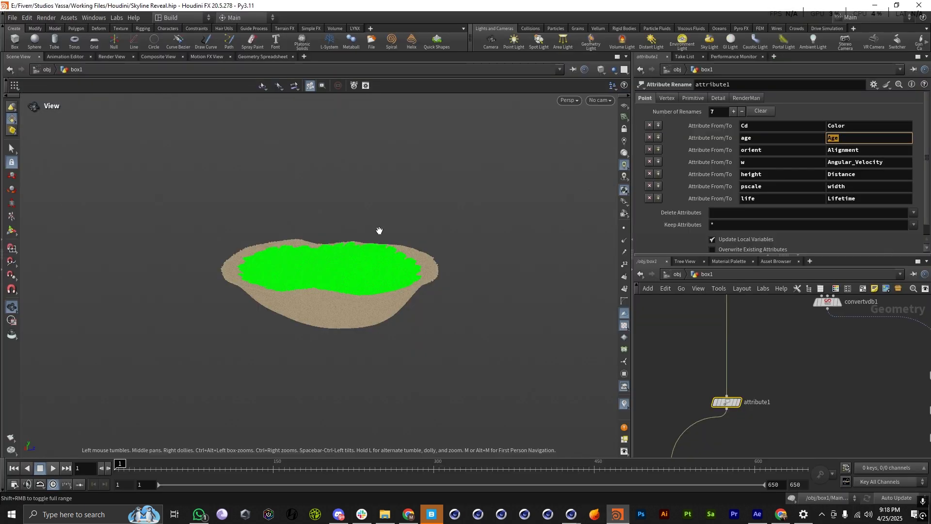
drag(341, 341, 384, 266)
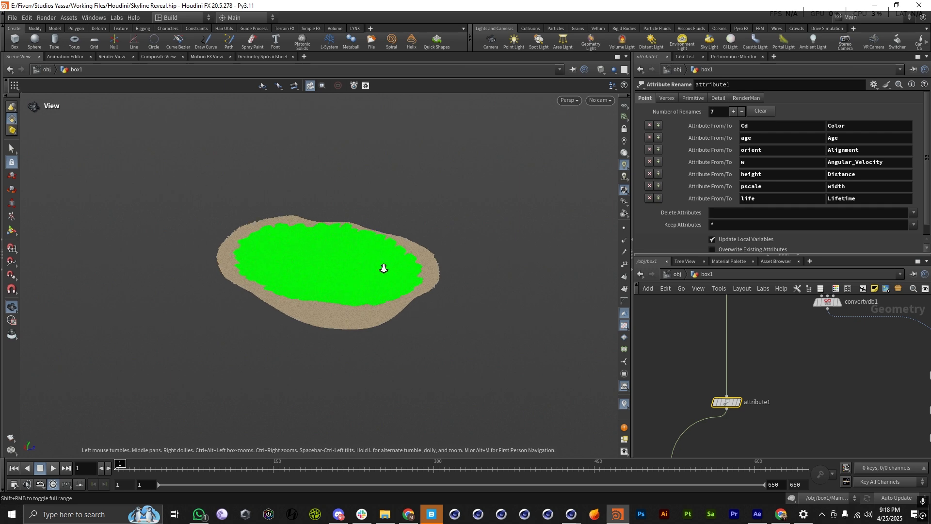
scroll(401, 272, up, 10)
drag(386, 298, 357, 266)
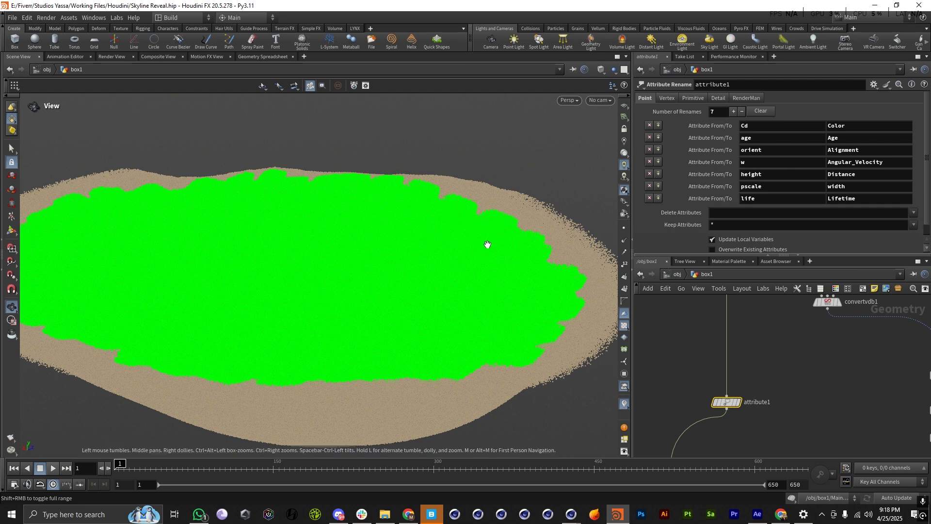
Switch back to the Bouncing Balls scene in Cinema 4D and bring up the Cloner's properties.
click(572, 513)
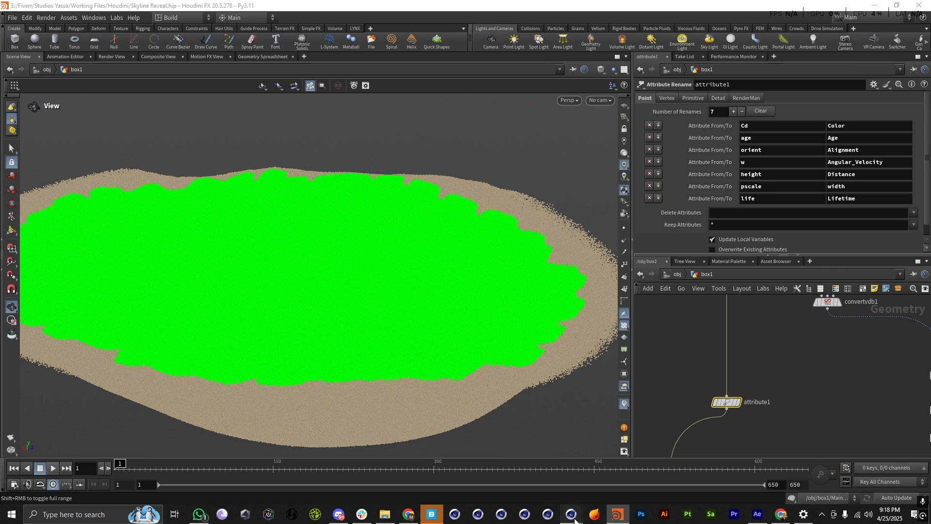
click(495, 472)
click(570, 65)
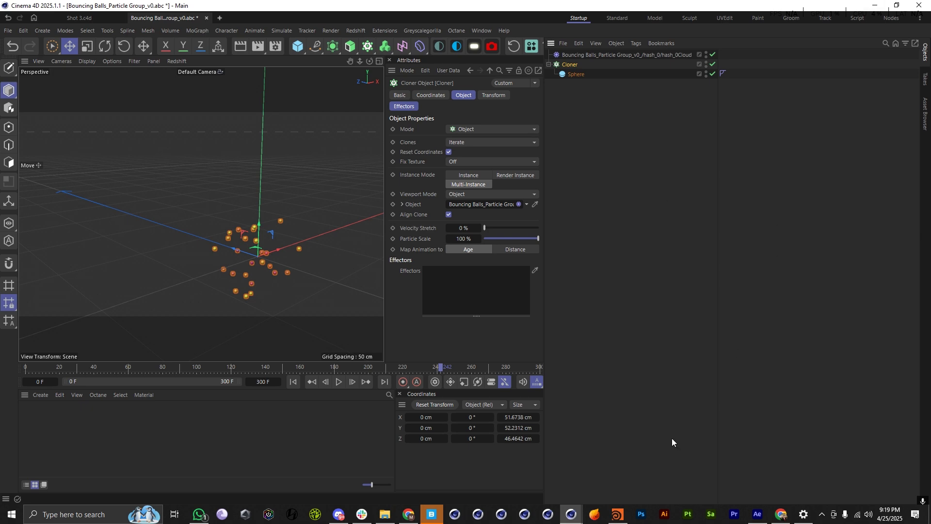
Examine the sand points in Houdini from a steeper angle, then return to Cinema 4D.
click(617, 514)
drag(278, 330, 324, 363)
scroll(743, 354, down, 9)
scroll(744, 357, up, 8)
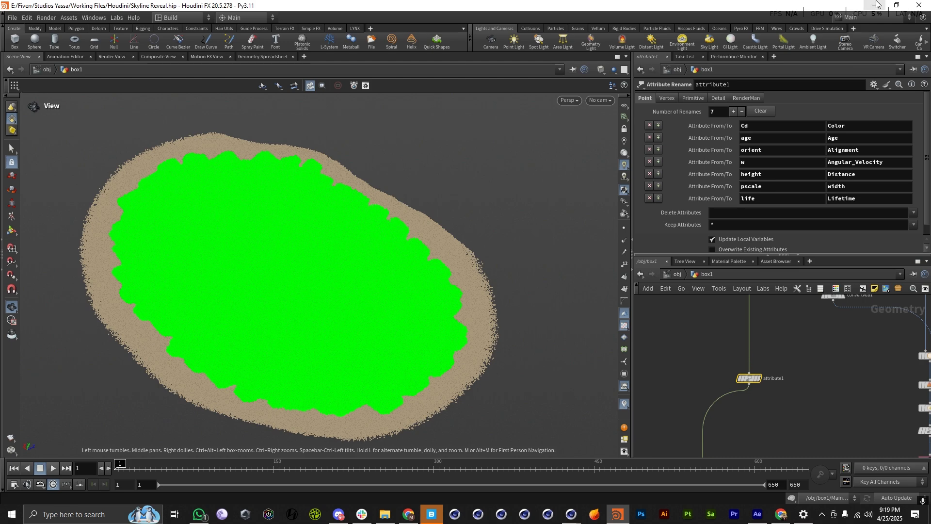
click(876, 4)
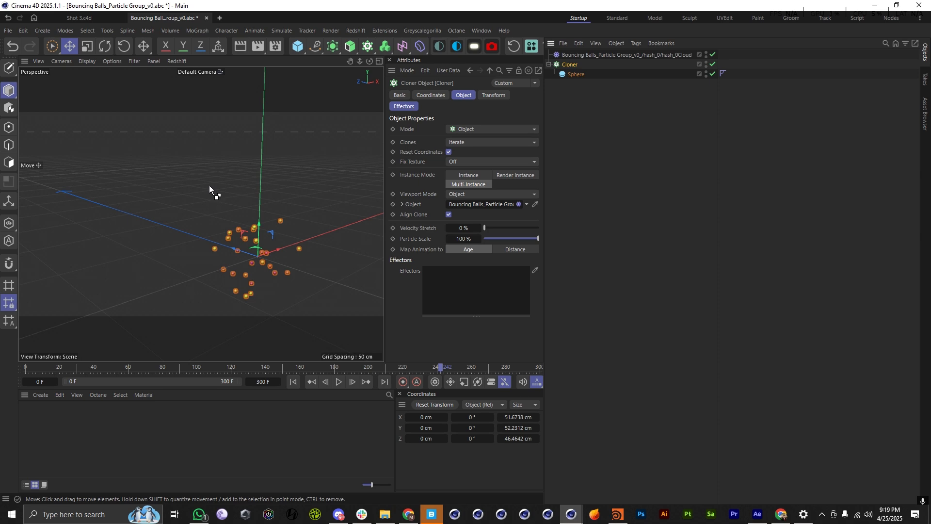
Open the Shot 7 project from the C4D working files' Scene 1 folder.
key(ctrl+o)
click(193, 31)
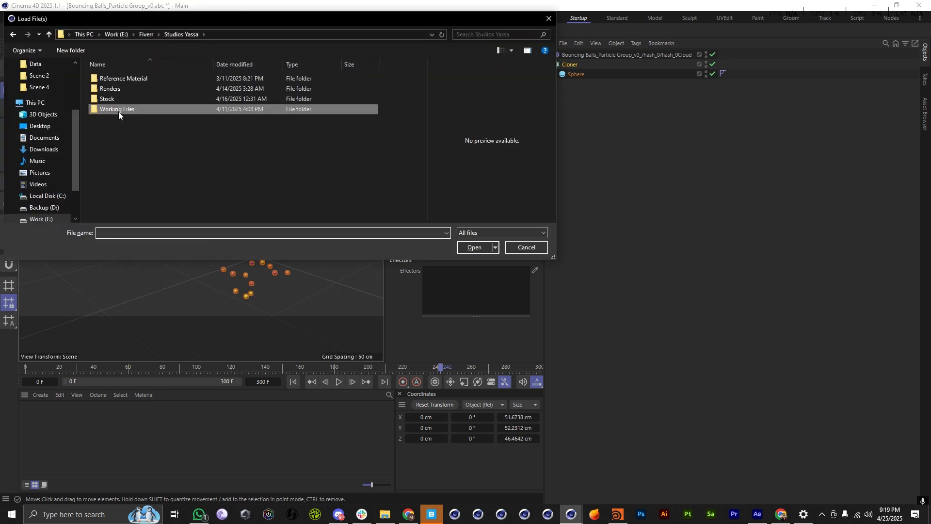
double_click(119, 112)
double_click(114, 85)
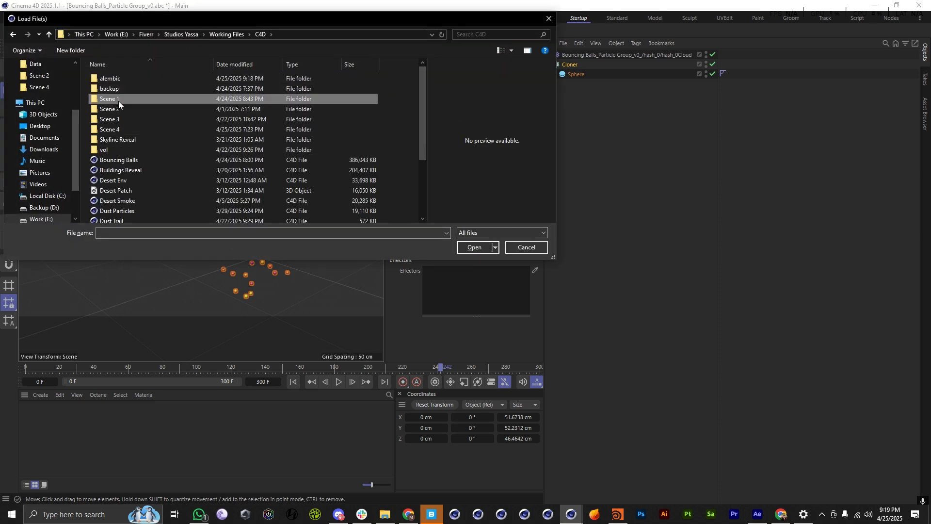
double_click(118, 100)
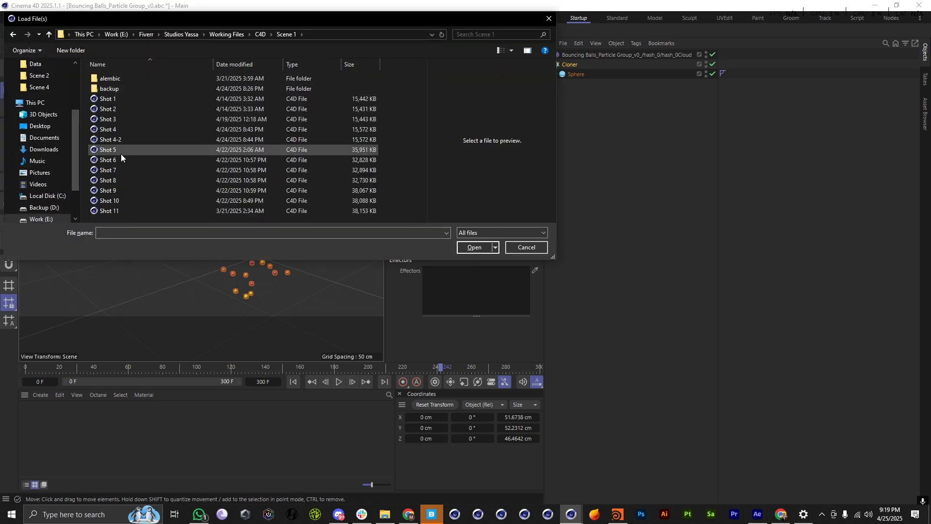
click(119, 180)
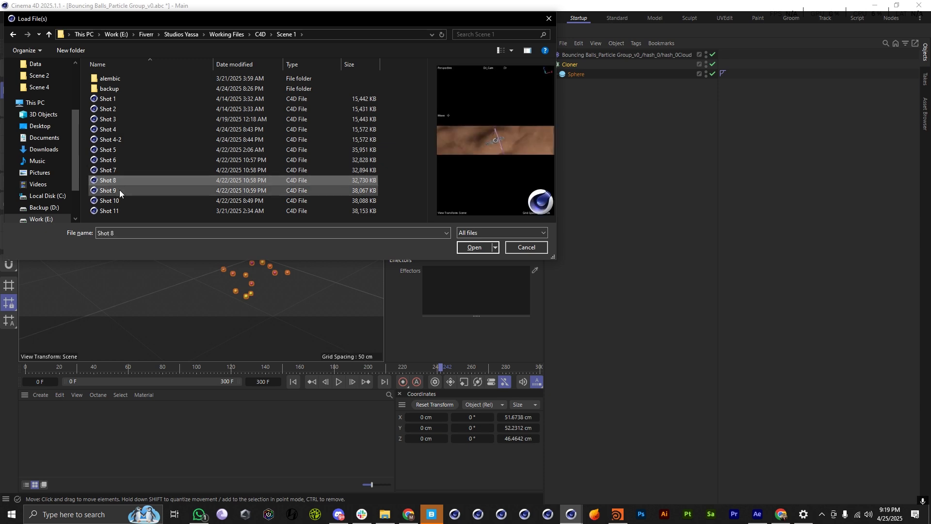
click(119, 190)
double_click(124, 171)
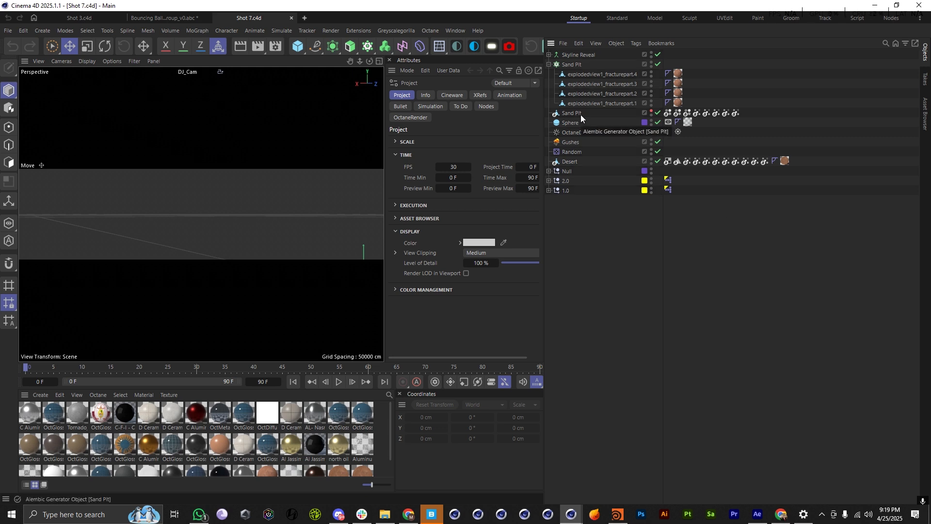
Check the Sand Pit Alembic's object properties and the exploded fracture parts under the Sand Pit cloner.
click(575, 114)
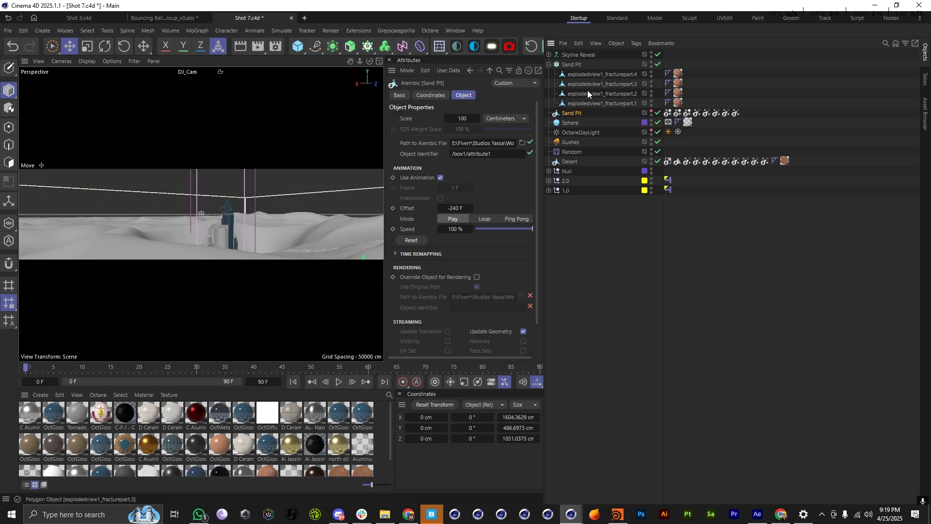
click(587, 99)
click(589, 77)
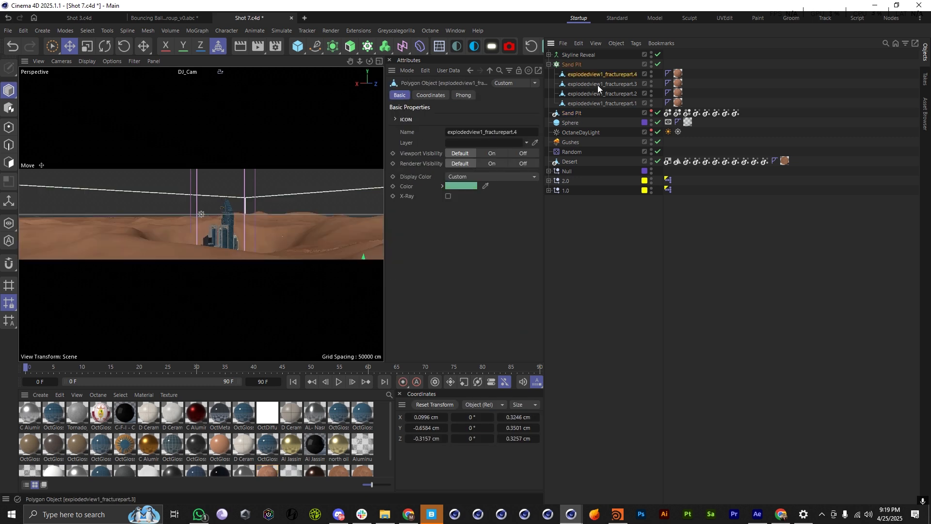
click(609, 103)
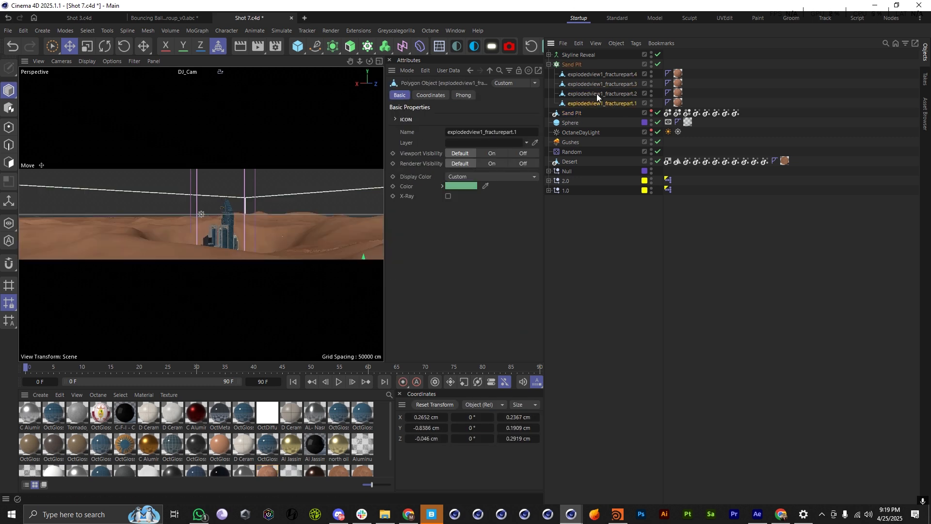
Copy the fracture piece explodedview1_fracturepart.2 into a new project.
click(612, 94)
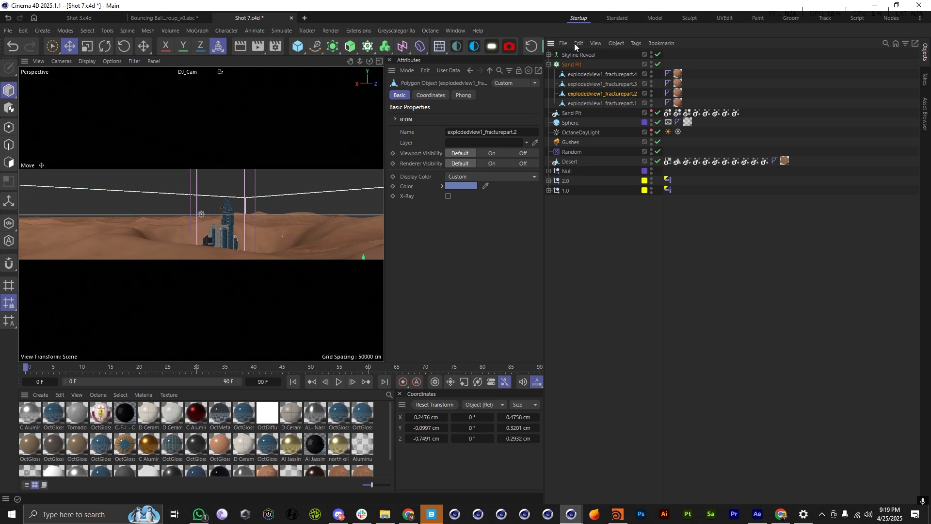
key(ctrl+n)
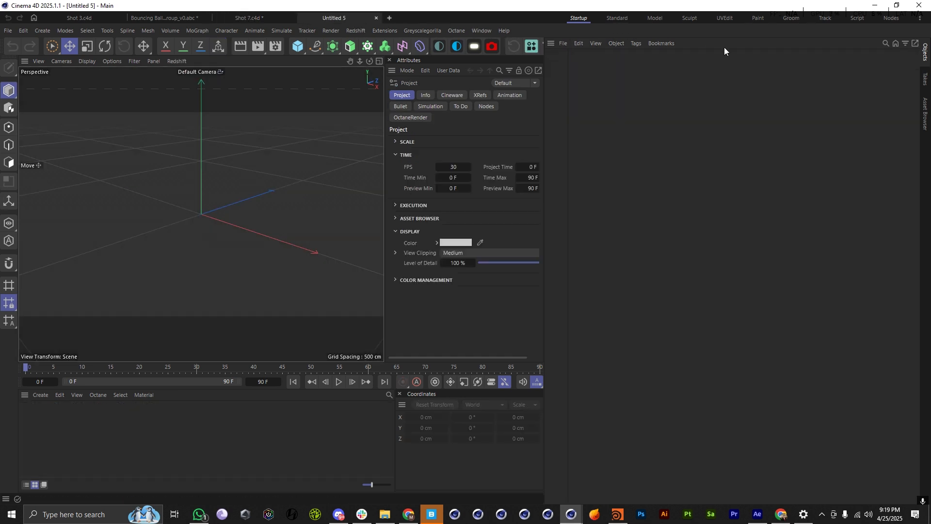
click(579, 43)
click(611, 94)
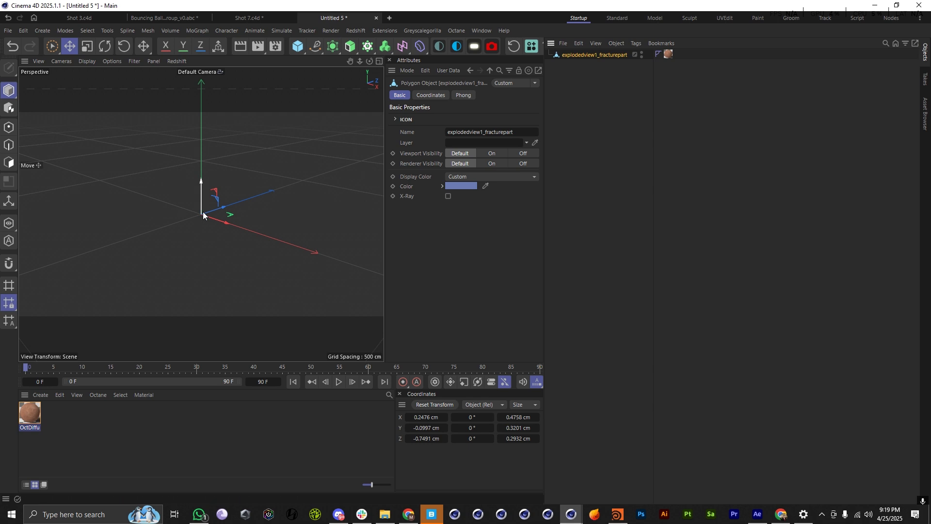
key(s)
click(694, 118)
click(591, 58)
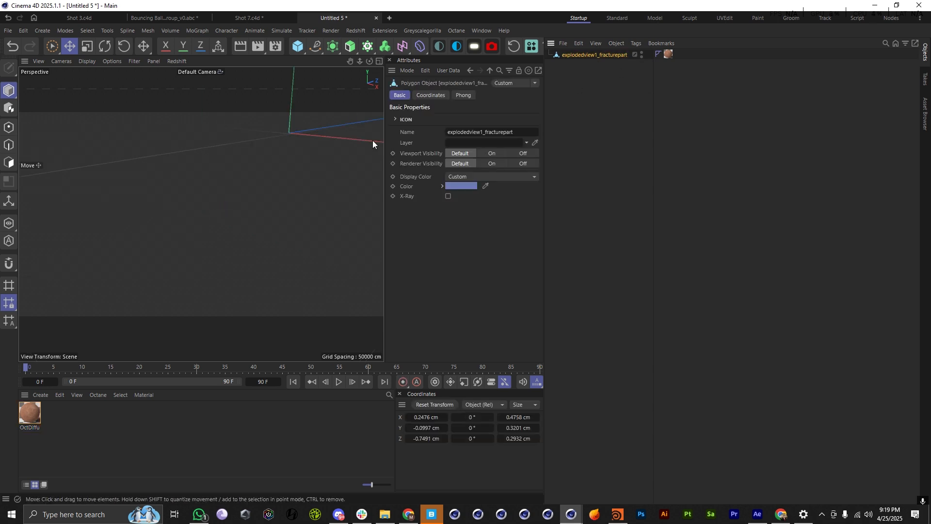
Set the fracture piece's scale to 100 on the X, Y and Z axes and view its shape up close.
click(432, 95)
drag(384, 130, 226, 129)
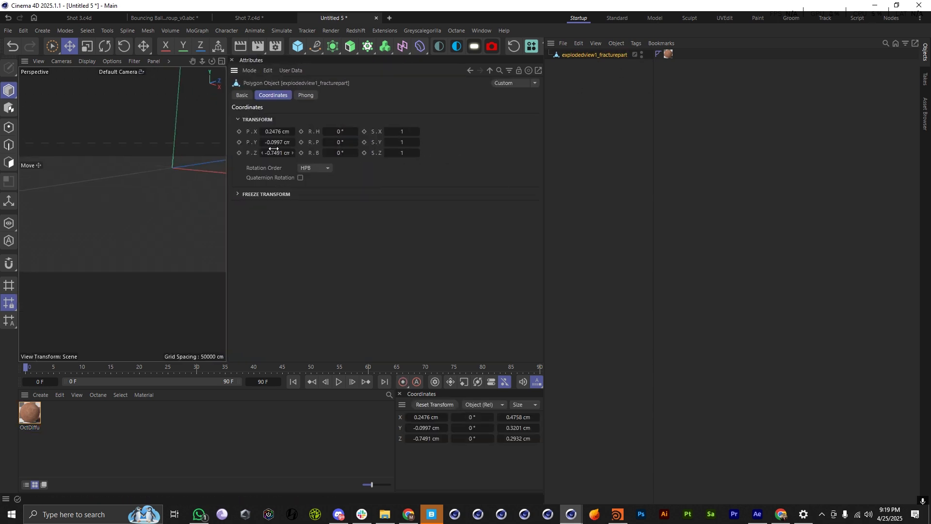
key(Tab)
text(100)
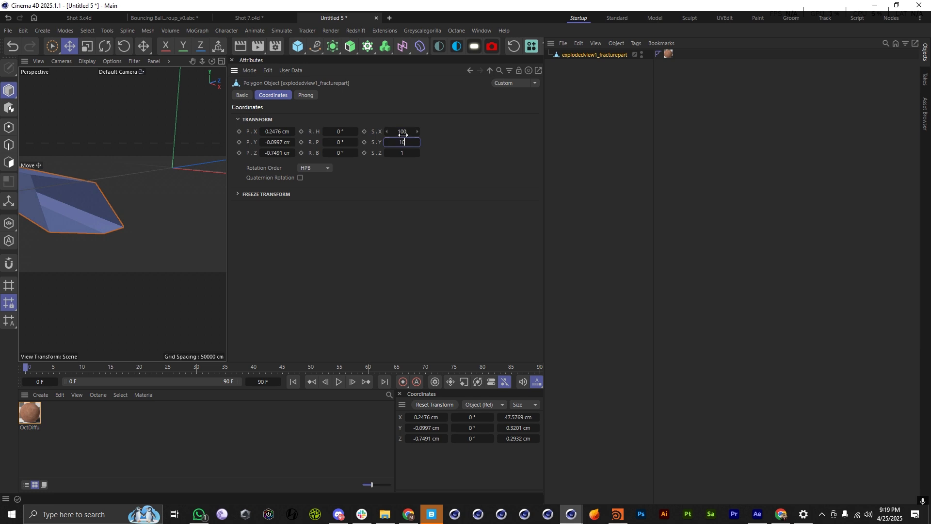
key(Tab)
text(100)
key(Return)
alt+right_drag(184, 194, 128, 211)
alt+drag(128, 212, 106, 262)
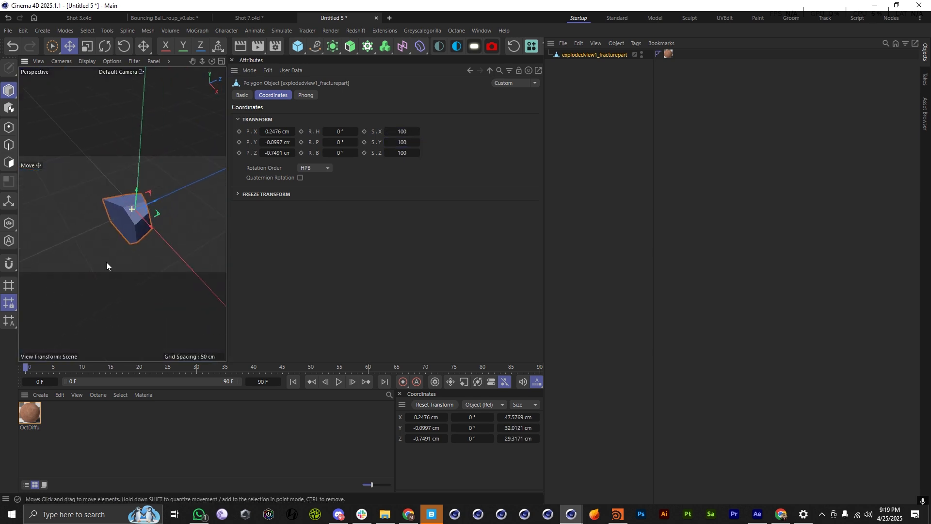
Return to the Shot 7 project and check the properties of the Sand Pit Alembic and the Sand Pit cloner.
click(245, 18)
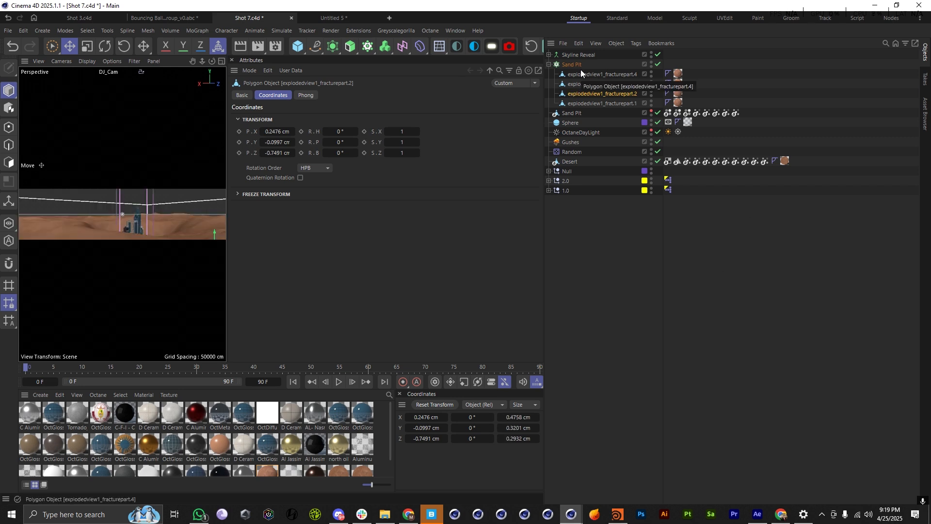
click(571, 115)
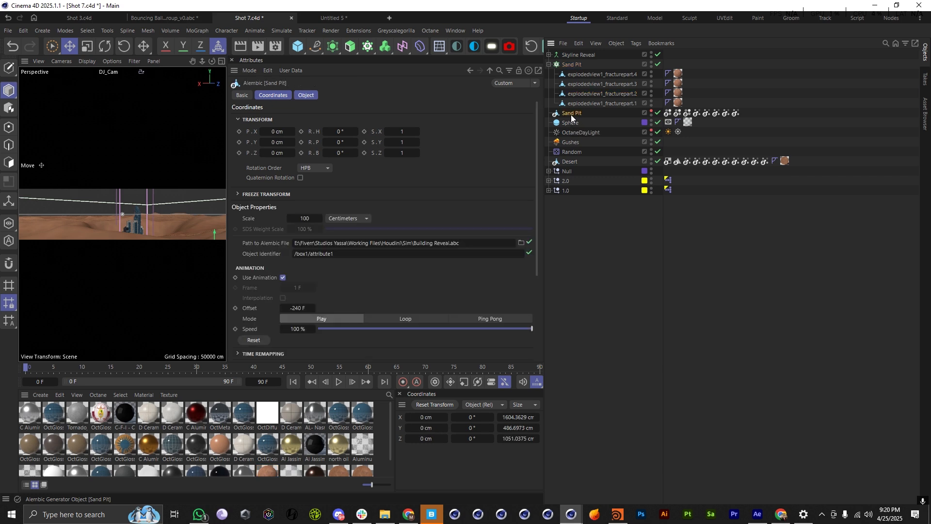
click(569, 65)
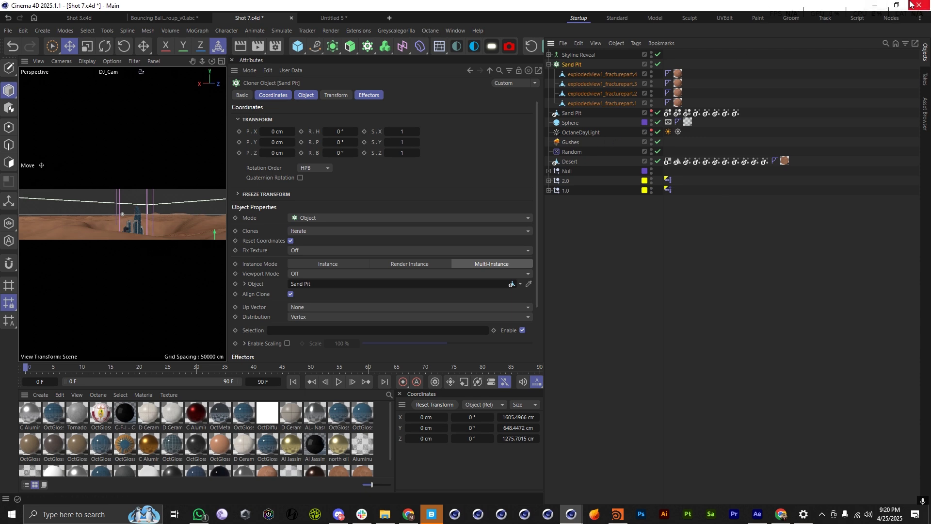
Switch to Houdini's Skyline Reveal scene and examine the sand pit's points from near and far.
click(876, 4)
click(617, 514)
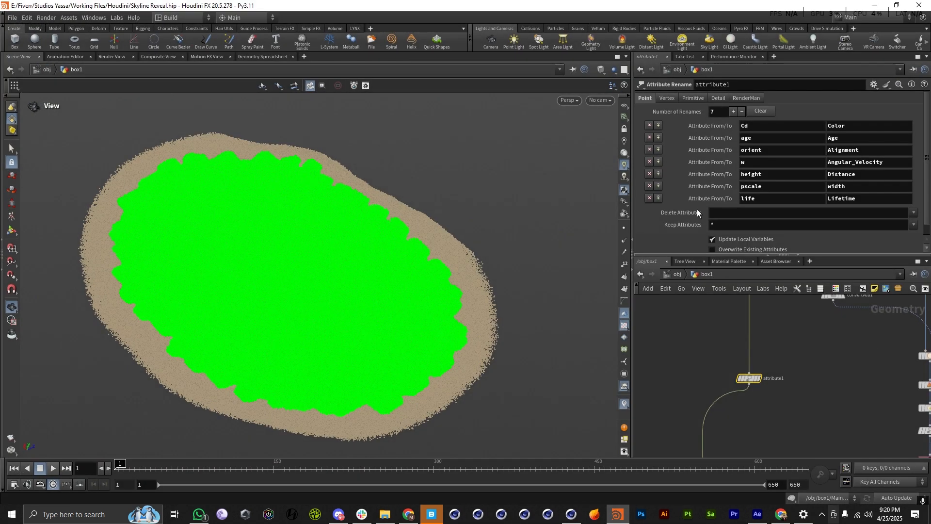
scroll(258, 270, down, 5)
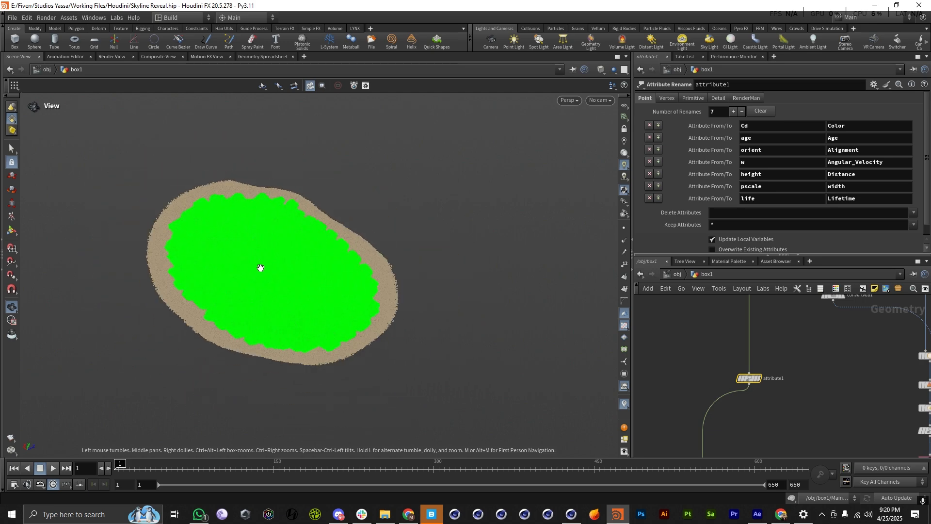
drag(260, 270, 311, 318)
scroll(249, 337, up, 6)
scroll(254, 339, down, 5)
scroll(312, 336, down, 5)
scroll(320, 366, up, 6)
scroll(359, 356, down, 3)
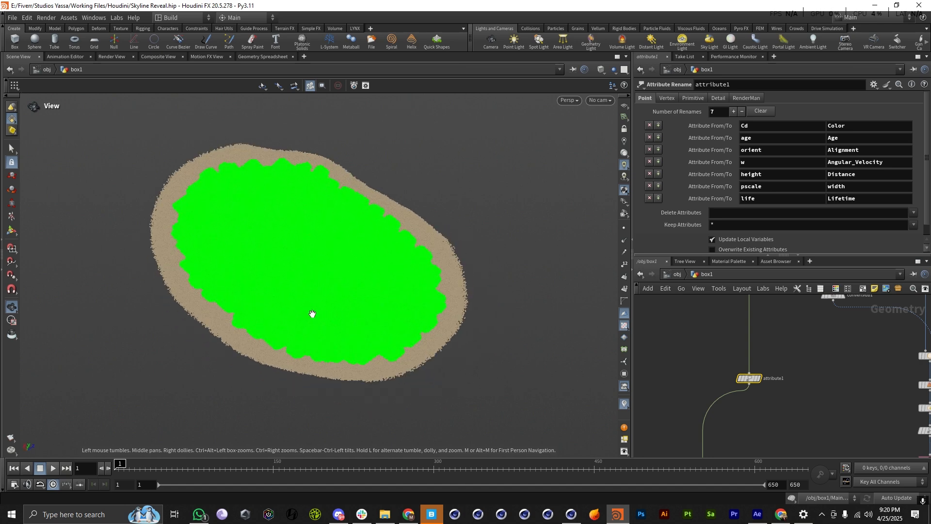